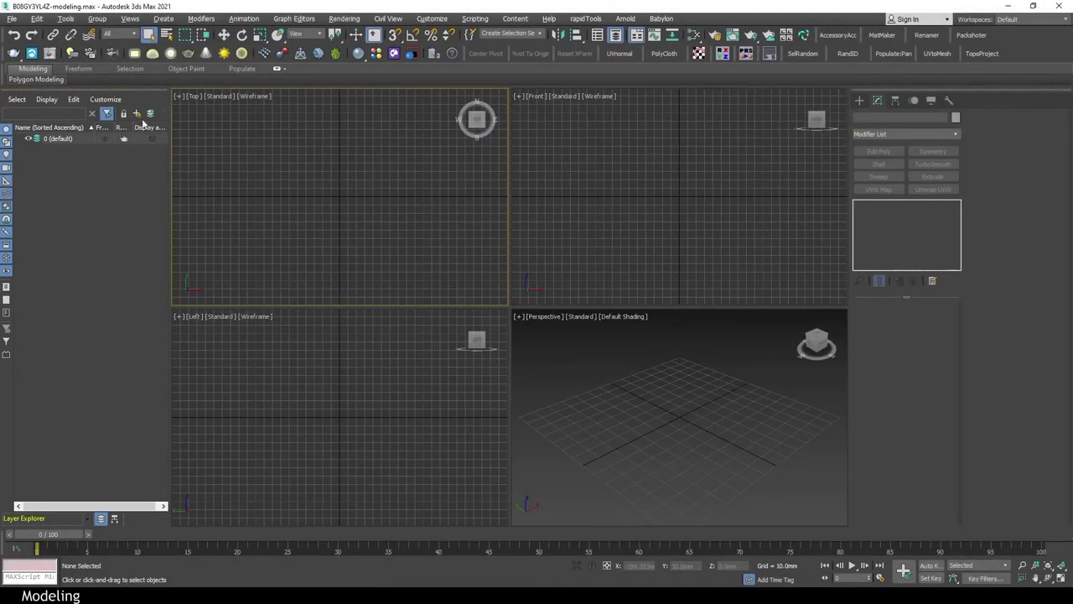
Create a 100×130×200 mm dimension box named dimBox
{"action": "left_click_drag", "start_coordinate": [300, 166], "coordinate": [376, 230]}
{"action": "left_click", "coordinate": [566, 462]}
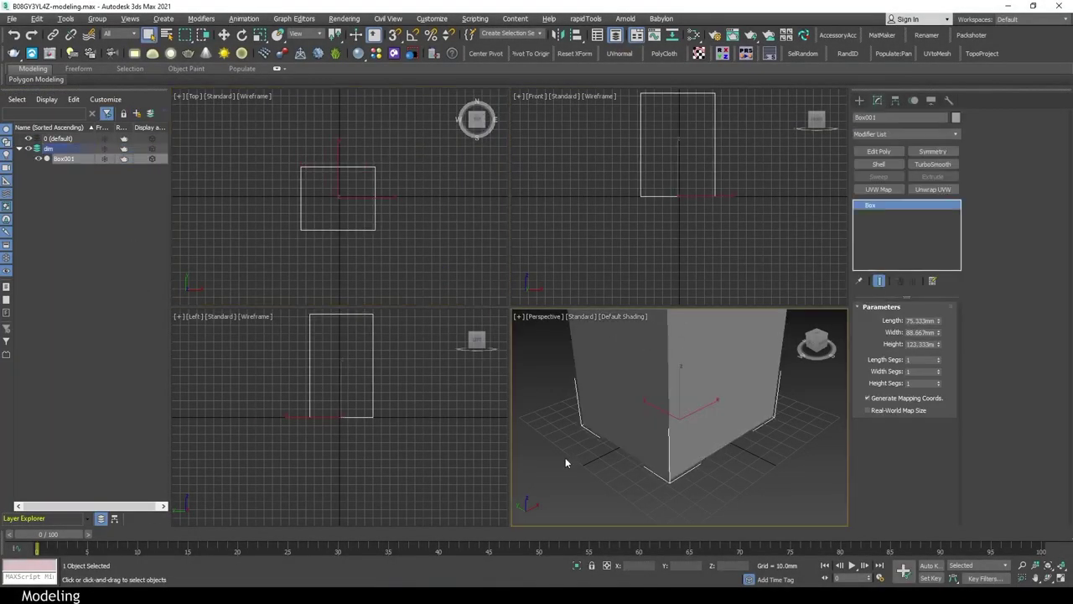
{"action": "scroll", "coordinate": [687, 475], "scroll_direction": "down", "scroll_amount": 3}
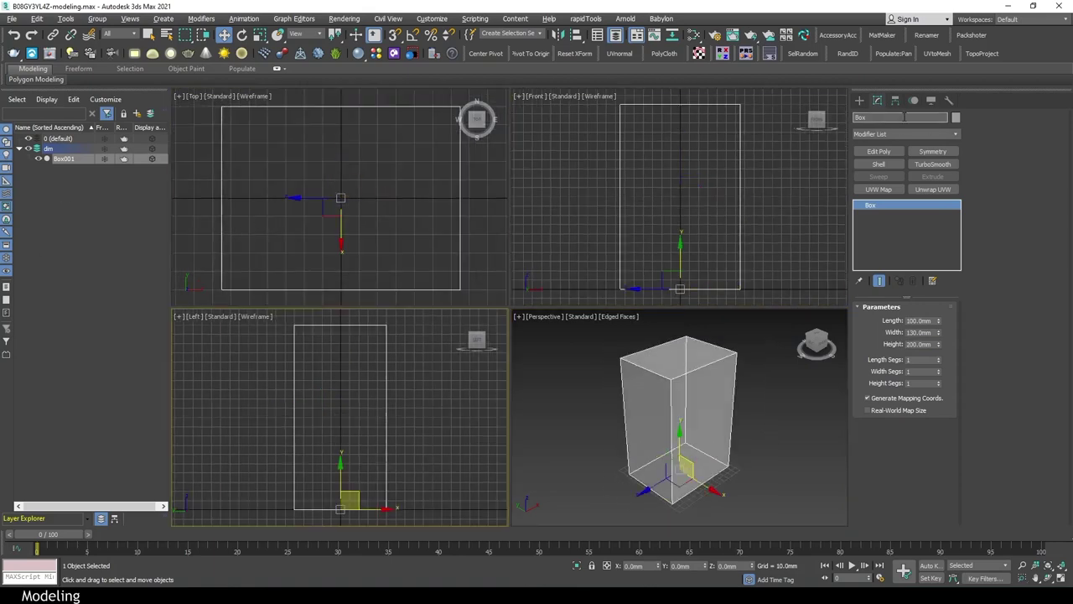
With snaps on, draw a 200×130 mm Plane named front in the Front viewport
{"action": "left_click", "coordinate": [859, 99]}
{"action": "left_click", "coordinate": [926, 214]}
{"action": "key", "text": "s"}
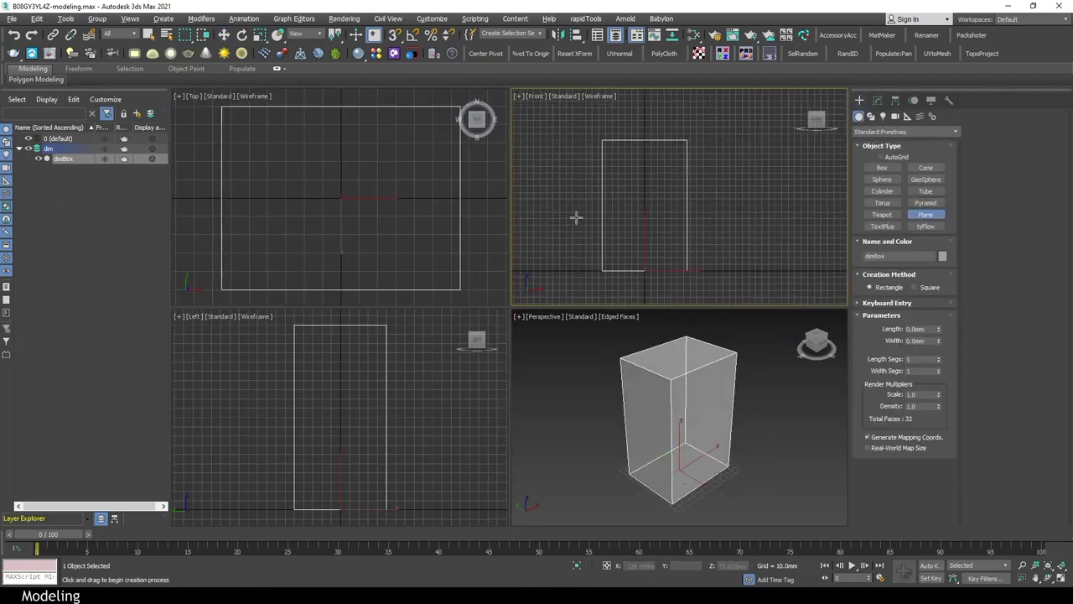
{"action": "left_click_drag", "start_coordinate": [602, 140], "coordinate": [688, 271]}
{"action": "right_click", "coordinate": [360, 247]}
{"action": "key", "text": "w"}
{"action": "key", "text": "z"}
{"action": "key", "text": "z"}
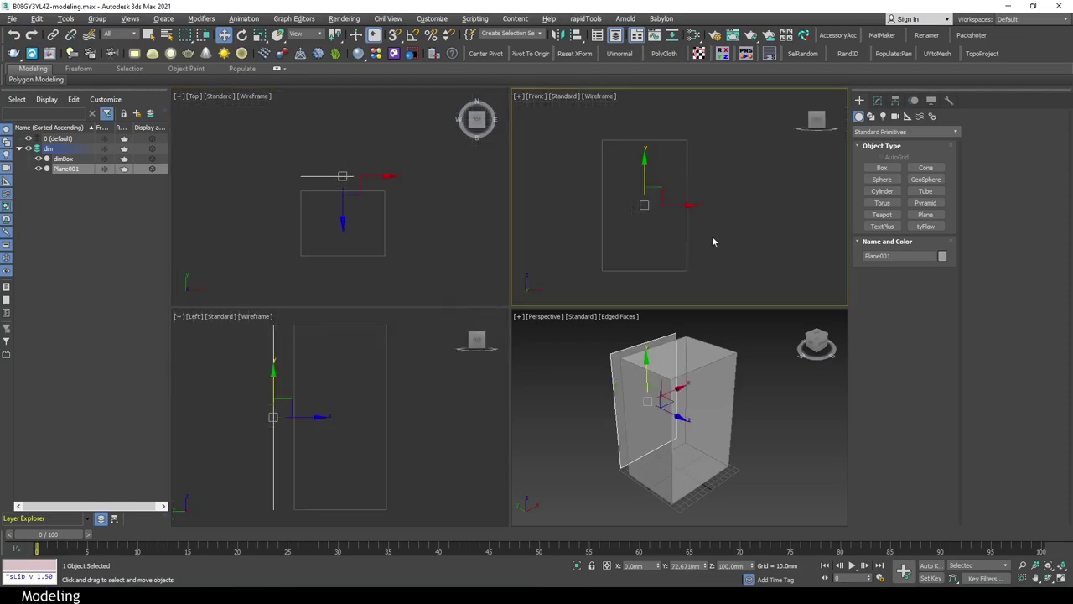
{"action": "left_click", "coordinate": [877, 100]}
{"action": "type", "text": "front"}
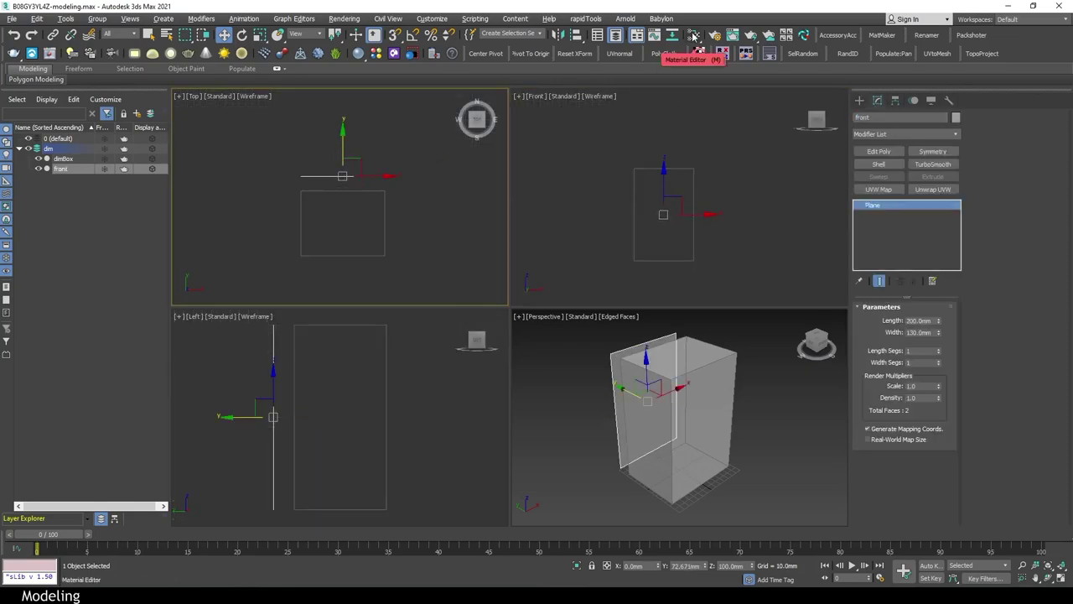
{"action": "left_click", "coordinate": [693, 36]}
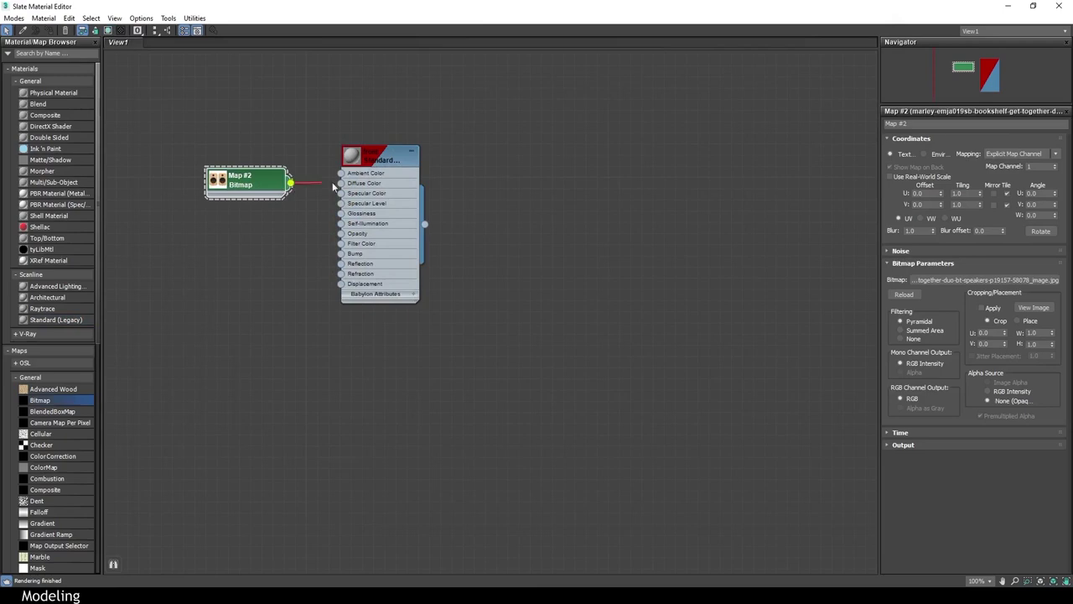
Wire the speaker's front photo bitmap into Diffuse and change the dim layer's display settings
{"action": "left_click_drag", "start_coordinate": [436, 6], "coordinate": [394, 256]}
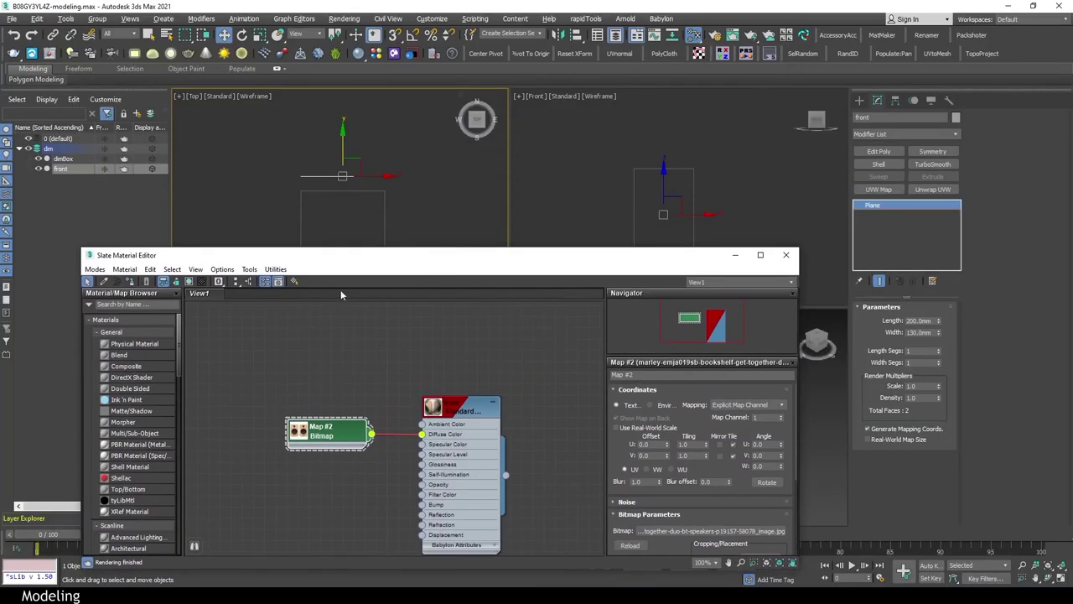
{"action": "left_click", "coordinate": [786, 255]}
{"action": "right_click", "coordinate": [48, 149]}
{"action": "left_click", "coordinate": [138, 220]}
{"action": "left_click", "coordinate": [599, 207]}
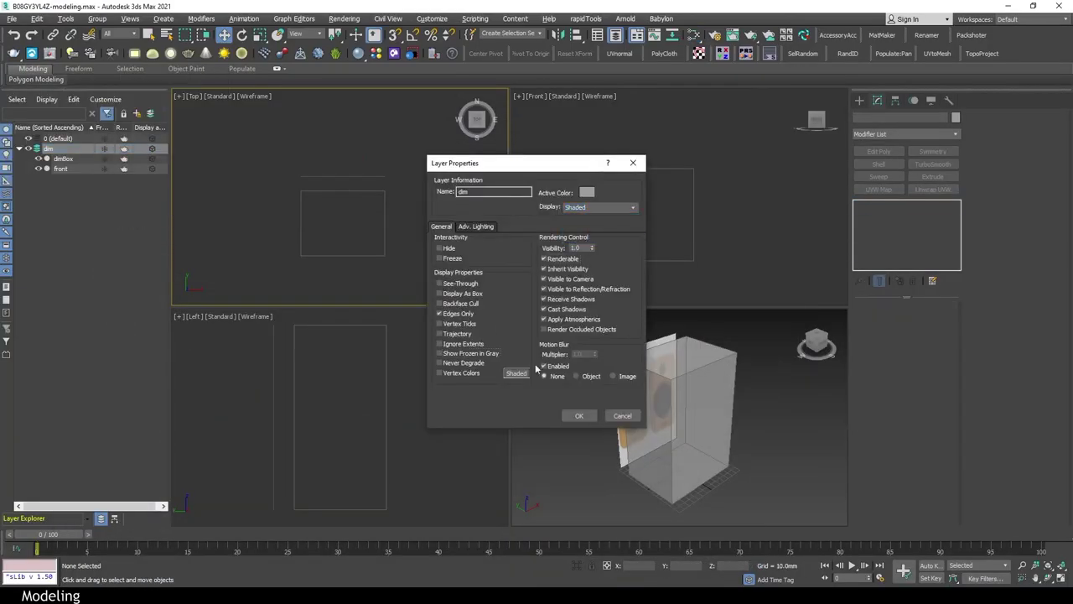
{"action": "left_click", "coordinate": [578, 415]}
Enable texture display on the front plane through its Object Properties
{"action": "left_click", "coordinate": [61, 169]}
{"action": "right_click", "coordinate": [599, 211]}
{"action": "left_click", "coordinate": [629, 277]}
{"action": "left_click", "coordinate": [574, 455]}
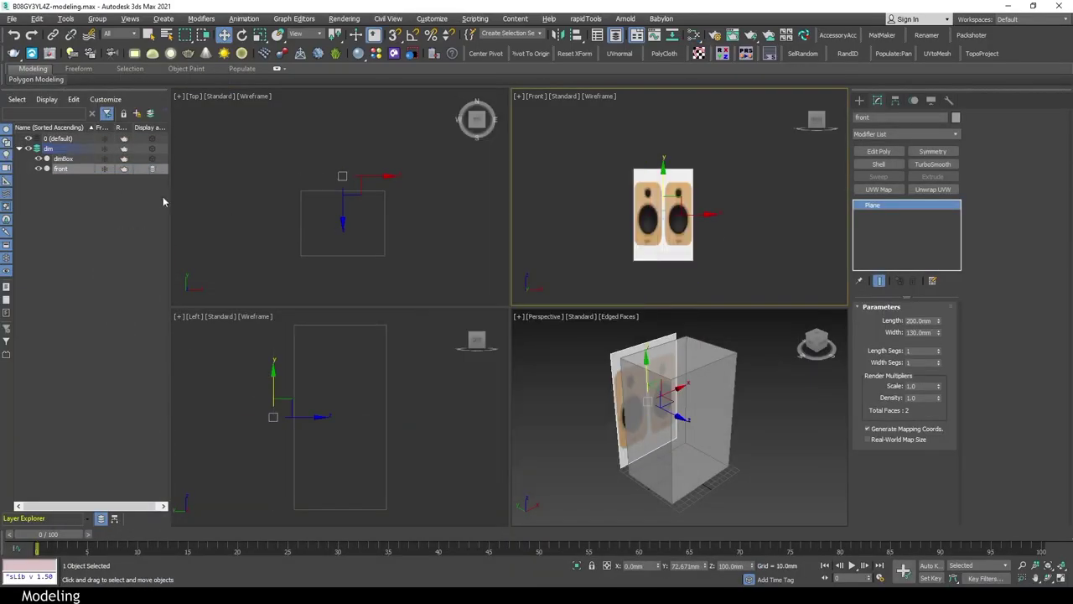
Add a UVW Map to the front plane and fit the photo to it
{"action": "left_click", "coordinate": [879, 189]}
{"action": "scroll", "coordinate": [905, 402], "scroll_direction": "down", "scroll_amount": 5}
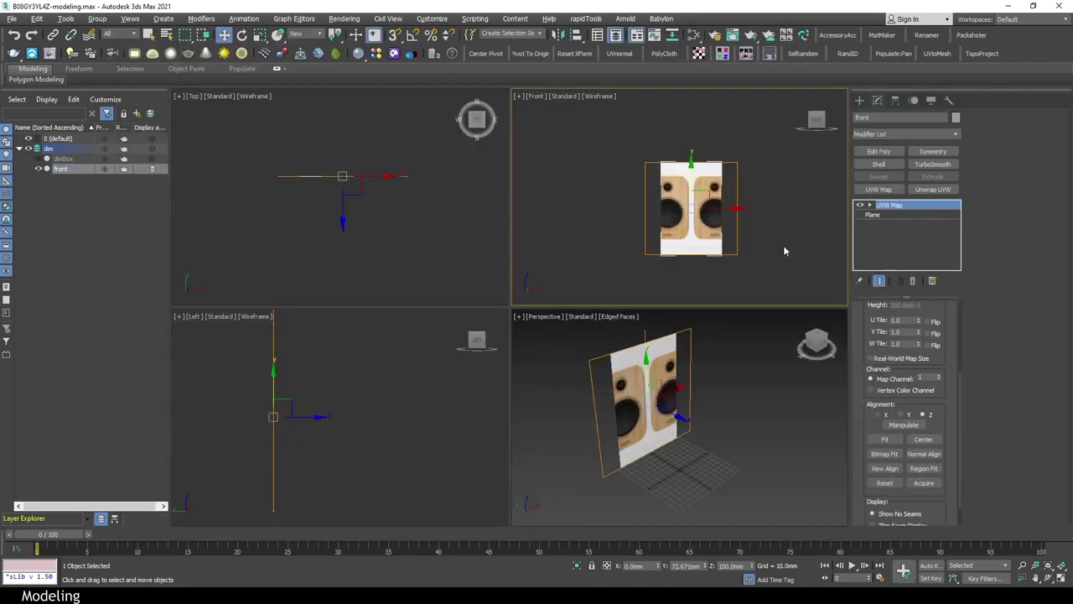
{"action": "key", "text": "alt+w"}
{"action": "mouse_move", "coordinate": [632, 320]}
{"action": "left_mouse_down"}
{"action": "mouse_move", "coordinate": [629, 279]}
{"action": "mouse_move", "coordinate": [551, 270]}
{"action": "mouse_move", "coordinate": [529, 249]}
{"action": "mouse_move", "coordinate": [548, 283]}
{"action": "mouse_move", "coordinate": [492, 287]}
{"action": "left_mouse_up"}
{"action": "key", "text": "r"}
{"action": "key", "text": "w"}
{"action": "scroll", "coordinate": [495, 291], "scroll_direction": "up", "scroll_amount": 5}
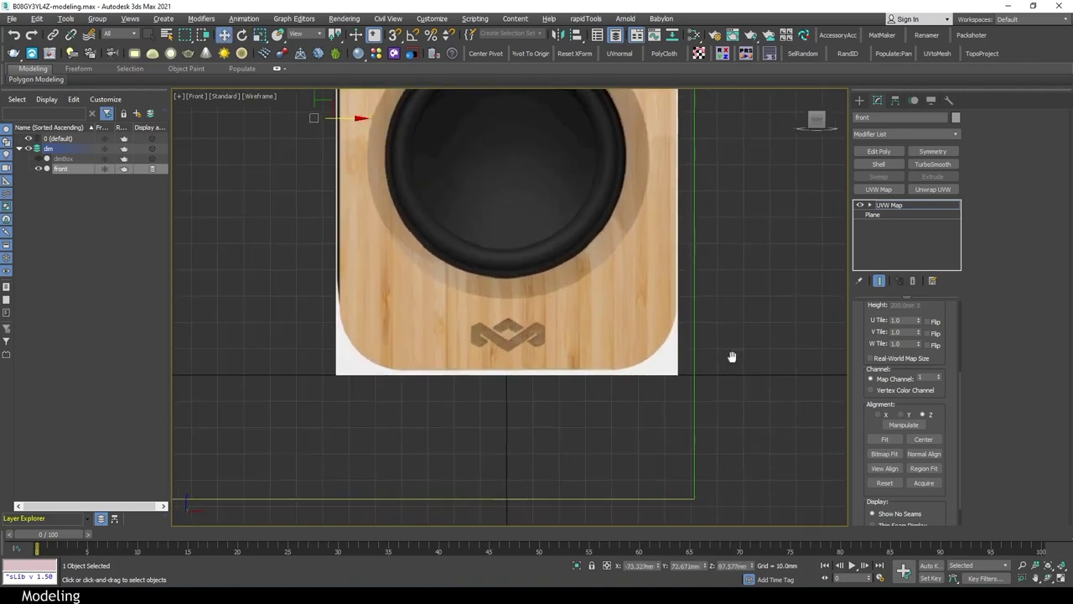
{"action": "key", "text": "z"}
{"action": "key", "text": "alt+w"}
{"action": "left_click", "coordinate": [378, 222]}
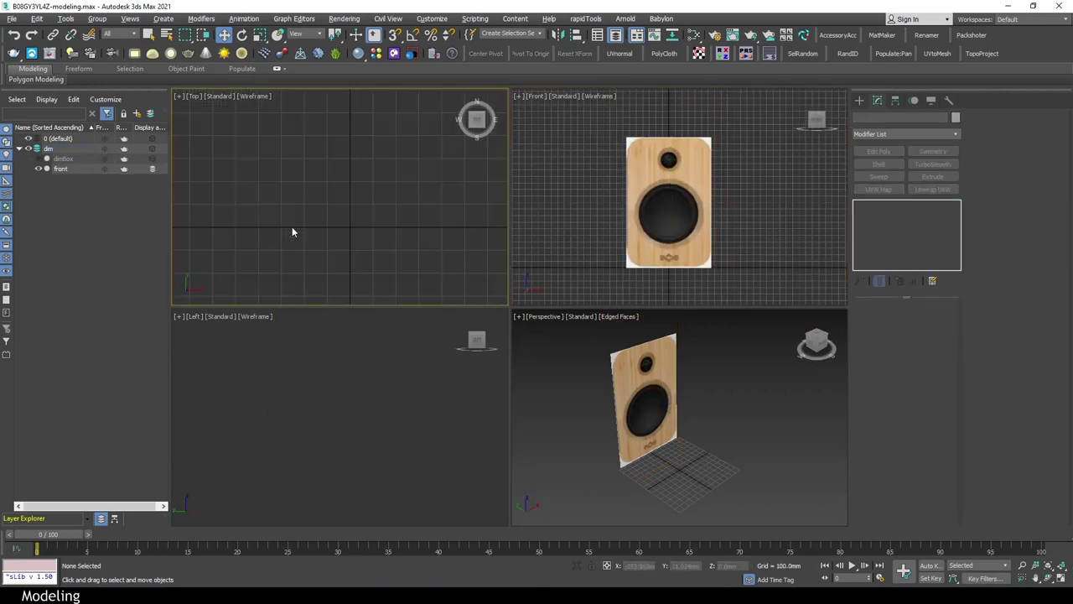
Clone the front plane as 'back' and give it a material with the rear photo
{"action": "left_click", "coordinate": [335, 220]}
{"action": "left_click_drag", "start_coordinate": [350, 219], "coordinate": [350, 201], "text": "shift"}
{"action": "type", "text": "back"}
{"action": "key", "text": "Return"}
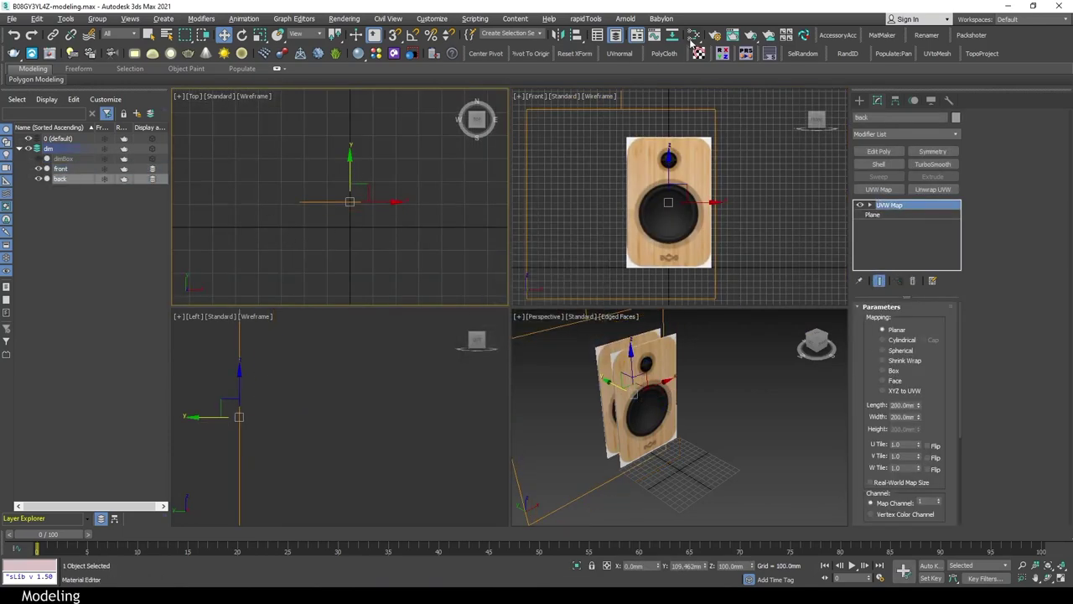
{"action": "left_click", "coordinate": [693, 40]}
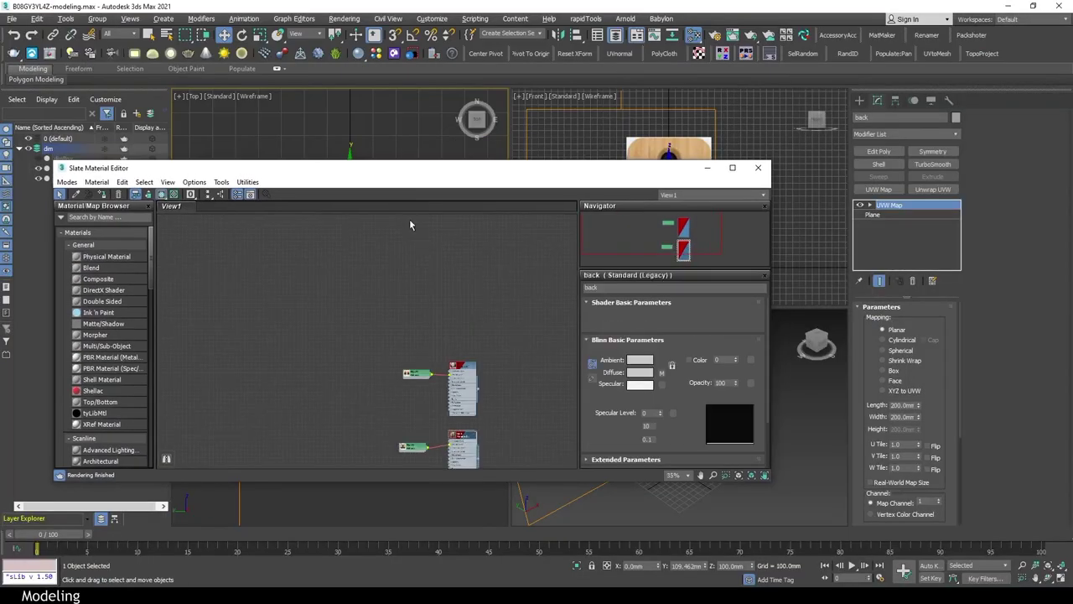
{"action": "left_click", "coordinate": [757, 168]}
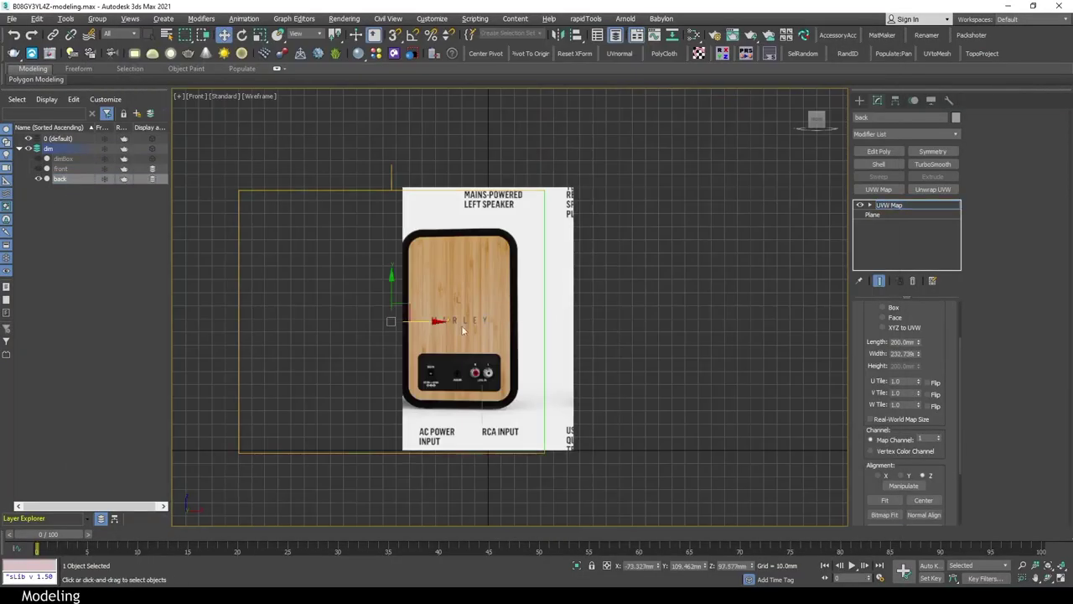
Slide the back plane to the left and scale it to match the speaker
{"action": "left_click_drag", "start_coordinate": [462, 331], "coordinate": [223, 321]}
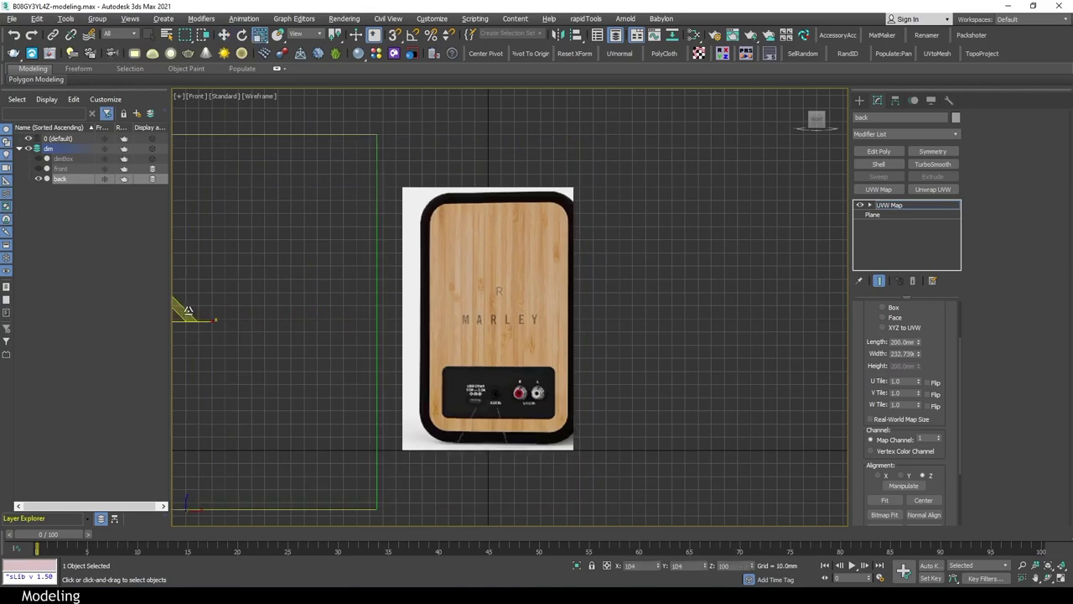
{"action": "scroll", "coordinate": [311, 343], "scroll_direction": "down", "scroll_amount": 3}
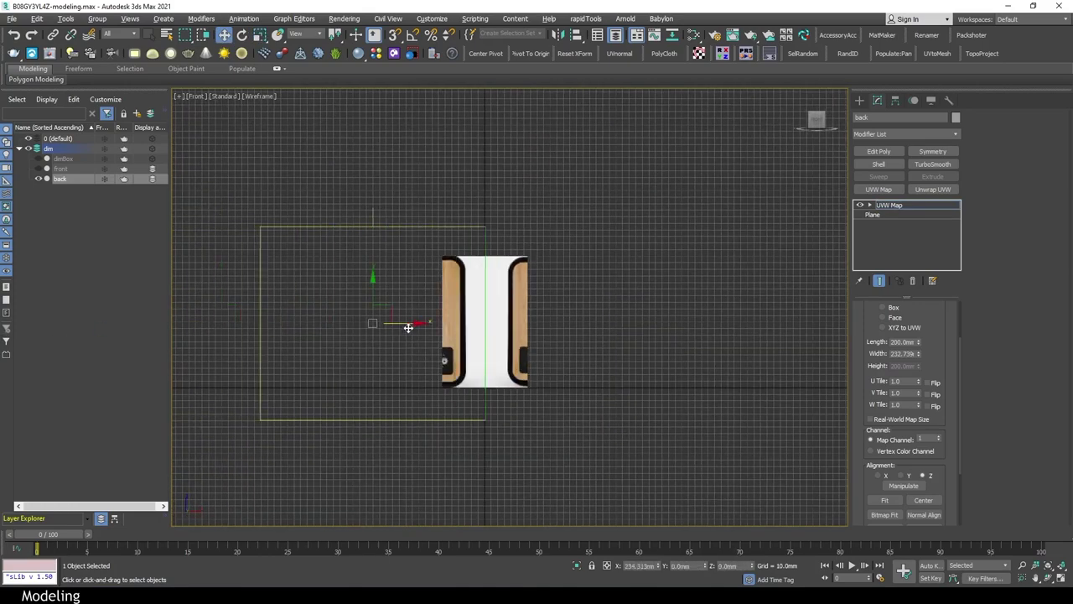
{"action": "scroll", "coordinate": [500, 321], "scroll_direction": "up", "scroll_amount": 3}
{"action": "key", "text": "r"}
{"action": "scroll", "coordinate": [553, 302], "scroll_direction": "down", "scroll_amount": 2}
{"action": "scroll", "coordinate": [457, 461], "scroll_direction": "up", "scroll_amount": 2}
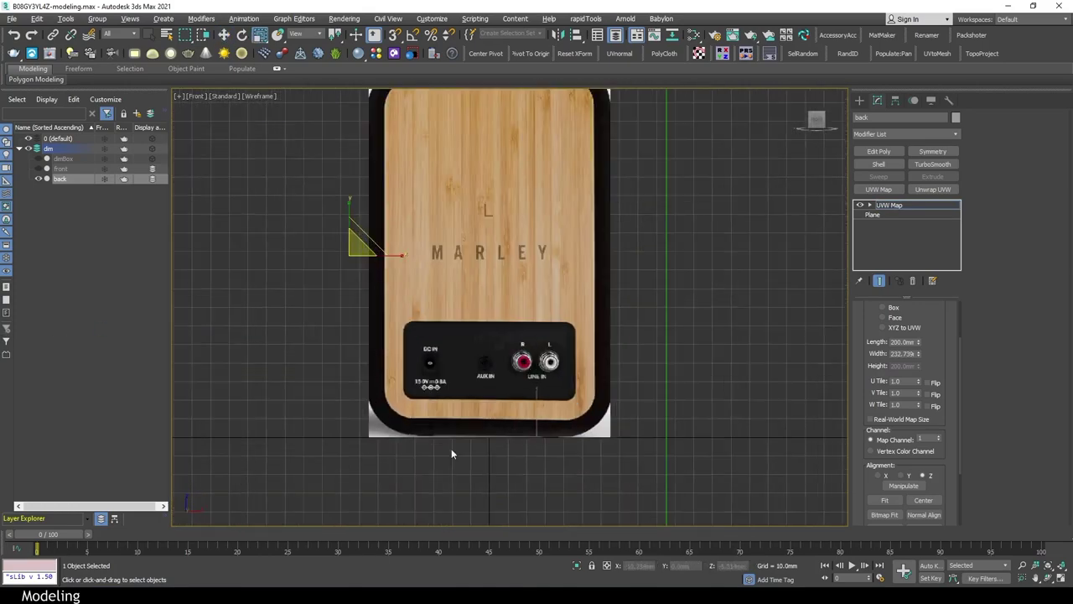
{"action": "scroll", "coordinate": [445, 436], "scroll_direction": "down", "scroll_amount": 2}
{"action": "key", "text": "w"}
{"action": "left_click_drag", "start_coordinate": [374, 273], "coordinate": [374, 276]}
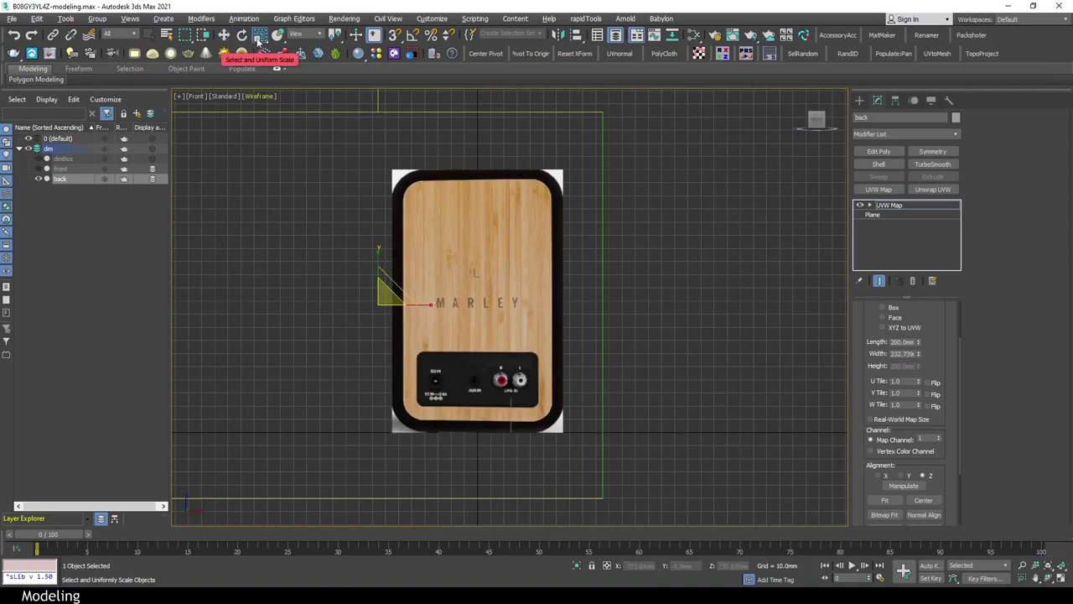
Fine-tune the back plane's transform with Transform Type-In and return to four viewports
{"action": "right_click", "coordinate": [258, 38]}
{"action": "key", "text": "alt+w"}
{"action": "key", "text": "alt+w"}
{"action": "key", "text": "w"}
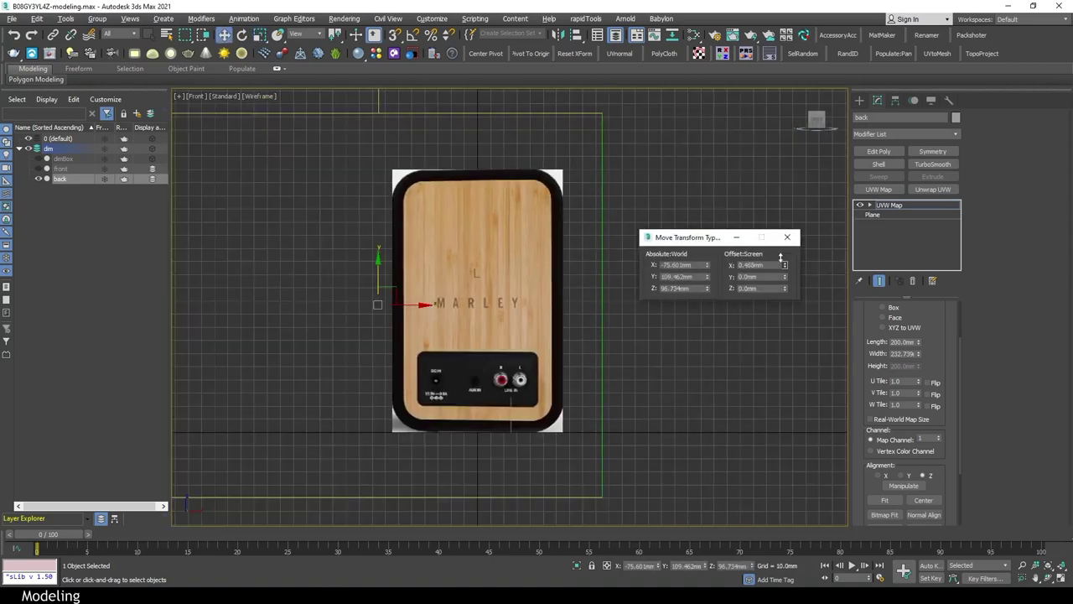
{"action": "left_click", "coordinate": [788, 237]}
{"action": "scroll", "coordinate": [690, 255], "scroll_direction": "down", "scroll_amount": 3}
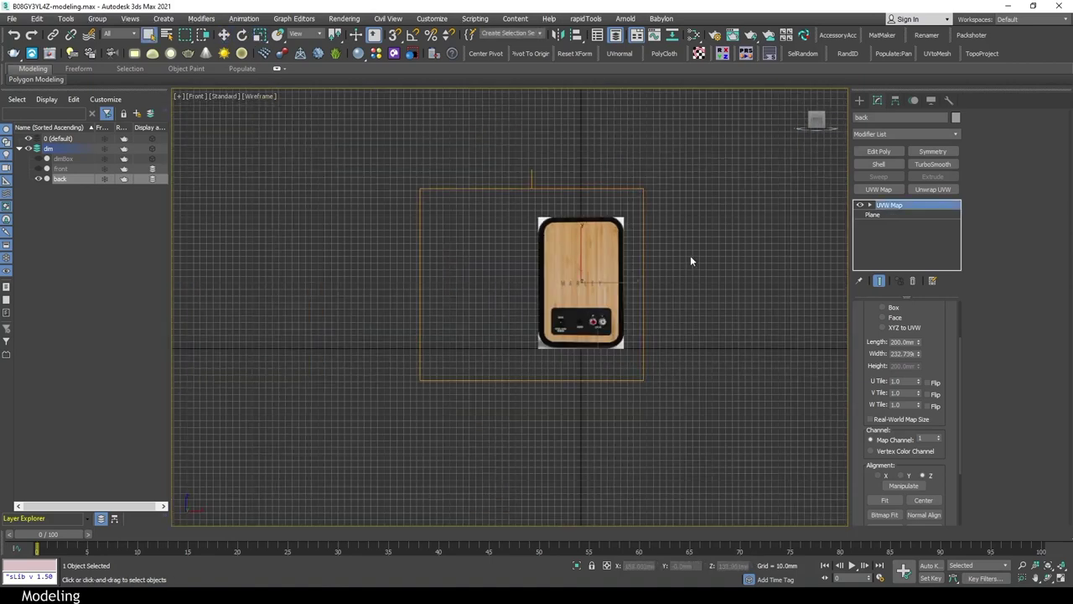
{"action": "key", "text": "alt+w"}
{"action": "left_click", "coordinate": [37, 170]}
Unhide dimBox and draw a fabric box over the speaker outline, resting at Z 0
{"action": "left_click", "coordinate": [82, 215]}
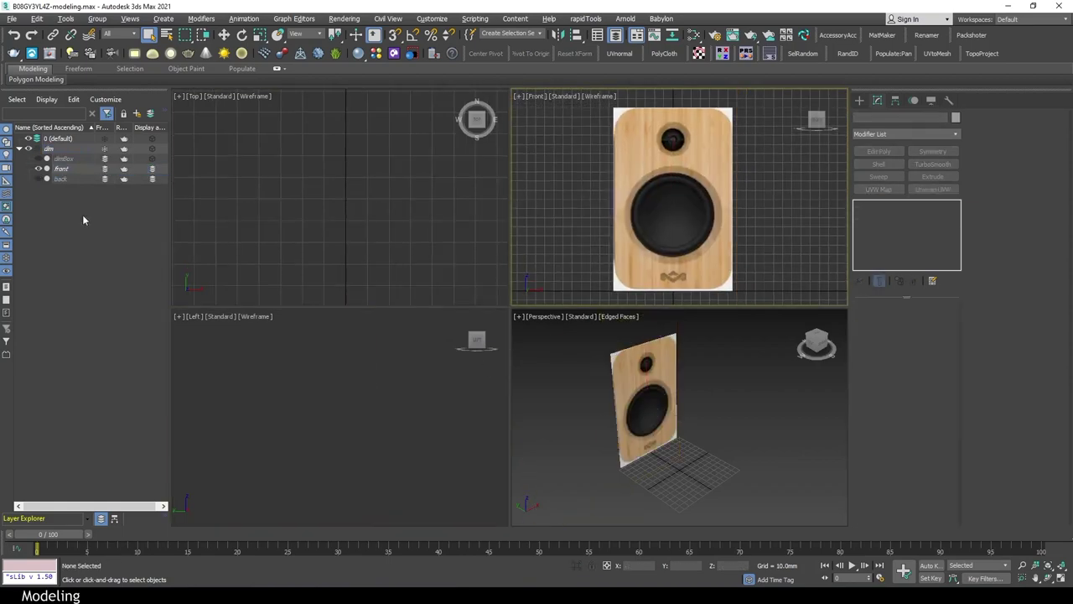
{"action": "left_click", "coordinate": [38, 159]}
{"action": "left_click", "coordinate": [286, 169]}
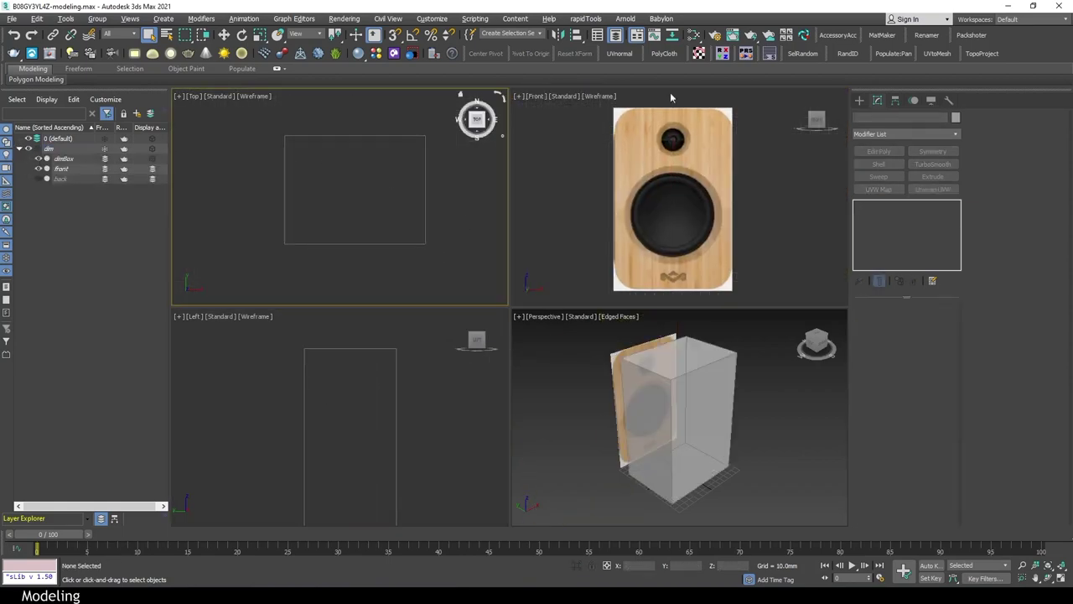
{"action": "left_click", "coordinate": [860, 100]}
{"action": "left_click", "coordinate": [882, 168]}
{"action": "left_click_drag", "start_coordinate": [284, 135], "coordinate": [426, 244]}
{"action": "left_click", "coordinate": [877, 100]}
{"action": "double_click", "coordinate": [922, 344]}
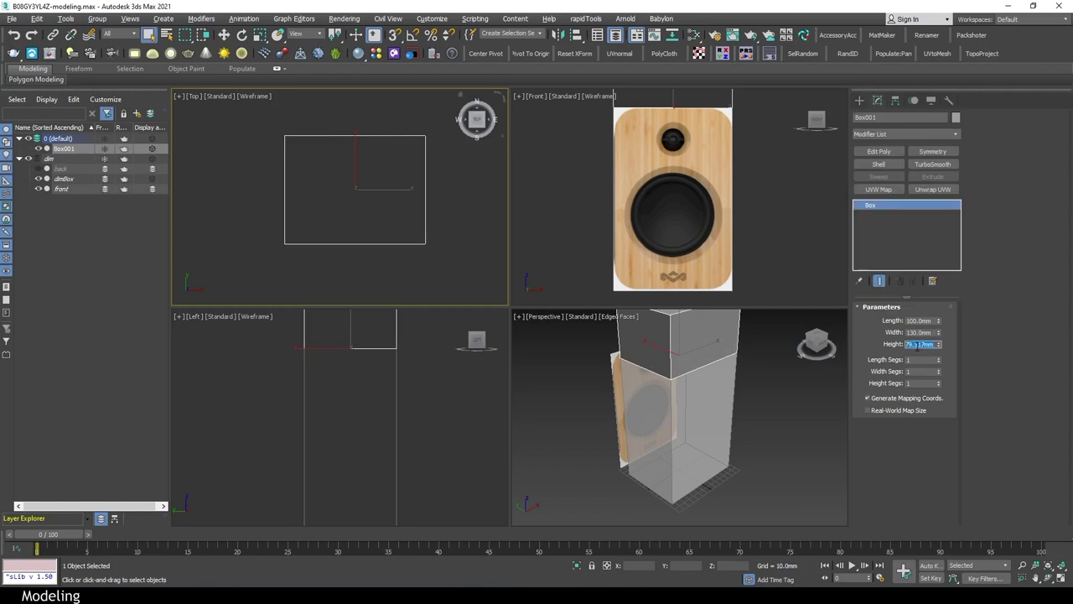
{"action": "right_click", "coordinate": [746, 566]}
{"action": "right_click", "coordinate": [779, 229]}
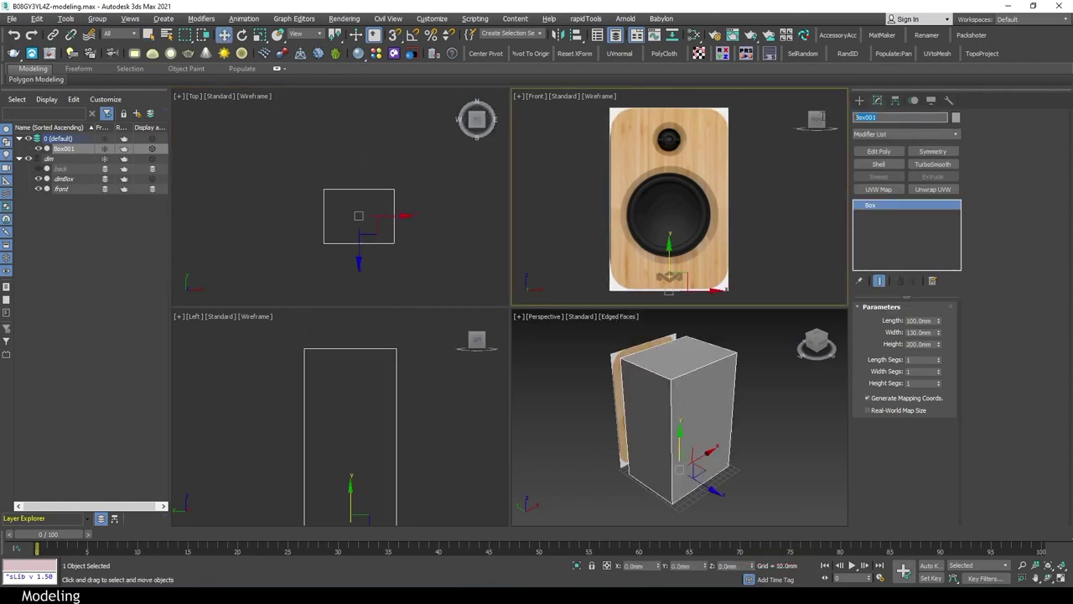
Convert the fabric box to editable poly and select its four corner edges
{"action": "left_click", "coordinate": [879, 151]}
{"action": "key", "text": "2"}
{"action": "left_click_drag", "start_coordinate": [810, 172], "coordinate": [587, 92]}
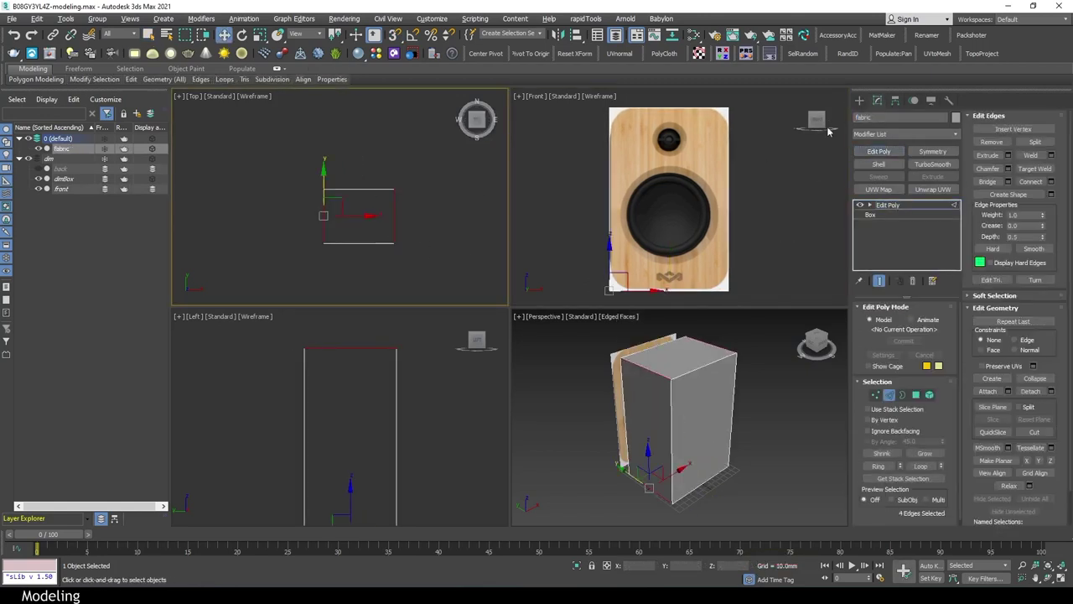
{"action": "key", "text": "alt+w"}
{"action": "scroll", "coordinate": [632, 133], "scroll_direction": "up", "scroll_amount": 3}
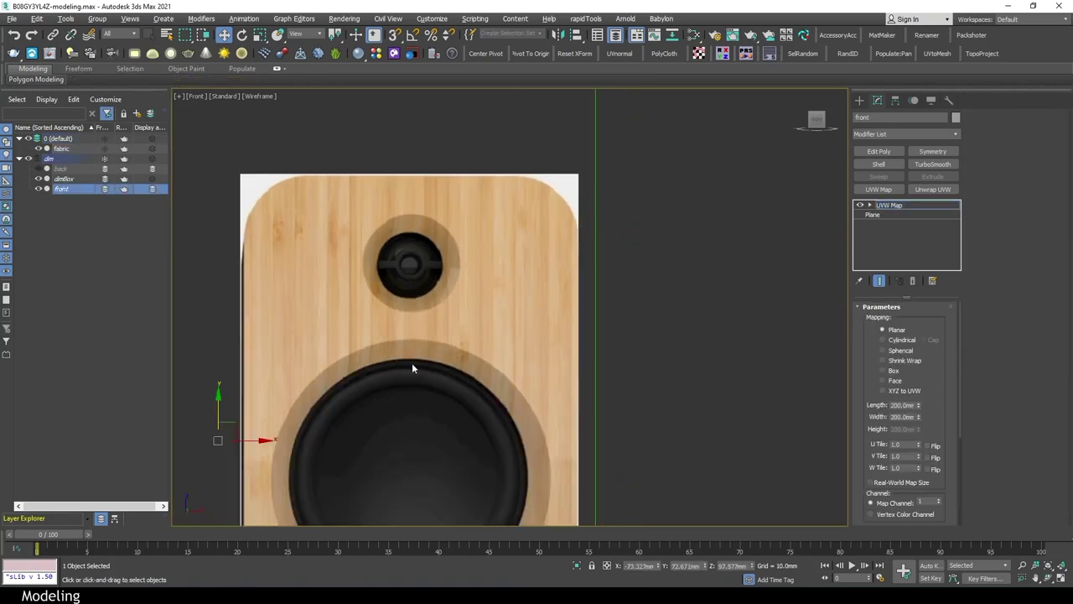
{"action": "scroll", "coordinate": [628, 195], "scroll_direction": "up", "scroll_amount": 2}
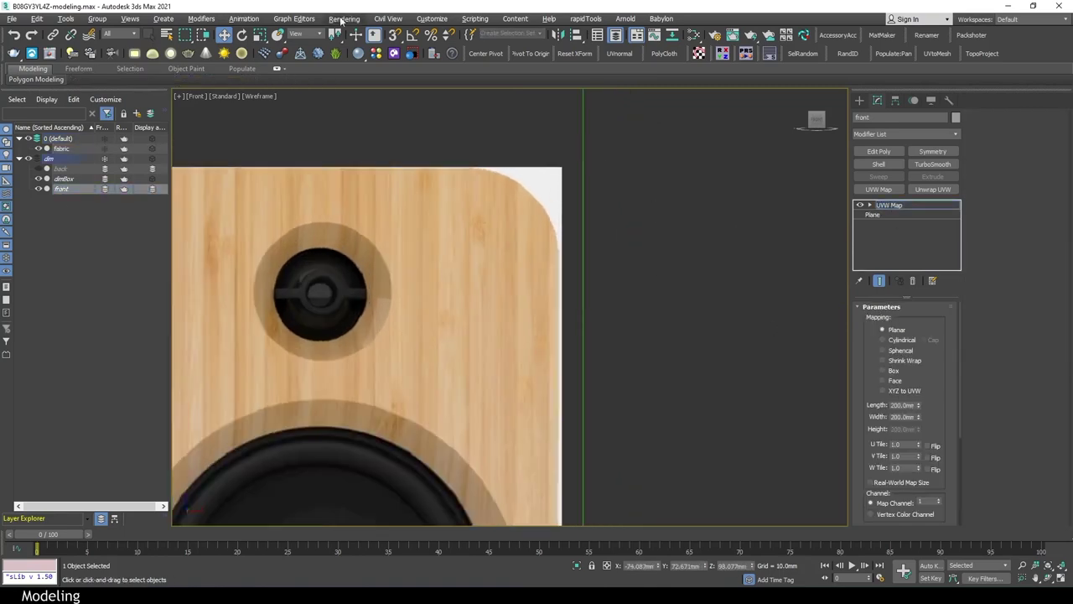
{"action": "key", "text": "F12"}
{"action": "left_click", "coordinate": [787, 237]}
{"action": "left_click", "coordinate": [677, 228]}
Preview a 20 mm chamfer on the corner edges, then cancel it
{"action": "left_click", "coordinate": [508, 197]}
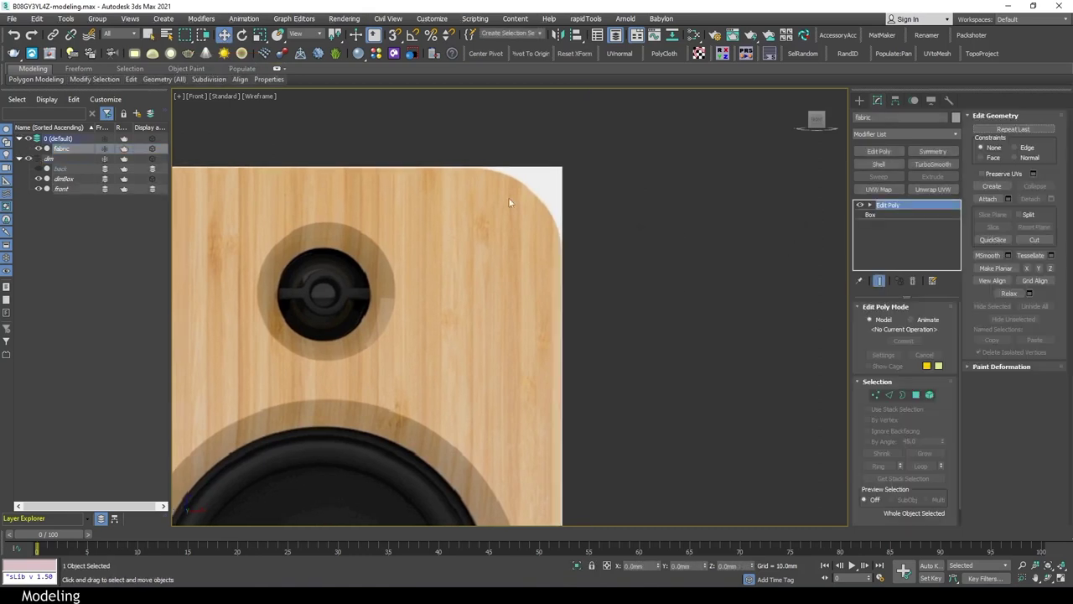
{"action": "left_click", "coordinate": [1009, 169]}
{"action": "scroll", "coordinate": [528, 222], "scroll_direction": "up", "scroll_amount": 2}
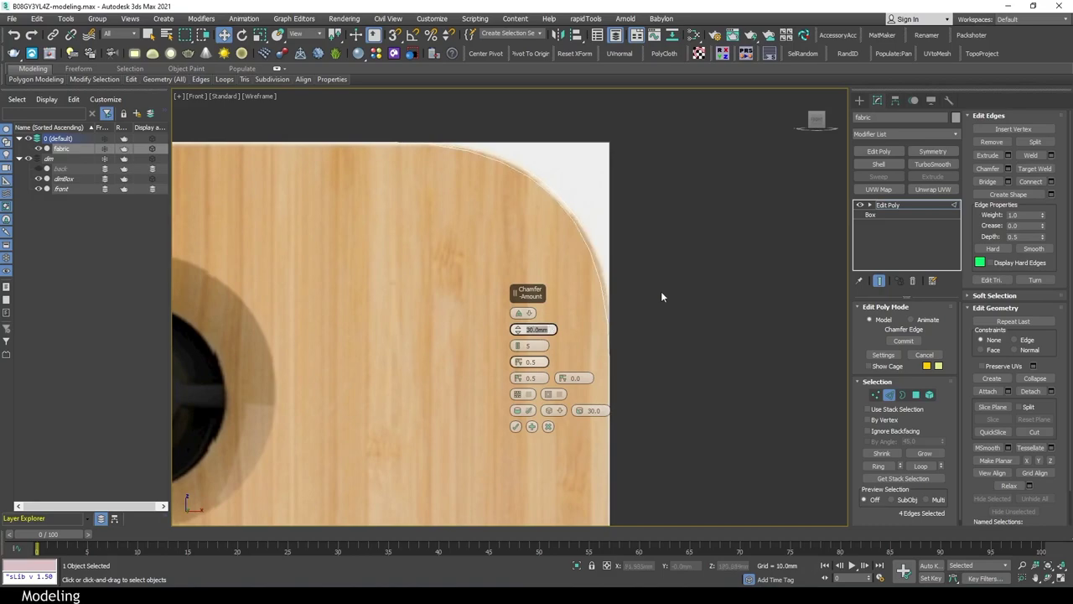
{"action": "scroll", "coordinate": [661, 297], "scroll_direction": "down", "scroll_amount": 2}
{"action": "left_click", "coordinate": [549, 426]}
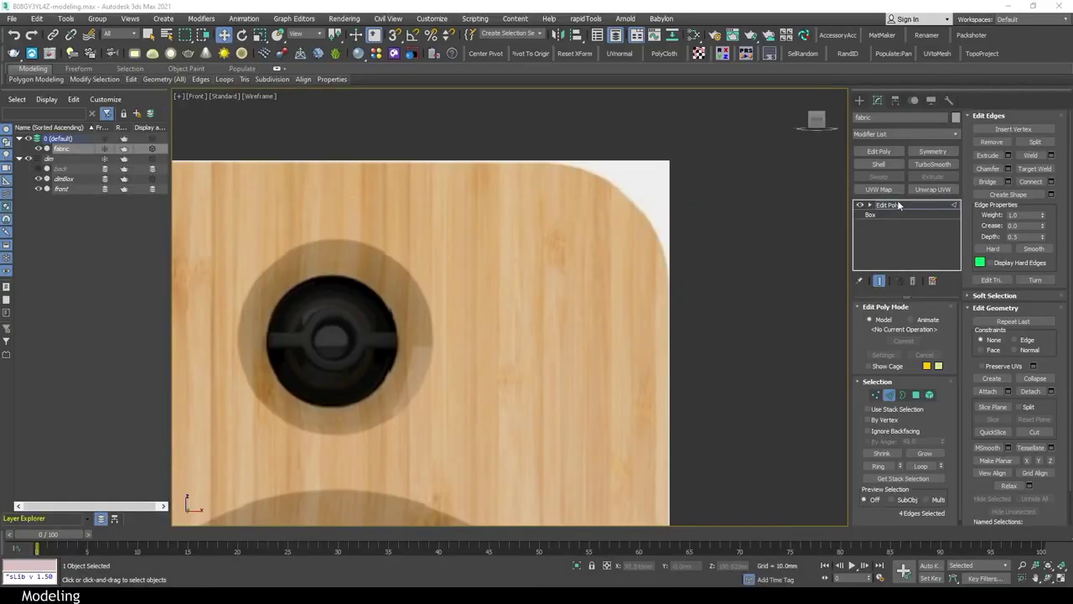
Leave edge editing and check a value in the Windows calculator
{"action": "left_click", "coordinate": [899, 205]}
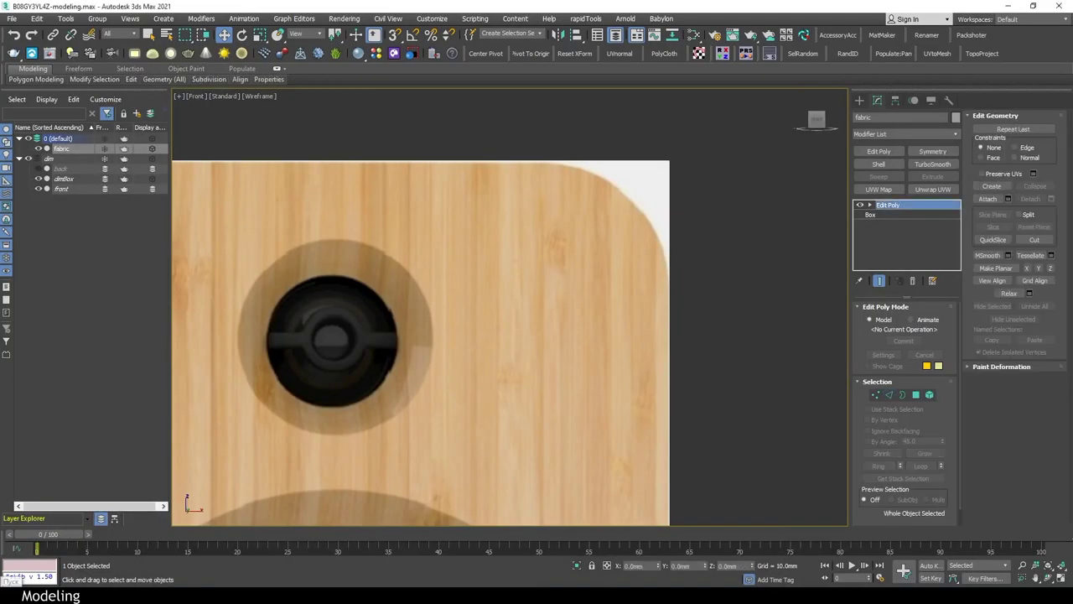
{"action": "key", "text": "super"}
{"action": "scroll", "coordinate": [298, 442], "scroll_direction": "down", "scroll_amount": 3}
{"action": "left_click", "coordinate": [268, 436]}
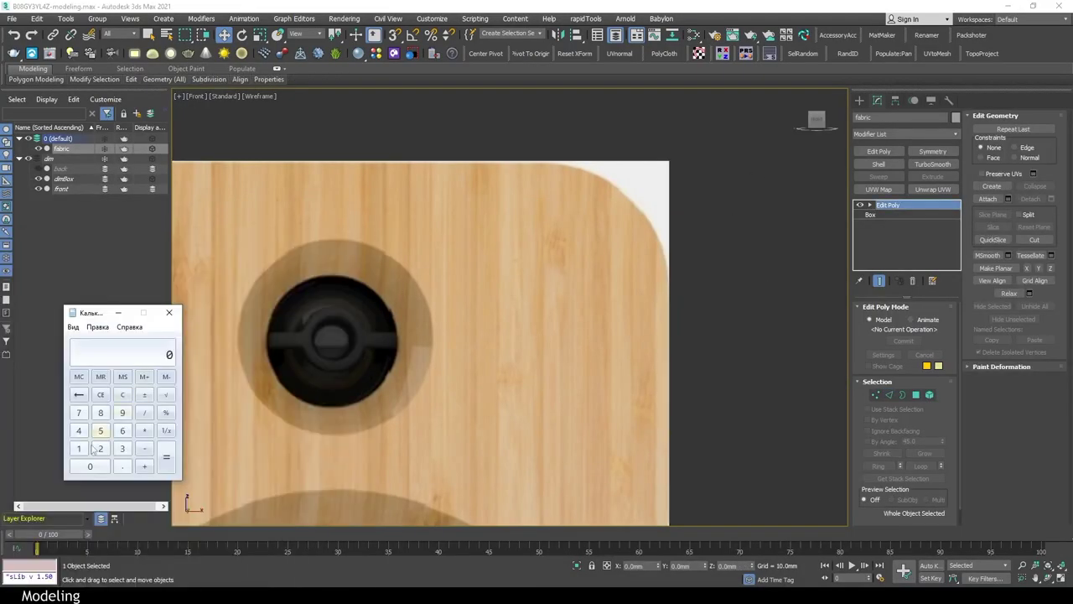
{"action": "left_click", "coordinate": [171, 314]}
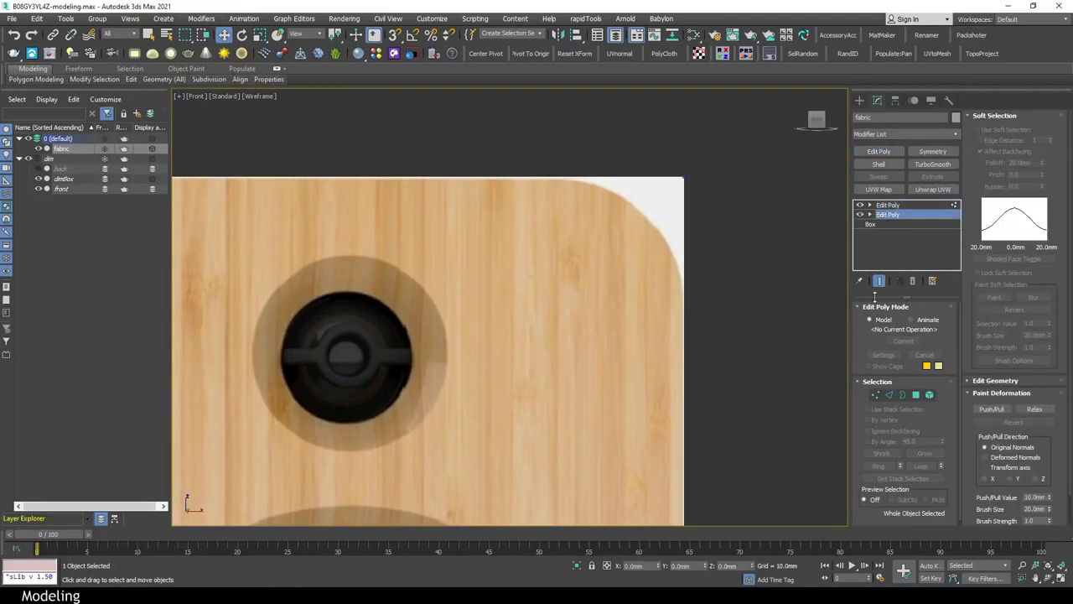
Chamfer the selected corner edges by 30 mm and show all four viewports
{"action": "left_click", "coordinate": [1009, 168]}
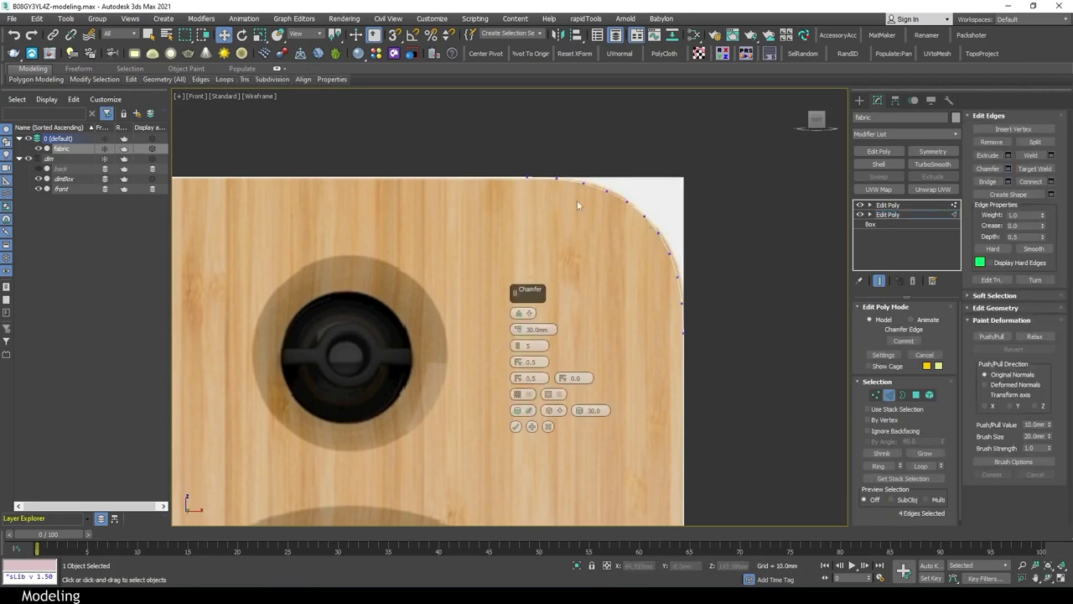
{"action": "left_click", "coordinate": [516, 425]}
{"action": "scroll", "coordinate": [735, 243], "scroll_direction": "down", "scroll_amount": 2}
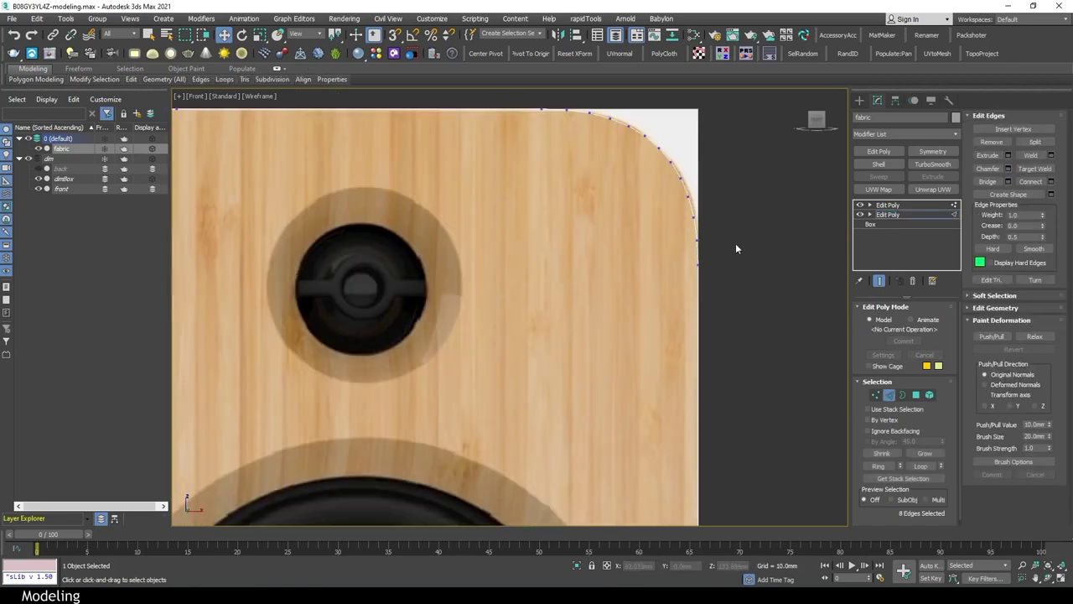
{"action": "scroll", "coordinate": [735, 243], "scroll_direction": "down", "scroll_amount": 5}
{"action": "left_click", "coordinate": [887, 213]}
{"action": "key", "text": "alt+w"}
Delete the fabric box's front polygon
{"action": "key", "text": "4"}
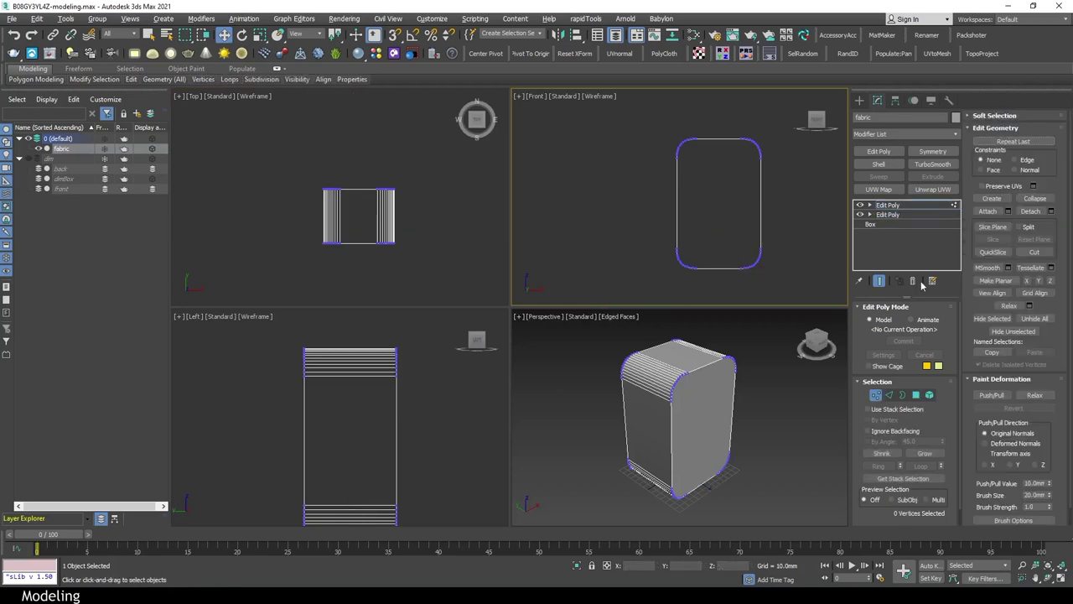
{"action": "left_click", "coordinate": [712, 200]}
{"action": "key", "text": "Delete"}
Connect the four top edges with 2 new edge segments
{"action": "key", "text": "alt+w"}
{"action": "key", "text": "2"}
{"action": "left_click_drag", "start_coordinate": [697, 309], "coordinate": [305, 314]}
{"action": "key", "text": "z"}
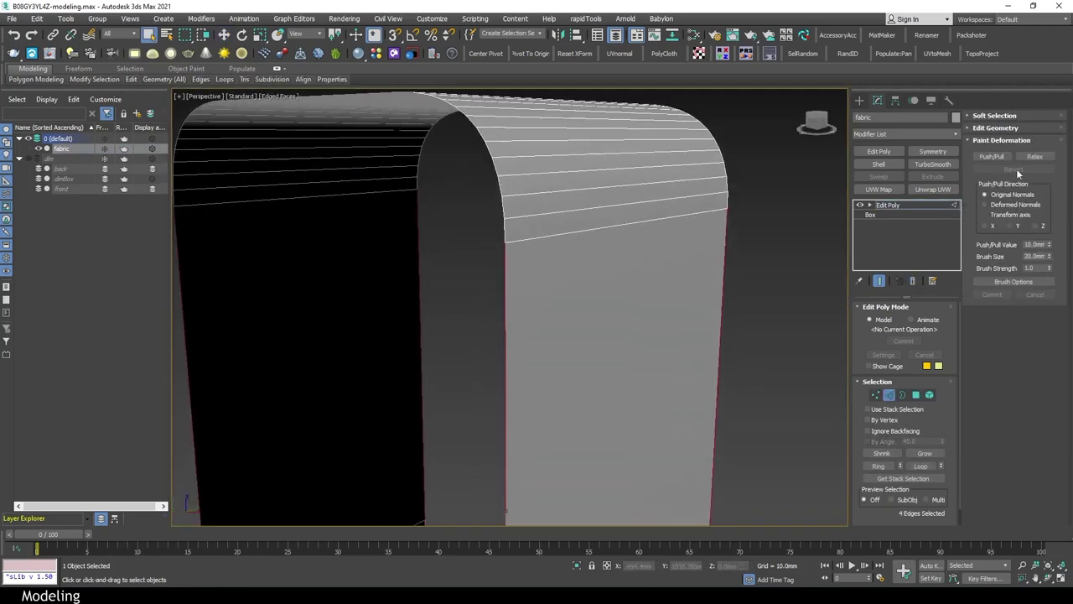
{"action": "left_click", "coordinate": [995, 127]}
{"action": "key", "text": "ctrl+shift+e"}
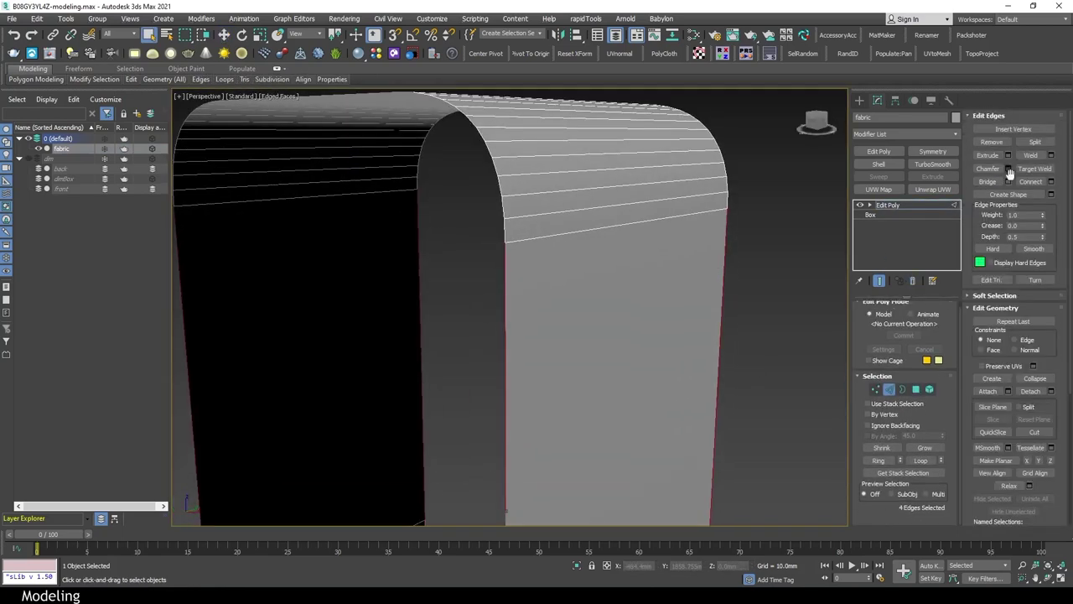
{"action": "mouse_move", "coordinate": [709, 287]}
{"action": "middle_mouse_down", "text": "alt"}
{"action": "mouse_move", "coordinate": [522, 336]}
{"action": "mouse_move", "coordinate": [615, 431]}
{"action": "middle_mouse_up", "text": "alt"}
{"action": "left_click", "coordinate": [516, 362]}
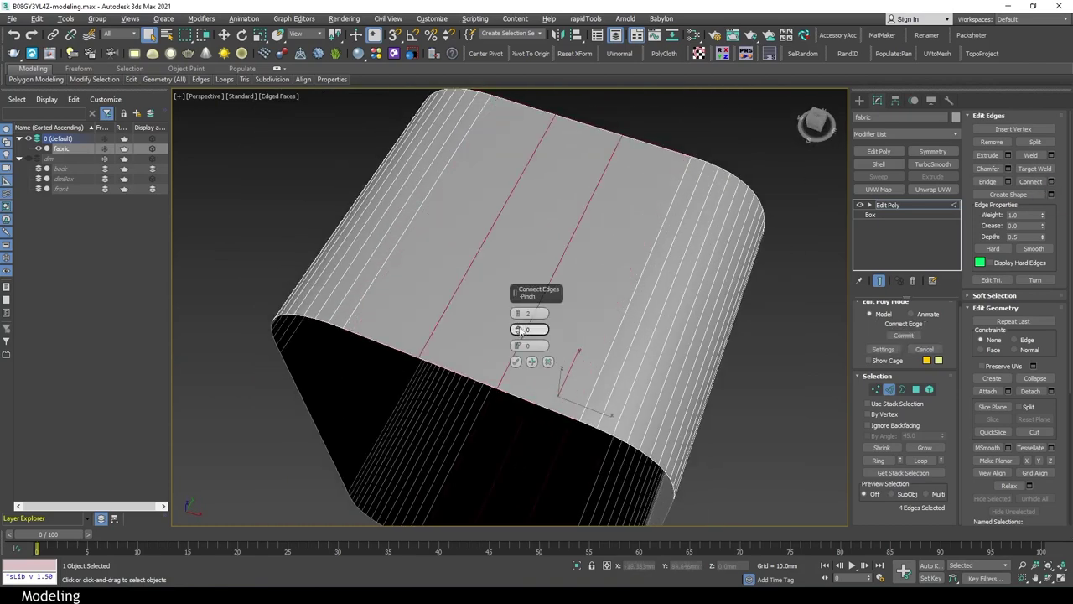
Select both open borders and cap them
{"action": "middle_click_drag", "start_coordinate": [537, 292], "coordinate": [730, 310], "text": "alt"}
{"action": "key", "text": "3"}
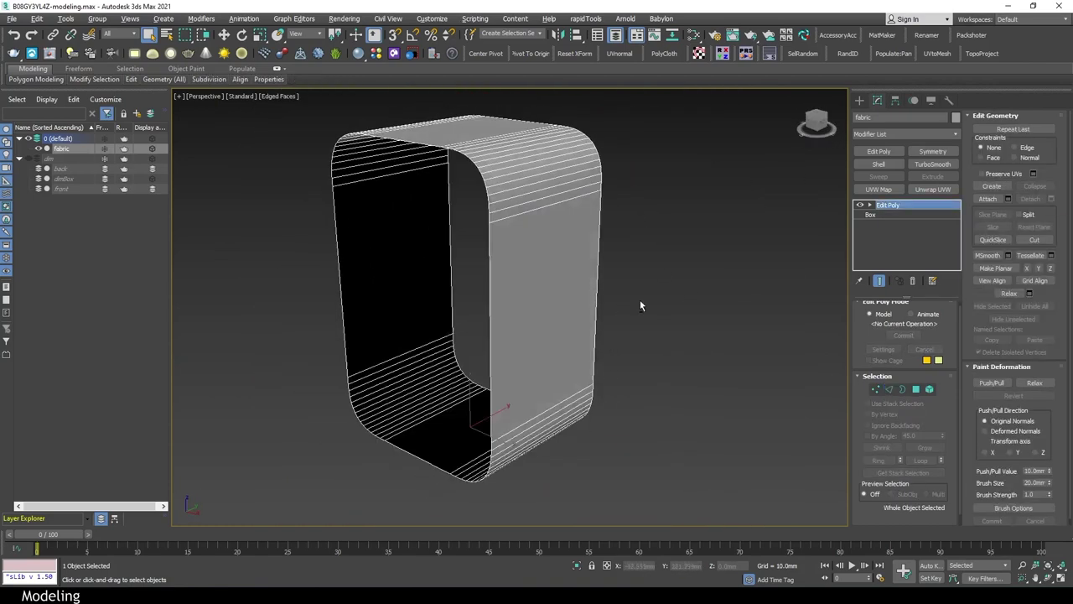
{"action": "key", "text": "ctrl+a"}
{"action": "key", "text": "alt+p"}
{"action": "middle_click_drag", "start_coordinate": [531, 265], "coordinate": [756, 255], "text": "alt"}
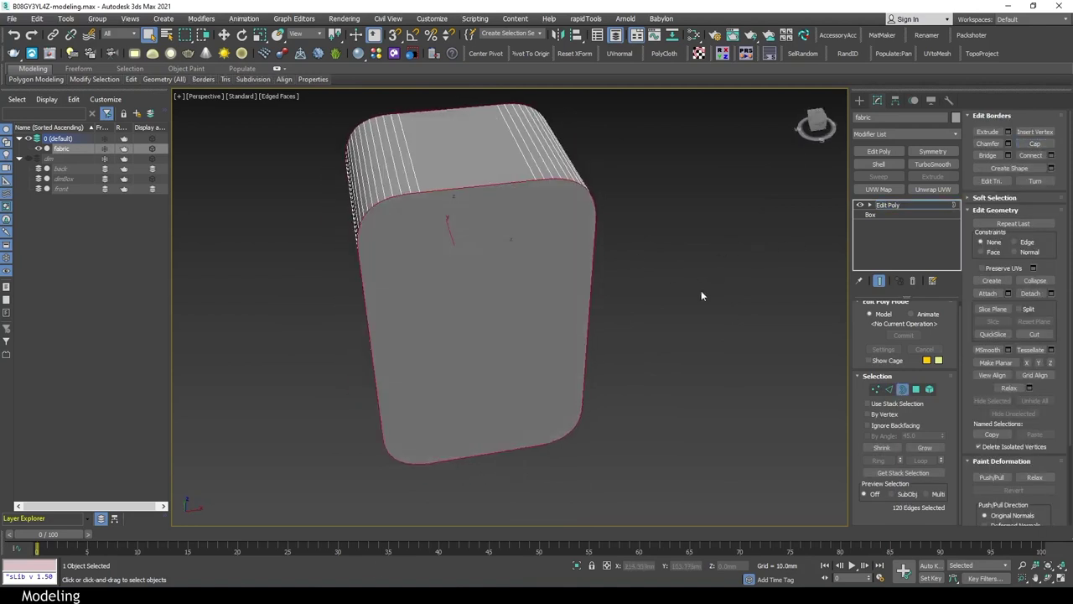
Browse the speaker reference photos in the refs folder
{"action": "key", "text": "alt+Tab"}
{"action": "double_click", "coordinate": [276, 206]}
{"action": "double_click", "coordinate": [453, 321]}
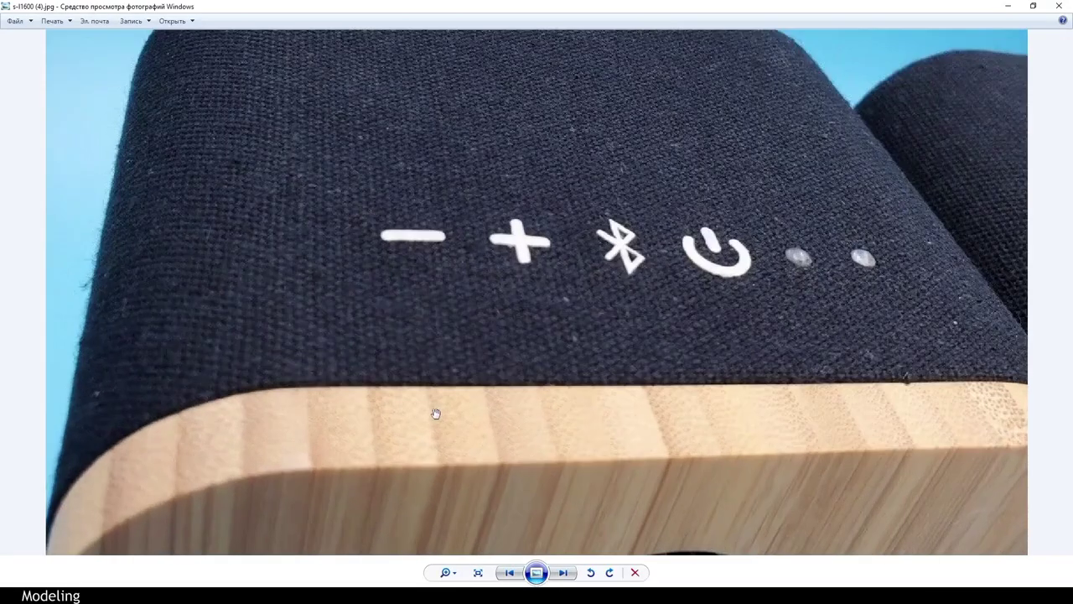
{"action": "key", "text": "Right"}
{"action": "key", "text": "Escape"}
{"action": "key", "text": "alt+Tab"}
Select the edge ring around the box's side and connect a new loop through it
{"action": "key", "text": "alt+w"}
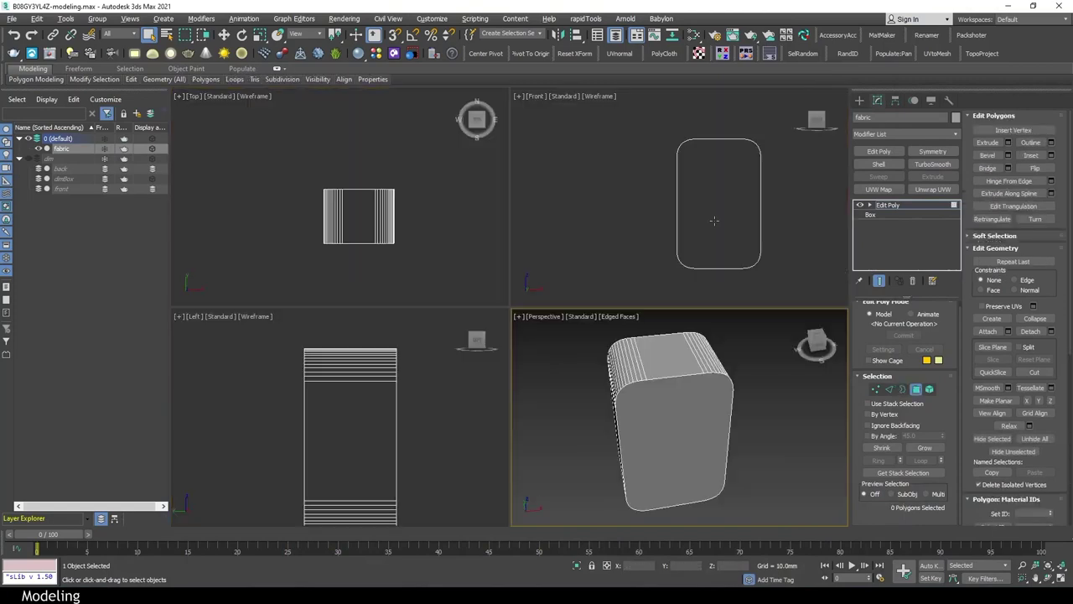
{"action": "key", "text": "4"}
{"action": "left_click", "coordinate": [704, 198]}
{"action": "key", "text": "alt+w"}
{"action": "scroll", "coordinate": [639, 348], "scroll_direction": "up", "scroll_amount": 3}
{"action": "middle_click_drag", "start_coordinate": [755, 243], "coordinate": [556, 237], "text": "alt"}
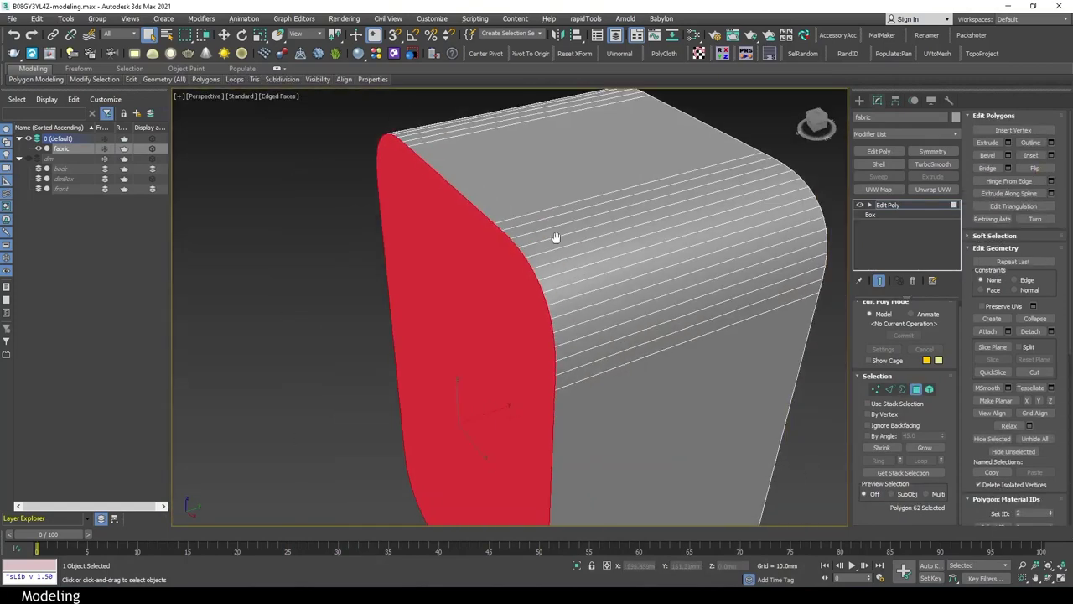
{"action": "key", "text": "2"}
{"action": "left_click", "coordinate": [561, 240]}
{"action": "key", "text": "alt+r"}
{"action": "left_click", "coordinate": [1050, 181]}
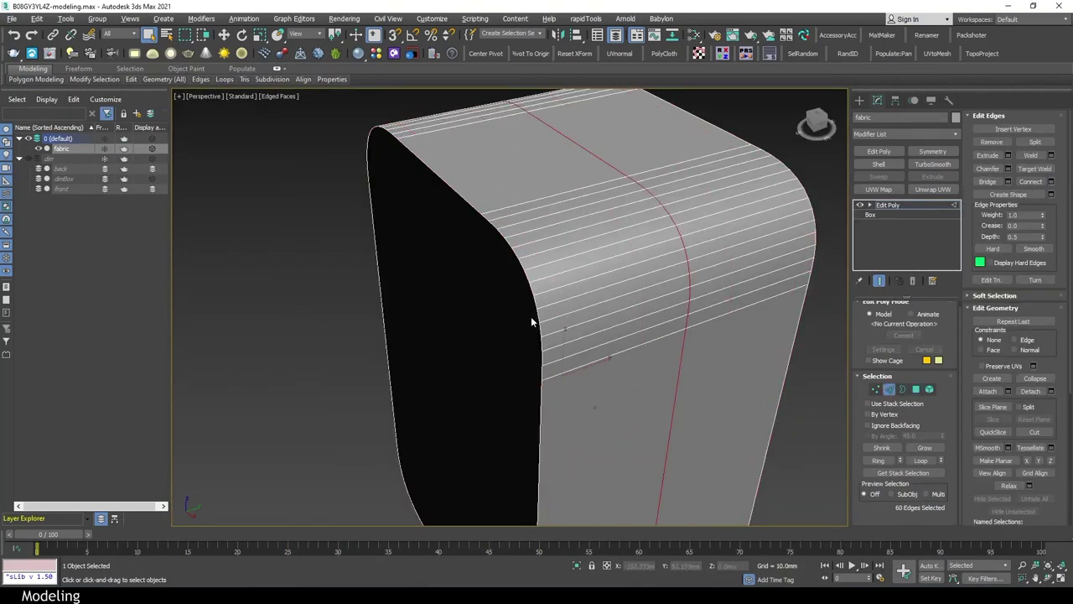
Shift the new edge loop toward the front using Move Transform Type-In
{"action": "middle_click_drag", "start_coordinate": [532, 321], "coordinate": [531, 351], "text": "alt"}
{"action": "key", "text": "w"}
{"action": "right_click", "coordinate": [224, 35]}
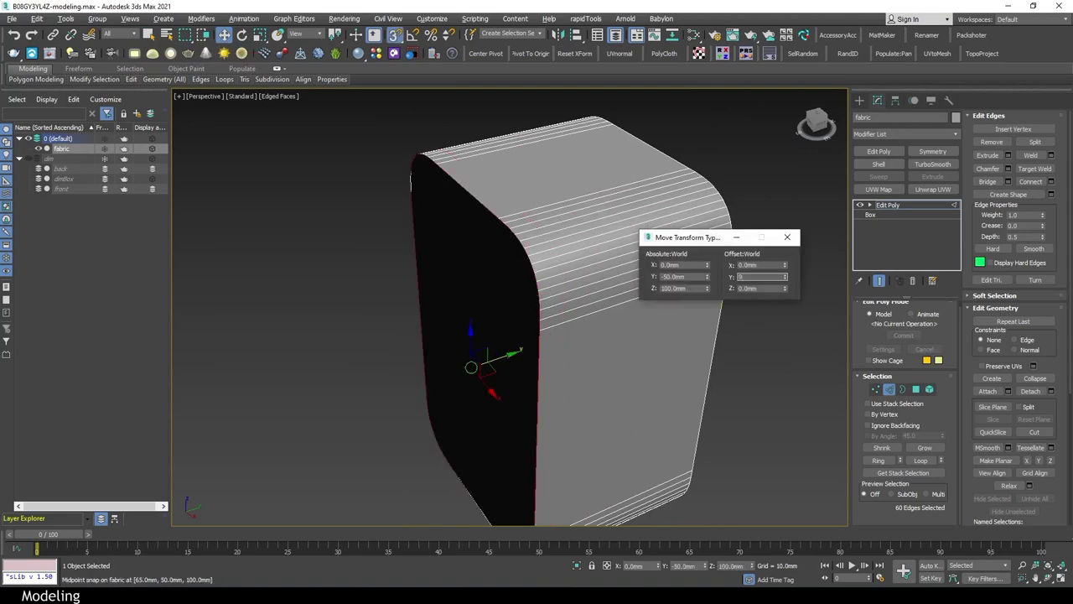
{"action": "left_click", "coordinate": [787, 239]}
Delete the front polygon to open the fabric box's front
{"action": "key", "text": "4"}
{"action": "left_click", "coordinate": [516, 294]}
{"action": "key", "text": "Delete"}
{"action": "mouse_move", "coordinate": [516, 293]}
{"action": "middle_mouse_down", "text": "alt"}
{"action": "mouse_move", "coordinate": [546, 246]}
{"action": "mouse_move", "coordinate": [537, 277]}
{"action": "middle_mouse_up", "text": "alt"}
Extrude the loop of rim faces around the opening by -1 mm
{"action": "double_click", "coordinate": [546, 246]}
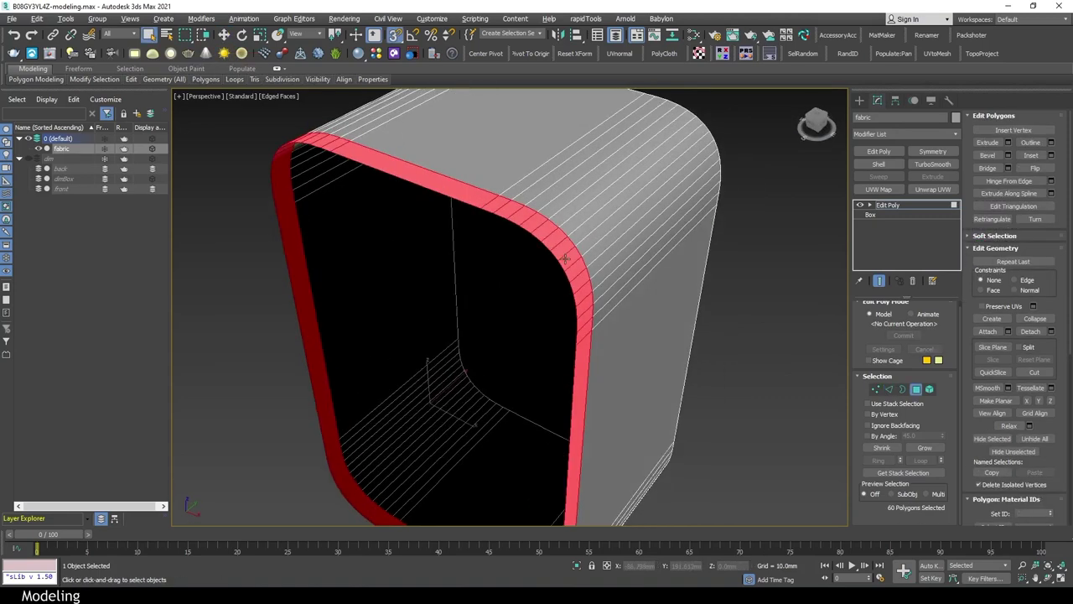
{"action": "scroll", "coordinate": [537, 276], "scroll_direction": "up", "scroll_amount": 3}
{"action": "left_click", "coordinate": [1008, 142]}
{"action": "left_click_drag", "start_coordinate": [517, 333], "coordinate": [517, 310]}
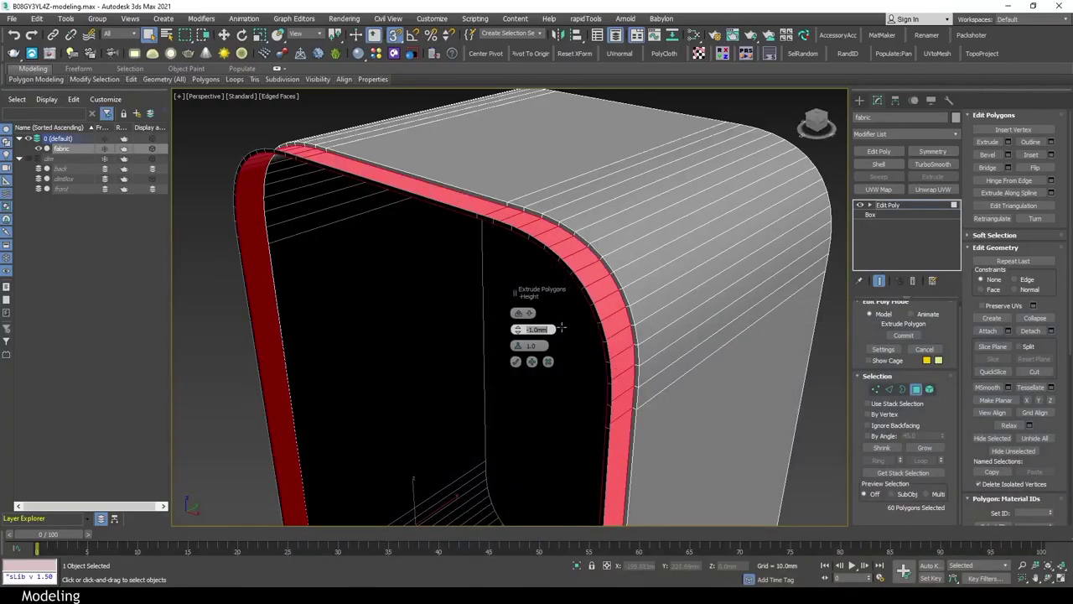
{"action": "middle_click_drag", "start_coordinate": [529, 329], "coordinate": [470, 329], "text": "alt"}
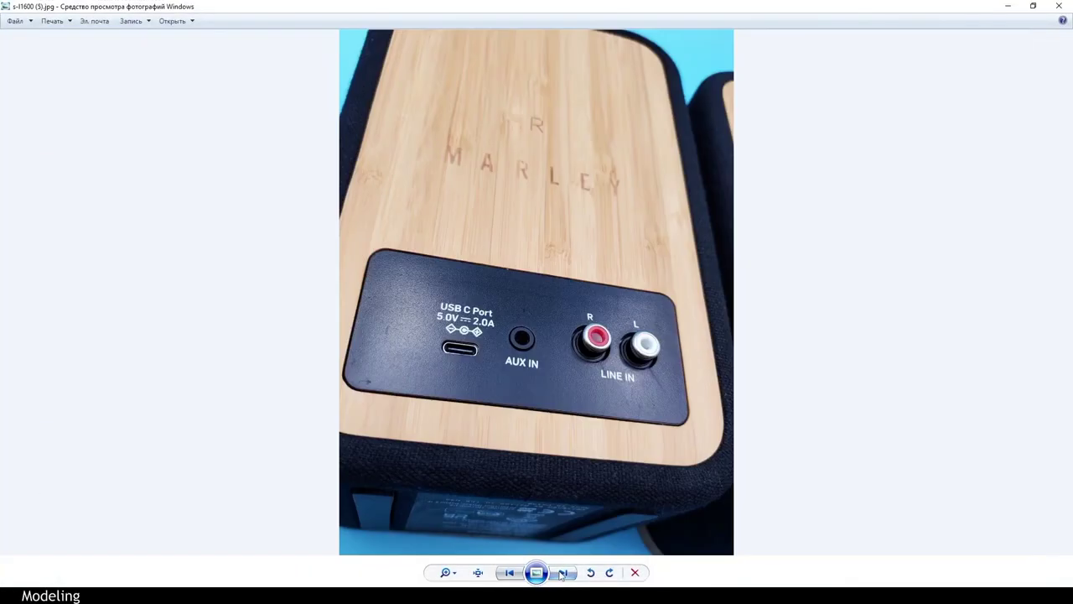
{"action": "left_click", "coordinate": [563, 573]}
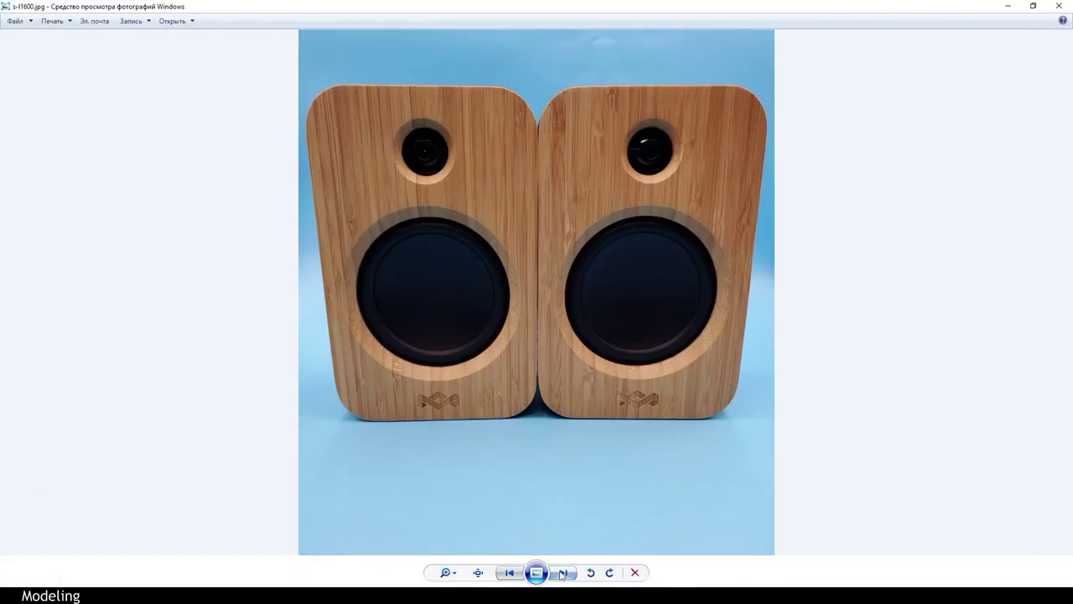
{"action": "left_click", "coordinate": [564, 573]}
{"action": "scroll", "coordinate": [536, 302], "scroll_direction": "up", "scroll_amount": 3}
Commit the rim extrusion at -1 mm
{"action": "left_click", "coordinate": [1007, 7]}
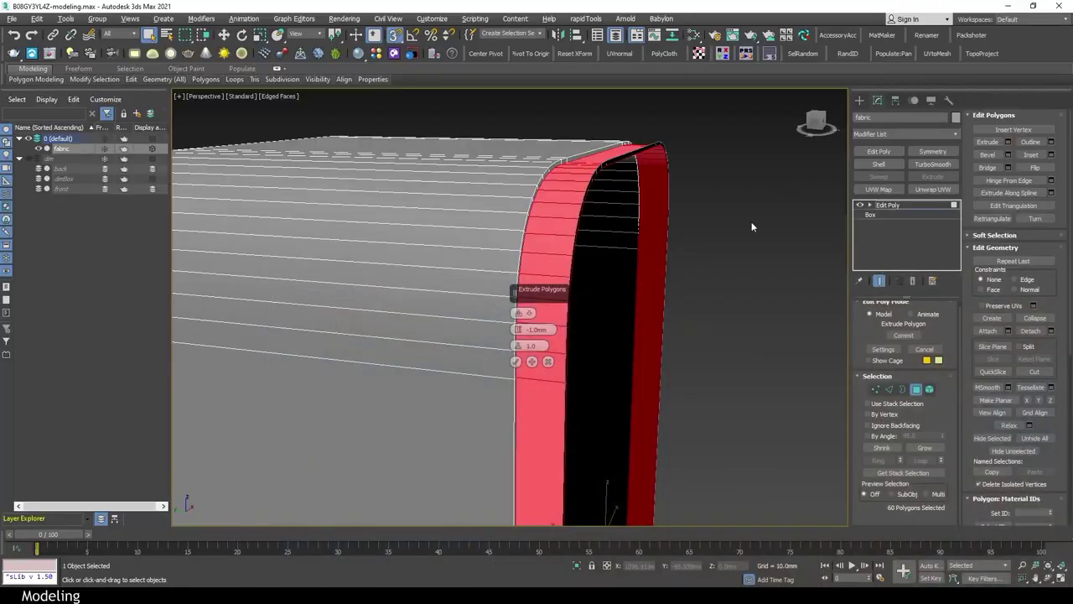
{"action": "mouse_move", "coordinate": [751, 221]}
{"action": "middle_mouse_down", "text": "alt"}
{"action": "mouse_move", "coordinate": [584, 333]}
{"action": "mouse_move", "coordinate": [663, 328]}
{"action": "middle_mouse_up", "text": "alt"}
{"action": "left_click", "coordinate": [515, 362]}
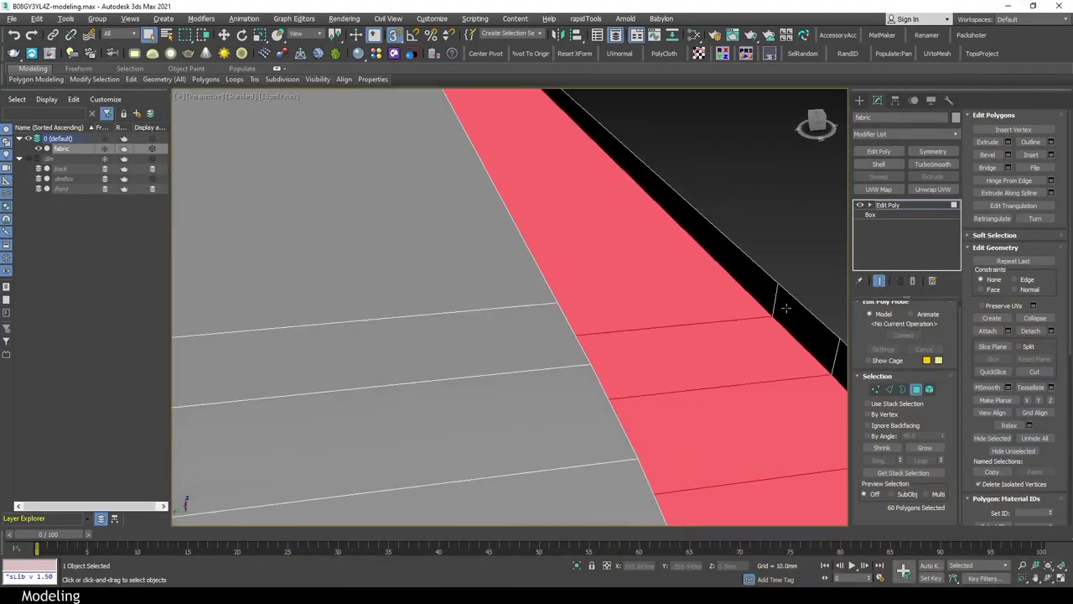
Detach the rim polygon loop as a separate object named wood
{"action": "scroll", "coordinate": [701, 277], "scroll_direction": "down", "scroll_amount": 5}
{"action": "middle_click_drag", "start_coordinate": [702, 278], "coordinate": [504, 227], "text": "alt"}
{"action": "left_click", "coordinate": [504, 227]}
{"action": "left_click", "coordinate": [503, 227], "text": "shift"}
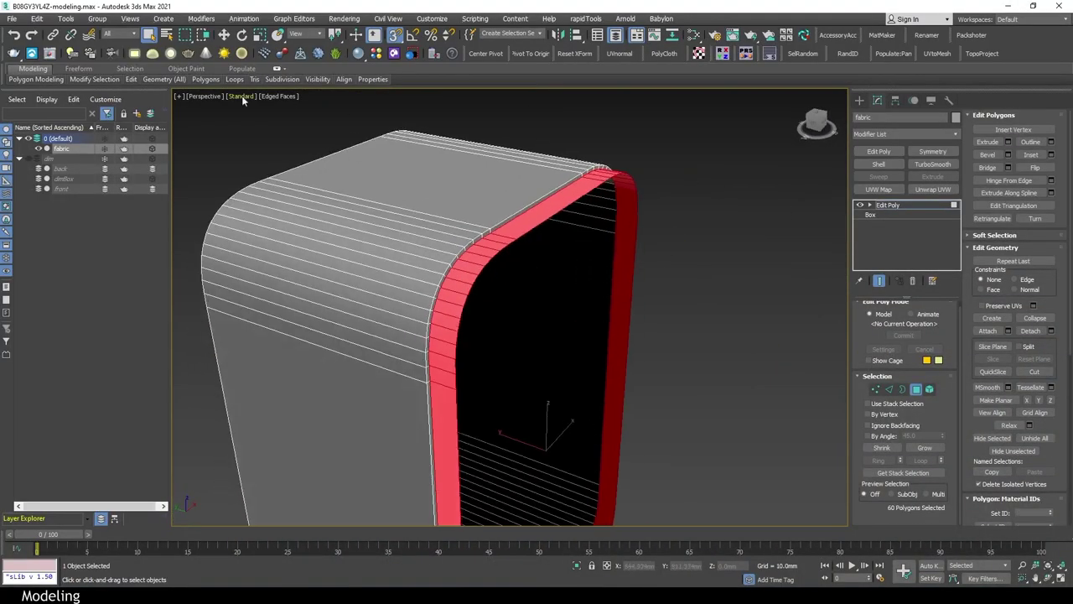
{"action": "left_click", "coordinate": [166, 79]}
{"action": "left_click", "coordinate": [156, 189]}
Delete the box's front polygon to leave the shell open
{"action": "mouse_move", "coordinate": [613, 262]}
{"action": "middle_mouse_down", "text": "alt"}
{"action": "mouse_move", "coordinate": [771, 264]}
{"action": "mouse_move", "coordinate": [586, 319]}
{"action": "middle_mouse_up", "text": "alt"}
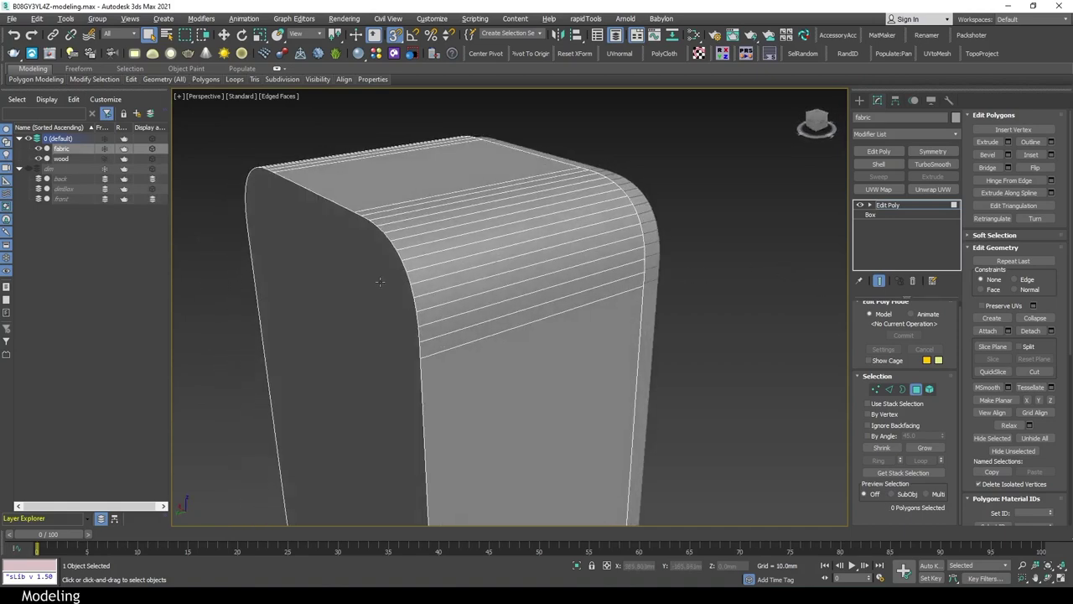
{"action": "scroll", "coordinate": [586, 319], "scroll_direction": "down", "scroll_amount": 4}
{"action": "left_click", "coordinate": [411, 343]}
{"action": "key", "text": "Delete"}
{"action": "left_click", "coordinate": [929, 210]}
{"action": "mouse_move", "coordinate": [929, 210]}
{"action": "middle_mouse_down", "text": "alt"}
{"action": "mouse_move", "coordinate": [643, 272]}
{"action": "mouse_move", "coordinate": [616, 264]}
{"action": "middle_mouse_up", "text": "alt"}
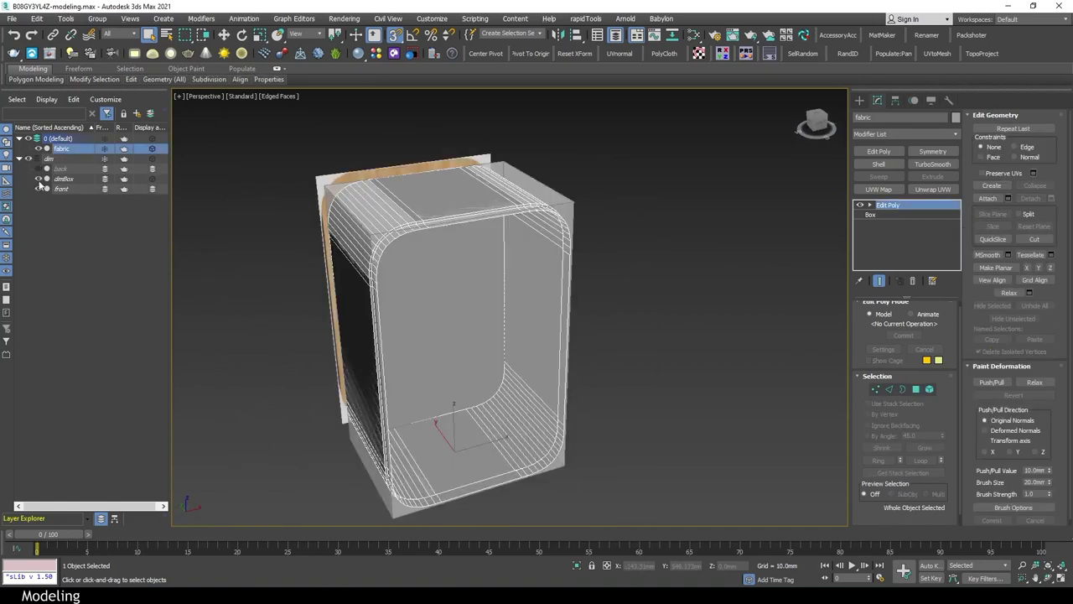
Hide the front object and view the speaker from the back
{"action": "key", "text": "f"}
{"action": "scroll", "coordinate": [702, 240], "scroll_direction": "down", "scroll_amount": 2}
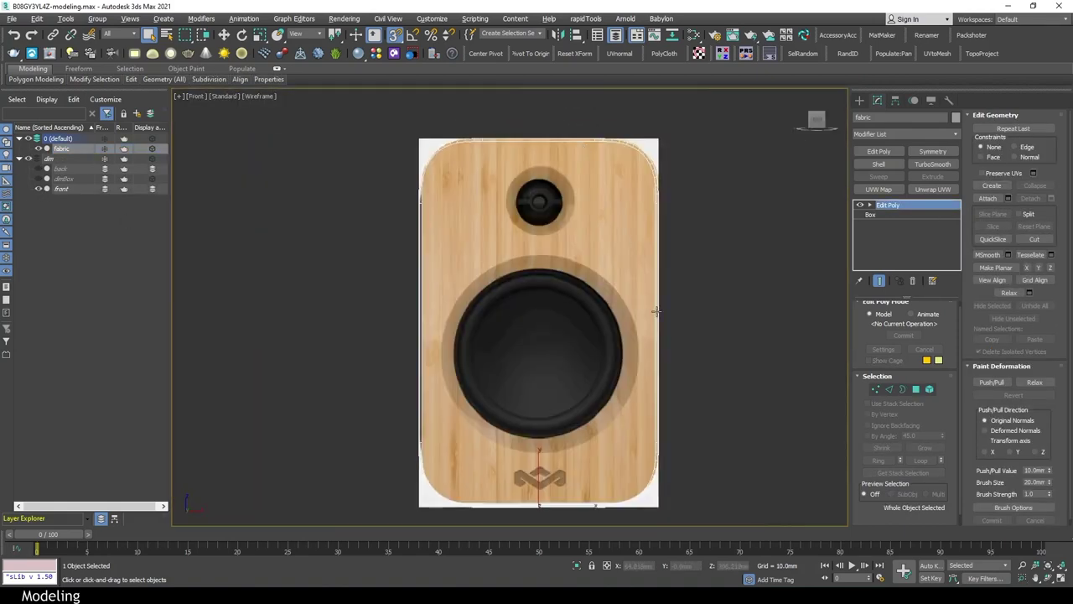
{"action": "left_click", "coordinate": [37, 188]}
{"action": "left_click", "coordinate": [195, 95]}
{"action": "left_click", "coordinate": [243, 196]}
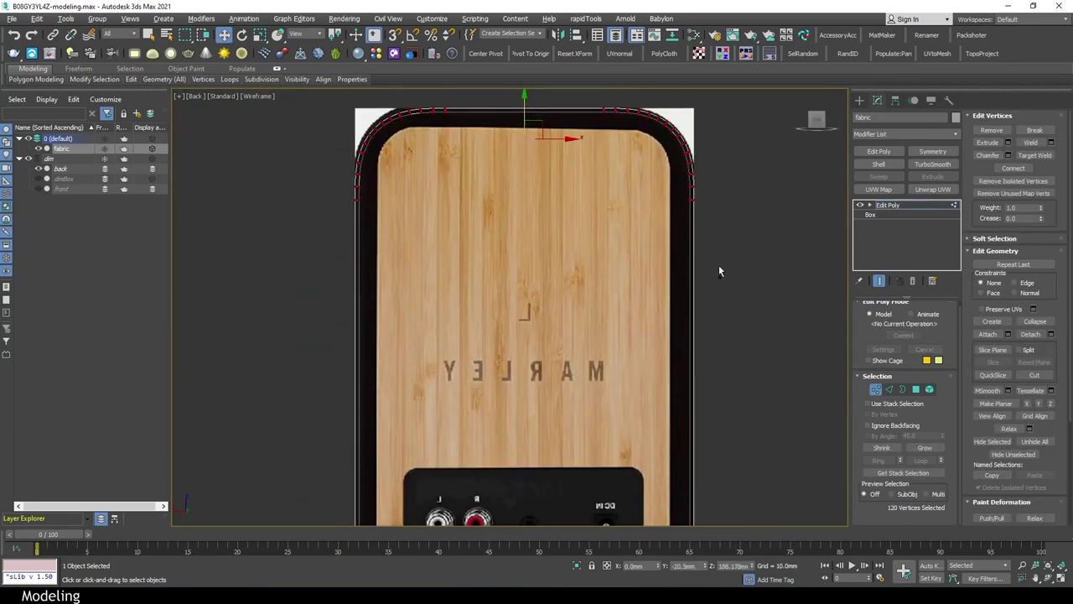
Scale the board texture mapping to 100%
{"action": "left_click_drag", "start_coordinate": [785, 265], "coordinate": [784, 266]}
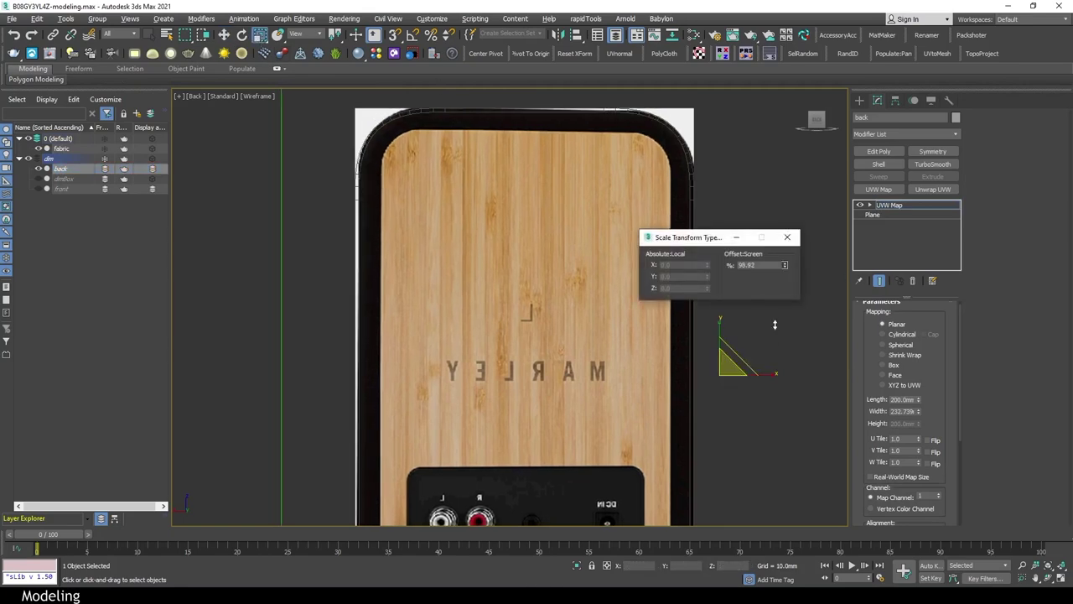
{"action": "key", "text": "w"}
{"action": "key", "text": "r"}
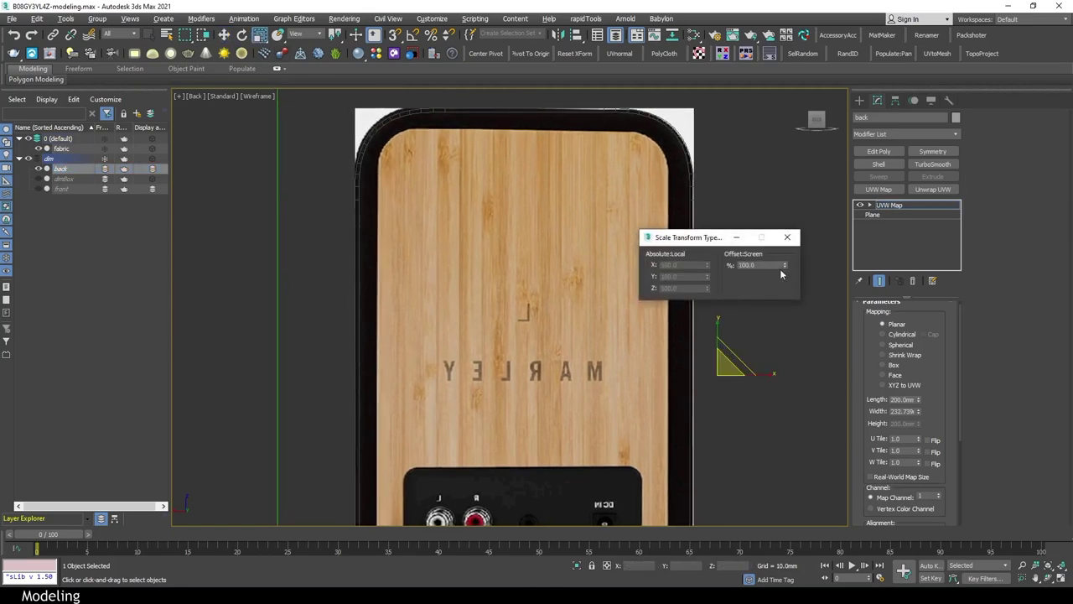
{"action": "key", "text": "w"}
{"action": "key", "text": "z"}
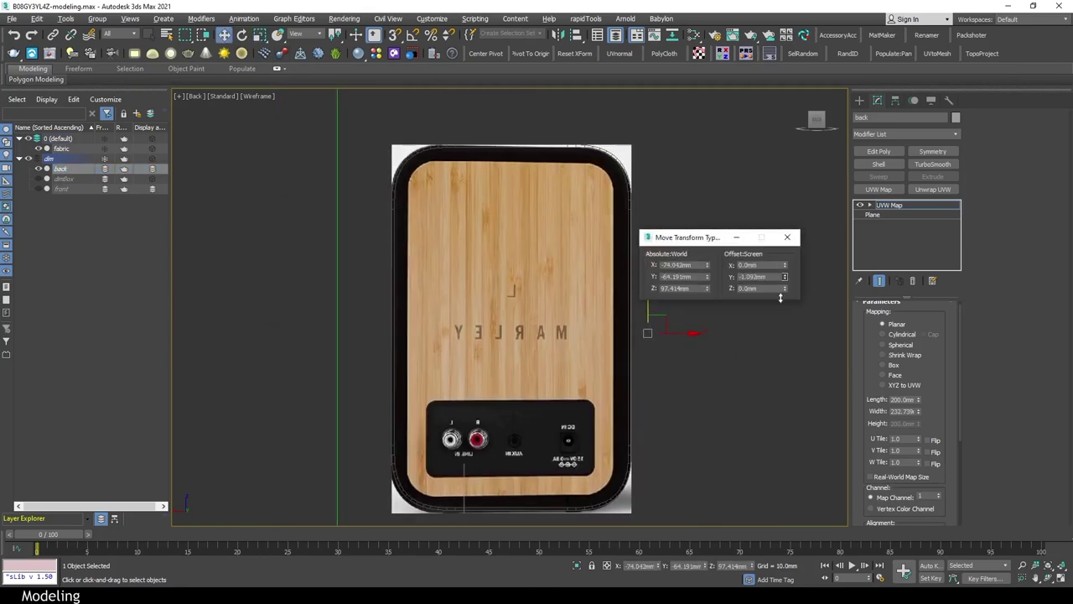
Select the fabric body's bottom, then top vertices and align them with Move Transform Type-In
{"action": "left_click_drag", "start_coordinate": [348, 265], "coordinate": [726, 450]}
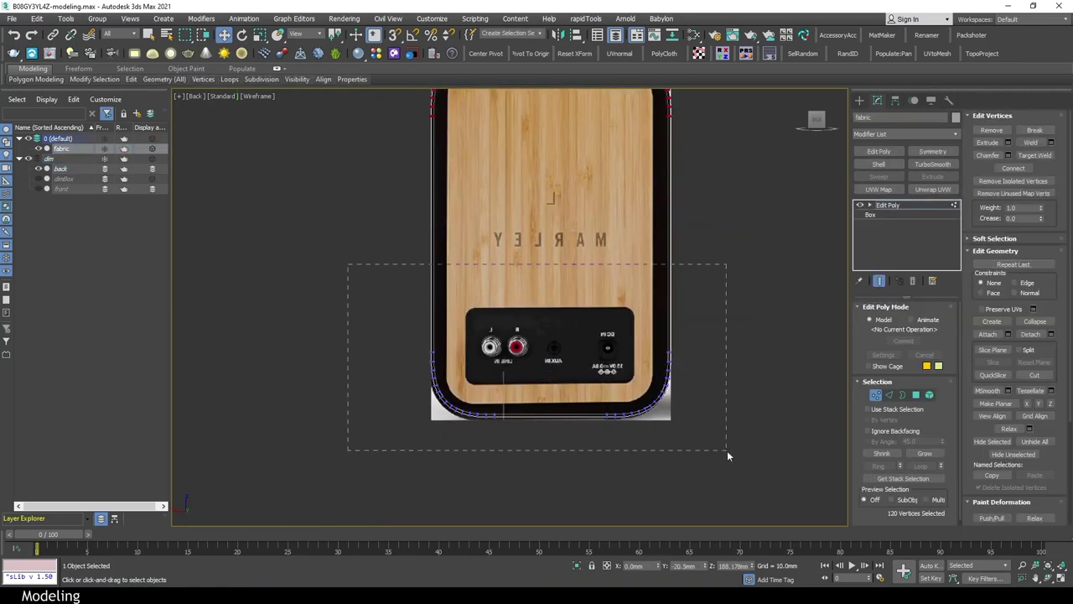
{"action": "scroll", "coordinate": [449, 407], "scroll_direction": "up", "scroll_amount": 5}
{"action": "key", "text": "z"}
{"action": "right_click", "coordinate": [223, 36]}
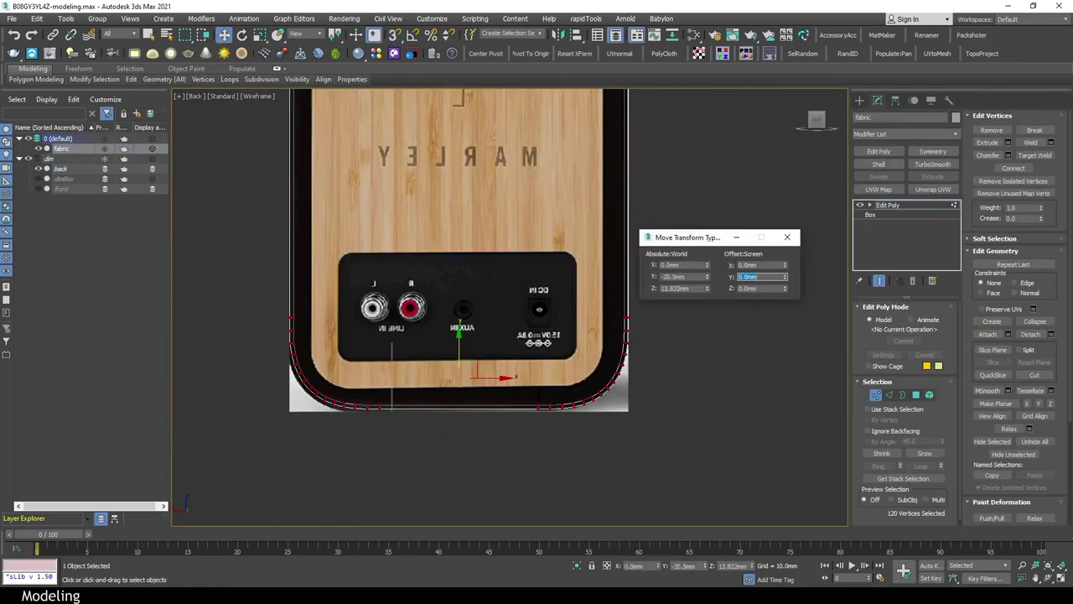
{"action": "scroll", "coordinate": [364, 421], "scroll_direction": "up", "scroll_amount": 3}
{"action": "scroll", "coordinate": [364, 421], "scroll_direction": "down", "scroll_amount": 4}
{"action": "scroll", "coordinate": [364, 421], "scroll_direction": "down", "scroll_amount": 1}
{"action": "left_click_drag", "start_coordinate": [231, 175], "coordinate": [459, 307]}
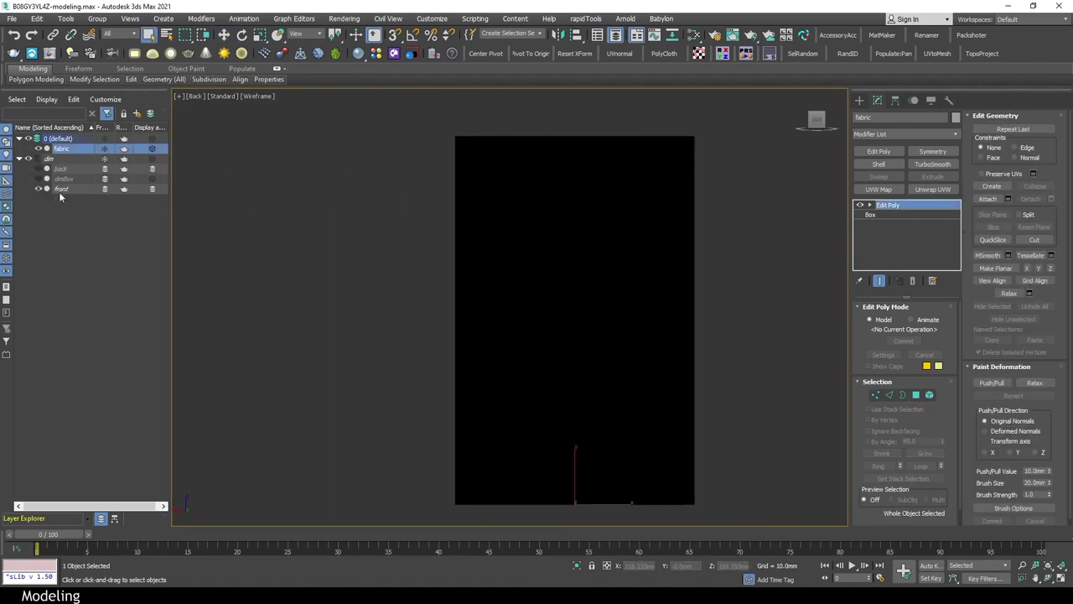
Offset the front reference image about -2.2 mm in X via Transform Type-In
{"action": "key", "text": "r"}
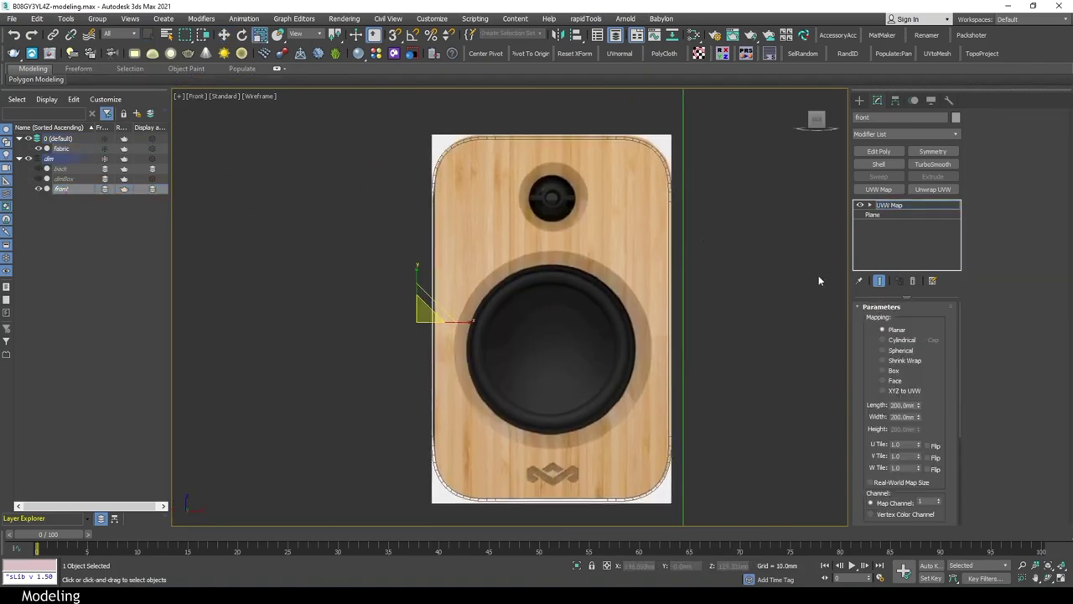
{"action": "key", "text": "F12"}
{"action": "middle_click_drag", "start_coordinate": [498, 231], "coordinate": [436, 250]}
{"action": "key", "text": "w"}
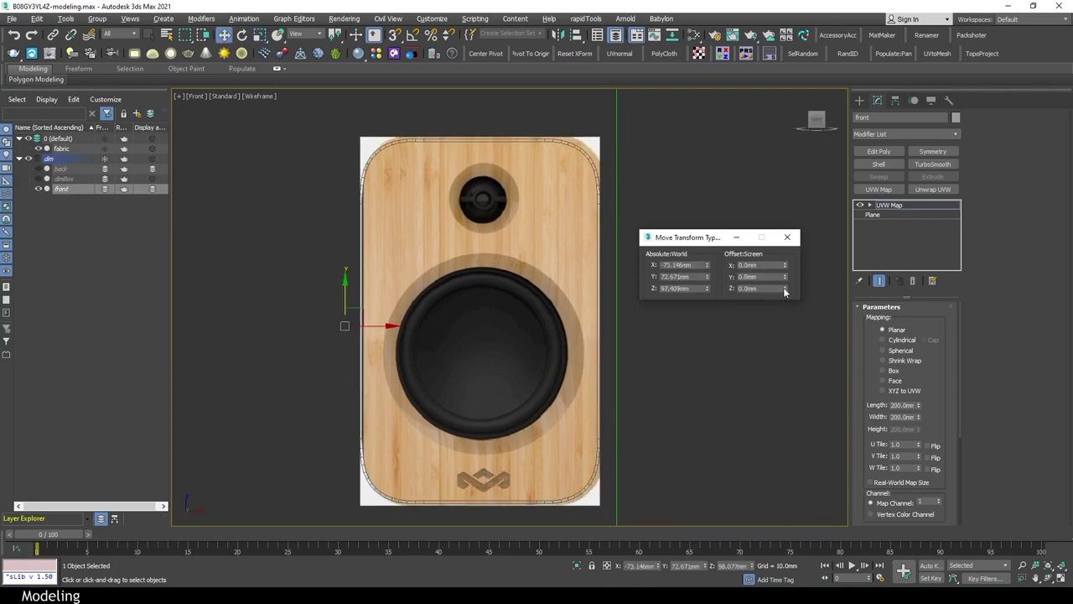
{"action": "left_click_drag", "start_coordinate": [785, 265], "coordinate": [786, 306]}
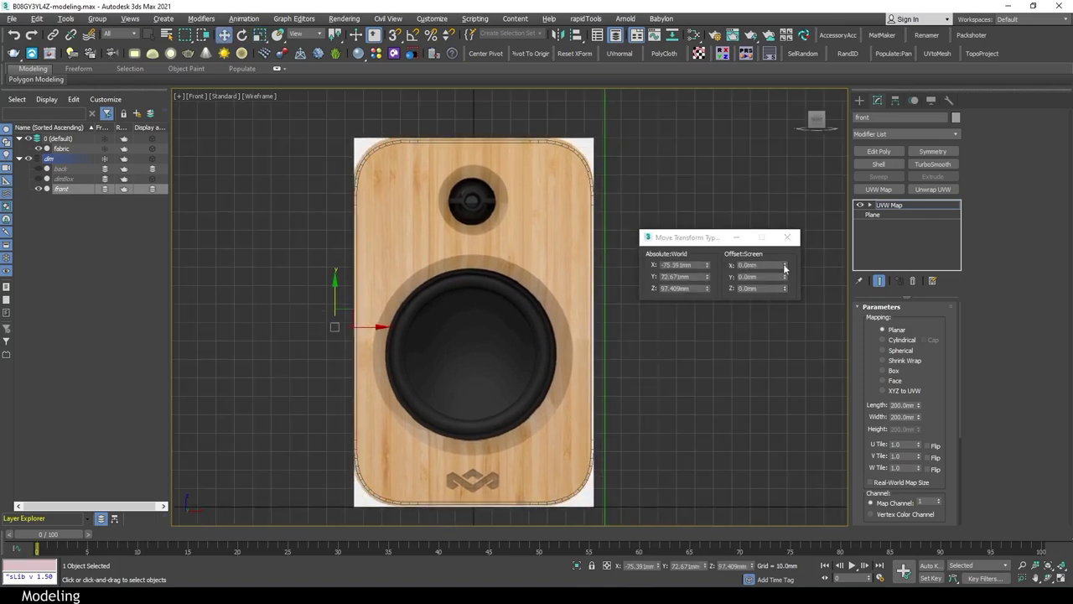
{"action": "key", "text": "q"}
{"action": "scroll", "coordinate": [658, 250], "scroll_direction": "down", "scroll_amount": 2}
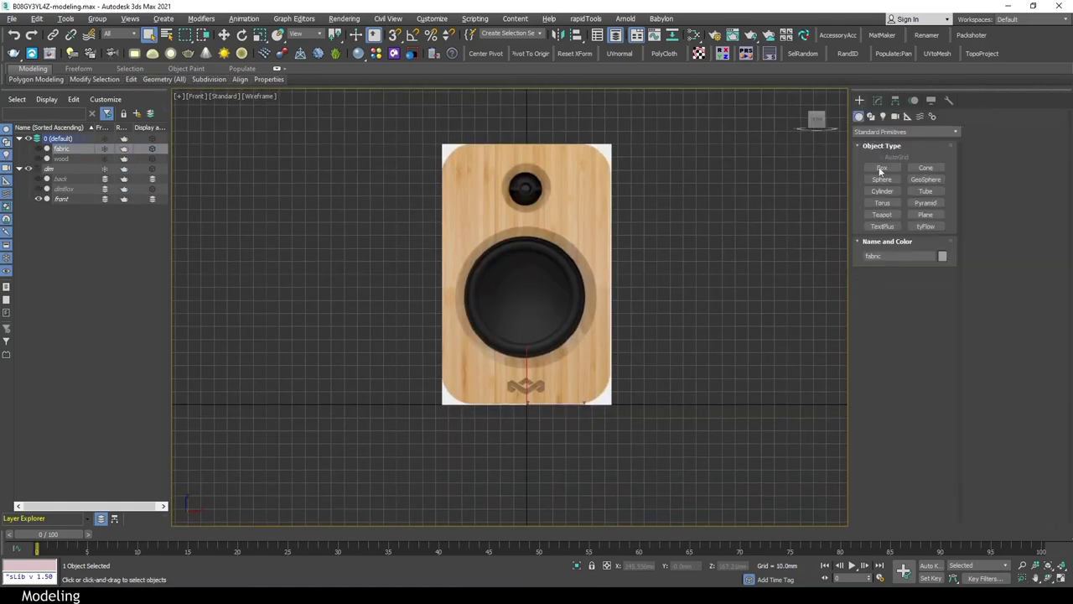
Create a cylinder over the woofer: radius 55 mm, height 20 mm, 64 sides
{"action": "left_click", "coordinate": [882, 192]}
{"action": "scroll", "coordinate": [535, 295], "scroll_direction": "up", "scroll_amount": 3}
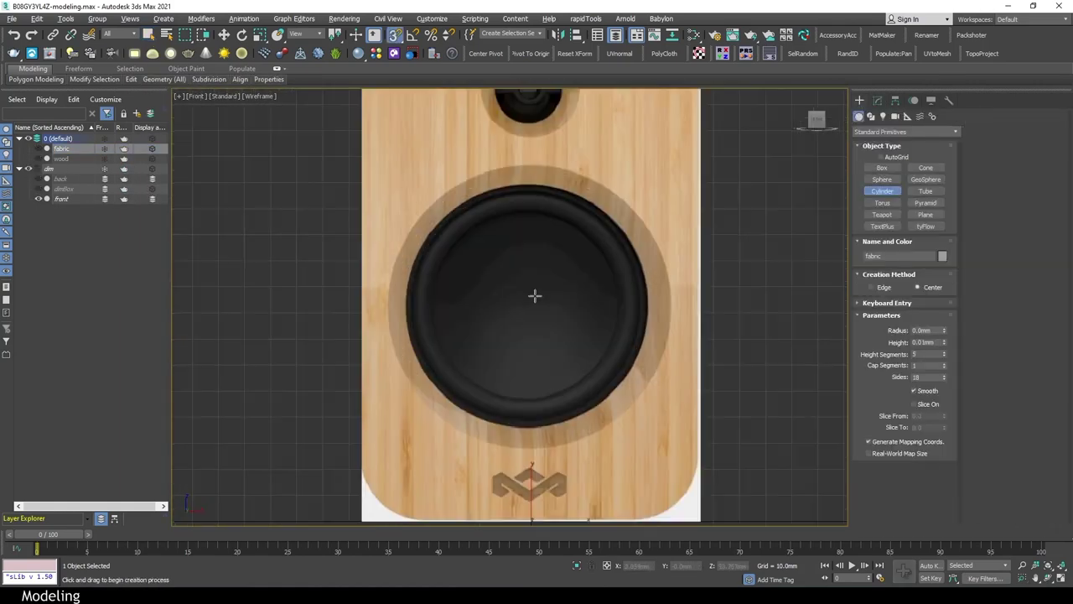
{"action": "left_click", "coordinate": [525, 251]}
{"action": "left_click", "coordinate": [877, 100]}
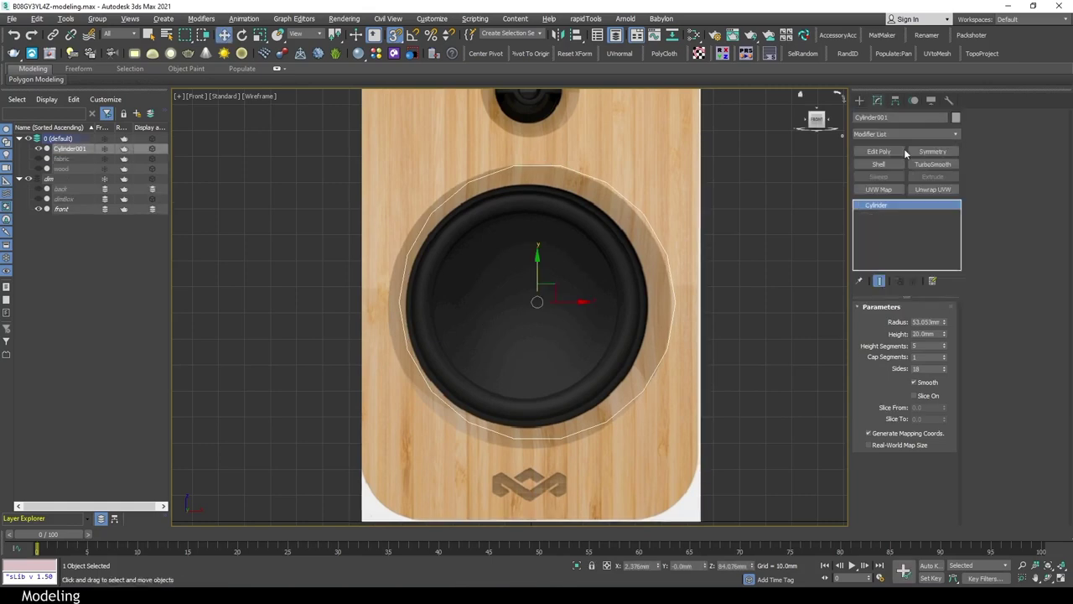
{"action": "key", "text": "w"}
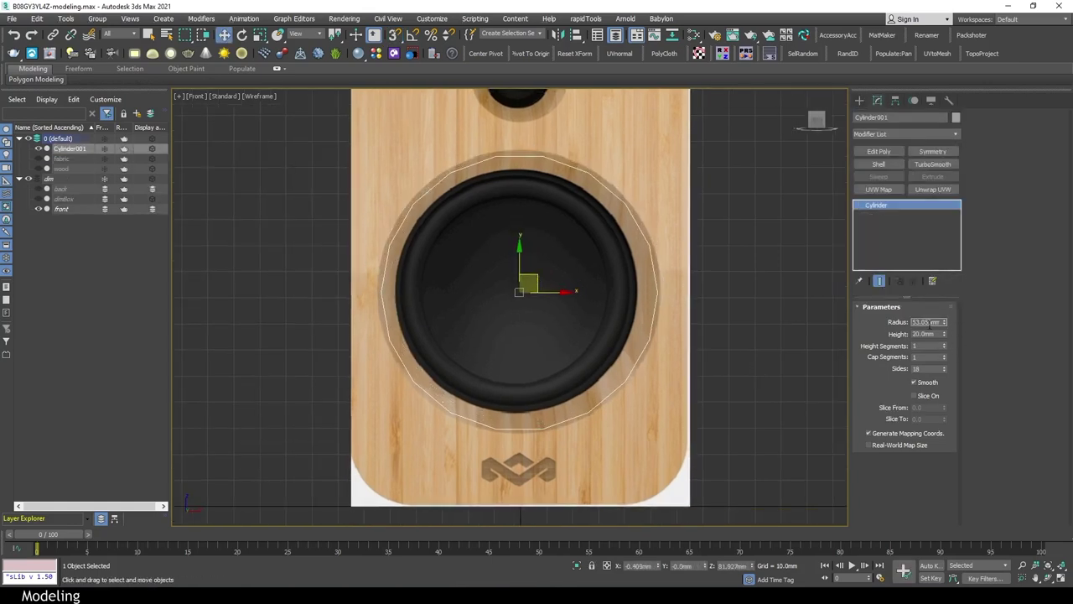
{"action": "type", "text": "55"}
{"action": "middle_click_drag", "start_coordinate": [689, 503], "coordinate": [669, 520]}
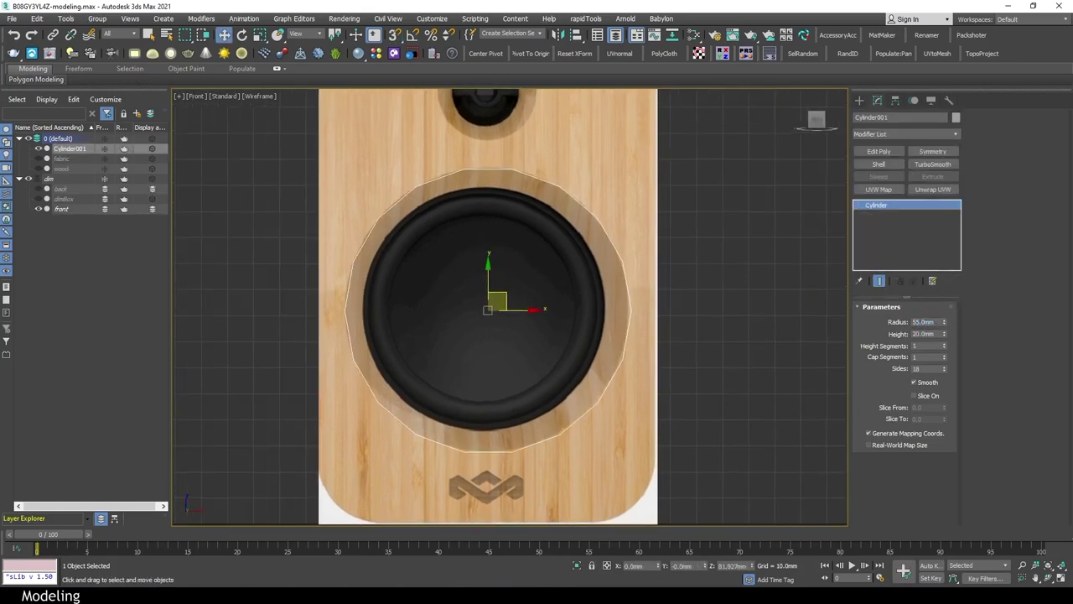
Check the spec document's segment requirements and maximize the front viewport
{"action": "left_click", "coordinate": [1010, 7]}
{"action": "left_click", "coordinate": [1010, 8]}
{"action": "scroll", "coordinate": [721, 368], "scroll_direction": "down", "scroll_amount": 3}
{"action": "scroll", "coordinate": [594, 199], "scroll_direction": "up", "scroll_amount": 5}
{"action": "key", "text": "alt+w"}
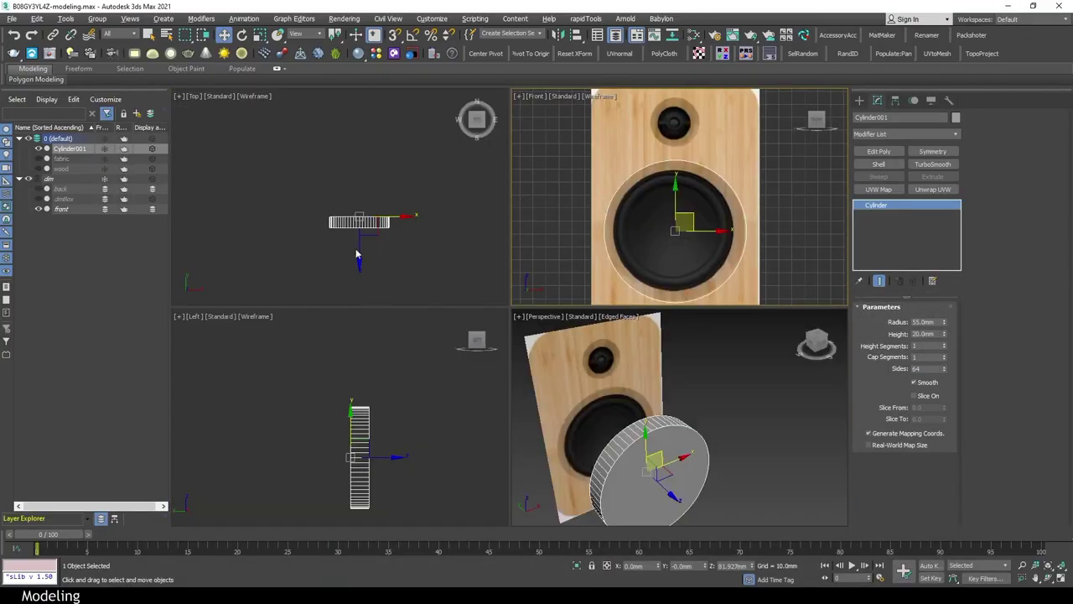
{"action": "key", "text": "alt+w"}
{"action": "key", "text": "alt+w"}
{"action": "key", "text": "alt+w"}
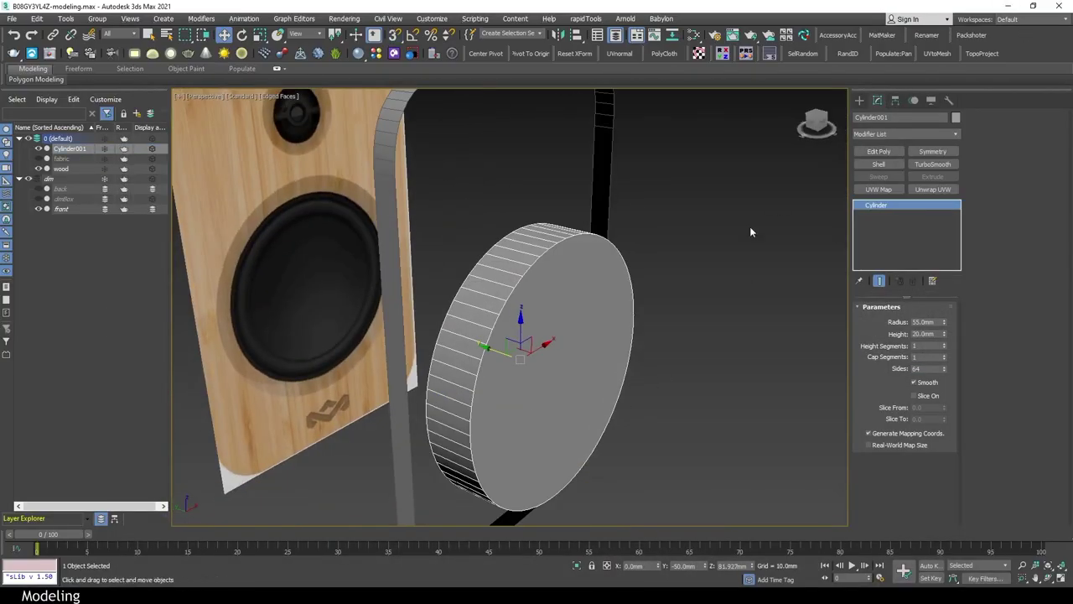
{"action": "key", "text": "alt+w"}
{"action": "key", "text": "alt+w"}
{"action": "scroll", "coordinate": [520, 339], "scroll_direction": "down", "scroll_amount": 2}
Shift-clone the cylinder up to the tweeter and set it to radius 19 mm, 24 sides
{"action": "left_click_drag", "start_coordinate": [504, 361], "coordinate": [505, 208], "text": "shift"}
{"action": "left_click", "coordinate": [511, 344]}
{"action": "mouse_move", "coordinate": [944, 322]}
{"action": "left_mouse_down"}
{"action": "mouse_move", "coordinate": [944, 351]}
{"action": "mouse_move", "coordinate": [944, 317]}
{"action": "left_mouse_up"}
{"action": "key", "text": "ctrl+alt+z"}
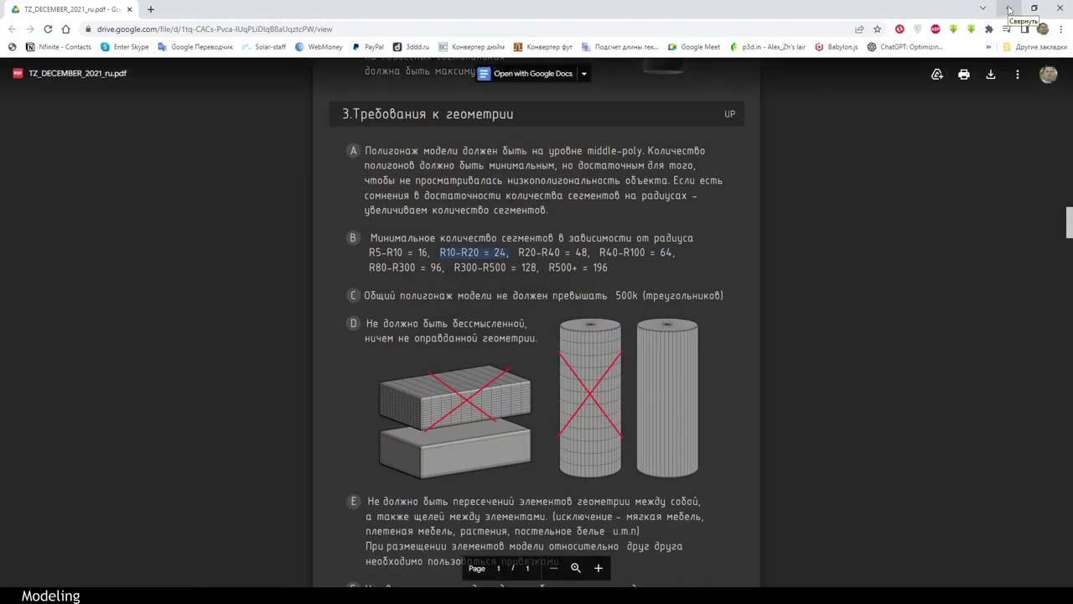
Hide the reference layer and grid, and view the cylinders shaded in perspective
{"action": "left_click", "coordinate": [1010, 11]}
{"action": "scroll", "coordinate": [599, 214], "scroll_direction": "up", "scroll_amount": 5}
{"action": "scroll", "coordinate": [632, 353], "scroll_direction": "down", "scroll_amount": 3}
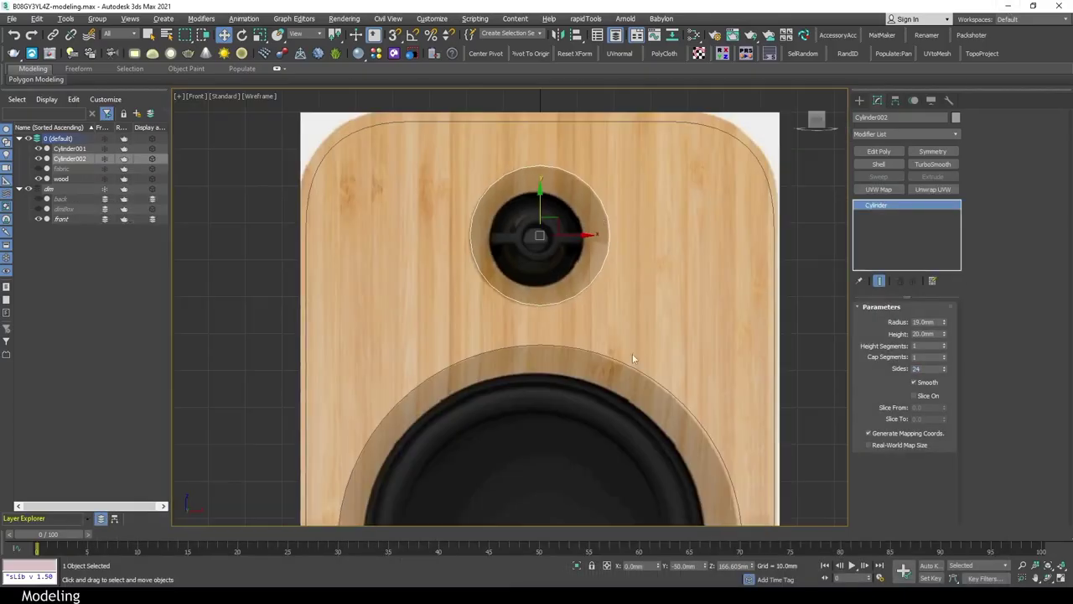
{"action": "key", "text": "p"}
{"action": "middle_click_drag", "start_coordinate": [632, 353], "coordinate": [549, 267], "text": "alt"}
{"action": "key", "text": "f"}
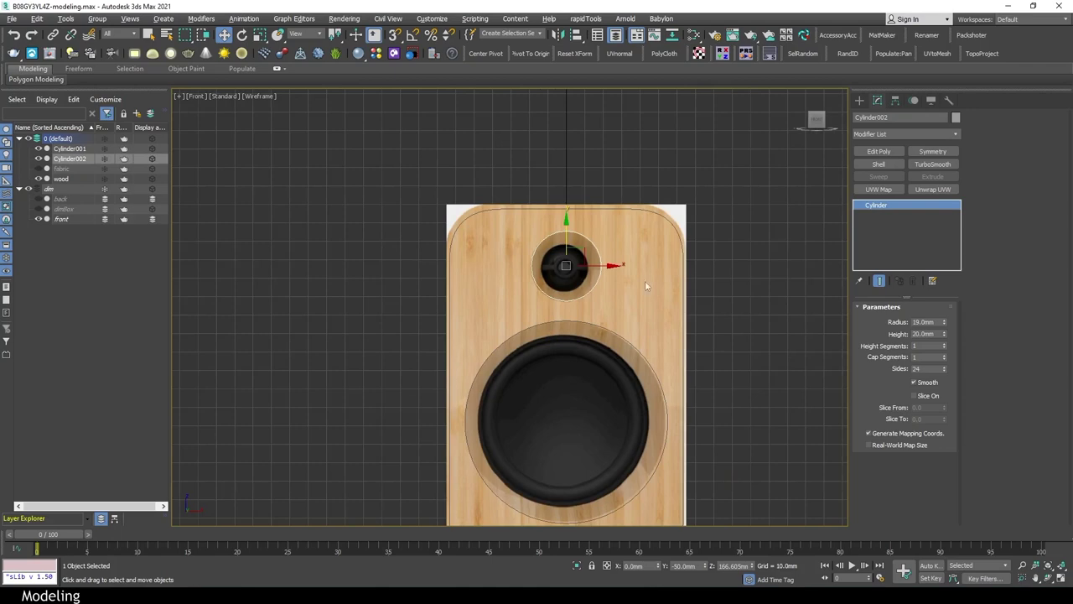
{"action": "left_click", "coordinate": [28, 189]}
{"action": "key", "text": "g"}
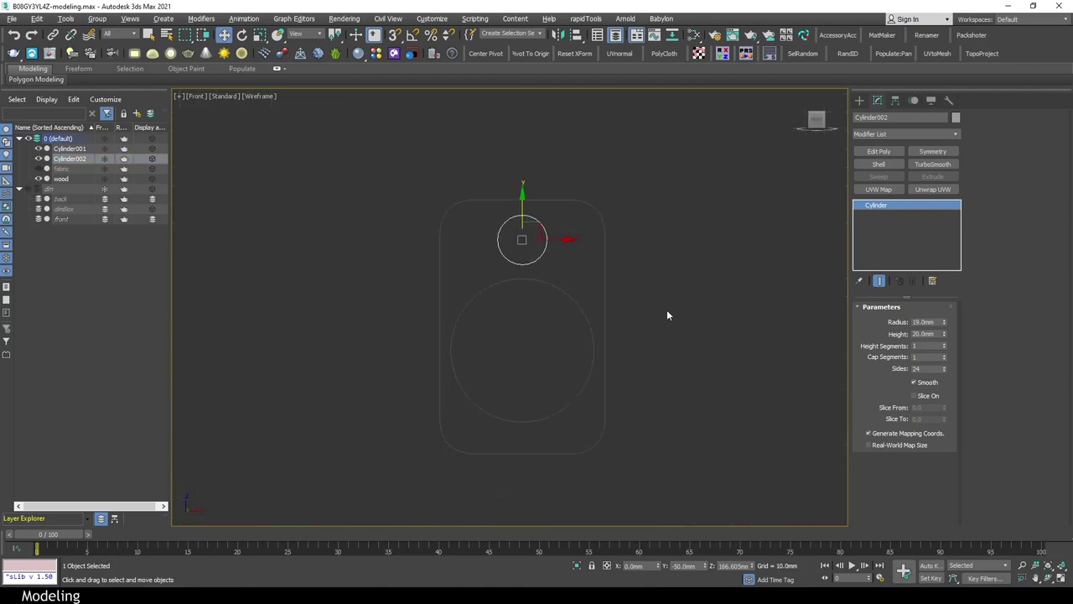
{"action": "key", "text": "p"}
{"action": "middle_click_drag", "start_coordinate": [667, 309], "coordinate": [662, 319], "text": "alt"}
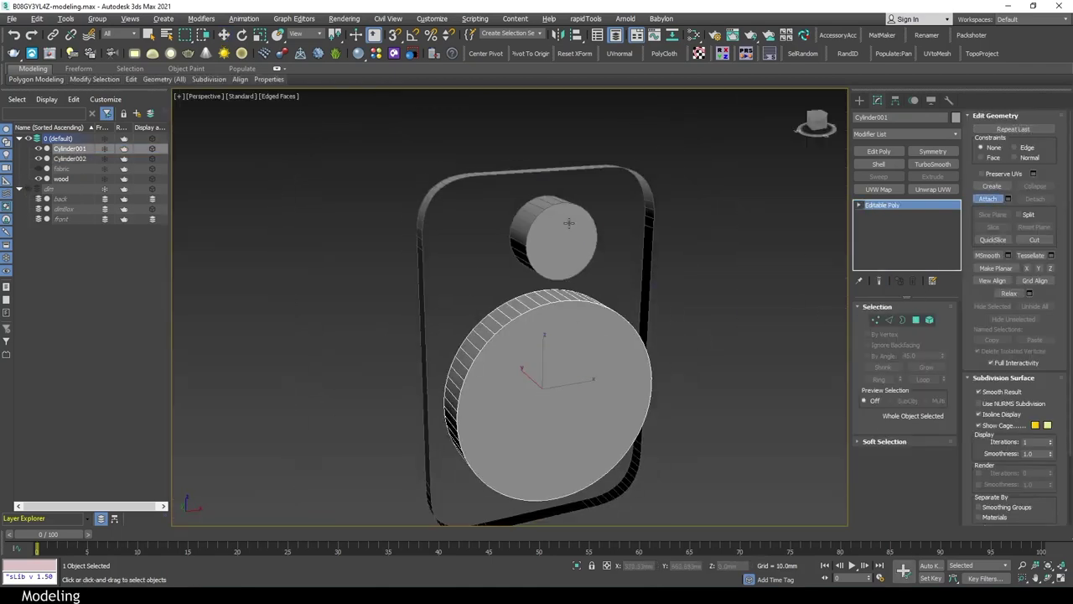
Attach Cylinder002 to Cylinder001 and switch to polygon editing
{"action": "left_click", "coordinate": [568, 222]}
{"action": "key", "text": "4"}
{"action": "key", "text": "l"}
{"action": "key", "text": "F3"}
{"action": "left_click", "coordinate": [549, 426]}
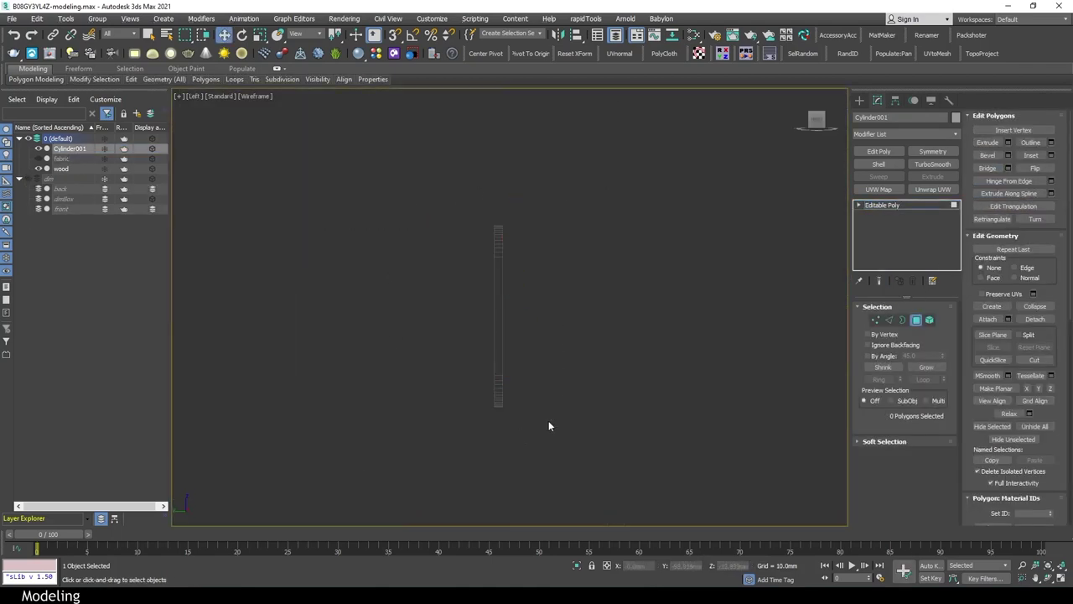
{"action": "key", "text": "F2"}
Inset both circular cap faces by 1 mm
{"action": "scroll", "coordinate": [725, 288], "scroll_direction": "up", "scroll_amount": 3}
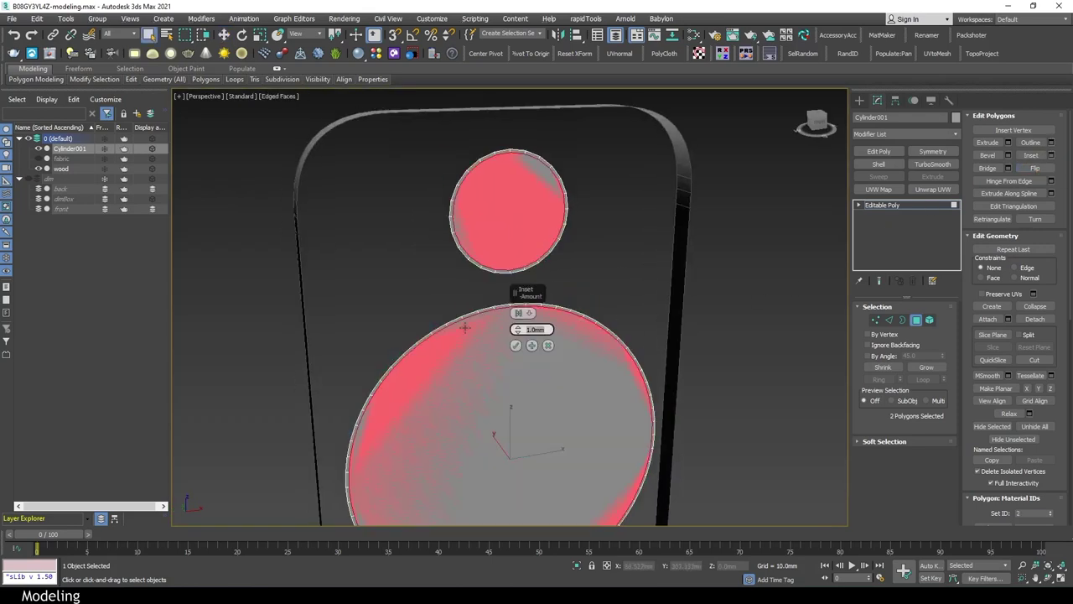
{"action": "left_click", "coordinate": [517, 352]}
{"action": "scroll", "coordinate": [581, 186], "scroll_direction": "down", "scroll_amount": 3}
Attach the cylinders to the wood panel and inspect its edges in Edge mode
{"action": "left_click", "coordinate": [894, 208]}
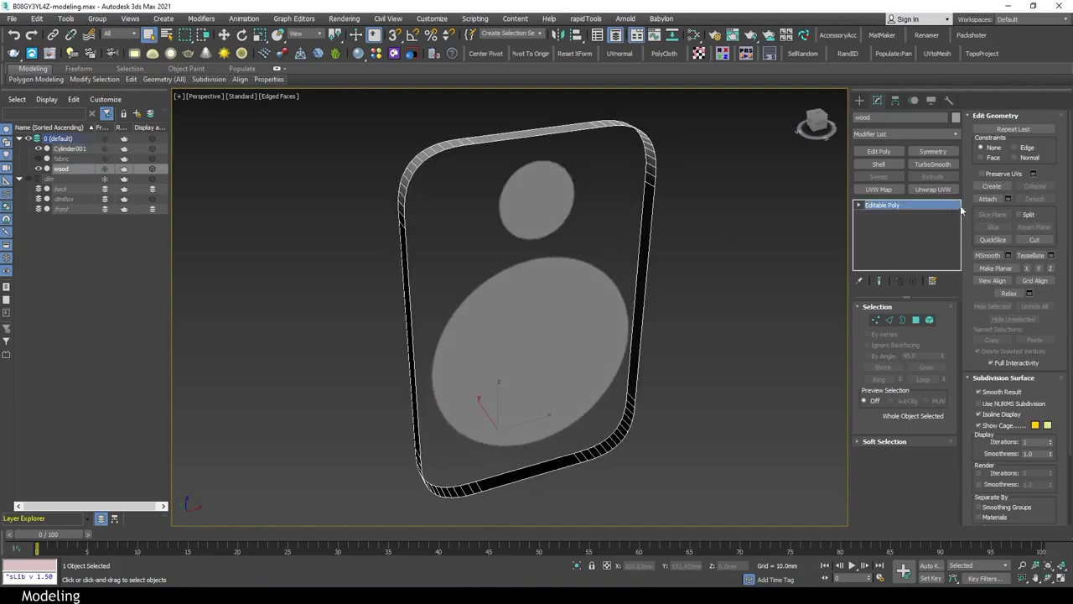
{"action": "middle_click_drag", "start_coordinate": [609, 216], "coordinate": [617, 248], "text": "alt"}
{"action": "key", "text": "2"}
{"action": "left_click", "coordinate": [560, 150]}
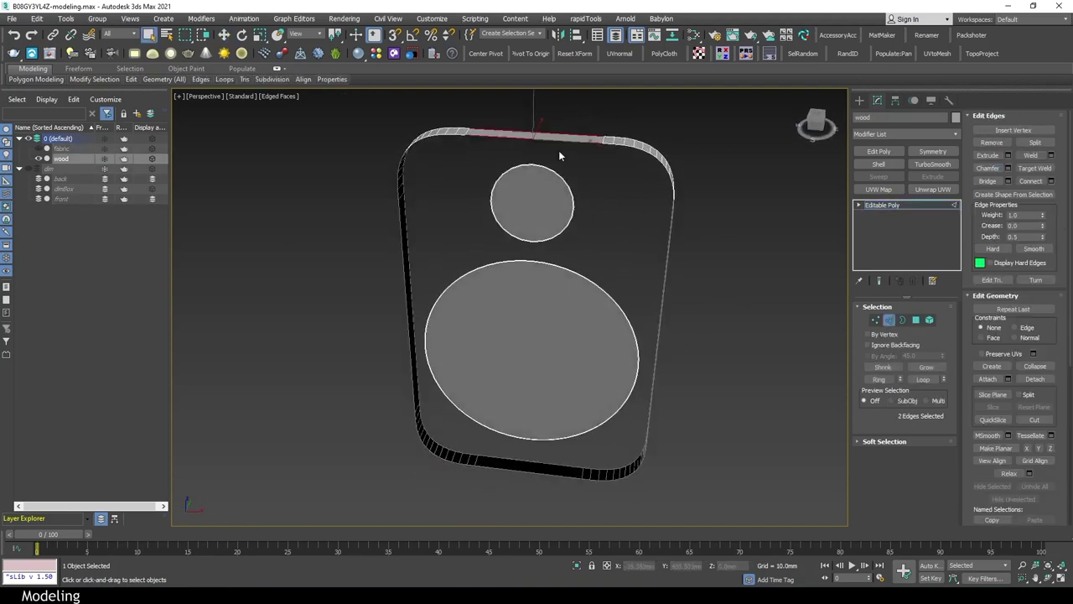
{"action": "scroll", "coordinate": [558, 153], "scroll_direction": "up", "scroll_amount": 3}
{"action": "left_click", "coordinate": [559, 154]}
{"action": "scroll", "coordinate": [558, 243], "scroll_direction": "up", "scroll_amount": 3}
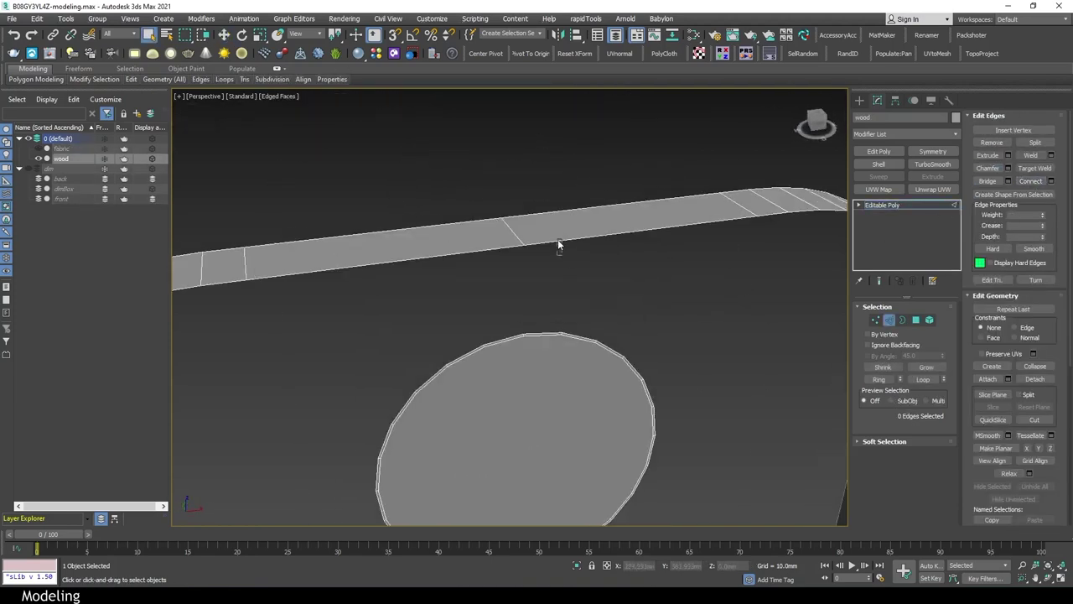
{"action": "mouse_move", "coordinate": [537, 276]}
{"action": "middle_mouse_down", "text": "alt"}
{"action": "mouse_move", "coordinate": [575, 311]}
{"action": "mouse_move", "coordinate": [484, 287]}
{"action": "middle_mouse_up", "text": "alt"}
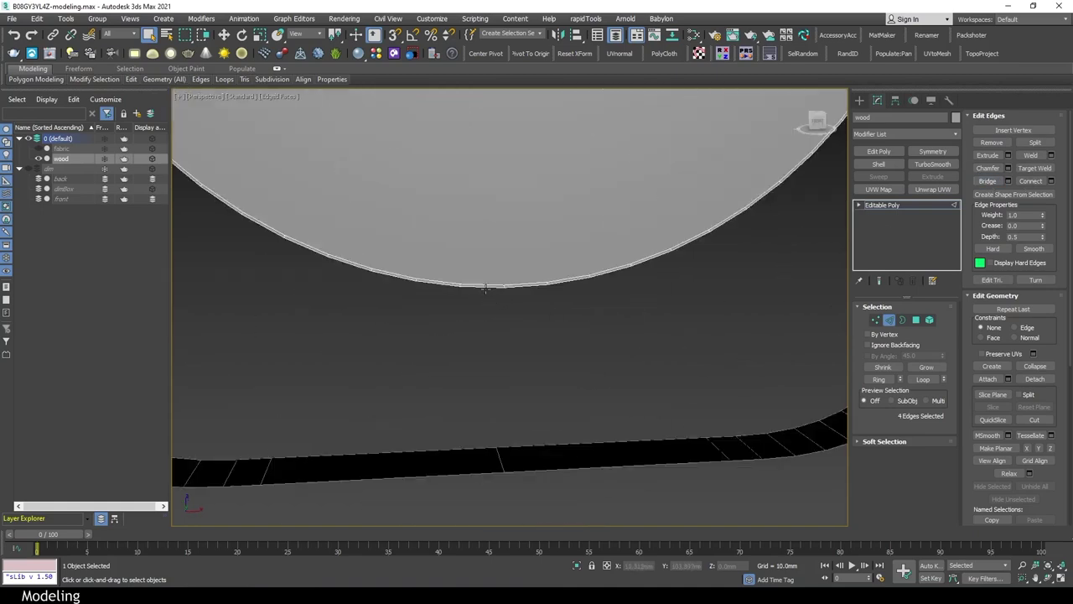
{"action": "scroll", "coordinate": [541, 470], "scroll_direction": "down", "scroll_amount": 3}
{"action": "scroll", "coordinate": [503, 447], "scroll_direction": "down", "scroll_amount": 3}
Select the tweeter and woofer arc edges and bridge them with faces
{"action": "left_click", "coordinate": [506, 236]}
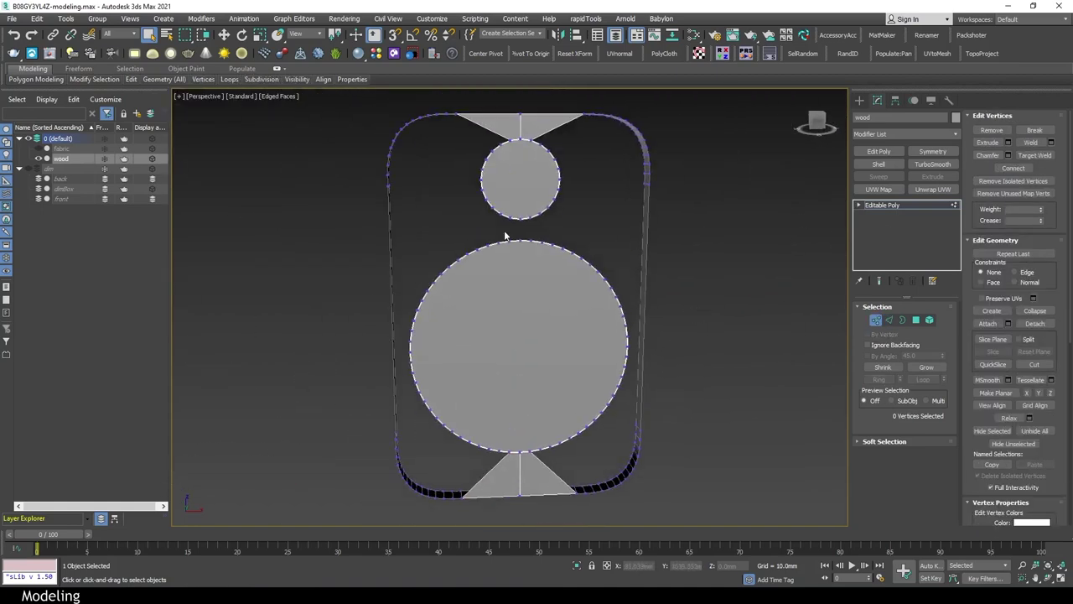
{"action": "scroll", "coordinate": [508, 220], "scroll_direction": "up", "scroll_amount": 5}
{"action": "key", "text": "f"}
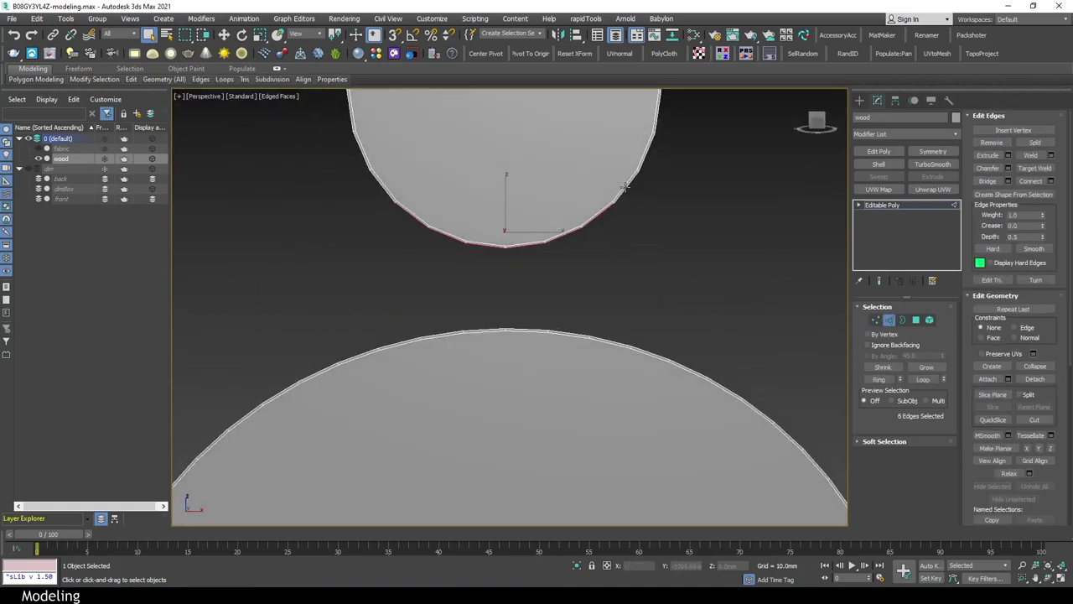
{"action": "key", "text": "F3"}
{"action": "scroll", "coordinate": [434, 281], "scroll_direction": "down", "scroll_amount": 2}
{"action": "scroll", "coordinate": [508, 345], "scroll_direction": "up", "scroll_amount": 2}
{"action": "left_click", "coordinate": [545, 359], "text": "ctrl"}
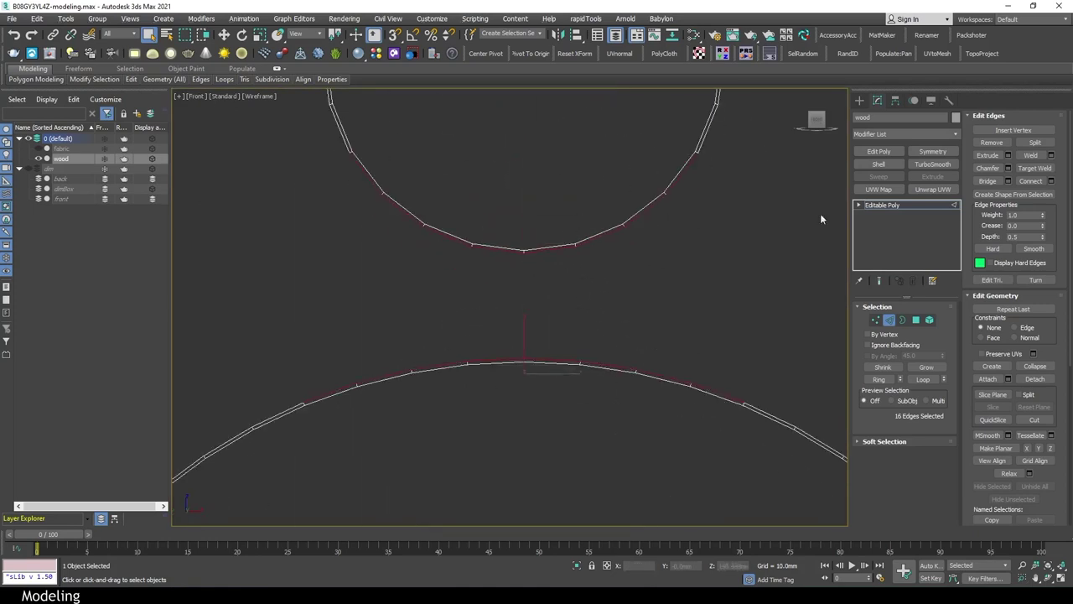
{"action": "left_click", "coordinate": [988, 180]}
{"action": "scroll", "coordinate": [691, 364], "scroll_direction": "down", "scroll_amount": 2}
Select further edges between the circles, checking them in perspective view
{"action": "left_click", "coordinate": [654, 156]}
{"action": "scroll", "coordinate": [660, 302], "scroll_direction": "down", "scroll_amount": 1}
{"action": "scroll", "coordinate": [592, 259], "scroll_direction": "down", "scroll_amount": 3}
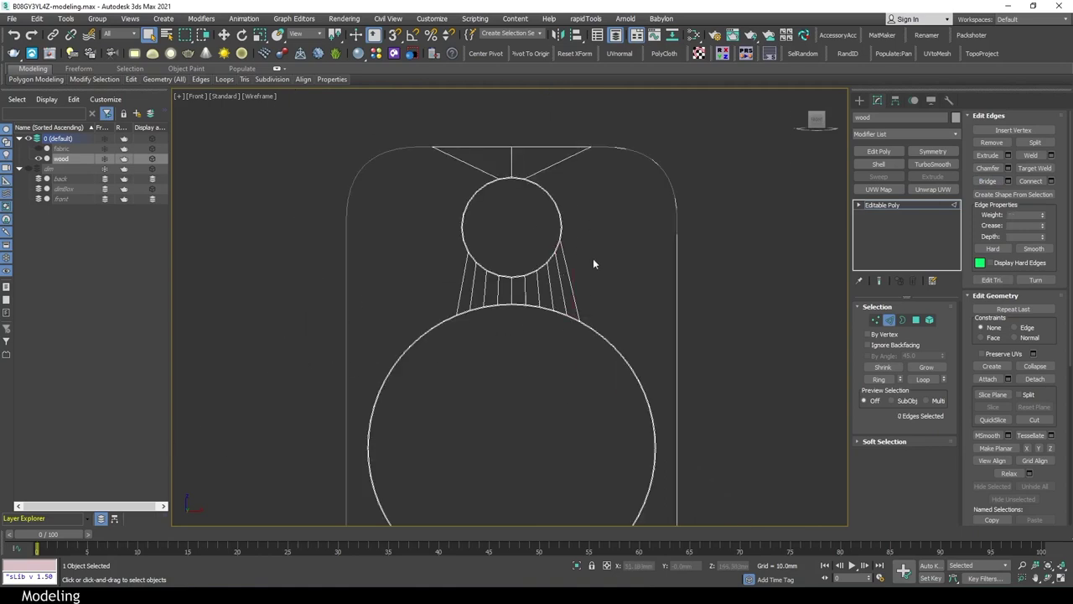
{"action": "scroll", "coordinate": [656, 263], "scroll_direction": "up", "scroll_amount": 3}
{"action": "key", "text": "p"}
{"action": "key", "text": "F3"}
{"action": "mouse_move", "coordinate": [647, 388]}
{"action": "middle_mouse_down", "text": "alt"}
{"action": "mouse_move", "coordinate": [702, 292]}
{"action": "mouse_move", "coordinate": [642, 367]}
{"action": "middle_mouse_up", "text": "alt"}
{"action": "left_click", "coordinate": [701, 292], "text": "ctrl"}
{"action": "scroll", "coordinate": [701, 292], "scroll_direction": "down", "scroll_amount": 2}
{"action": "scroll", "coordinate": [642, 366], "scroll_direction": "up", "scroll_amount": 2}
{"action": "key", "text": "1"}
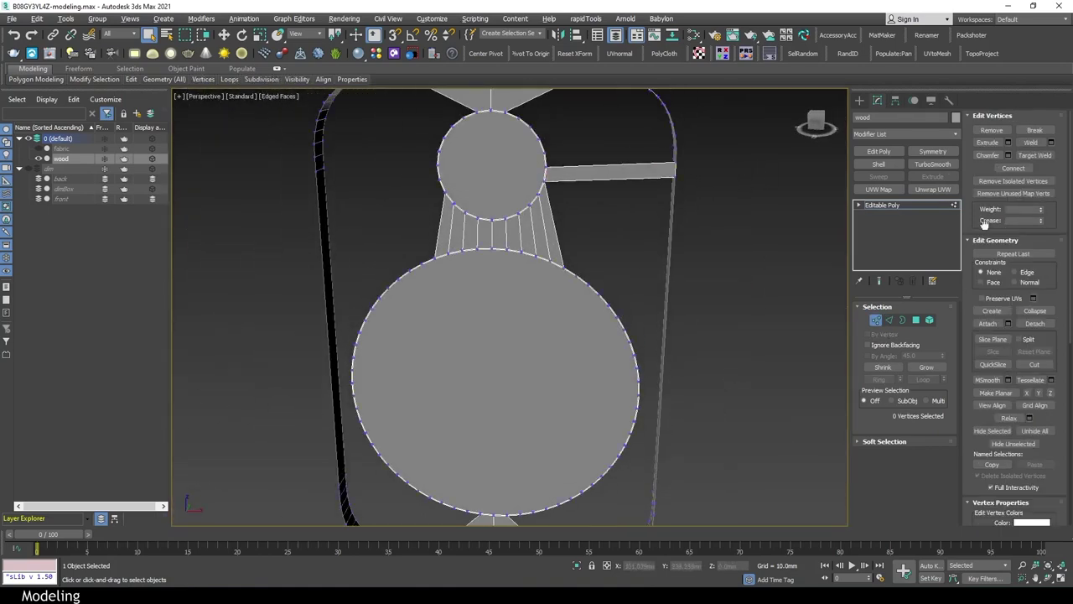
{"action": "scroll", "coordinate": [985, 222], "scroll_direction": "down", "scroll_amount": 2}
Slice the panel at its centre and delete the left half
{"action": "left_click", "coordinate": [993, 285]}
{"action": "middle_click_drag", "start_coordinate": [534, 356], "coordinate": [563, 144], "text": "alt"}
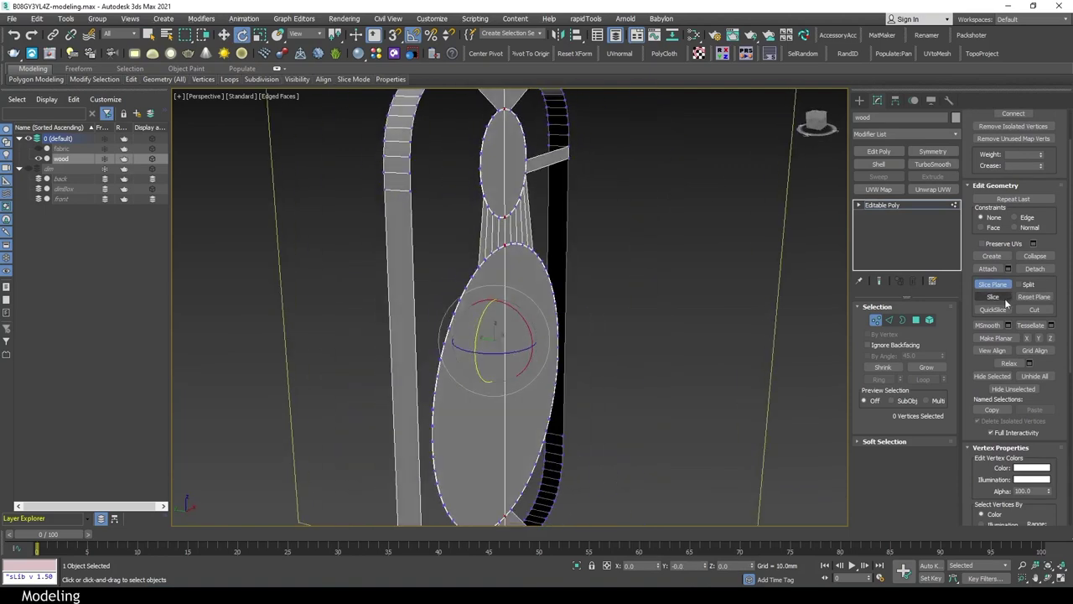
{"action": "key", "text": "f"}
{"action": "key", "text": "4"}
{"action": "left_click_drag", "start_coordinate": [524, 84], "coordinate": [665, 399]}
{"action": "key", "text": "Delete"}
Inspect the remaining half panel and pick an edge at its lower right
{"action": "key", "text": "p"}
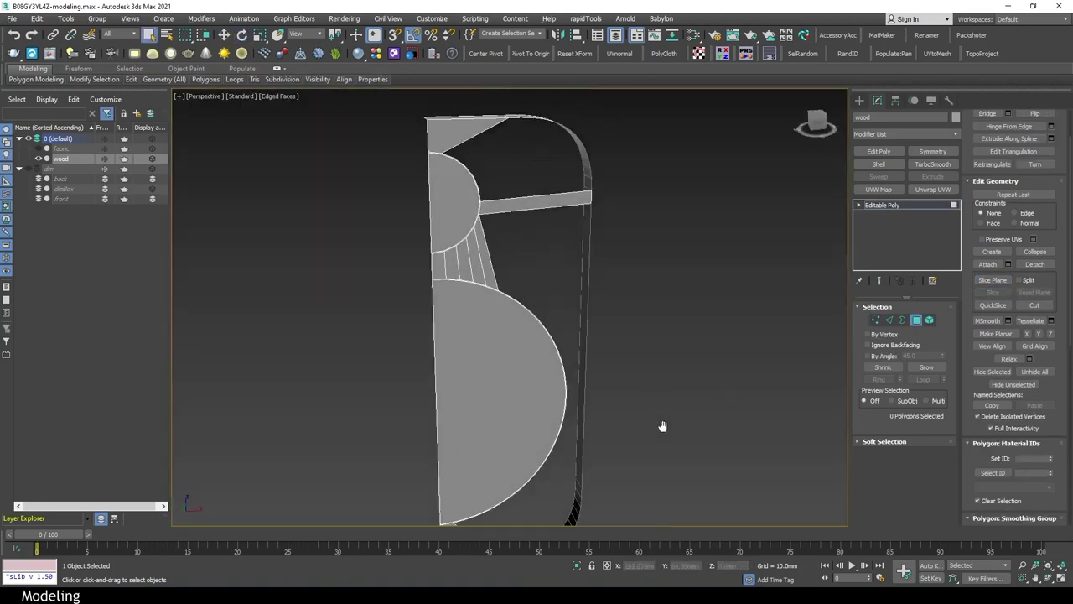
{"action": "key", "text": "2"}
{"action": "mouse_move", "coordinate": [659, 426]}
{"action": "middle_mouse_down", "text": "alt"}
{"action": "mouse_move", "coordinate": [660, 275]}
{"action": "mouse_move", "coordinate": [484, 157]}
{"action": "middle_mouse_up", "text": "alt"}
{"action": "left_click", "coordinate": [483, 157]}
{"action": "scroll", "coordinate": [483, 157], "scroll_direction": "up", "scroll_amount": 3}
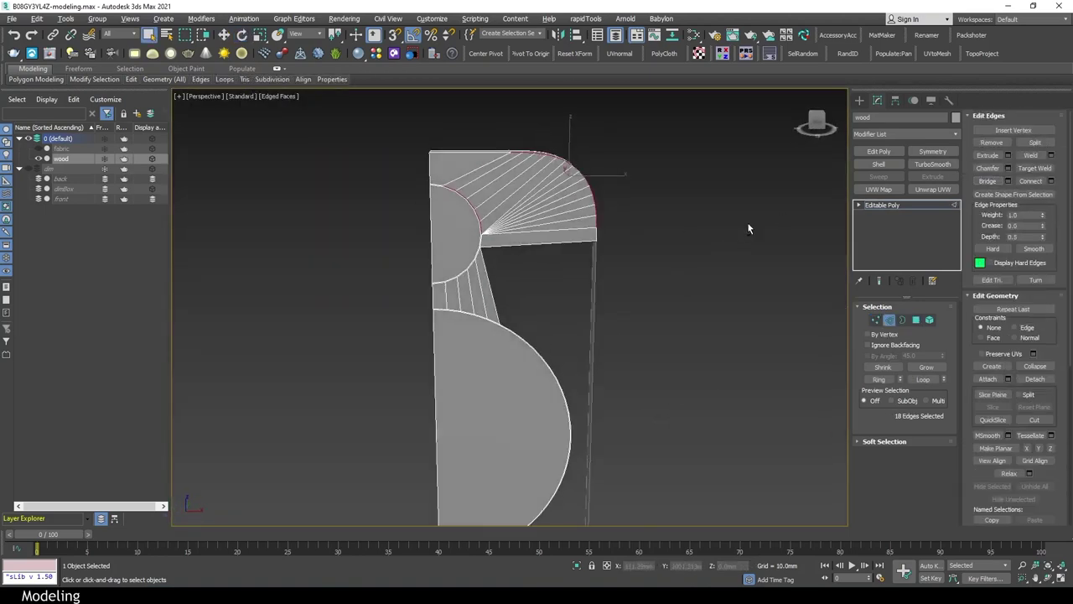
{"action": "mouse_move", "coordinate": [747, 227]}
{"action": "middle_mouse_down"}
{"action": "mouse_move", "coordinate": [678, 265]}
{"action": "mouse_move", "coordinate": [660, 305]}
{"action": "middle_mouse_up"}
{"action": "key", "text": "alt+w"}
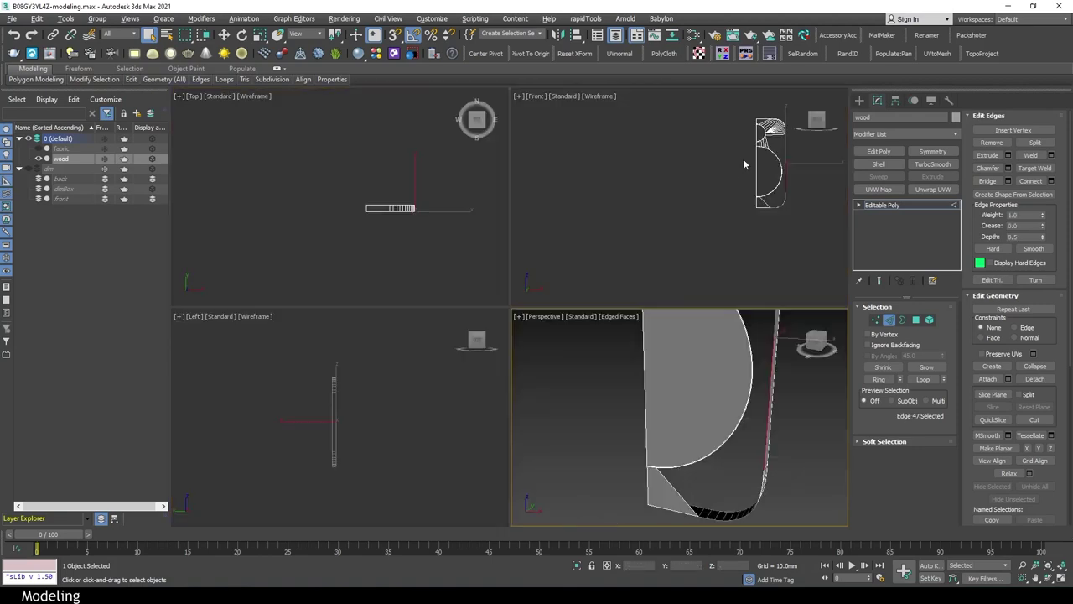
{"action": "right_click", "coordinate": [743, 158]}
{"action": "key", "text": "alt+w"}
{"action": "key", "text": "p"}
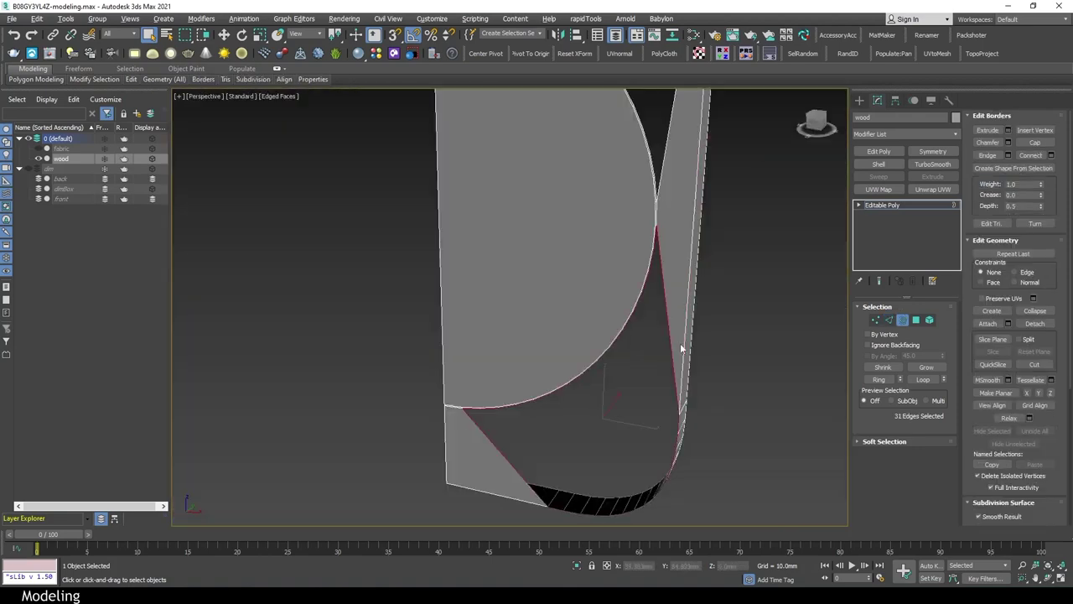
Select the edge loop around the triangular hole between the circles
{"action": "key", "text": "3"}
{"action": "mouse_move", "coordinate": [771, 316]}
{"action": "middle_mouse_down", "text": "alt"}
{"action": "mouse_move", "coordinate": [668, 250]}
{"action": "mouse_move", "coordinate": [704, 342]}
{"action": "middle_mouse_up", "text": "alt"}
{"action": "left_click", "coordinate": [668, 250]}
{"action": "key", "text": "2"}
{"action": "left_click", "coordinate": [998, 180]}
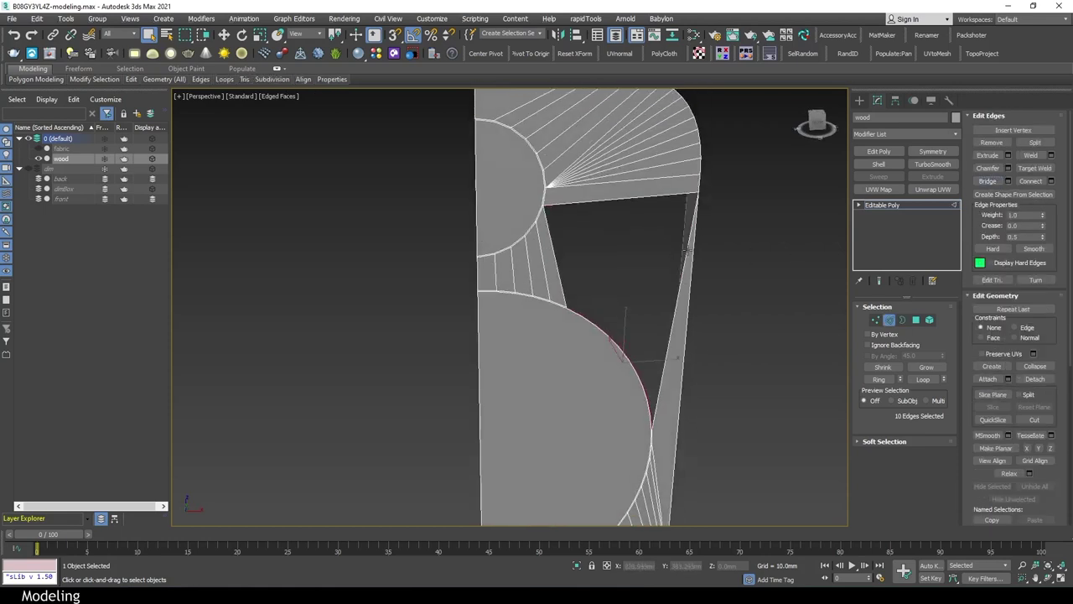
{"action": "left_click", "coordinate": [681, 287]}
{"action": "middle_click_drag", "start_coordinate": [688, 306], "coordinate": [576, 252], "text": "alt"}
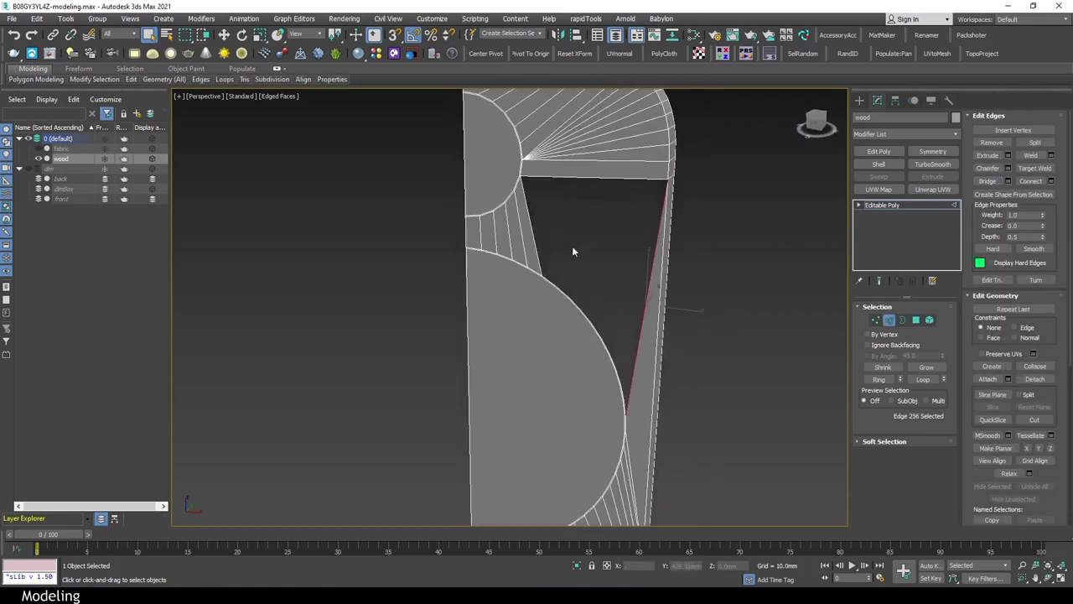
{"action": "key", "text": "alt+l"}
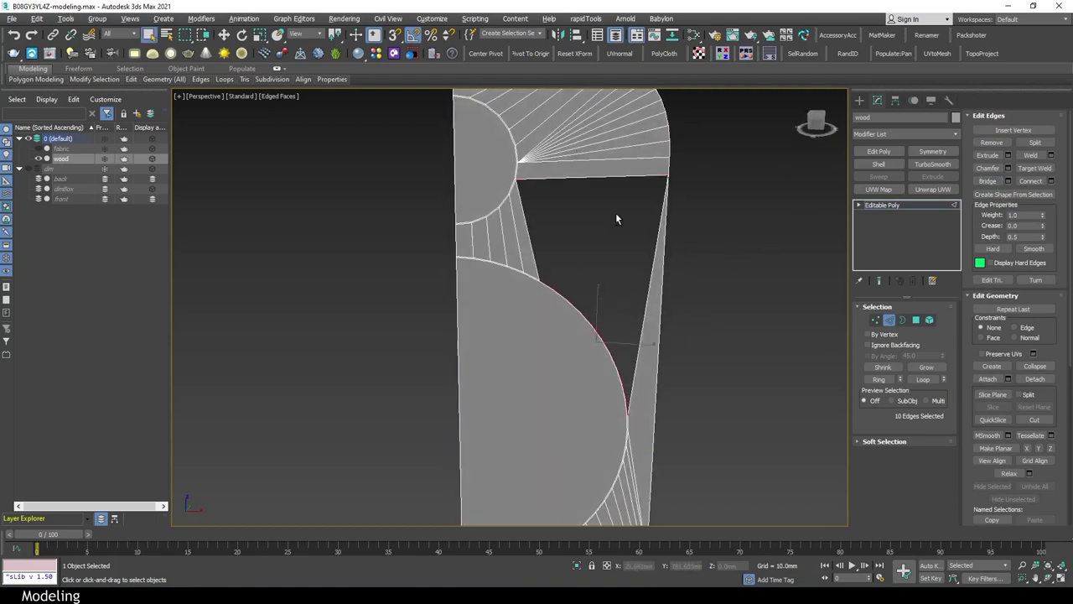
Collapse the triangular hole's edges into a single vertex
{"action": "key", "text": "f"}
{"action": "key", "text": "F3"}
{"action": "middle_click_drag", "start_coordinate": [627, 260], "coordinate": [596, 283]}
{"action": "key", "text": "w"}
{"action": "scroll", "coordinate": [1024, 297], "scroll_direction": "down", "scroll_amount": 2}
{"action": "left_click", "coordinate": [1031, 305]}
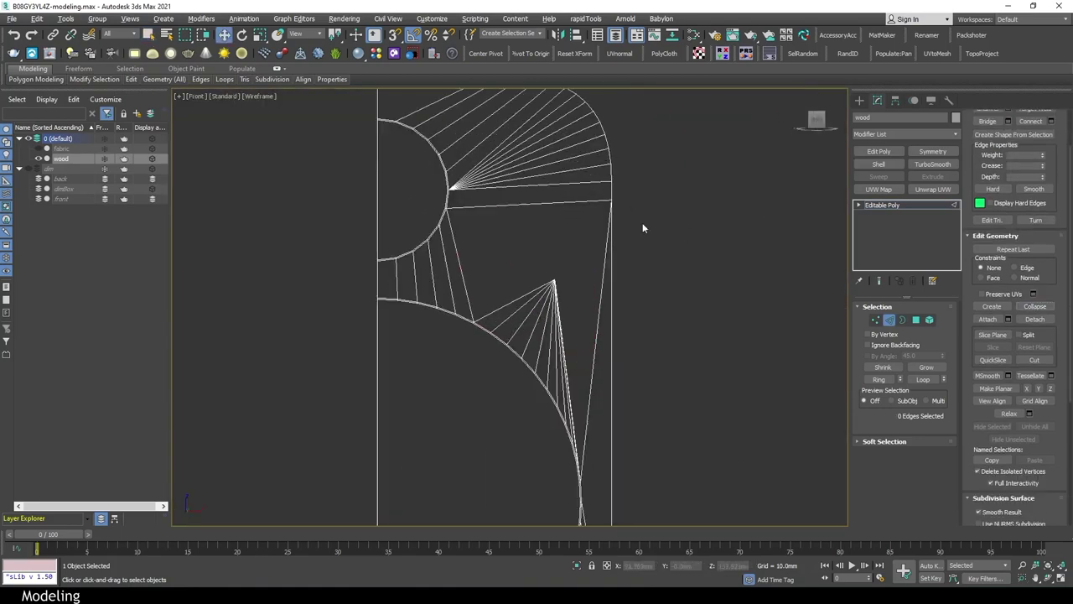
Weld all overlapping vertices of the half panel
{"action": "key", "text": "1"}
{"action": "key", "text": "alt+w"}
{"action": "key", "text": "alt+w"}
{"action": "middle_click_drag", "start_coordinate": [586, 335], "coordinate": [545, 259]}
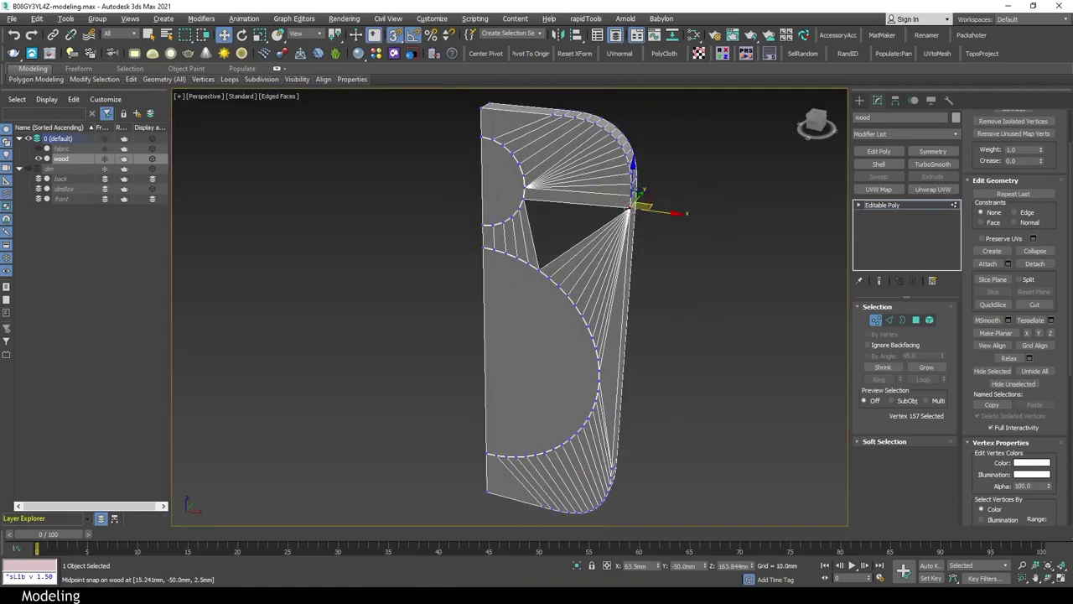
{"action": "scroll", "coordinate": [570, 234], "scroll_direction": "up", "scroll_amount": 3}
{"action": "key", "text": "ctrl+a"}
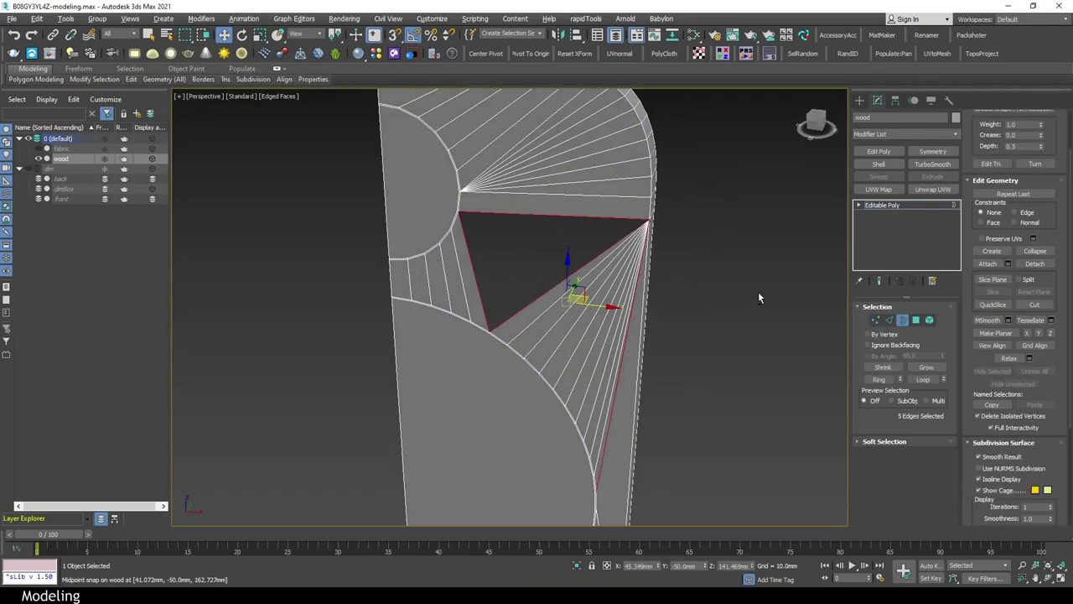
{"action": "scroll", "coordinate": [694, 309], "scroll_direction": "up", "scroll_amount": 2}
{"action": "key", "text": "ctrl+w"}
{"action": "key", "text": "Return"}
Add a Symmetry modifier with an Edit Poly modifier above it
{"action": "scroll", "coordinate": [694, 309], "scroll_direction": "down", "scroll_amount": 3}
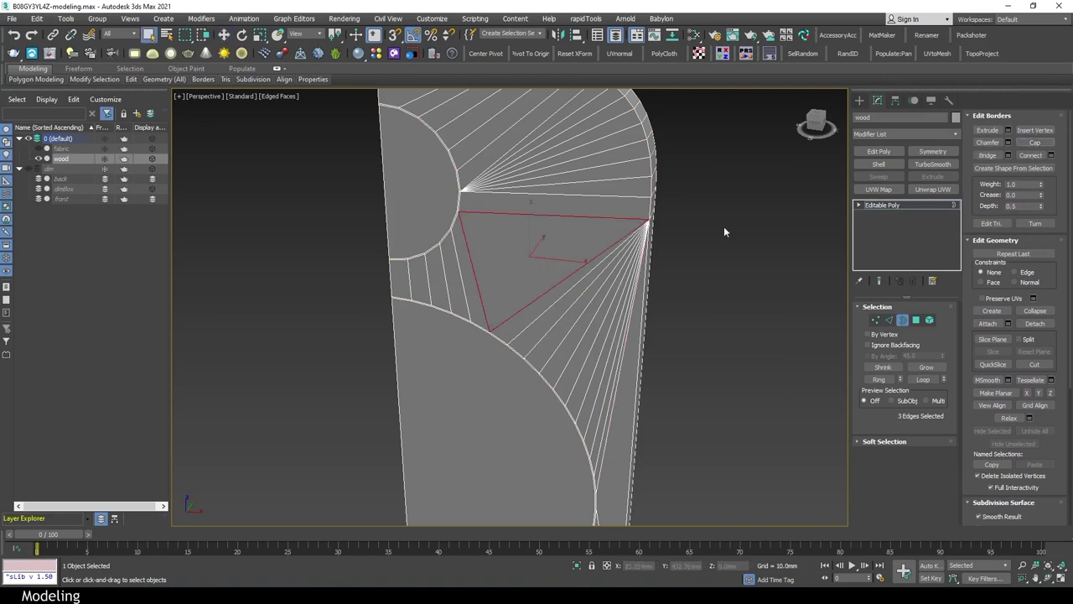
{"action": "scroll", "coordinate": [724, 227], "scroll_direction": "down", "scroll_amount": 3}
{"action": "left_click", "coordinate": [932, 151]}
{"action": "left_click", "coordinate": [879, 151]}
Inspect the mirrored panel's centre-seam vertices and lower curved edge in front wireframe
{"action": "key", "text": "f"}
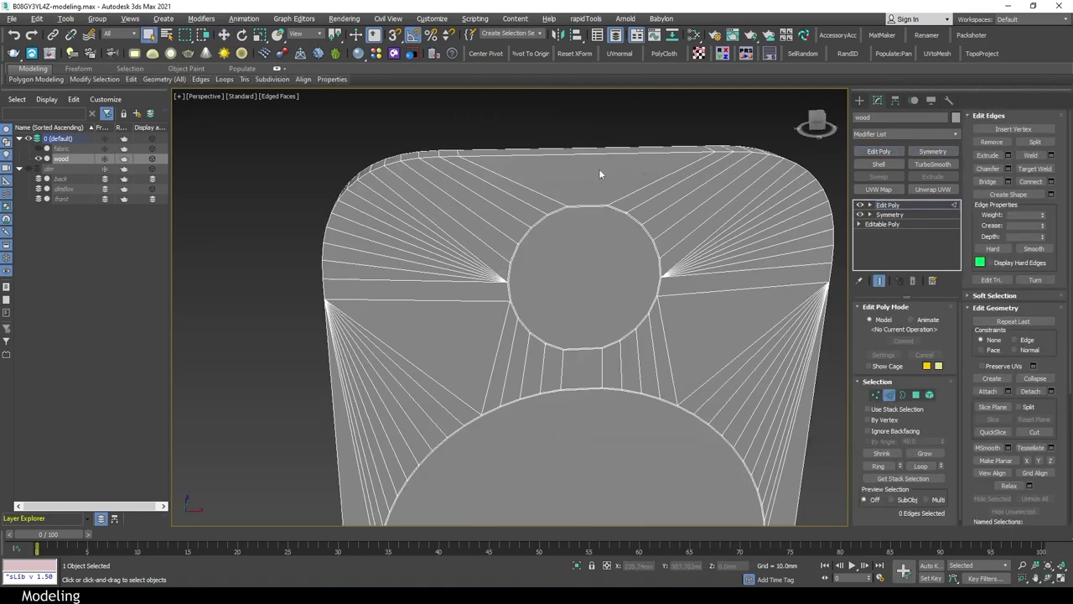
{"action": "key", "text": "F3"}
{"action": "key", "text": "1"}
{"action": "scroll", "coordinate": [467, 235], "scroll_direction": "up", "scroll_amount": 2}
{"action": "left_click", "coordinate": [467, 234]}
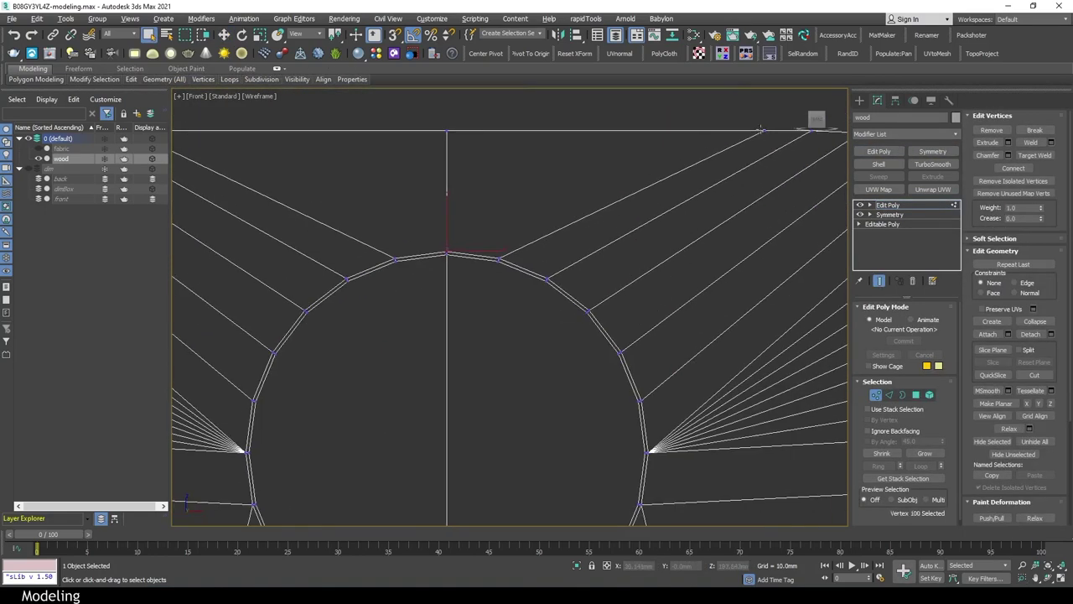
{"action": "middle_click_drag", "start_coordinate": [469, 243], "coordinate": [654, 297]}
{"action": "scroll", "coordinate": [584, 127], "scroll_direction": "down", "scroll_amount": 4}
{"action": "scroll", "coordinate": [584, 127], "scroll_direction": "up", "scroll_amount": 3}
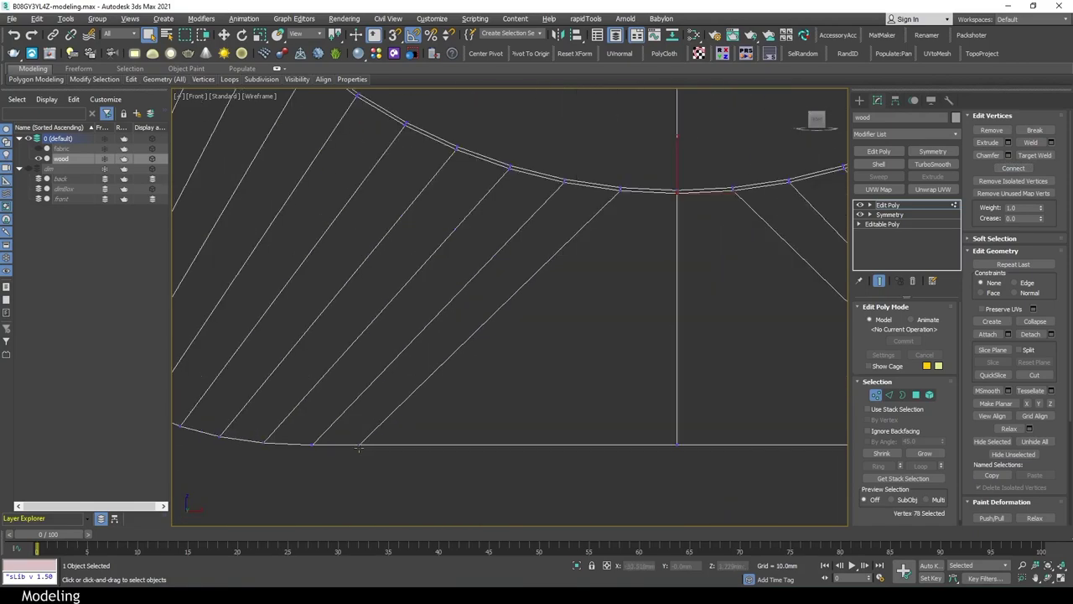
{"action": "middle_click_drag", "start_coordinate": [585, 251], "coordinate": [469, 318]}
{"action": "middle_click_drag", "start_coordinate": [352, 323], "coordinate": [404, 322]}
Orbit the shaded panel over the gaps between the holes and compare with the reference photo
{"action": "key", "text": "2"}
{"action": "key", "text": "p"}
{"action": "key", "text": "F3"}
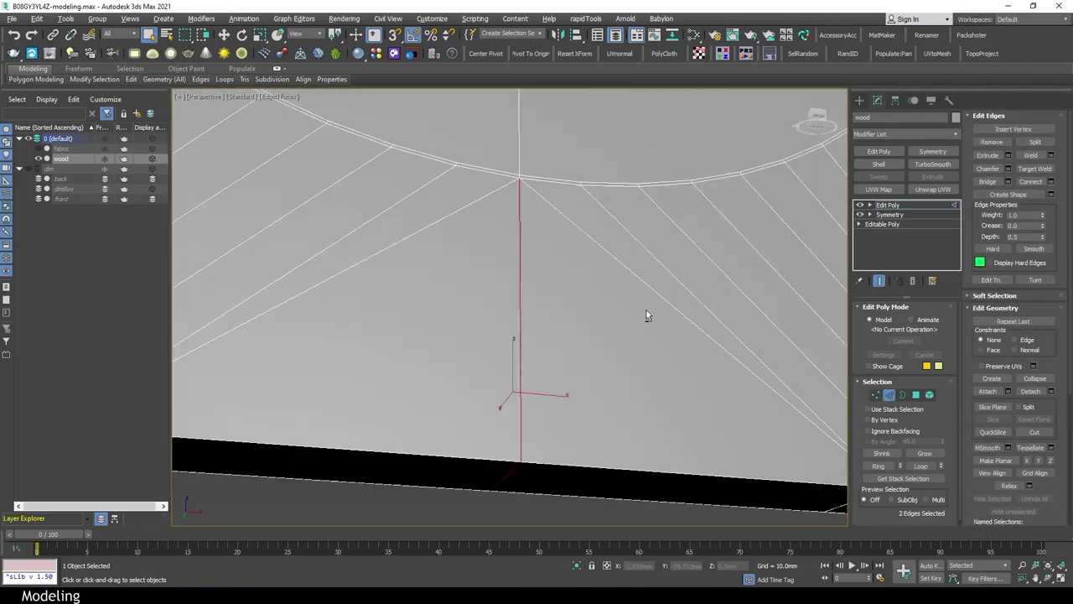
{"action": "middle_click_drag", "start_coordinate": [646, 310], "coordinate": [617, 323], "text": "alt"}
{"action": "scroll", "coordinate": [618, 324], "scroll_direction": "down", "scroll_amount": 3}
{"action": "mouse_move", "coordinate": [592, 211]}
{"action": "middle_mouse_down", "text": "alt"}
{"action": "mouse_move", "coordinate": [608, 223]}
{"action": "mouse_move", "coordinate": [514, 542]}
{"action": "middle_mouse_up", "text": "alt"}
{"action": "scroll", "coordinate": [603, 449], "scroll_direction": "up", "scroll_amount": 3}
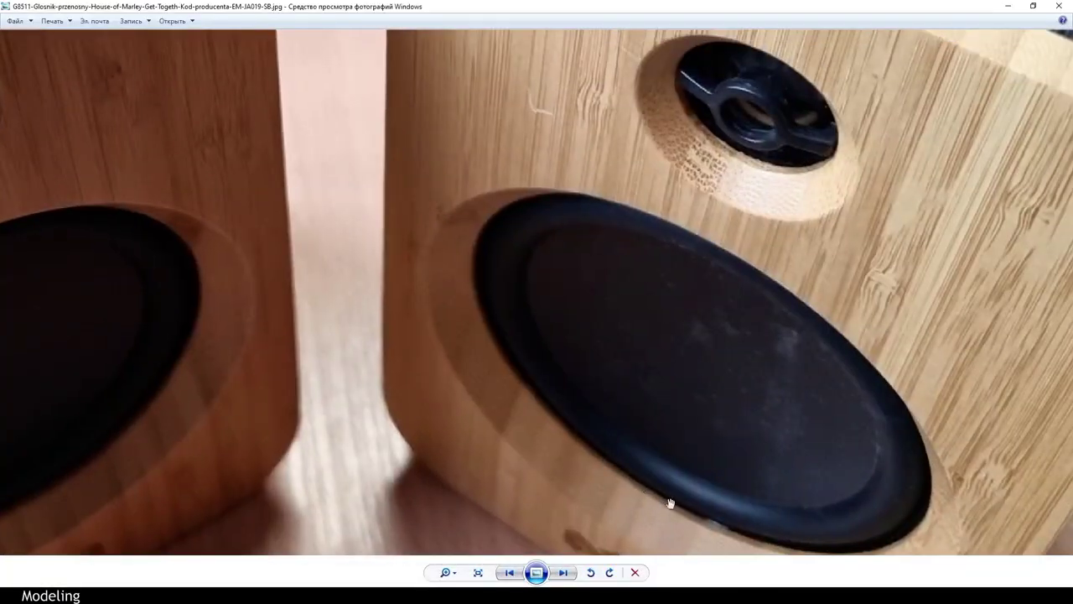
{"action": "key", "text": "alt+Tab"}
{"action": "middle_click_drag", "start_coordinate": [750, 360], "coordinate": [562, 342], "text": "alt"}
Bevel the tweeter and woofer faces inward by -6 mm height and -8.372 mm outline
{"action": "key", "text": "4"}
{"action": "middle_click_drag", "start_coordinate": [518, 224], "coordinate": [570, 225], "text": "alt"}
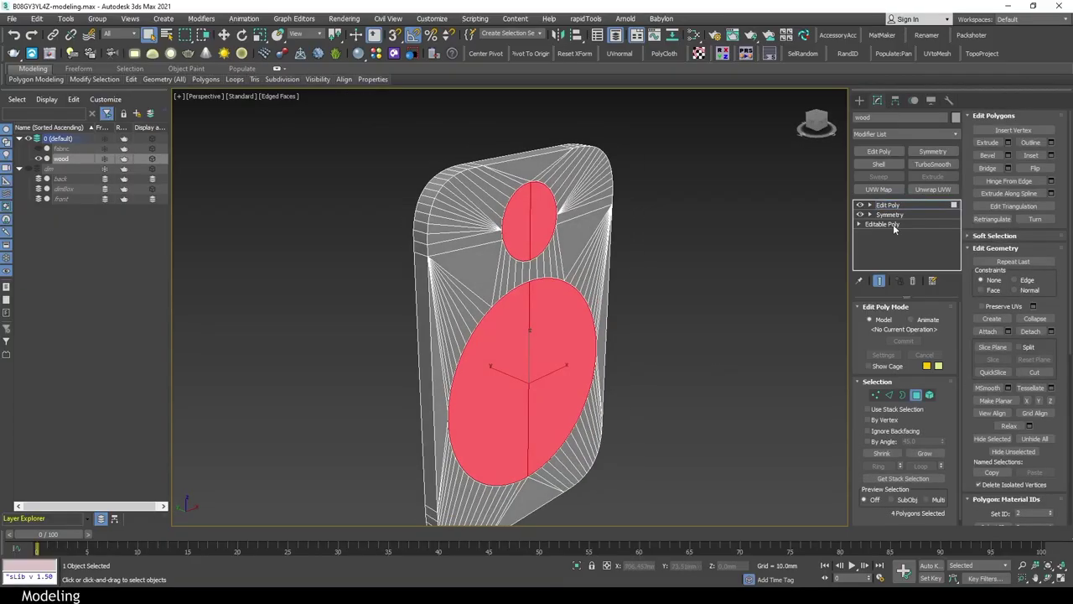
{"action": "left_click", "coordinate": [1009, 156]}
{"action": "middle_click_drag", "start_coordinate": [659, 355], "coordinate": [555, 332], "text": "alt"}
{"action": "type", "text": "-8"}
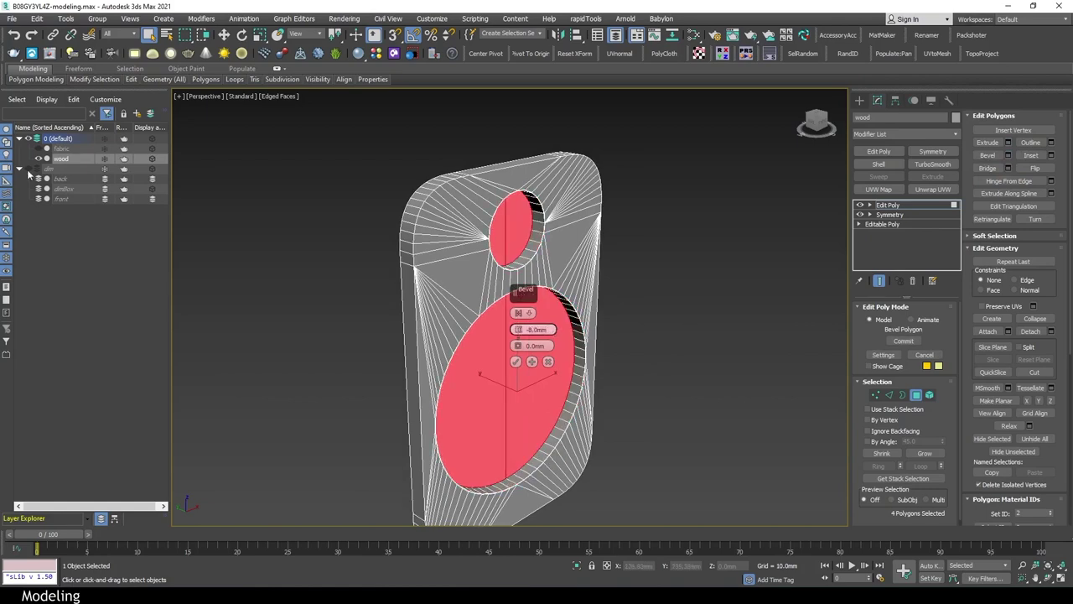
{"action": "left_click", "coordinate": [28, 169]}
{"action": "key", "text": "alt+w"}
{"action": "key", "text": "alt+w"}
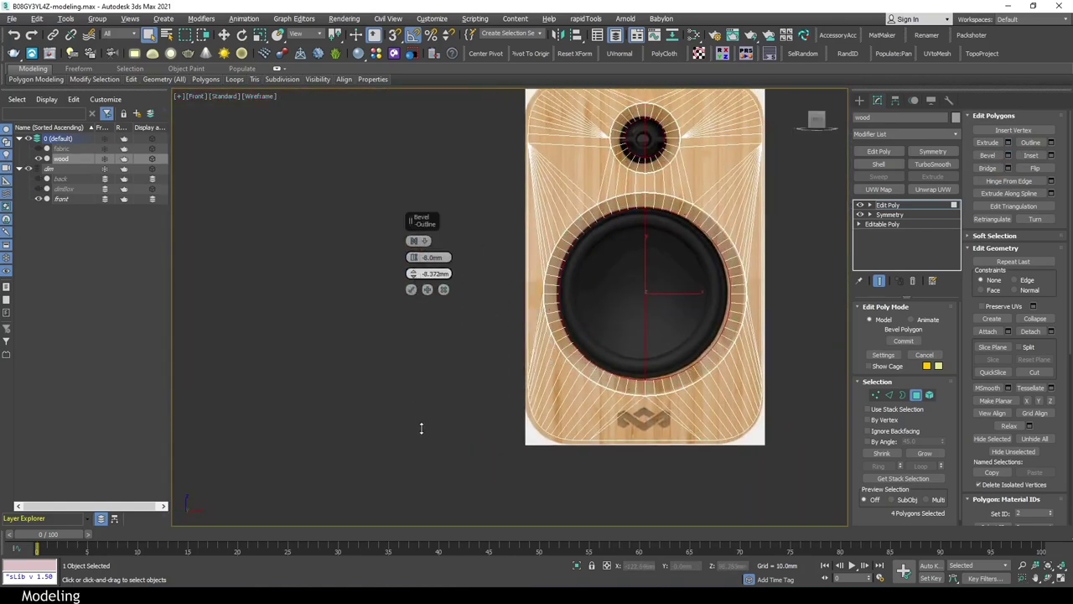
{"action": "left_click", "coordinate": [444, 291]}
{"action": "key", "text": "p"}
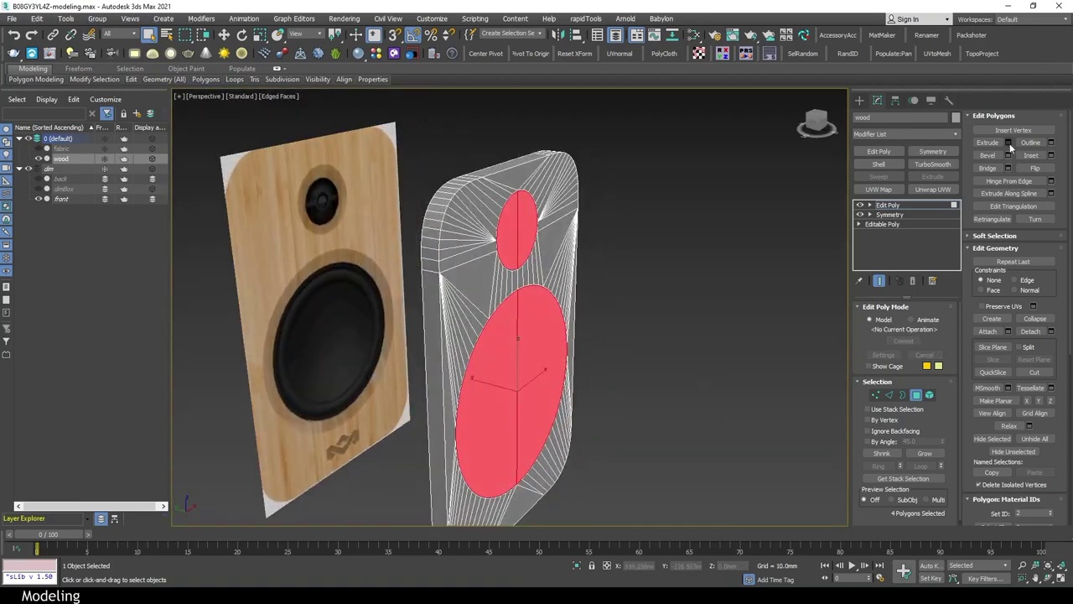
{"action": "left_click", "coordinate": [411, 274]}
Shift the front reference image slightly right along X behind the wood panel
{"action": "key", "text": "alt+w"}
{"action": "left_click", "coordinate": [656, 183]}
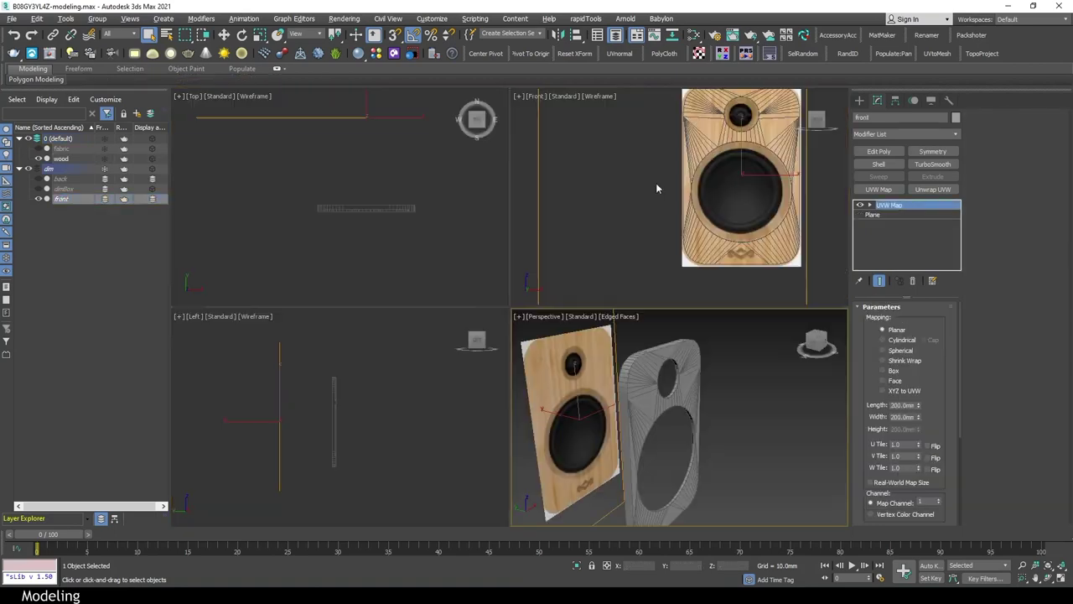
{"action": "key", "text": "alt+w"}
{"action": "left_click_drag", "start_coordinate": [404, 280], "coordinate": [406, 282]}
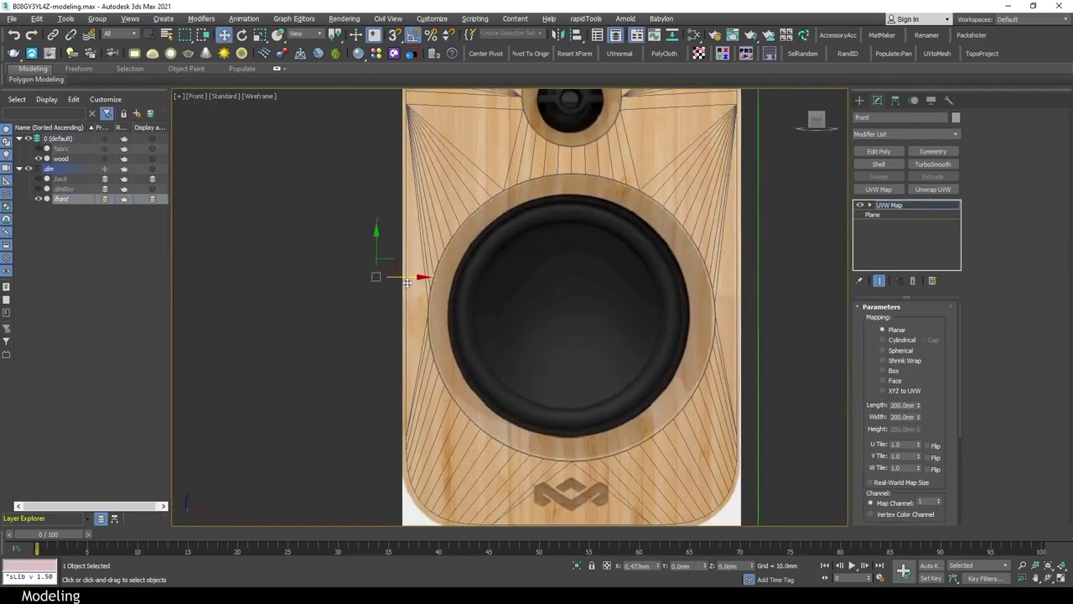
{"action": "left_click", "coordinate": [406, 282]}
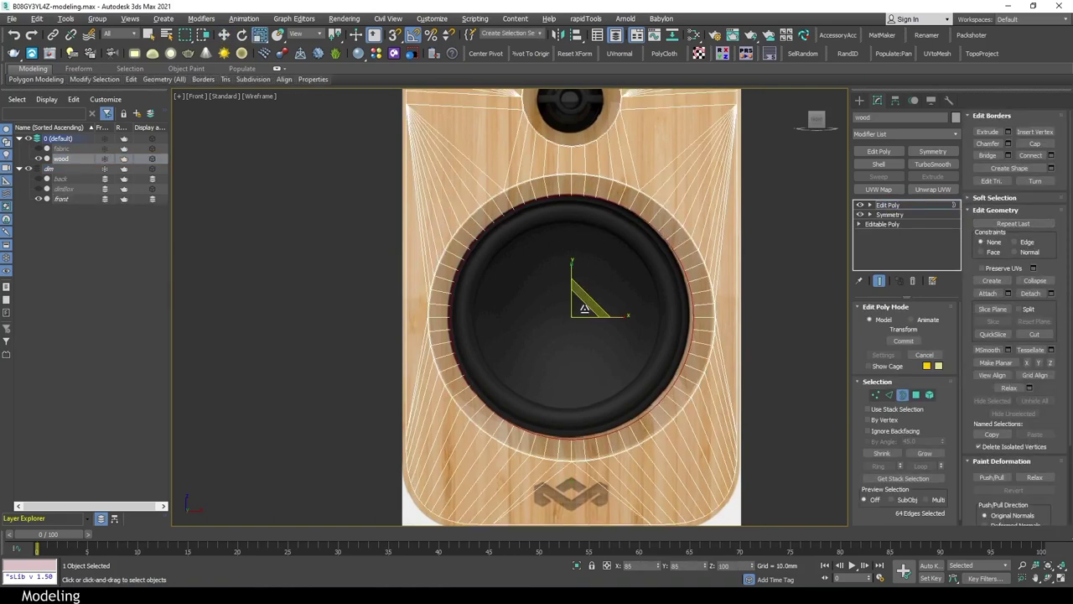
Select the tweeter opening's rim and zoom in on it
{"action": "left_click", "coordinate": [571, 144]}
{"action": "key", "text": "z"}
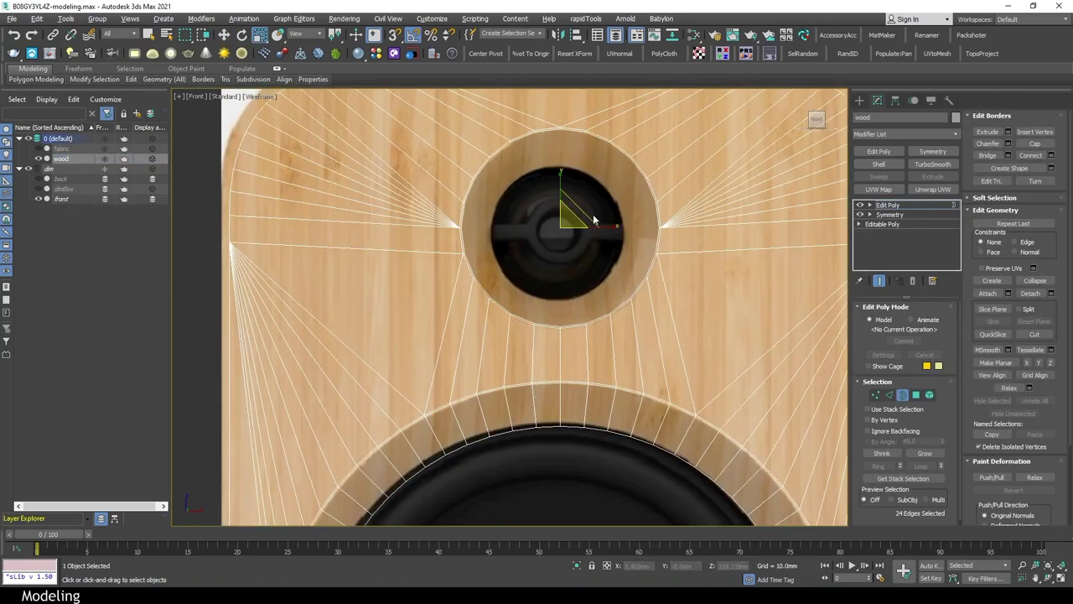
{"action": "scroll", "coordinate": [701, 397], "scroll_direction": "down", "scroll_amount": 3}
{"action": "scroll", "coordinate": [701, 396], "scroll_direction": "down", "scroll_amount": 3}
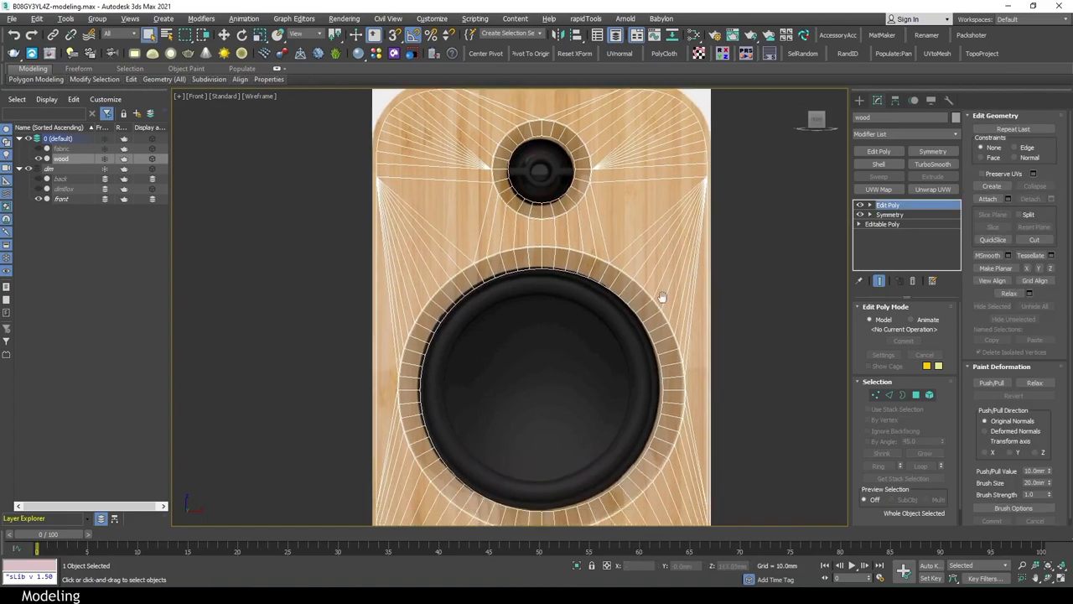
{"action": "scroll", "coordinate": [701, 397], "scroll_direction": "down", "scroll_amount": 3}
{"action": "key", "text": "p"}
{"action": "middle_click_drag", "start_coordinate": [675, 404], "coordinate": [578, 321], "text": "alt"}
Isolate the wood shell and convert the hole rim borders to edges in Left view
{"action": "key", "text": "alt+q"}
{"action": "key", "text": "3"}
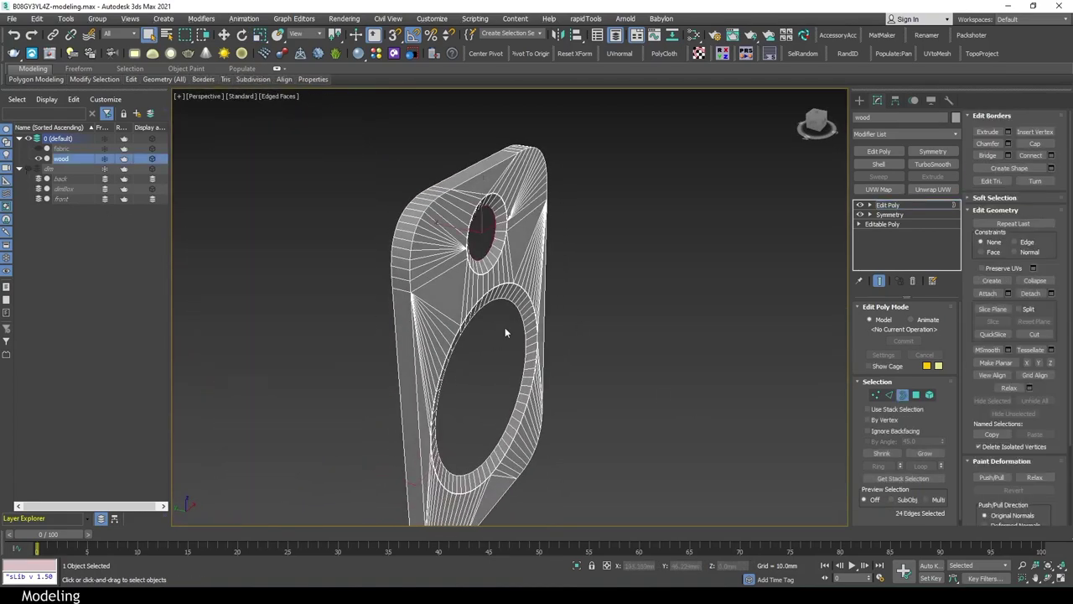
{"action": "mouse_move", "coordinate": [504, 327]}
{"action": "middle_mouse_down", "text": "alt"}
{"action": "mouse_move", "coordinate": [571, 342]}
{"action": "mouse_move", "coordinate": [407, 311]}
{"action": "mouse_move", "coordinate": [529, 259]}
{"action": "middle_mouse_up", "text": "alt"}
{"action": "scroll", "coordinate": [529, 259], "scroll_direction": "up", "scroll_amount": 3}
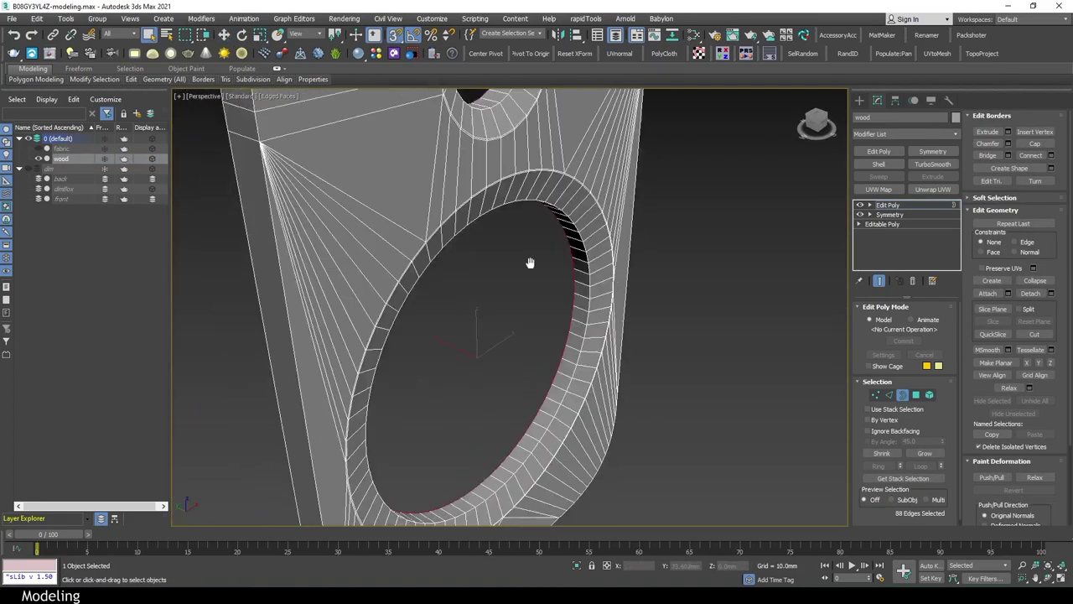
{"action": "key", "text": "2"}
{"action": "key", "text": "l"}
{"action": "key", "text": "F3"}
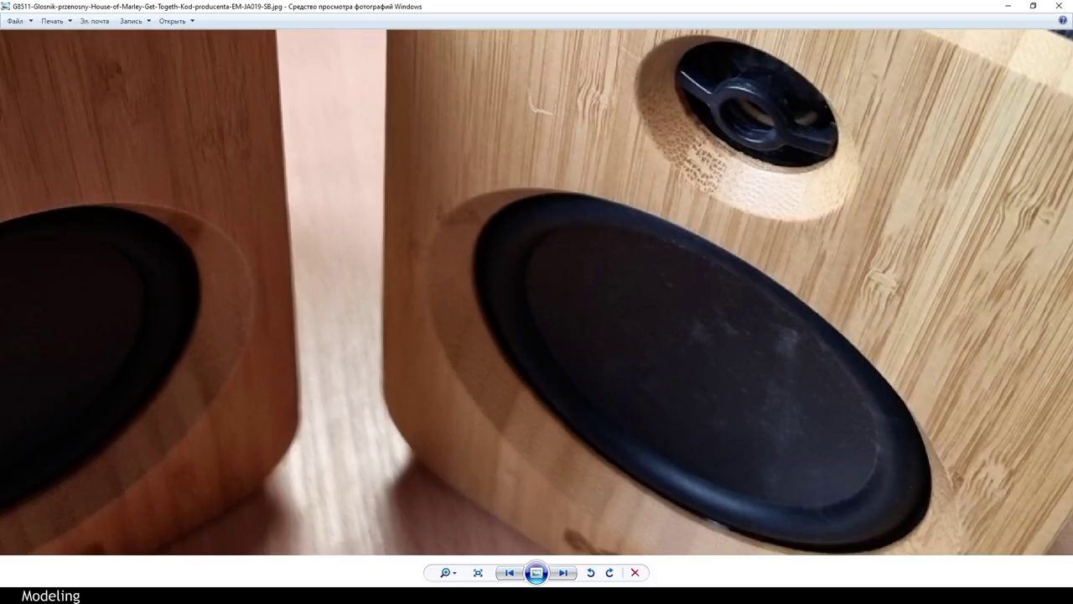
{"action": "scroll", "coordinate": [533, 365], "scroll_direction": "up", "scroll_amount": 2}
Inspect the upper hole's rim edges from perspective and side views
{"action": "key", "text": "w"}
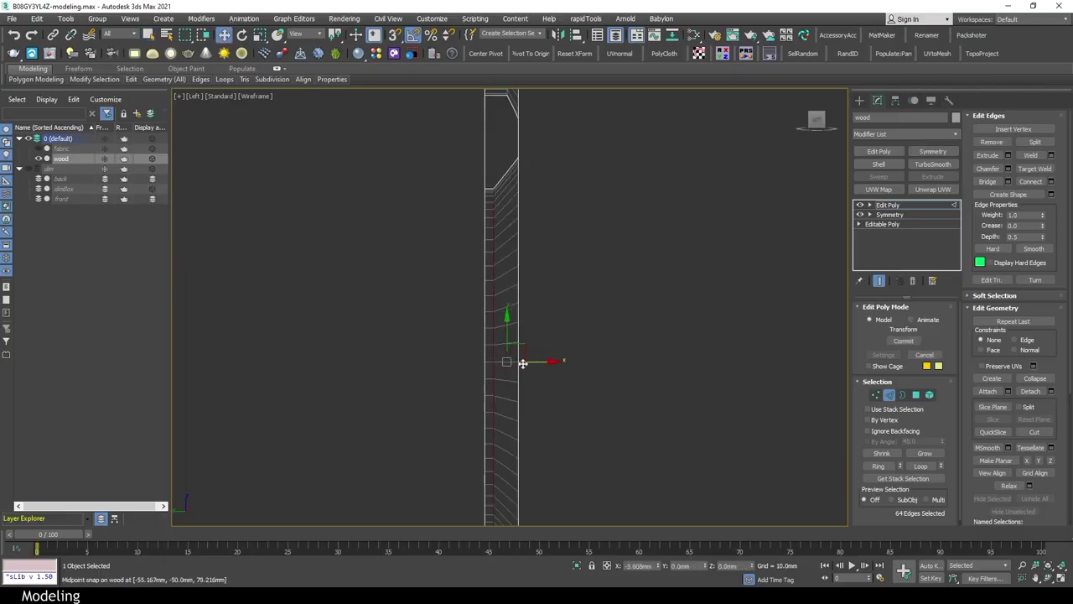
{"action": "key", "text": "p"}
{"action": "key", "text": "F3"}
{"action": "middle_click_drag", "start_coordinate": [522, 363], "coordinate": [558, 471], "text": "alt"}
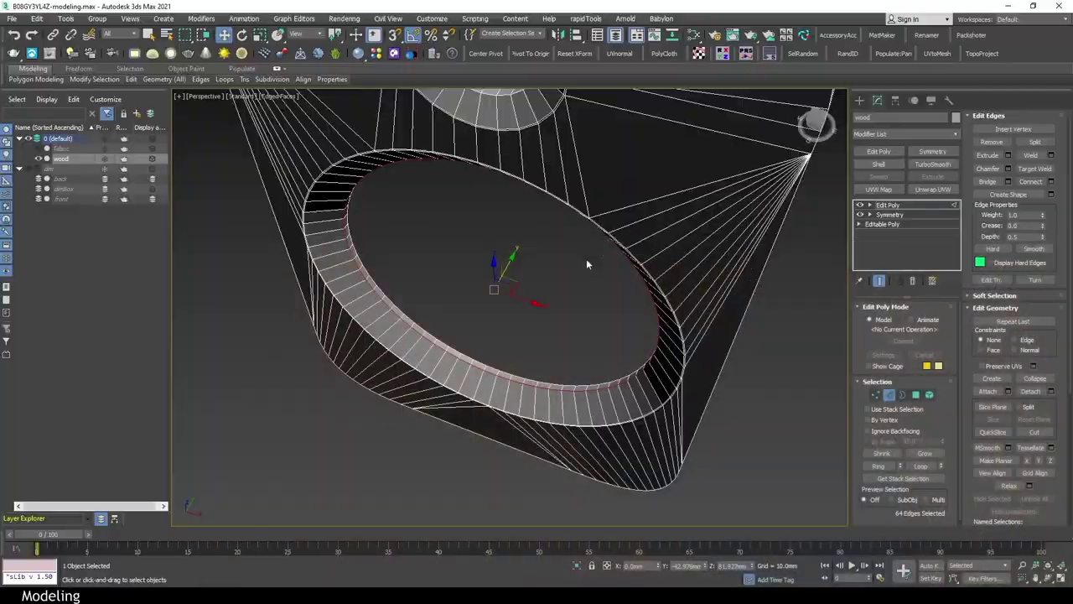
{"action": "middle_click_drag", "start_coordinate": [587, 263], "coordinate": [479, 335], "text": "alt"}
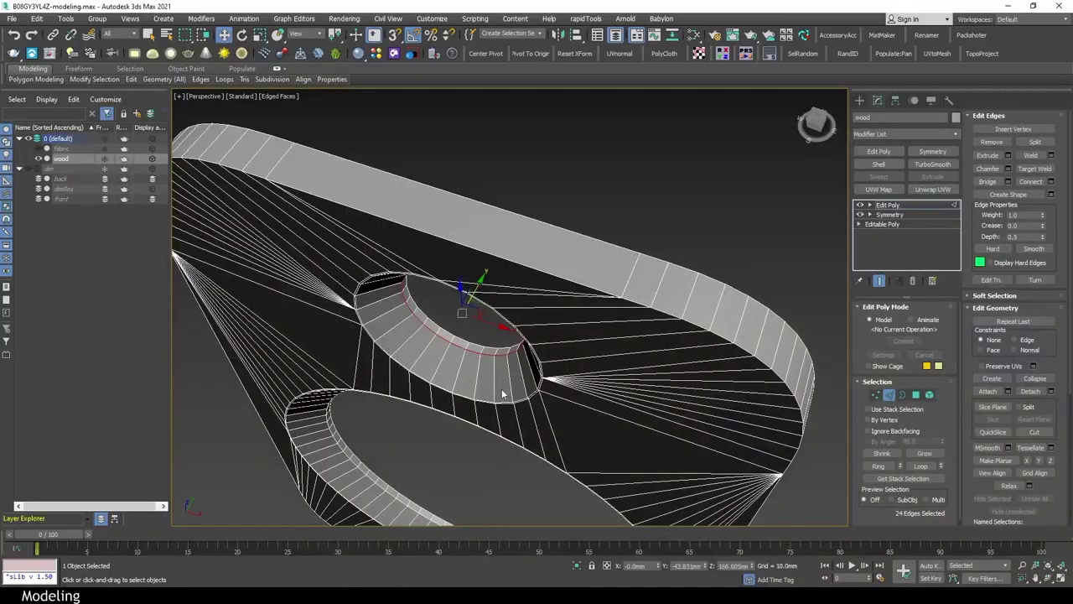
{"action": "key", "text": "r"}
{"action": "key", "text": "F12"}
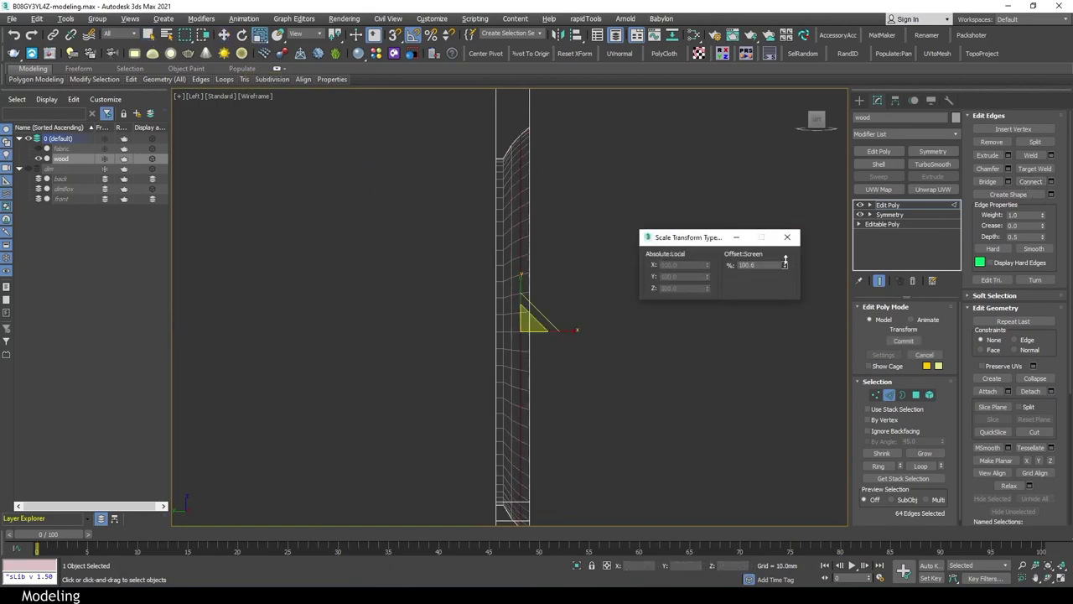
{"action": "key", "text": "q"}
Select the ring of edges around the small upper hole
{"action": "middle_click_drag", "start_coordinate": [560, 246], "coordinate": [575, 300]}
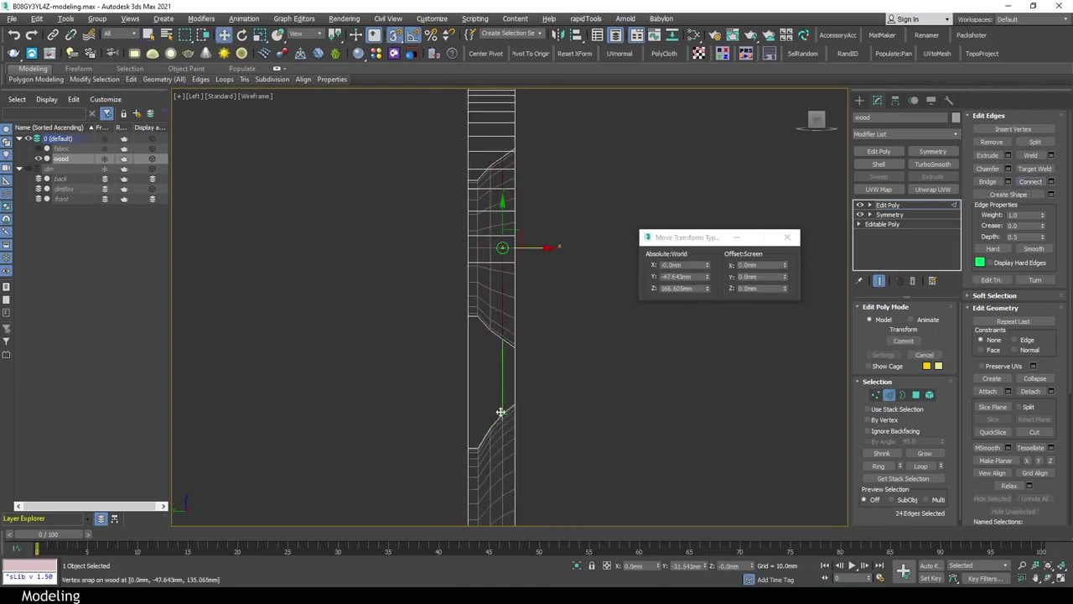
{"action": "key", "text": "q"}
{"action": "key", "text": "p"}
{"action": "scroll", "coordinate": [659, 343], "scroll_direction": "up", "scroll_amount": 3}
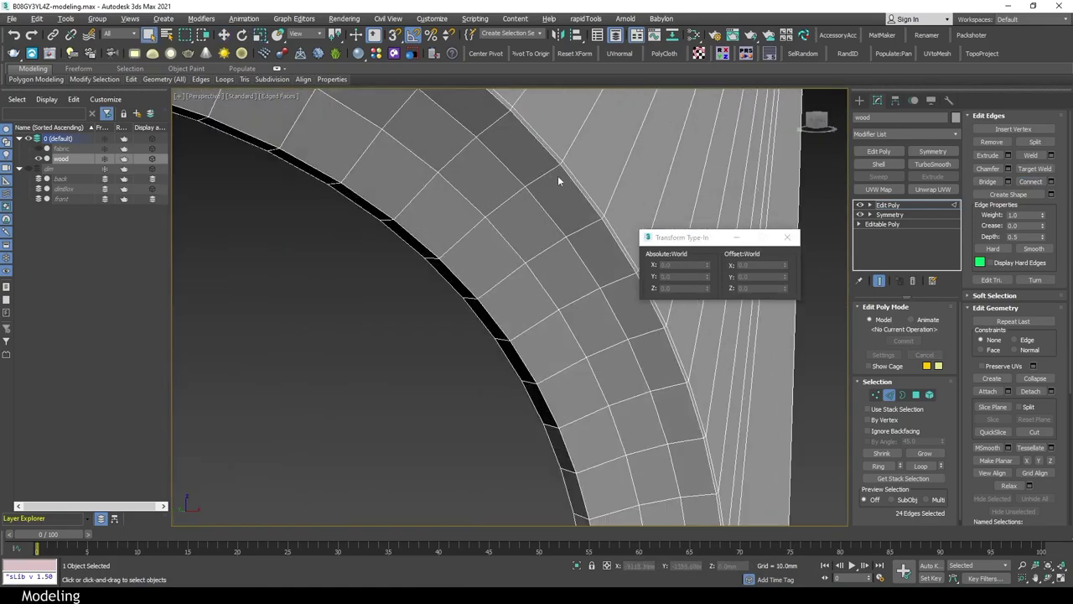
{"action": "scroll", "coordinate": [558, 175], "scroll_direction": "up", "scroll_amount": 3}
{"action": "scroll", "coordinate": [568, 201], "scroll_direction": "down", "scroll_amount": 5}
{"action": "scroll", "coordinate": [545, 325], "scroll_direction": "up", "scroll_amount": 5}
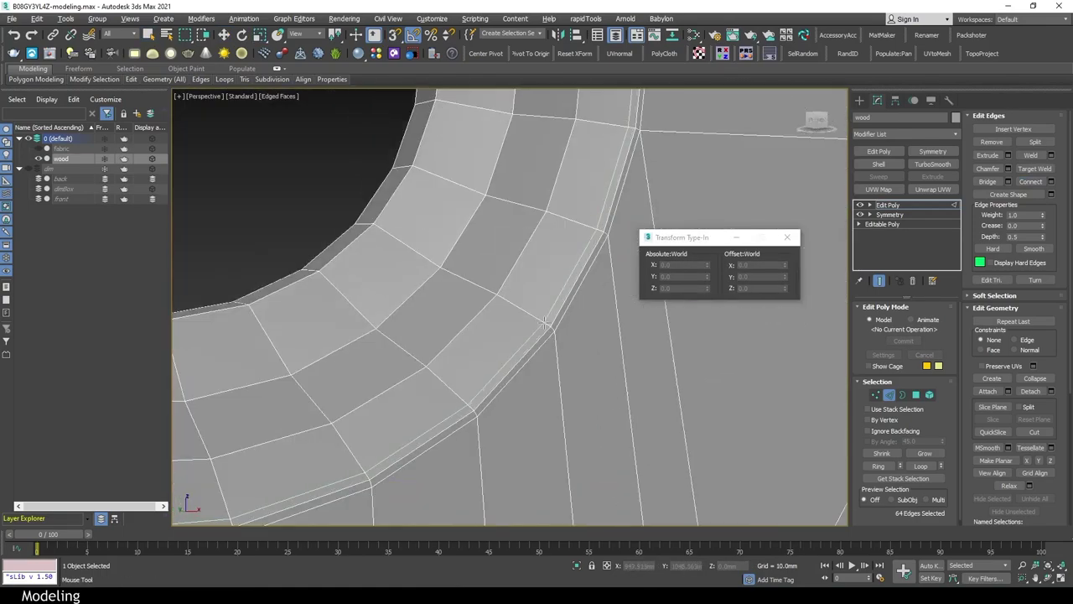
{"action": "left_click", "coordinate": [562, 343]}
{"action": "scroll", "coordinate": [553, 343], "scroll_direction": "down", "scroll_amount": 4}
{"action": "scroll", "coordinate": [538, 349], "scroll_direction": "up", "scroll_amount": 2}
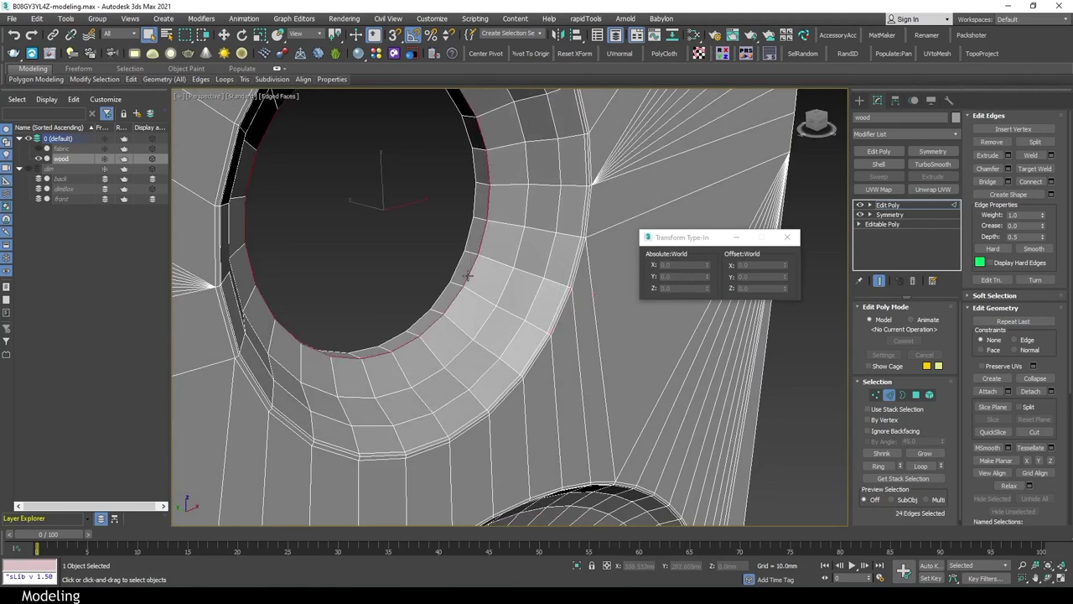
{"action": "mouse_move", "coordinate": [467, 275]}
{"action": "middle_mouse_down", "text": "alt"}
{"action": "mouse_move", "coordinate": [491, 262]}
{"action": "mouse_move", "coordinate": [425, 242]}
{"action": "middle_mouse_up", "text": "alt"}
Chamfer the hole's edge rings by 1.0 mm and commit
{"action": "key", "text": "ctrl+shift+c"}
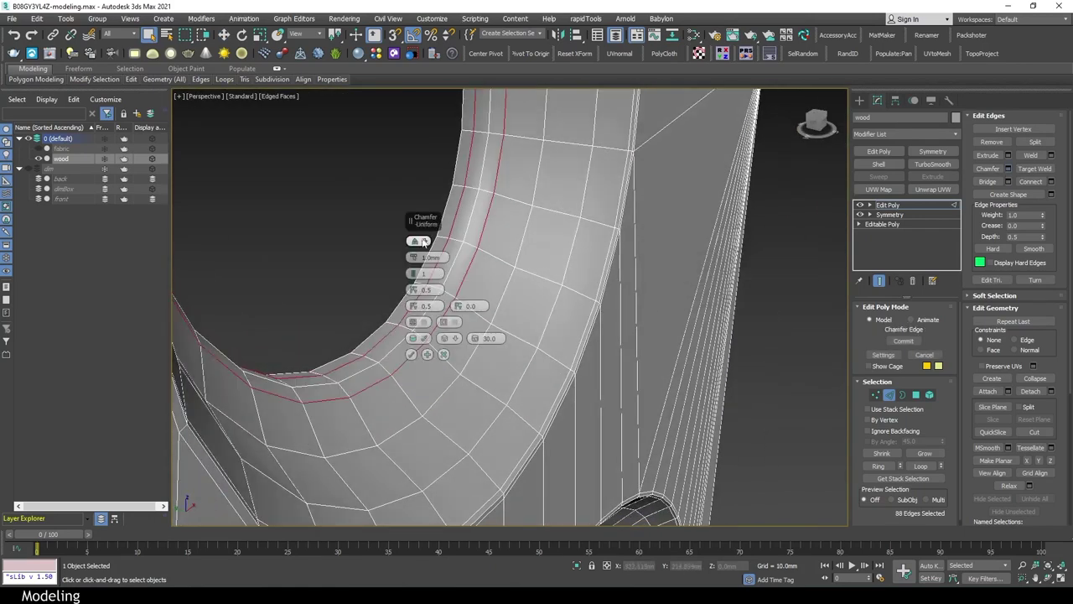
{"action": "left_click_drag", "start_coordinate": [410, 220], "coordinate": [662, 249]}
{"action": "left_click_drag", "start_coordinate": [668, 323], "coordinate": [668, 314]}
{"action": "mouse_move", "coordinate": [669, 315]}
{"action": "middle_mouse_down", "text": "alt"}
{"action": "mouse_move", "coordinate": [496, 272]}
{"action": "mouse_move", "coordinate": [668, 322]}
{"action": "mouse_move", "coordinate": [611, 319]}
{"action": "middle_mouse_up", "text": "alt"}
{"action": "left_click", "coordinate": [663, 383]}
Select all polygons, then return to object level with the edge overlay off
{"action": "key", "text": "4"}
{"action": "key", "text": "ctrl+a"}
{"action": "key", "text": "4"}
{"action": "key", "text": "F4"}
{"action": "scroll", "coordinate": [550, 287], "scroll_direction": "down", "scroll_amount": 5}
Add a new Edit Poly modifier to the wood panel and select all its polygons
{"action": "key", "text": "F4"}
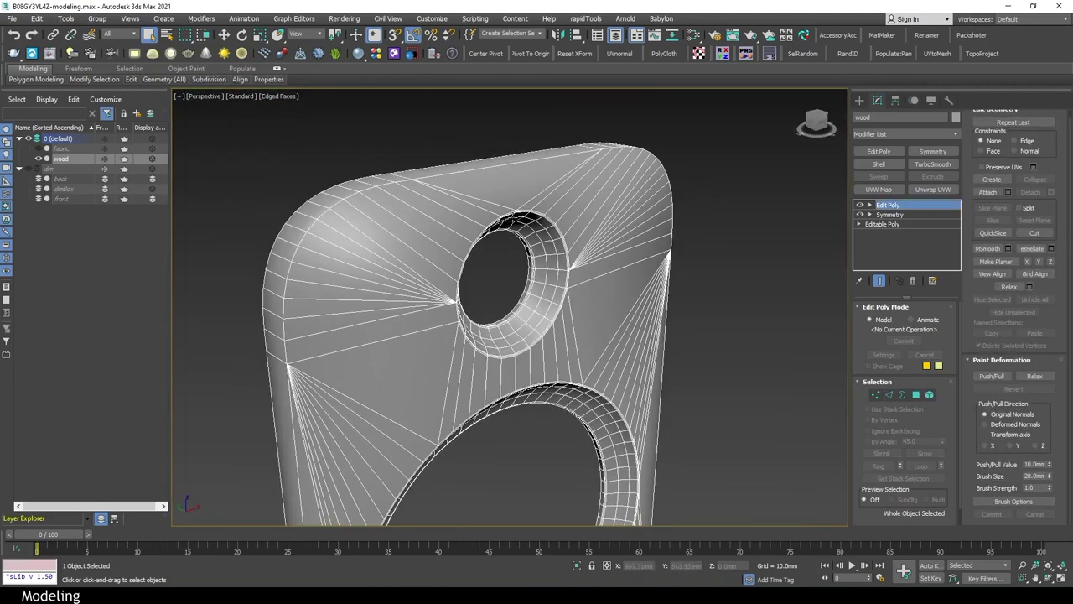
{"action": "left_click", "coordinate": [878, 151]}
{"action": "key", "text": "4"}
{"action": "key", "text": "ctrl+a"}
Inspect the panel in front wireframe and shaded perspective views, orbiting around the upper hole
{"action": "key", "text": "alt+w"}
{"action": "key", "text": "alt+w"}
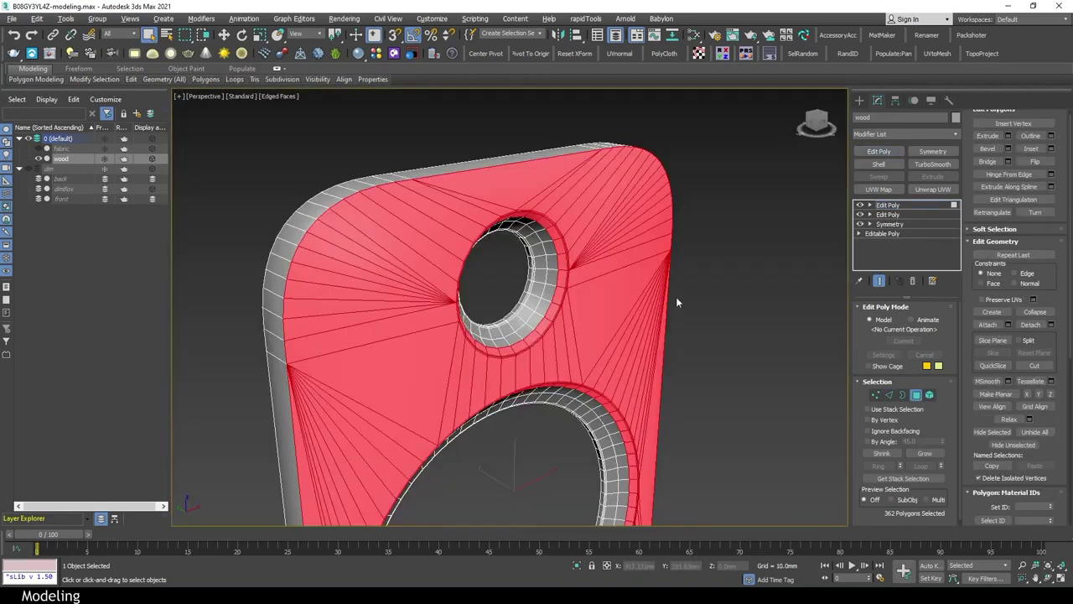
{"action": "key", "text": "alt+w"}
{"action": "key", "text": "alt+w"}
{"action": "middle_click_drag", "start_coordinate": [676, 347], "coordinate": [562, 370], "text": "alt"}
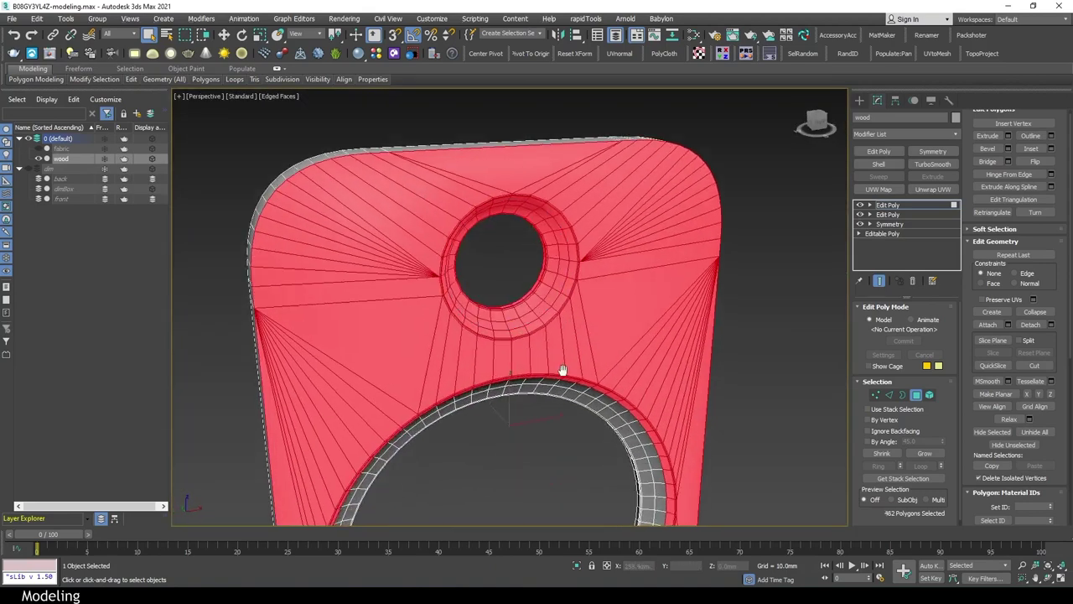
{"action": "key", "text": "f"}
{"action": "key", "text": "F3"}
{"action": "key", "text": "p"}
{"action": "key", "text": "F3"}
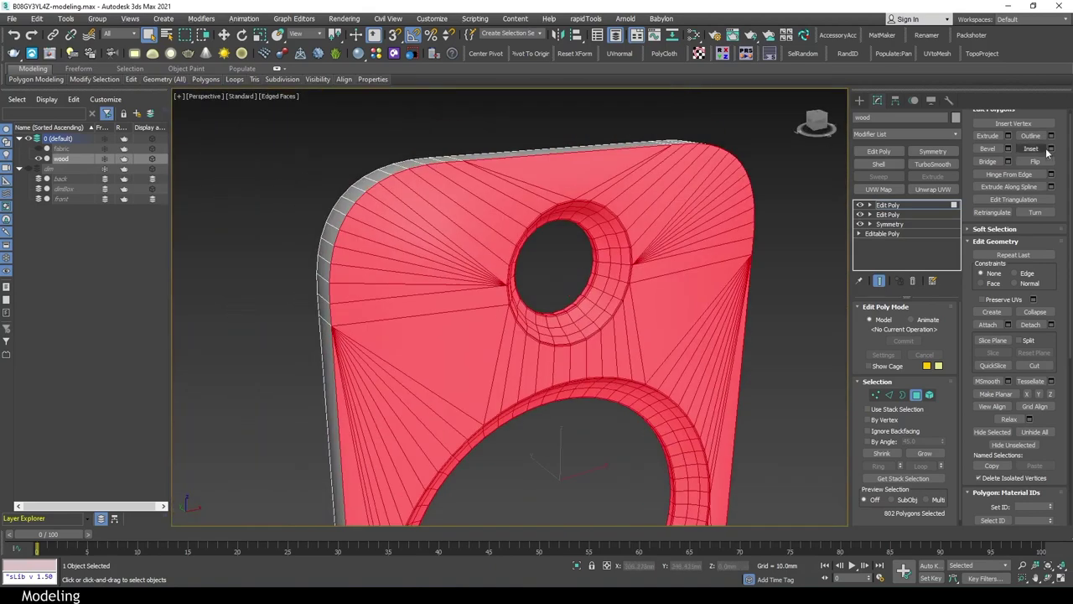
{"action": "scroll", "coordinate": [664, 300], "scroll_direction": "up", "scroll_amount": 5}
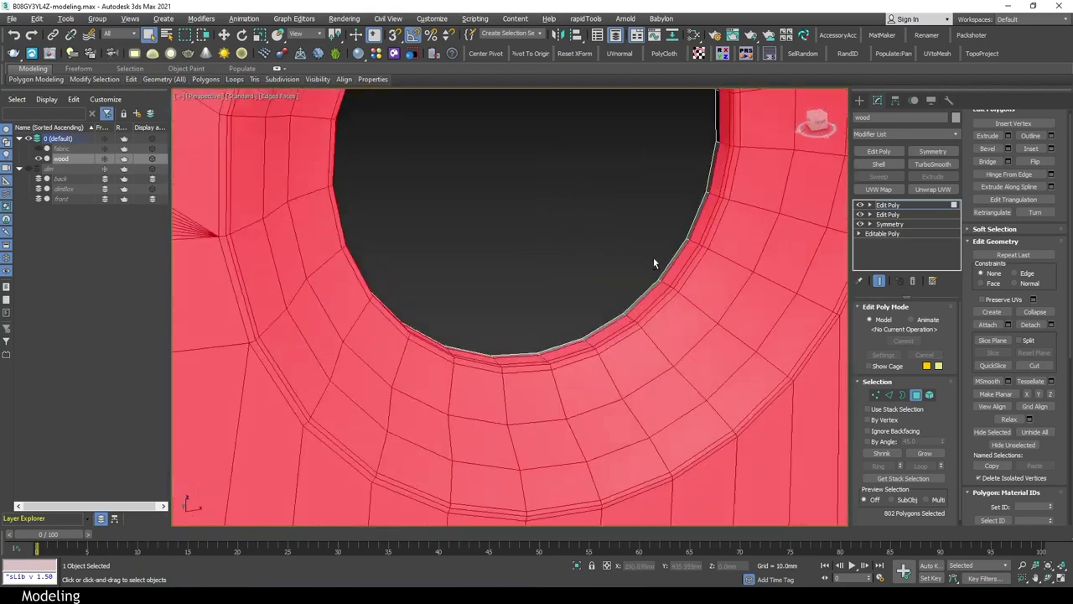
{"action": "middle_click_drag", "start_coordinate": [664, 301], "coordinate": [682, 280], "text": "alt"}
Switch between edge and polygon modes and select the full edge loop along the panel's rim
{"action": "key", "text": "2"}
{"action": "scroll", "coordinate": [682, 280], "scroll_direction": "down", "scroll_amount": 8}
{"action": "scroll", "coordinate": [669, 435], "scroll_direction": "up", "scroll_amount": 5}
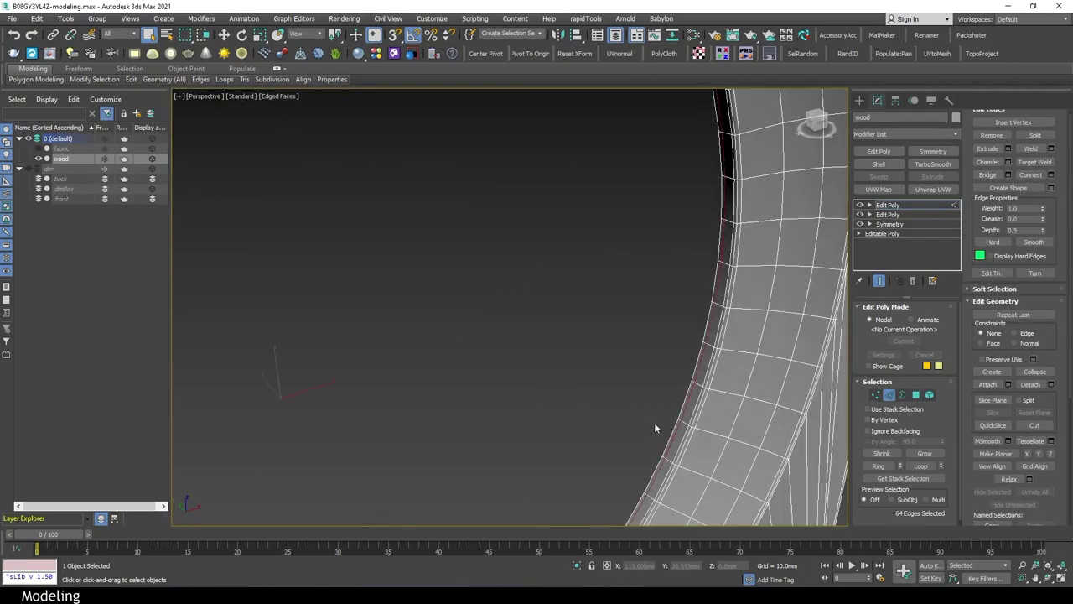
{"action": "key", "text": "4"}
{"action": "scroll", "coordinate": [653, 422], "scroll_direction": "down", "scroll_amount": 6}
{"action": "key", "text": "2"}
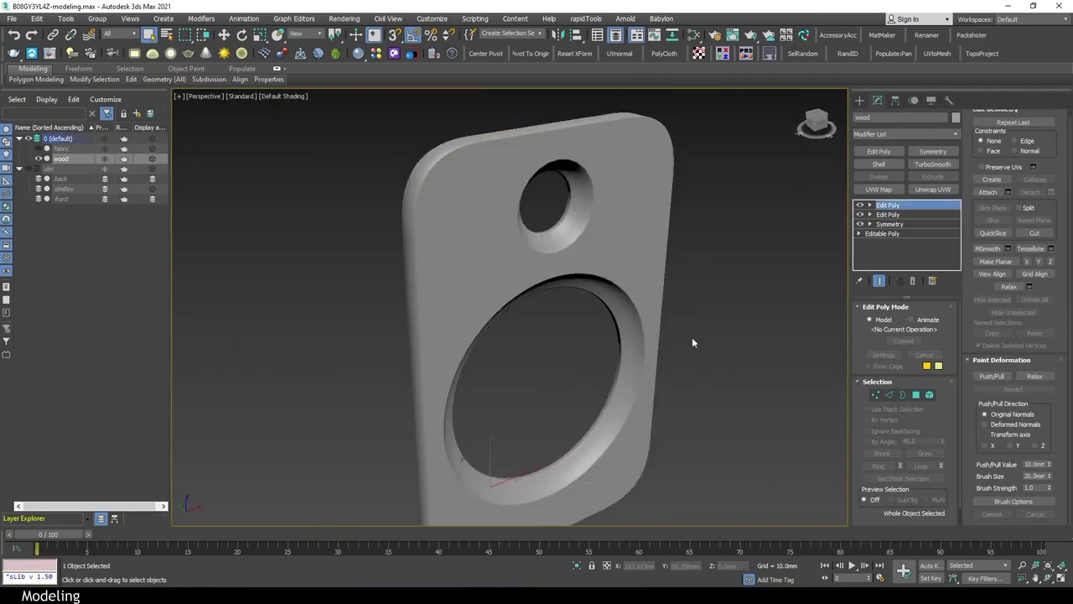
{"action": "scroll", "coordinate": [691, 337], "scroll_direction": "up", "scroll_amount": 5}
{"action": "scroll", "coordinate": [637, 235], "scroll_direction": "up", "scroll_amount": 4}
{"action": "double_click", "coordinate": [632, 225]}
Turn off the edge overlay, view the whole panel, and return to object level
{"action": "key", "text": "q"}
{"action": "key", "text": "F4"}
{"action": "scroll", "coordinate": [736, 180], "scroll_direction": "down", "scroll_amount": 3}
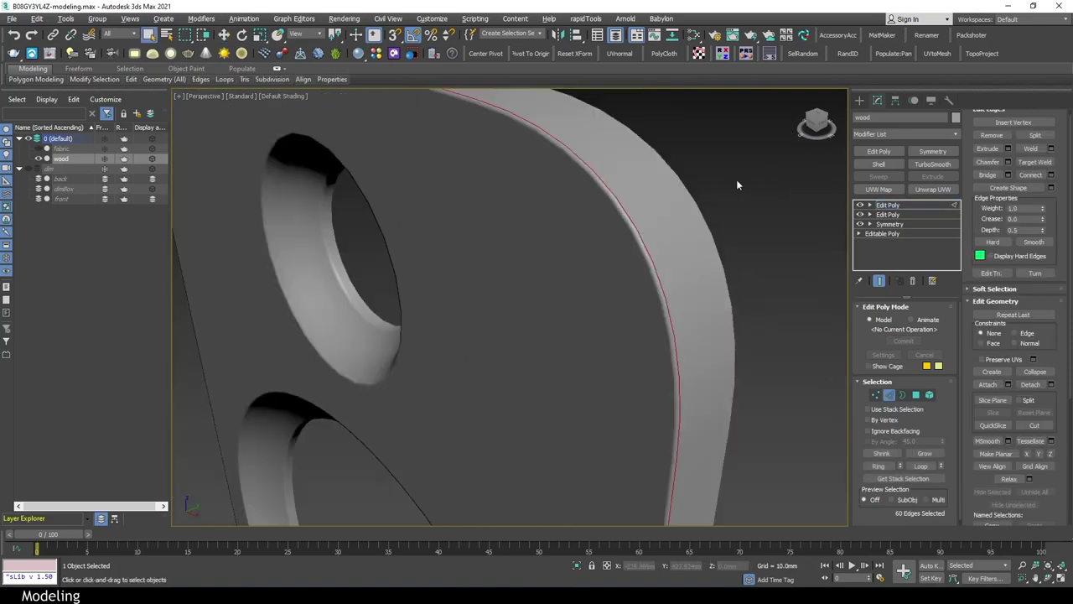
{"action": "scroll", "coordinate": [736, 179], "scroll_direction": "down", "scroll_amount": 6}
{"action": "middle_click_drag", "start_coordinate": [695, 316], "coordinate": [655, 342], "text": "alt"}
{"action": "key", "text": "6"}
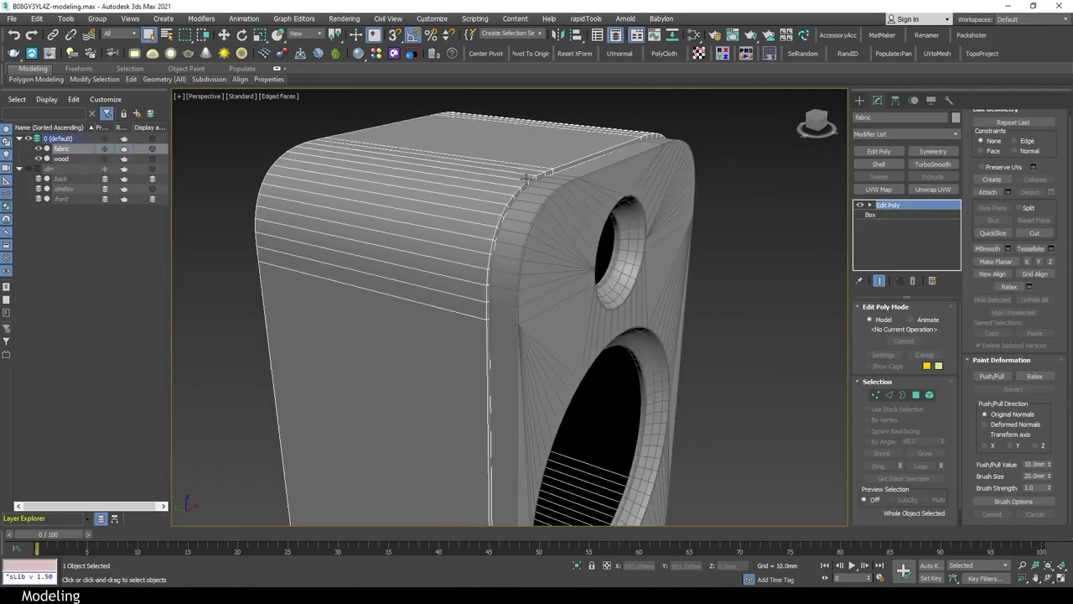
Check the fabric box against the reference in front and back views, then hide the back reference layer
{"action": "key", "text": "f"}
{"action": "key", "text": "4"}
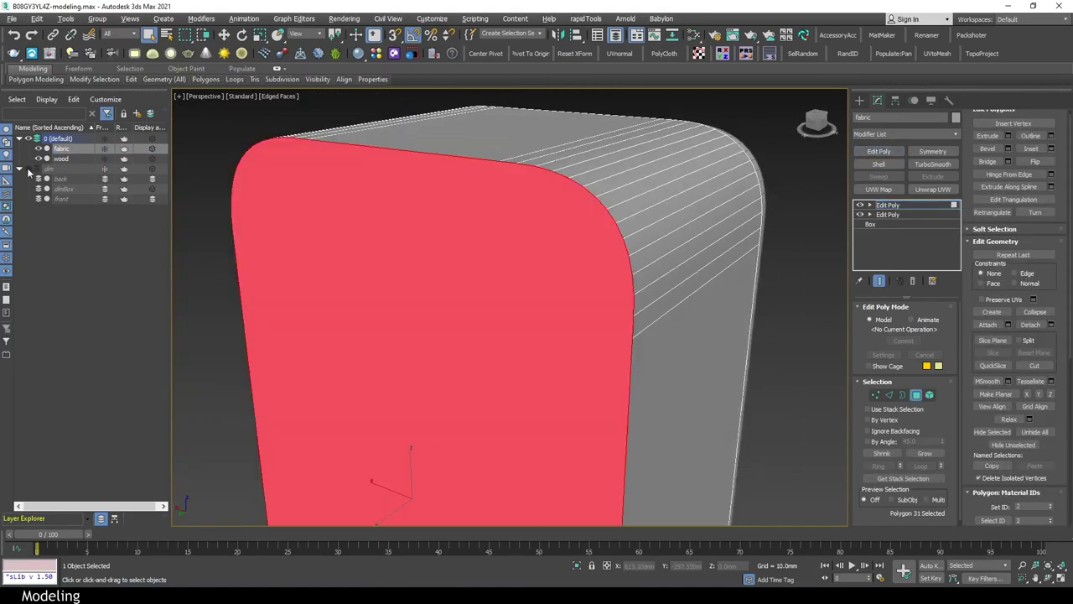
{"action": "key", "text": "F3"}
{"action": "key", "text": "alt+w"}
{"action": "key", "text": "alt+w"}
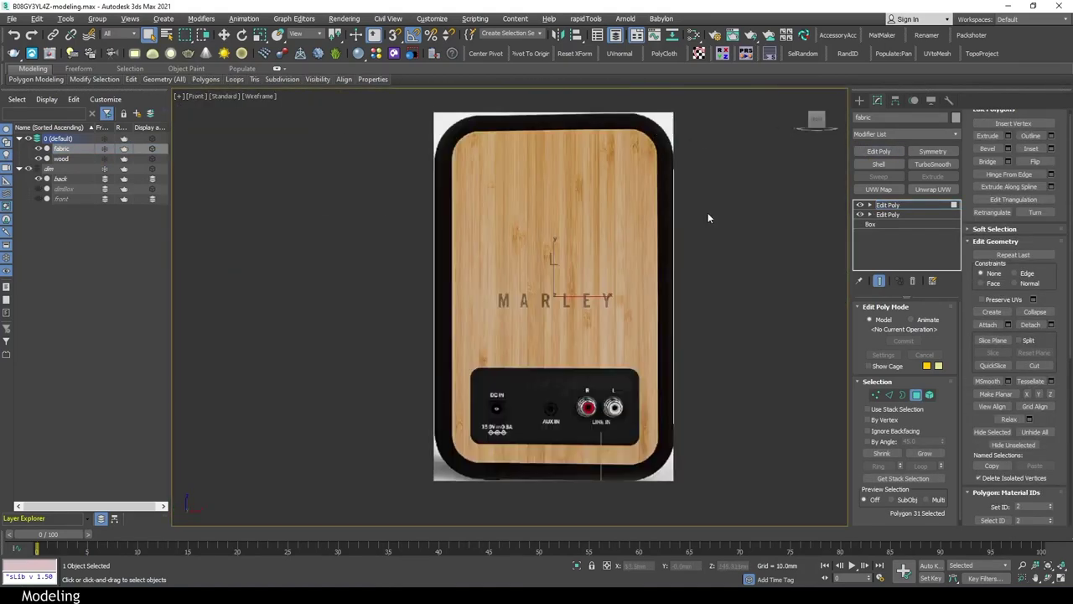
{"action": "middle_click_drag", "start_coordinate": [708, 212], "coordinate": [690, 211]}
{"action": "key", "text": "alt+w"}
{"action": "left_click", "coordinate": [535, 96]}
{"action": "left_click", "coordinate": [575, 207]}
{"action": "key", "text": "alt+w"}
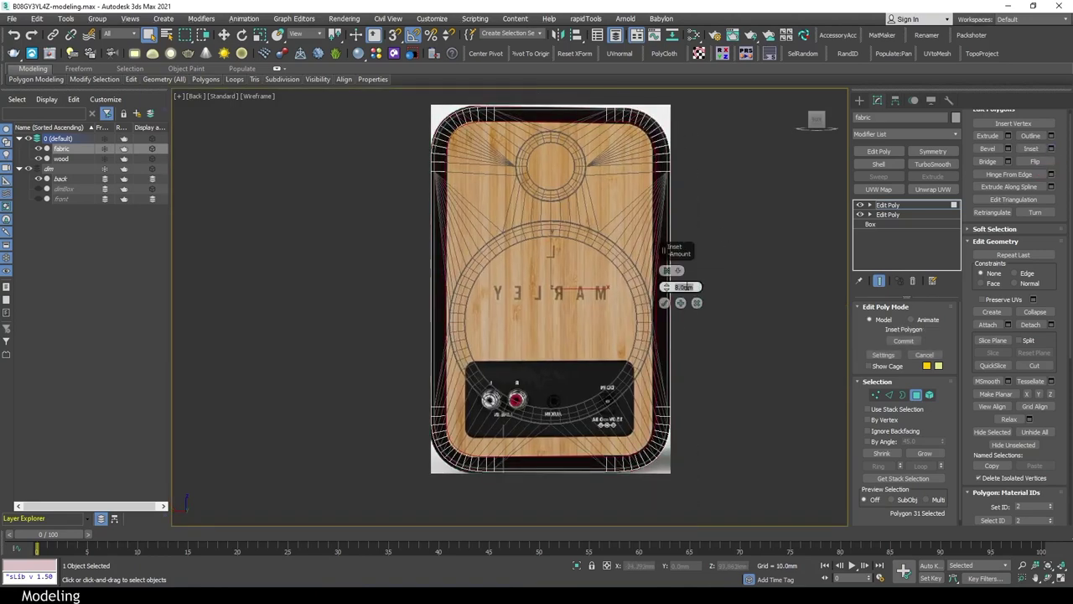
{"action": "left_click", "coordinate": [38, 178]}
Confirm the bevel on the fabric box's front face in perspective with edges shown
{"action": "key", "text": "p"}
{"action": "key", "text": "F3"}
{"action": "scroll", "coordinate": [503, 252], "scroll_direction": "up", "scroll_amount": 3}
{"action": "mouse_move", "coordinate": [328, 196]}
{"action": "middle_mouse_down", "text": "alt"}
{"action": "mouse_move", "coordinate": [503, 251]}
{"action": "mouse_move", "coordinate": [587, 251]}
{"action": "middle_mouse_up", "text": "alt"}
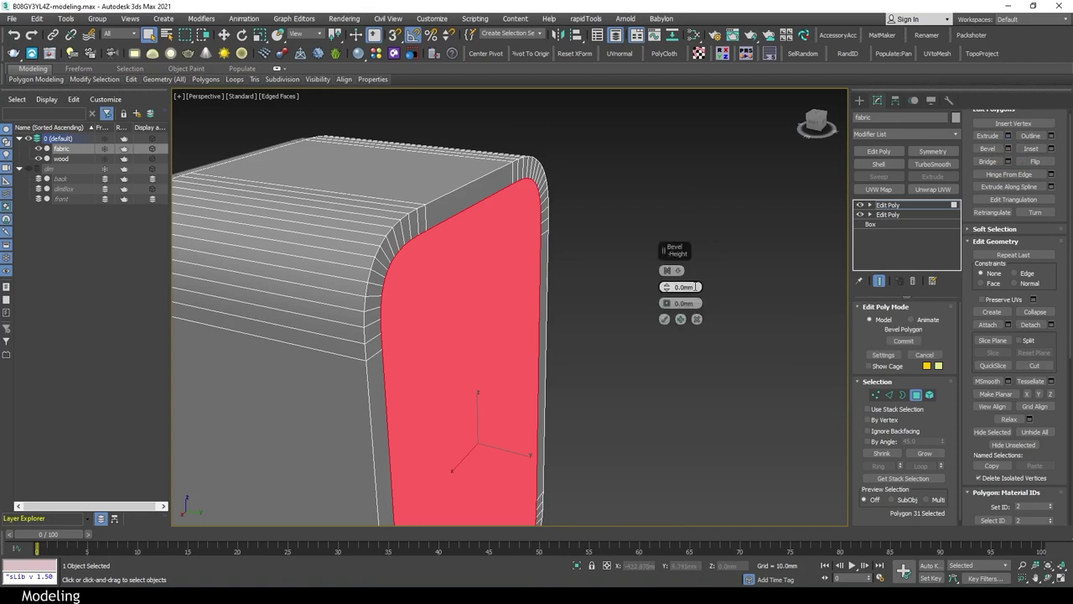
{"action": "left_click", "coordinate": [664, 318]}
{"action": "middle_click_drag", "start_coordinate": [664, 319], "coordinate": [622, 292], "text": "alt"}
{"action": "scroll", "coordinate": [663, 288], "scroll_direction": "up", "scroll_amount": 3}
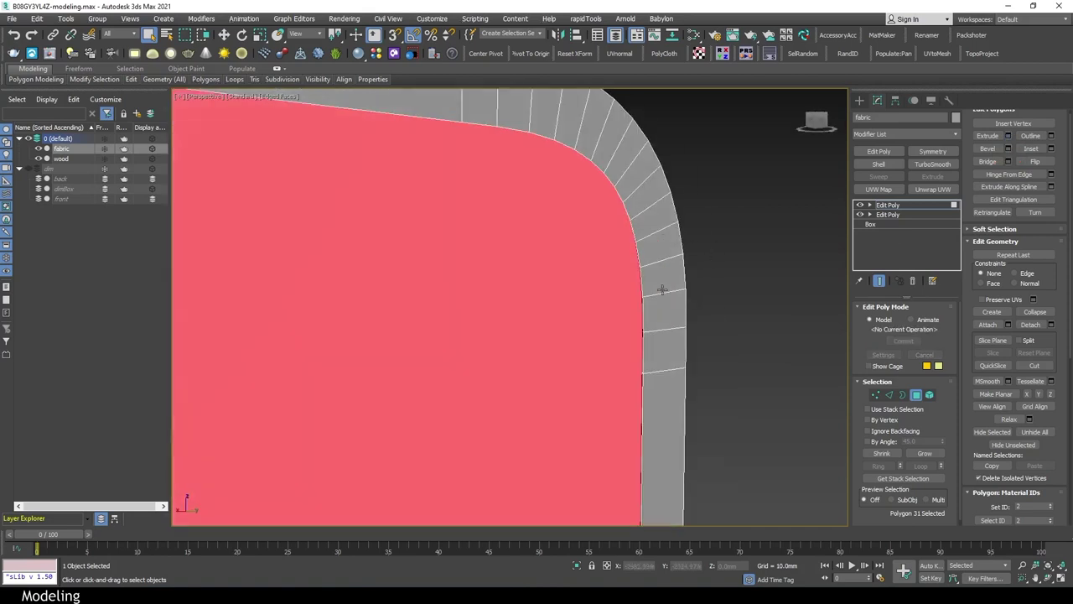
{"action": "scroll", "coordinate": [756, 259], "scroll_direction": "down", "scroll_amount": 1}
{"action": "scroll", "coordinate": [739, 250], "scroll_direction": "down", "scroll_amount": 5}
{"action": "mouse_move", "coordinate": [739, 251]}
{"action": "middle_mouse_down", "text": "alt"}
{"action": "mouse_move", "coordinate": [693, 286]}
{"action": "mouse_move", "coordinate": [679, 220]}
{"action": "middle_mouse_up", "text": "alt"}
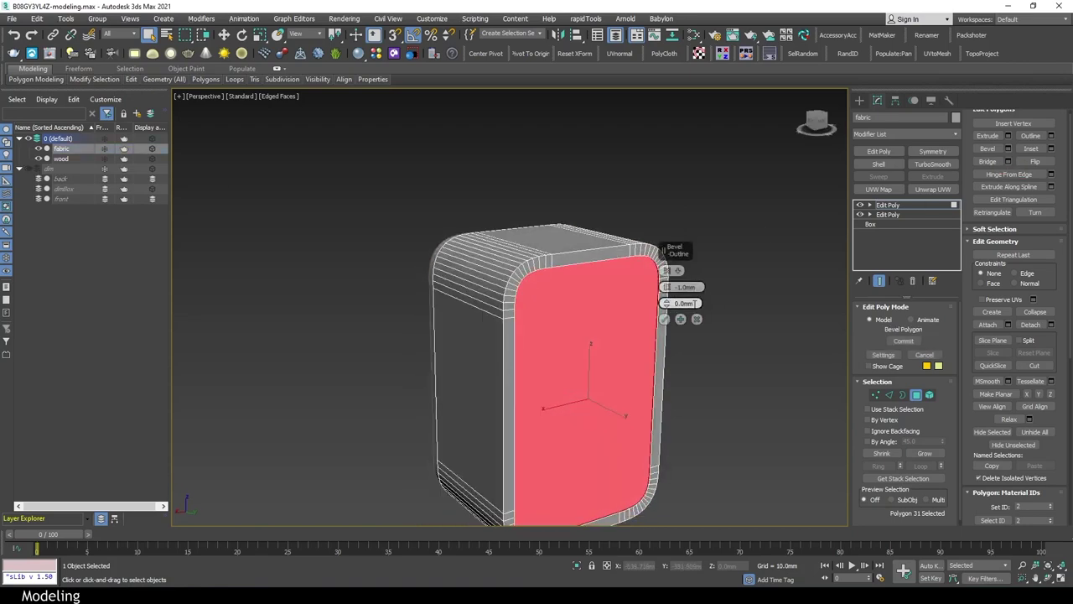
{"action": "left_click", "coordinate": [665, 318]}
{"action": "scroll", "coordinate": [676, 326], "scroll_direction": "up", "scroll_amount": 3}
{"action": "middle_click_drag", "start_coordinate": [675, 326], "coordinate": [637, 302], "text": "alt"}
Convert the front face selection to its border edges and chamfer them
{"action": "left_click", "coordinate": [889, 394], "text": "ctrl"}
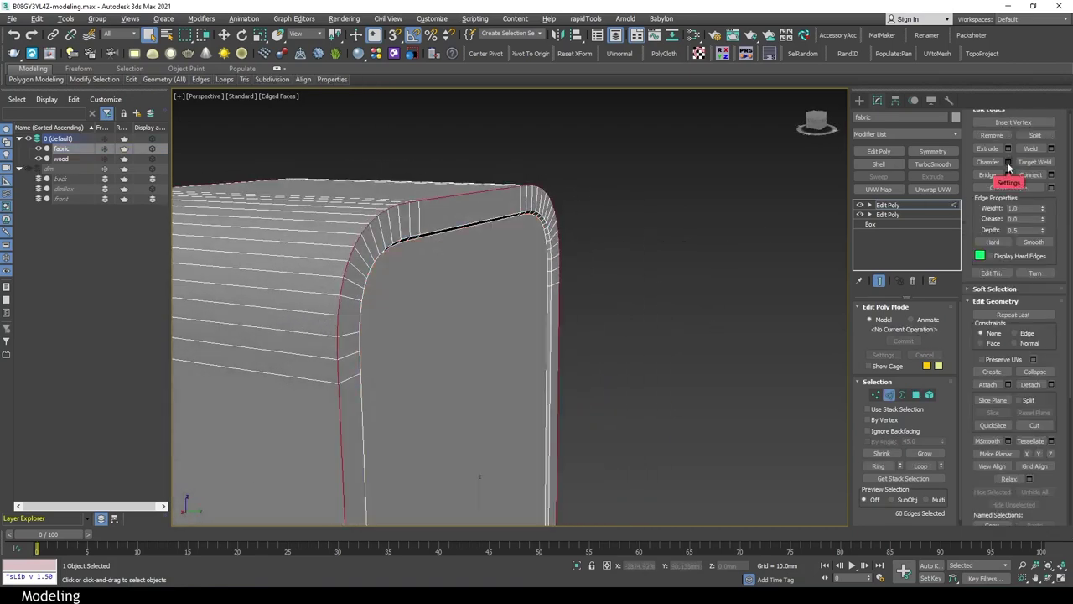
{"action": "left_click", "coordinate": [1007, 161]}
{"action": "left_click_drag", "start_coordinate": [667, 288], "coordinate": [667, 286]}
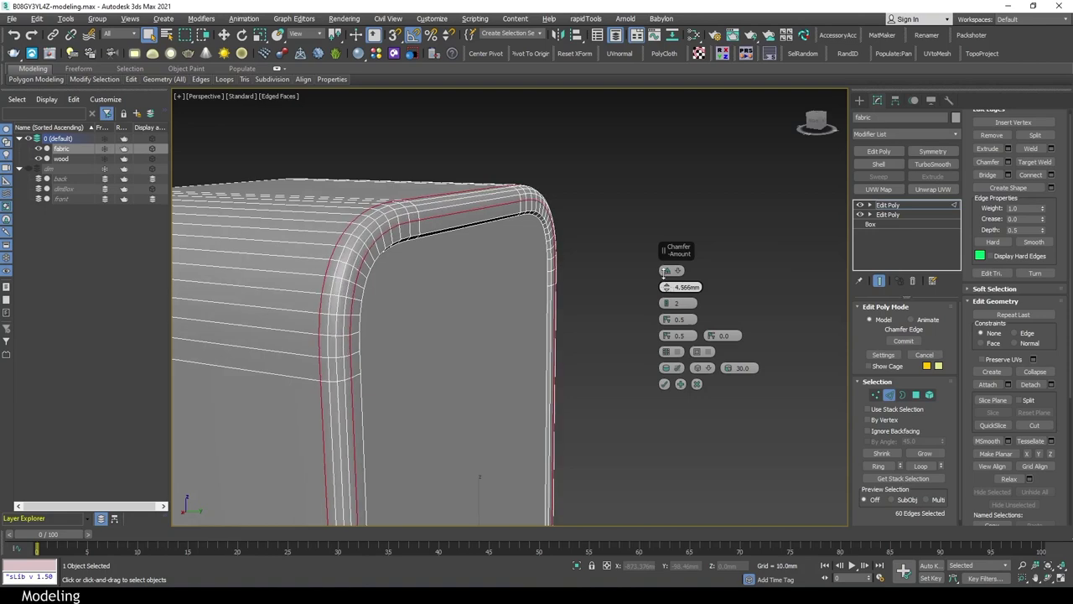
{"action": "left_click", "coordinate": [664, 383]}
{"action": "scroll", "coordinate": [618, 220], "scroll_direction": "up", "scroll_amount": 3}
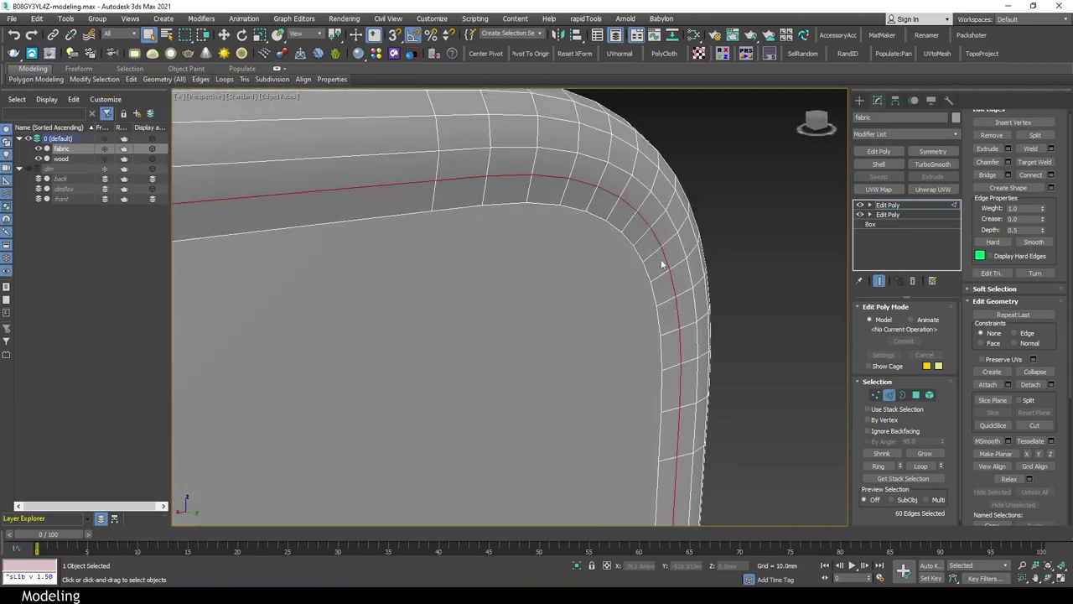
Detach the box's front faces as a separate object named 'wood_back'
{"action": "key", "text": "alt+w"}
{"action": "key", "text": "alt+w"}
{"action": "key", "text": "p"}
{"action": "mouse_move", "coordinate": [690, 343]}
{"action": "middle_mouse_down", "text": "alt"}
{"action": "mouse_move", "coordinate": [629, 238]}
{"action": "mouse_move", "coordinate": [582, 354]}
{"action": "mouse_move", "coordinate": [652, 324]}
{"action": "middle_mouse_up", "text": "alt"}
{"action": "key", "text": "F4"}
{"action": "key", "text": "4"}
{"action": "left_click", "coordinate": [652, 324]}
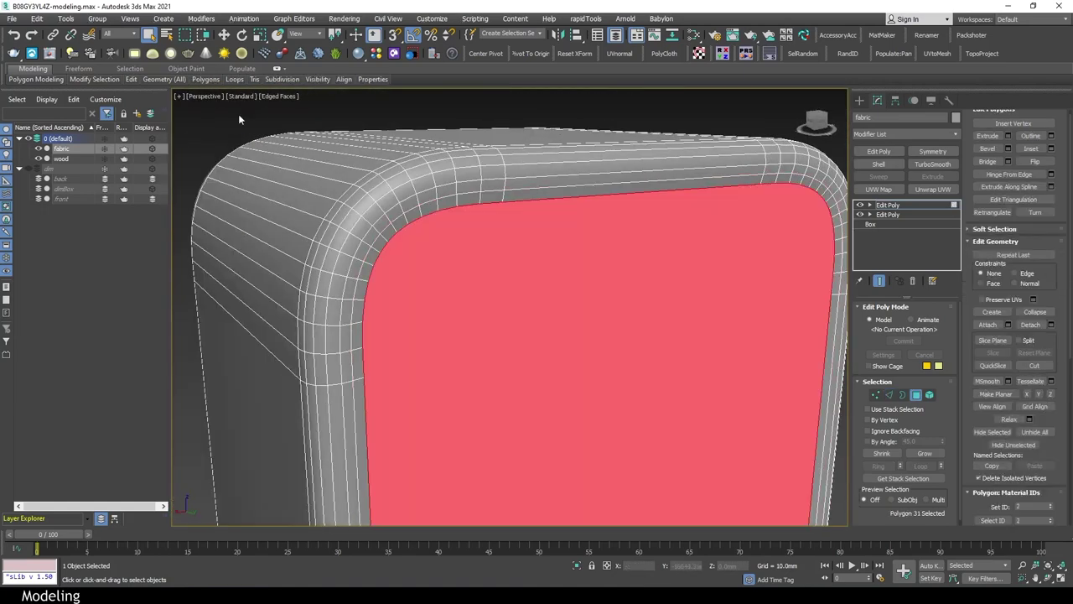
{"action": "left_click", "coordinate": [164, 113]}
{"action": "type", "text": "wood_back"}
{"action": "key", "text": "Return"}
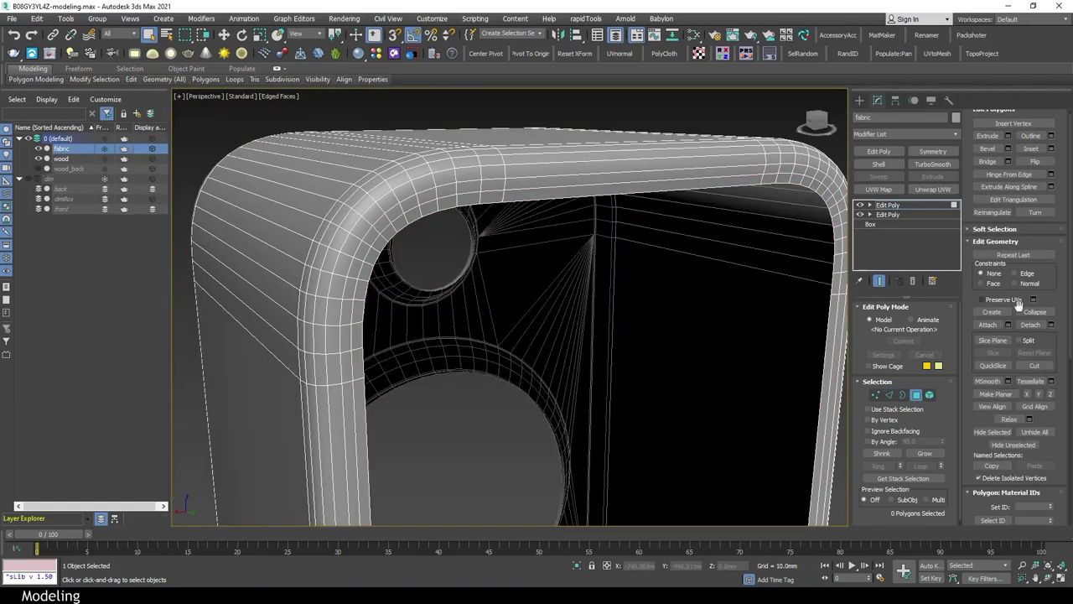
Chamfer the fabric shell's selected rim edges to add supporting loops
{"action": "key", "text": "ctrl+a"}
{"action": "key", "text": "4"}
{"action": "mouse_move", "coordinate": [718, 374]}
{"action": "middle_mouse_down", "text": "alt"}
{"action": "mouse_move", "coordinate": [548, 240]}
{"action": "mouse_move", "coordinate": [433, 263]}
{"action": "mouse_move", "coordinate": [453, 307]}
{"action": "middle_mouse_up", "text": "alt"}
{"action": "scroll", "coordinate": [476, 315], "scroll_direction": "down", "scroll_amount": 5}
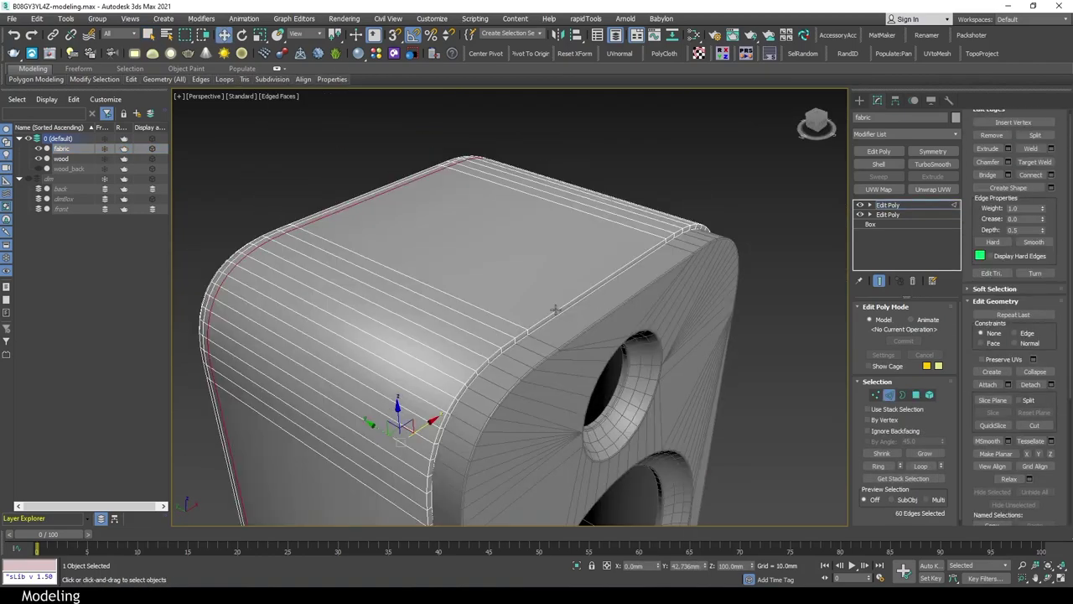
{"action": "key", "text": "2"}
{"action": "scroll", "coordinate": [658, 274], "scroll_direction": "up", "scroll_amount": 5}
{"action": "left_click", "coordinate": [1008, 162]}
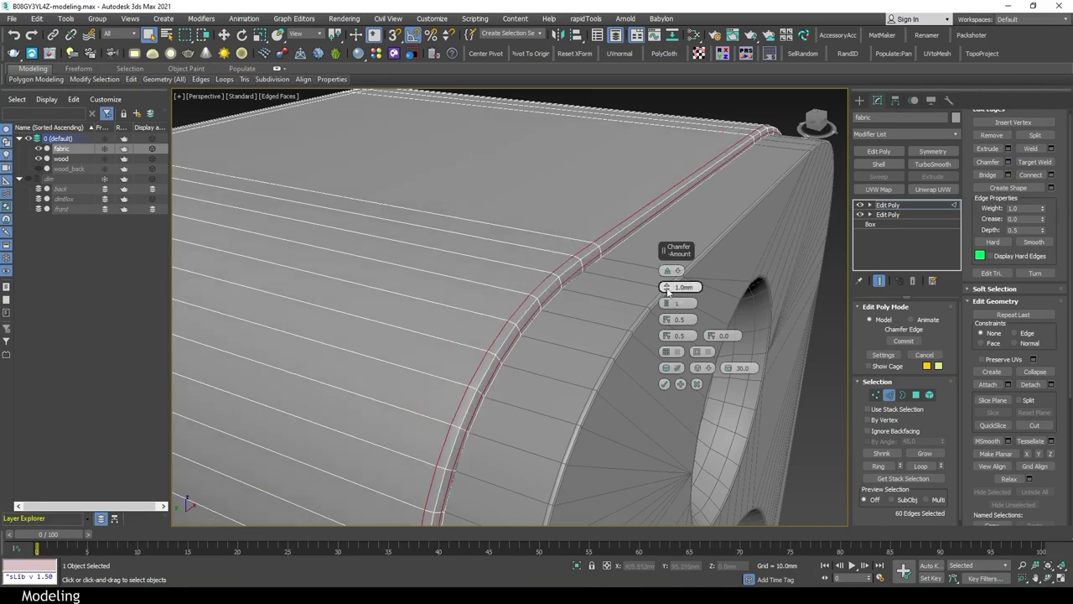
{"action": "mouse_move", "coordinate": [587, 335]}
{"action": "middle_mouse_down", "text": "alt"}
{"action": "mouse_move", "coordinate": [667, 290]}
{"action": "mouse_move", "coordinate": [609, 265]}
{"action": "mouse_move", "coordinate": [591, 396]}
{"action": "middle_mouse_up", "text": "alt"}
{"action": "scroll", "coordinate": [667, 290], "scroll_direction": "up", "scroll_amount": 3}
{"action": "key", "text": "Return"}
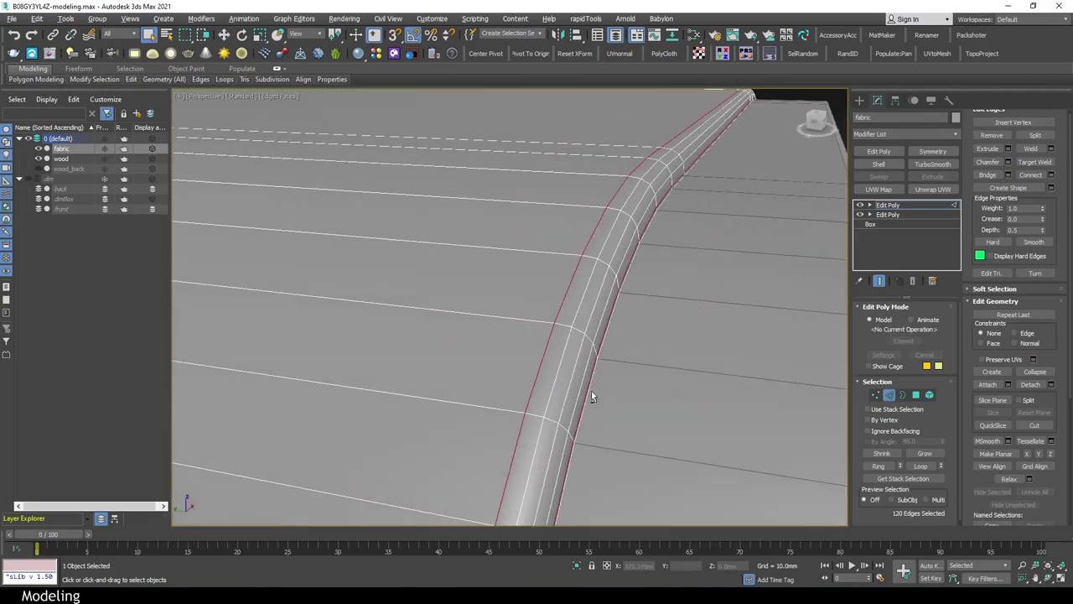
Undo the last rim chamfer and inspect the rim's edges and corners with edges shown
{"action": "key", "text": "ctrl+z"}
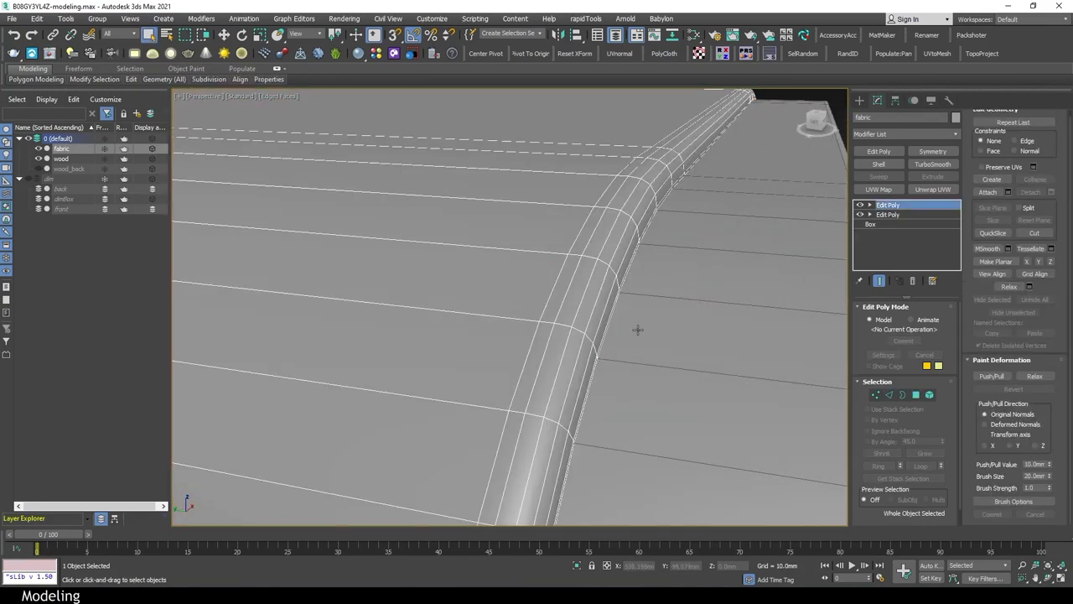
{"action": "middle_click_drag", "start_coordinate": [637, 328], "coordinate": [487, 265], "text": "alt"}
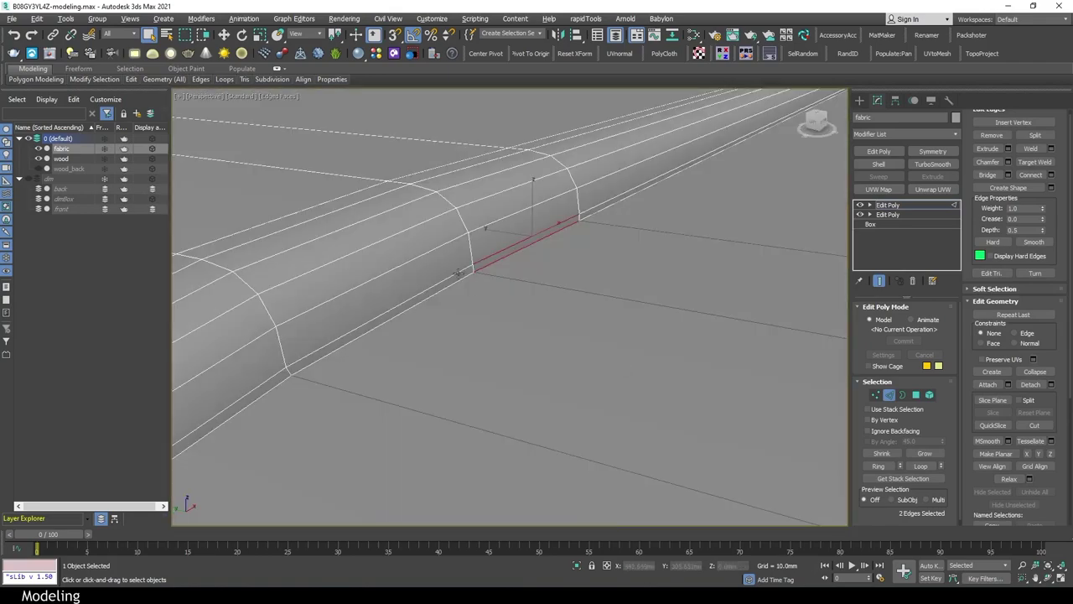
{"action": "scroll", "coordinate": [501, 237], "scroll_direction": "down", "scroll_amount": 5}
{"action": "mouse_move", "coordinate": [486, 300]}
{"action": "middle_mouse_down", "text": "alt"}
{"action": "mouse_move", "coordinate": [702, 288]}
{"action": "mouse_move", "coordinate": [630, 240]}
{"action": "middle_mouse_up", "text": "alt"}
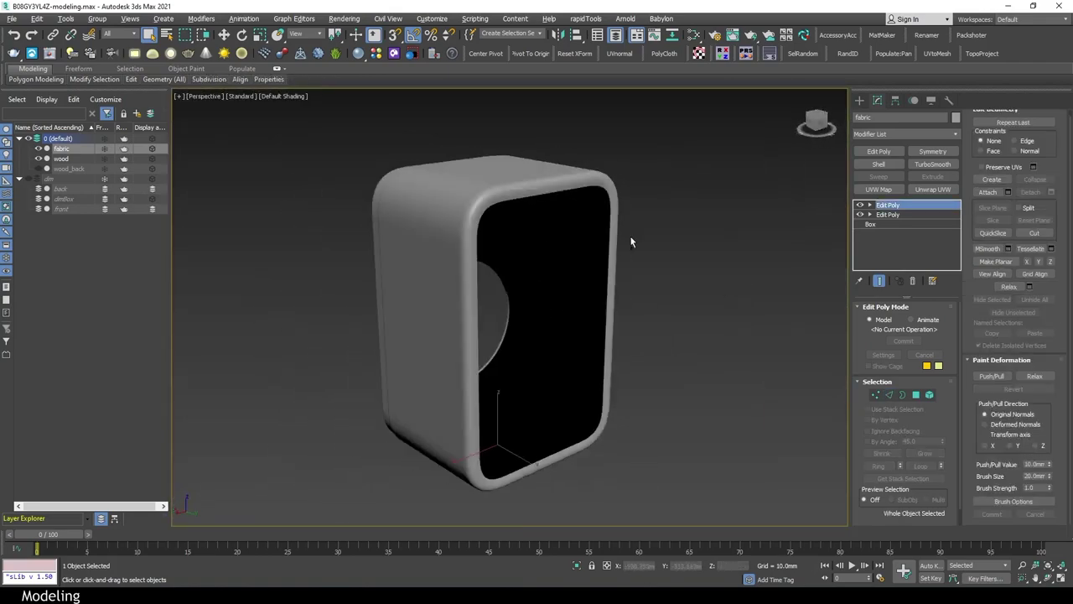
{"action": "scroll", "coordinate": [630, 239], "scroll_direction": "up", "scroll_amount": 5}
{"action": "key", "text": "F4"}
{"action": "scroll", "coordinate": [549, 172], "scroll_direction": "up", "scroll_amount": 3}
{"action": "key", "text": "2"}
{"action": "mouse_move", "coordinate": [549, 172]}
{"action": "middle_mouse_down", "text": "alt"}
{"action": "mouse_move", "coordinate": [625, 191]}
{"action": "mouse_move", "coordinate": [573, 204]}
{"action": "middle_mouse_up", "text": "alt"}
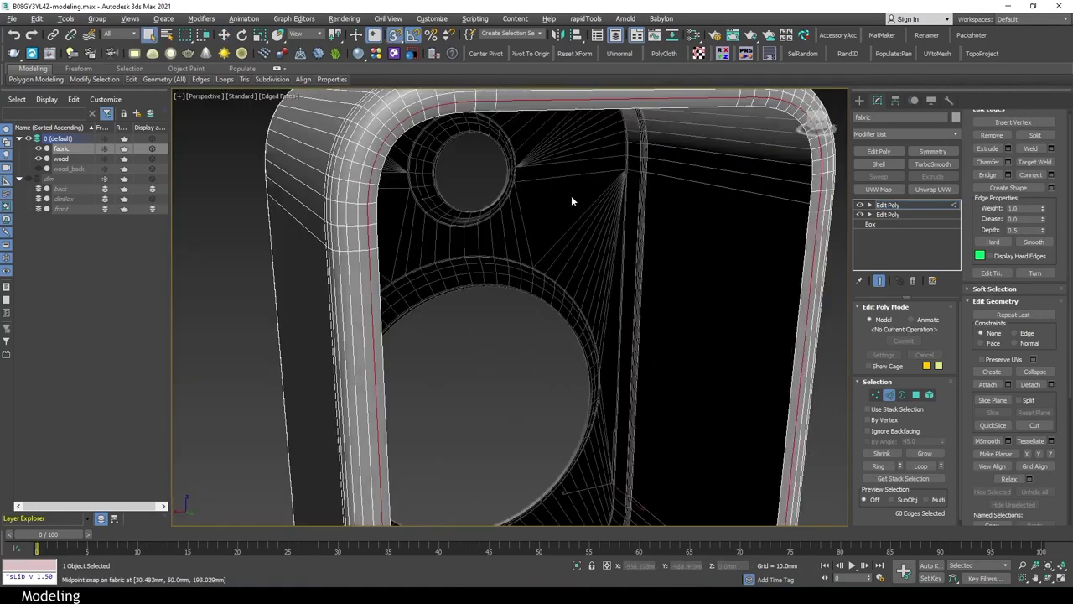
{"action": "scroll", "coordinate": [503, 222], "scroll_direction": "up", "scroll_amount": 2}
{"action": "mouse_move", "coordinate": [523, 252]}
{"action": "middle_mouse_down", "text": "alt"}
{"action": "mouse_move", "coordinate": [503, 247]}
{"action": "mouse_move", "coordinate": [510, 288]}
{"action": "mouse_move", "coordinate": [787, 310]}
{"action": "middle_mouse_up", "text": "alt"}
Clear the rim selection, unhide the reference layer, and draw a plane over the connector panel
{"action": "left_click", "coordinate": [717, 240]}
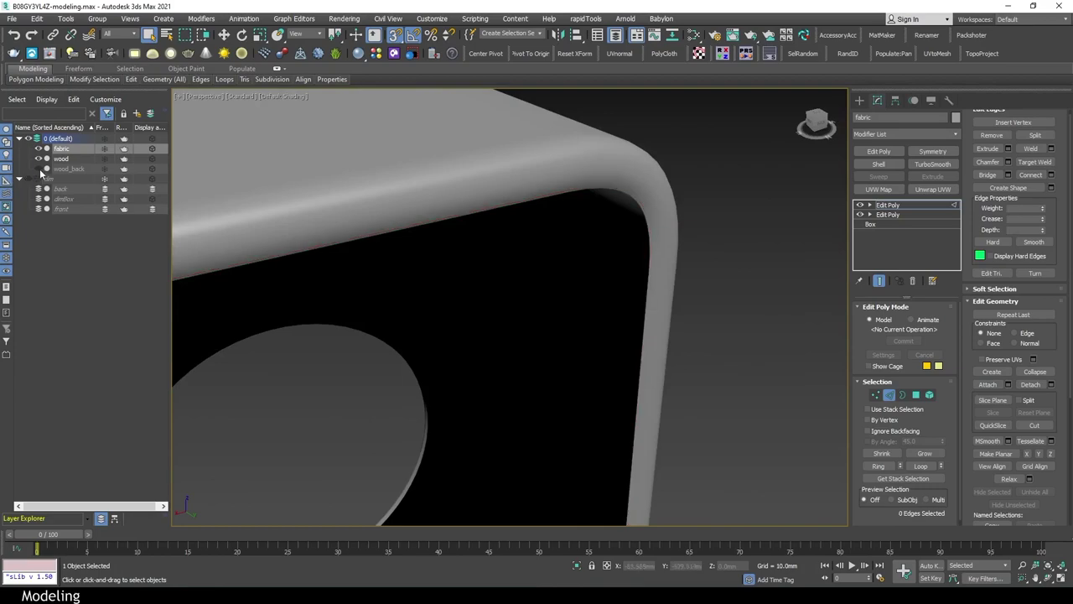
{"action": "key", "text": "z"}
{"action": "middle_click_drag", "start_coordinate": [529, 255], "coordinate": [662, 243], "text": "alt"}
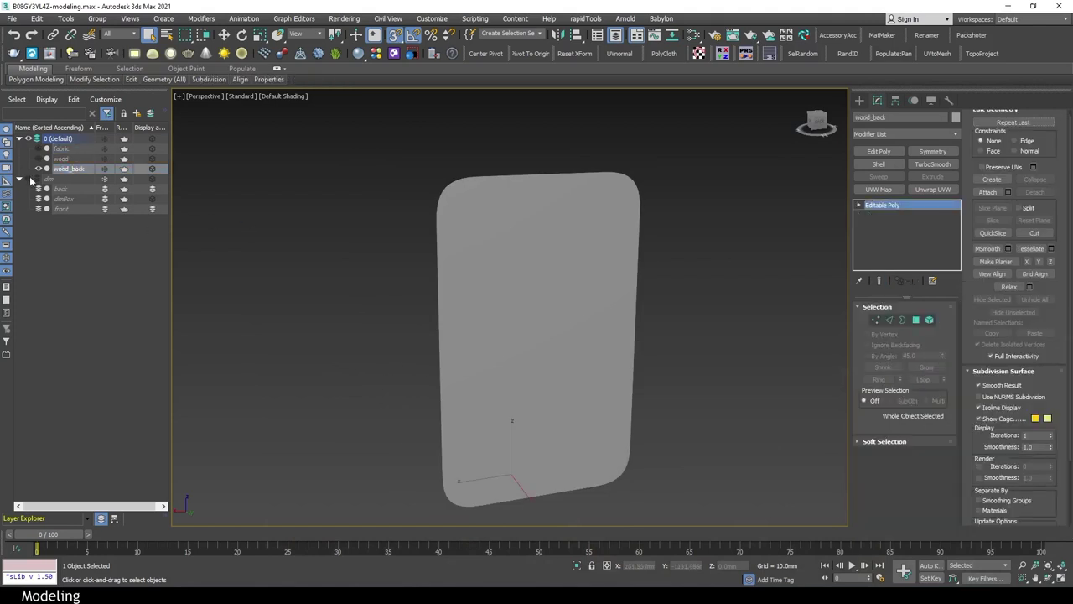
{"action": "left_click", "coordinate": [30, 180]}
{"action": "key", "text": "alt+w"}
{"action": "key", "text": "alt+w"}
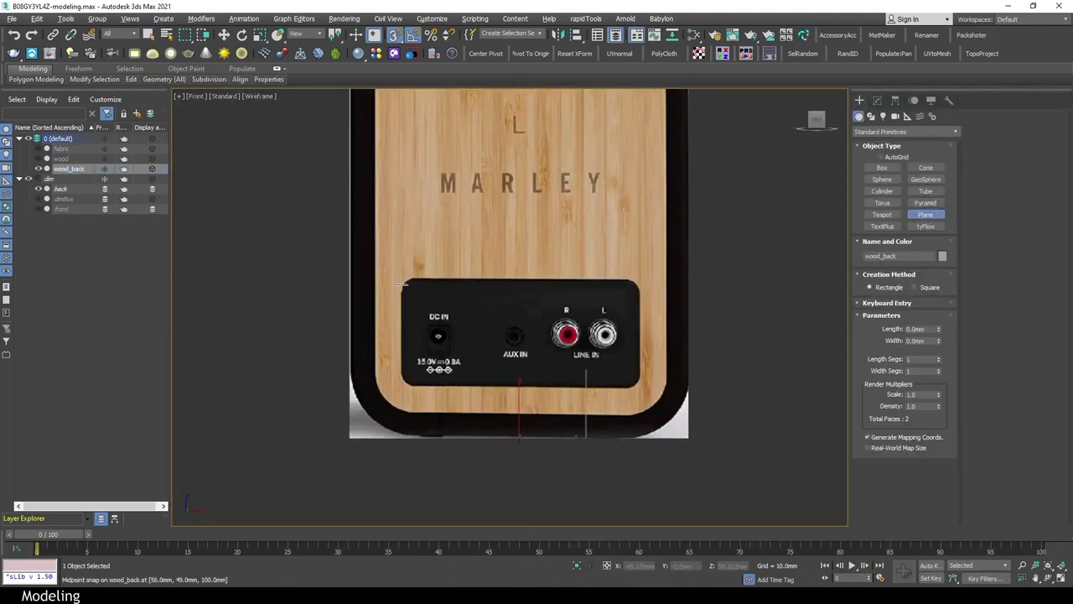
{"action": "left_click_drag", "start_coordinate": [402, 285], "coordinate": [638, 387]}
In the back view, flip the back reference texture horizontally and shift its gizmo to line up
{"action": "left_click", "coordinate": [195, 95]}
{"action": "left_click", "coordinate": [225, 180]}
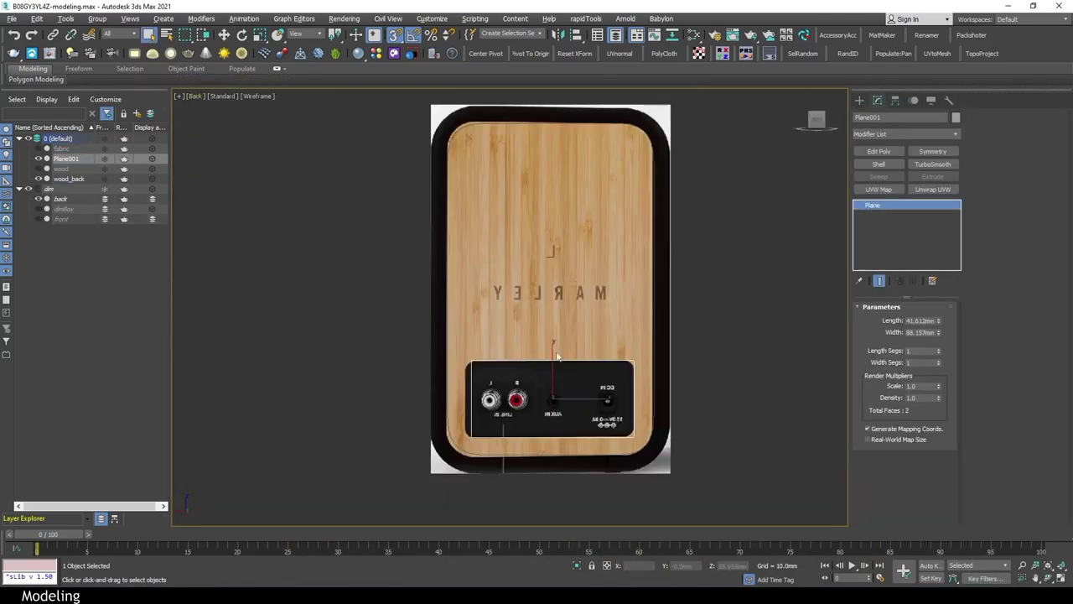
{"action": "key", "text": "alt+w"}
{"action": "key", "text": "alt+w"}
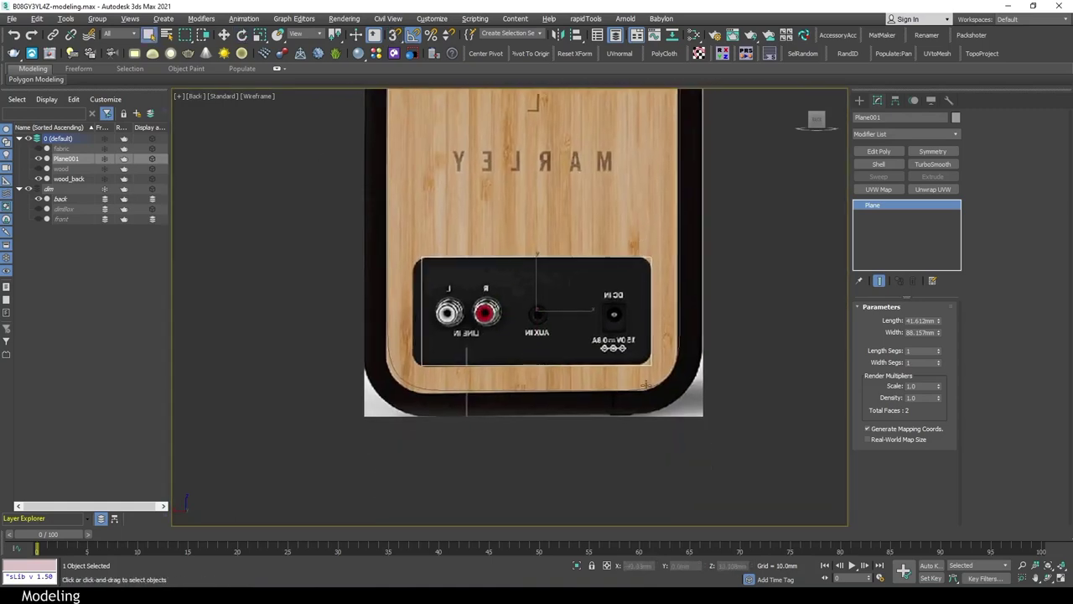
{"action": "key", "text": "w"}
{"action": "scroll", "coordinate": [533, 311], "scroll_direction": "down", "scroll_amount": 3}
{"action": "left_click", "coordinate": [60, 198]}
{"action": "scroll", "coordinate": [919, 405], "scroll_direction": "down", "scroll_amount": 3}
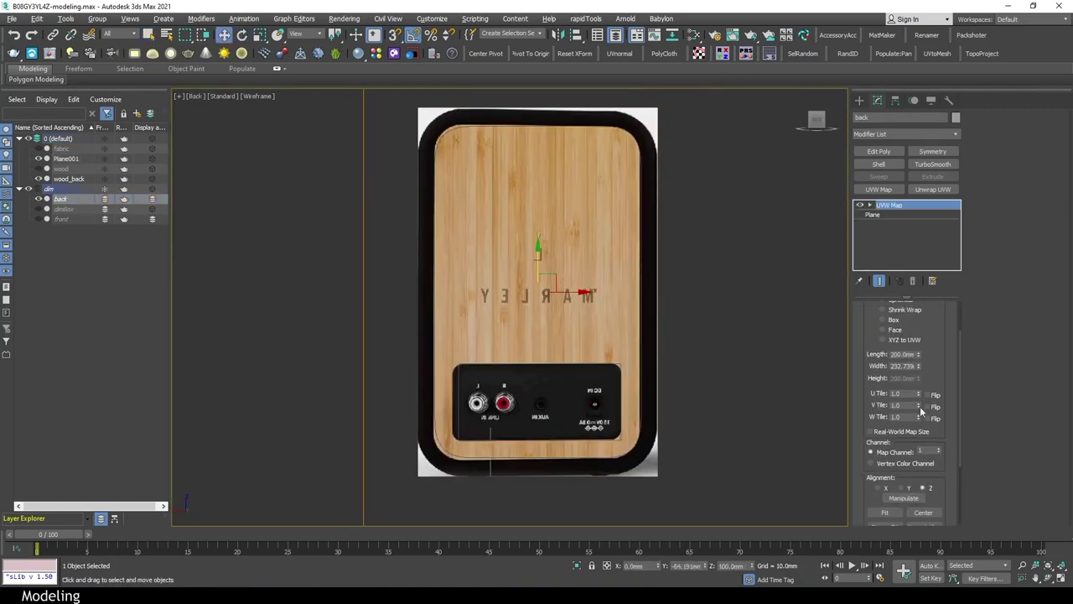
{"action": "left_click", "coordinate": [927, 394]}
{"action": "key", "text": "1"}
{"action": "left_click_drag", "start_coordinate": [786, 311], "coordinate": [444, 311]}
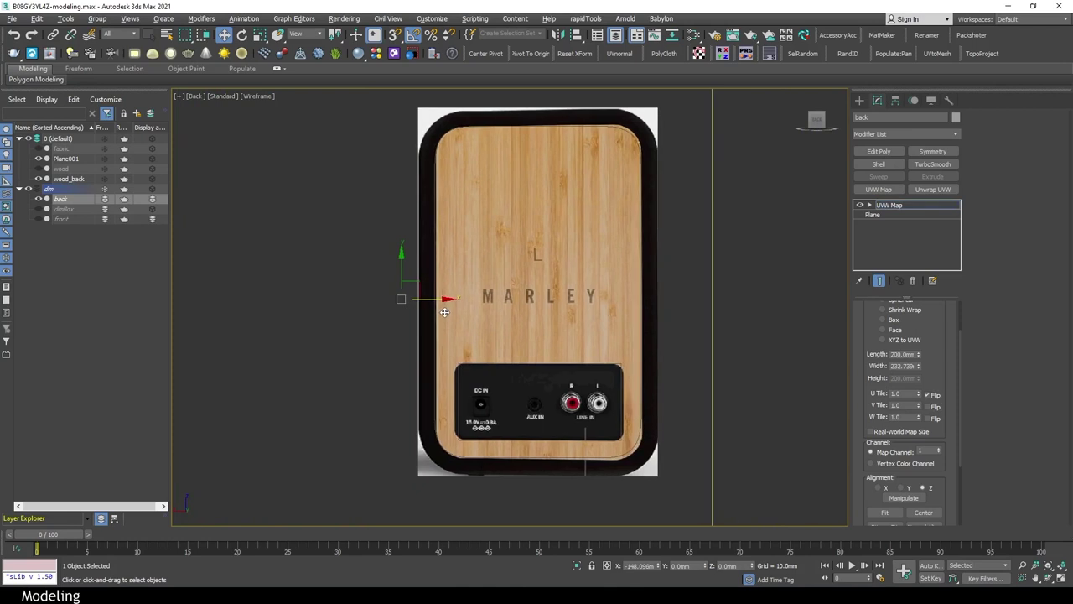
{"action": "key", "text": "F12"}
{"action": "left_click", "coordinate": [787, 237]}
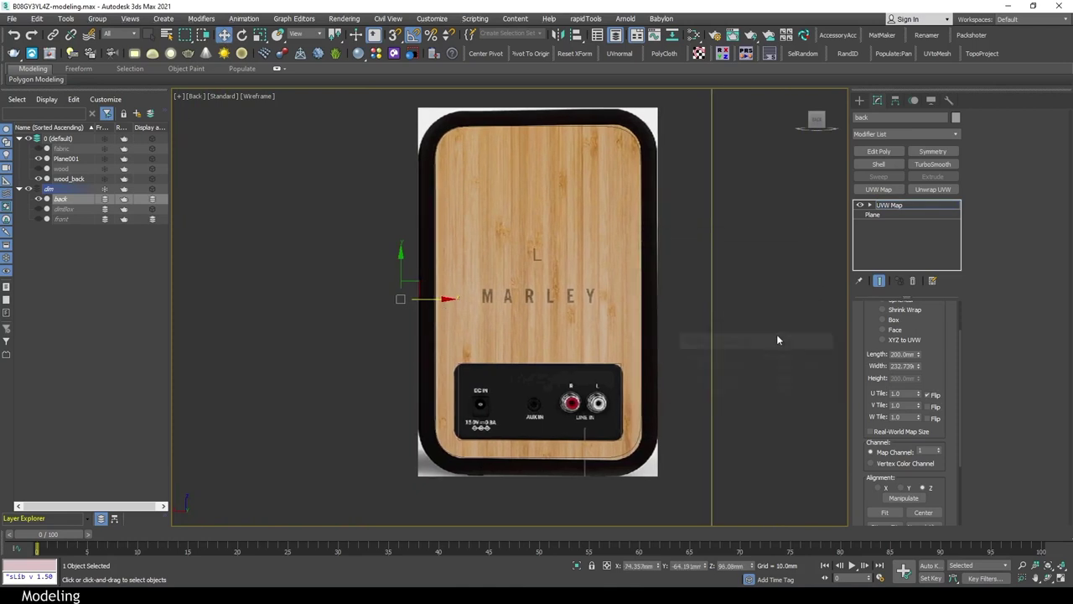
Set the connector plane's Length to 42 mm
{"action": "left_click", "coordinate": [587, 419]}
{"action": "key", "text": "z"}
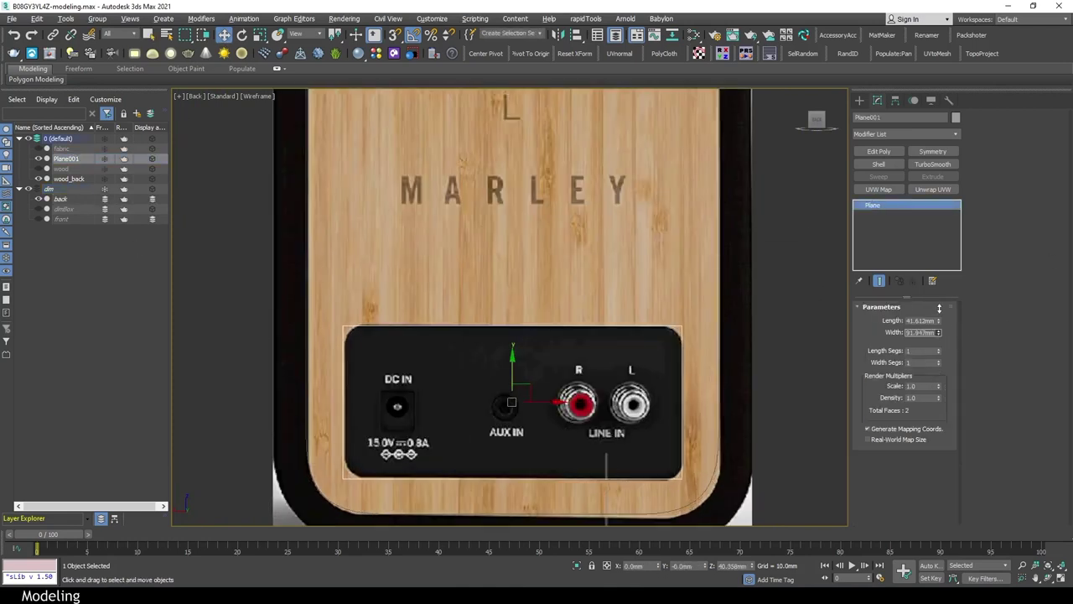
{"action": "left_click_drag", "start_coordinate": [939, 322], "coordinate": [941, 317]}
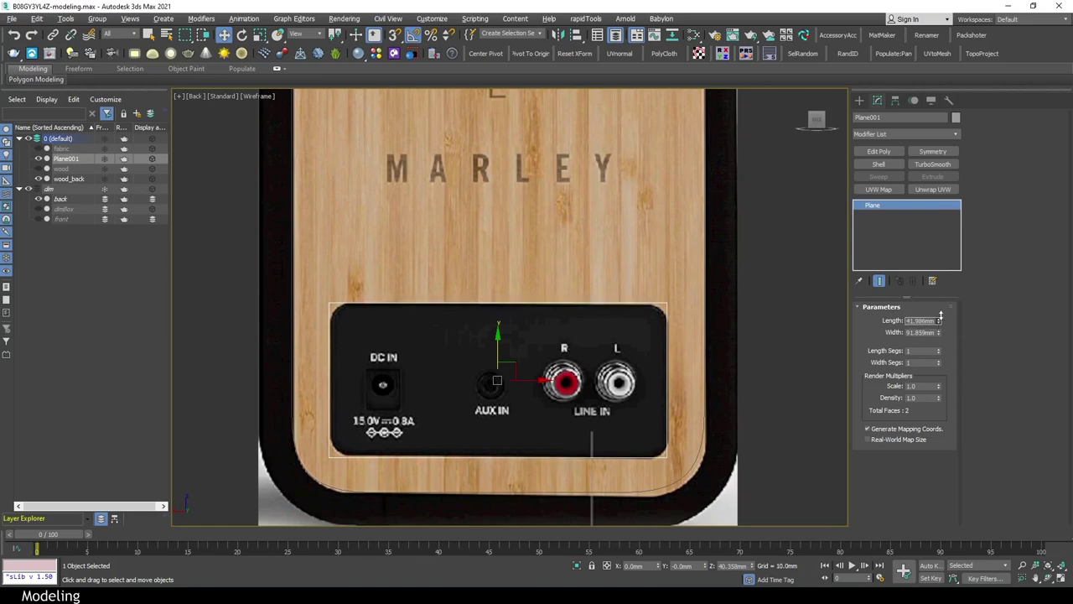
{"action": "scroll", "coordinate": [527, 340], "scroll_direction": "up", "scroll_amount": 2}
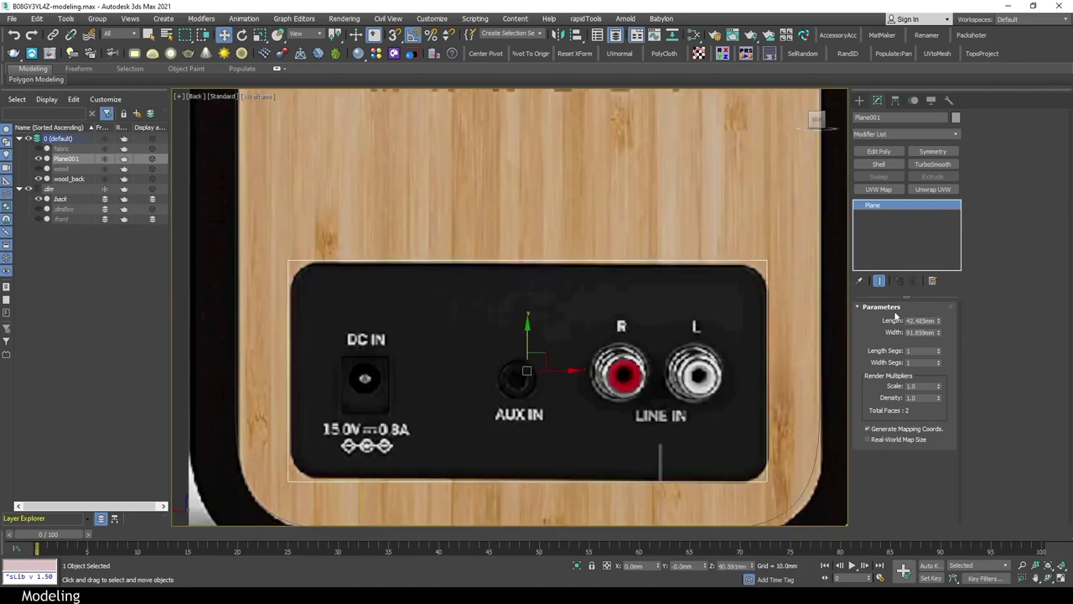
{"action": "double_click", "coordinate": [923, 321]}
{"action": "type", "text": "42"}
{"action": "key", "text": "Return"}
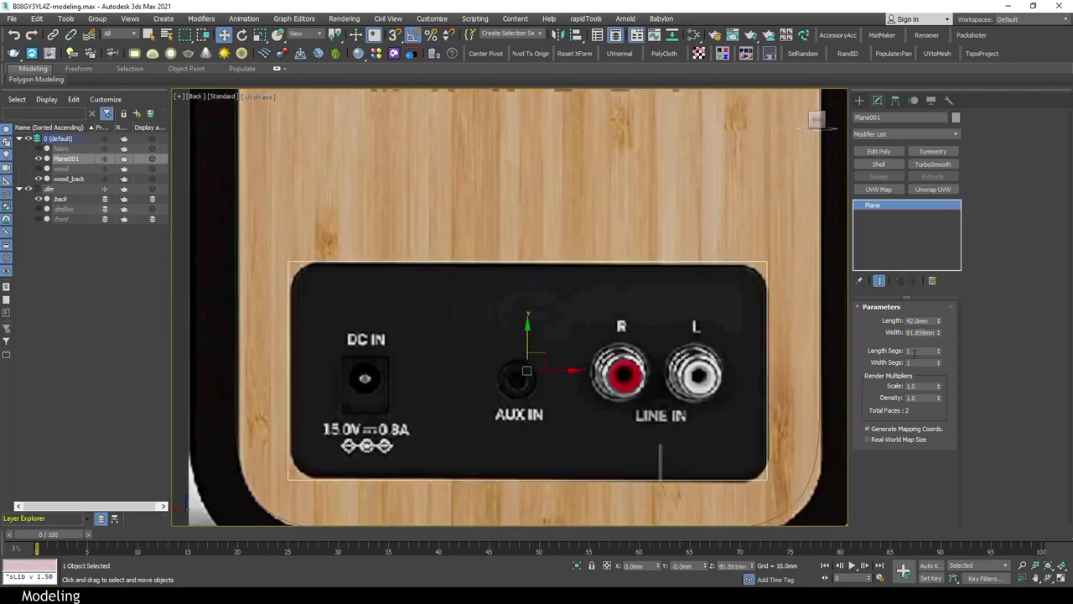
Add Edit Poly to the plane, chamfer its corner vertices, then consult the spec and a calculator
{"action": "left_click", "coordinate": [879, 151]}
{"action": "key", "text": "1"}
{"action": "left_click", "coordinate": [743, 253]}
{"action": "key", "text": "ctrl+shift+c"}
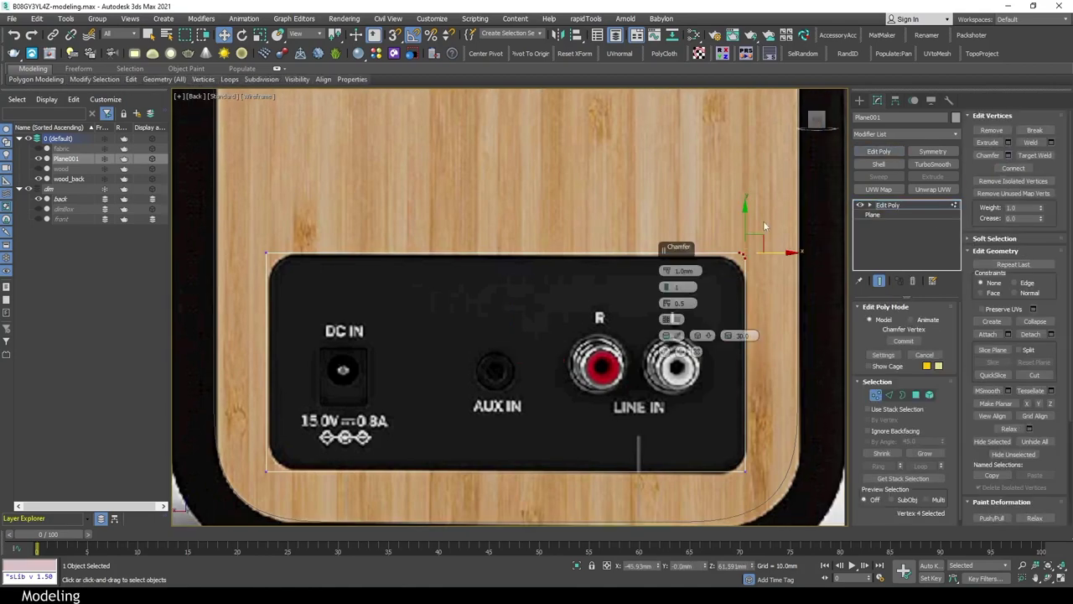
{"action": "left_click_drag", "start_coordinate": [675, 246], "coordinate": [553, 206]}
{"action": "left_click_drag", "start_coordinate": [558, 230], "coordinate": [533, 131]}
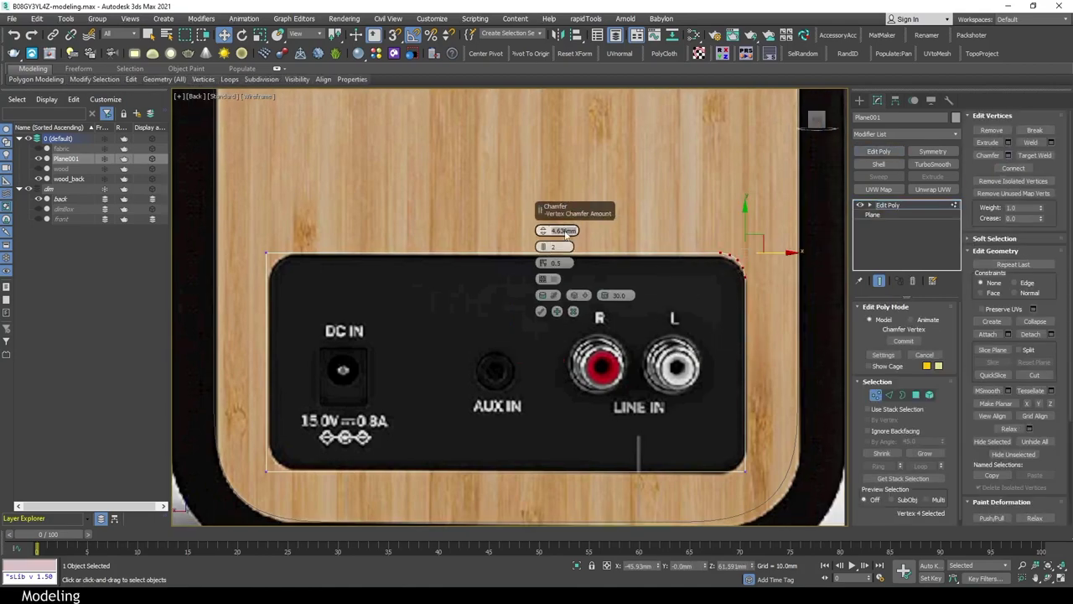
{"action": "key", "text": "alt+Tab"}
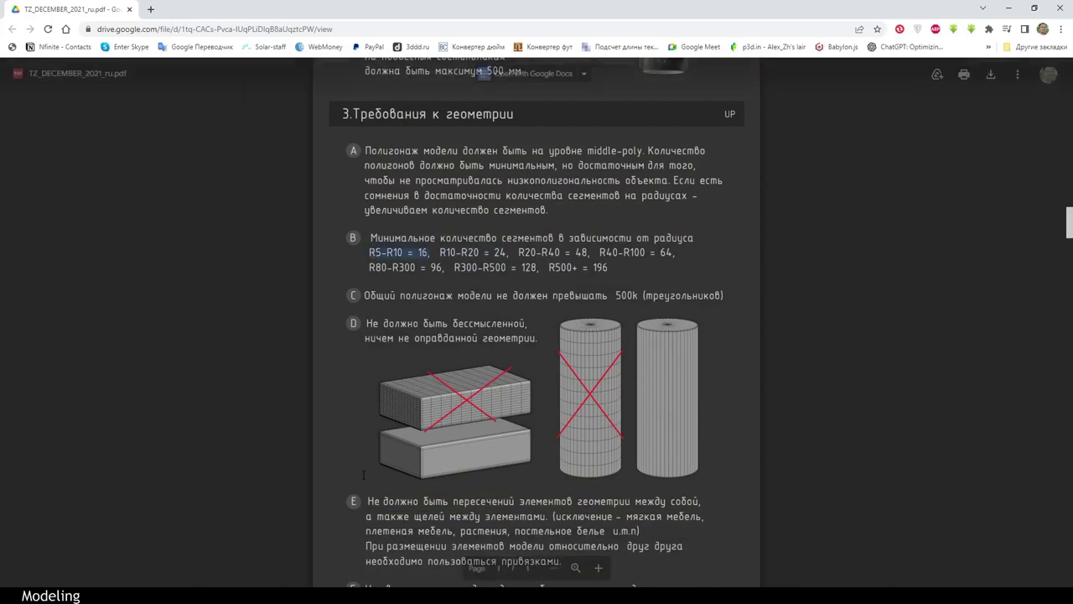
{"action": "key", "text": "super"}
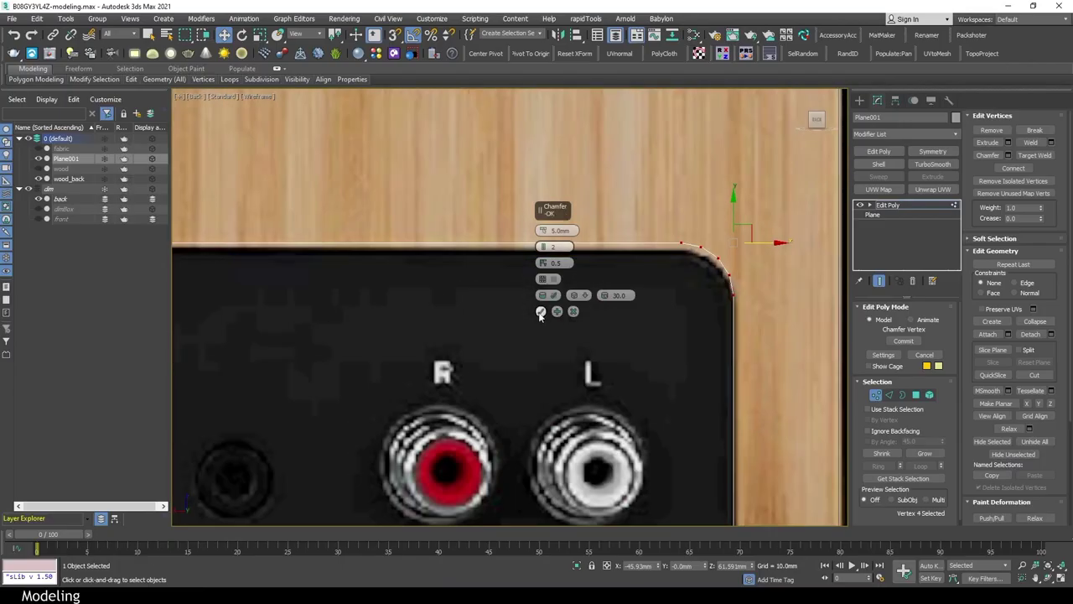
Confirm the rounded corner chamfer and hide the reference images
{"action": "left_click", "coordinate": [541, 312]}
{"action": "scroll", "coordinate": [676, 325], "scroll_direction": "down", "scroll_amount": 5}
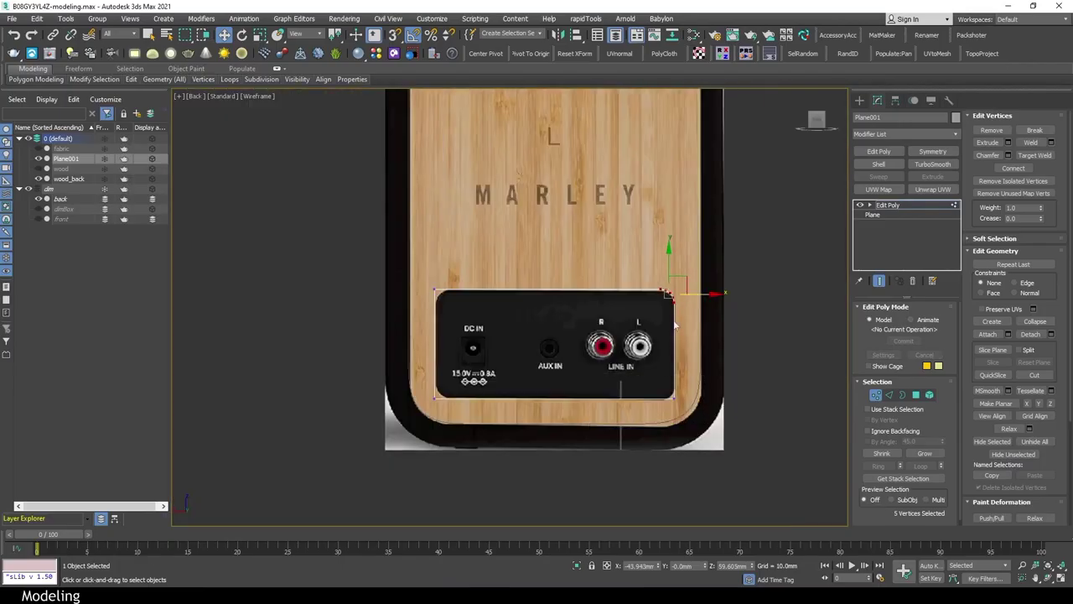
{"action": "key", "text": "1"}
{"action": "scroll", "coordinate": [656, 310], "scroll_direction": "up", "scroll_amount": 3}
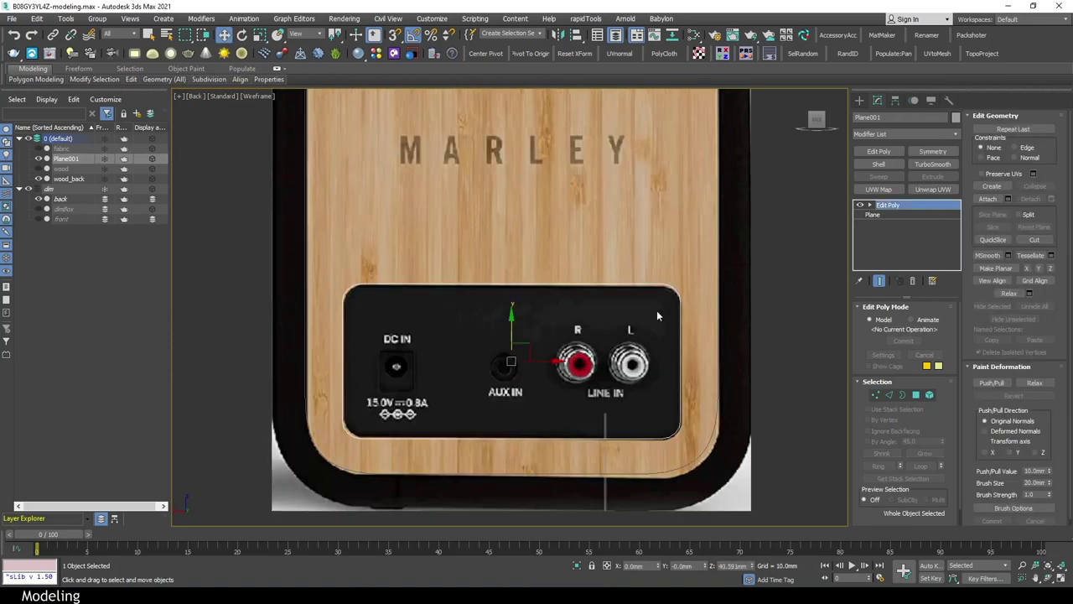
{"action": "key", "text": "alt+q"}
{"action": "middle_click_drag", "start_coordinate": [297, 199], "coordinate": [536, 302], "text": "alt"}
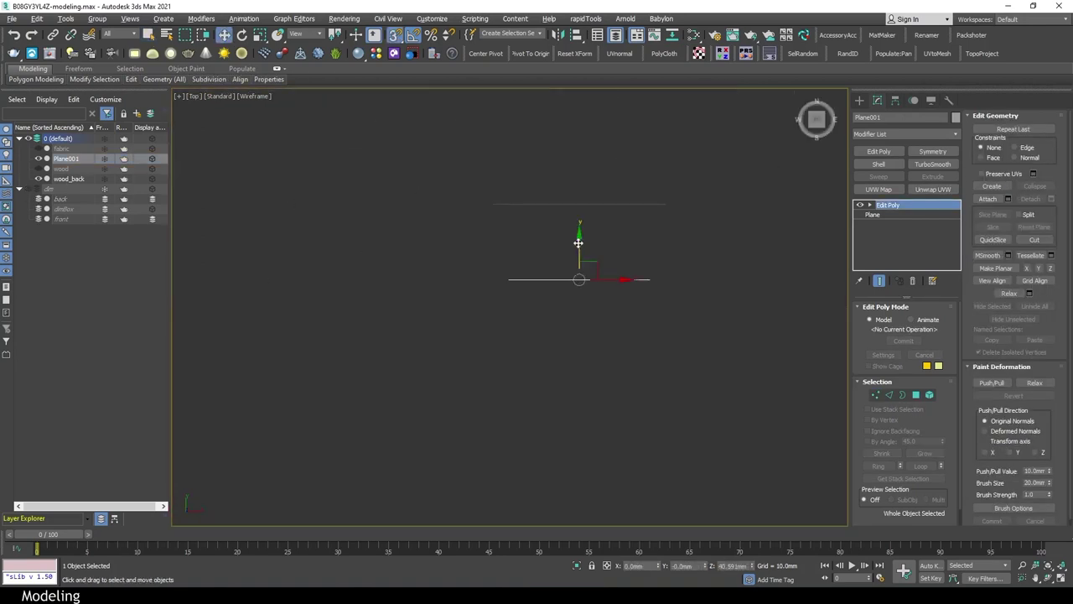
{"action": "key", "text": "p"}
{"action": "mouse_move", "coordinate": [670, 407]}
{"action": "middle_mouse_down", "text": "alt"}
{"action": "mouse_move", "coordinate": [640, 172]}
{"action": "mouse_move", "coordinate": [612, 187]}
{"action": "middle_mouse_up", "text": "alt"}
Select the connector plate and hide the wood back panel
{"action": "left_click", "coordinate": [619, 243]}
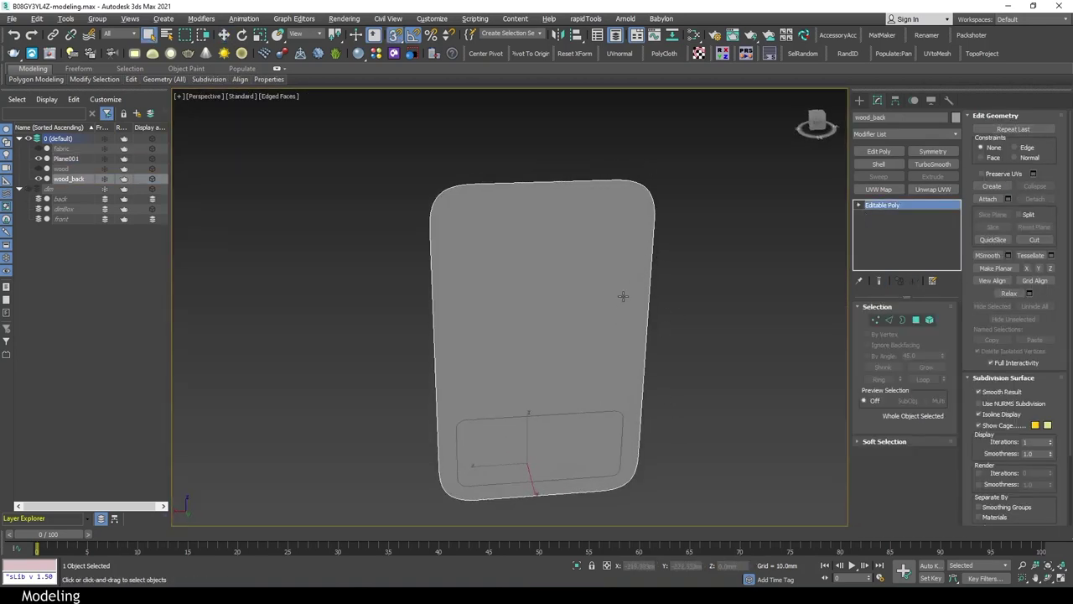
{"action": "key", "text": "k"}
{"action": "scroll", "coordinate": [624, 308], "scroll_direction": "down", "scroll_amount": 2}
{"action": "middle_click_drag", "start_coordinate": [623, 316], "coordinate": [624, 342]}
{"action": "left_click", "coordinate": [627, 345]}
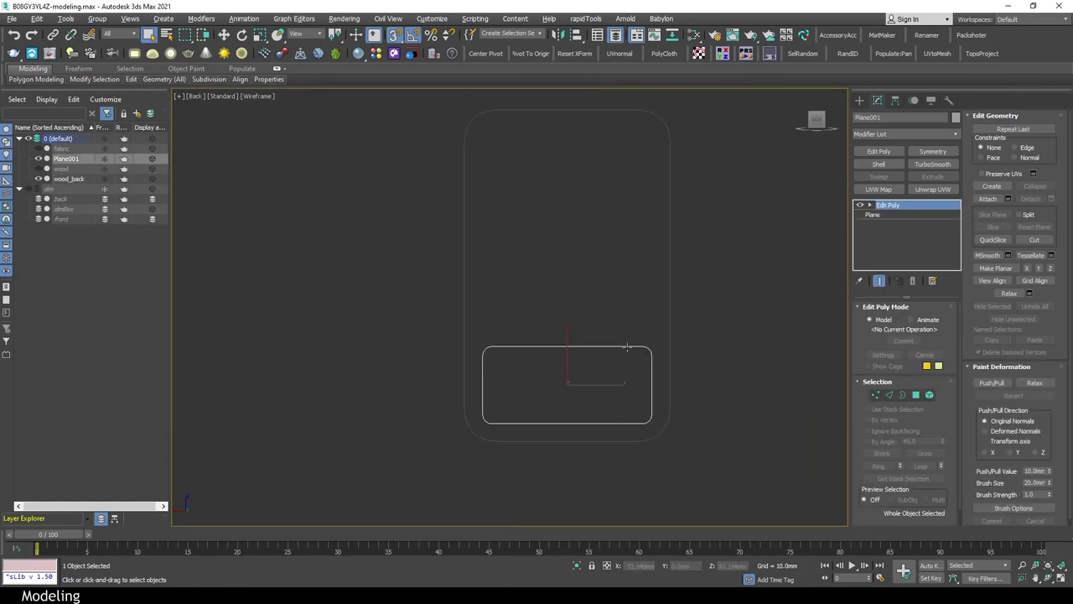
{"action": "key", "text": "p"}
{"action": "mouse_move", "coordinate": [665, 458]}
{"action": "middle_mouse_down", "text": "alt"}
{"action": "mouse_move", "coordinate": [696, 333]}
{"action": "mouse_move", "coordinate": [700, 382]}
{"action": "middle_mouse_up", "text": "alt"}
{"action": "left_click", "coordinate": [65, 179]}
{"action": "left_click", "coordinate": [65, 159]}
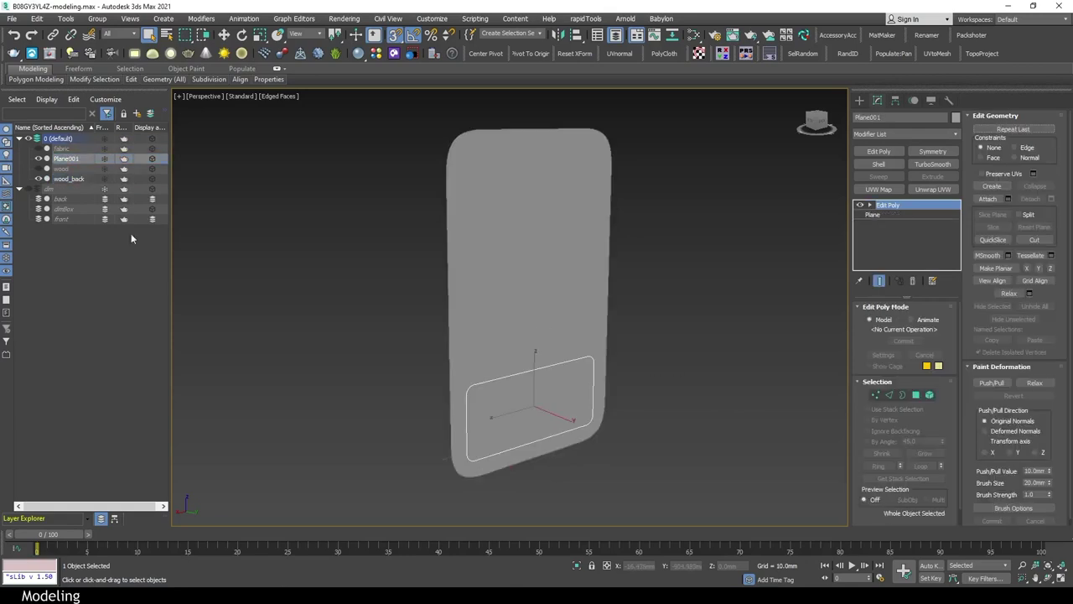
{"action": "key", "text": "2"}
{"action": "key", "text": "alt+q"}
Connect two new edges near the plate ends and snap the selected edge up to the top line
{"action": "key", "text": "k"}
{"action": "left_click", "coordinate": [1051, 182]}
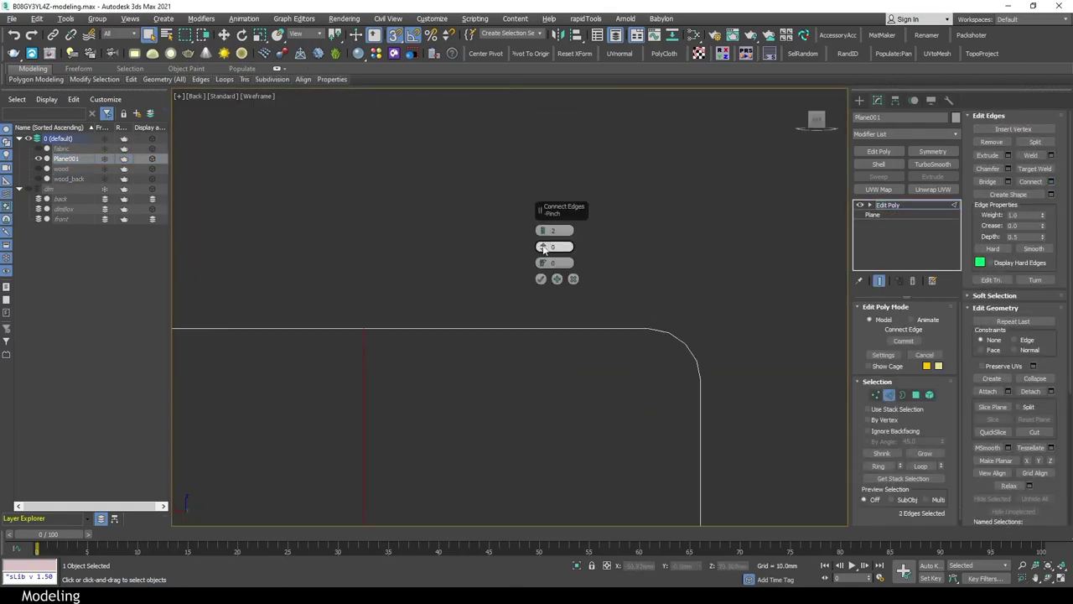
{"action": "scroll", "coordinate": [573, 257], "scroll_direction": "down", "scroll_amount": 5}
{"action": "left_click", "coordinate": [1050, 182]}
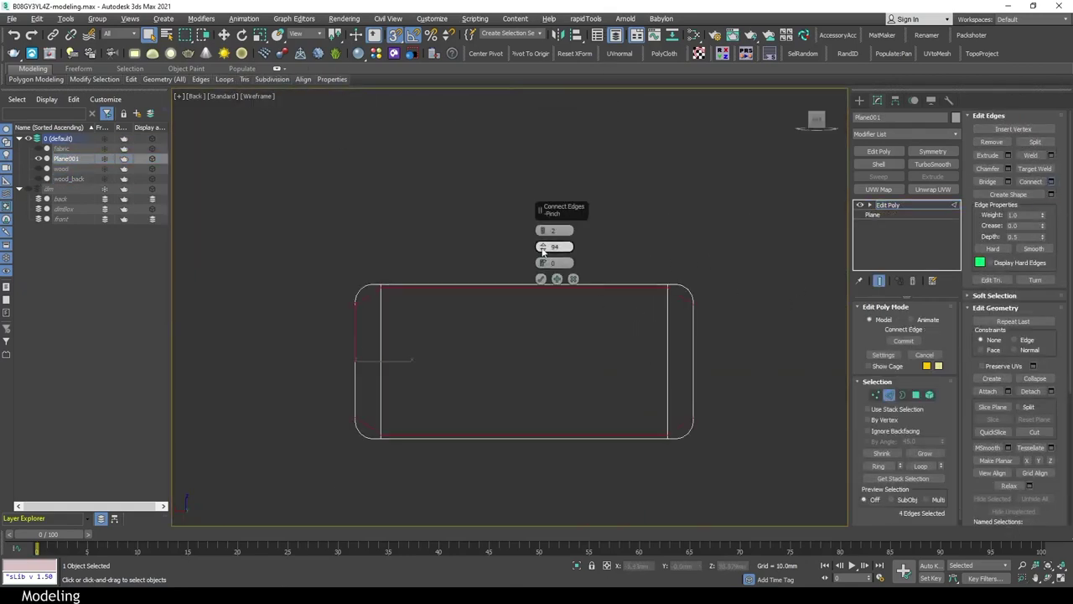
{"action": "scroll", "coordinate": [587, 335], "scroll_direction": "up", "scroll_amount": 5}
{"action": "left_click_drag", "start_coordinate": [528, 248], "coordinate": [542, 248]}
{"action": "left_click", "coordinate": [542, 279]}
{"action": "scroll", "coordinate": [704, 253], "scroll_direction": "down", "scroll_amount": 3}
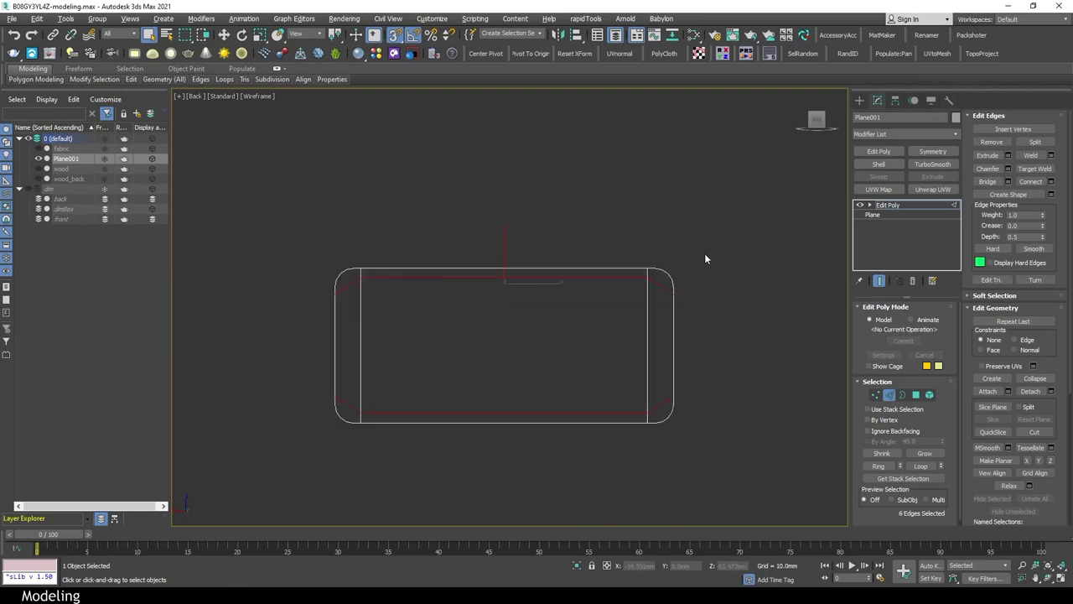
{"action": "scroll", "coordinate": [483, 280], "scroll_direction": "up", "scroll_amount": 2}
{"action": "key", "text": "w"}
{"action": "left_click", "coordinate": [445, 293]}
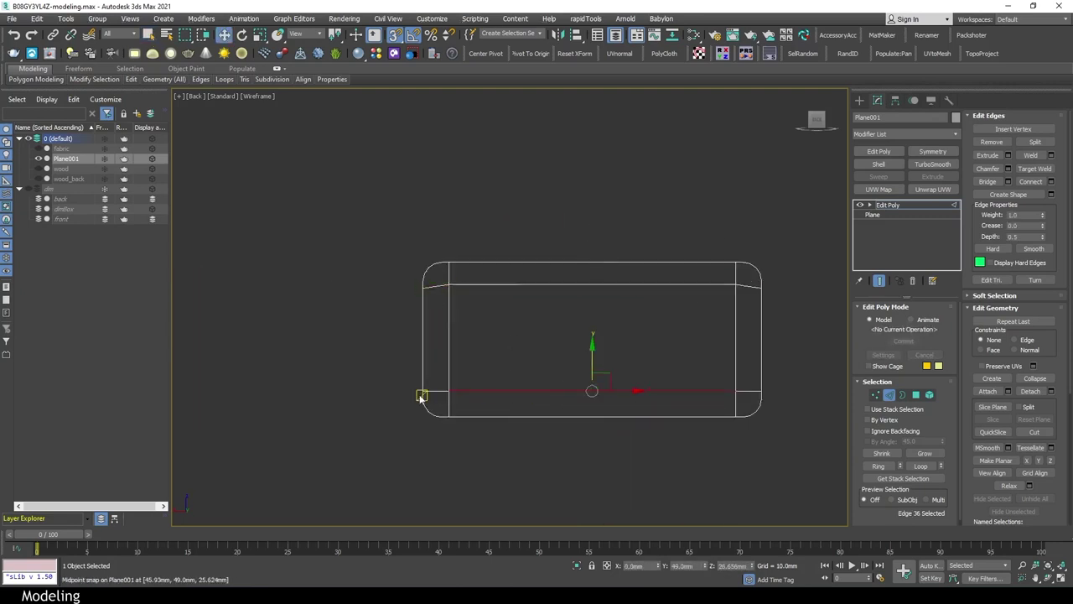
{"action": "left_click_drag", "start_coordinate": [422, 397], "coordinate": [422, 285]}
Inset the plate's selected corner faces
{"action": "key", "text": "4"}
{"action": "key", "text": "p"}
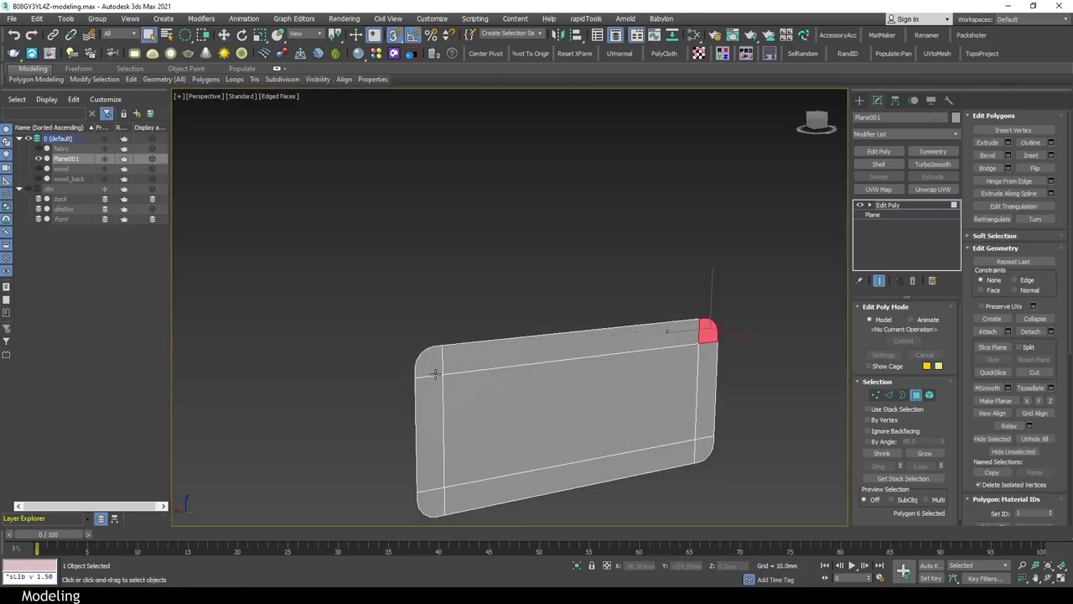
{"action": "middle_click_drag", "start_coordinate": [704, 447], "coordinate": [822, 255], "text": "alt"}
{"action": "key", "text": "shift+ctrl+i"}
{"action": "left_click", "coordinate": [540, 265]}
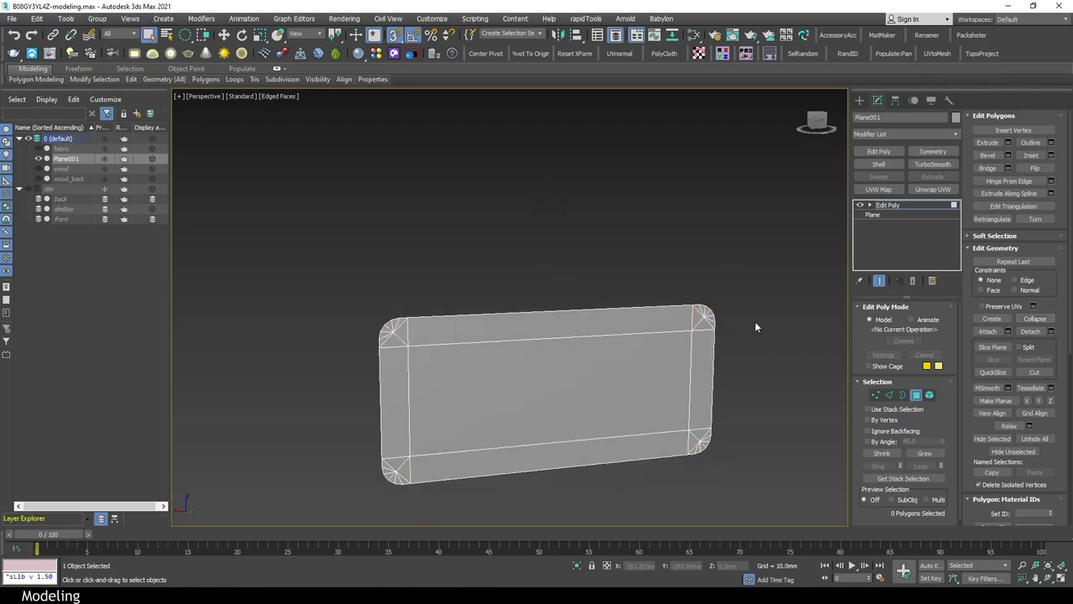
Weld the stray corner vertices together and reveal the wood back panel behind the plate
{"action": "key", "text": "1"}
{"action": "scroll", "coordinate": [690, 327], "scroll_direction": "up", "scroll_amount": 3}
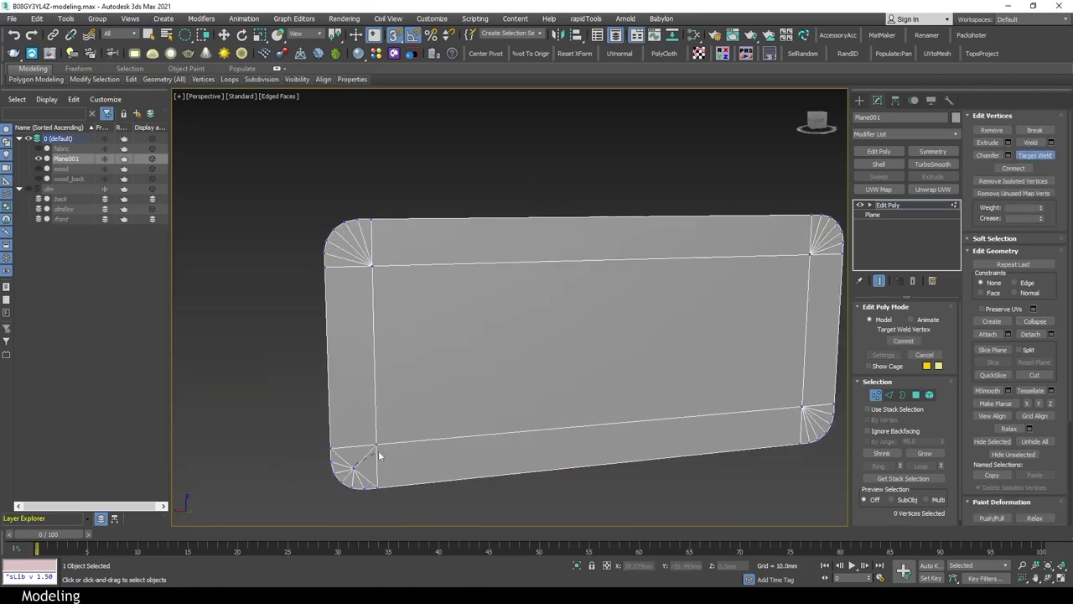
{"action": "scroll", "coordinate": [379, 455], "scroll_direction": "down", "scroll_amount": 2}
{"action": "key", "text": "3"}
{"action": "left_click", "coordinate": [503, 277]}
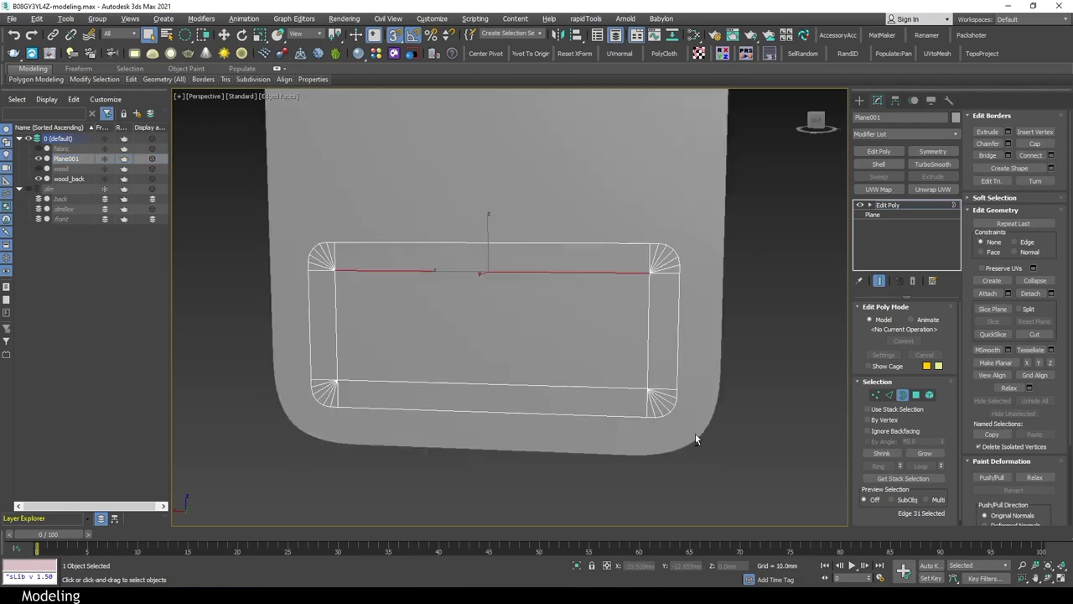
{"action": "key", "text": "2"}
{"action": "scroll", "coordinate": [673, 386], "scroll_direction": "up", "scroll_amount": 2}
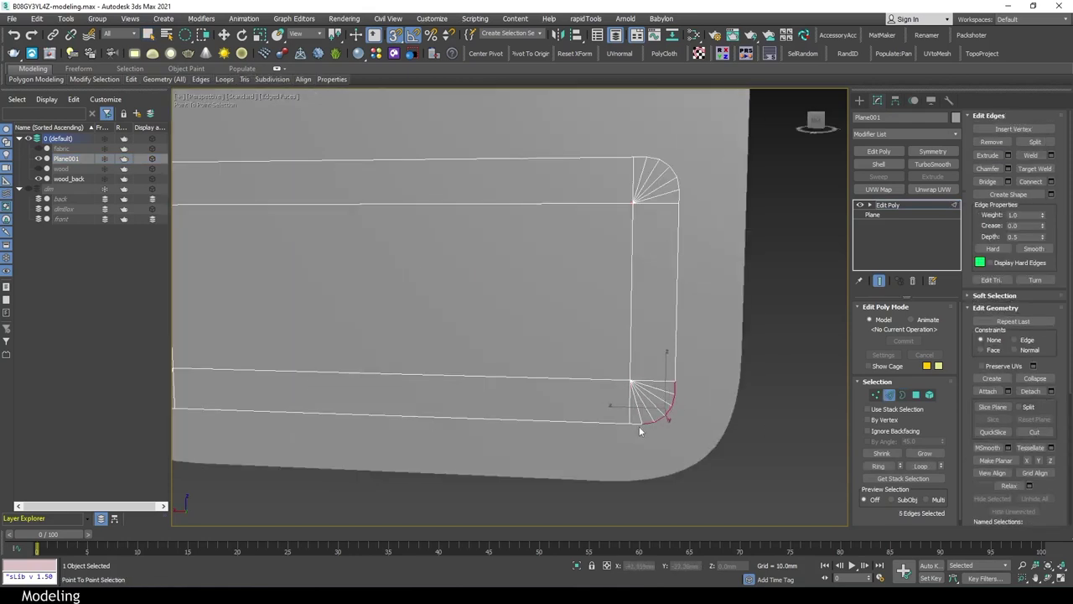
Select all of the connector plate's faces and inset them by 0.5mm
{"action": "left_click", "coordinate": [716, 463]}
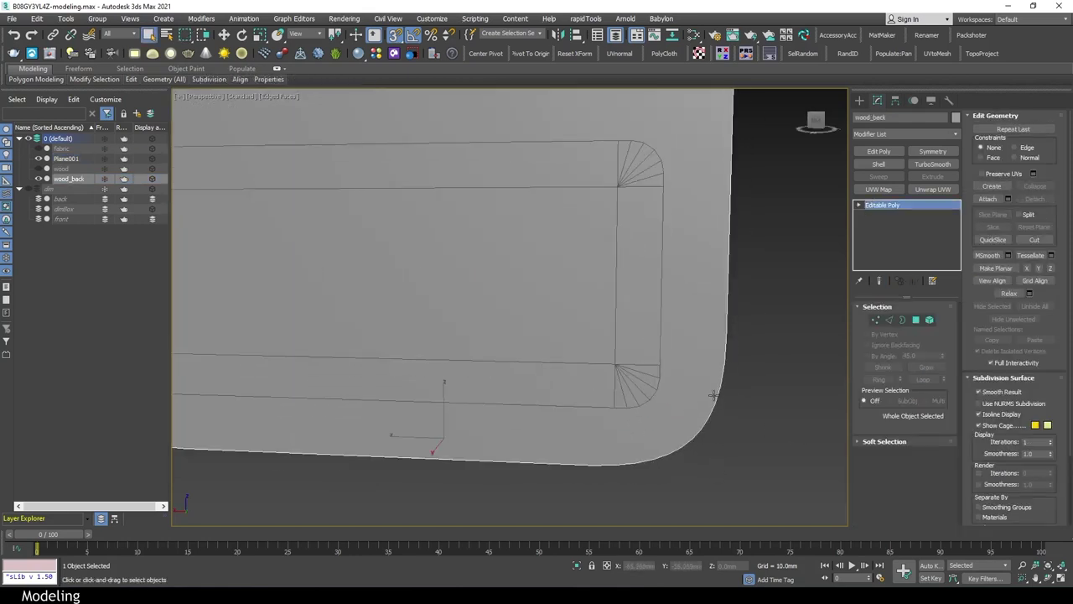
{"action": "left_click", "coordinate": [723, 377]}
{"action": "scroll", "coordinate": [722, 377], "scroll_direction": "up", "scroll_amount": 2}
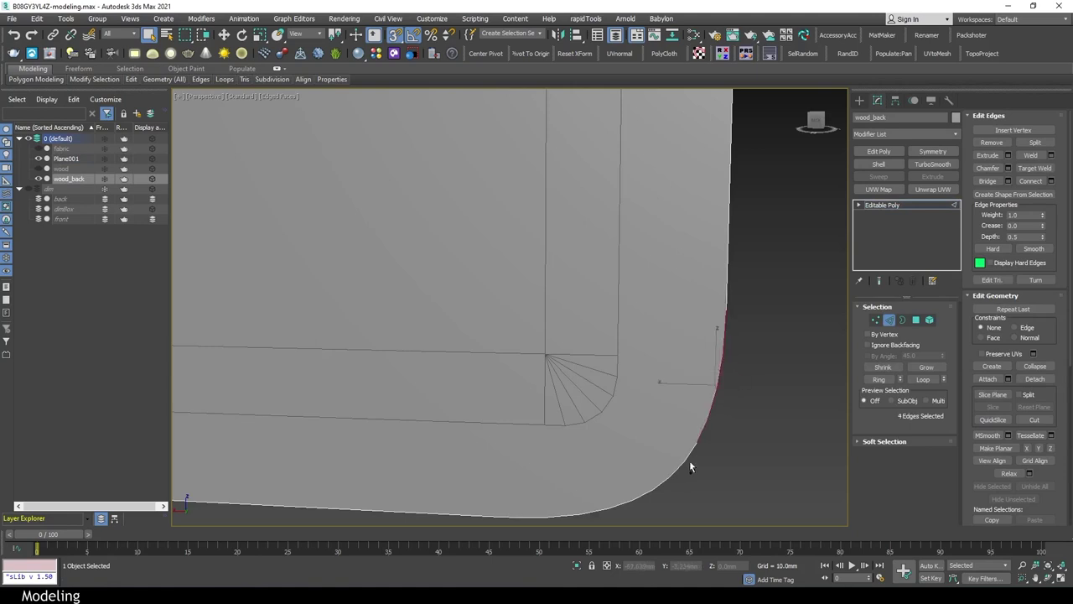
{"action": "key", "text": "1"}
{"action": "key", "text": "k"}
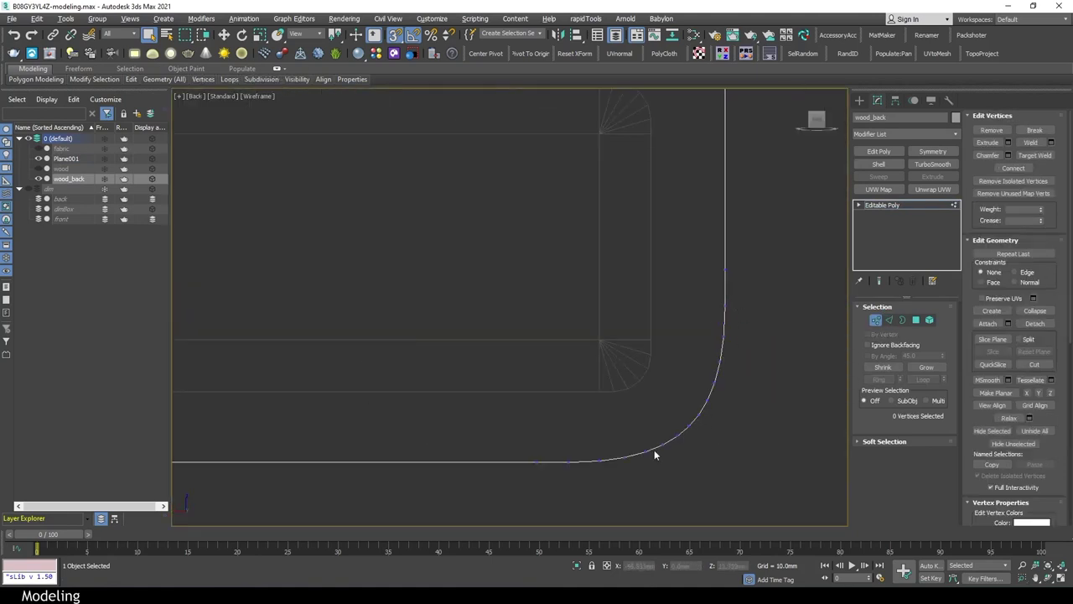
{"action": "scroll", "coordinate": [753, 345], "scroll_direction": "down", "scroll_amount": 3}
{"action": "key", "text": "alt+w"}
{"action": "key", "text": "alt+w"}
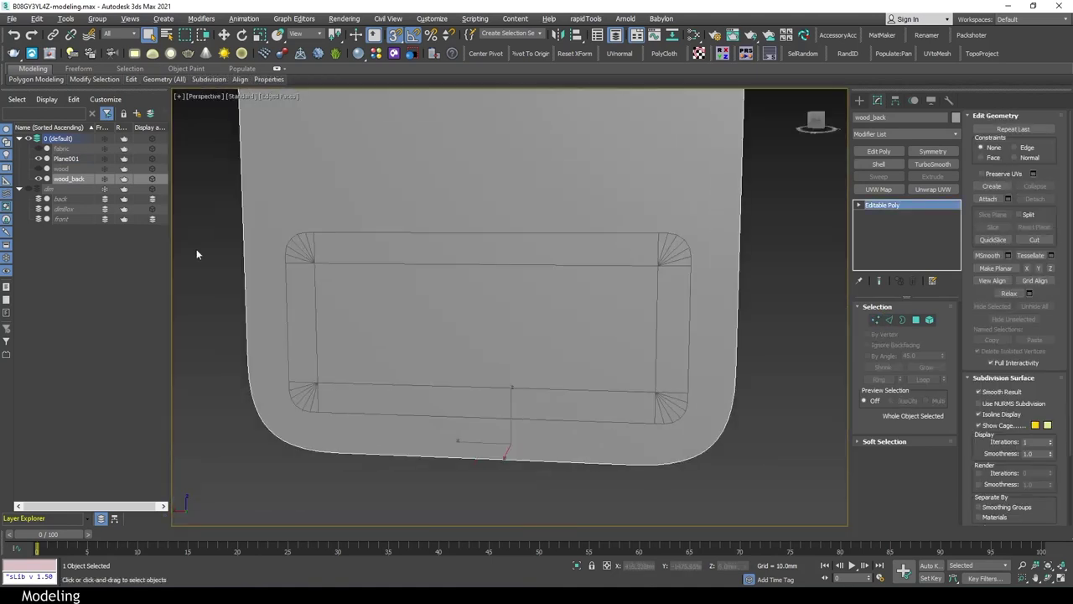
{"action": "left_click", "coordinate": [588, 224]}
{"action": "key", "text": "4"}
{"action": "key", "text": "ctrl+a"}
{"action": "left_click", "coordinate": [1050, 143]}
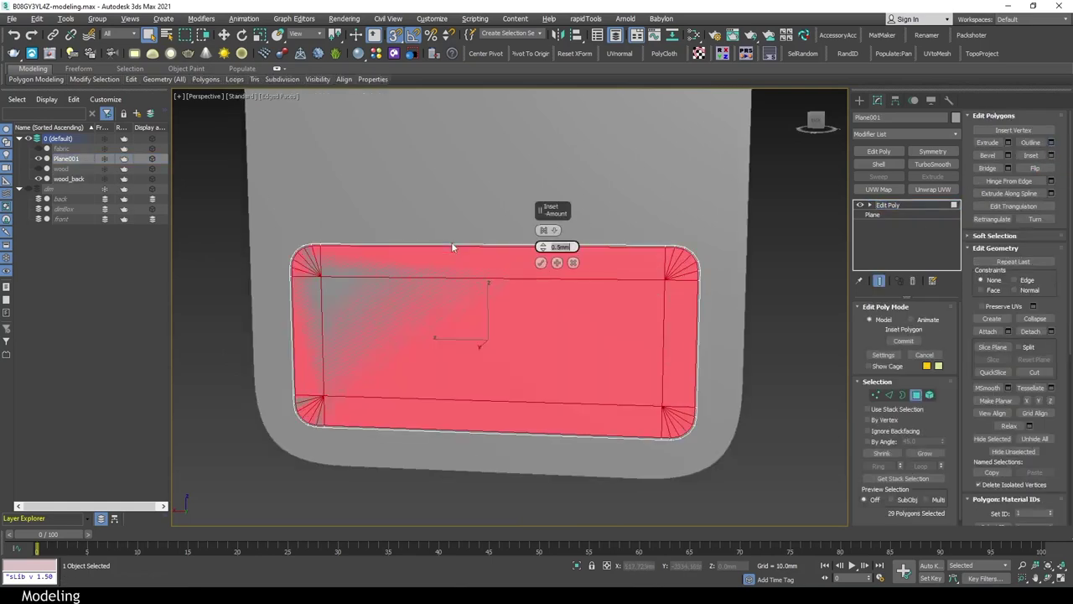
{"action": "left_click", "coordinate": [541, 246]}
Switch to a Back wireframe view centred on the connector area of the reference image
{"action": "middle_click_drag", "start_coordinate": [786, 290], "coordinate": [768, 333]}
{"action": "left_click", "coordinate": [706, 319]}
{"action": "scroll", "coordinate": [706, 319], "scroll_direction": "down", "scroll_amount": 2}
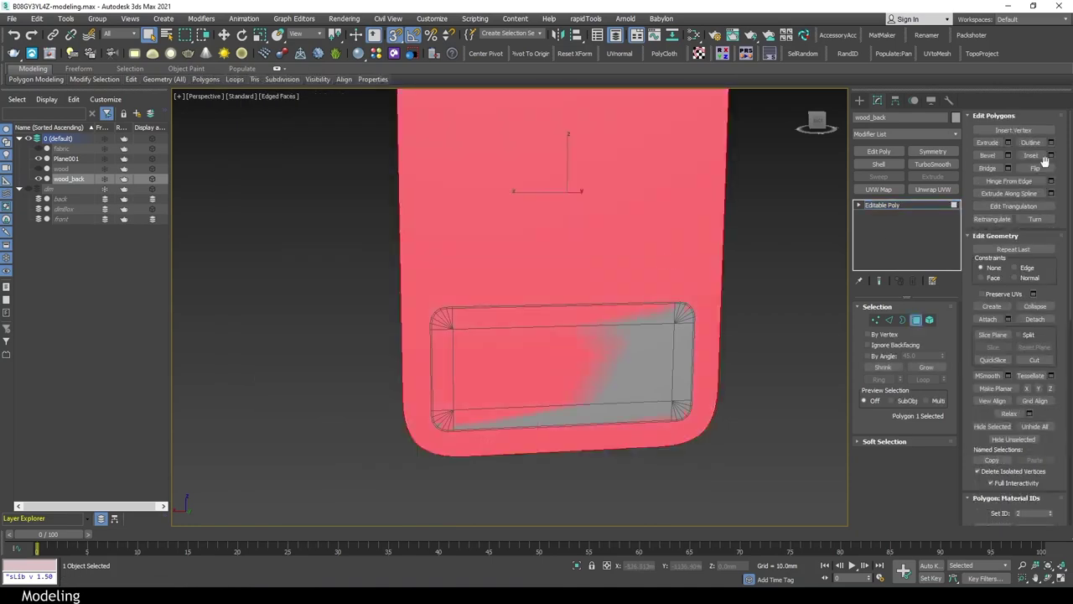
{"action": "left_click", "coordinate": [541, 260]}
{"action": "scroll", "coordinate": [749, 374], "scroll_direction": "down", "scroll_amount": 3}
{"action": "middle_click_drag", "start_coordinate": [748, 373], "coordinate": [763, 390], "text": "alt"}
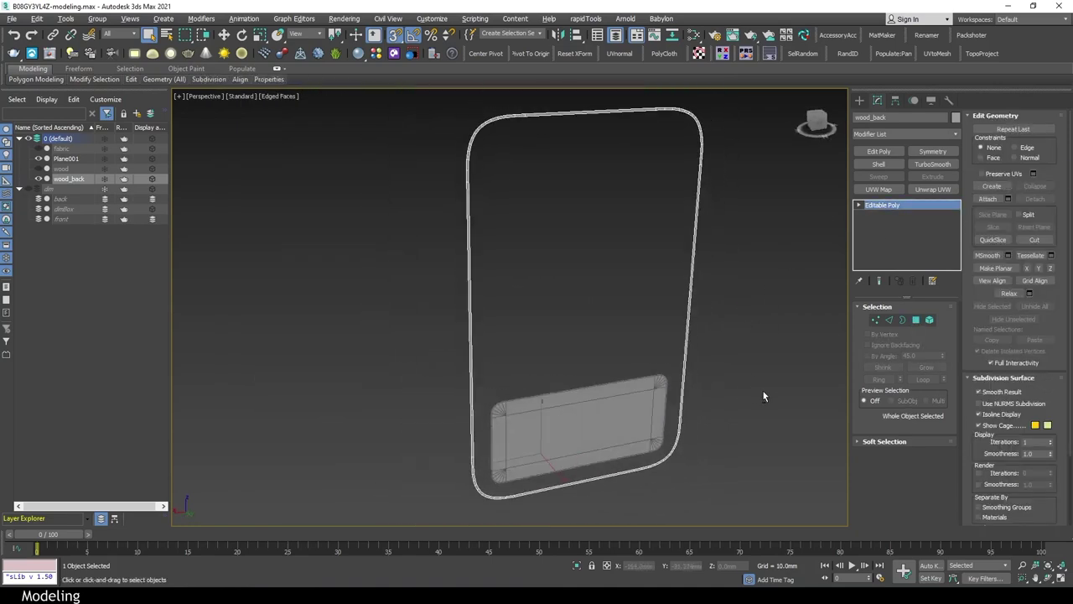
{"action": "left_click", "coordinate": [587, 431]}
{"action": "key", "text": "k"}
{"action": "key", "text": "F3"}
{"action": "key", "text": "z"}
{"action": "middle_click_drag", "start_coordinate": [535, 291], "coordinate": [633, 309]}
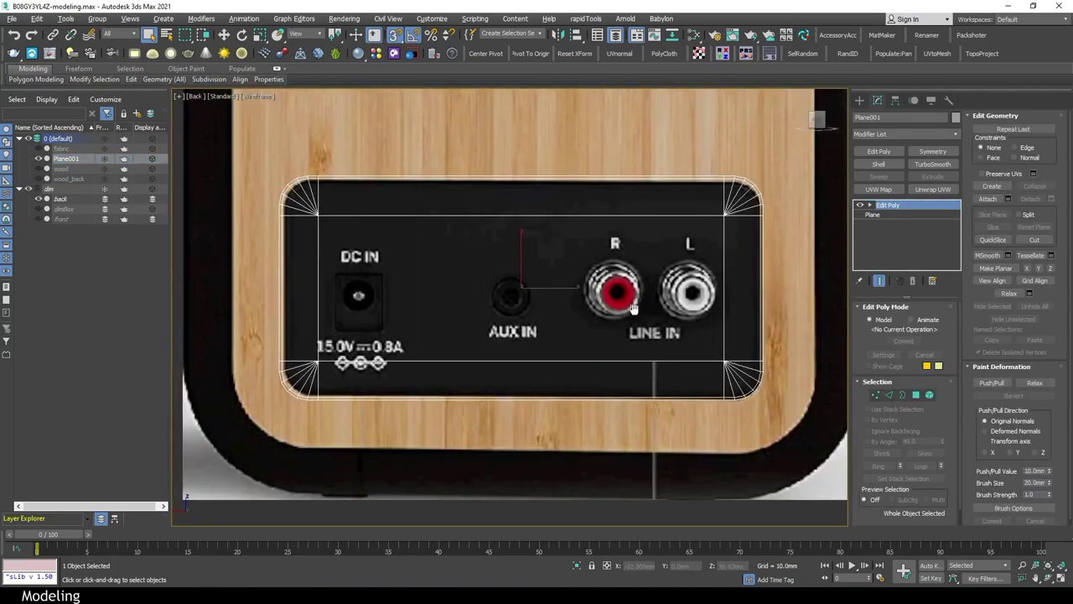
Draw an NGon over the AUX IN jack and set it to 16 sides
{"action": "left_click", "coordinate": [859, 100]}
{"action": "left_click", "coordinate": [871, 115]}
{"action": "left_click", "coordinate": [882, 212]}
{"action": "left_click_drag", "start_coordinate": [510, 296], "coordinate": [528, 298]}
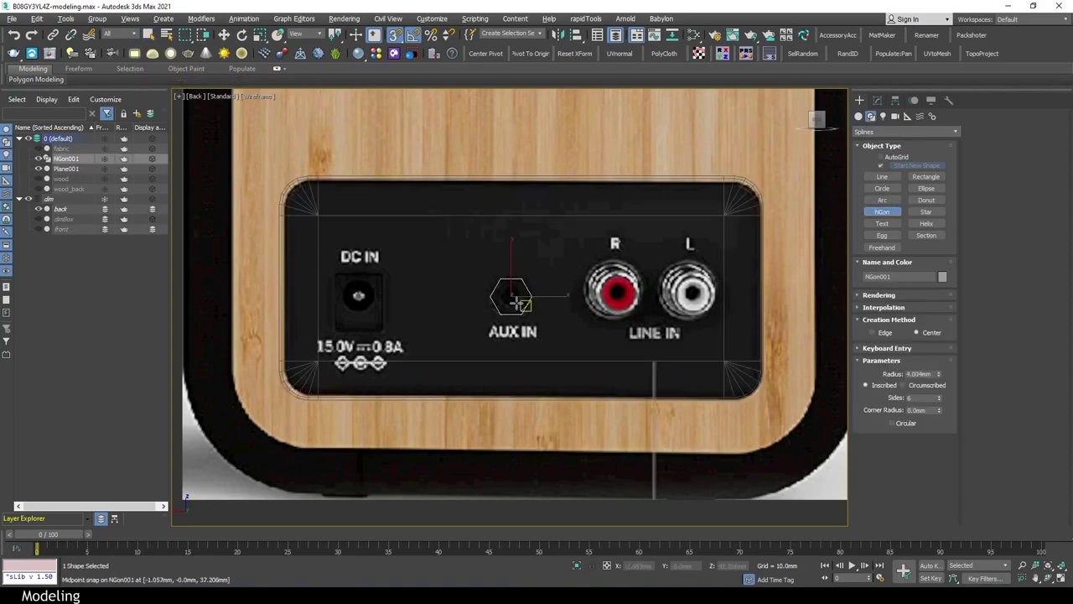
{"action": "scroll", "coordinate": [517, 302], "scroll_direction": "up", "scroll_amount": 3}
{"action": "middle_click_drag", "start_coordinate": [731, 321], "coordinate": [712, 303]}
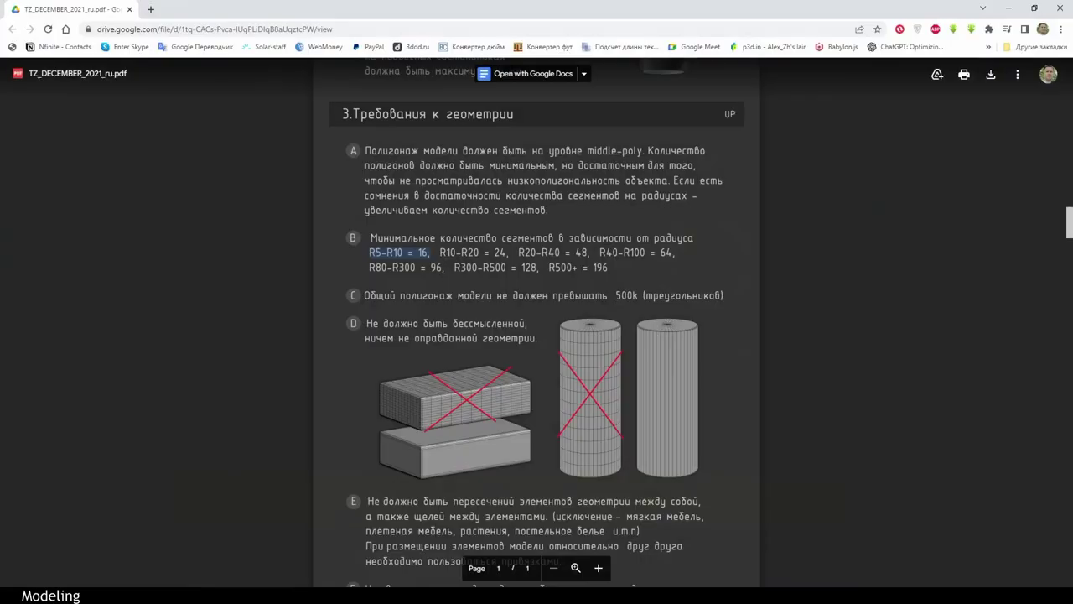
{"action": "double_click", "coordinate": [922, 397]}
{"action": "type", "text": "16"}
{"action": "key", "text": "Return"}
Add an Edit Poly modifier to the AUX IN circle and inset its face
{"action": "key", "text": "w"}
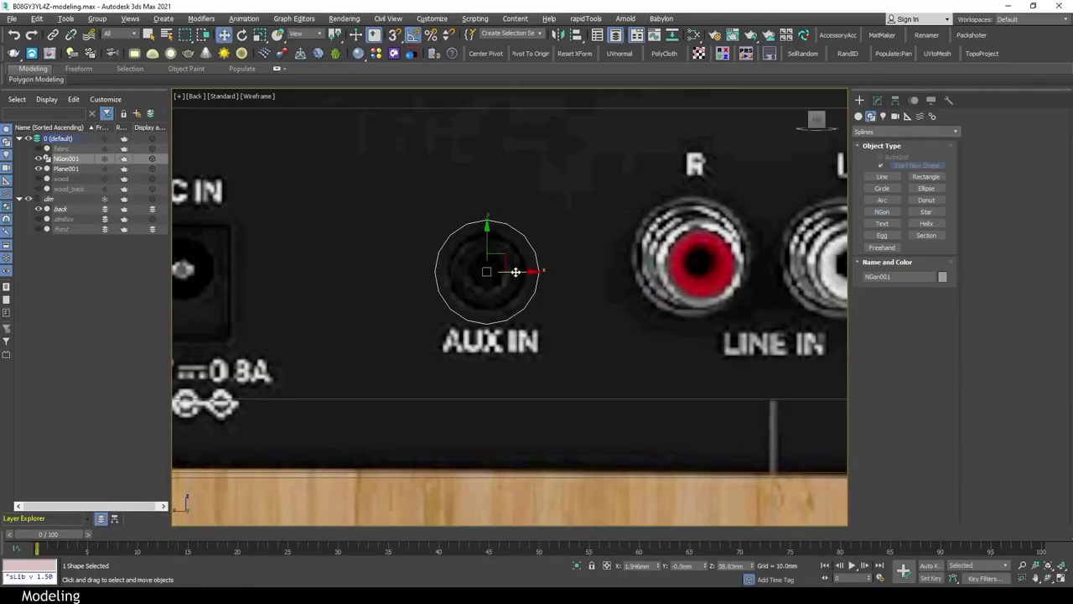
{"action": "left_click", "coordinate": [878, 100]}
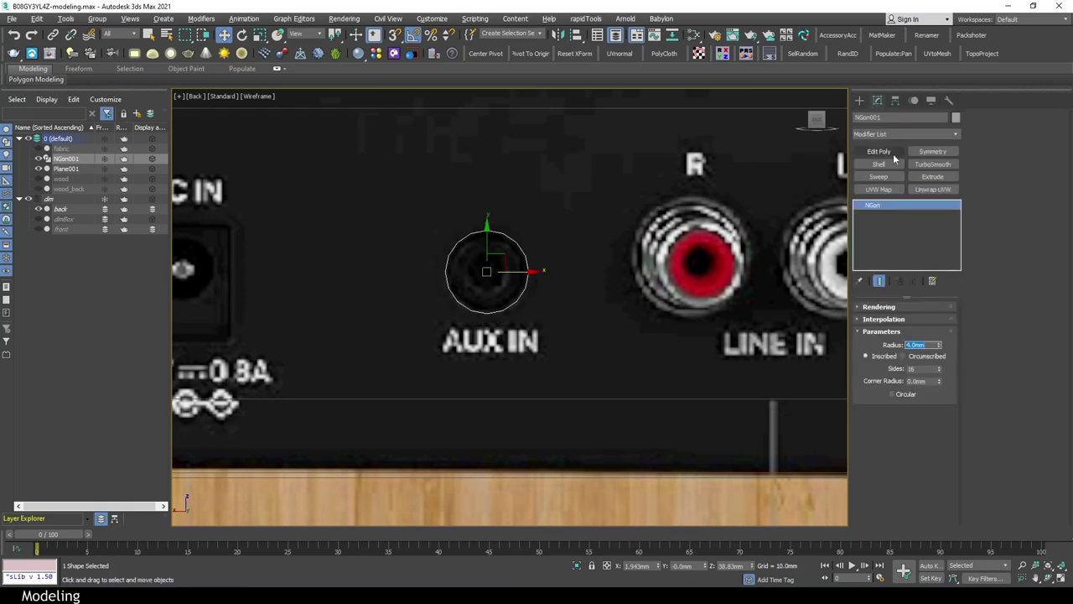
{"action": "key", "text": "alt+w"}
{"action": "key", "text": "alt+w"}
{"action": "middle_click_drag", "start_coordinate": [622, 225], "coordinate": [613, 208]}
{"action": "key", "text": "q"}
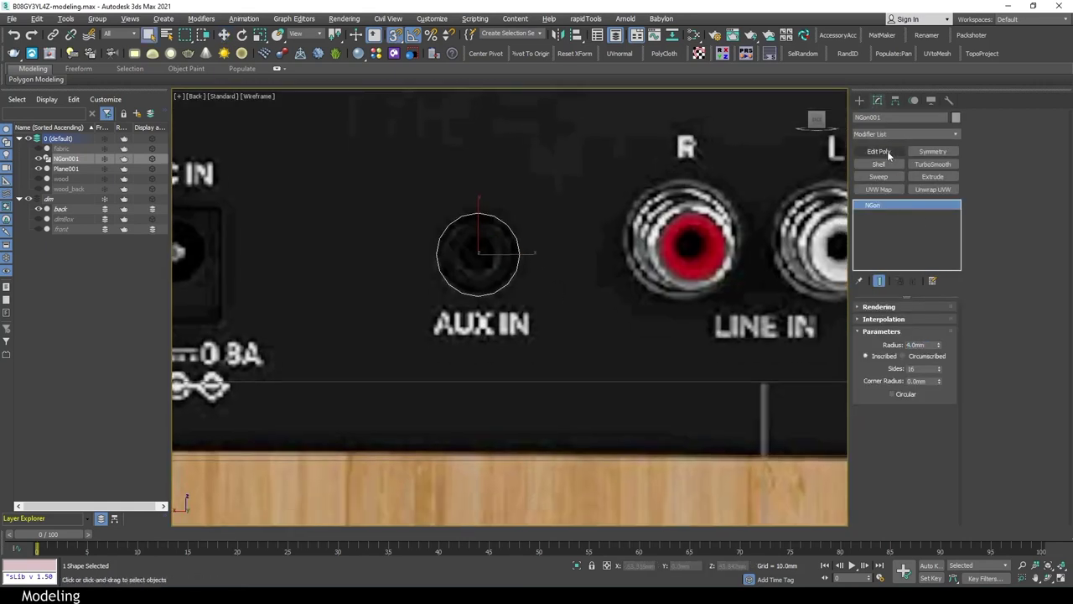
{"action": "left_click", "coordinate": [879, 151]}
{"action": "left_click", "coordinate": [1041, 142]}
{"action": "key", "text": "shift+i"}
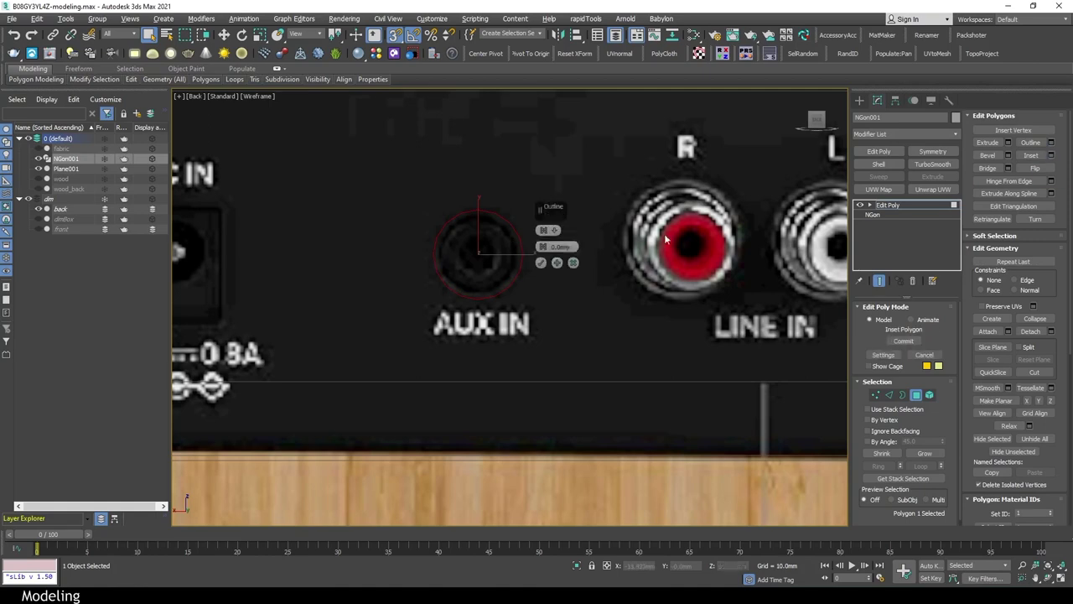
{"action": "scroll", "coordinate": [550, 271], "scroll_direction": "down", "scroll_amount": 3}
{"action": "key", "text": "6"}
{"action": "key", "text": "w"}
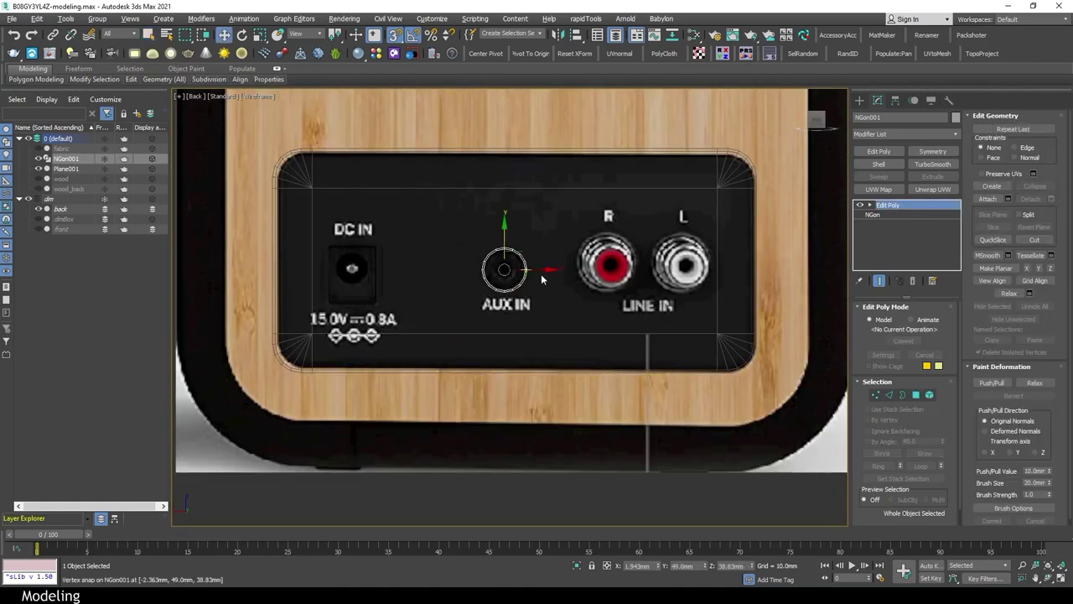
Copy the circle onto the L jack and enlarge its radius to 5.92mm
{"action": "left_click_drag", "start_coordinate": [540, 273], "coordinate": [721, 243], "text": "shift"}
{"action": "key", "text": "Return"}
{"action": "scroll", "coordinate": [619, 268], "scroll_direction": "up", "scroll_amount": 2}
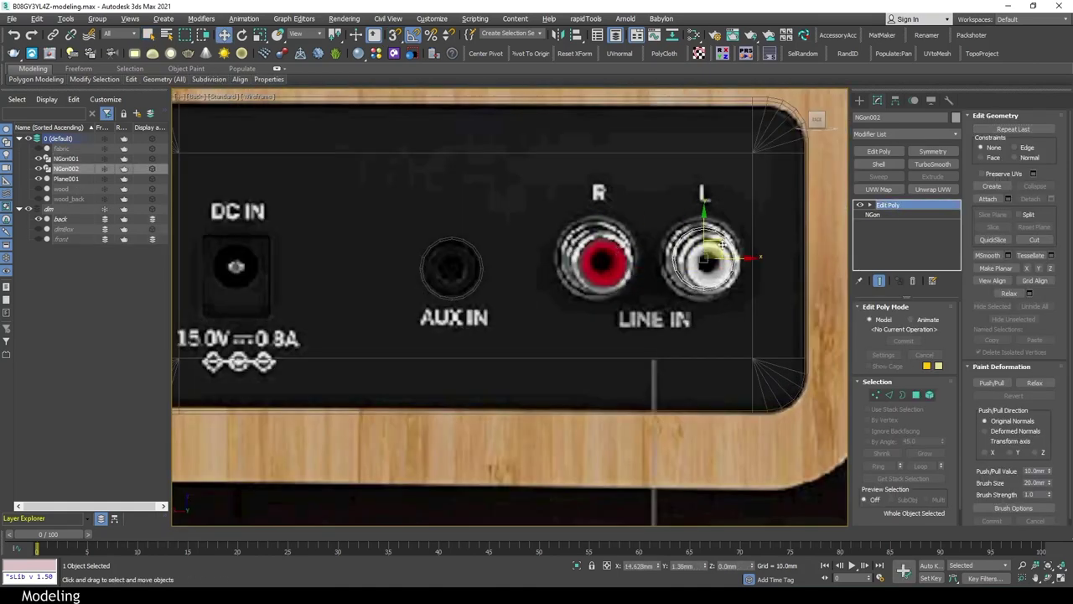
{"action": "left_click", "coordinate": [873, 214]}
{"action": "left_click_drag", "start_coordinate": [937, 318], "coordinate": [936, 313]}
{"action": "middle_click_drag", "start_coordinate": [698, 223], "coordinate": [621, 223]}
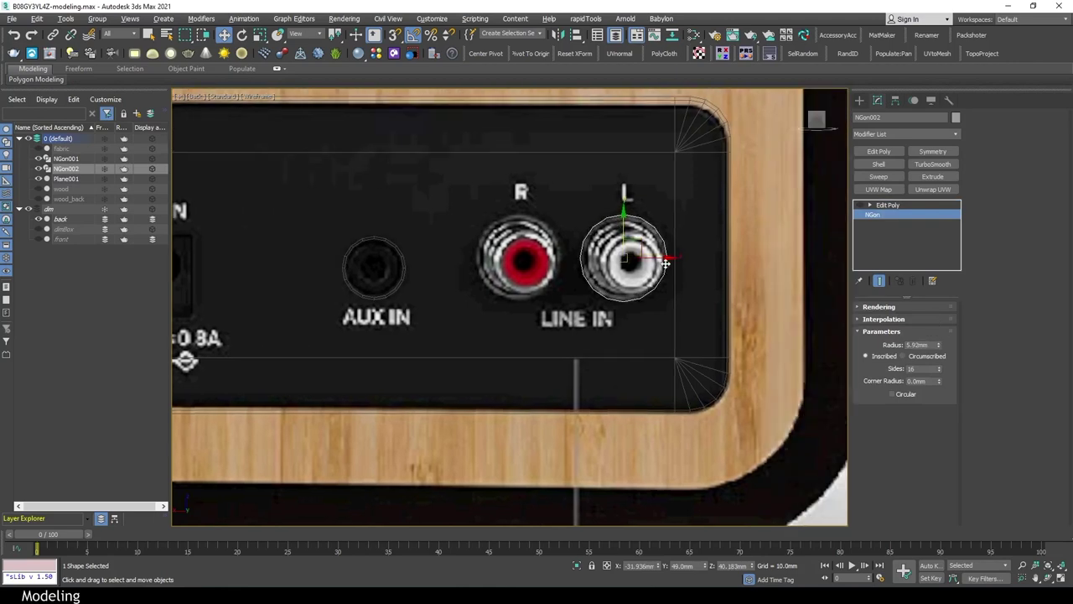
{"action": "left_click", "coordinate": [888, 205]}
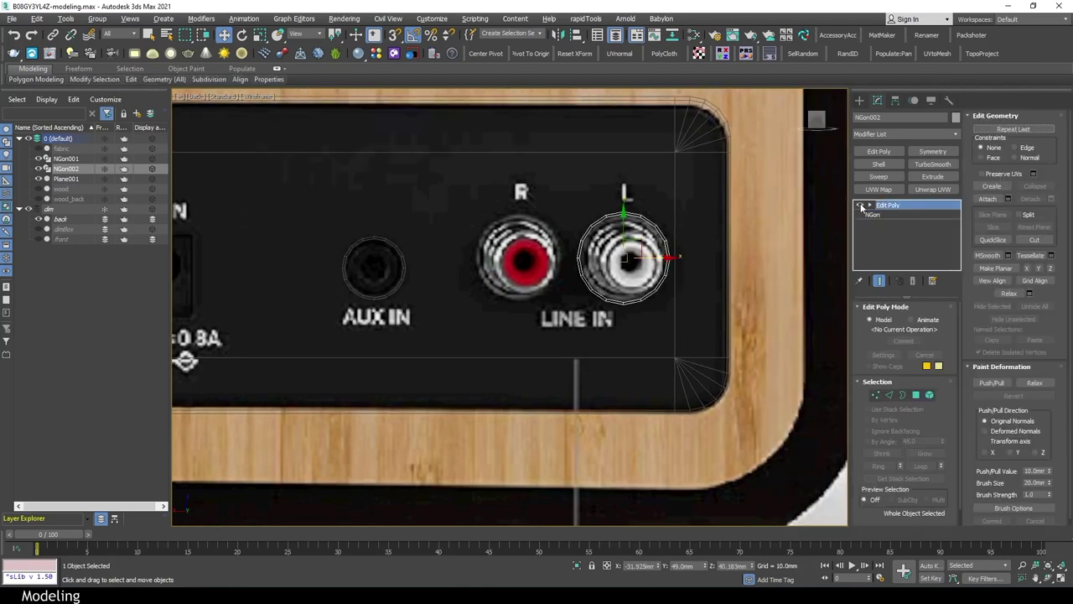
Copy the circle onto the R and DC IN jacks, shrinking the DC IN copy to fit its socket
{"action": "middle_click_drag", "start_coordinate": [624, 266], "coordinate": [635, 275]}
{"action": "left_click_drag", "start_coordinate": [634, 267], "coordinate": [531, 267], "text": "shift"}
{"action": "left_click", "coordinate": [537, 345]}
{"action": "middle_click_drag", "start_coordinate": [537, 346], "coordinate": [713, 332]}
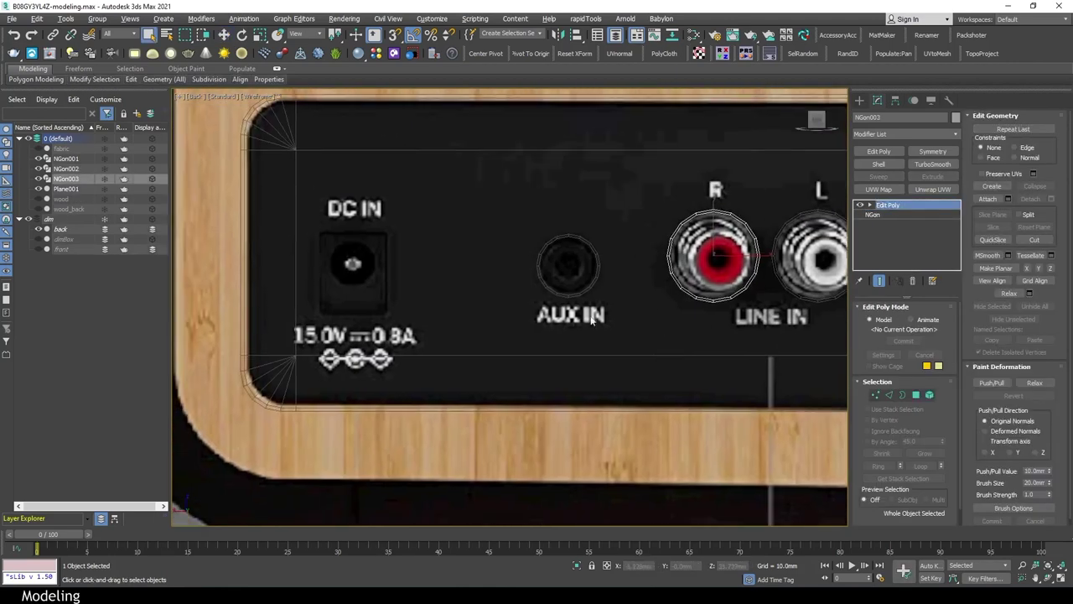
{"action": "left_click", "coordinate": [570, 264]}
{"action": "left_click_drag", "start_coordinate": [570, 263], "coordinate": [424, 256], "text": "shift"}
{"action": "left_click", "coordinate": [520, 344]}
{"action": "scroll", "coordinate": [527, 303], "scroll_direction": "up", "scroll_amount": 4}
{"action": "left_click_drag", "start_coordinate": [527, 302], "coordinate": [404, 275]}
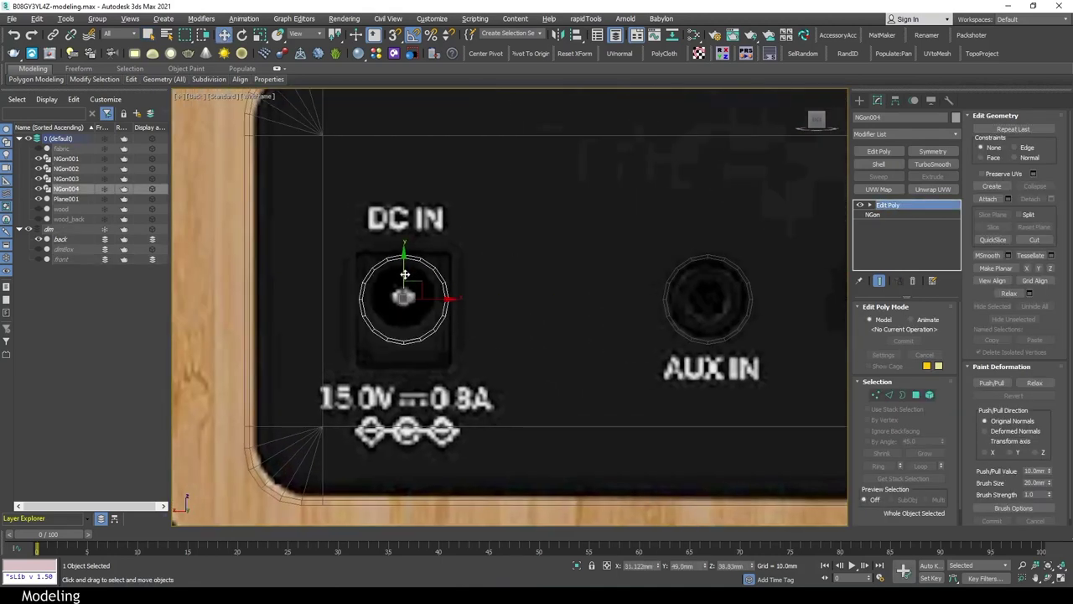
{"action": "left_click", "coordinate": [897, 214]}
{"action": "left_click_drag", "start_coordinate": [938, 344], "coordinate": [939, 431]}
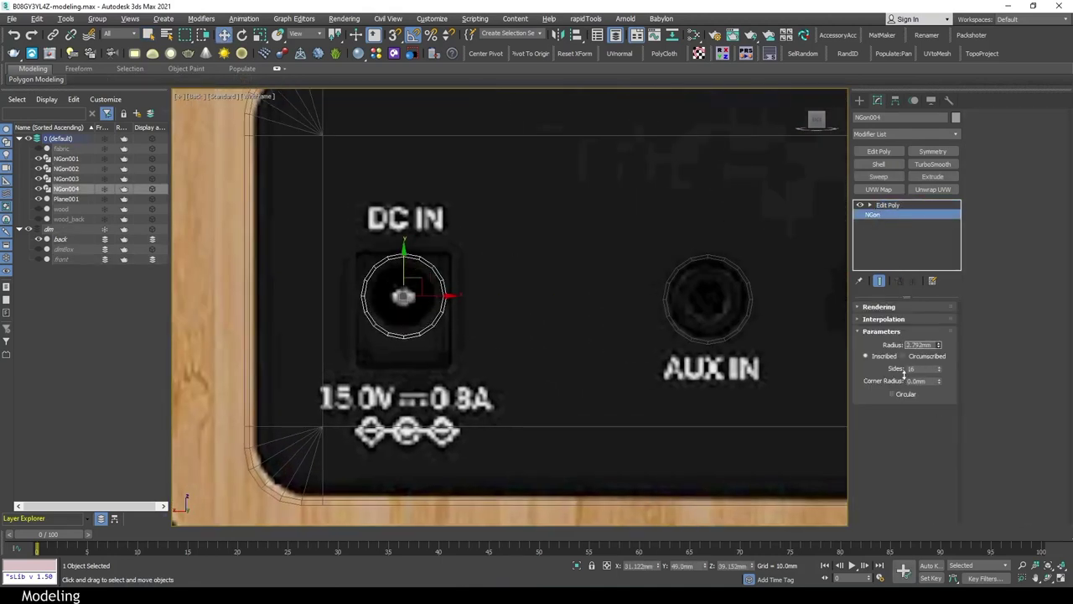
Draw a flat plane over the DC IN socket
{"action": "left_click", "coordinate": [860, 99]}
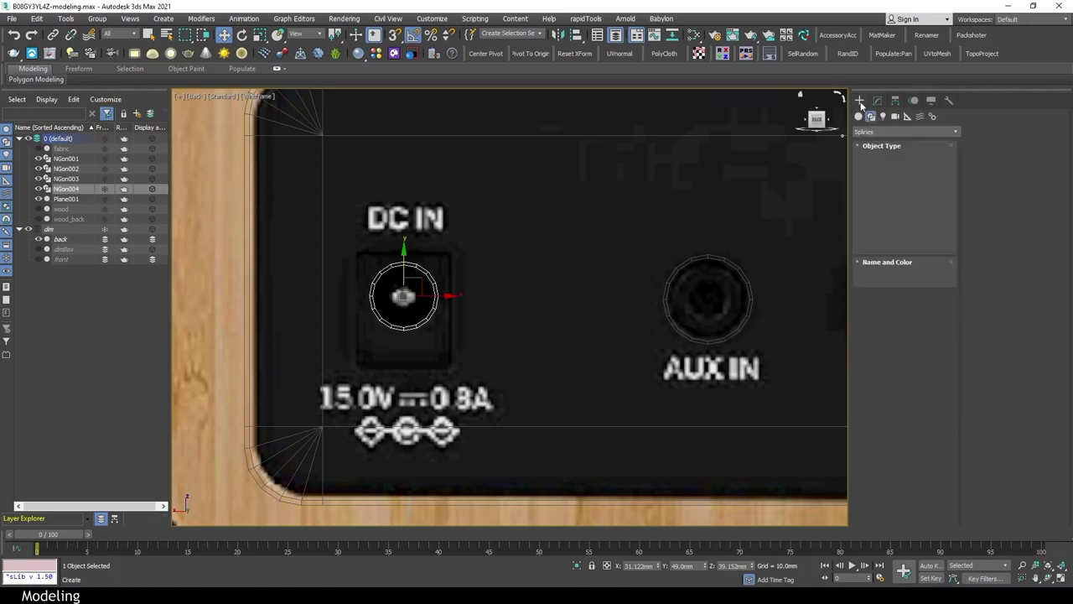
{"action": "left_click", "coordinate": [871, 116]}
{"action": "left_click", "coordinate": [858, 117]}
{"action": "left_click", "coordinate": [925, 215]}
{"action": "left_click_drag", "start_coordinate": [353, 249], "coordinate": [391, 327]}
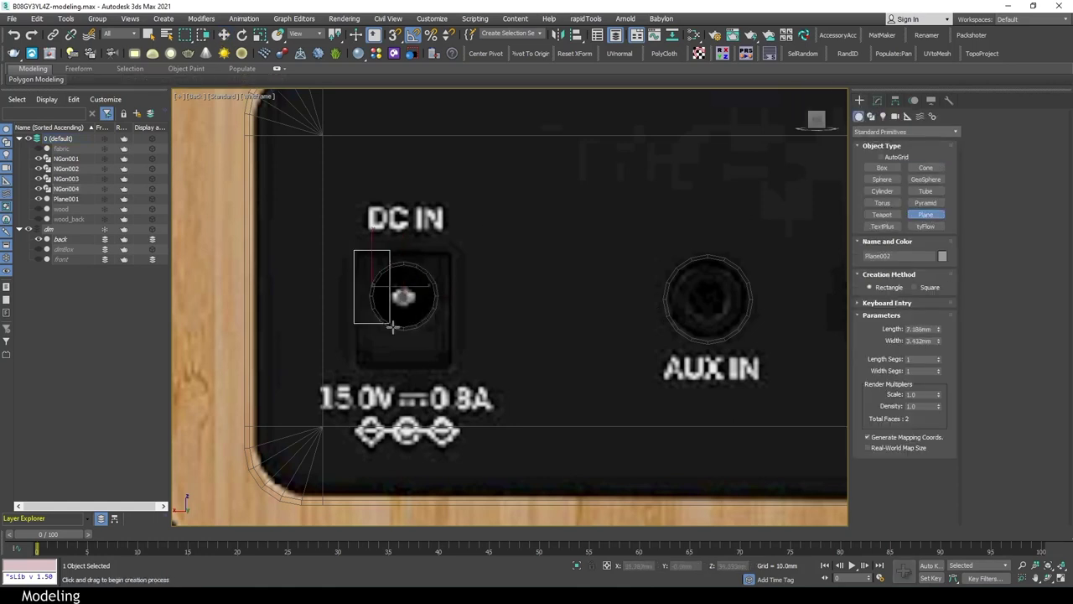
{"action": "left_click", "coordinate": [877, 100]}
{"action": "key", "text": "alt+w"}
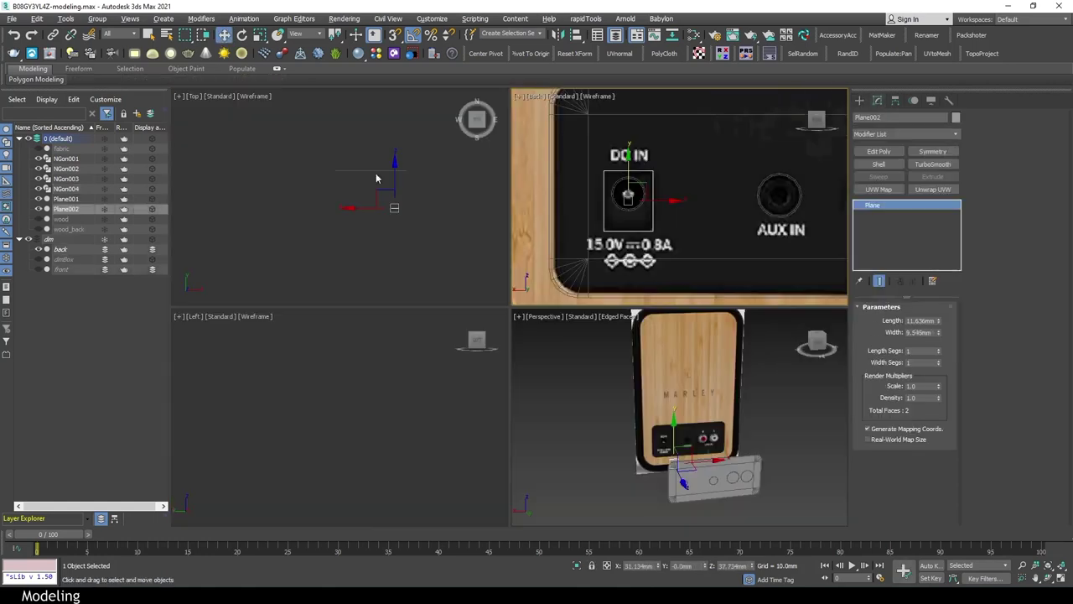
{"action": "right_click", "coordinate": [561, 442]}
{"action": "key", "text": "alt+w"}
{"action": "scroll", "coordinate": [561, 442], "scroll_direction": "up", "scroll_amount": 3}
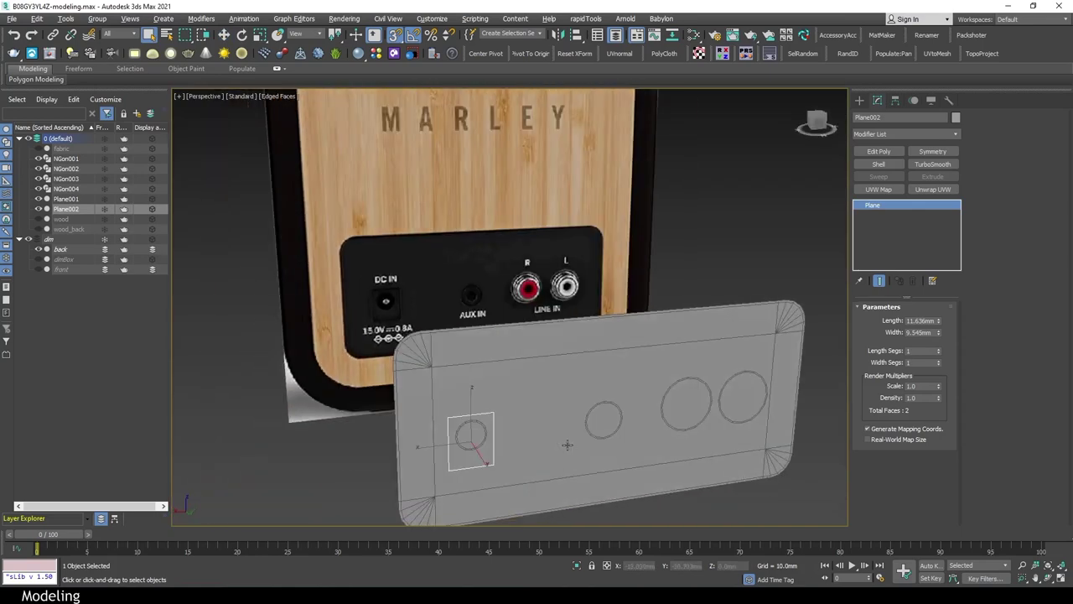
Add Edit Poly to the plane, inset its square face in the Back view, and cancel Connect Edges
{"action": "left_click", "coordinate": [879, 151]}
{"action": "key", "text": "k"}
{"action": "key", "text": "4"}
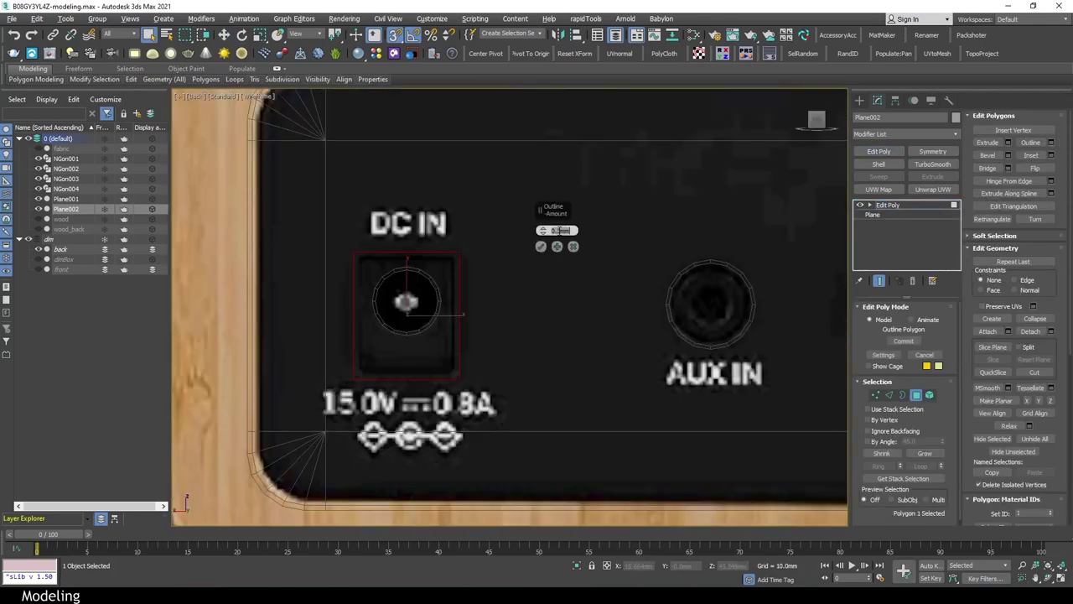
{"action": "left_click", "coordinate": [1047, 156]}
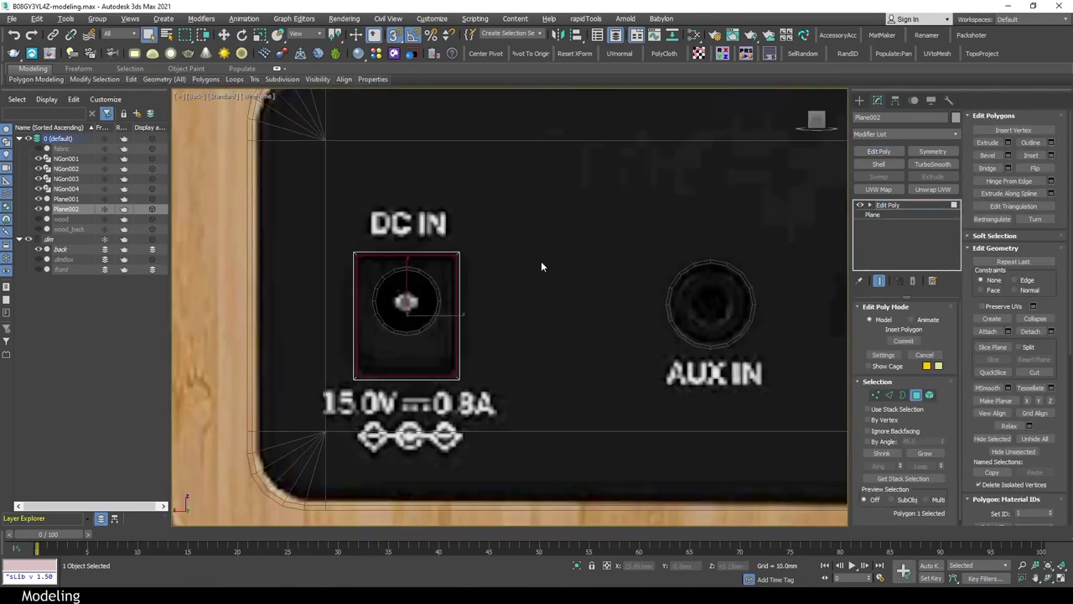
{"action": "key", "text": "2"}
{"action": "scroll", "coordinate": [509, 302], "scroll_direction": "up", "scroll_amount": 2}
{"action": "key", "text": "ctrl+shift+e"}
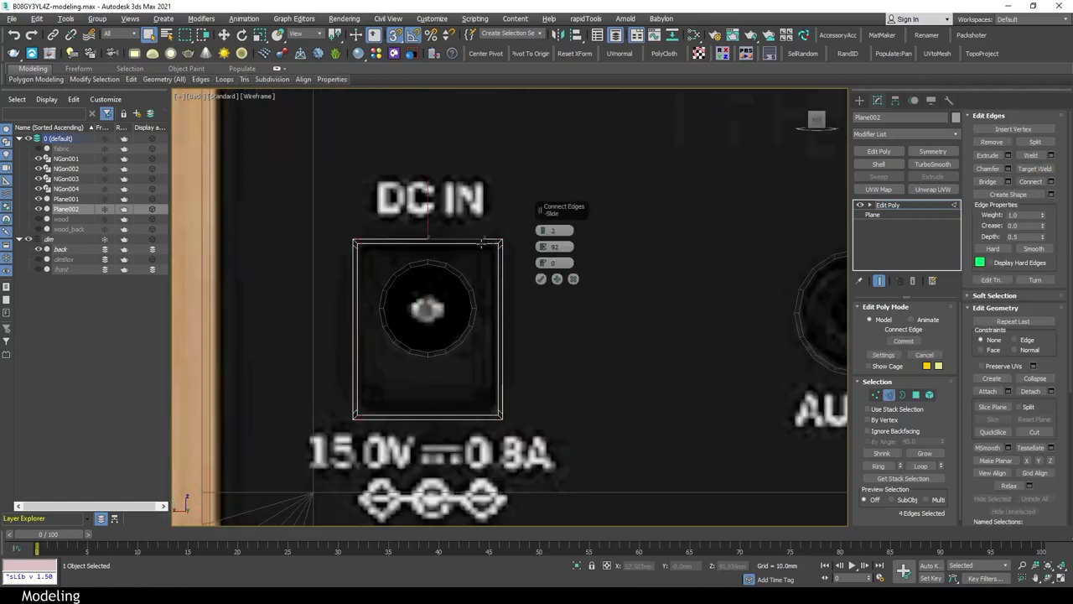
{"action": "scroll", "coordinate": [537, 243], "scroll_direction": "up", "scroll_amount": 3}
{"action": "left_click", "coordinate": [543, 280]}
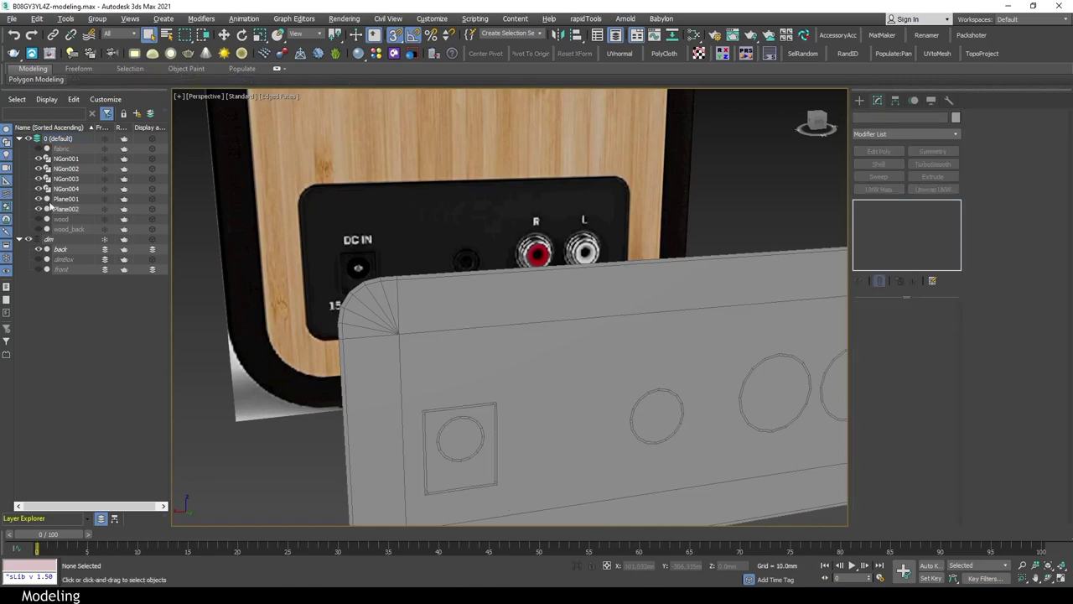
Hide the speaker reference layer and attach NGon004 to Plane002
{"action": "left_click", "coordinate": [38, 208]}
{"action": "left_click", "coordinate": [31, 241]}
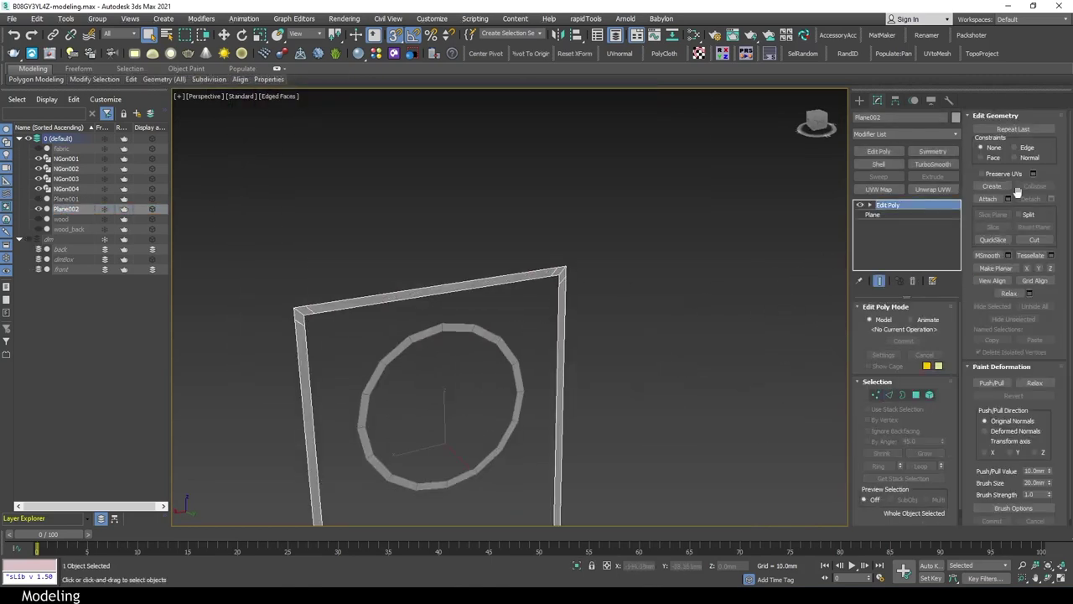
{"action": "left_click", "coordinate": [487, 334]}
In the Back wireframe view, snap the frame's bottom-left and top-left corner vertices into place
{"action": "key", "text": "1"}
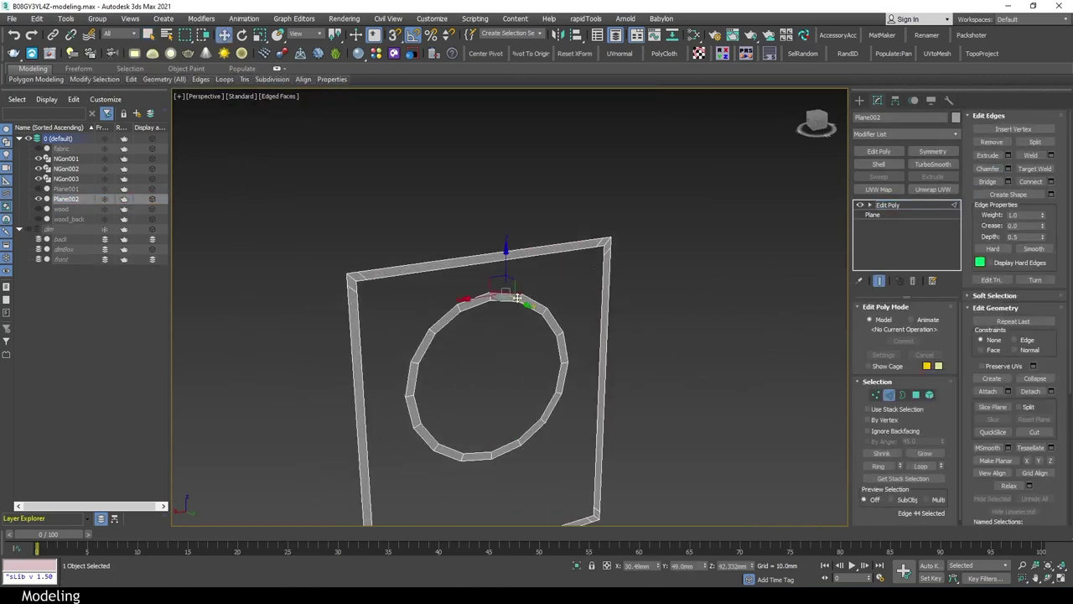
{"action": "key", "text": "q"}
{"action": "mouse_move", "coordinate": [519, 293]}
{"action": "middle_mouse_down", "text": "alt"}
{"action": "mouse_move", "coordinate": [541, 337]}
{"action": "mouse_move", "coordinate": [524, 328]}
{"action": "middle_mouse_up", "text": "alt"}
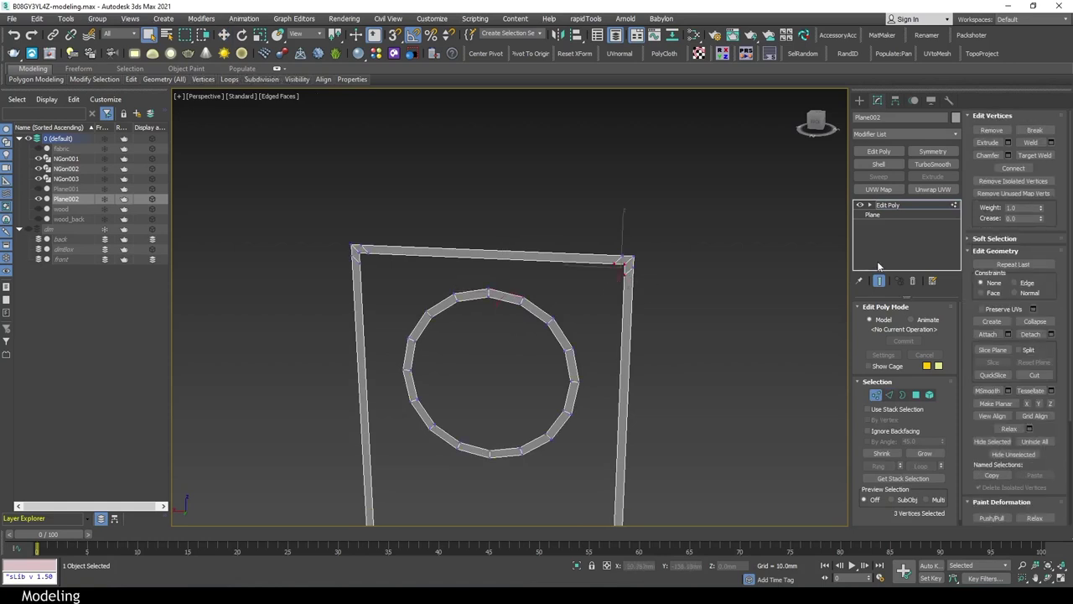
{"action": "mouse_move", "coordinate": [729, 290]}
{"action": "middle_mouse_down", "text": "alt"}
{"action": "mouse_move", "coordinate": [706, 306]}
{"action": "mouse_move", "coordinate": [692, 267]}
{"action": "middle_mouse_up", "text": "alt"}
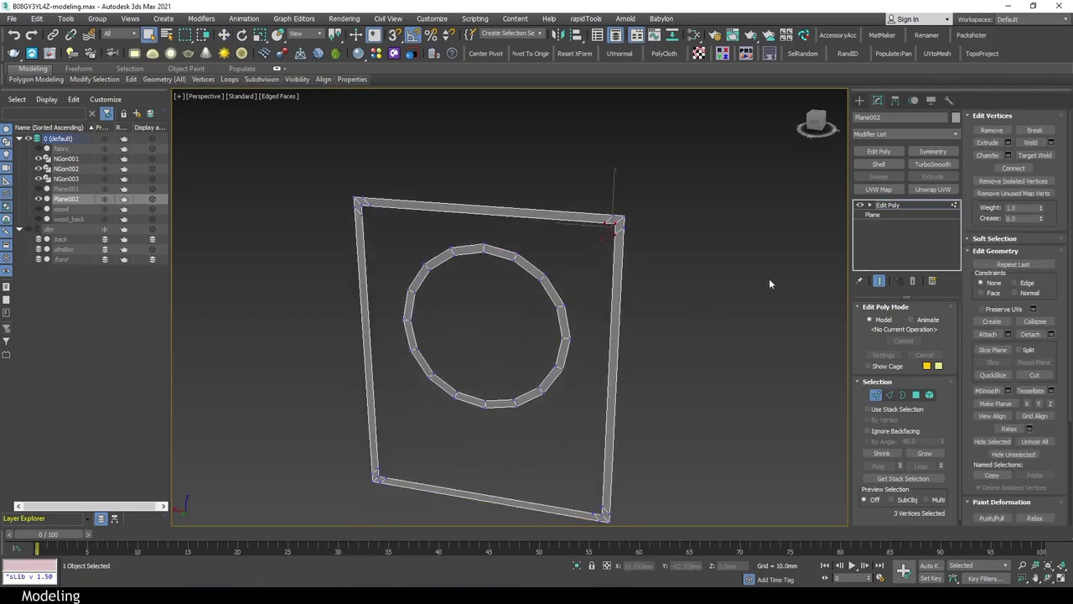
{"action": "key", "text": "k"}
{"action": "key", "text": "w"}
{"action": "scroll", "coordinate": [584, 285], "scroll_direction": "up", "scroll_amount": 5}
{"action": "scroll", "coordinate": [567, 347], "scroll_direction": "down", "scroll_amount": 3}
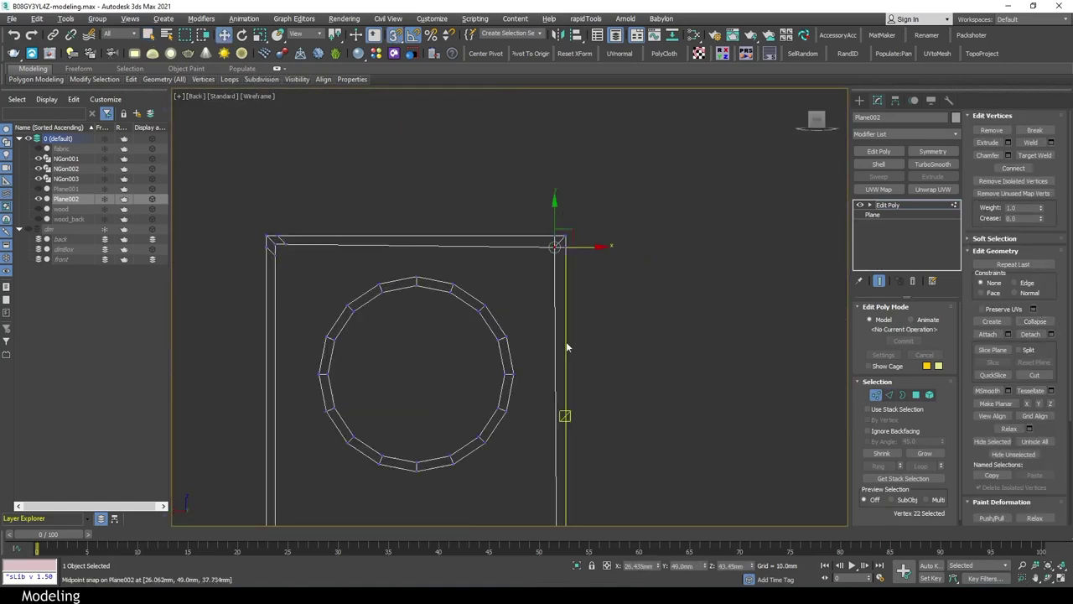
{"action": "scroll", "coordinate": [587, 386], "scroll_direction": "up", "scroll_amount": 4}
{"action": "middle_click_drag", "start_coordinate": [611, 371], "coordinate": [604, 293]}
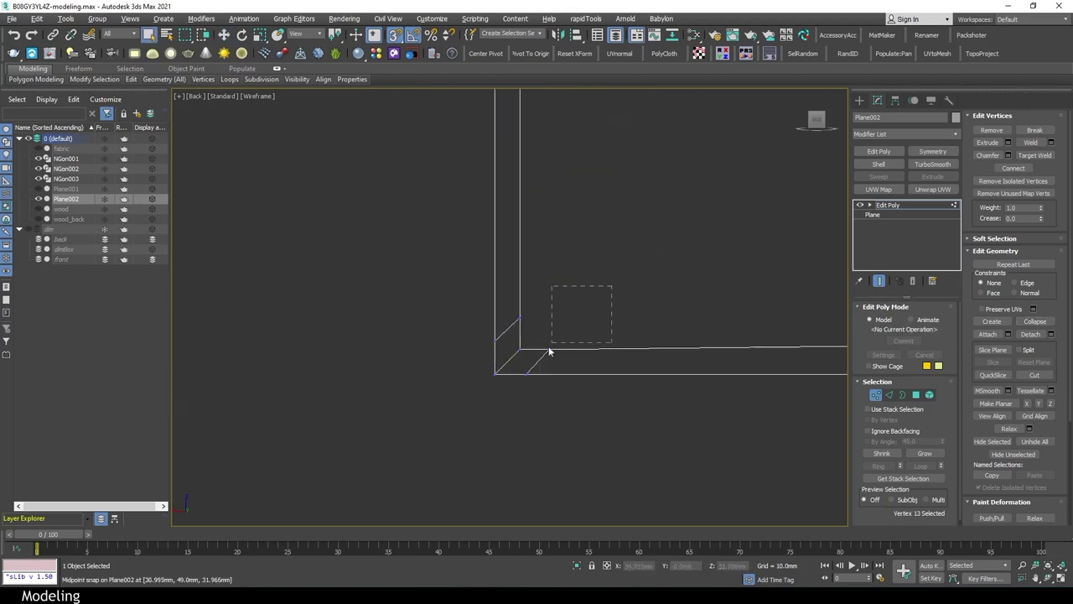
{"action": "left_click_drag", "start_coordinate": [611, 288], "coordinate": [520, 352]}
{"action": "key", "text": "w"}
{"action": "middle_click_drag", "start_coordinate": [587, 209], "coordinate": [578, 469]}
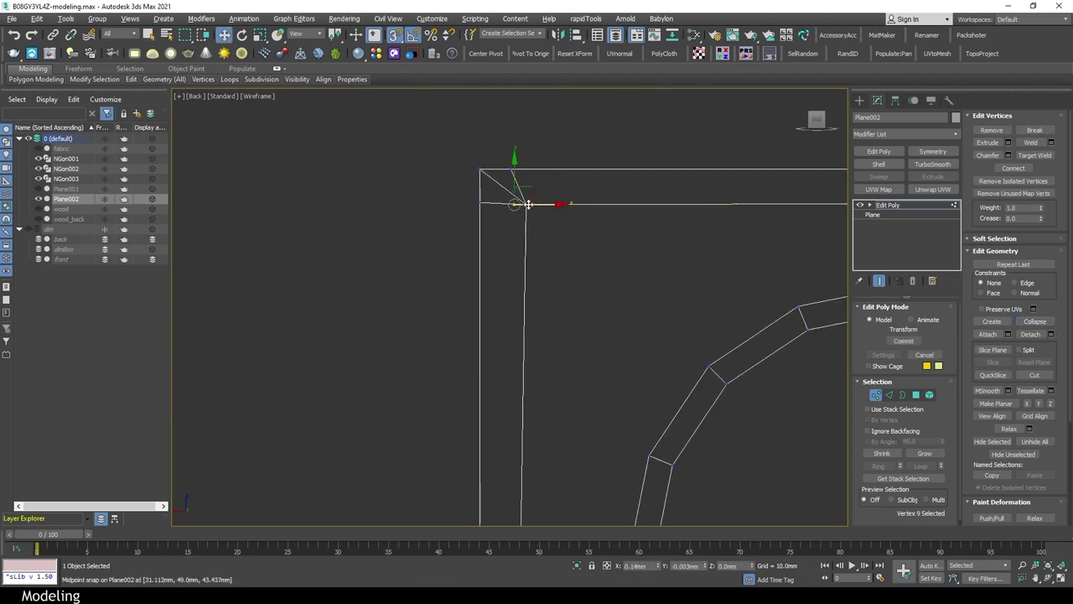
{"action": "left_click_drag", "start_coordinate": [536, 180], "coordinate": [475, 224]}
Bridge the circle's top and bottom edges to the matching frame edges
{"action": "key", "text": "p"}
{"action": "mouse_move", "coordinate": [667, 351]}
{"action": "middle_mouse_down", "text": "alt"}
{"action": "mouse_move", "coordinate": [617, 369]}
{"action": "mouse_move", "coordinate": [658, 267]}
{"action": "middle_mouse_up", "text": "alt"}
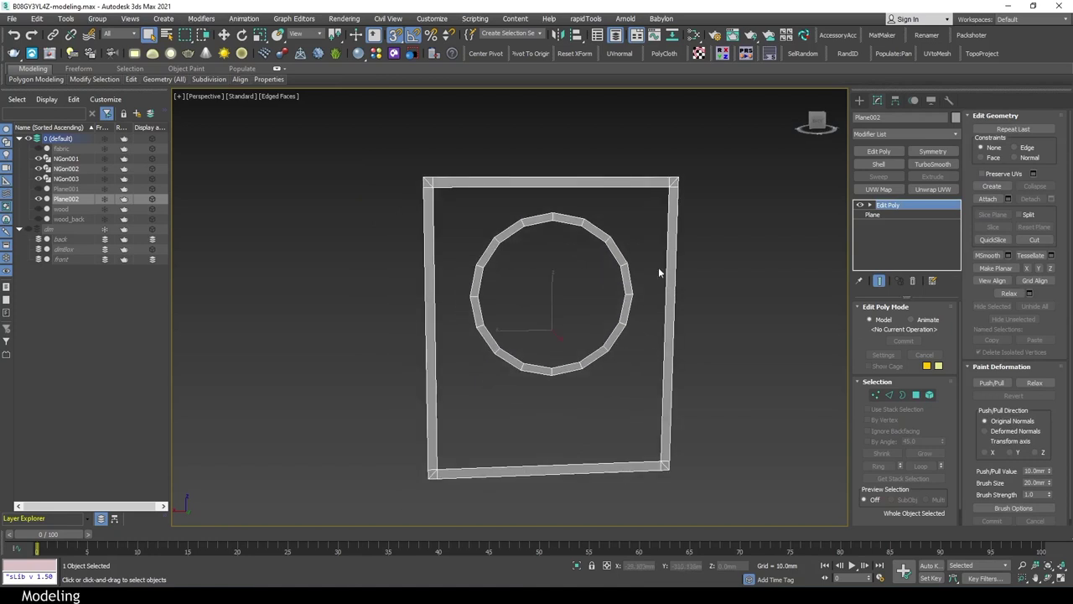
{"action": "key", "text": "2"}
{"action": "left_click", "coordinate": [545, 216], "text": "ctrl"}
{"action": "left_click", "coordinate": [987, 182]}
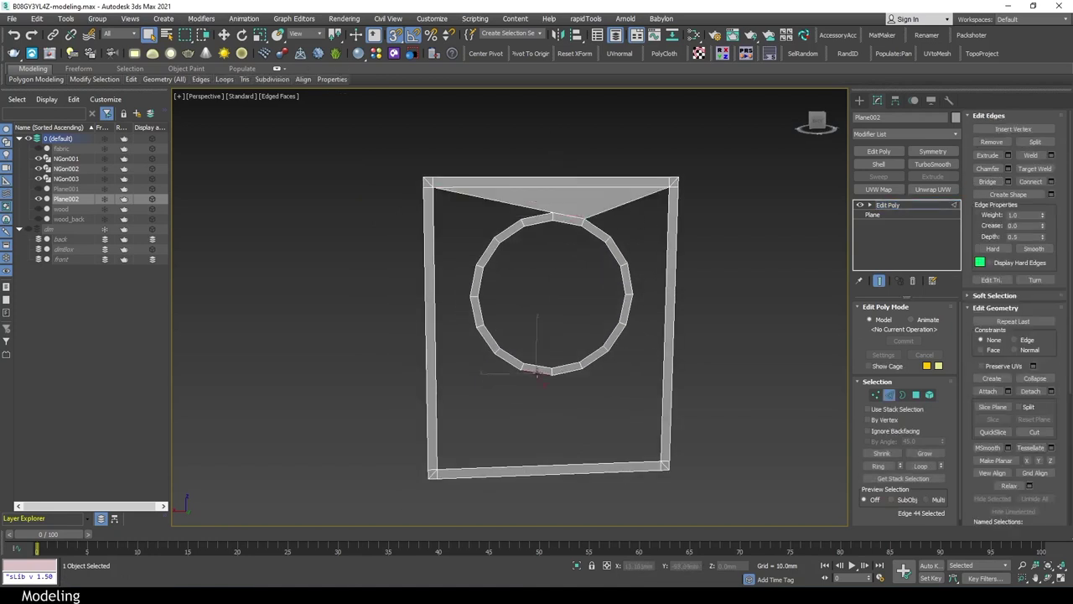
{"action": "key", "text": "semicolon"}
{"action": "middle_click_drag", "start_coordinate": [754, 252], "coordinate": [630, 241], "text": "alt"}
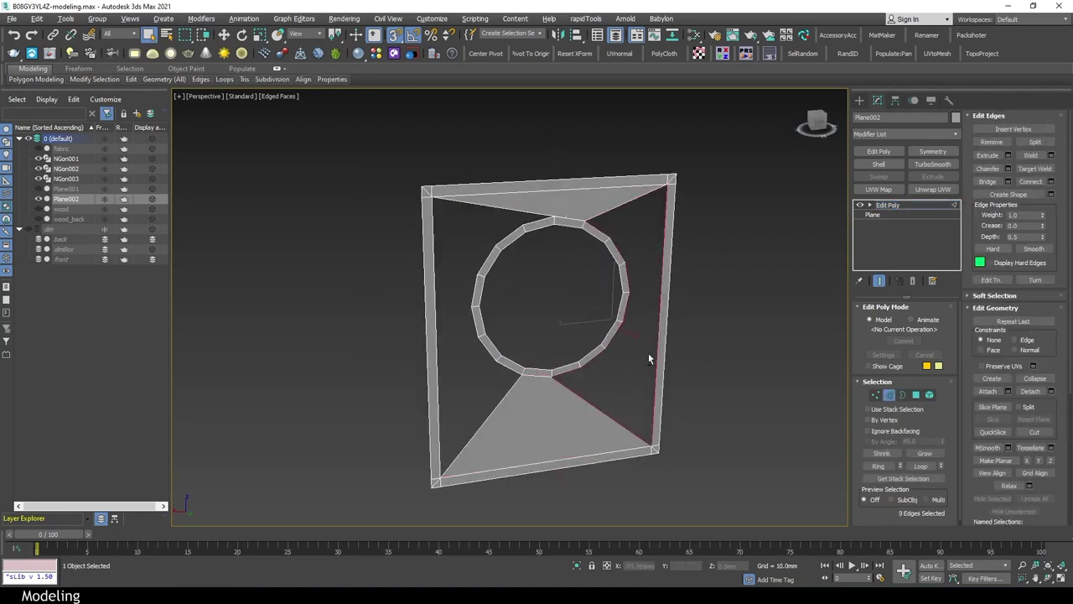
Undo a broken right-side bridge, then bridge the left gap between frame and circle
{"action": "left_click_drag", "start_coordinate": [648, 353], "coordinate": [688, 276], "text": "ctrl"}
{"action": "key", "text": "semicolon"}
{"action": "key", "text": "ctrl+z"}
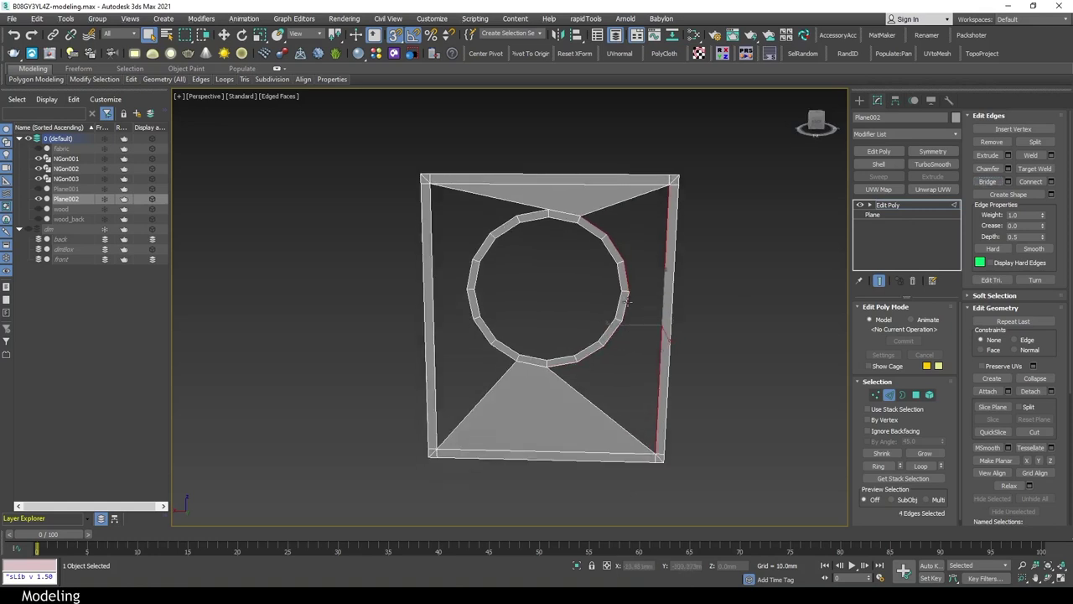
{"action": "middle_click_drag", "start_coordinate": [633, 318], "coordinate": [491, 313], "text": "alt"}
{"action": "key", "text": "semicolon"}
{"action": "left_click", "coordinate": [653, 244]}
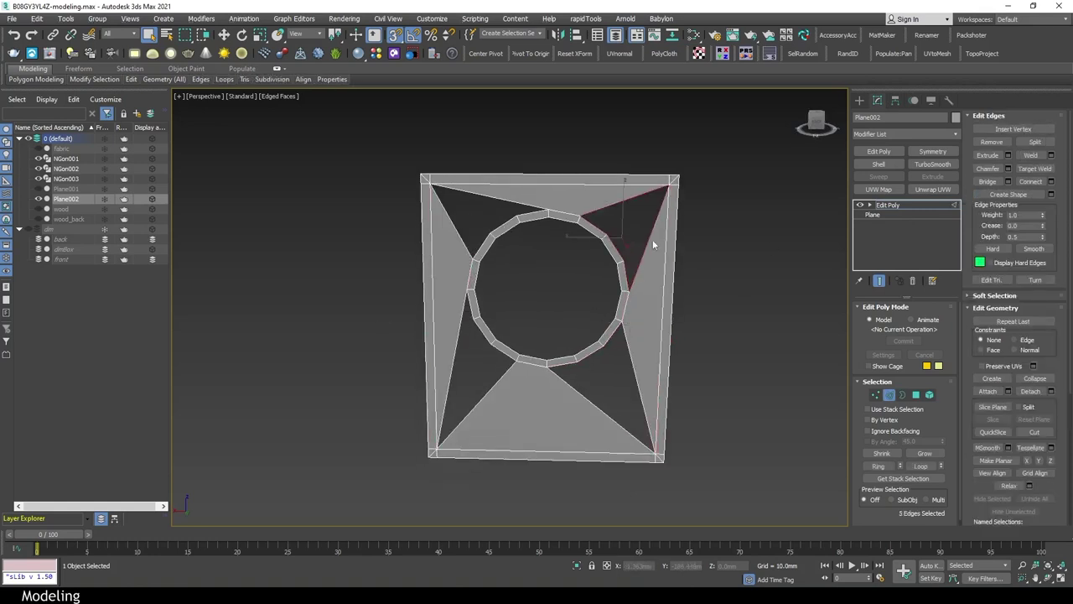
{"action": "middle_click_drag", "start_coordinate": [659, 233], "coordinate": [610, 366], "text": "alt"}
{"action": "key", "text": "3"}
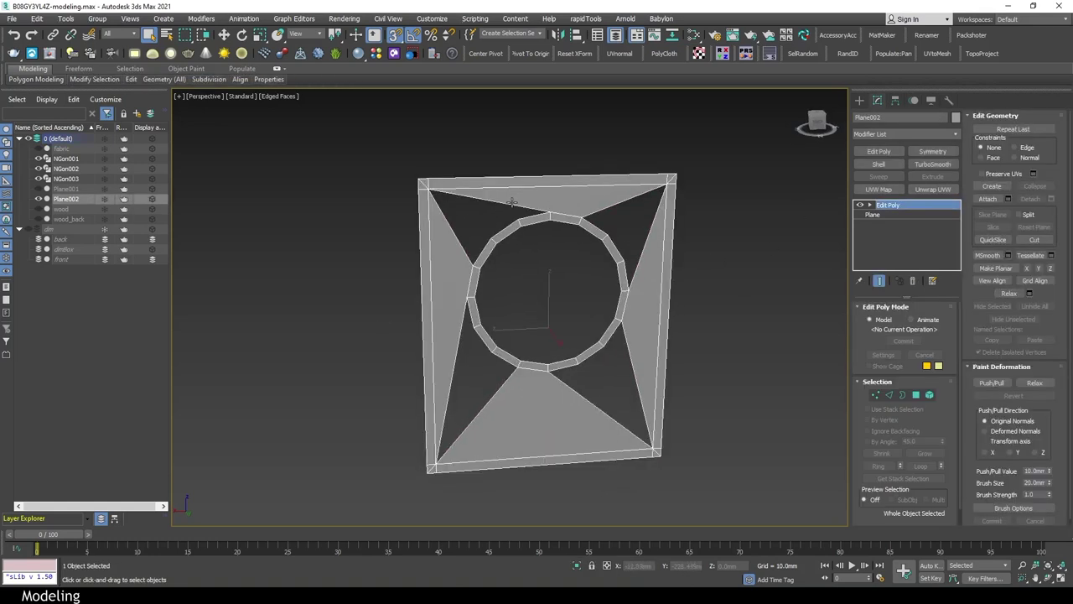
{"action": "middle_click_drag", "start_coordinate": [457, 243], "coordinate": [456, 377], "text": "alt"}
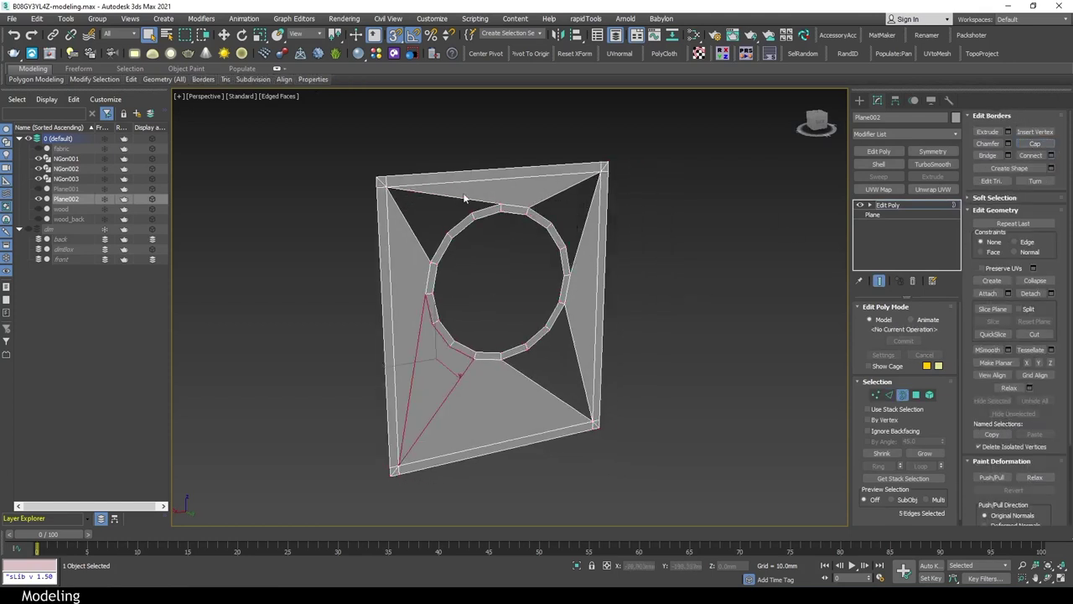
Cap the top-left hole and the two remaining open borders
{"action": "key", "text": "semicolon"}
{"action": "key", "text": "semicolon"}
{"action": "key", "text": "1"}
{"action": "middle_click_drag", "start_coordinate": [578, 191], "coordinate": [547, 243], "text": "alt"}
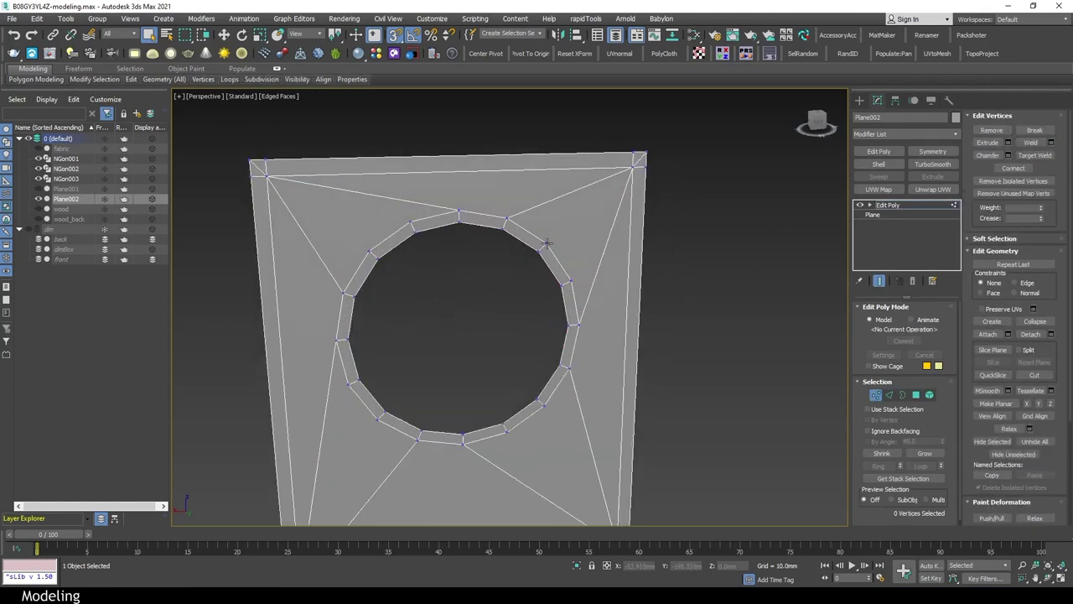
Cut an edge from the frame corner to a circle vertex
{"action": "key", "text": "alt+c"}
{"action": "middle_click_drag", "start_coordinate": [425, 220], "coordinate": [474, 241]}
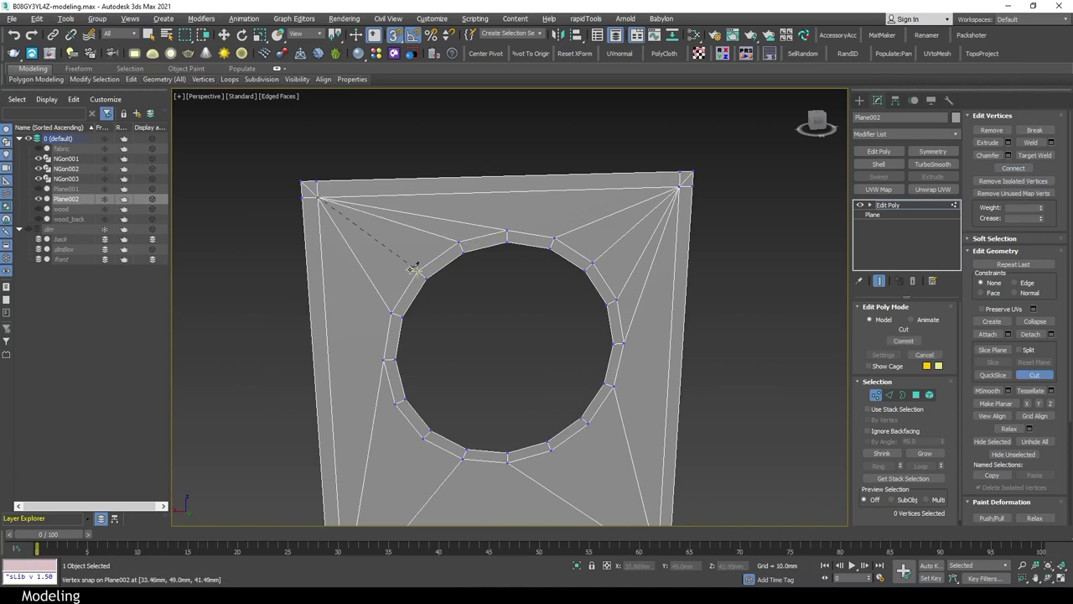
{"action": "left_click", "coordinate": [414, 268]}
{"action": "middle_click_drag", "start_coordinate": [402, 520], "coordinate": [464, 373]}
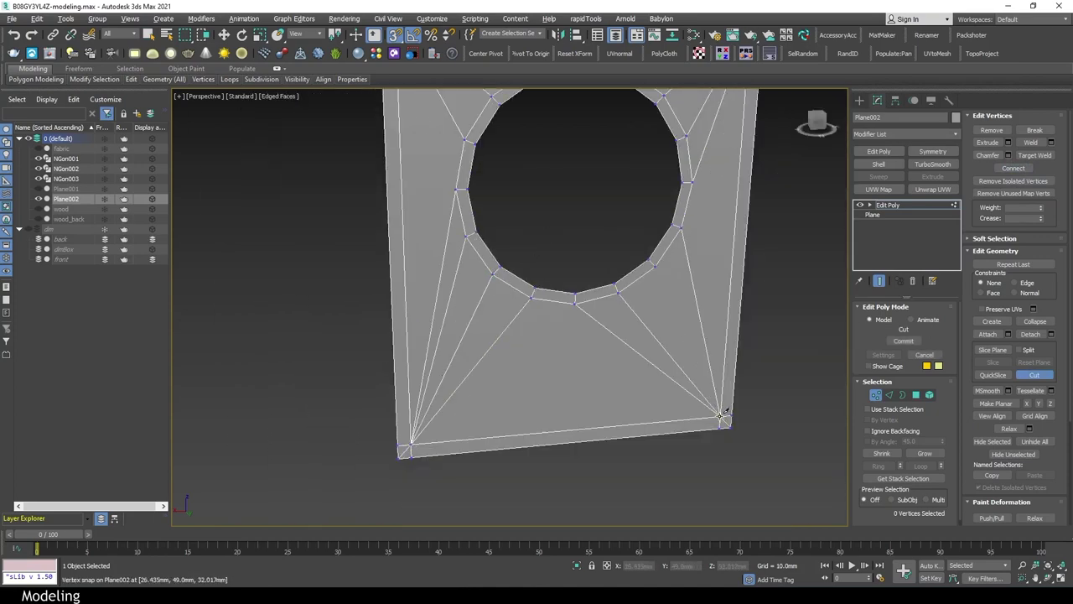
{"action": "scroll", "coordinate": [563, 251], "scroll_direction": "down", "scroll_amount": 3}
Select the DC IN hole's border to form the recessed tube, checking it in Back and Perspective views
{"action": "key", "text": "3"}
{"action": "left_click", "coordinate": [587, 277]}
{"action": "middle_click_drag", "start_coordinate": [554, 251], "coordinate": [592, 287], "text": "alt"}
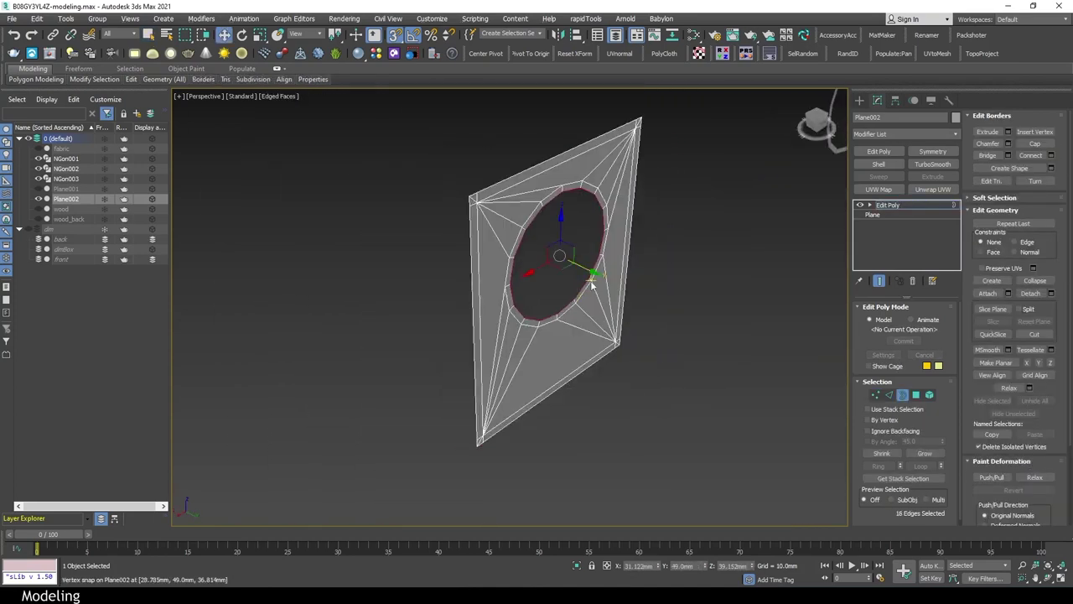
{"action": "key", "text": "k"}
{"action": "key", "text": "alt+w"}
{"action": "key", "text": "alt+w"}
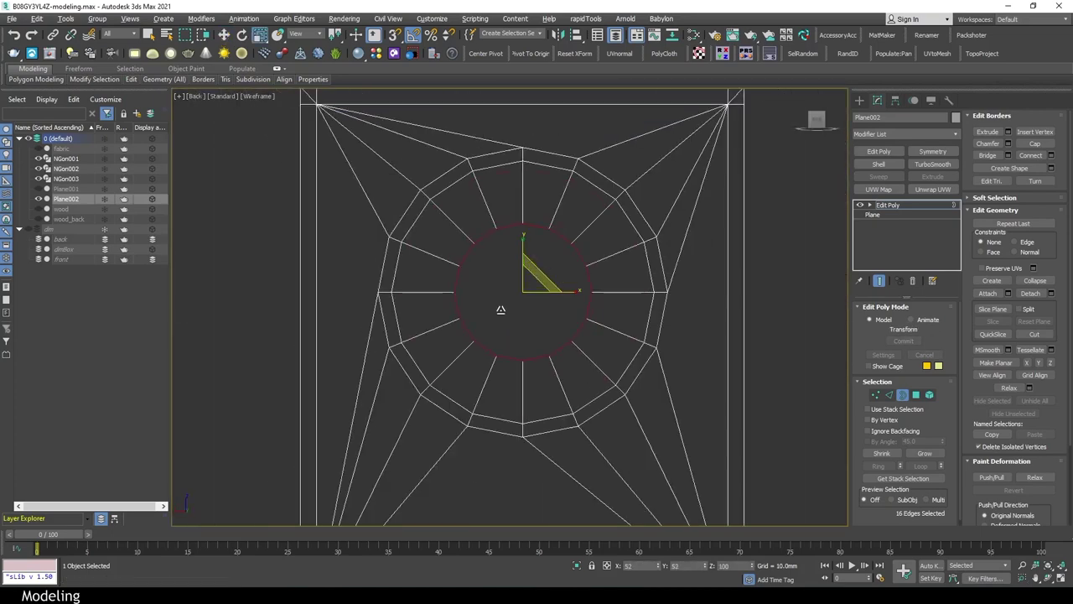
{"action": "key", "text": "p"}
{"action": "mouse_move", "coordinate": [407, 295]}
{"action": "middle_mouse_down", "text": "alt"}
{"action": "mouse_move", "coordinate": [714, 375]}
{"action": "mouse_move", "coordinate": [436, 209]}
{"action": "mouse_move", "coordinate": [510, 276]}
{"action": "mouse_move", "coordinate": [520, 252]}
{"action": "middle_mouse_up", "text": "alt"}
{"action": "scroll", "coordinate": [510, 276], "scroll_direction": "down", "scroll_amount": 4}
Select the tube's edge ring and try adding connecting edge loops along it
{"action": "key", "text": "2"}
{"action": "key", "text": "4"}
{"action": "key", "text": "ctrl+a"}
{"action": "key", "text": "6"}
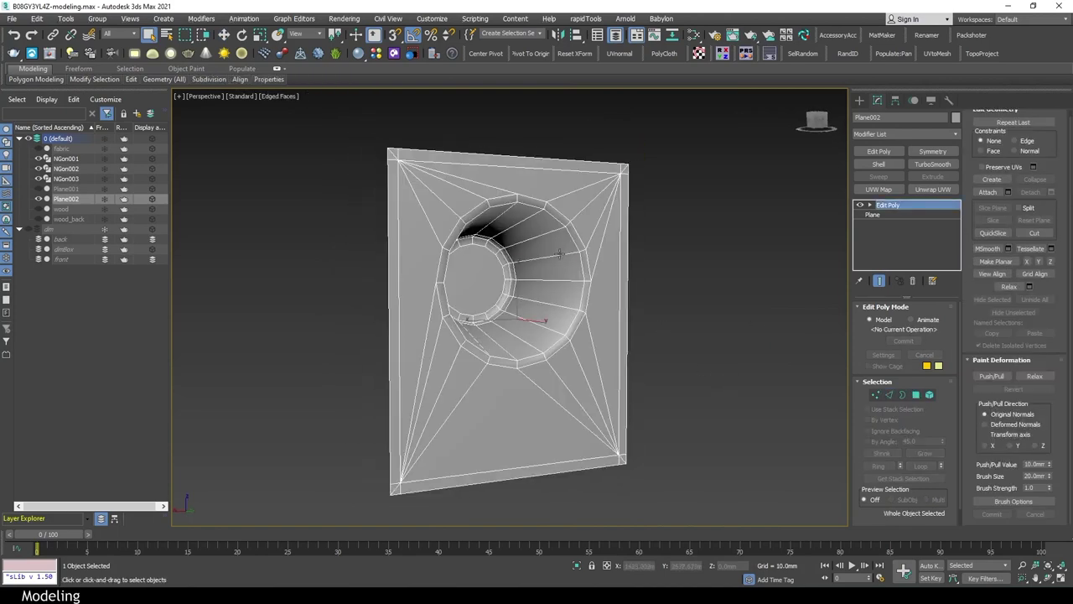
{"action": "key", "text": "2"}
{"action": "left_click", "coordinate": [559, 254]}
{"action": "key", "text": "alt+r"}
{"action": "key", "text": "ctrl+shift+e"}
{"action": "mouse_move", "coordinate": [553, 252]}
{"action": "middle_mouse_down", "text": "alt"}
{"action": "mouse_move", "coordinate": [577, 302]}
{"action": "mouse_move", "coordinate": [661, 323]}
{"action": "middle_mouse_up", "text": "alt"}
{"action": "left_click", "coordinate": [572, 278]}
Deselect the plate and select one of the jack circles
{"action": "middle_click_drag", "start_coordinate": [559, 334], "coordinate": [613, 325], "text": "alt"}
{"action": "scroll", "coordinate": [587, 327], "scroll_direction": "down", "scroll_amount": 5}
{"action": "left_click", "coordinate": [614, 324]}
{"action": "left_click", "coordinate": [680, 288]}
{"action": "middle_click_drag", "start_coordinate": [681, 288], "coordinate": [693, 342], "text": "alt"}
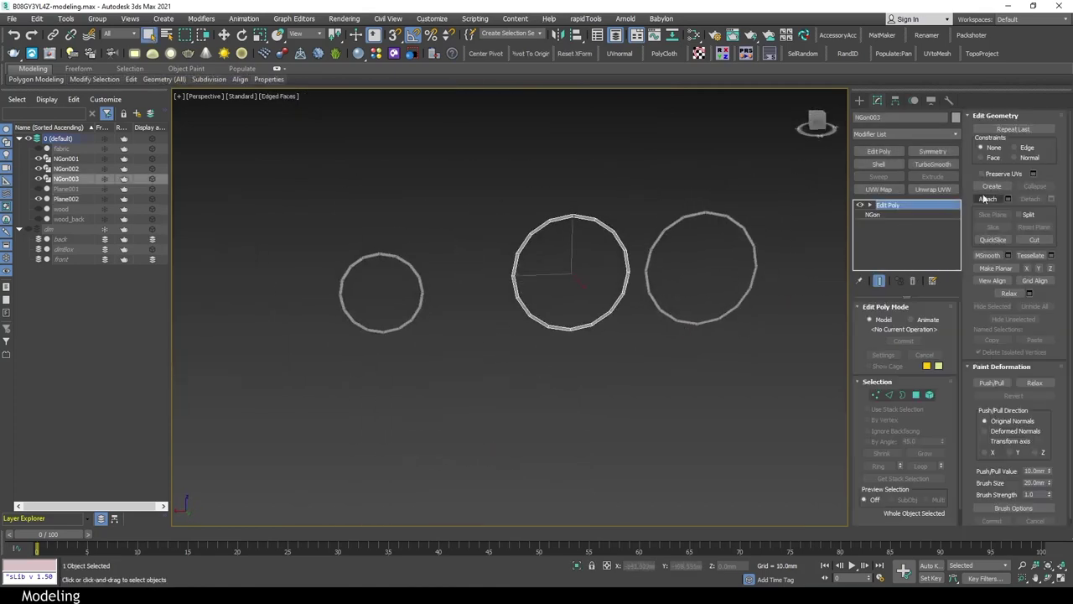
Select the larger middle circle NGon003 and bridge its facing edges to the neighbouring jack circle
{"action": "left_click", "coordinate": [646, 264]}
{"action": "key", "text": "k"}
{"action": "scroll", "coordinate": [573, 261], "scroll_direction": "up", "scroll_amount": 5}
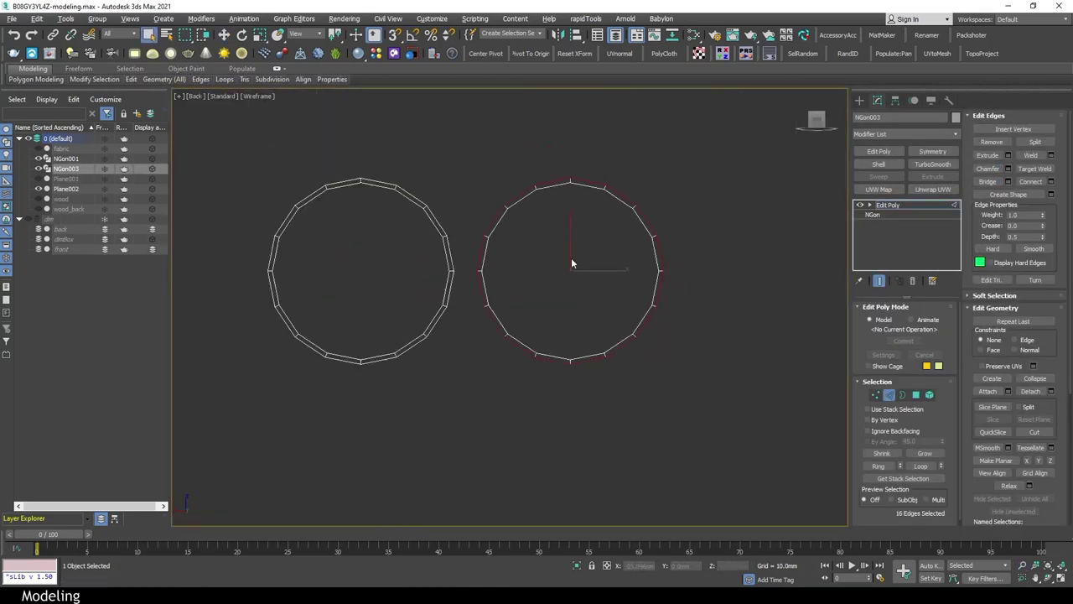
{"action": "scroll", "coordinate": [445, 243], "scroll_direction": "up", "scroll_amount": 1}
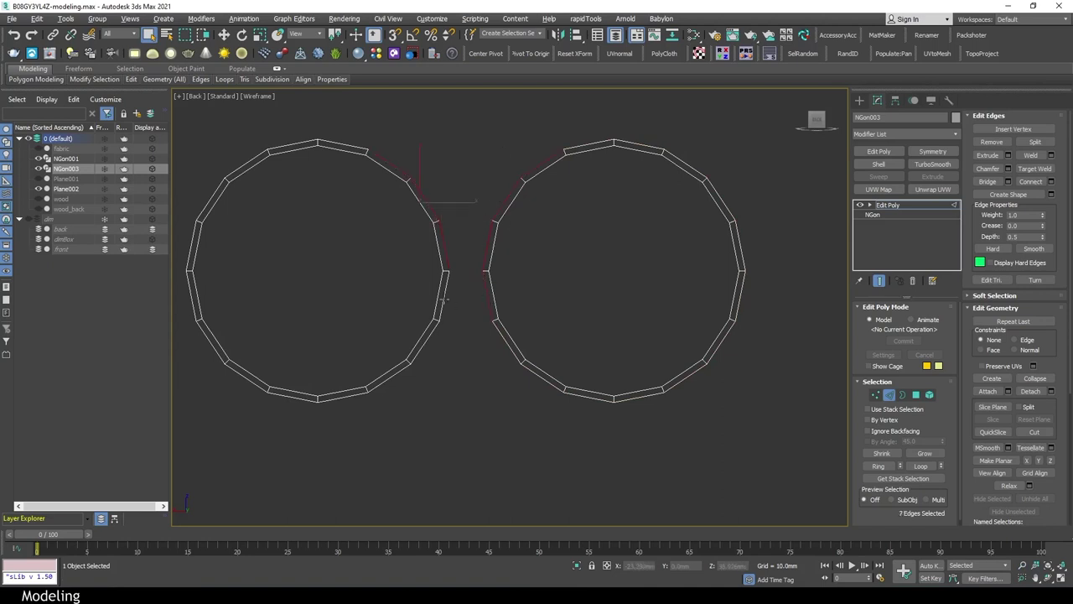
{"action": "left_click", "coordinate": [979, 183]}
{"action": "scroll", "coordinate": [606, 233], "scroll_direction": "down", "scroll_amount": 5}
{"action": "scroll", "coordinate": [466, 220], "scroll_direction": "up", "scroll_amount": 3}
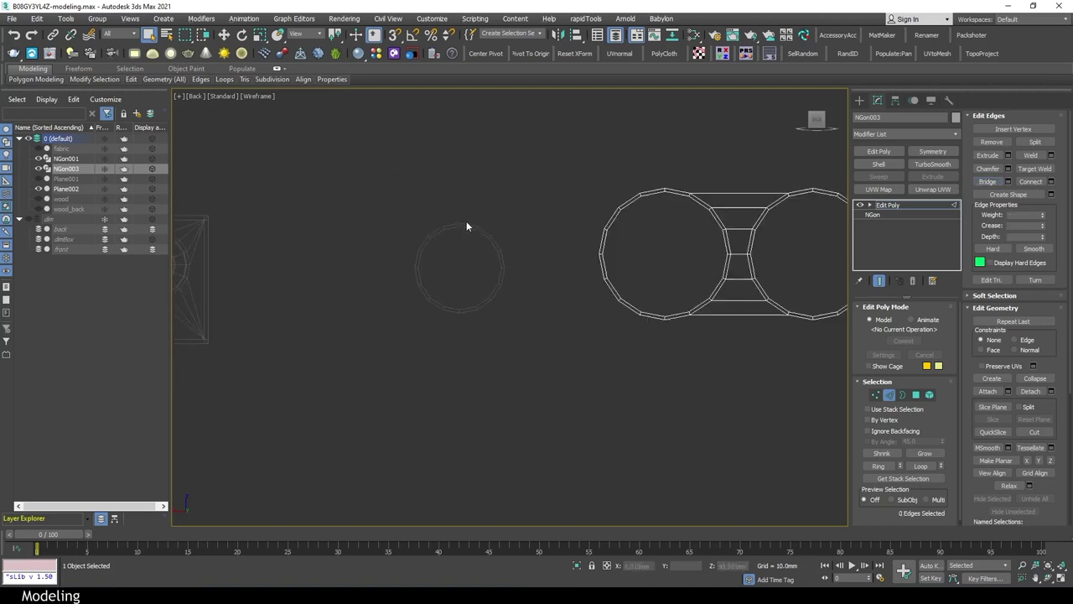
{"action": "scroll", "coordinate": [592, 271], "scroll_direction": "up", "scroll_amount": 3}
{"action": "key", "text": "2"}
{"action": "key", "text": "2"}
{"action": "key", "text": "w"}
{"action": "left_click", "coordinate": [736, 261]}
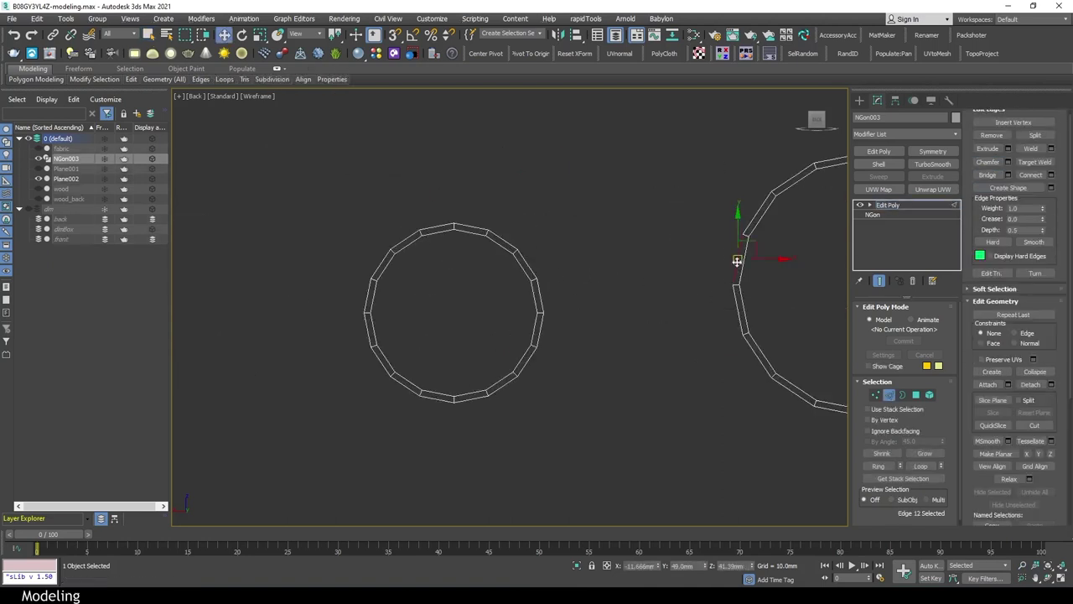
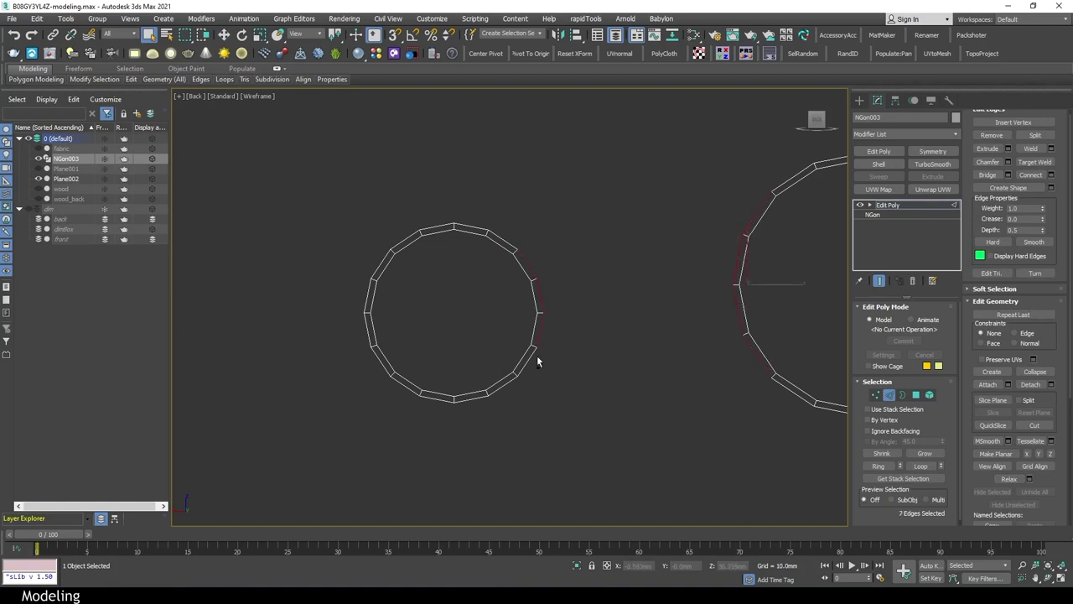
Clear the edge selection on the bridged circles
{"action": "scroll", "coordinate": [536, 361], "scroll_direction": "down", "scroll_amount": 4}
{"action": "scroll", "coordinate": [587, 206], "scroll_direction": "up", "scroll_amount": 2}
{"action": "left_click", "coordinate": [640, 198]}
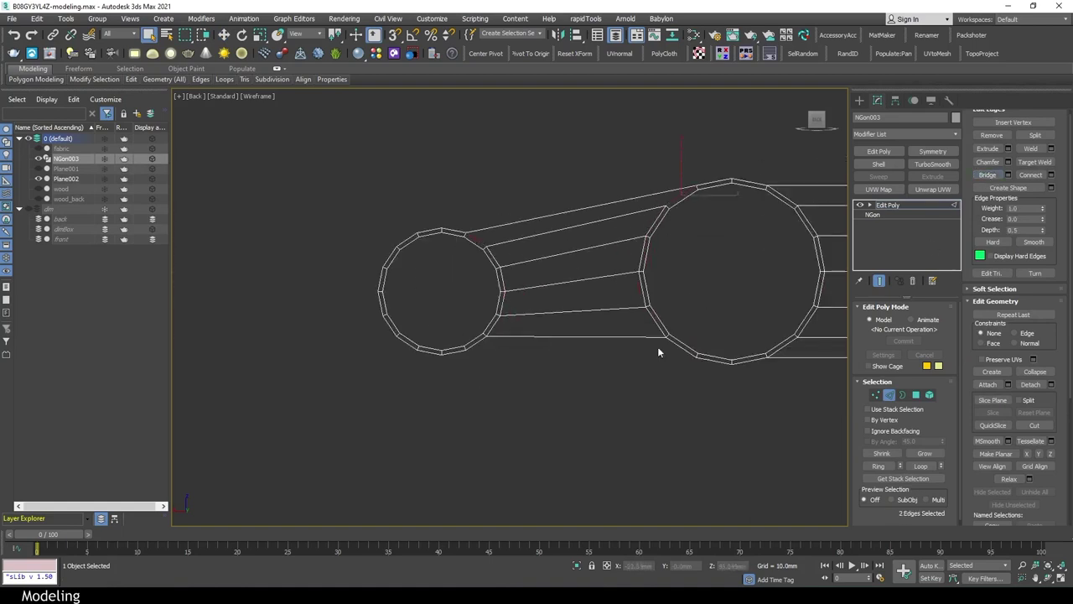
{"action": "scroll", "coordinate": [736, 260], "scroll_direction": "down", "scroll_amount": 3}
{"action": "scroll", "coordinate": [339, 265], "scroll_direction": "up", "scroll_amount": 2}
Return to object selection in Perspective, then unhide and select the back panel Plane001
{"action": "key", "text": "p"}
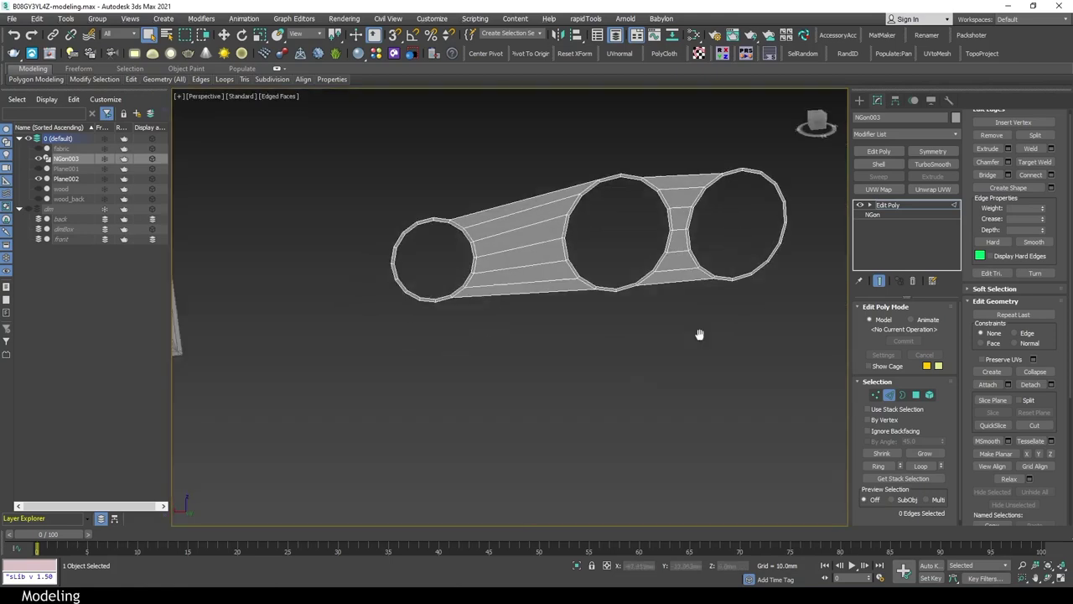
{"action": "key", "text": "2"}
{"action": "scroll", "coordinate": [991, 194], "scroll_direction": "down", "scroll_amount": 2}
{"action": "key", "text": "q"}
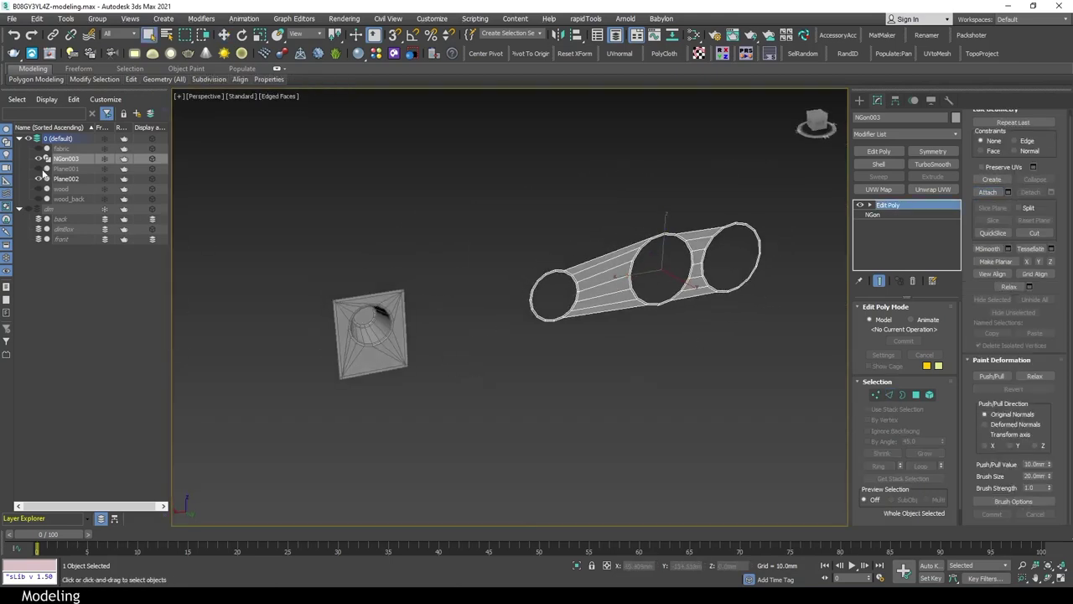
{"action": "left_click", "coordinate": [38, 169]}
{"action": "left_click", "coordinate": [367, 204]}
Split the back panel's edges with a connecting edge and select the split-off polygon
{"action": "key", "text": "2"}
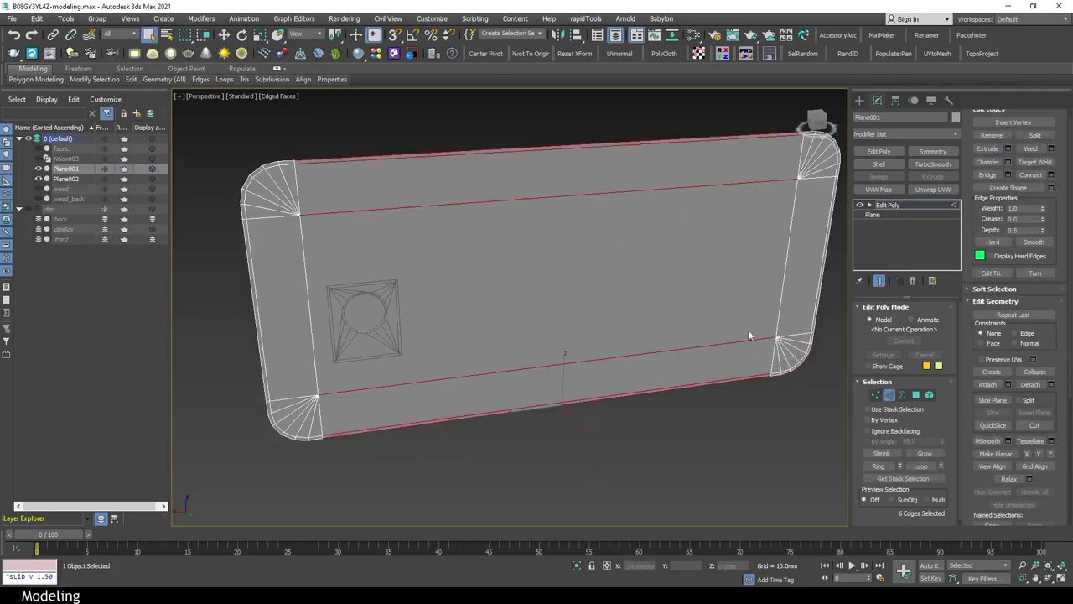
{"action": "key", "text": "ctrl+shift+e"}
{"action": "left_click", "coordinate": [540, 278]}
{"action": "key", "text": "4"}
{"action": "left_click", "coordinate": [491, 288]}
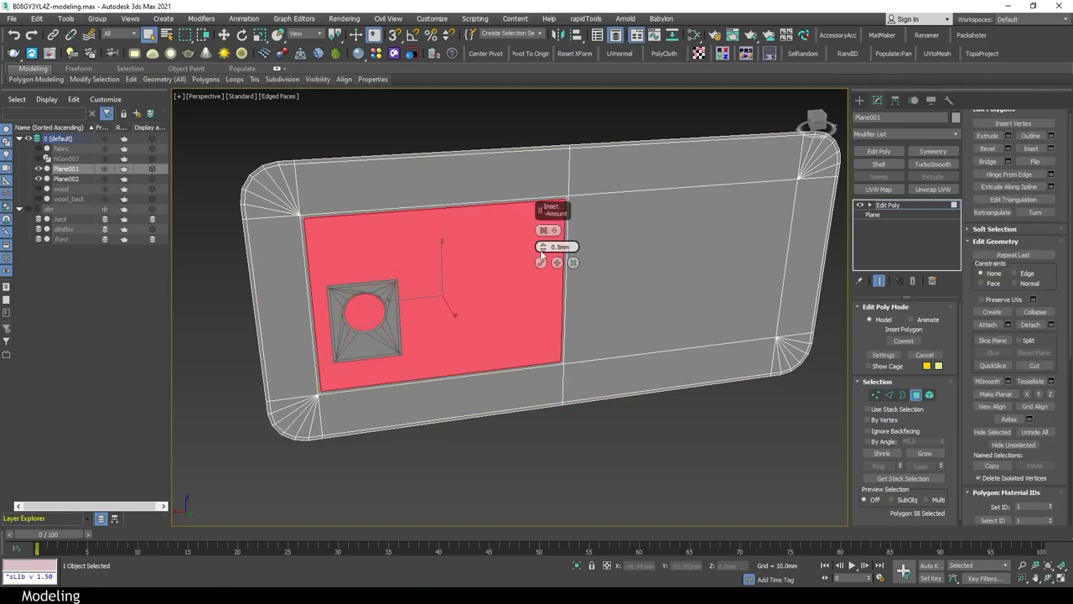
In the back wireframe view, snap the opening's corner vertices to the woofer plate's corners
{"action": "key", "text": "alt+w"}
{"action": "key", "text": "alt+w"}
{"action": "key", "text": "1"}
{"action": "scroll", "coordinate": [487, 235], "scroll_direction": "up", "scroll_amount": 2}
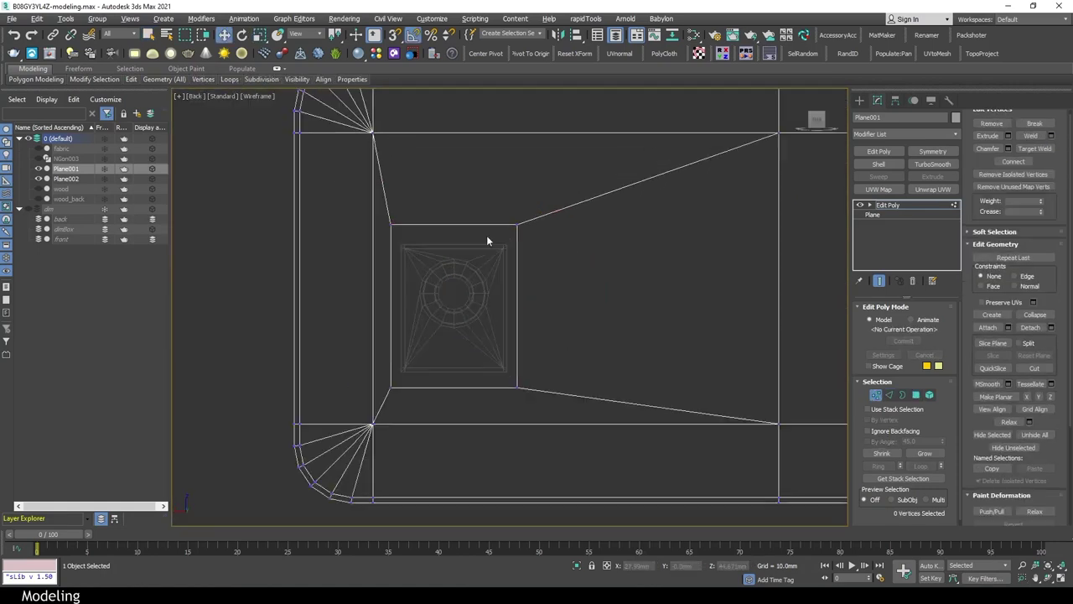
{"action": "scroll", "coordinate": [388, 190], "scroll_direction": "up", "scroll_amount": 2}
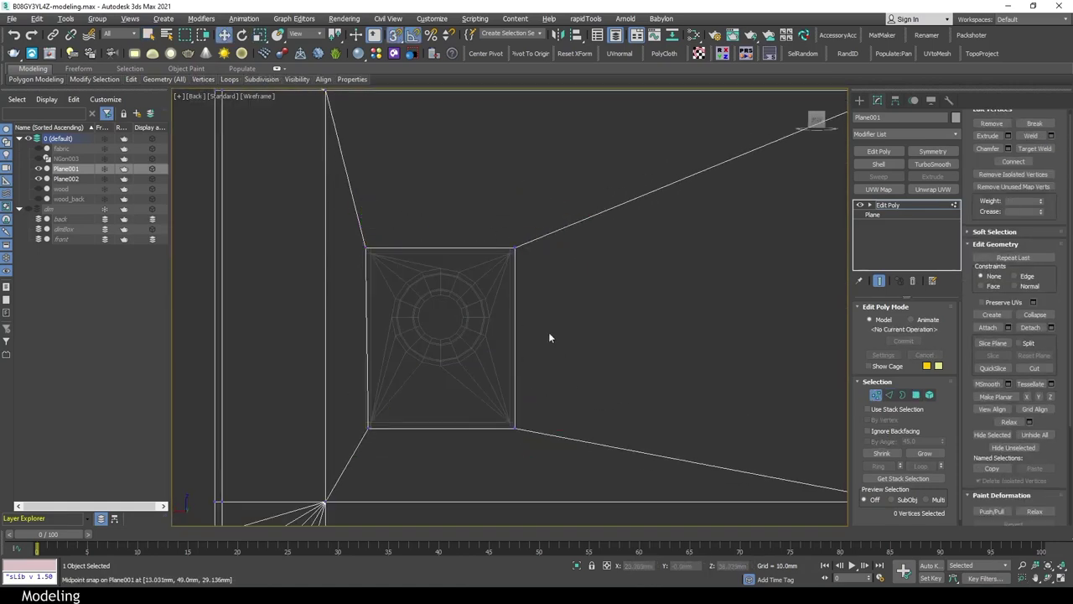
{"action": "key", "text": "4"}
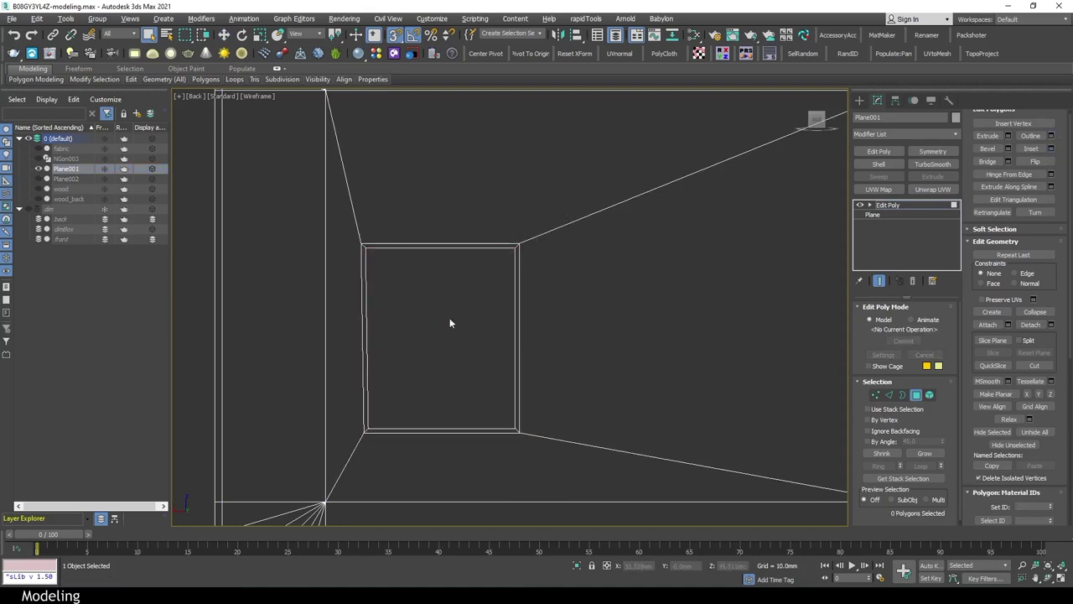
{"action": "left_click", "coordinate": [38, 178]}
{"action": "scroll", "coordinate": [369, 377], "scroll_direction": "up", "scroll_amount": 3}
{"action": "key", "text": "1"}
{"action": "key", "text": "w"}
{"action": "left_click_drag", "start_coordinate": [408, 359], "coordinate": [366, 375]}
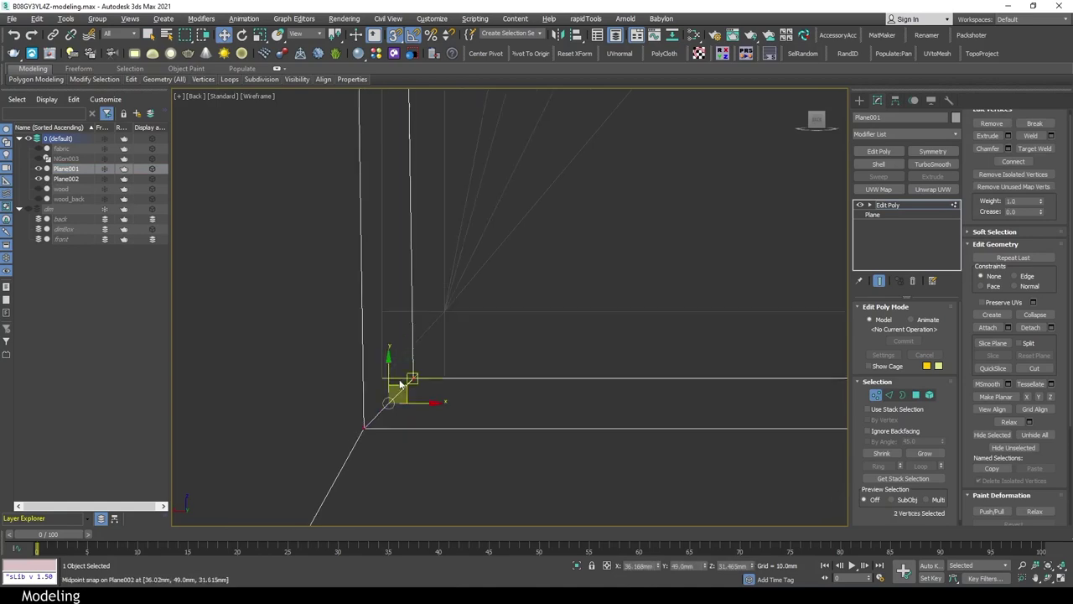
{"action": "scroll", "coordinate": [366, 375], "scroll_direction": "down", "scroll_amount": 3}
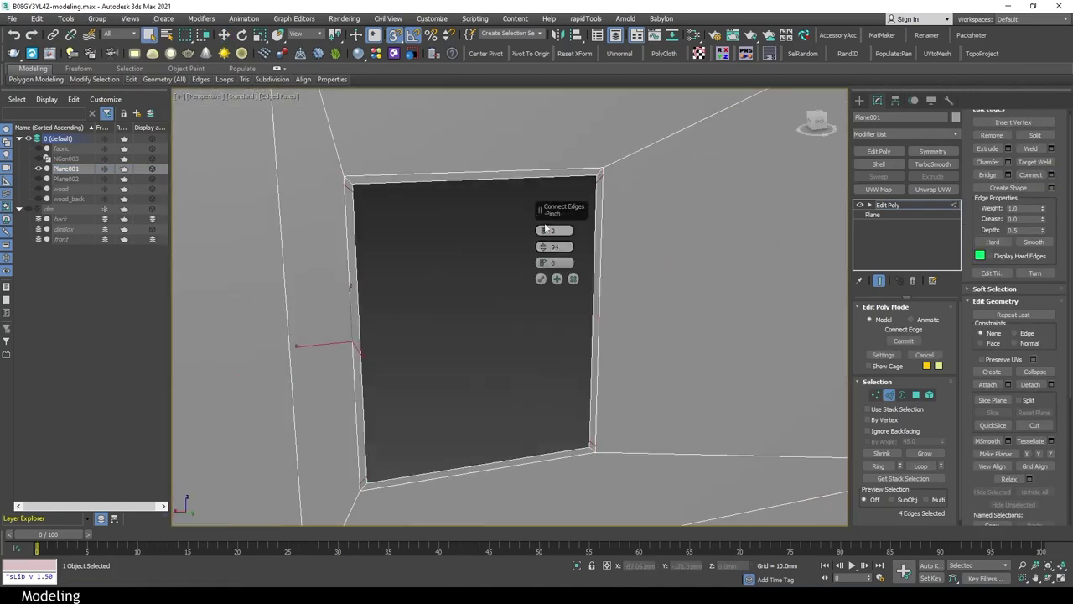
Add connecting edges, then select and nudge the opening's inner edge loop to form the rim
{"action": "key", "text": "k"}
{"action": "left_click", "coordinate": [541, 278]}
{"action": "scroll", "coordinate": [445, 286], "scroll_direction": "down", "scroll_amount": 2}
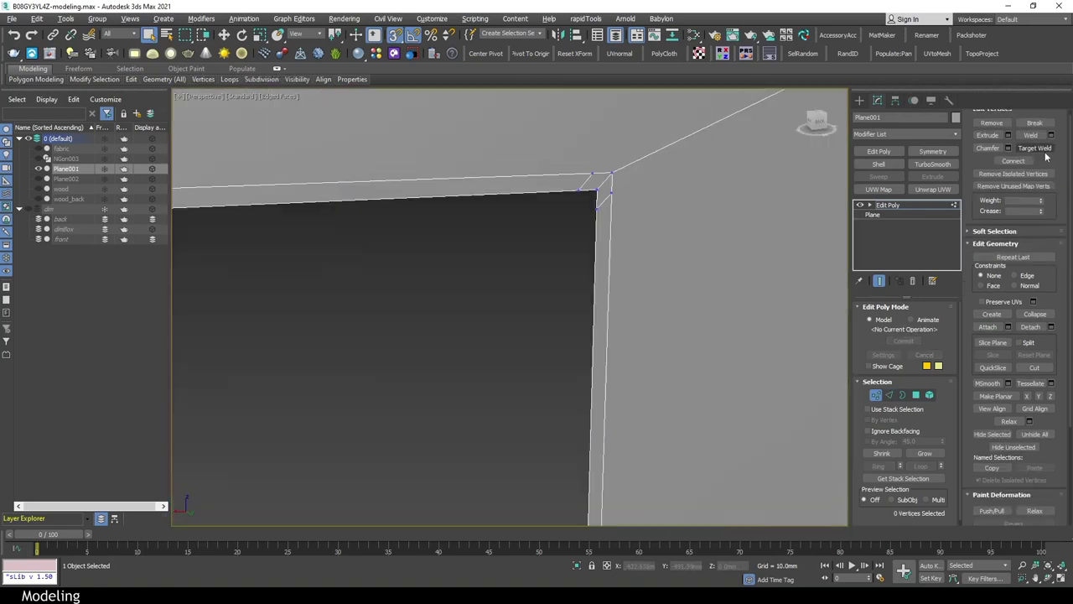
{"action": "mouse_move", "coordinate": [578, 192]}
{"action": "middle_mouse_down", "text": "alt"}
{"action": "mouse_move", "coordinate": [529, 181]}
{"action": "mouse_move", "coordinate": [470, 251]}
{"action": "mouse_move", "coordinate": [495, 335]}
{"action": "mouse_move", "coordinate": [503, 295]}
{"action": "mouse_move", "coordinate": [570, 311]}
{"action": "middle_mouse_up", "text": "alt"}
{"action": "key", "text": "2"}
{"action": "double_click", "coordinate": [403, 332]}
{"action": "key", "text": "w"}
{"action": "left_click", "coordinate": [504, 295]}
Toggle edged-faces shading and orbit in closer onto the opening's corner and frame
{"action": "key", "text": "4"}
{"action": "key", "text": "ctrl+a"}
{"action": "key", "text": "4"}
{"action": "key", "text": "F4"}
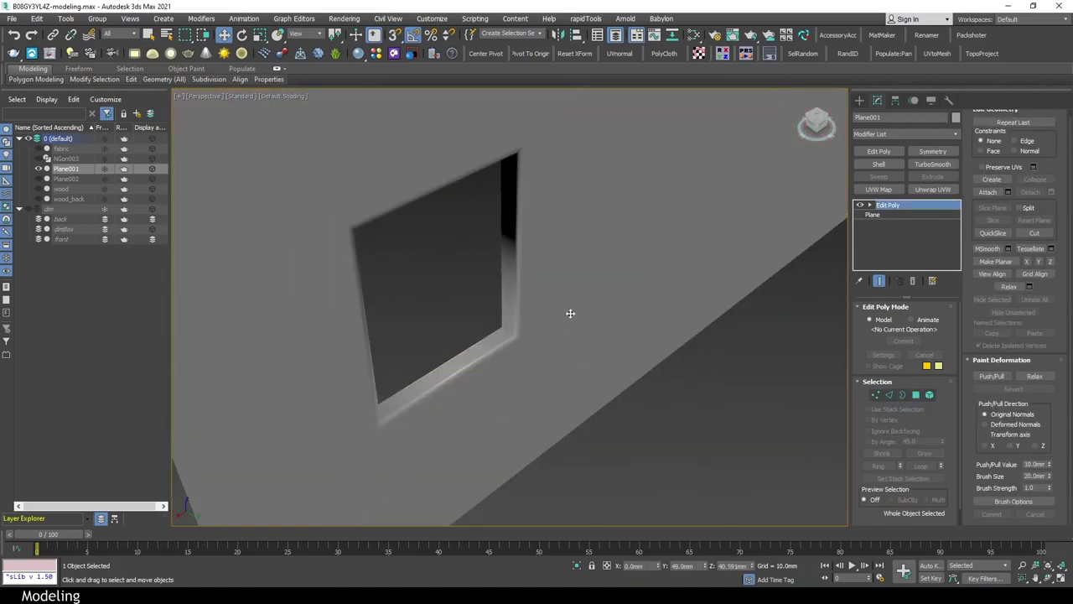
{"action": "scroll", "coordinate": [495, 176], "scroll_direction": "up", "scroll_amount": 5}
{"action": "key", "text": "1"}
{"action": "key", "text": "F4"}
{"action": "mouse_move", "coordinate": [494, 176]}
{"action": "middle_mouse_down", "text": "alt"}
{"action": "mouse_move", "coordinate": [618, 228]}
{"action": "mouse_move", "coordinate": [723, 201]}
{"action": "middle_mouse_up", "text": "alt"}
{"action": "scroll", "coordinate": [724, 202], "scroll_direction": "up", "scroll_amount": 3}
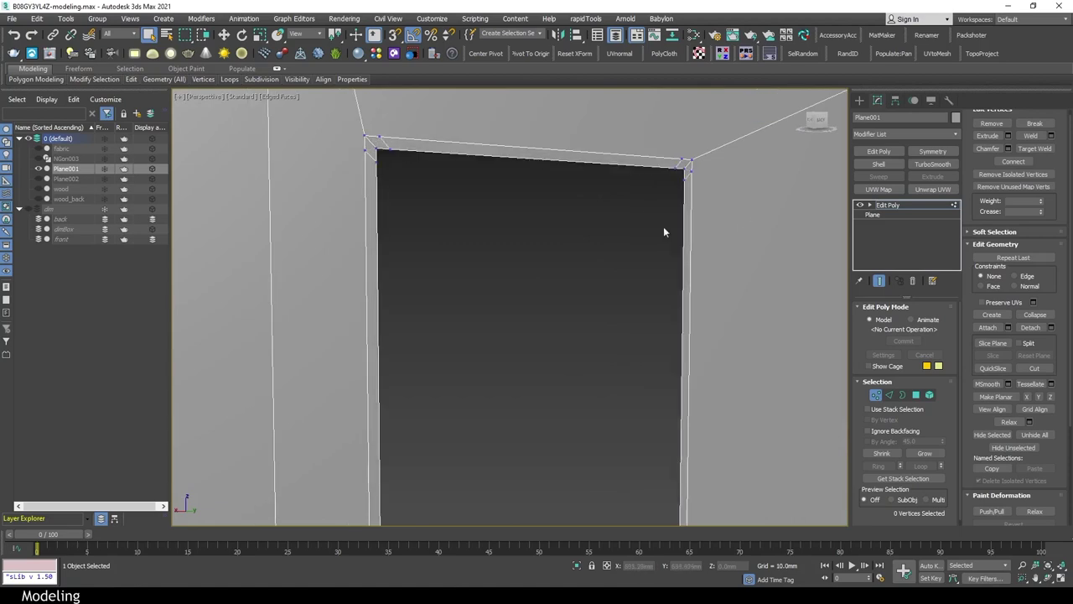
{"action": "mouse_move", "coordinate": [663, 226]}
{"action": "middle_mouse_down", "text": "alt"}
{"action": "mouse_move", "coordinate": [713, 362]}
{"action": "mouse_move", "coordinate": [610, 273]}
{"action": "mouse_move", "coordinate": [598, 290]}
{"action": "middle_mouse_up", "text": "alt"}
Select the opening's open border, then all the panel's polygons, to check the frame
{"action": "key", "text": "3"}
{"action": "key", "text": "ctrl+a"}
{"action": "key", "text": "w"}
{"action": "scroll", "coordinate": [556, 364], "scroll_direction": "down", "scroll_amount": 3}
{"action": "key", "text": "4"}
{"action": "key", "text": "ctrl+a"}
{"action": "middle_click_drag", "start_coordinate": [556, 363], "coordinate": [603, 338]}
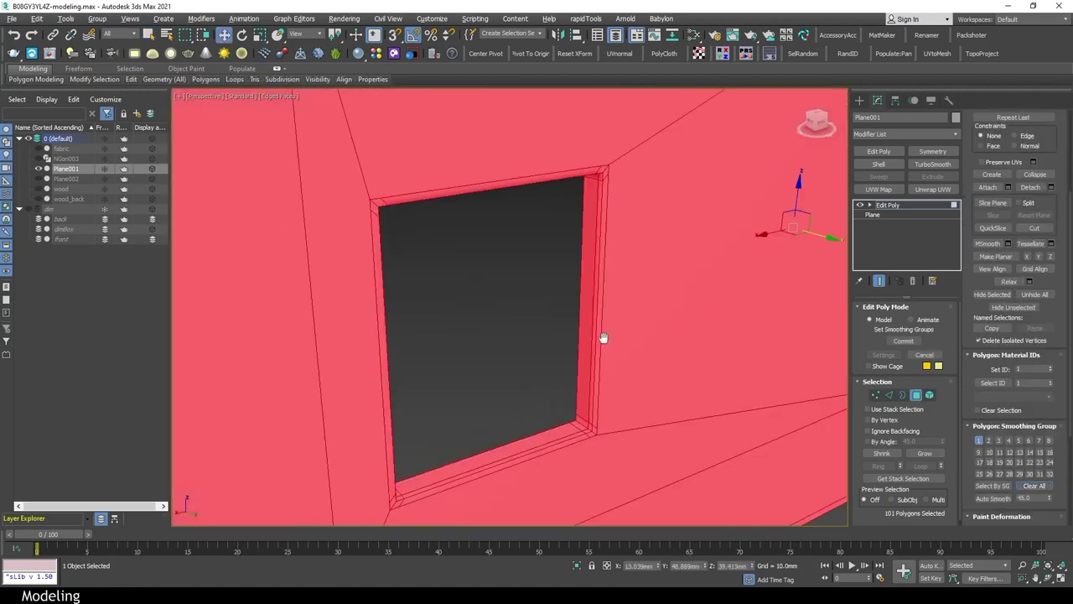
Select the opening's top corner vertex, then leave vertex editing
{"action": "key", "text": "1"}
{"action": "scroll", "coordinate": [477, 234], "scroll_direction": "down", "scroll_amount": 3}
{"action": "scroll", "coordinate": [477, 234], "scroll_direction": "up", "scroll_amount": 5}
{"action": "scroll", "coordinate": [495, 193], "scroll_direction": "up", "scroll_amount": 3}
{"action": "left_click", "coordinate": [494, 191]}
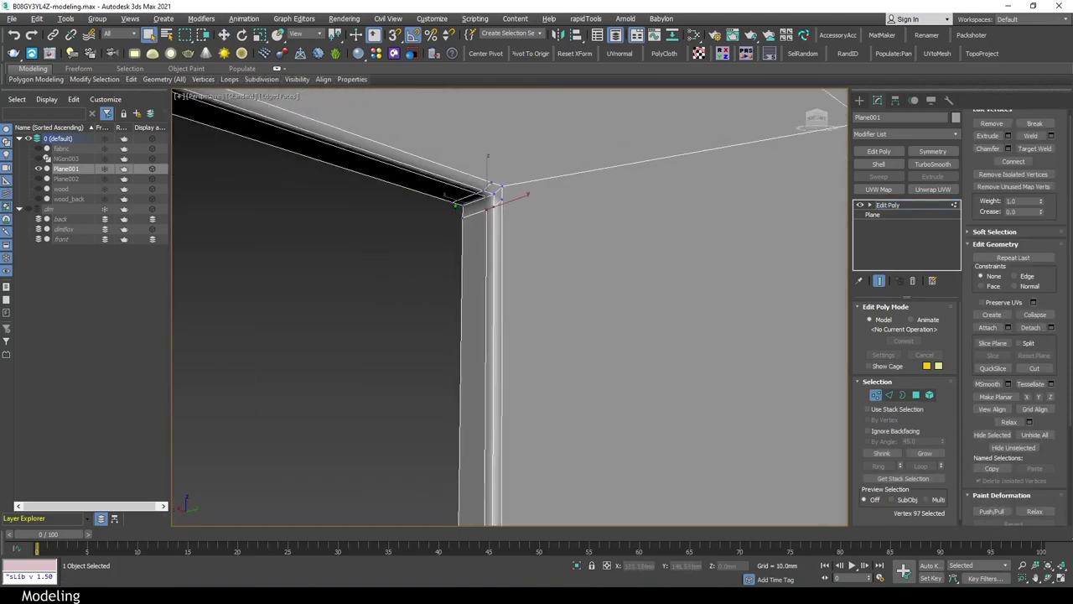
{"action": "scroll", "coordinate": [472, 302], "scroll_direction": "down", "scroll_amount": 4}
{"action": "key", "text": "1"}
{"action": "middle_click_drag", "start_coordinate": [472, 302], "coordinate": [201, 318], "text": "alt"}
Select the woofer plate Plane002 and inspect its border in the side and perspective views
{"action": "left_click", "coordinate": [552, 364]}
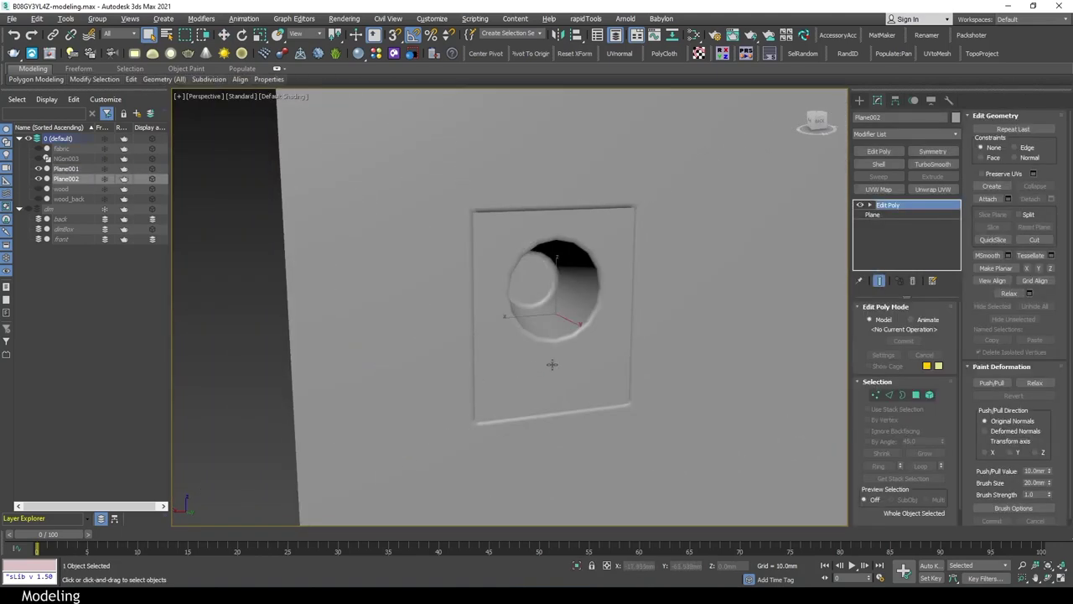
{"action": "key", "text": "F4"}
{"action": "middle_click_drag", "start_coordinate": [551, 364], "coordinate": [592, 334], "text": "alt"}
{"action": "key", "text": "3"}
{"action": "key", "text": "w"}
{"action": "key", "text": "l"}
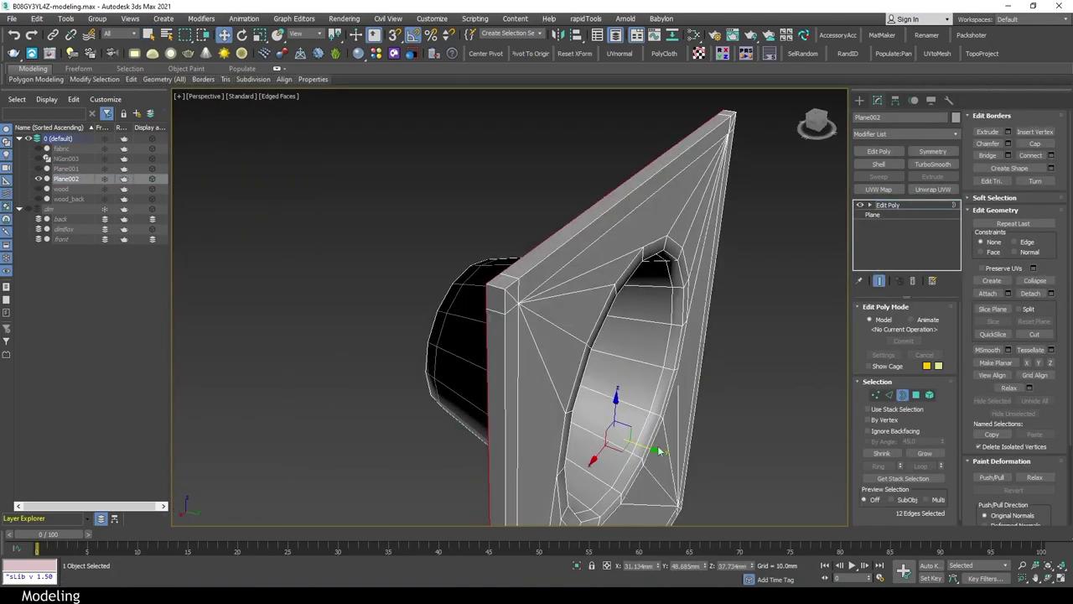
{"action": "key", "text": "p"}
{"action": "key", "text": "F3"}
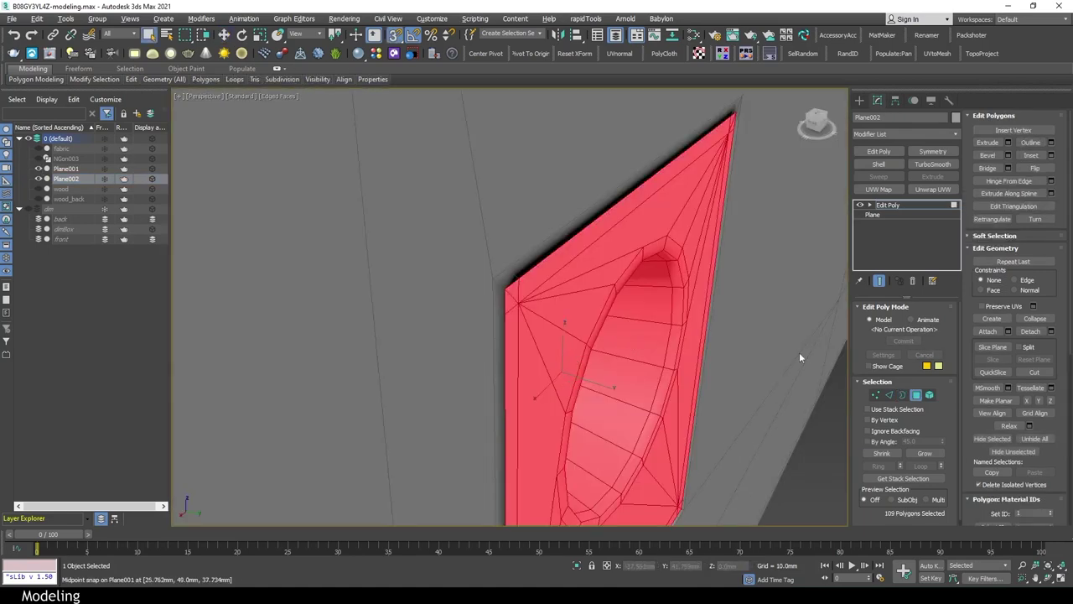
{"action": "key", "text": "4"}
{"action": "key", "text": "4"}
{"action": "scroll", "coordinate": [433, 222], "scroll_direction": "up", "scroll_amount": 3}
{"action": "key", "text": "q"}
{"action": "scroll", "coordinate": [472, 232], "scroll_direction": "down", "scroll_amount": 3}
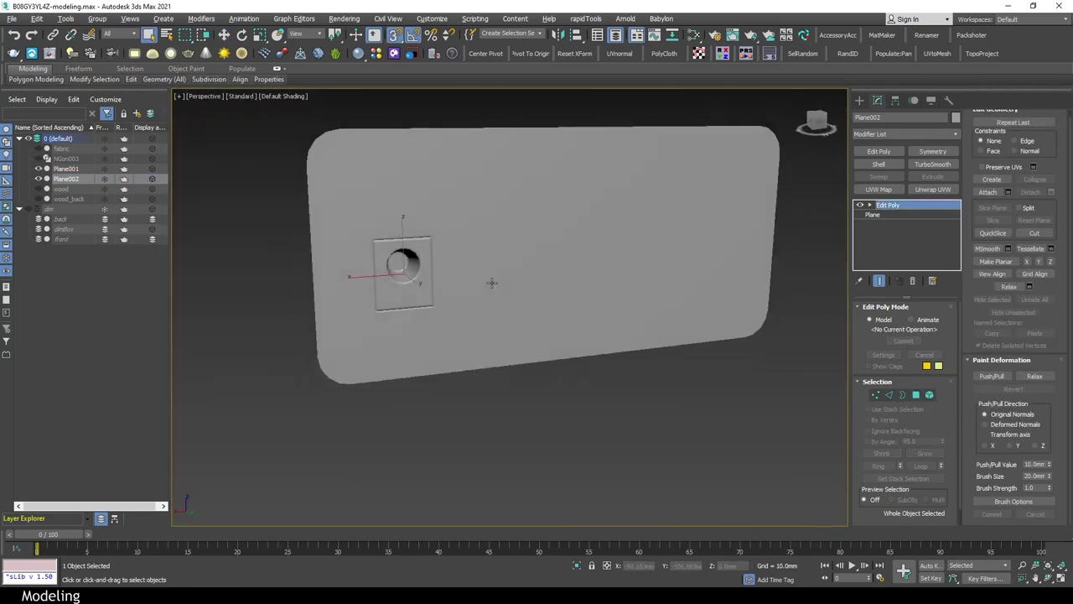
Hide and unhide the back panel Plane001, then reselect it
{"action": "left_click", "coordinate": [38, 169]}
{"action": "key", "text": "b"}
{"action": "key", "text": "F3"}
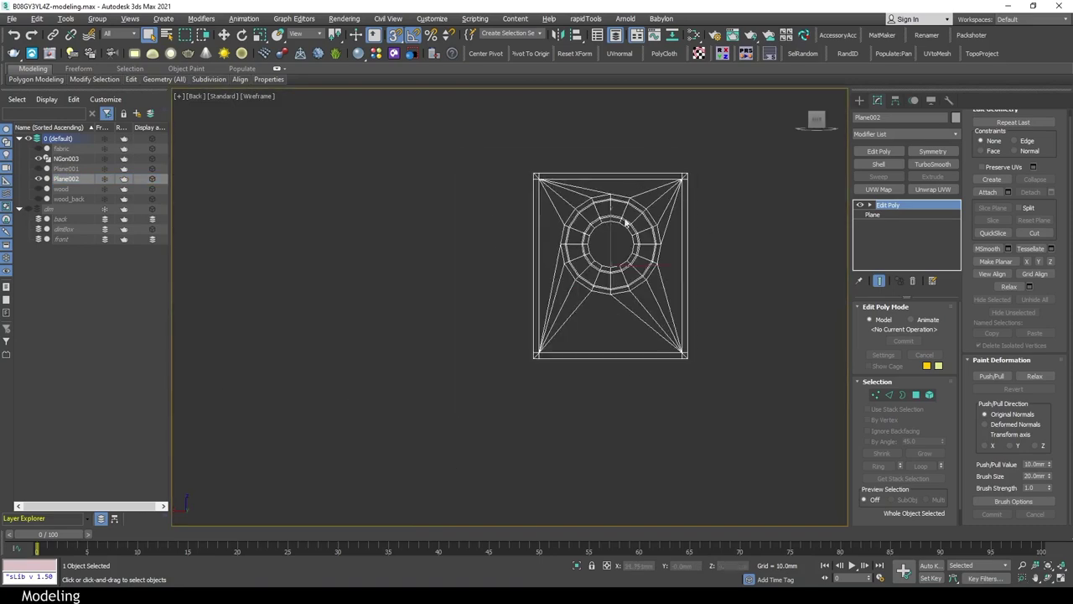
{"action": "left_click", "coordinate": [39, 168]}
{"action": "left_click", "coordinate": [66, 169]}
{"action": "scroll", "coordinate": [574, 214], "scroll_direction": "down", "scroll_amount": 3}
Select the panel polygon over the circle shapes and add a connecting edge across the panel
{"action": "key", "text": "1"}
{"action": "scroll", "coordinate": [583, 382], "scroll_direction": "up", "scroll_amount": 3}
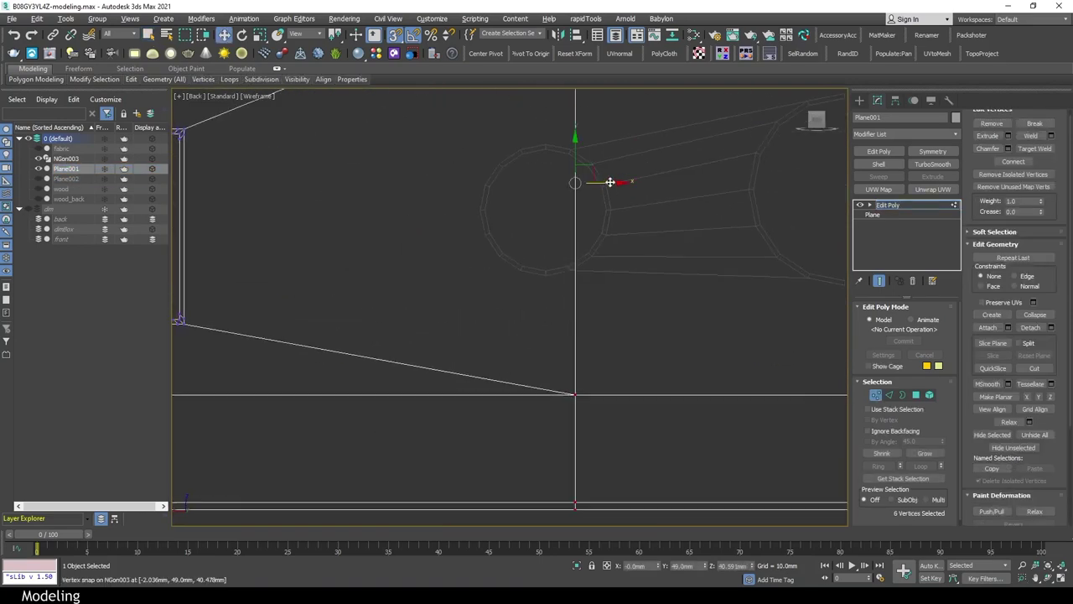
{"action": "scroll", "coordinate": [501, 267], "scroll_direction": "down", "scroll_amount": 3}
{"action": "key", "text": "4"}
{"action": "key", "text": "ctrl+a"}
{"action": "left_click", "coordinate": [721, 243]}
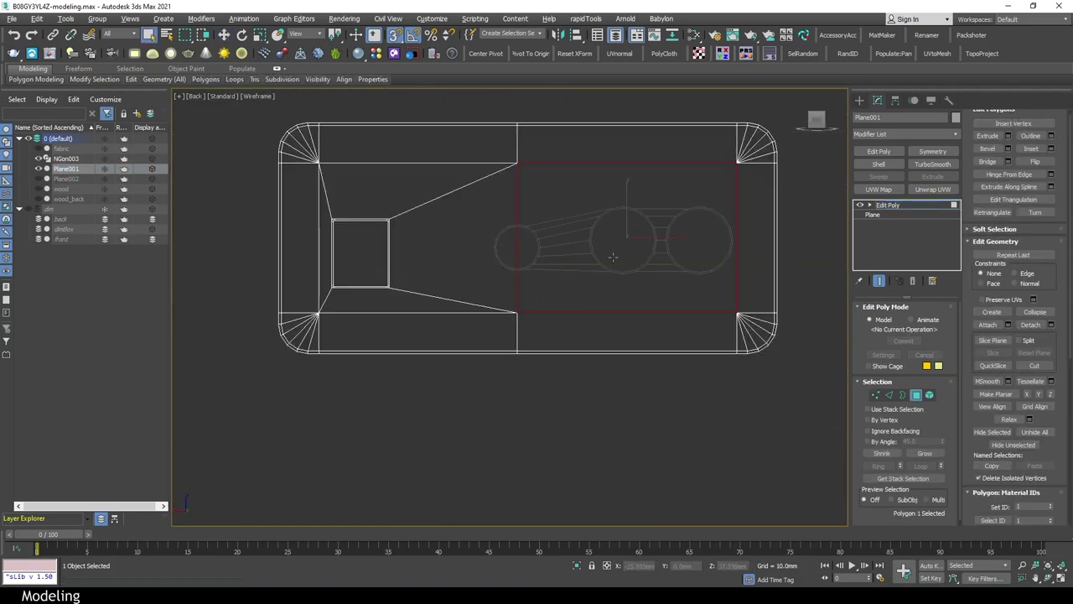
{"action": "key", "text": "2"}
{"action": "left_click", "coordinate": [540, 279]}
{"action": "key", "text": "1"}
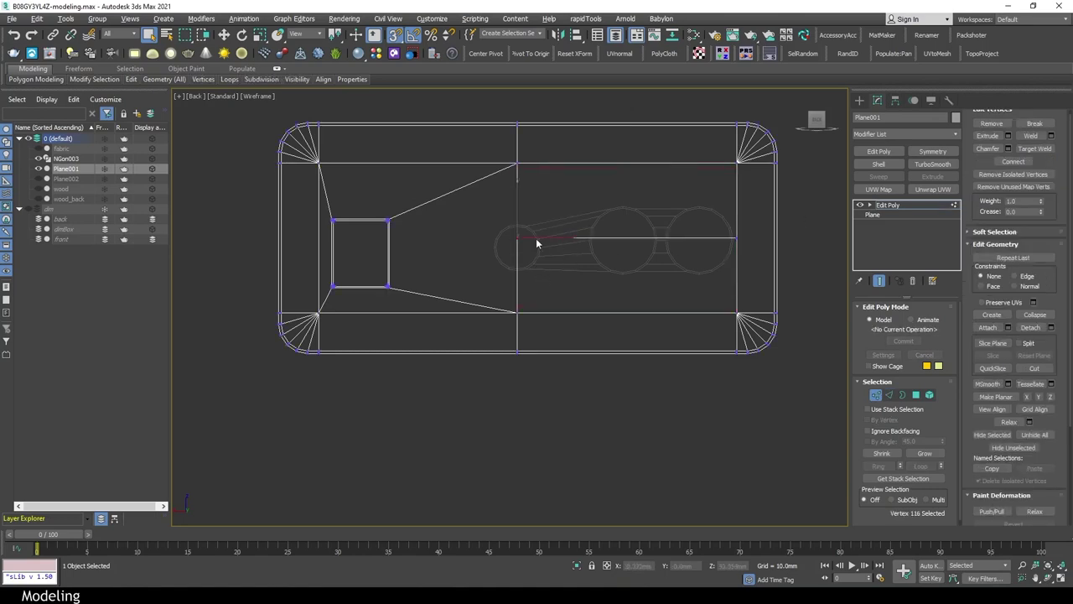
Delete the polygon over the circle shapes and the strip polygon at the panel's right end
{"action": "key", "text": "p"}
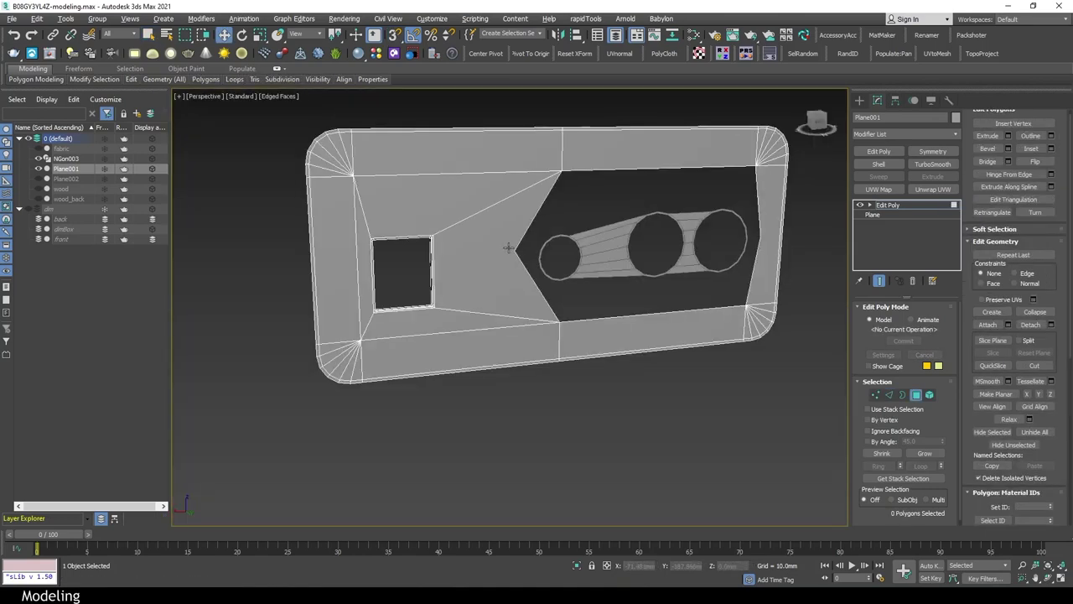
{"action": "scroll", "coordinate": [532, 249], "scroll_direction": "up", "scroll_amount": 4}
{"action": "key", "text": "4"}
{"action": "left_click", "coordinate": [504, 260]}
{"action": "key", "text": "Delete"}
{"action": "middle_click_drag", "start_coordinate": [504, 260], "coordinate": [265, 289]}
{"action": "left_click", "coordinate": [688, 288]}
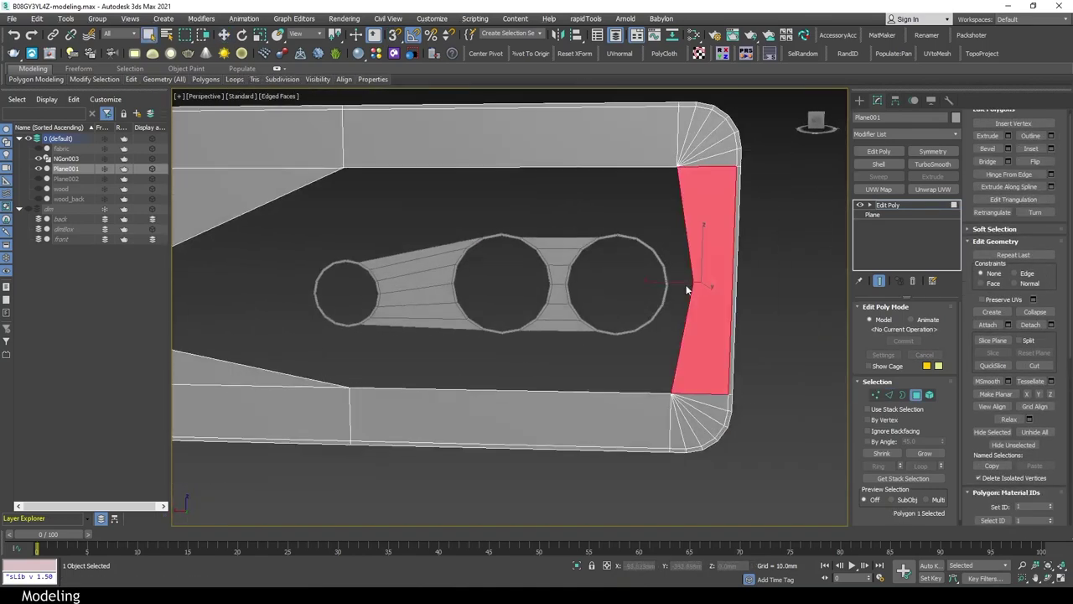
{"action": "key", "text": "Delete"}
Bridge edge pairs to fill the gap and the lower gap with polygons
{"action": "key", "text": "2"}
{"action": "middle_click_drag", "start_coordinate": [574, 345], "coordinate": [604, 318], "text": "alt"}
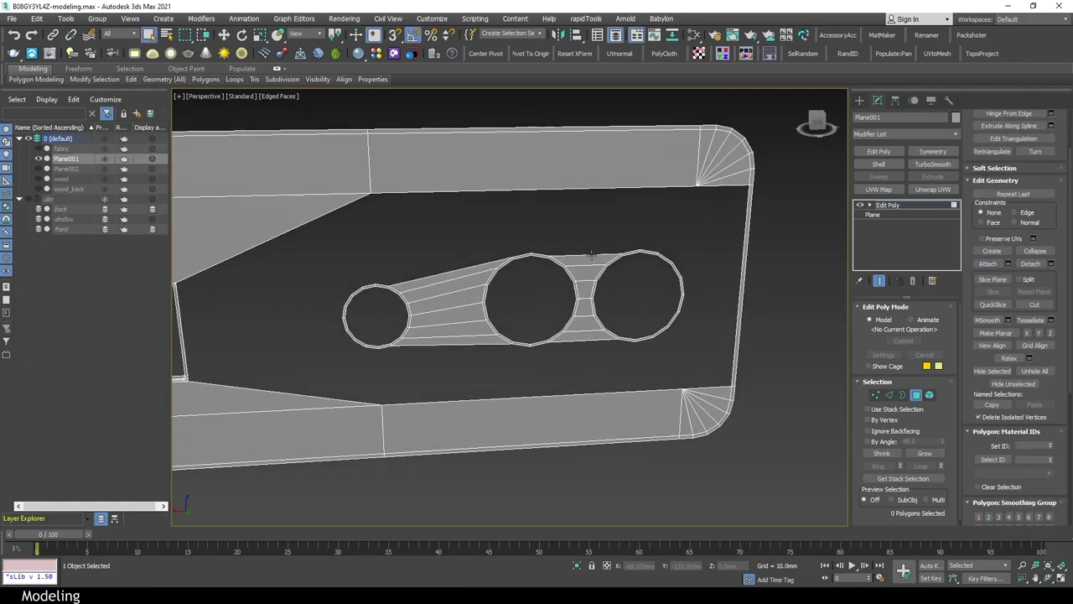
{"action": "scroll", "coordinate": [965, 152], "scroll_direction": "up", "scroll_amount": 3}
{"action": "key", "text": "shift+ctrl+b"}
{"action": "left_click", "coordinate": [586, 390], "text": "ctrl"}
{"action": "key", "text": "shift+ctrl+b"}
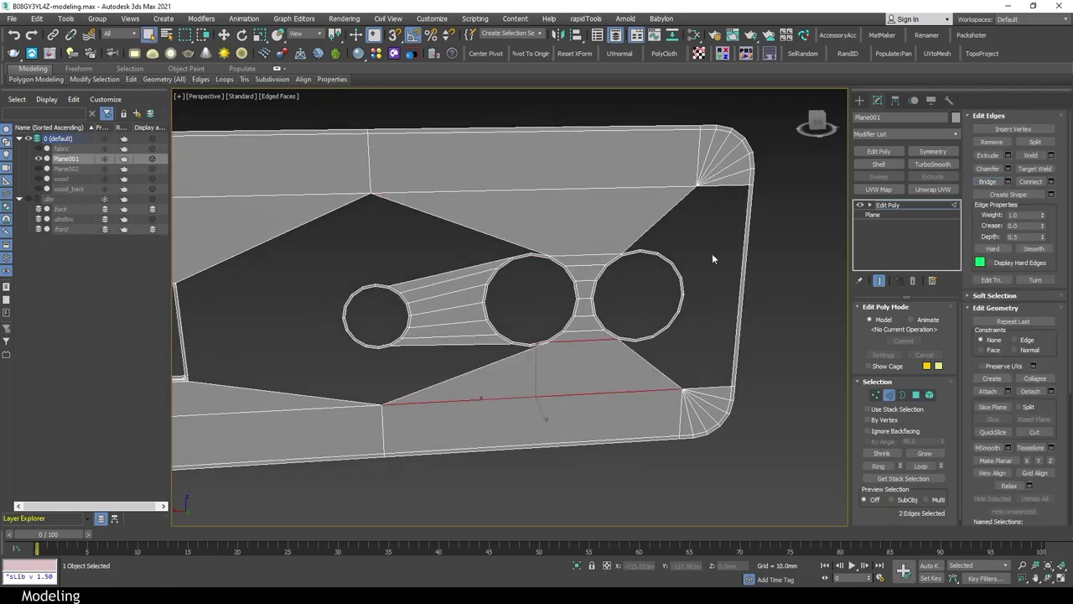
Cap the upper-right gap's border, then select the bottom-right gap's border
{"action": "middle_click_drag", "start_coordinate": [587, 319], "coordinate": [578, 312], "text": "alt"}
{"action": "scroll", "coordinate": [579, 313], "scroll_direction": "up", "scroll_amount": 5}
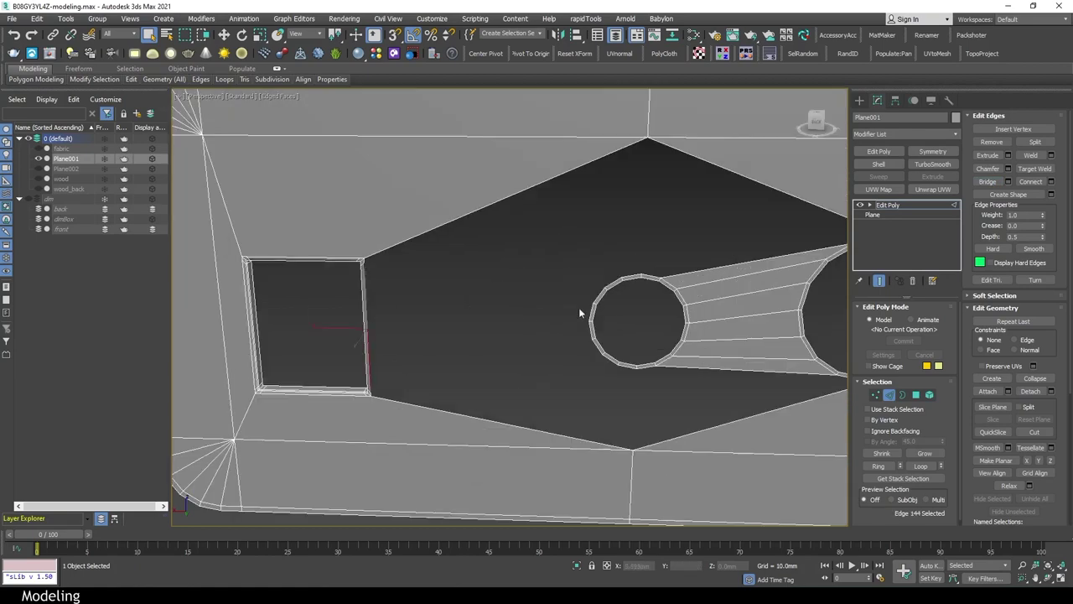
{"action": "left_click", "coordinate": [590, 260]}
{"action": "scroll", "coordinate": [590, 260], "scroll_direction": "down", "scroll_amount": 3}
{"action": "scroll", "coordinate": [589, 260], "scroll_direction": "down", "scroll_amount": 3}
{"action": "scroll", "coordinate": [638, 251], "scroll_direction": "up", "scroll_amount": 3}
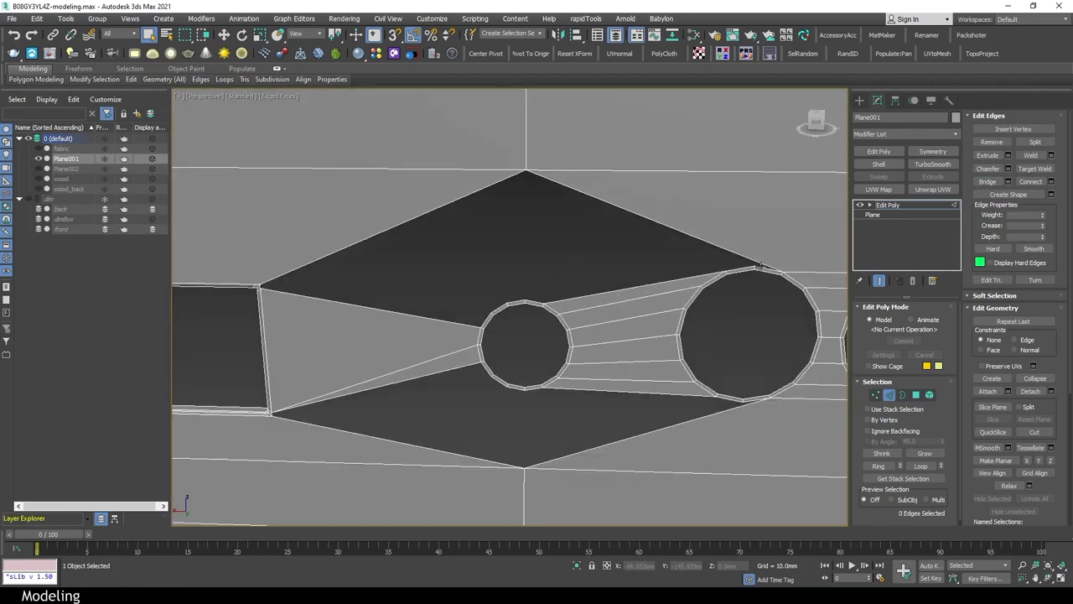
{"action": "scroll", "coordinate": [665, 248], "scroll_direction": "down", "scroll_amount": 3}
{"action": "scroll", "coordinate": [724, 256], "scroll_direction": "up", "scroll_amount": 2}
{"action": "key", "text": "3"}
{"action": "left_click", "coordinate": [736, 245]}
{"action": "key", "text": "alt+p"}
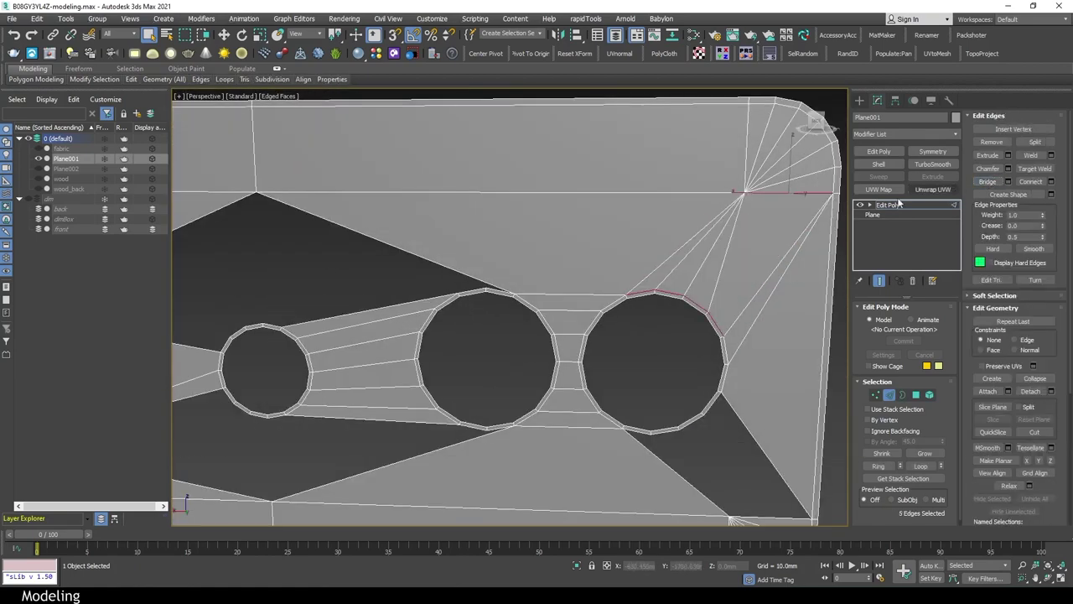
{"action": "scroll", "coordinate": [754, 335], "scroll_direction": "down", "scroll_amount": 2}
{"action": "left_click", "coordinate": [764, 357]}
Select the full border of the diamond's upper gap and cap it
{"action": "key", "text": "2"}
{"action": "scroll", "coordinate": [523, 264], "scroll_direction": "down", "scroll_amount": 1}
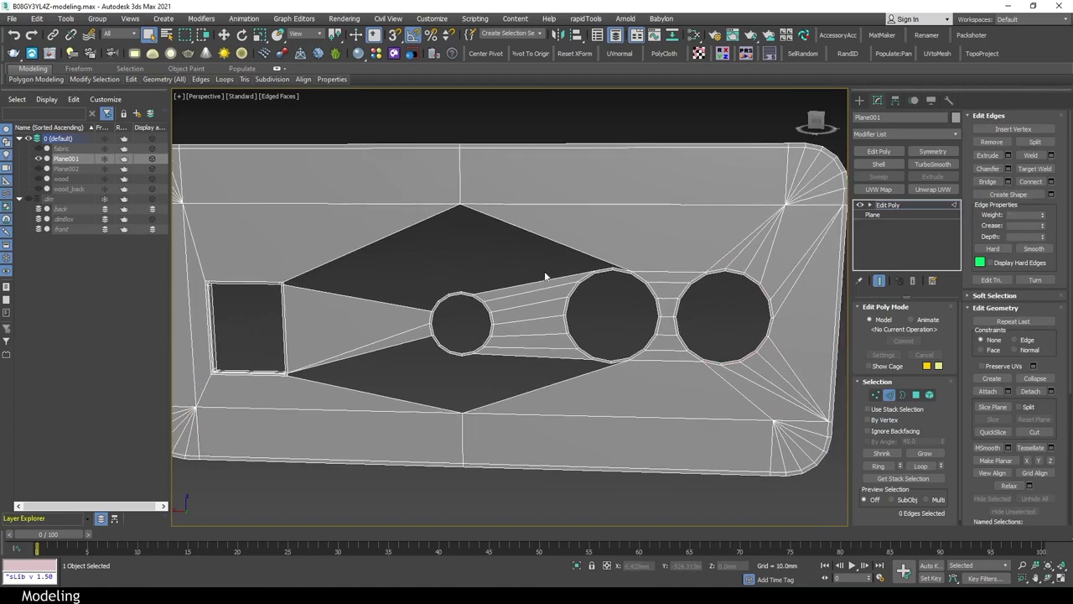
{"action": "scroll", "coordinate": [511, 254], "scroll_direction": "up", "scroll_amount": 2}
{"action": "double_click", "coordinate": [537, 219]}
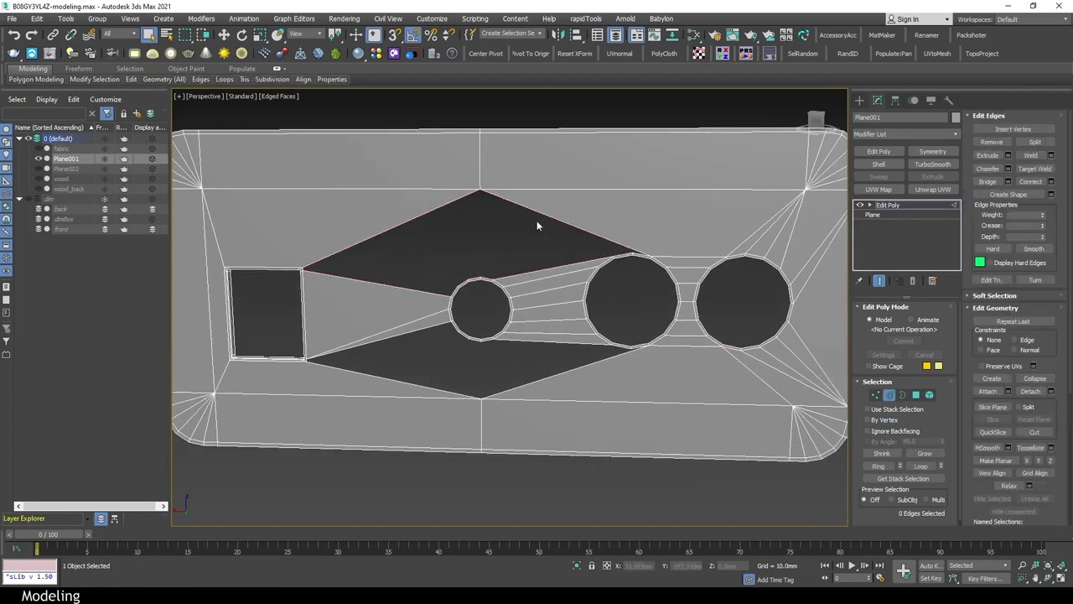
{"action": "key", "text": "3"}
{"action": "key", "text": "alt+p"}
{"action": "key", "text": "1"}
{"action": "scroll", "coordinate": [573, 291], "scroll_direction": "up", "scroll_amount": 2}
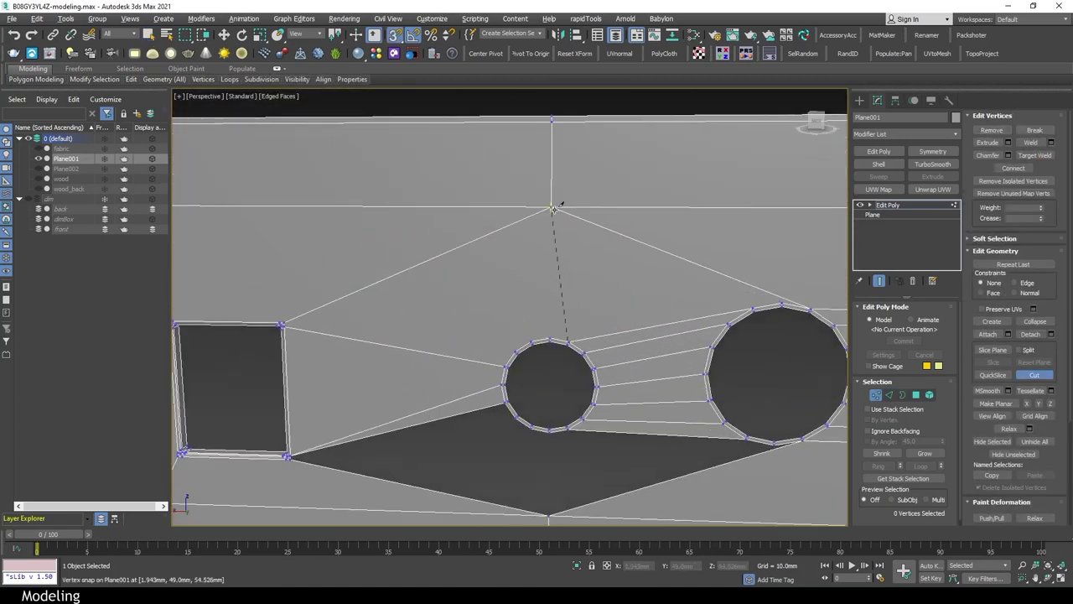
Cut a new edge starting from a round hole's vertex on the plate
{"action": "scroll", "coordinate": [479, 343], "scroll_direction": "up", "scroll_amount": 2}
{"action": "left_click", "coordinate": [693, 339]}
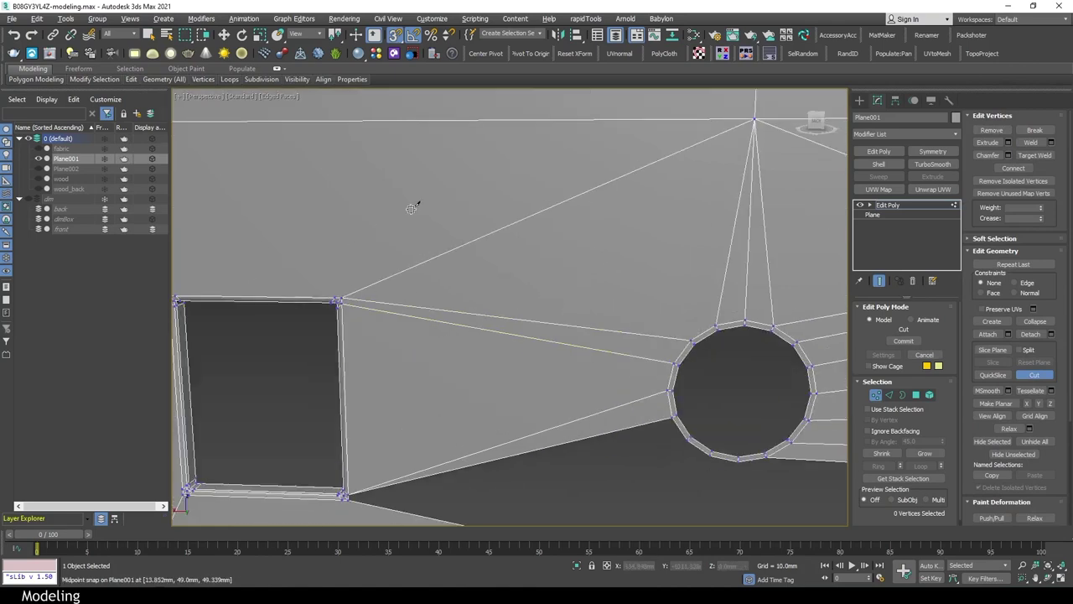
{"action": "scroll", "coordinate": [569, 339], "scroll_direction": "up", "scroll_amount": 2}
{"action": "right_click", "coordinate": [569, 339]}
{"action": "scroll", "coordinate": [570, 327], "scroll_direction": "up", "scroll_amount": 2}
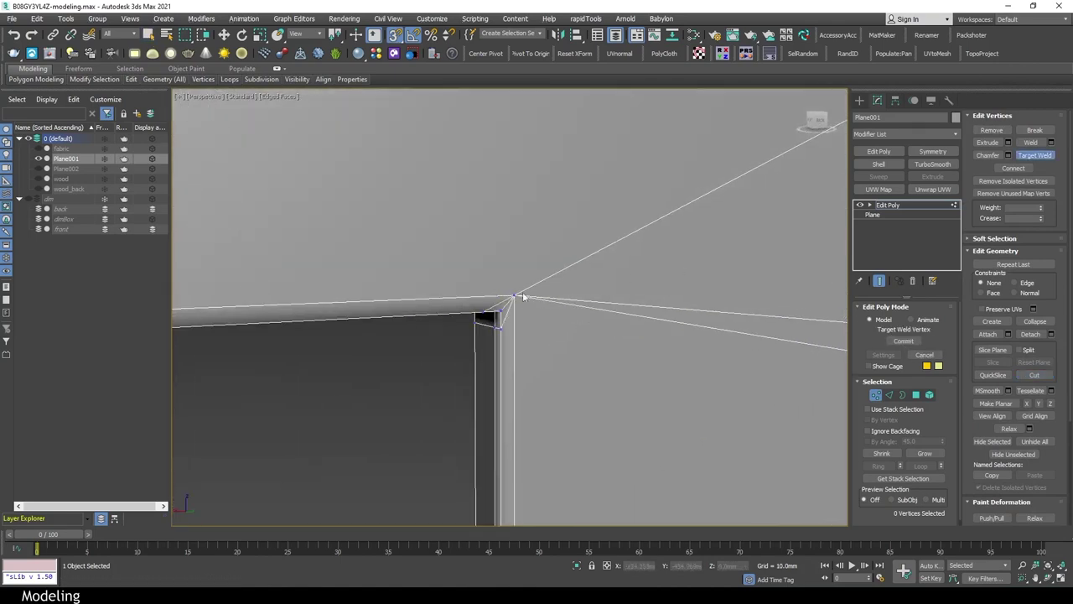
{"action": "scroll", "coordinate": [523, 296], "scroll_direction": "down", "scroll_amount": 3}
Target-weld the stray vertex at the square hole's corner onto its neighbour
{"action": "middle_click_drag", "start_coordinate": [522, 295], "coordinate": [415, 443], "text": "alt"}
{"action": "middle_click_drag", "start_coordinate": [375, 391], "coordinate": [597, 394], "text": "alt"}
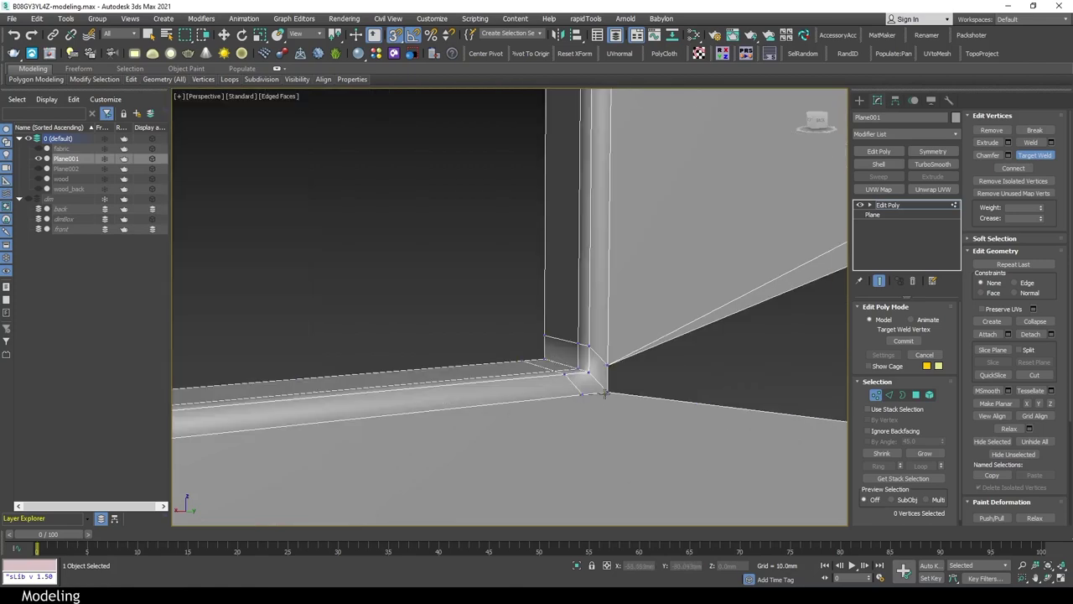
{"action": "right_click", "coordinate": [597, 394]}
{"action": "scroll", "coordinate": [597, 395], "scroll_direction": "down", "scroll_amount": 5}
{"action": "scroll", "coordinate": [738, 291], "scroll_direction": "up", "scroll_amount": 1}
{"action": "scroll", "coordinate": [587, 373], "scroll_direction": "up", "scroll_amount": 3}
Cut another edge ending at a vertex of the square hole
{"action": "key", "text": "alt+c"}
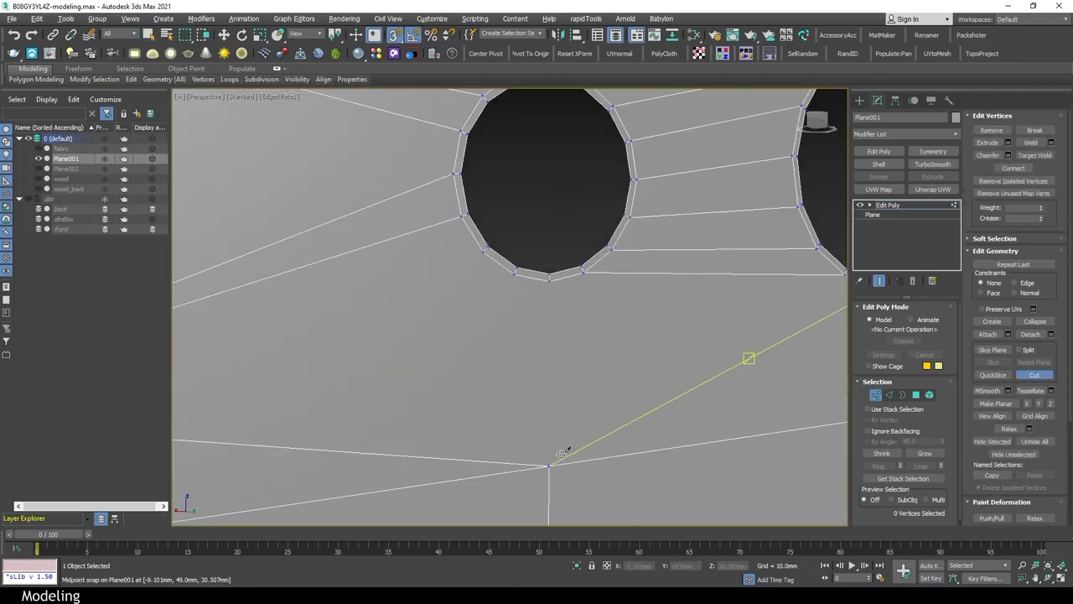
{"action": "left_click", "coordinate": [514, 279]}
{"action": "scroll", "coordinate": [514, 280], "scroll_direction": "down", "scroll_amount": 3}
{"action": "middle_click_drag", "start_coordinate": [514, 279], "coordinate": [546, 240]}
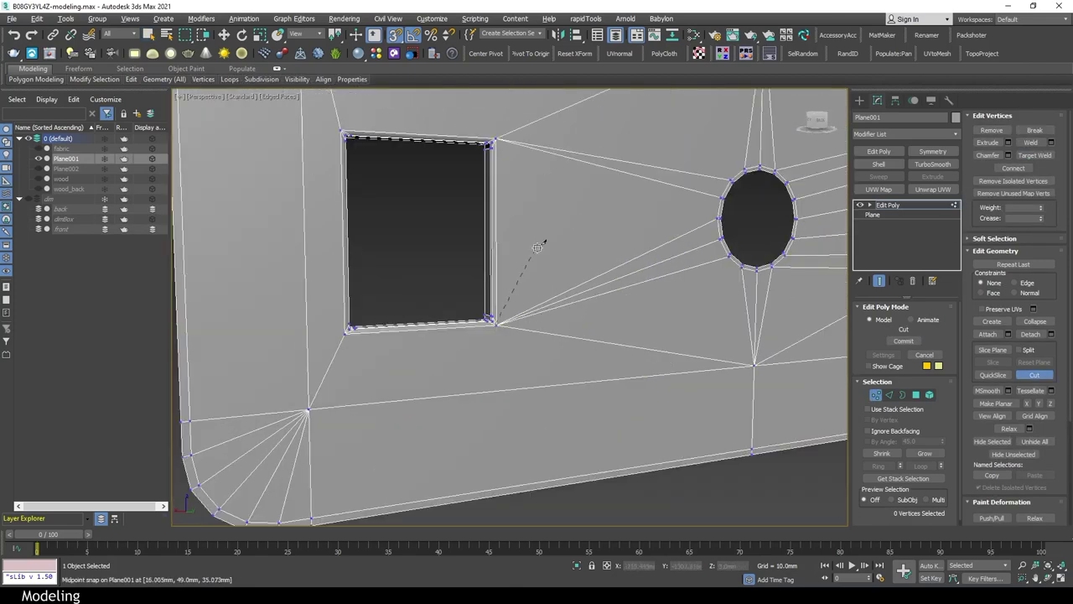
{"action": "right_click", "coordinate": [546, 240]}
{"action": "scroll", "coordinate": [579, 318], "scroll_direction": "down", "scroll_amount": 2}
Connect two selected vertices near the round holes with a new edge
{"action": "key", "text": "2"}
{"action": "scroll", "coordinate": [648, 258], "scroll_direction": "up", "scroll_amount": 3}
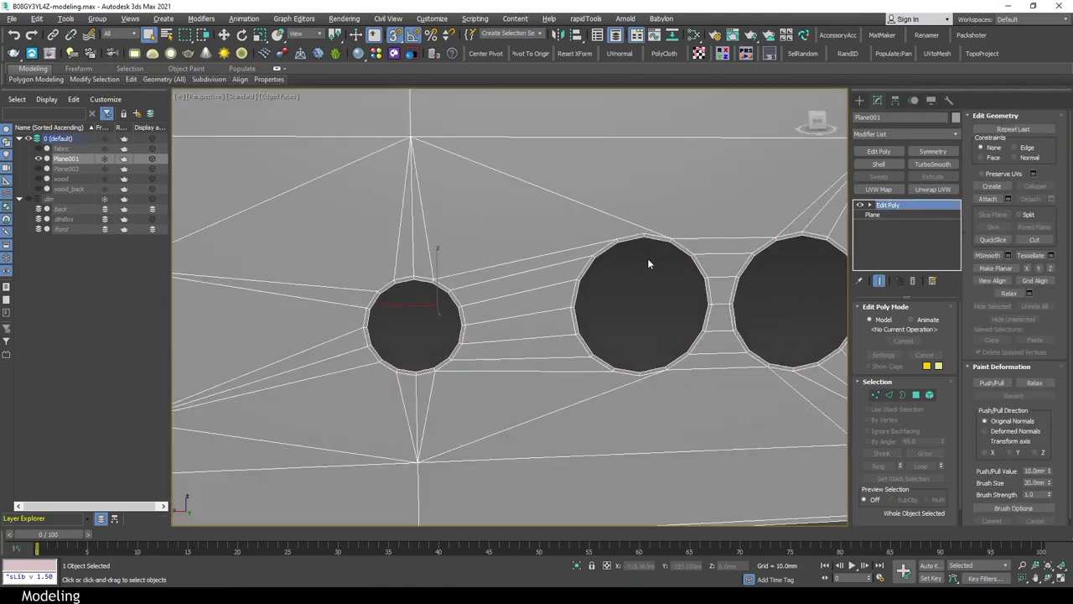
{"action": "middle_click_drag", "start_coordinate": [648, 258], "coordinate": [539, 450]}
{"action": "key", "text": "1"}
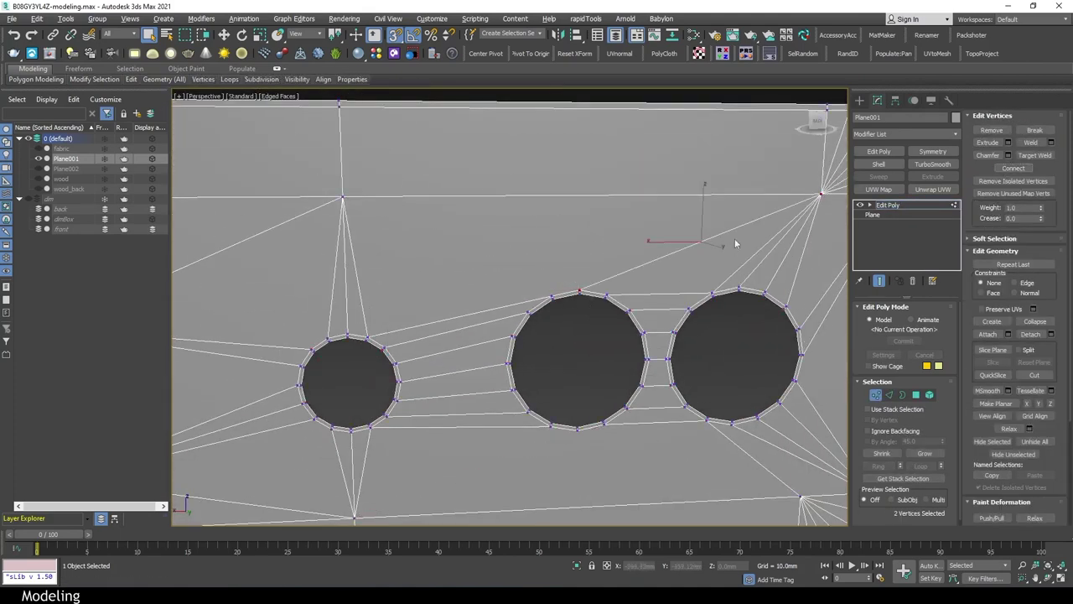
{"action": "left_click", "coordinate": [339, 203], "text": "ctrl"}
{"action": "middle_click_drag", "start_coordinate": [340, 204], "coordinate": [362, 102]}
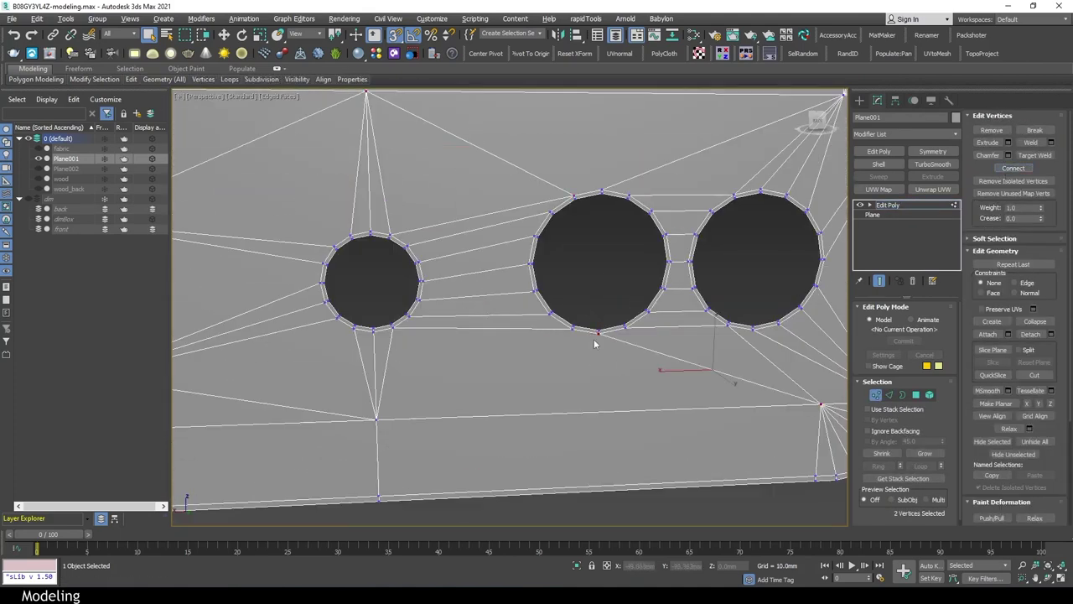
{"action": "left_click", "coordinate": [1009, 173]}
{"action": "scroll", "coordinate": [536, 370], "scroll_direction": "down", "scroll_amount": 3}
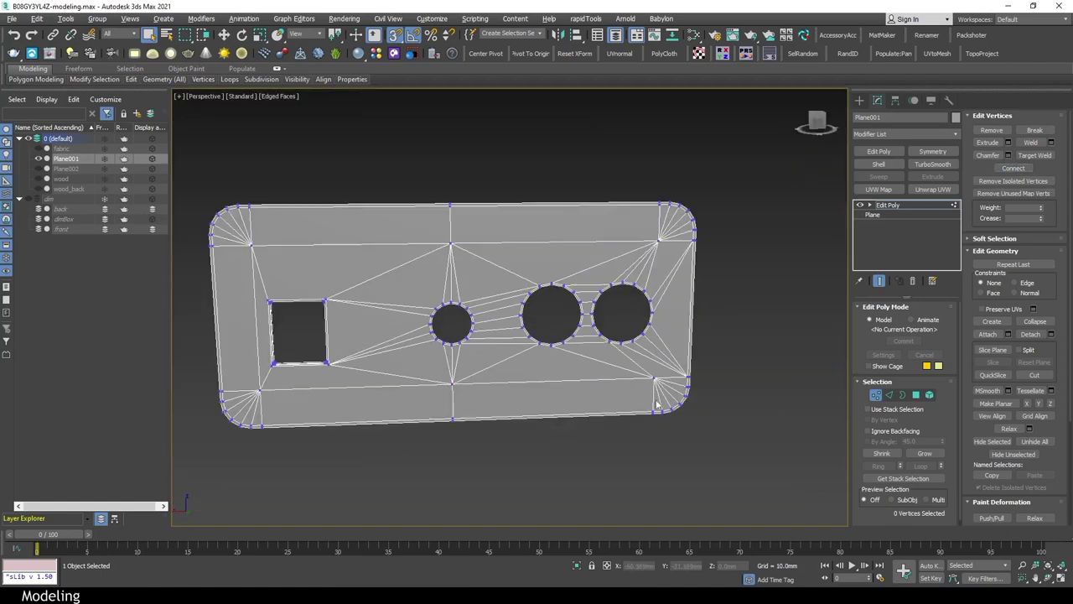
{"action": "scroll", "coordinate": [654, 402], "scroll_direction": "up", "scroll_amount": 2}
{"action": "scroll", "coordinate": [660, 373], "scroll_direction": "down", "scroll_amount": 1}
{"action": "mouse_move", "coordinate": [660, 373]}
{"action": "middle_mouse_down", "text": "alt"}
{"action": "mouse_move", "coordinate": [608, 388]}
{"action": "mouse_move", "coordinate": [460, 386]}
{"action": "middle_mouse_up", "text": "alt"}
{"action": "scroll", "coordinate": [380, 292], "scroll_direction": "up", "scroll_amount": 3}
Weld a vertex and cut an edge ending at the square hole's corner vertex
{"action": "key", "text": "ctrl+w"}
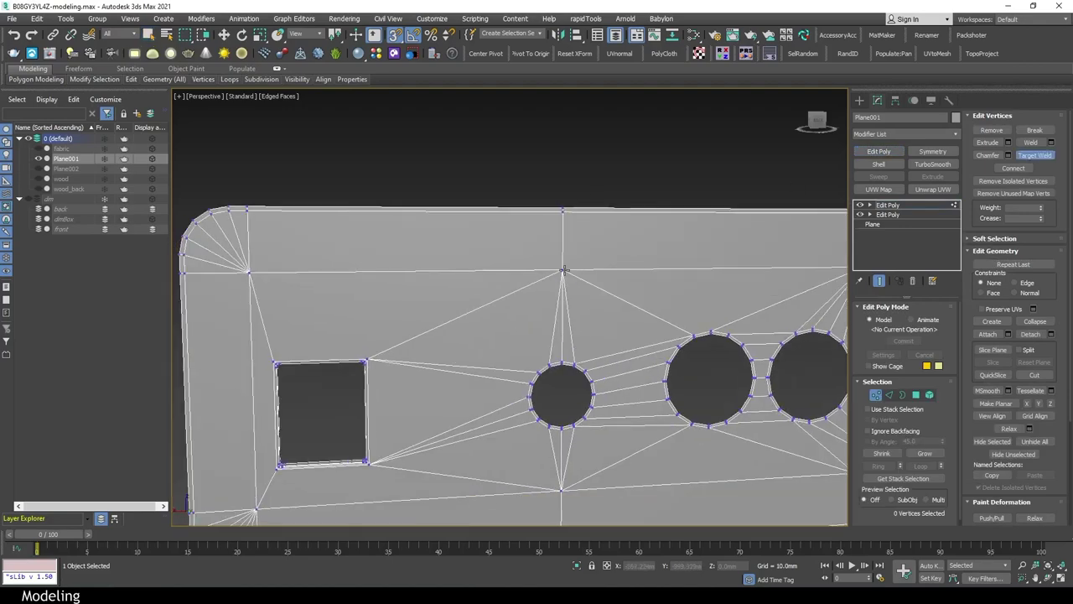
{"action": "mouse_move", "coordinate": [258, 347]}
{"action": "middle_mouse_down"}
{"action": "mouse_move", "coordinate": [451, 296]}
{"action": "mouse_move", "coordinate": [490, 222]}
{"action": "middle_mouse_up"}
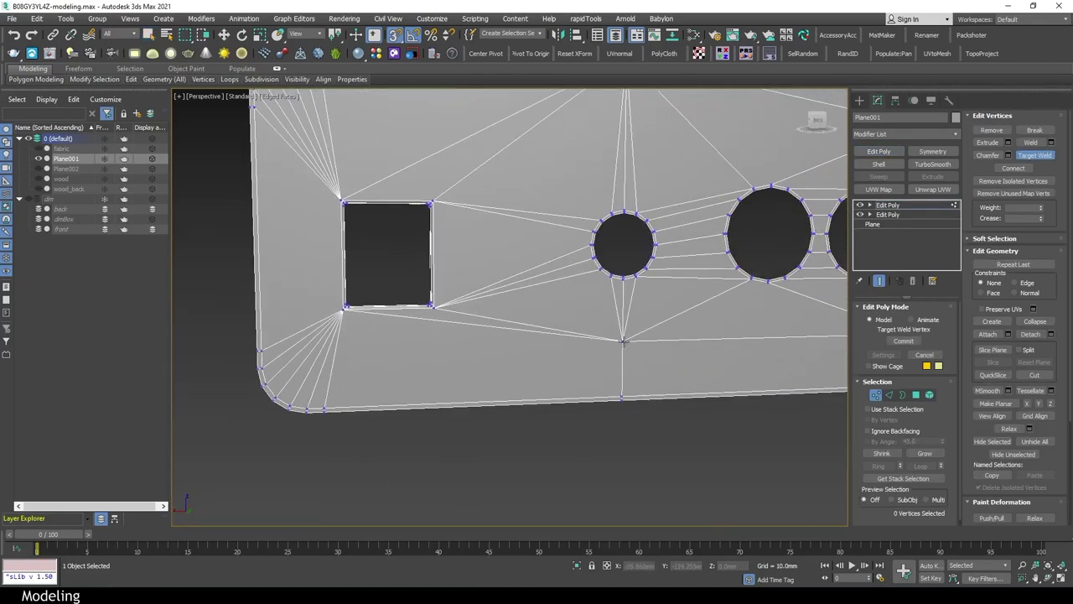
{"action": "scroll", "coordinate": [587, 193], "scroll_direction": "up", "scroll_amount": 3}
{"action": "right_click", "coordinate": [669, 172]}
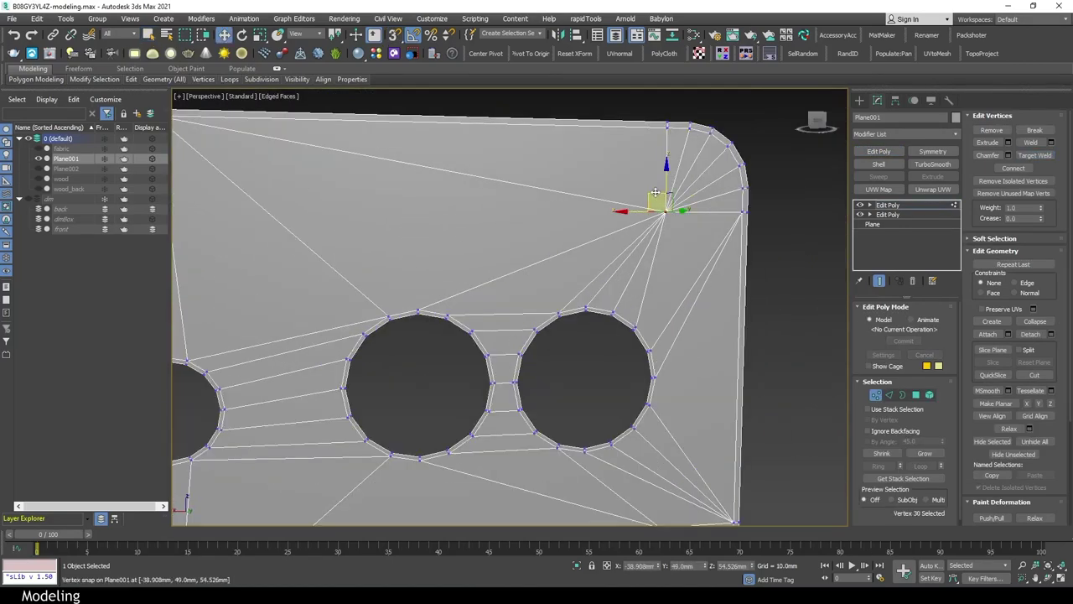
{"action": "left_click", "coordinate": [668, 127]}
{"action": "scroll", "coordinate": [575, 311], "scroll_direction": "up", "scroll_amount": 3}
{"action": "scroll", "coordinate": [639, 221], "scroll_direction": "down", "scroll_amount": 3}
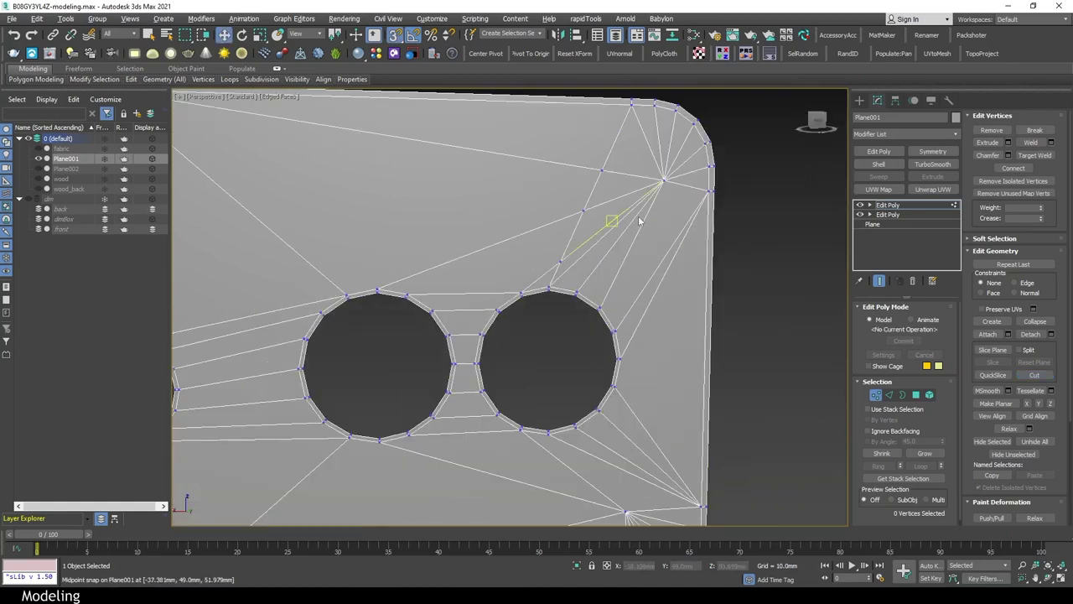
Delete the slot polygon near the corner and cap the opening
{"action": "key", "text": "4"}
{"action": "left_click", "coordinate": [676, 210]}
{"action": "key", "text": "Delete"}
{"action": "key", "text": "2"}
{"action": "scroll", "coordinate": [669, 242], "scroll_direction": "down", "scroll_amount": 3}
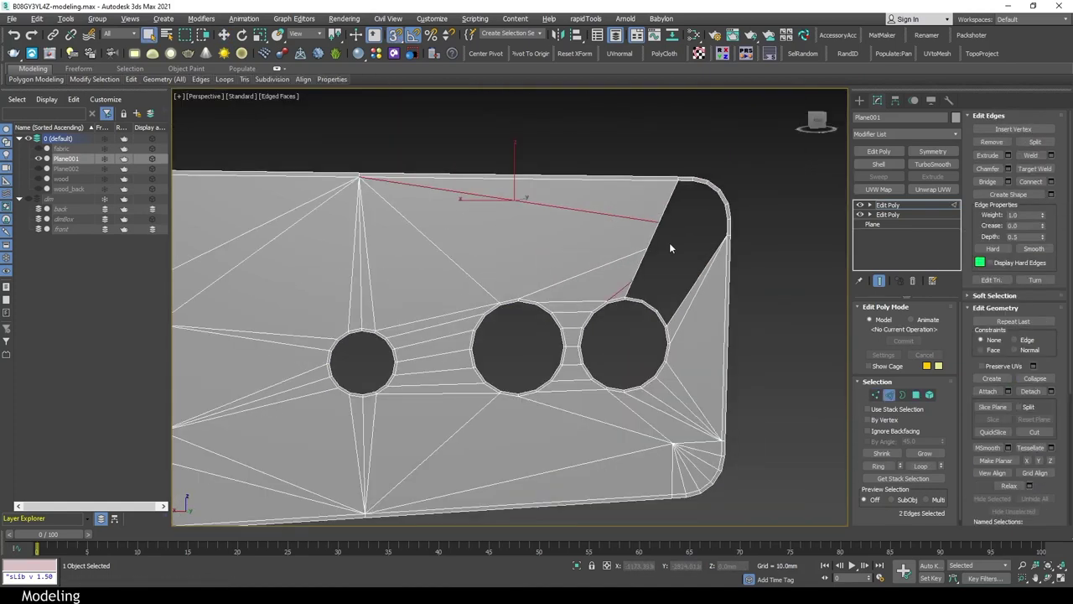
{"action": "right_click", "coordinate": [651, 272]}
{"action": "left_click", "coordinate": [660, 257]}
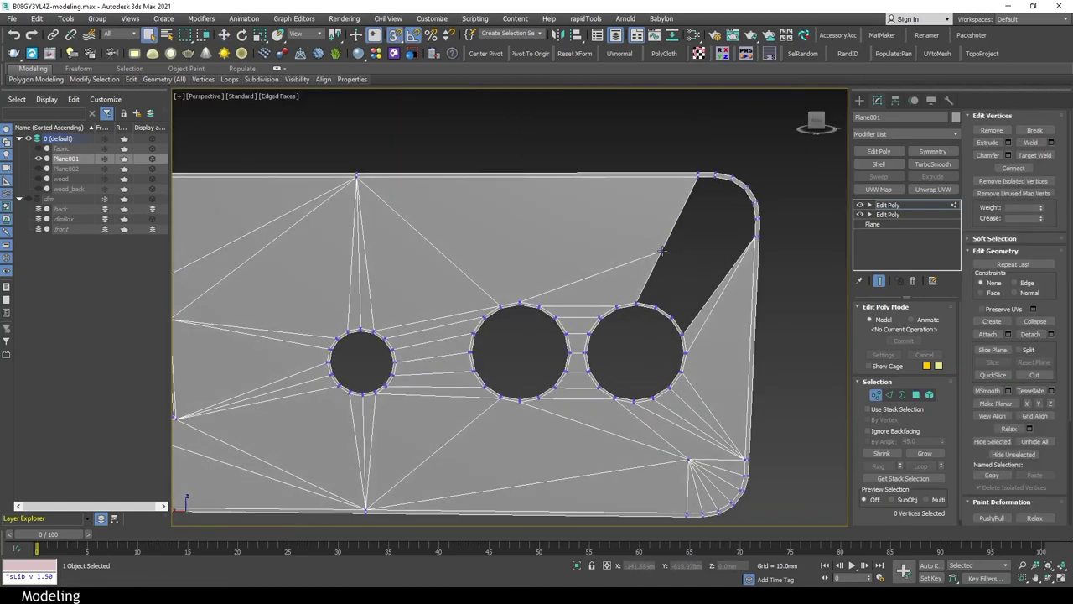
{"action": "key", "text": "2"}
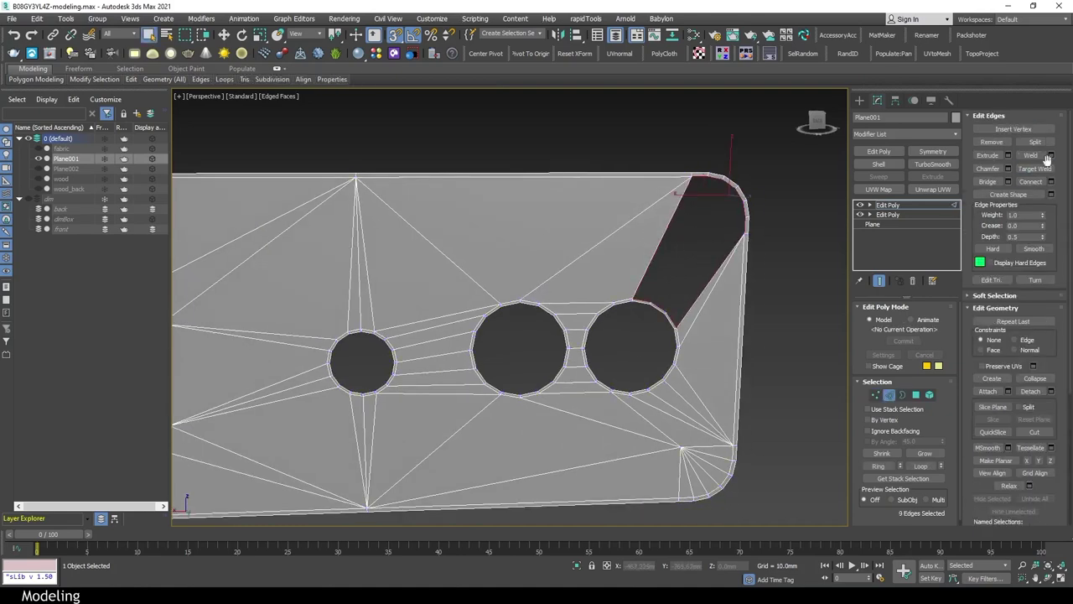
{"action": "scroll", "coordinate": [759, 256], "scroll_direction": "down", "scroll_amount": 1}
{"action": "scroll", "coordinate": [760, 256], "scroll_direction": "up", "scroll_amount": 2}
{"action": "key", "text": "1"}
Delete the triangle below the right round hole and cap the lower-right gap
{"action": "left_click", "coordinate": [677, 346]}
{"action": "key", "text": "w"}
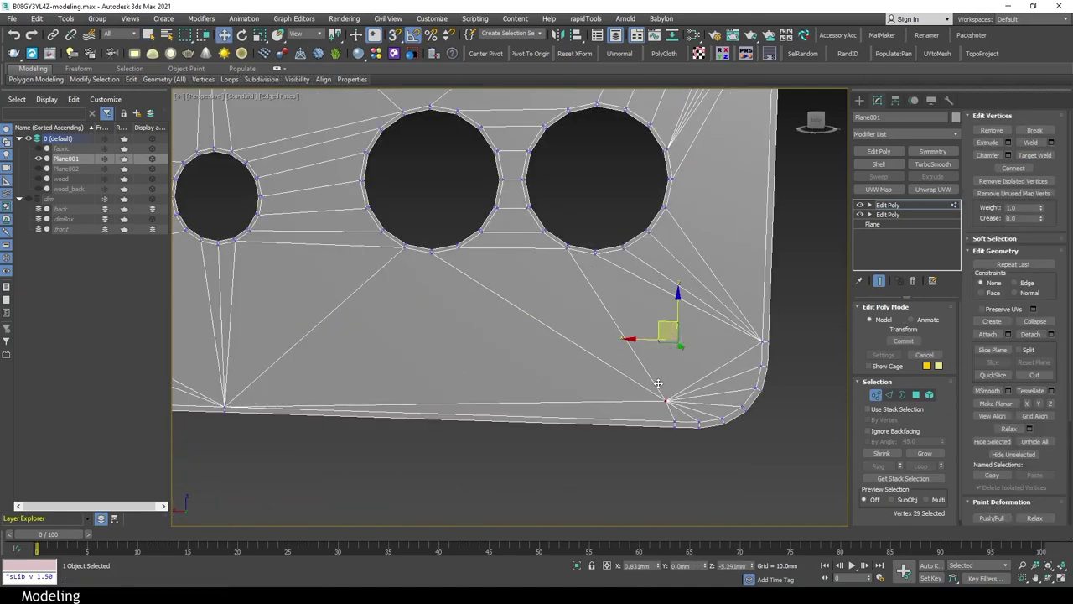
{"action": "key", "text": "4"}
{"action": "left_click", "coordinate": [637, 315]}
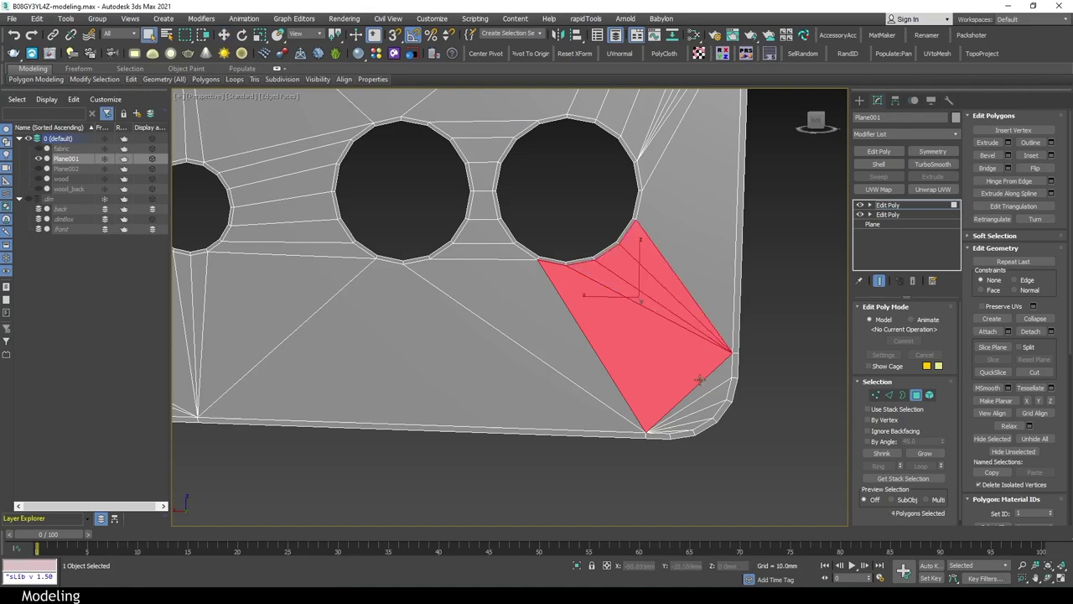
{"action": "scroll", "coordinate": [700, 380], "scroll_direction": "up", "scroll_amount": 3}
{"action": "key", "text": "Delete"}
{"action": "scroll", "coordinate": [696, 347], "scroll_direction": "down", "scroll_amount": 3}
{"action": "key", "text": "2"}
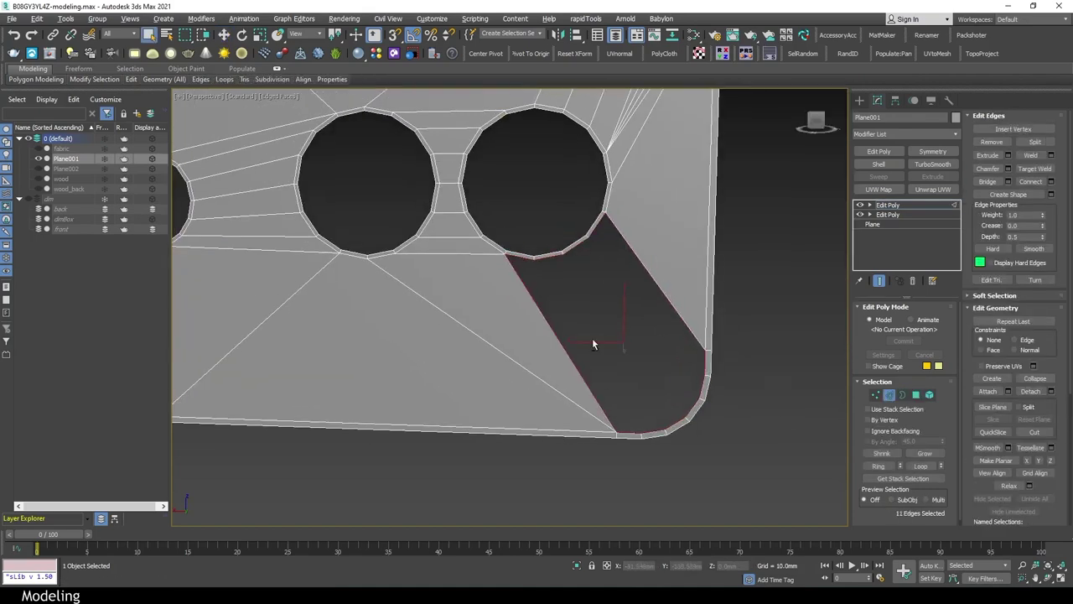
{"action": "key", "text": "alt+p"}
{"action": "scroll", "coordinate": [741, 255], "scroll_direction": "down", "scroll_amount": 3}
{"action": "key", "text": "4"}
{"action": "key", "text": "ctrl+a"}
Select the AUX IN hole's border, checking it against the back-view reference
{"action": "key", "text": "4"}
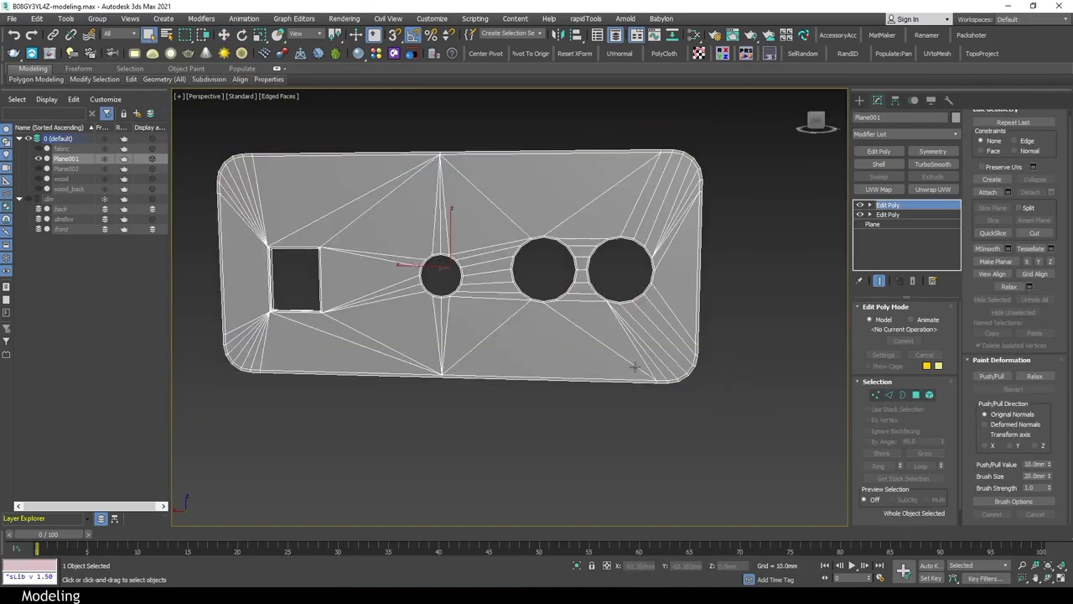
{"action": "mouse_move", "coordinate": [635, 367]}
{"action": "middle_mouse_down", "text": "alt"}
{"action": "mouse_move", "coordinate": [587, 299]}
{"action": "mouse_move", "coordinate": [678, 304]}
{"action": "middle_mouse_up", "text": "alt"}
{"action": "scroll", "coordinate": [629, 315], "scroll_direction": "down", "scroll_amount": 2}
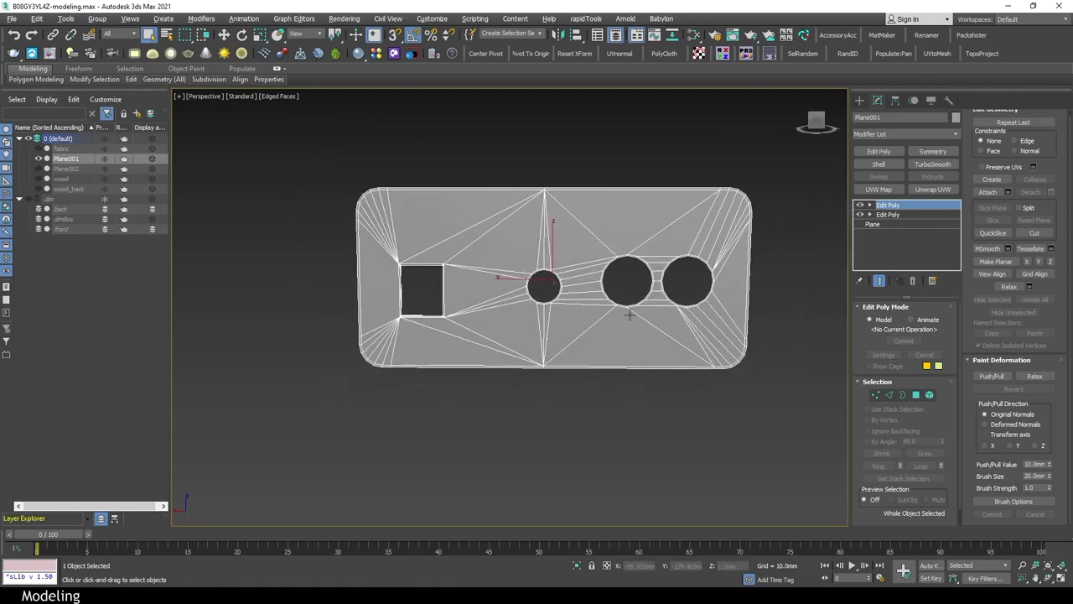
{"action": "key", "text": "k"}
{"action": "key", "text": "F3"}
{"action": "scroll", "coordinate": [522, 240], "scroll_direction": "up", "scroll_amount": 5}
{"action": "key", "text": "3"}
{"action": "left_click", "coordinate": [526, 231]}
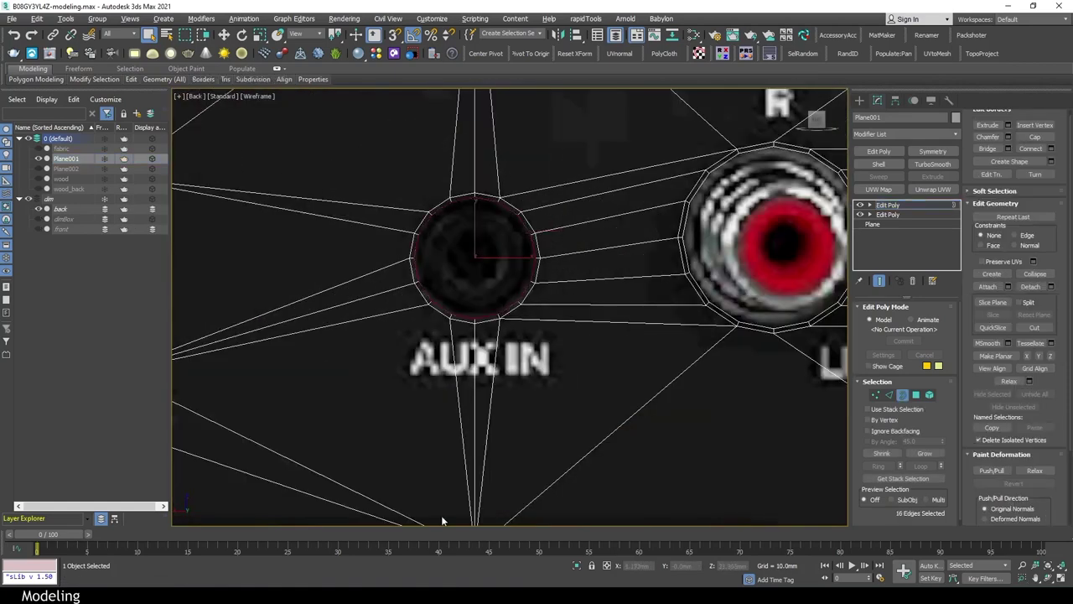
{"action": "key", "text": "alt+Tab"}
{"action": "key", "text": "alt+Tab"}
{"action": "key", "text": "p"}
{"action": "key", "text": "F3"}
Compare the selected AUX IN border with the reference in the back view
{"action": "mouse_move", "coordinate": [604, 332]}
{"action": "middle_mouse_down", "text": "alt"}
{"action": "mouse_move", "coordinate": [557, 323]}
{"action": "mouse_move", "coordinate": [650, 331]}
{"action": "mouse_move", "coordinate": [566, 347]}
{"action": "mouse_move", "coordinate": [510, 310]}
{"action": "middle_mouse_up", "text": "alt"}
{"action": "key", "text": "w"}
{"action": "key", "text": "r"}
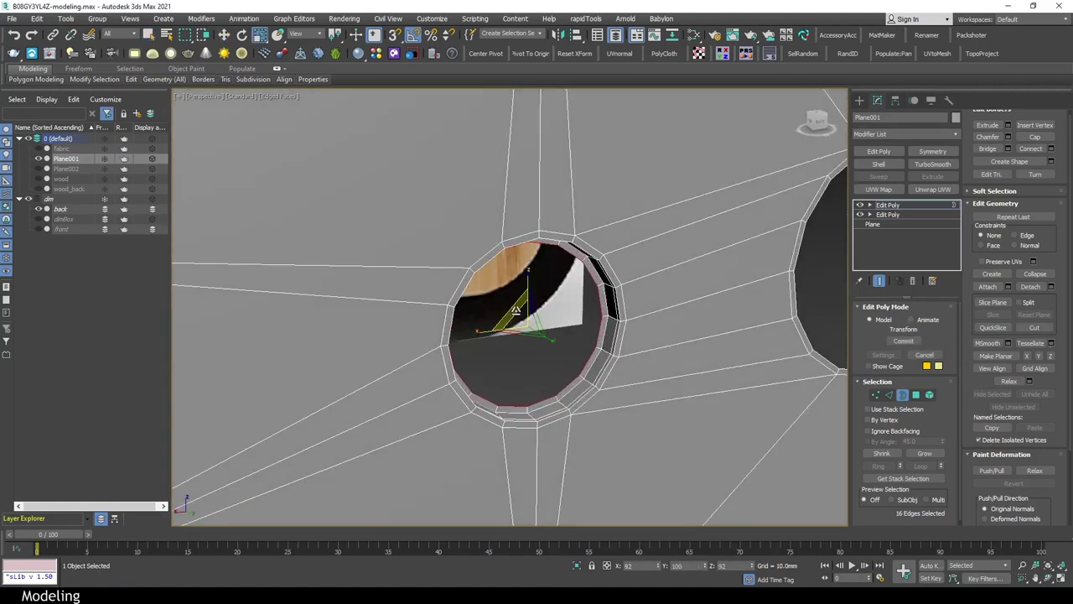
{"action": "key", "text": "k"}
{"action": "key", "text": "F3"}
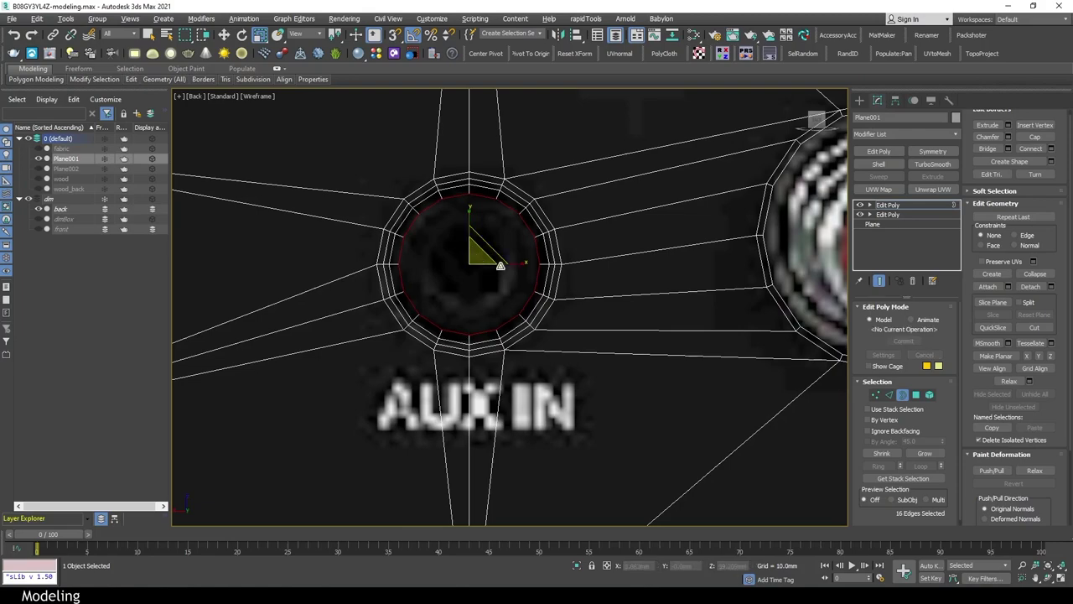
{"action": "key", "text": "p"}
{"action": "key", "text": "F3"}
{"action": "scroll", "coordinate": [615, 389], "scroll_direction": "up", "scroll_amount": 4}
{"action": "key", "text": "2"}
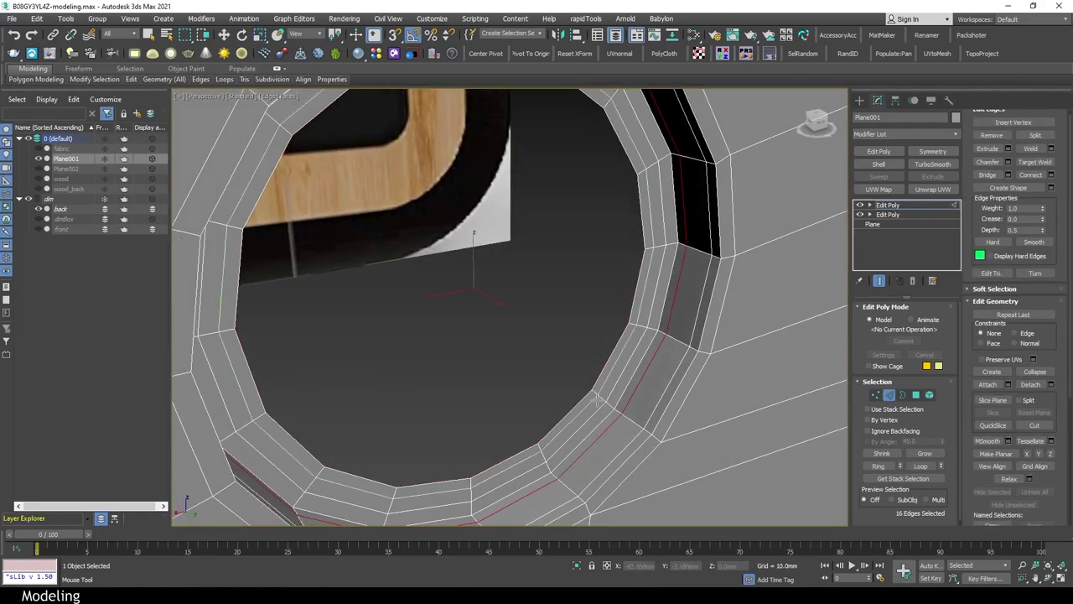
Shift-move the AUX IN border into a tube and push it back into the hole
{"action": "key", "text": "3"}
{"action": "mouse_move", "coordinate": [598, 384]}
{"action": "middle_mouse_down", "text": "alt"}
{"action": "mouse_move", "coordinate": [607, 374]}
{"action": "mouse_move", "coordinate": [526, 313]}
{"action": "middle_mouse_up", "text": "alt"}
{"action": "key", "text": "w"}
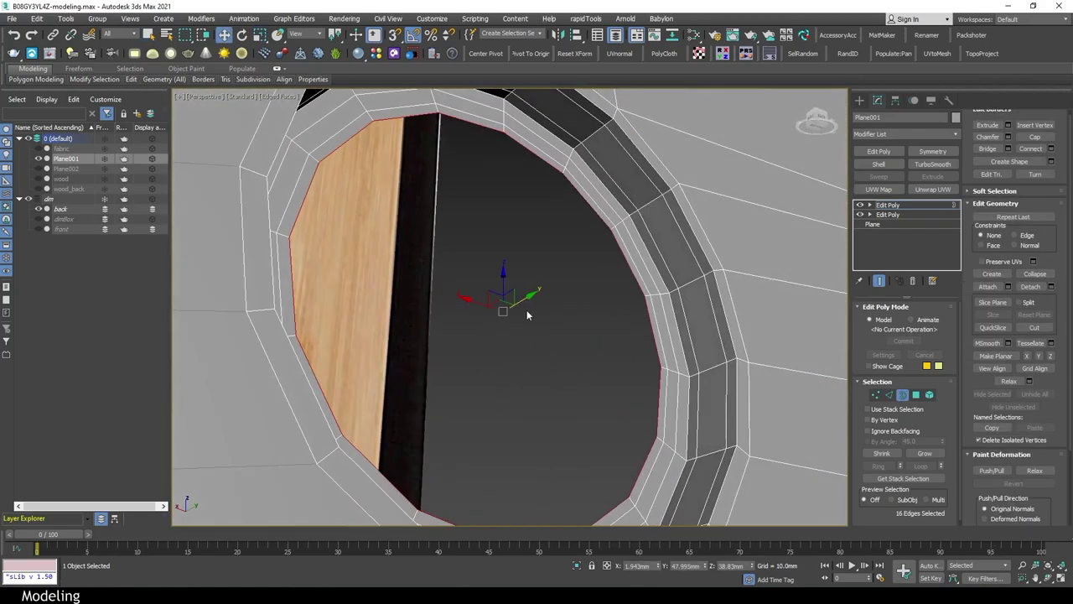
{"action": "mouse_move", "coordinate": [424, 305]}
{"action": "middle_mouse_down", "text": "alt"}
{"action": "mouse_move", "coordinate": [546, 309]}
{"action": "mouse_move", "coordinate": [492, 299]}
{"action": "middle_mouse_up", "text": "alt"}
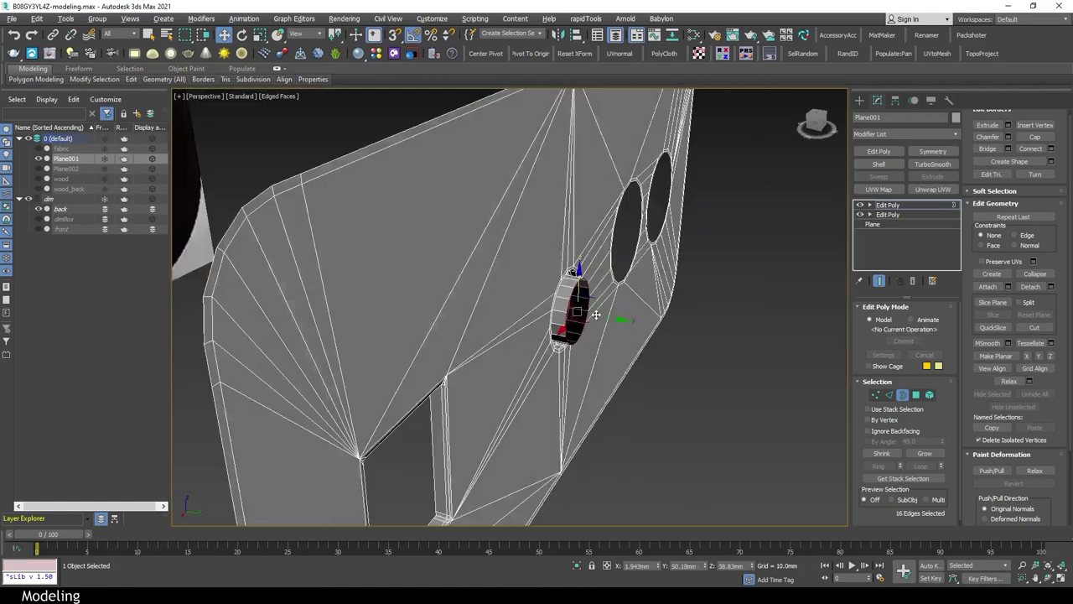
{"action": "left_click_drag", "start_coordinate": [491, 300], "coordinate": [577, 366], "text": "shift"}
{"action": "middle_click_drag", "start_coordinate": [577, 366], "coordinate": [616, 377], "text": "alt"}
{"action": "key", "text": "r"}
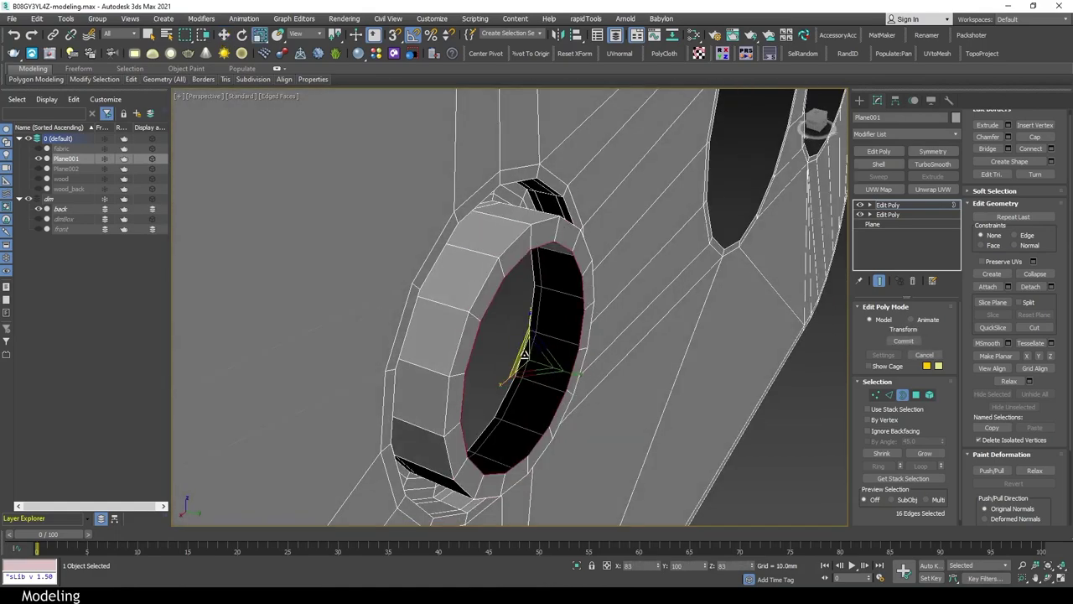
{"action": "key", "text": "k"}
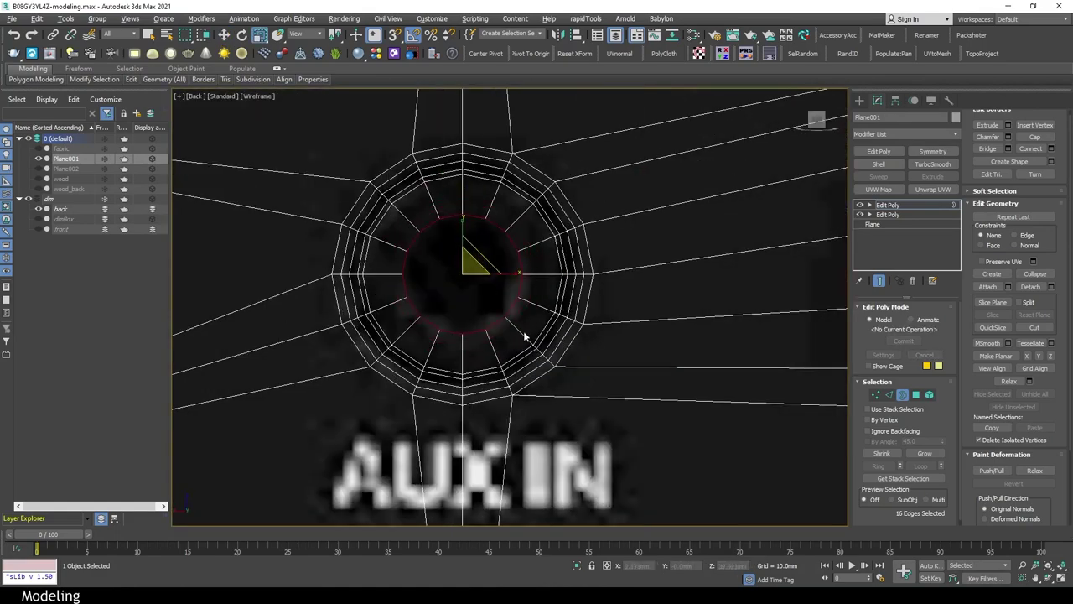
{"action": "key", "text": "shift+z"}
{"action": "key", "text": "w"}
Chamfer the AUX IN hole's rim edges
{"action": "mouse_move", "coordinate": [496, 347]}
{"action": "middle_mouse_down", "text": "alt"}
{"action": "mouse_move", "coordinate": [355, 323]}
{"action": "mouse_move", "coordinate": [377, 324]}
{"action": "mouse_move", "coordinate": [409, 366]}
{"action": "mouse_move", "coordinate": [339, 358]}
{"action": "middle_mouse_up", "text": "alt"}
{"action": "scroll", "coordinate": [501, 325], "scroll_direction": "up", "scroll_amount": 5}
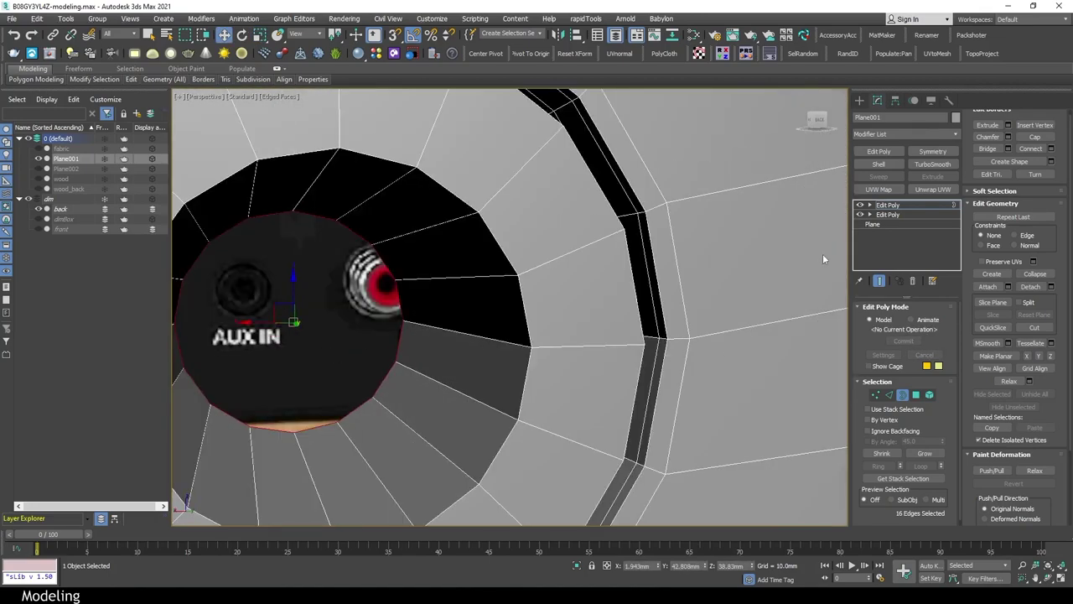
{"action": "scroll", "coordinate": [503, 318], "scroll_direction": "down", "scroll_amount": 3}
{"action": "key", "text": "2"}
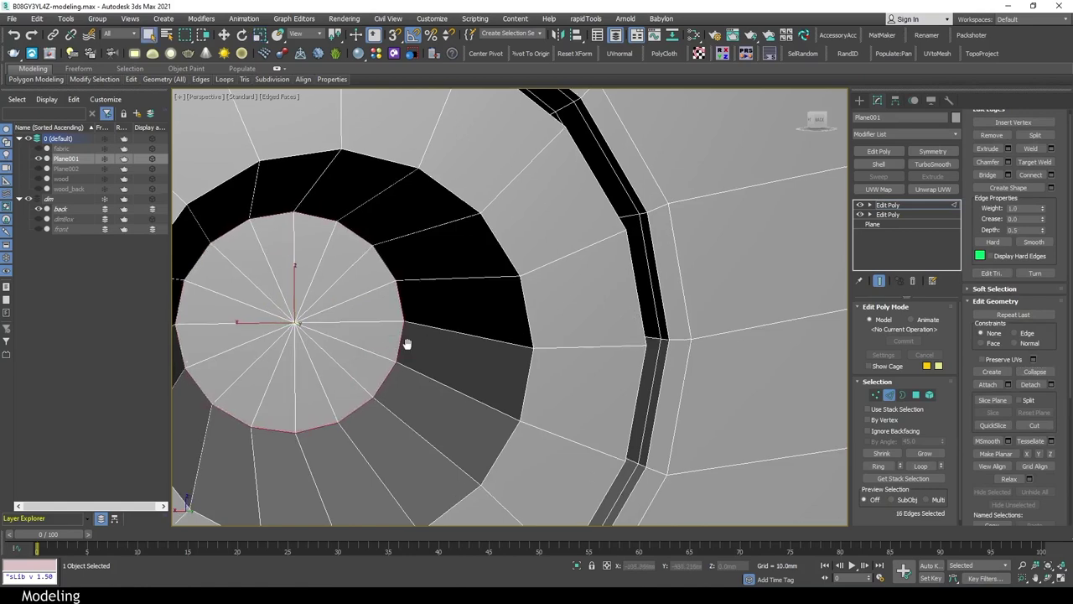
{"action": "middle_click_drag", "start_coordinate": [408, 342], "coordinate": [770, 224], "text": "alt"}
{"action": "key", "text": "ctrl+shift+c"}
{"action": "mouse_move", "coordinate": [557, 251]}
{"action": "middle_mouse_down", "text": "alt"}
{"action": "mouse_move", "coordinate": [447, 277]}
{"action": "mouse_move", "coordinate": [636, 254]}
{"action": "middle_mouse_up", "text": "alt"}
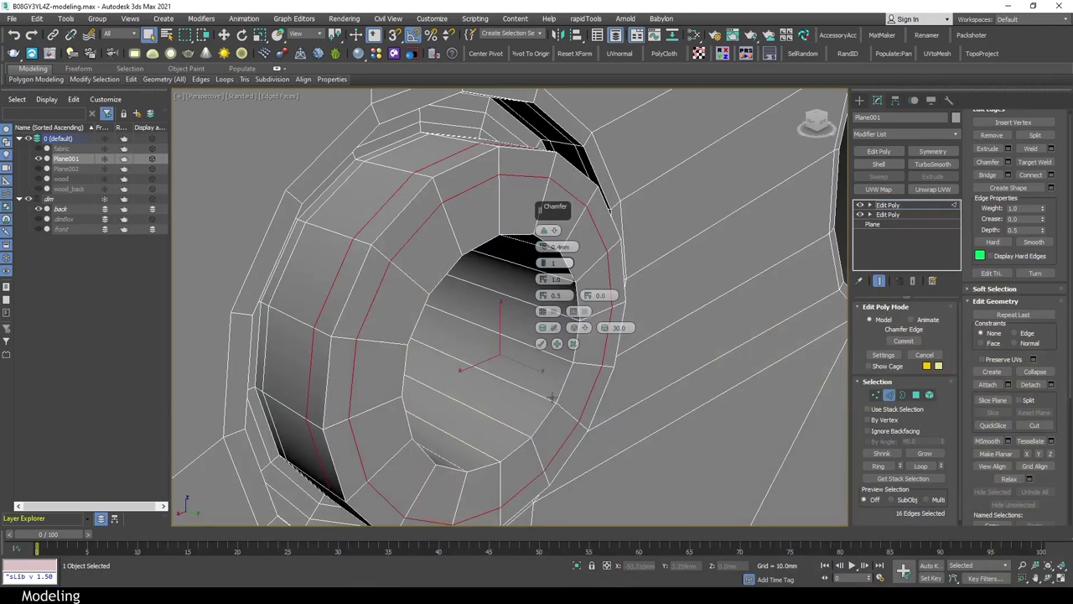
{"action": "middle_click_drag", "start_coordinate": [469, 335], "coordinate": [542, 342], "text": "alt"}
{"action": "left_click", "coordinate": [540, 343]}
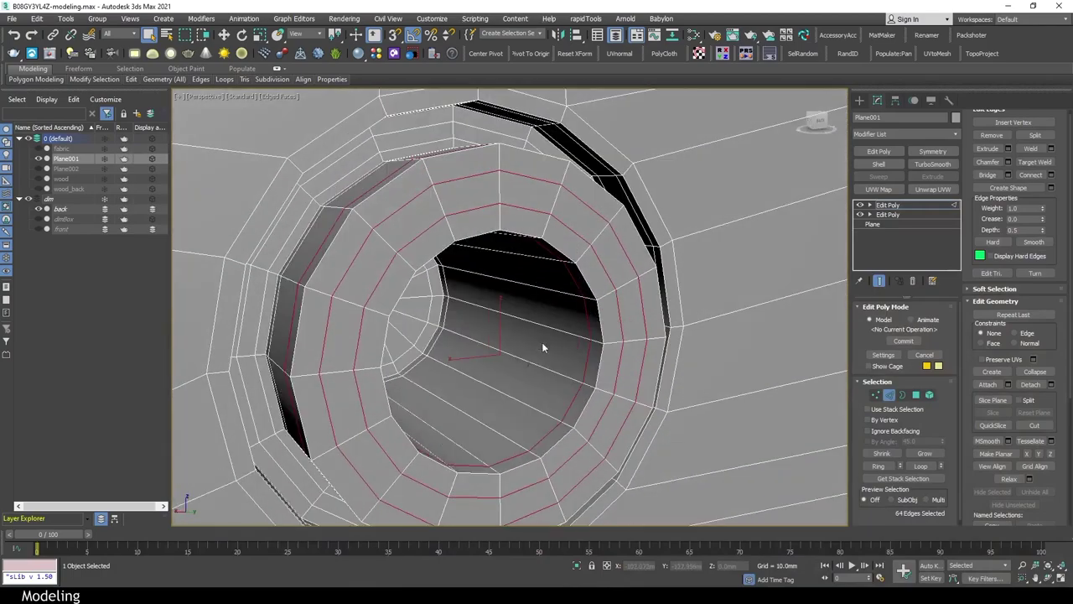
Return to object level and check the finished socket's shading with edges hidden
{"action": "scroll", "coordinate": [542, 342], "scroll_direction": "down", "scroll_amount": 5}
{"action": "key", "text": "5"}
{"action": "key", "text": "ctrl+a"}
{"action": "key", "text": "5"}
{"action": "key", "text": "F4"}
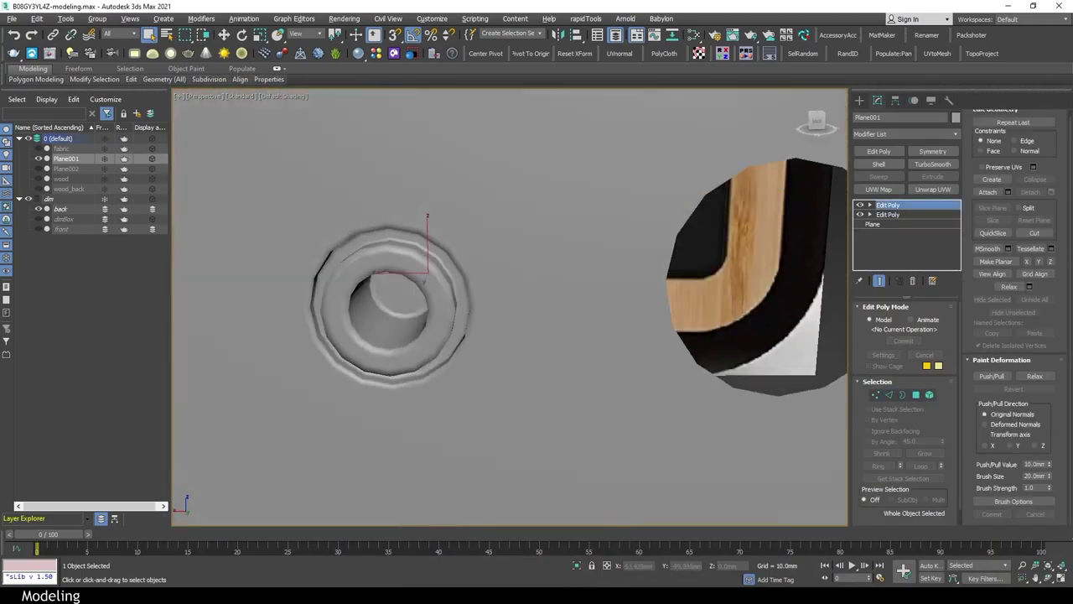
{"action": "middle_click_drag", "start_coordinate": [541, 342], "coordinate": [503, 335], "text": "alt"}
{"action": "scroll", "coordinate": [503, 319], "scroll_direction": "down", "scroll_amount": 5}
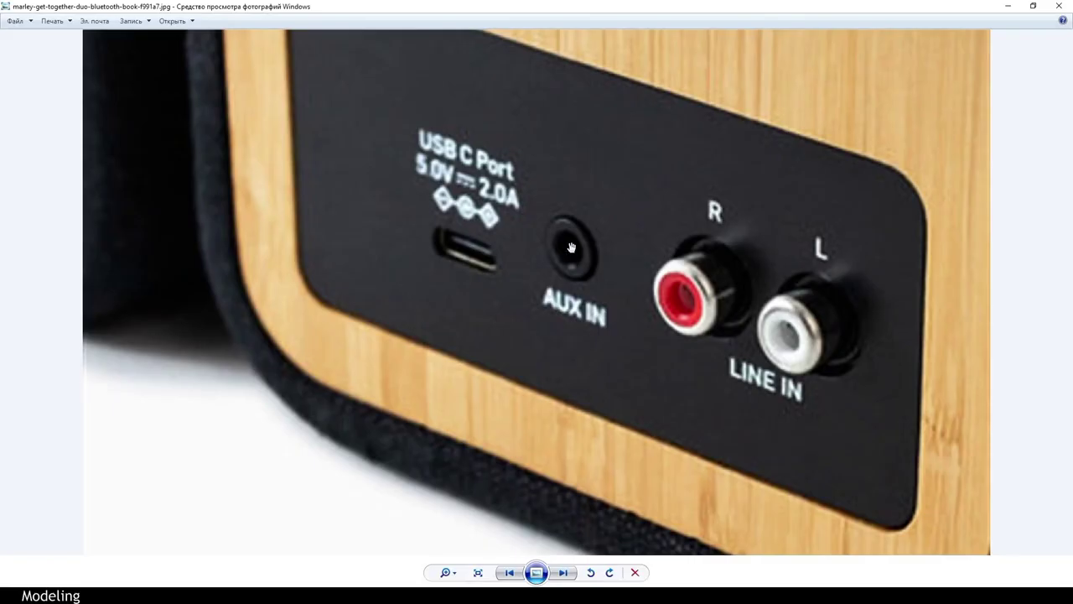
{"action": "scroll", "coordinate": [570, 247], "scroll_direction": "down", "scroll_amount": 2}
{"action": "key", "text": "F4"}
Select the right-hand LINE IN hole's border and scale it
{"action": "key", "text": "3"}
{"action": "left_click", "coordinate": [685, 330]}
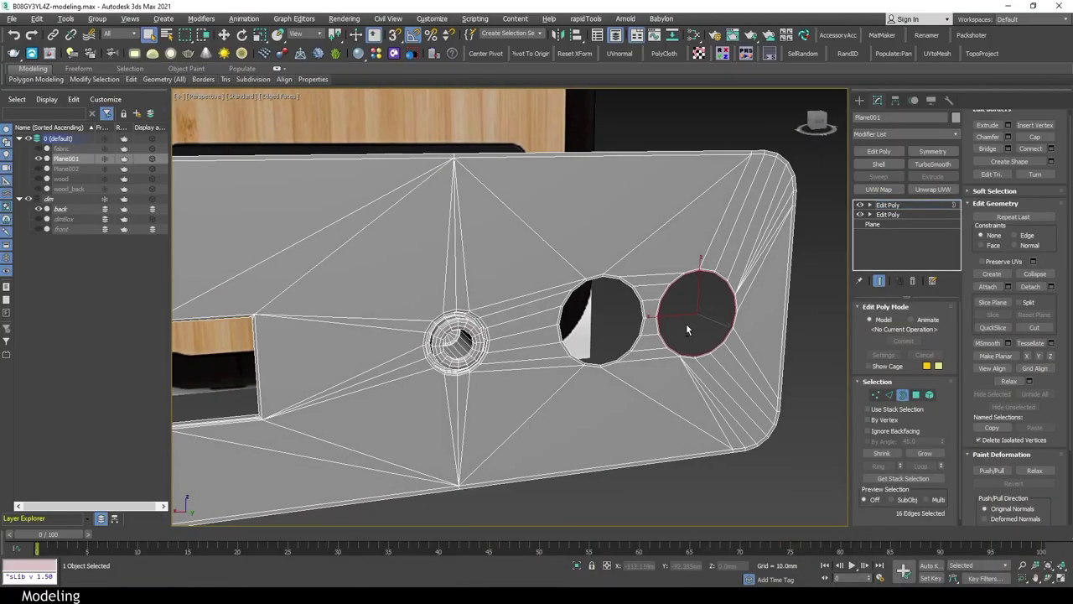
{"action": "key", "text": "w"}
{"action": "scroll", "coordinate": [687, 335], "scroll_direction": "up", "scroll_amount": 5}
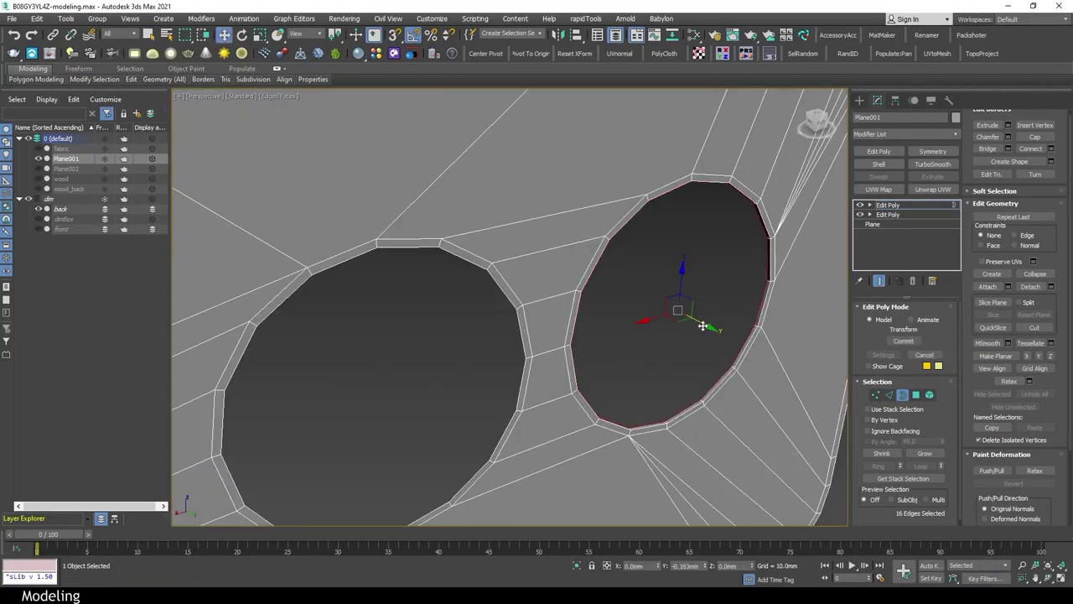
{"action": "middle_click_drag", "start_coordinate": [707, 344], "coordinate": [671, 327], "text": "alt"}
{"action": "key", "text": "r"}
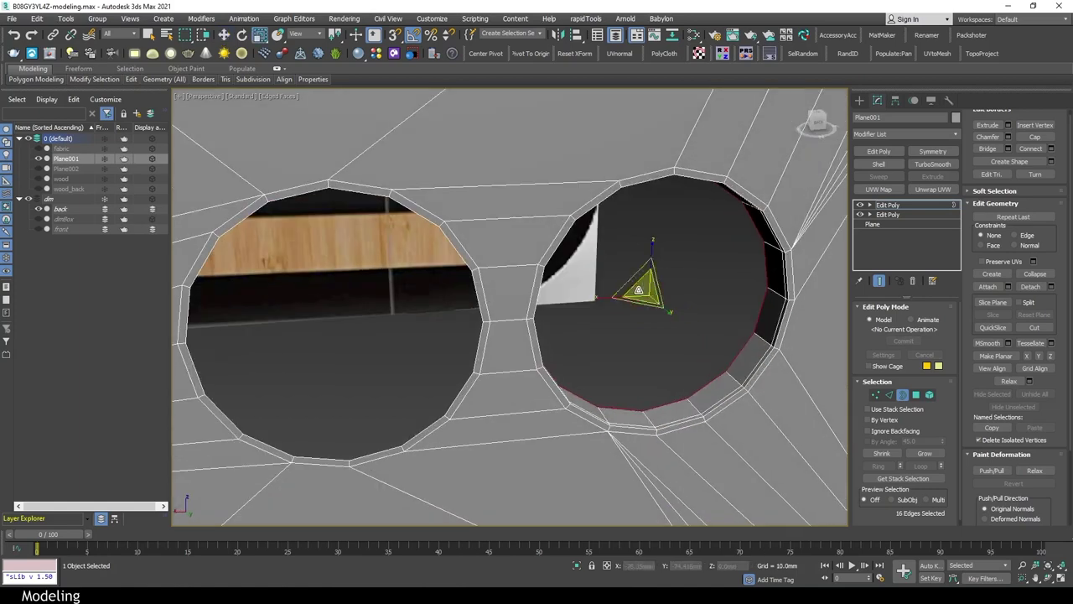
{"action": "middle_click_drag", "start_coordinate": [637, 289], "coordinate": [673, 279], "text": "alt"}
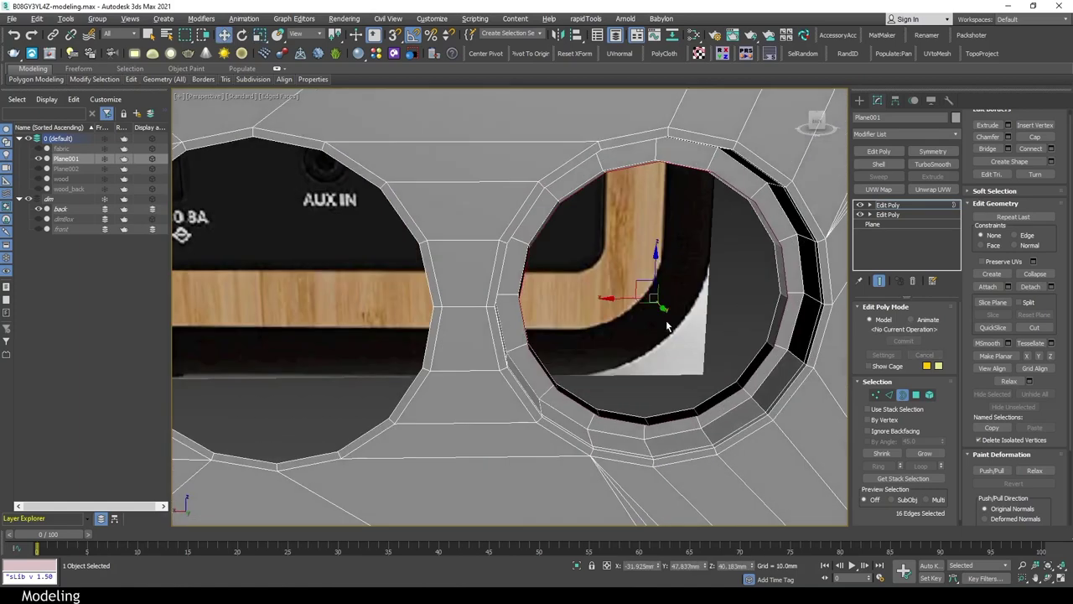
Compare the socket's depth and opening with the LINE IN reference jack in back and side views
{"action": "key", "text": "k"}
{"action": "key", "text": "F3"}
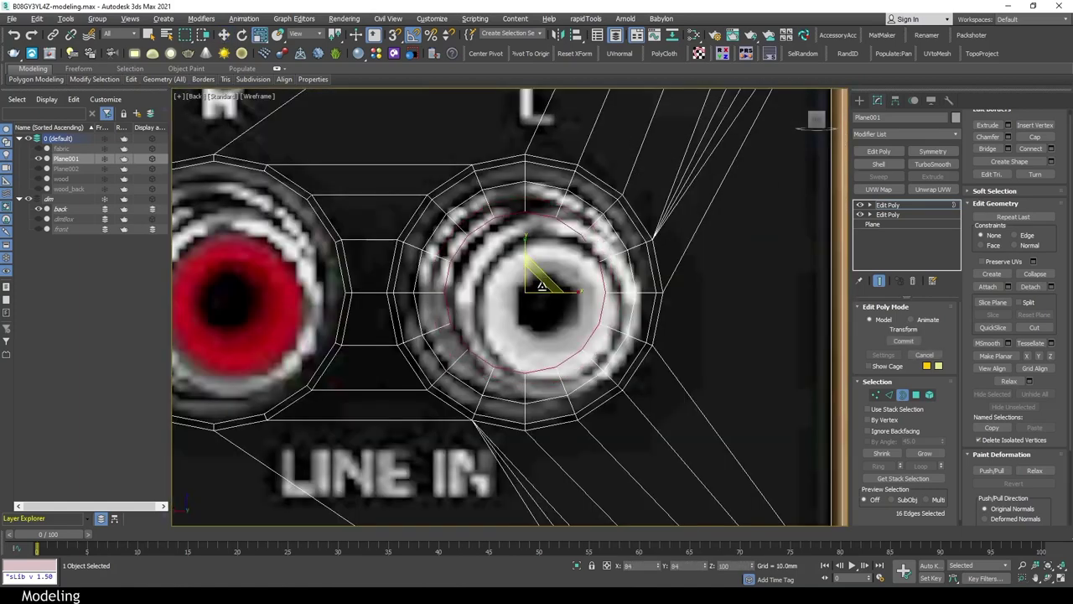
{"action": "key", "text": "shift+z"}
{"action": "key", "text": "shift+z"}
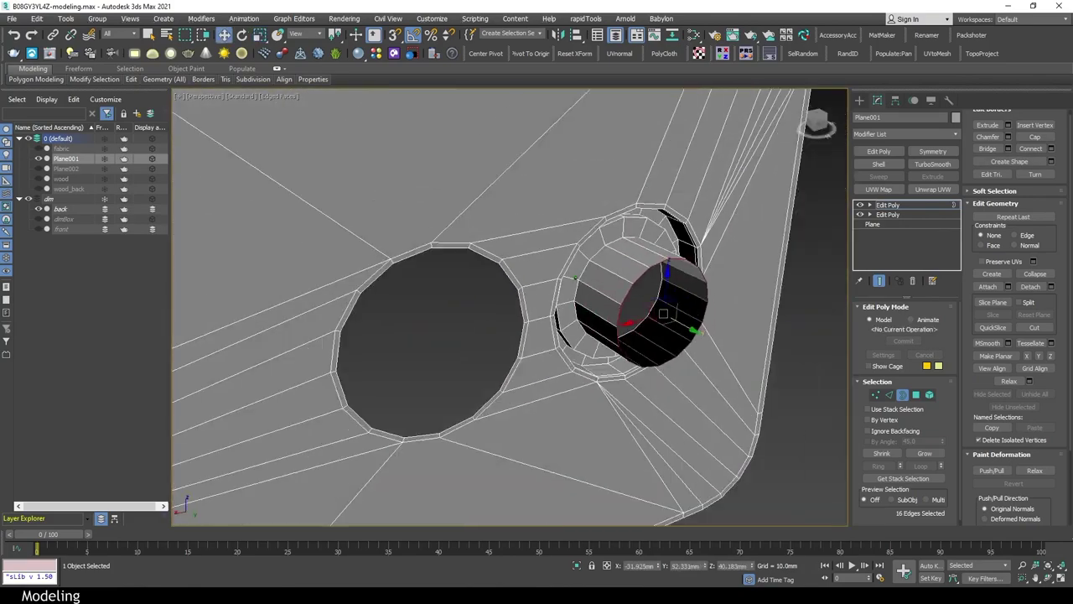
{"action": "key", "text": "shift+z"}
{"action": "key", "text": "alt+w"}
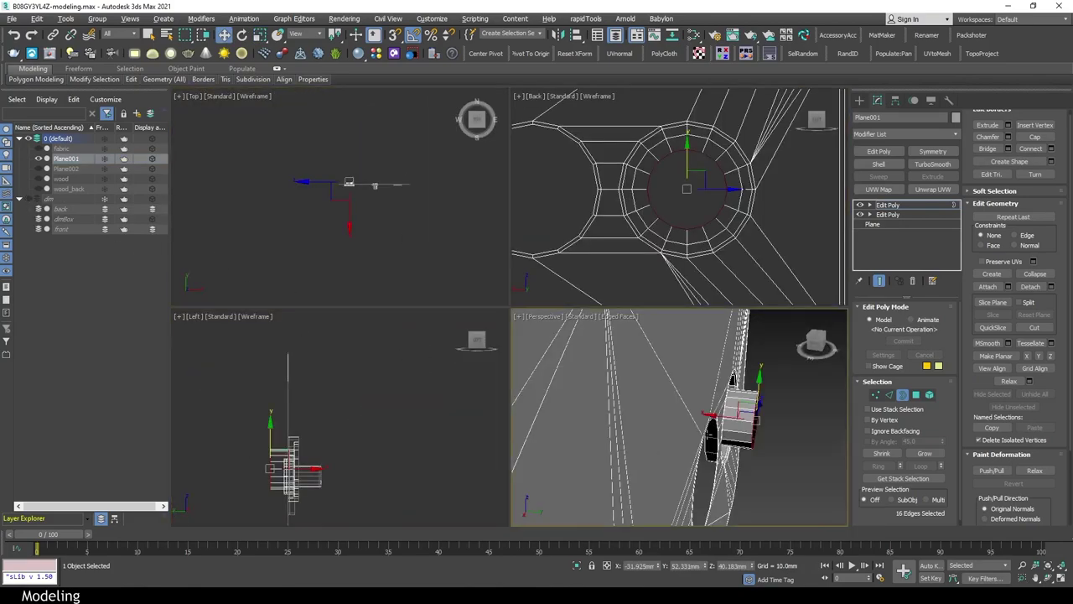
{"action": "middle_click", "coordinate": [622, 384]}
{"action": "key", "text": "alt+w"}
{"action": "key", "text": "shift+z"}
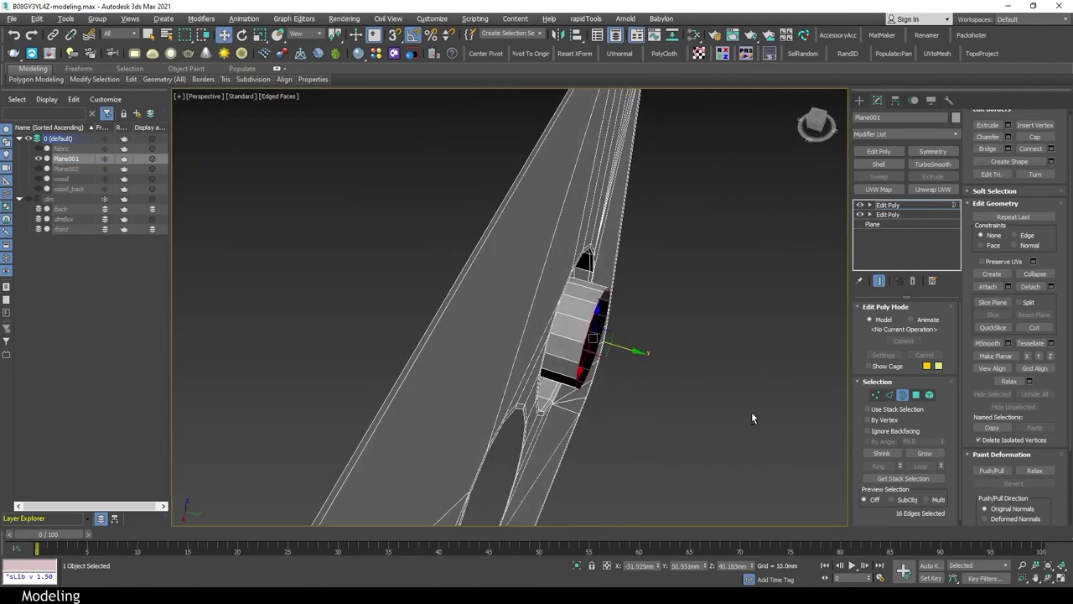
{"action": "key", "text": "shift+z"}
{"action": "key", "text": "shift+z"}
{"action": "key", "text": "shift+z"}
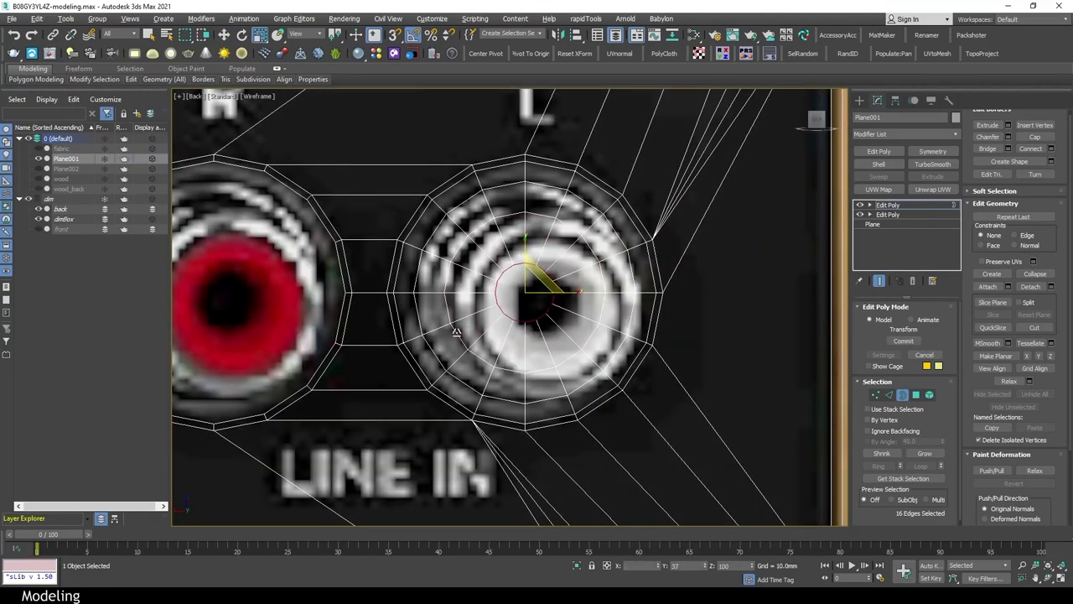
Switch between four views and one, then orbit to face the socket straight on
{"action": "key", "text": "alt+w"}
{"action": "key", "text": "alt+w"}
{"action": "scroll", "coordinate": [553, 334], "scroll_direction": "up", "scroll_amount": 3}
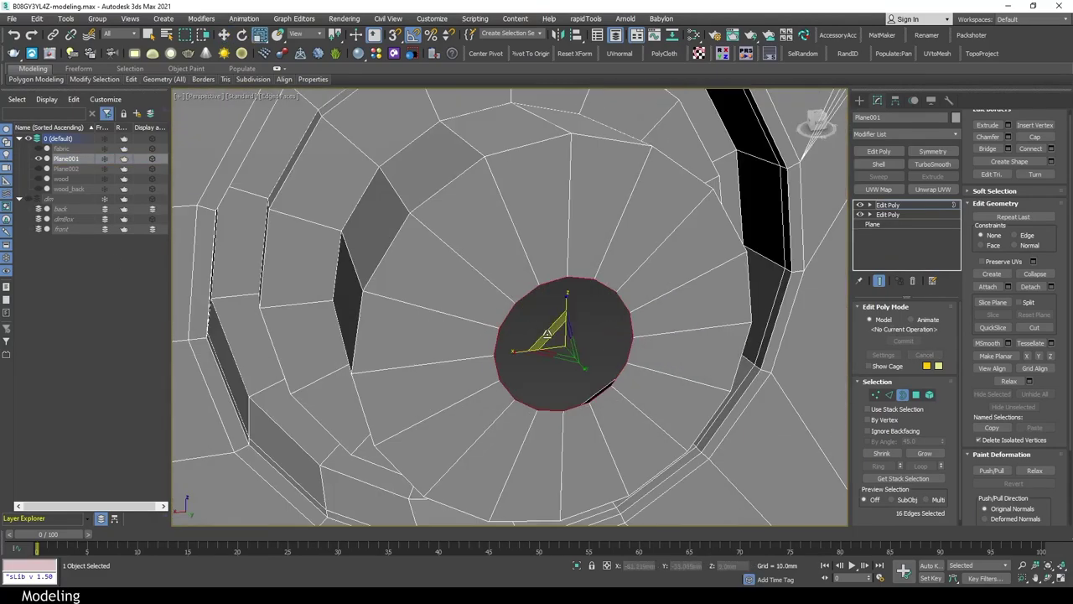
{"action": "scroll", "coordinate": [553, 333], "scroll_direction": "up", "scroll_amount": 3}
{"action": "scroll", "coordinate": [553, 333], "scroll_direction": "down", "scroll_amount": 3}
{"action": "key", "text": "alt+w"}
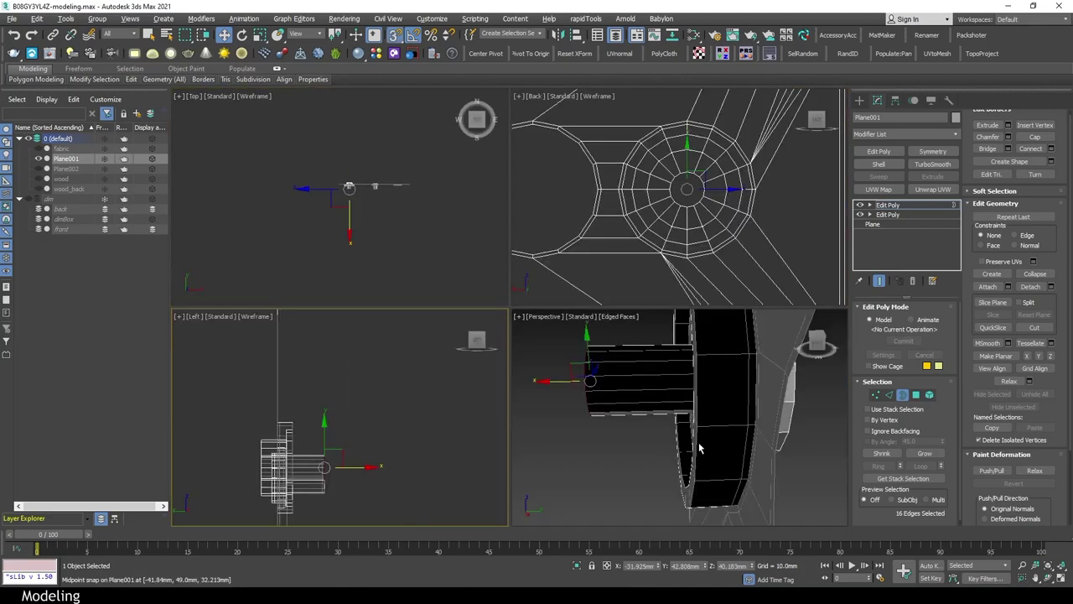
{"action": "key", "text": "alt+w"}
{"action": "scroll", "coordinate": [450, 284], "scroll_direction": "down", "scroll_amount": 3}
{"action": "middle_click_drag", "start_coordinate": [450, 285], "coordinate": [470, 239], "text": "alt"}
{"action": "scroll", "coordinate": [471, 296], "scroll_direction": "up", "scroll_amount": 1}
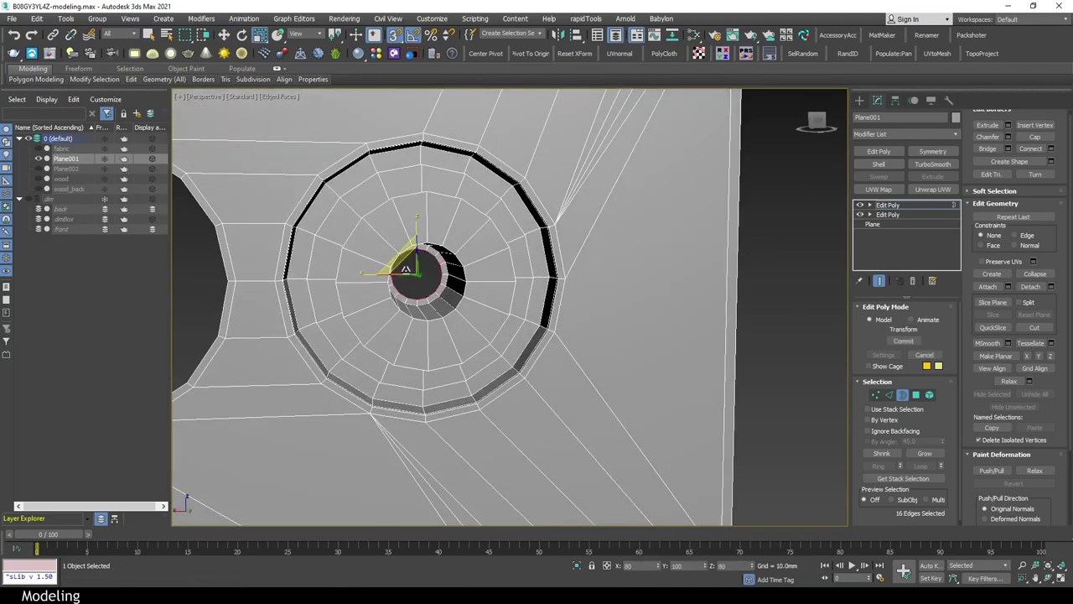
Chamfer the rim edges of the socket ring in a first pass
{"action": "left_click", "coordinate": [455, 289]}
{"action": "scroll", "coordinate": [455, 289], "scroll_direction": "up", "scroll_amount": 3}
{"action": "middle_click_drag", "start_coordinate": [442, 290], "coordinate": [469, 277], "text": "alt"}
{"action": "left_click", "coordinate": [1006, 160]}
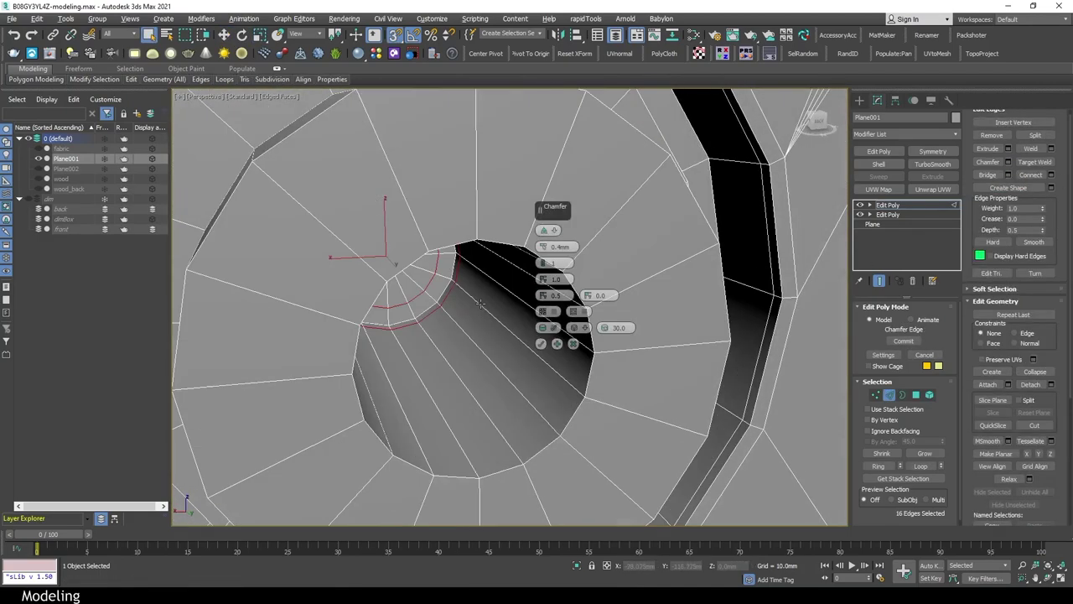
{"action": "scroll", "coordinate": [426, 314], "scroll_direction": "down", "scroll_amount": 3}
{"action": "scroll", "coordinate": [467, 294], "scroll_direction": "up", "scroll_amount": 3}
{"action": "key", "text": "Return"}
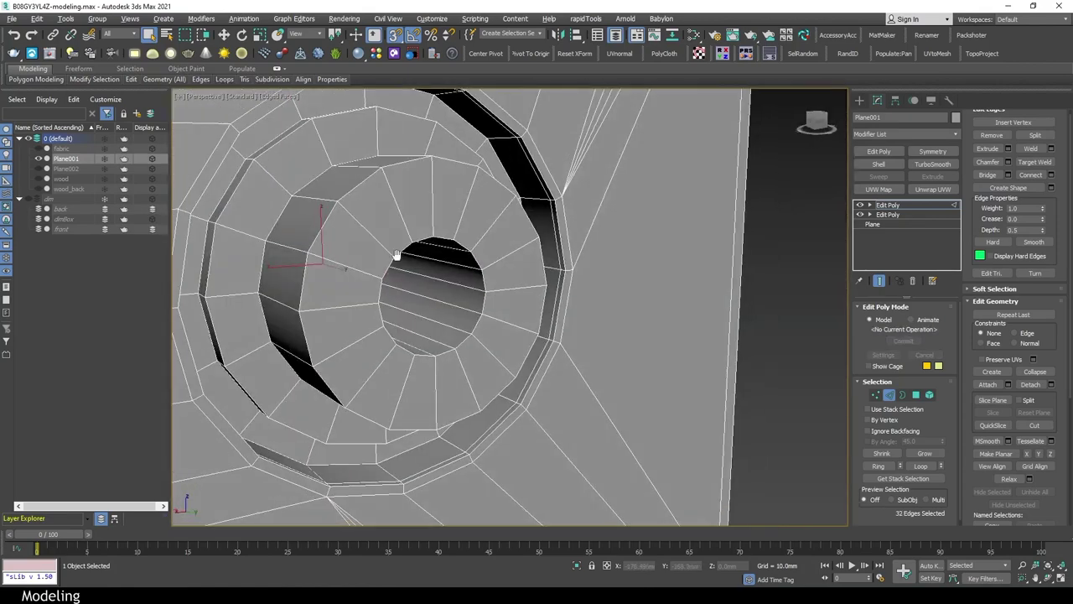
{"action": "middle_click_drag", "start_coordinate": [400, 256], "coordinate": [412, 190], "text": "alt"}
{"action": "scroll", "coordinate": [357, 275], "scroll_direction": "down", "scroll_amount": 2}
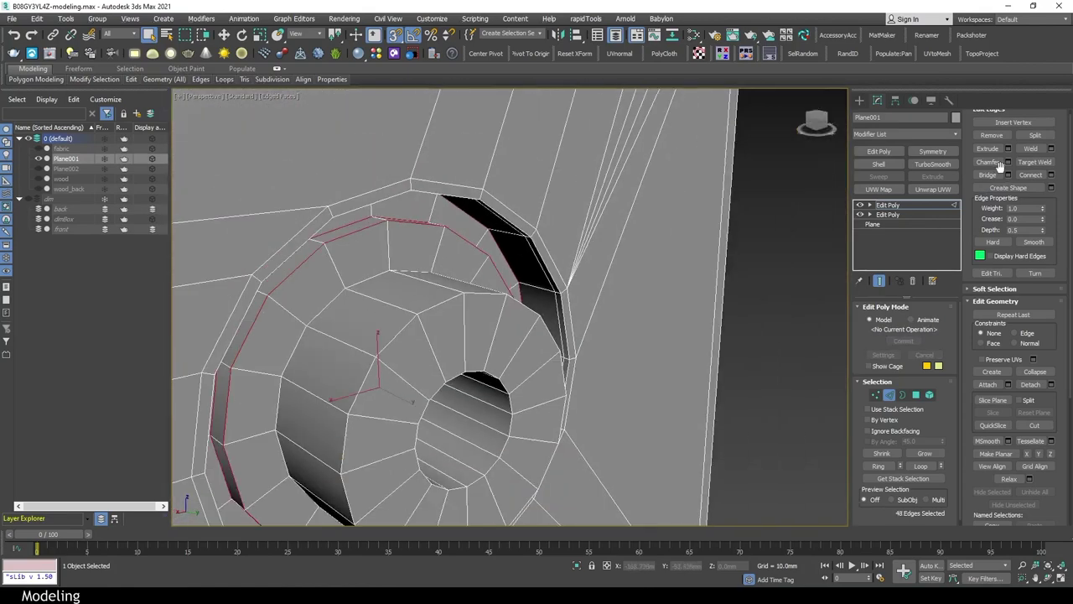
Chamfer the outer ring edge loops at about 0.7mm, depth 0.5, 1 segment
{"action": "left_click", "coordinate": [541, 343]}
{"action": "middle_click_drag", "start_coordinate": [503, 293], "coordinate": [463, 213], "text": "alt"}
{"action": "scroll", "coordinate": [462, 224], "scroll_direction": "up", "scroll_amount": 3}
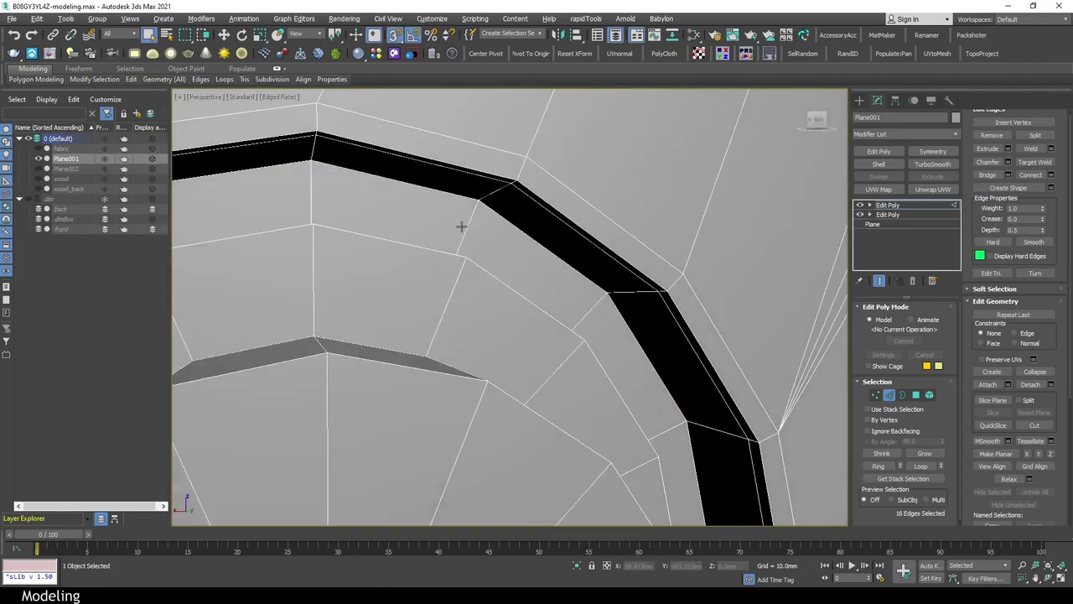
{"action": "scroll", "coordinate": [514, 372], "scroll_direction": "down", "scroll_amount": 2}
{"action": "left_click", "coordinate": [515, 371]}
{"action": "mouse_move", "coordinate": [514, 372]}
{"action": "middle_mouse_down", "text": "alt"}
{"action": "mouse_move", "coordinate": [575, 383]}
{"action": "mouse_move", "coordinate": [427, 254]}
{"action": "middle_mouse_up", "text": "alt"}
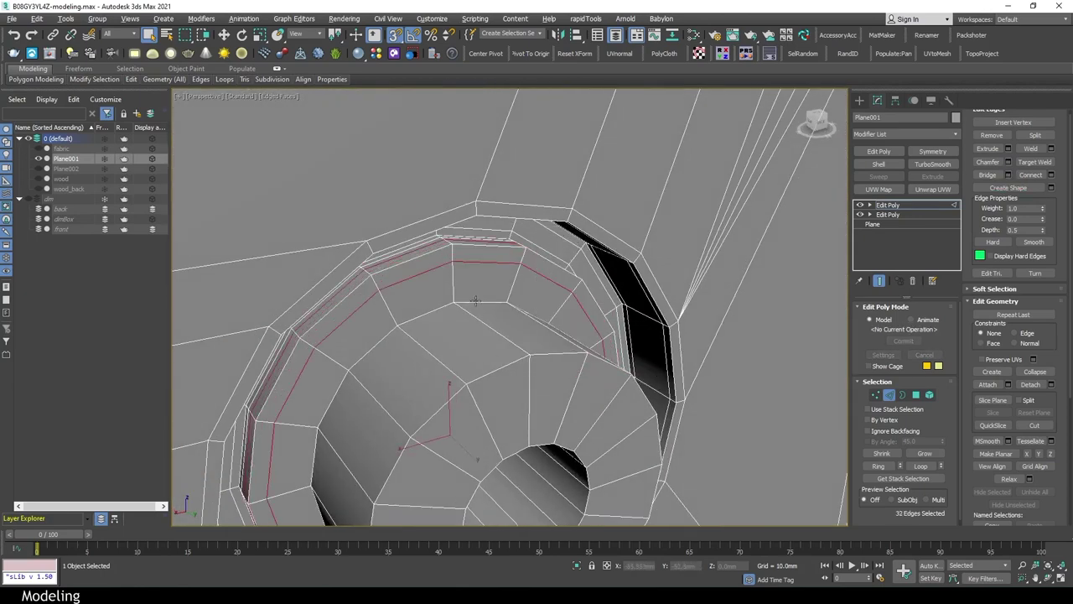
{"action": "middle_click_drag", "start_coordinate": [536, 350], "coordinate": [542, 252], "text": "alt"}
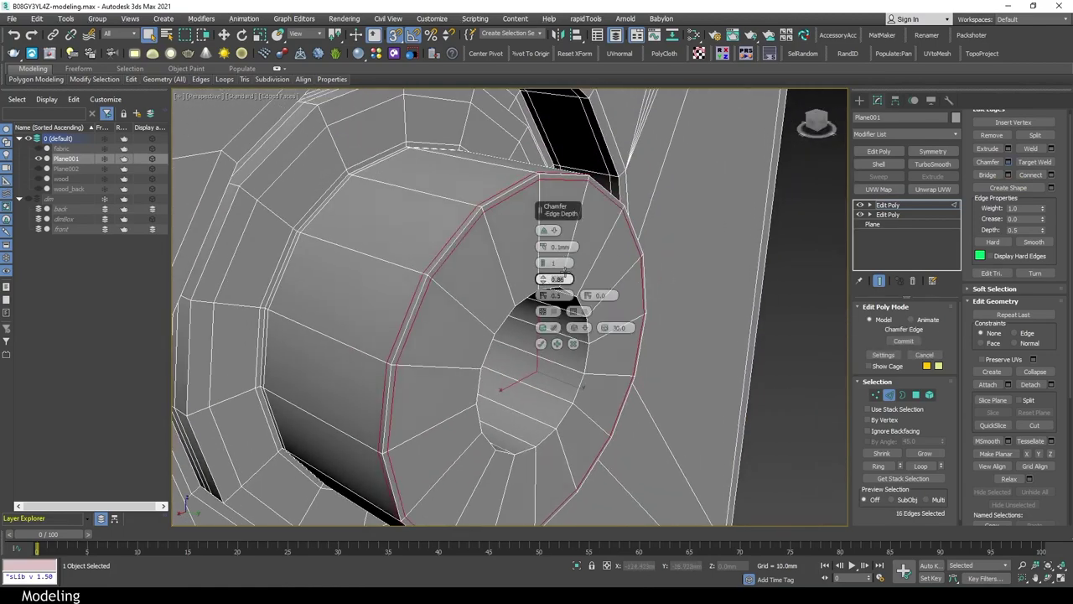
{"action": "right_click", "coordinate": [542, 279]}
{"action": "left_click_drag", "start_coordinate": [542, 246], "coordinate": [553, 220]}
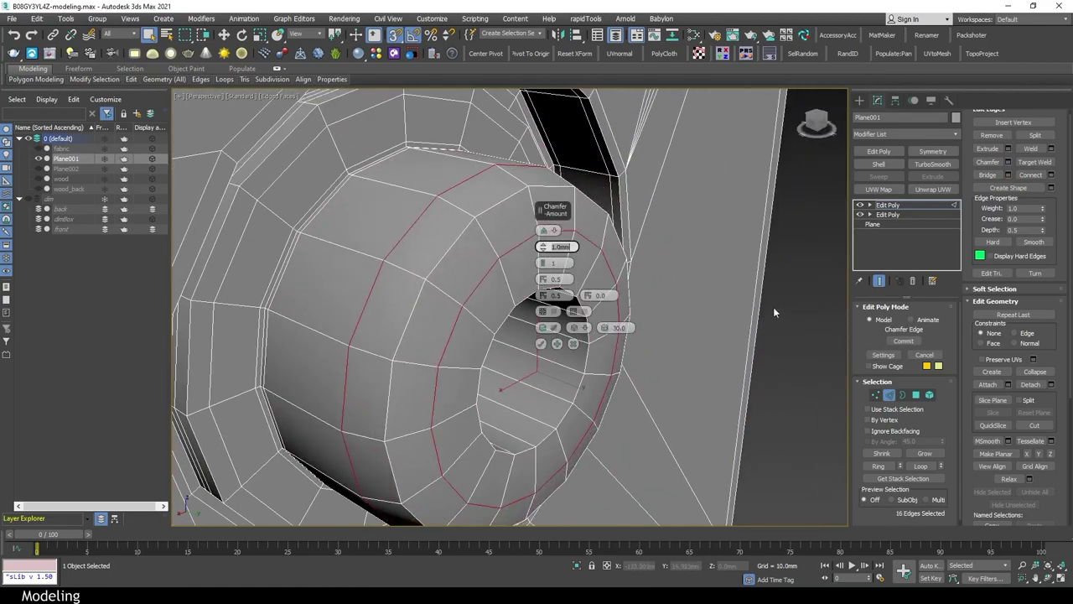
{"action": "mouse_move", "coordinate": [773, 312]}
{"action": "middle_mouse_down", "text": "alt"}
{"action": "mouse_move", "coordinate": [650, 253]}
{"action": "mouse_move", "coordinate": [620, 255]}
{"action": "middle_mouse_up", "text": "alt"}
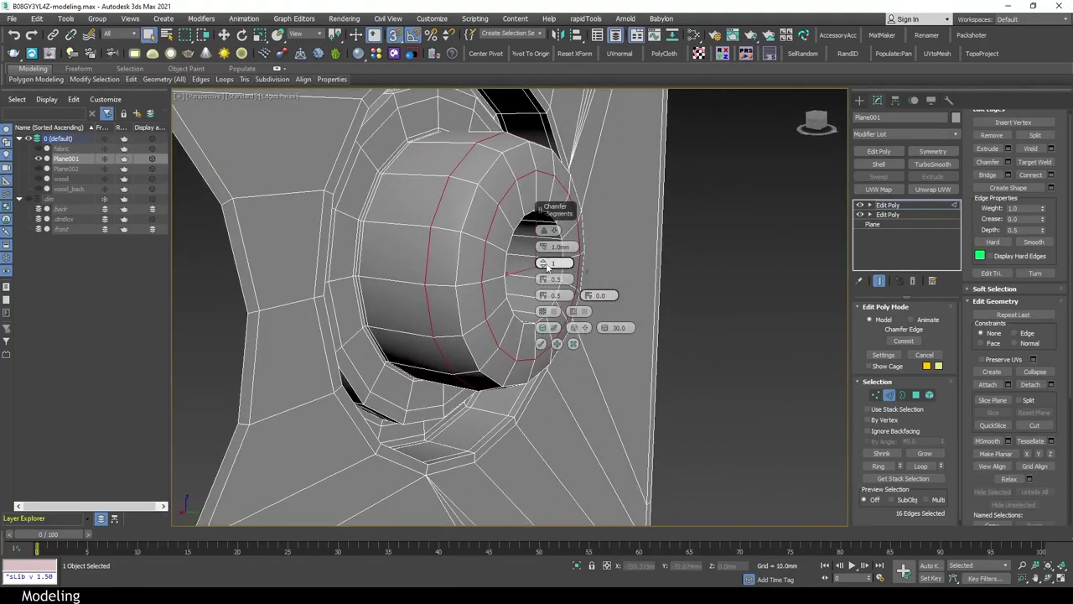
{"action": "middle_click_drag", "start_coordinate": [542, 269], "coordinate": [456, 247], "text": "alt"}
{"action": "left_click", "coordinate": [452, 246]}
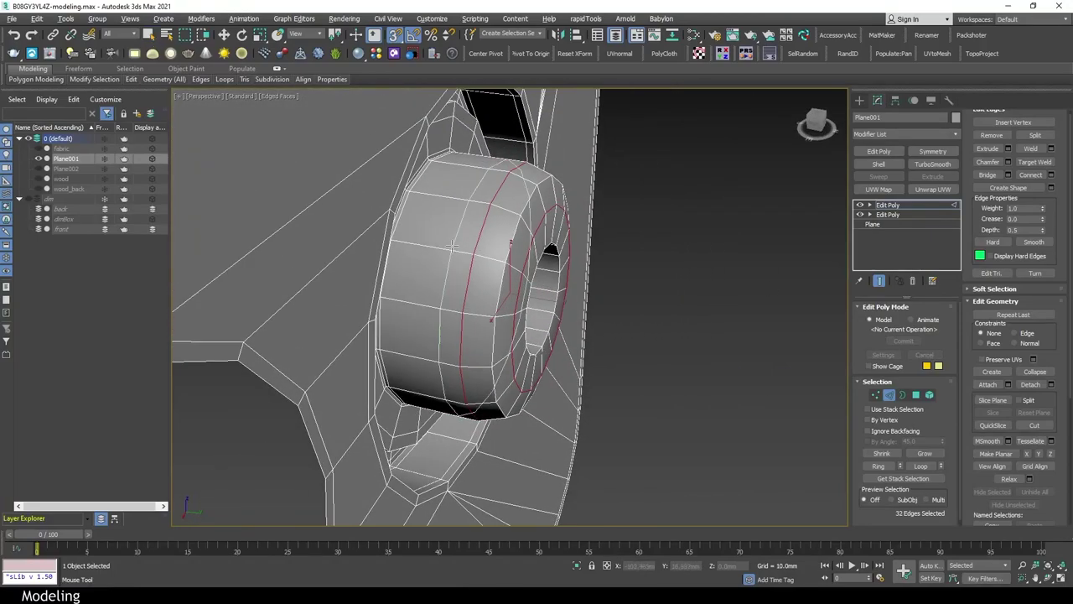
Chamfer the edge loop inside the socket's hole
{"action": "middle_click_drag", "start_coordinate": [629, 329], "coordinate": [621, 276], "text": "alt"}
{"action": "scroll", "coordinate": [620, 277], "scroll_direction": "up", "scroll_amount": 3}
{"action": "left_click", "coordinate": [1008, 162]}
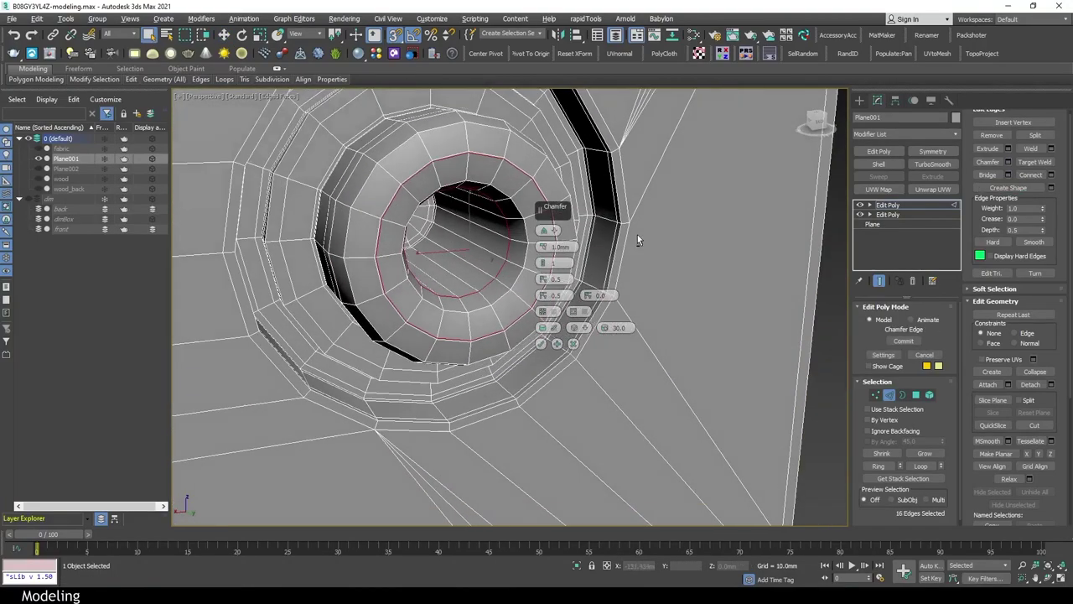
{"action": "middle_click_drag", "start_coordinate": [637, 234], "coordinate": [540, 344], "text": "alt"}
{"action": "left_click", "coordinate": [541, 344]}
{"action": "scroll", "coordinate": [480, 269], "scroll_direction": "up", "scroll_amount": 3}
{"action": "middle_click_drag", "start_coordinate": [480, 269], "coordinate": [450, 258], "text": "alt"}
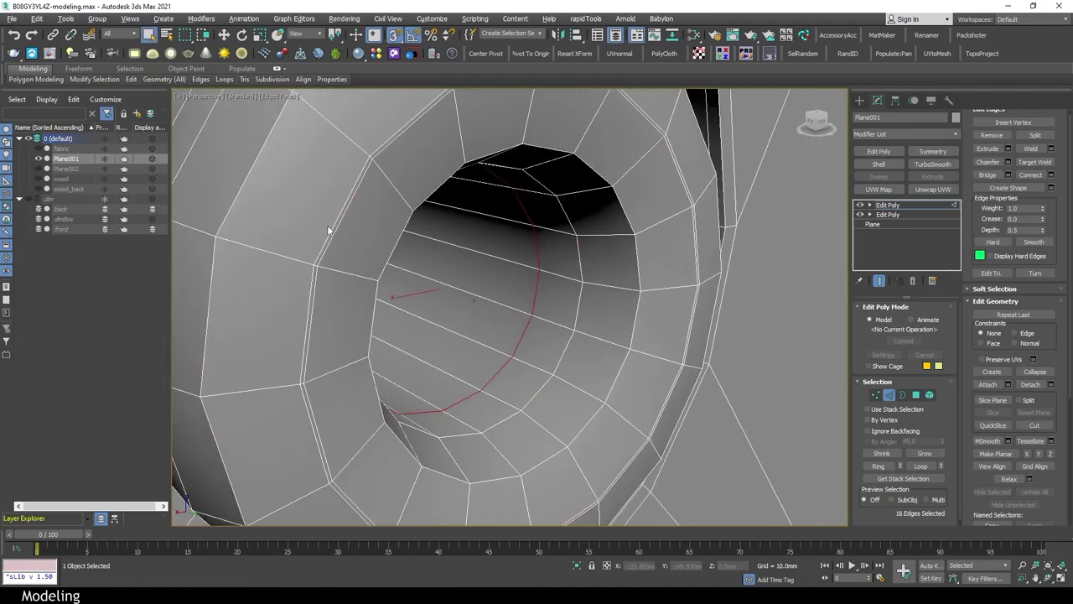
{"action": "scroll", "coordinate": [450, 257], "scroll_direction": "down", "scroll_amount": 3}
{"action": "scroll", "coordinate": [452, 256], "scroll_direction": "up", "scroll_amount": 3}
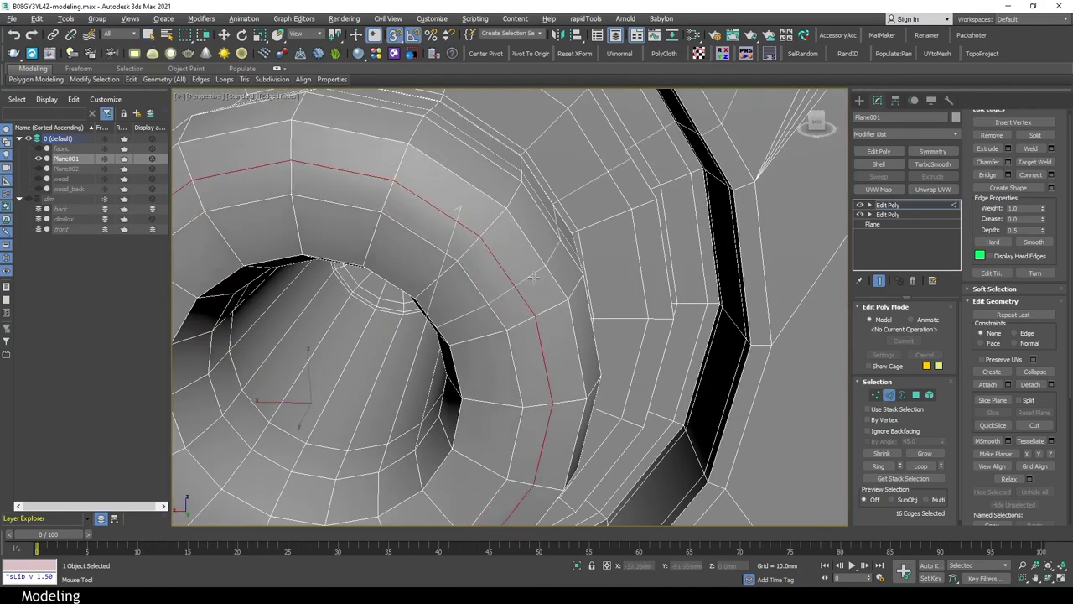
{"action": "middle_click_drag", "start_coordinate": [533, 276], "coordinate": [496, 298], "text": "alt"}
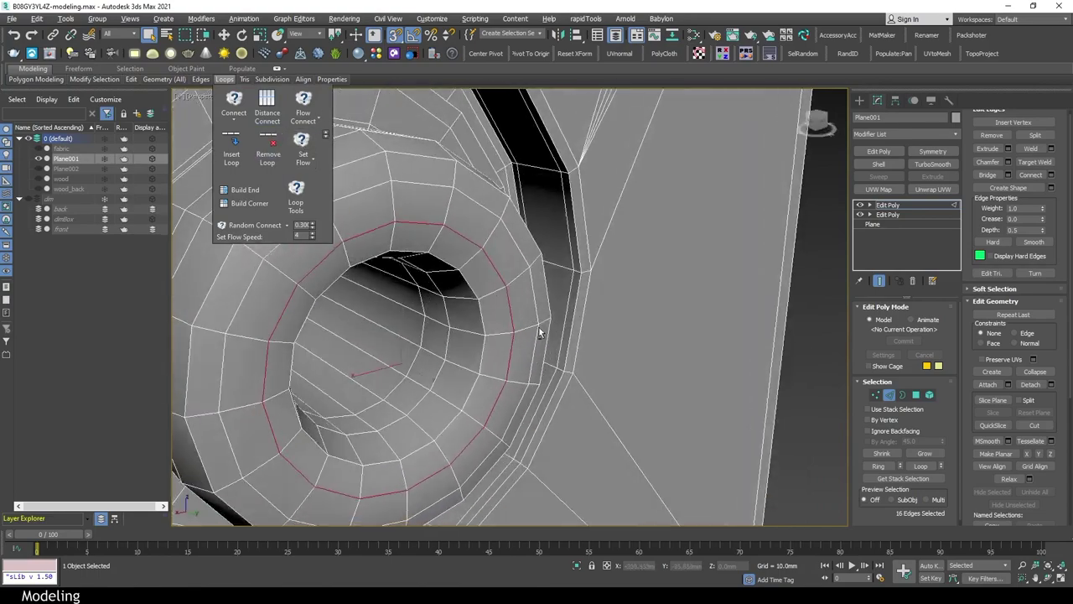
{"action": "middle_click_drag", "start_coordinate": [283, 149], "coordinate": [503, 335], "text": "alt"}
Convert the plate's full polygon selection to edges and pick the edge loop inside the hole
{"action": "key", "text": "4"}
{"action": "key", "text": "ctrl+a"}
{"action": "key", "text": "2"}
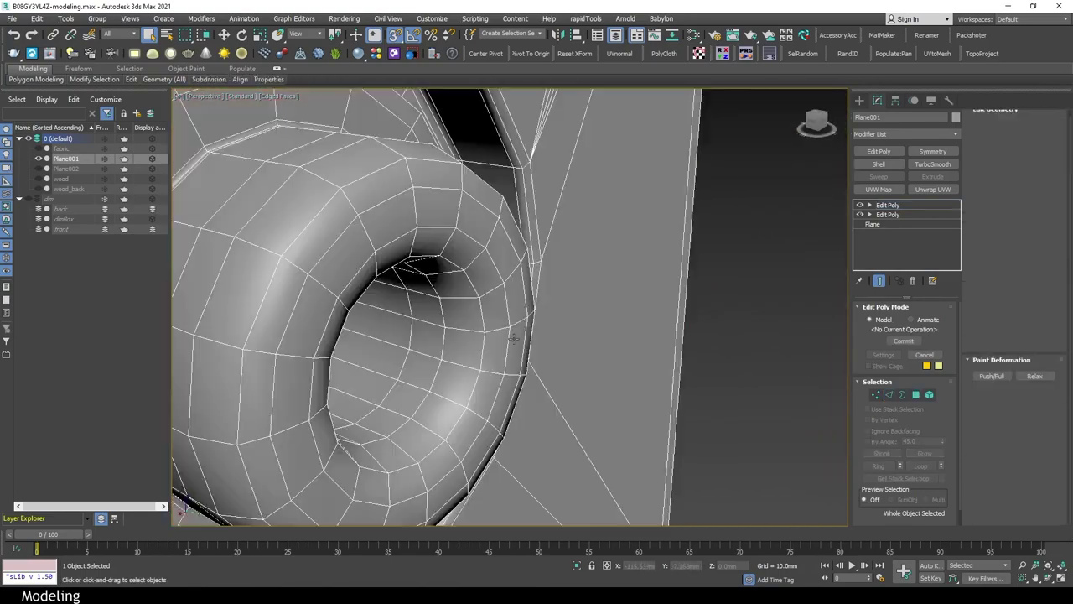
{"action": "key", "text": "z"}
{"action": "scroll", "coordinate": [390, 327], "scroll_direction": "up", "scroll_amount": 5}
{"action": "mouse_move", "coordinate": [419, 319]}
{"action": "middle_mouse_down", "text": "alt"}
{"action": "mouse_move", "coordinate": [390, 327]}
{"action": "mouse_move", "coordinate": [470, 352]}
{"action": "mouse_move", "coordinate": [497, 393]}
{"action": "mouse_move", "coordinate": [468, 403]}
{"action": "mouse_move", "coordinate": [503, 369]}
{"action": "middle_mouse_up", "text": "alt"}
{"action": "double_click", "coordinate": [497, 393]}
Leave edge editing and show the plate in all four viewports
{"action": "key", "text": "w"}
{"action": "key", "text": "q"}
{"action": "key", "text": "2"}
{"action": "key", "text": "q"}
{"action": "scroll", "coordinate": [503, 369], "scroll_direction": "down", "scroll_amount": 3}
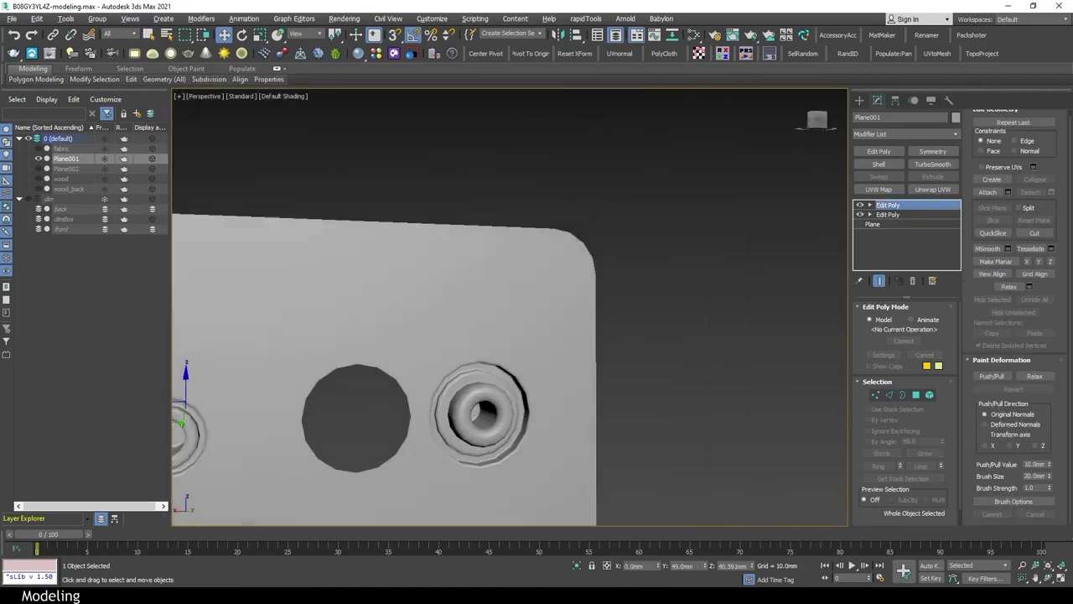
{"action": "scroll", "coordinate": [570, 332], "scroll_direction": "up", "scroll_amount": 3}
{"action": "key", "text": "alt+w"}
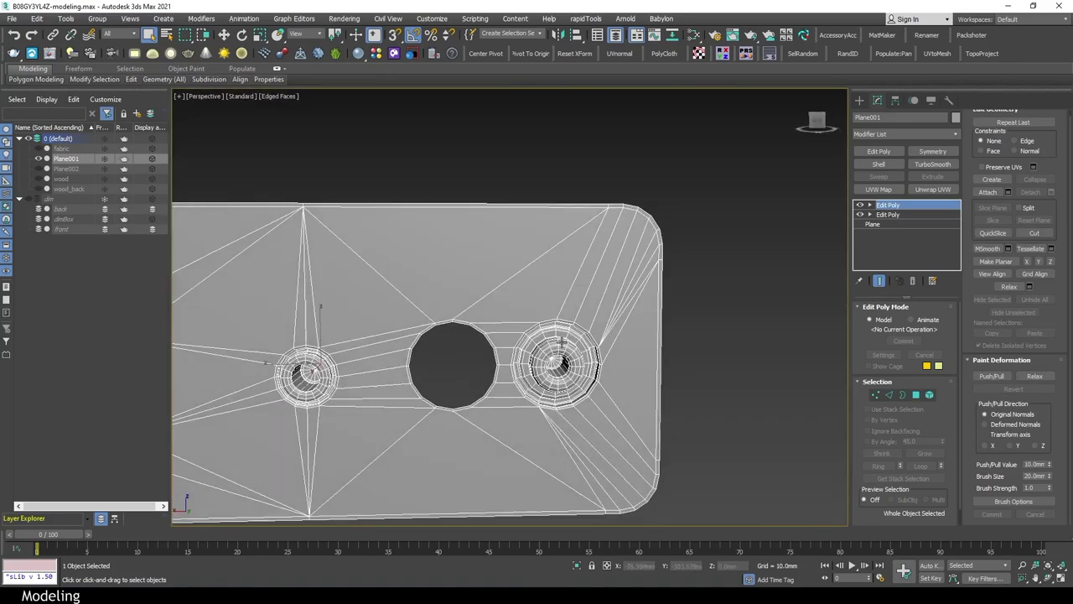
Grow a polygon selection over the whole socket ring and frame it in the Back view
{"action": "key", "text": "4"}
{"action": "left_click", "coordinate": [704, 447]}
{"action": "key", "text": "alt+w"}
{"action": "scroll", "coordinate": [551, 360], "scroll_direction": "up", "scroll_amount": 5}
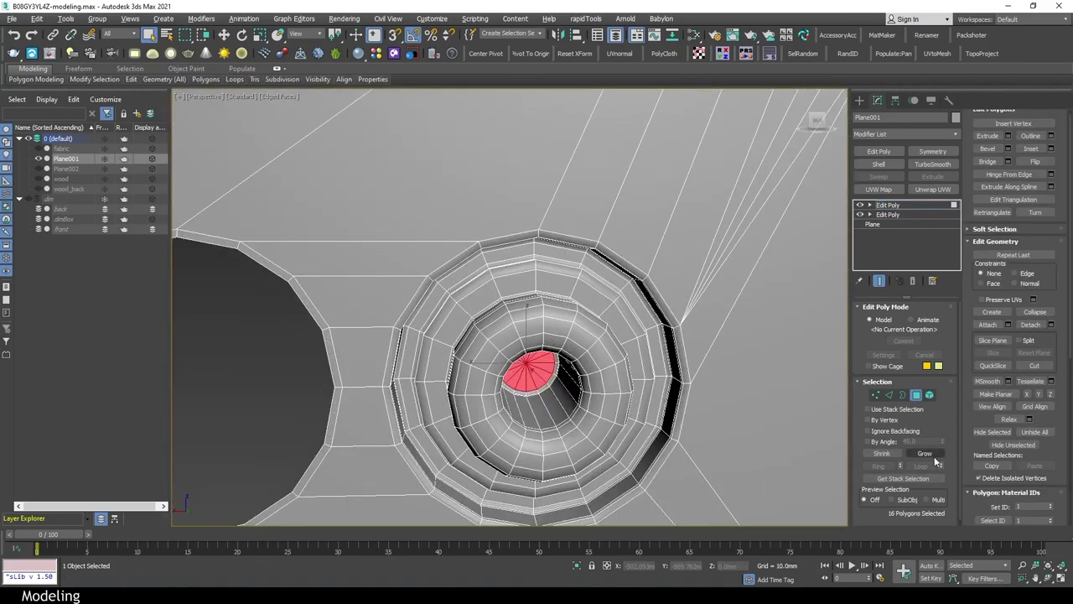
{"action": "left_click", "coordinate": [924, 453]}
{"action": "left_click", "coordinate": [924, 453]}
{"action": "left_click", "coordinate": [924, 452]}
{"action": "key", "text": "k"}
{"action": "key", "text": "F3"}
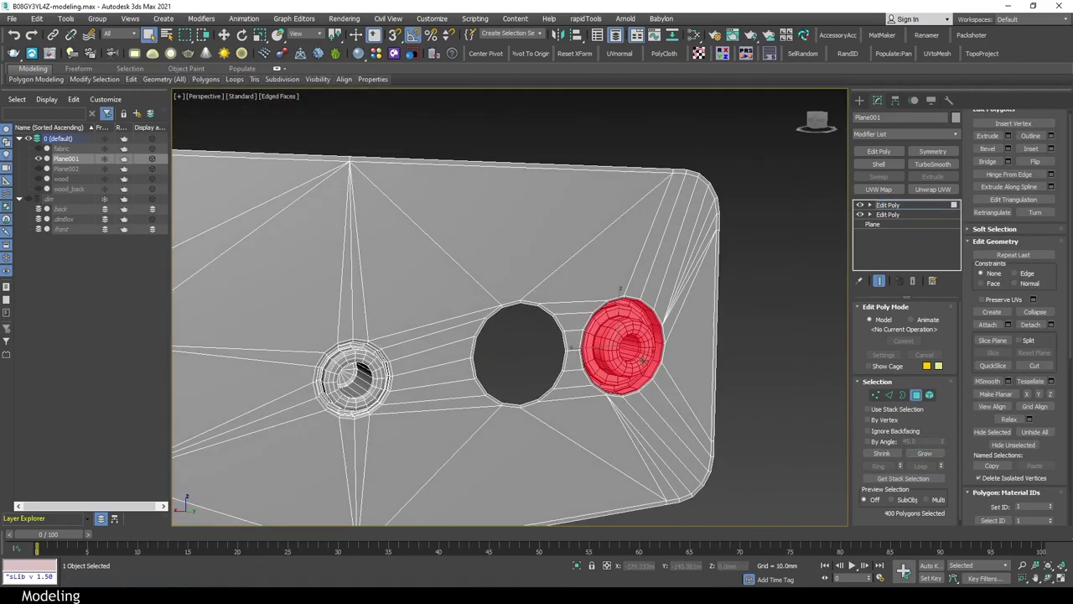
{"action": "scroll", "coordinate": [701, 265], "scroll_direction": "up", "scroll_amount": 4}
Shift-move a clone of the socket polygons into the neighbouring middle hole
{"action": "key", "text": "w"}
{"action": "left_click", "coordinate": [582, 304]}
{"action": "key", "text": "p"}
{"action": "key", "text": "F3"}
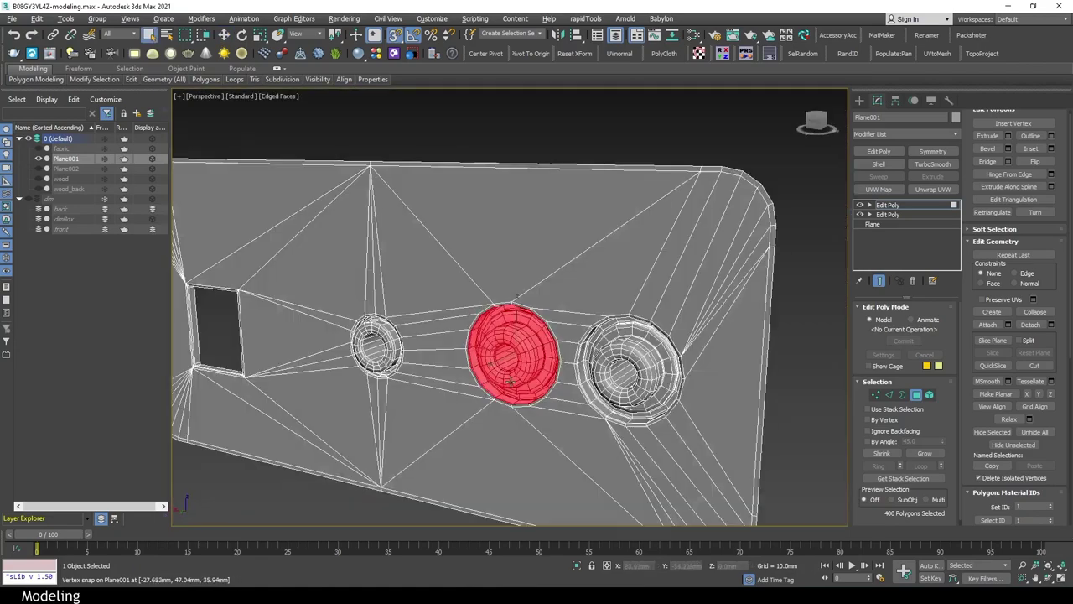
{"action": "scroll", "coordinate": [455, 330], "scroll_direction": "up", "scroll_amount": 4}
Weld all the plate's vertices at 0.01mm
{"action": "key", "text": "1"}
{"action": "key", "text": "F4"}
{"action": "scroll", "coordinate": [664, 254], "scroll_direction": "down", "scroll_amount": 2}
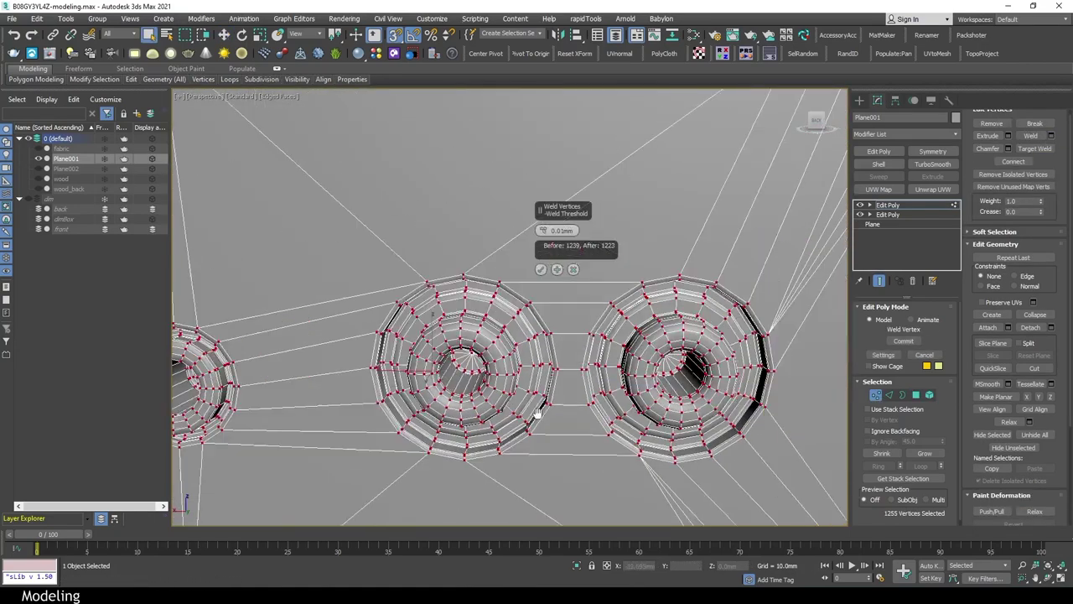
{"action": "left_click", "coordinate": [573, 269]}
{"action": "scroll", "coordinate": [575, 263], "scroll_direction": "down", "scroll_amount": 5}
Check the plate for open borders and save the scene
{"action": "key", "text": "3"}
{"action": "middle_click_drag", "start_coordinate": [547, 274], "coordinate": [424, 328], "text": "alt"}
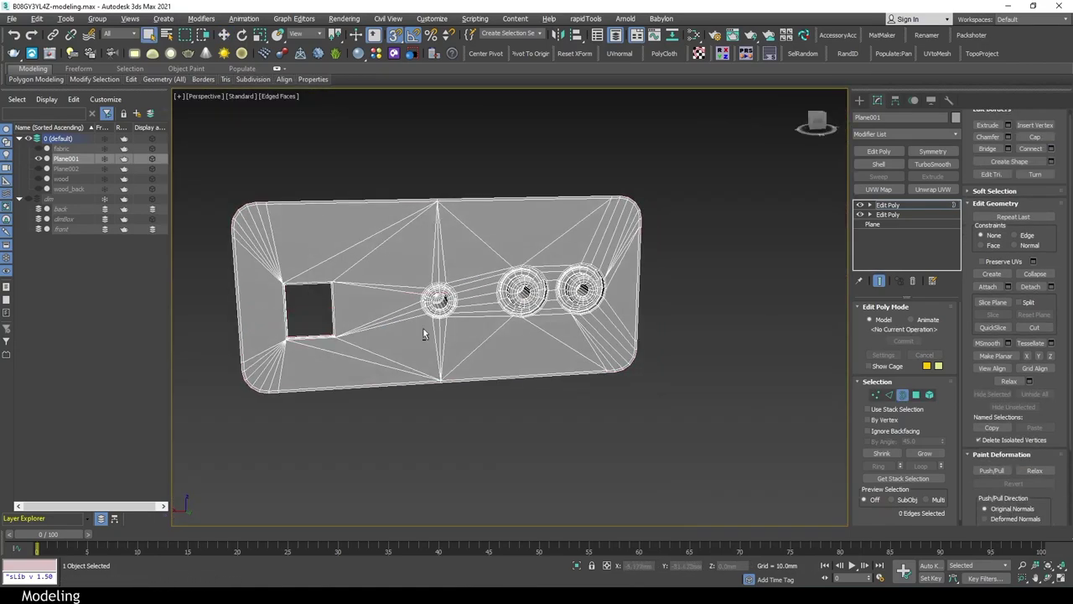
{"action": "key", "text": "4"}
{"action": "key", "text": "ctrl+a"}
{"action": "key", "text": "4"}
{"action": "key", "text": "F4"}
{"action": "key", "text": "ctrl+s"}
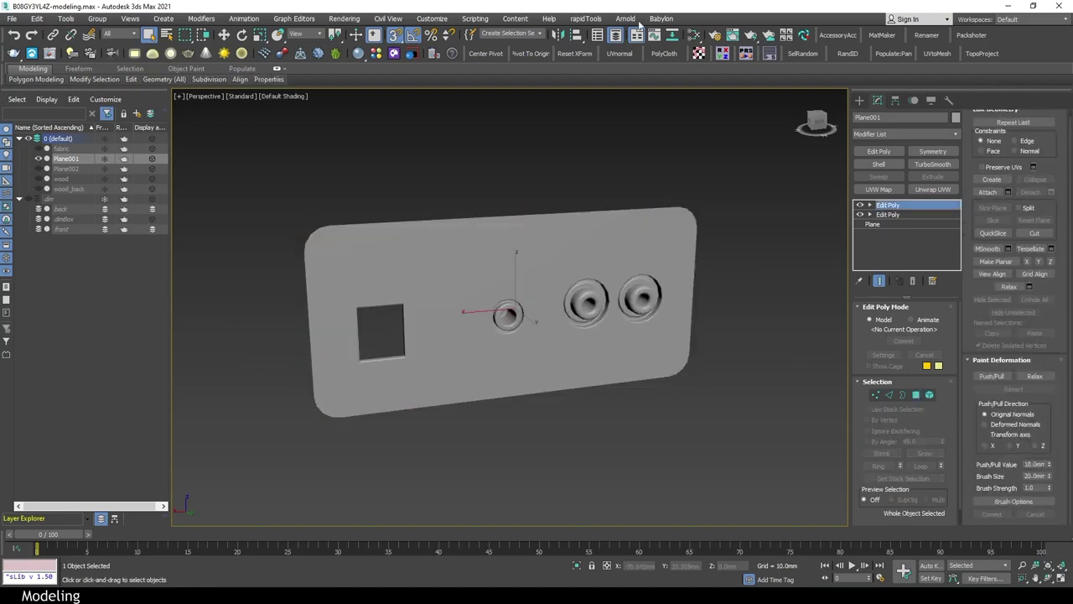
Select Plane002 and frame its hole in a wireframe Back view
{"action": "middle_click_drag", "start_coordinate": [653, 159], "coordinate": [663, 193], "text": "alt"}
{"action": "left_click", "coordinate": [66, 169]}
{"action": "key", "text": "z"}
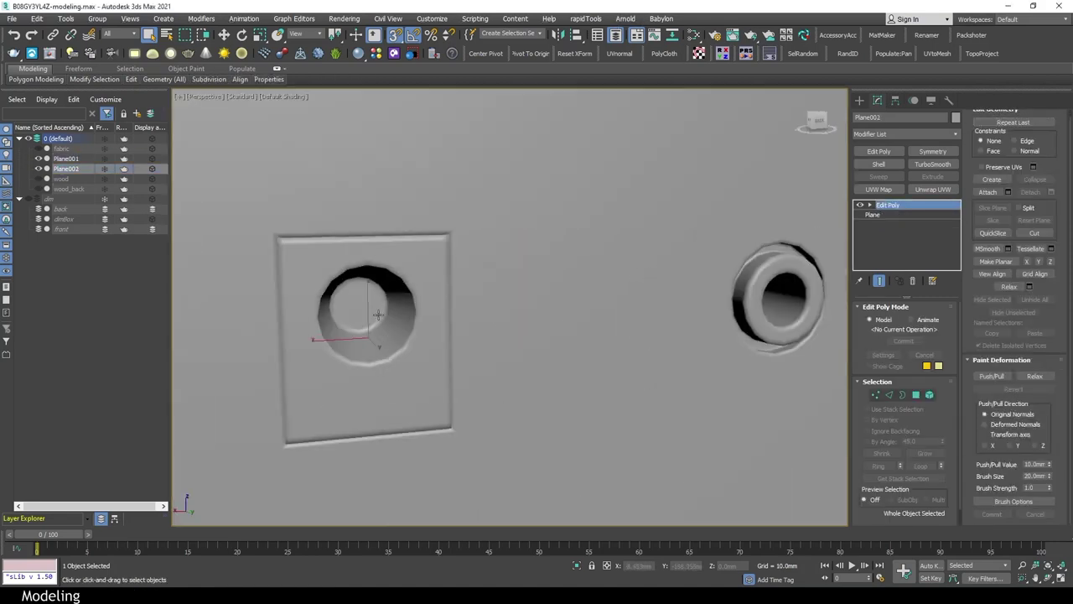
{"action": "key", "text": "4"}
{"action": "key", "text": "k"}
{"action": "key", "text": "F3"}
{"action": "key", "text": "alt+q"}
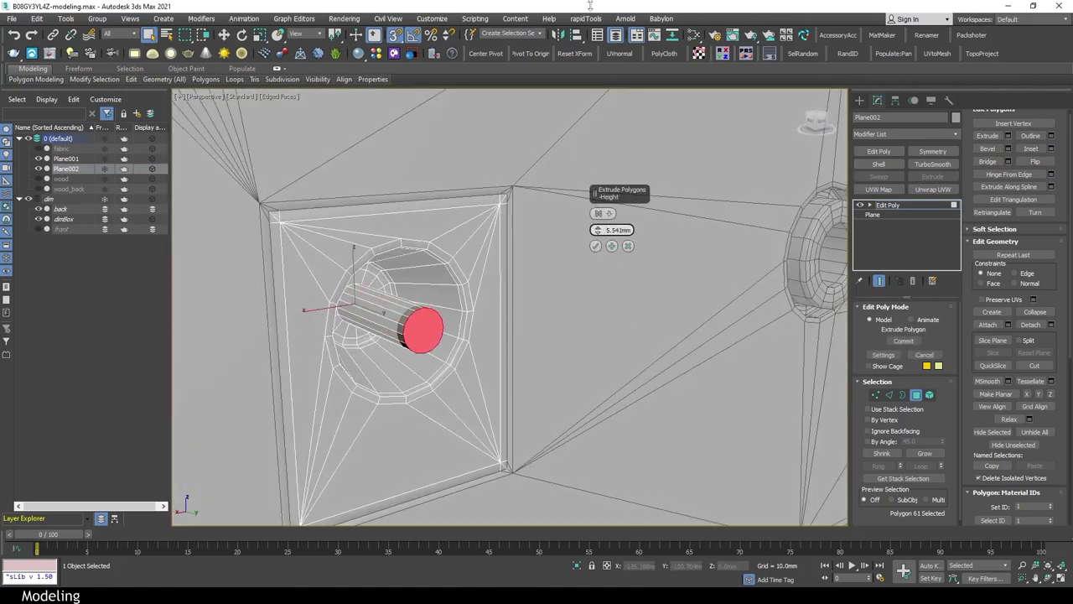
Extrude the centre polygon of the plate's hole
{"action": "left_click", "coordinate": [595, 246]}
{"action": "middle_click_drag", "start_coordinate": [591, 251], "coordinate": [575, 294], "text": "alt"}
{"action": "scroll", "coordinate": [575, 297], "scroll_direction": "down", "scroll_amount": 2}
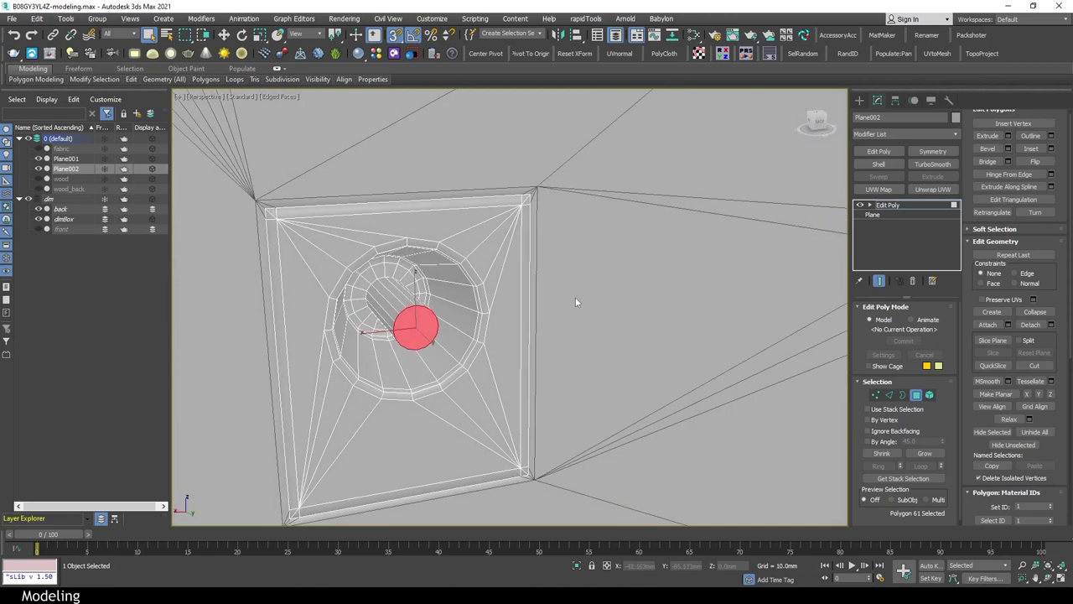
{"action": "key", "text": "3"}
{"action": "scroll", "coordinate": [409, 272], "scroll_direction": "up", "scroll_amount": 3}
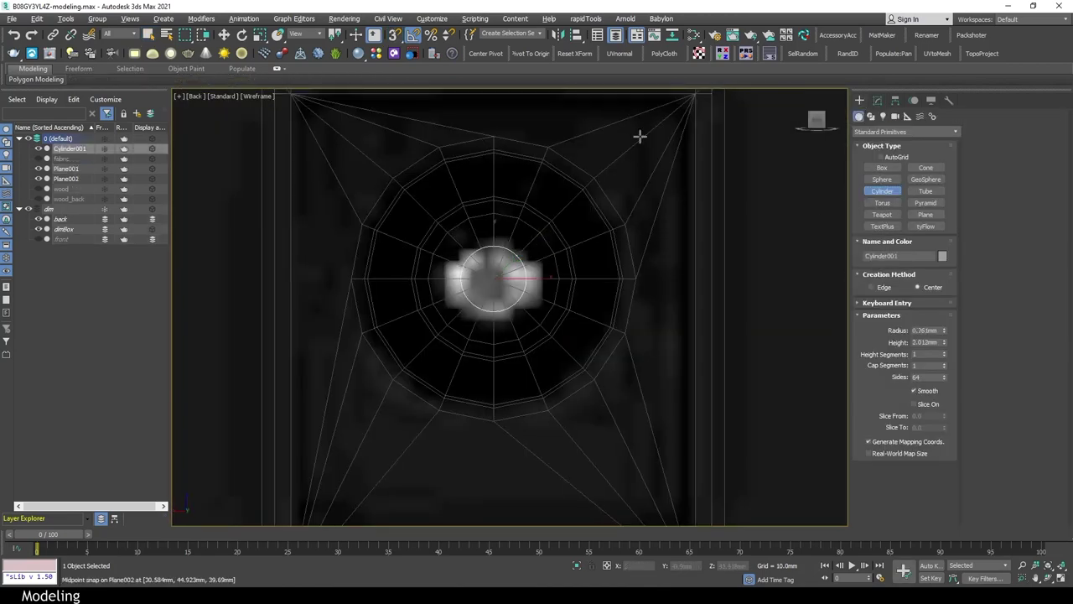
Create a 1.0mm-radius, 5.0mm-high Cylinder with 6 sides and add Edit Poly
{"action": "left_click", "coordinate": [877, 100]}
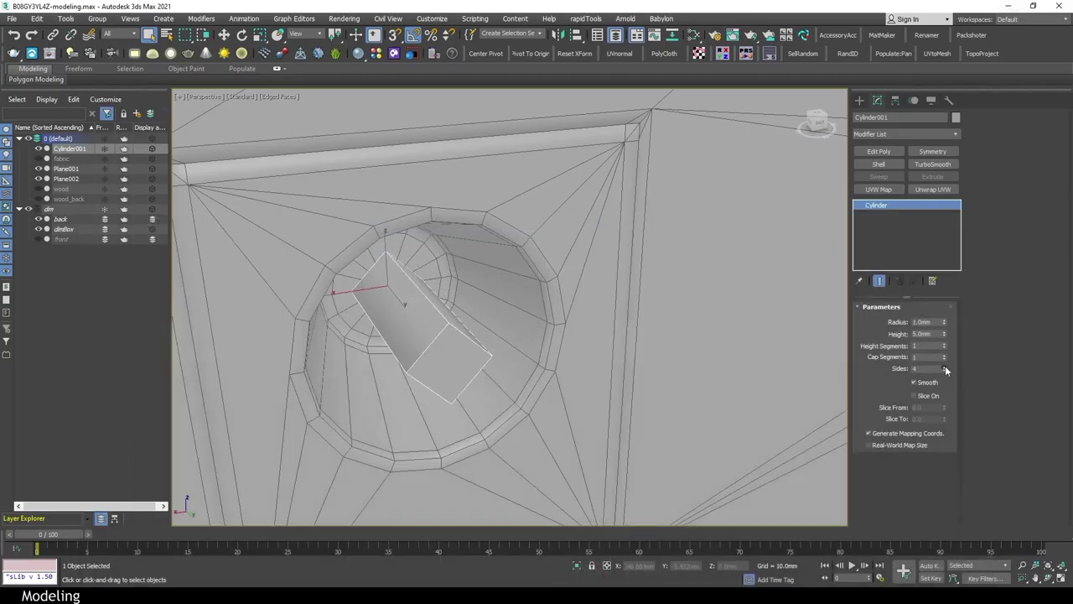
{"action": "left_click_drag", "start_coordinate": [946, 370], "coordinate": [946, 362]}
{"action": "scroll", "coordinate": [462, 327], "scroll_direction": "down", "scroll_amount": 3}
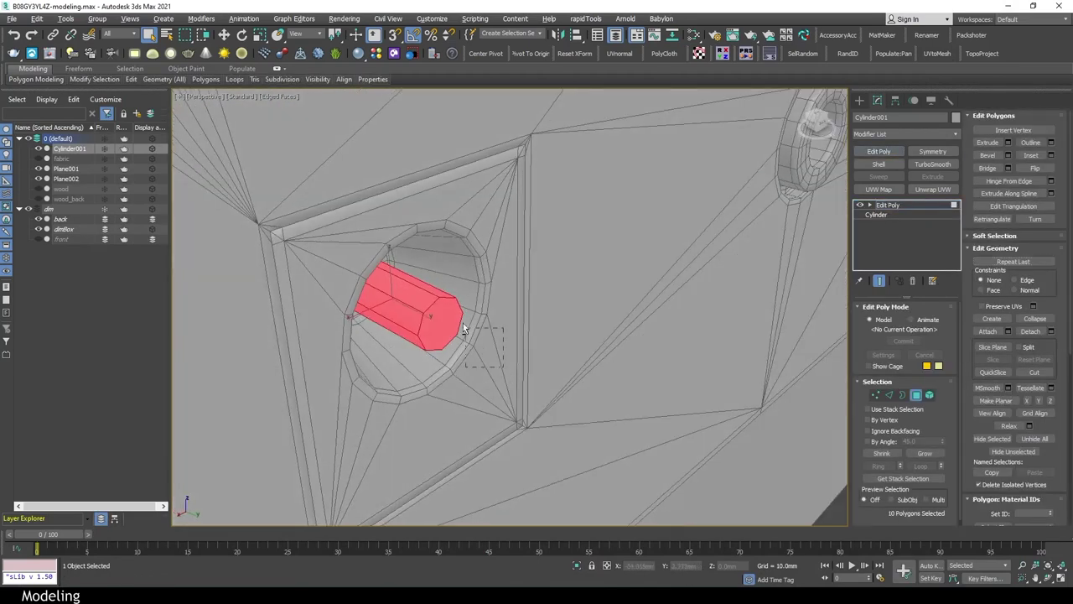
Inset the cylinder's end cap by 1.783mm and chamfer its edges by 0.4mm
{"action": "key", "text": "4"}
{"action": "left_click", "coordinate": [410, 329]}
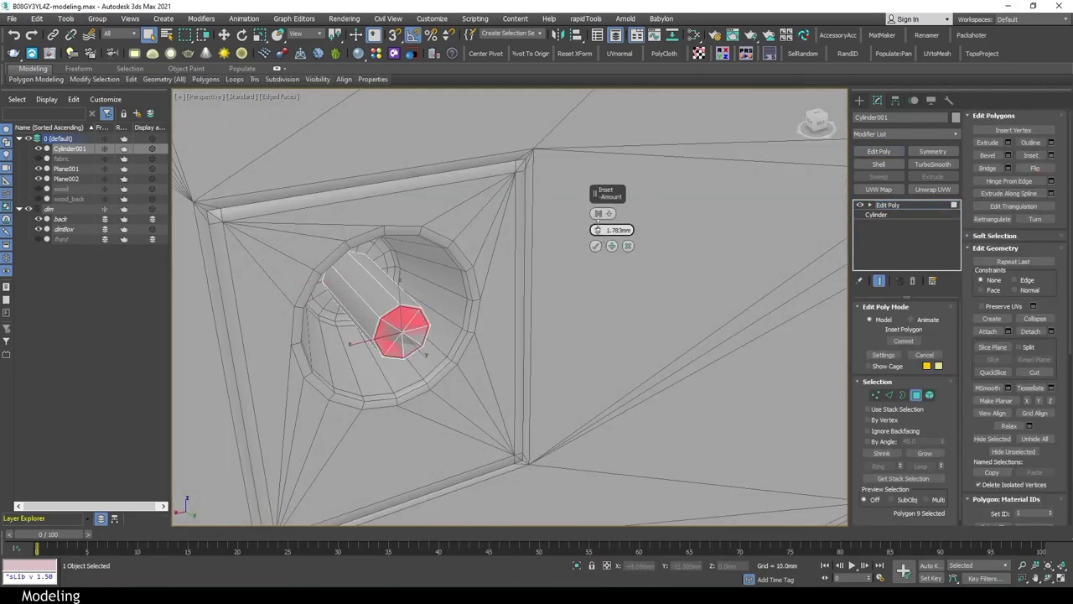
{"action": "left_click", "coordinate": [1008, 168]}
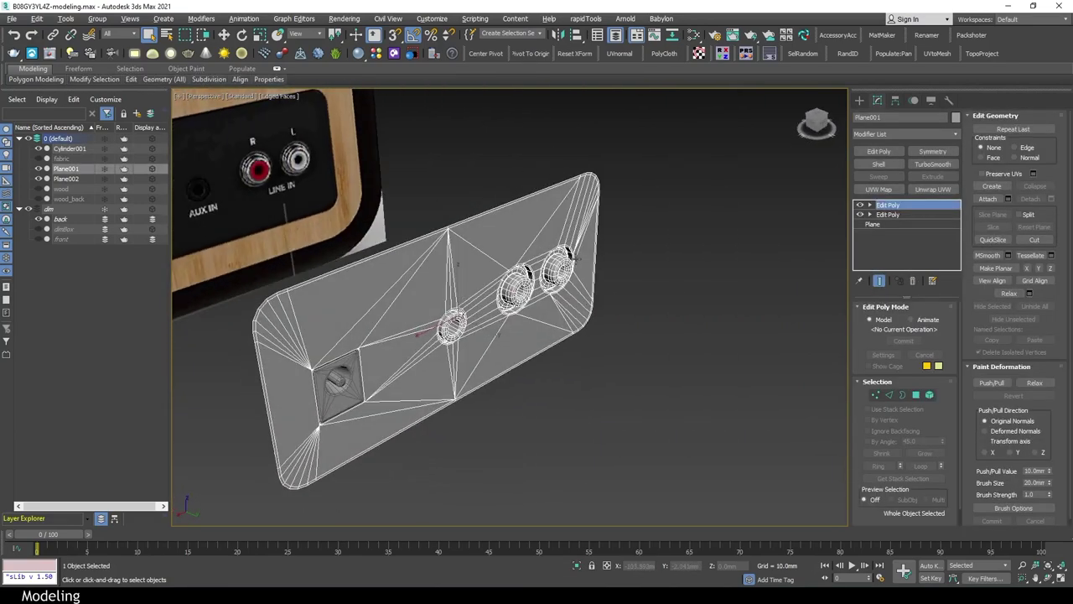
{"action": "middle_click_drag", "start_coordinate": [568, 248], "coordinate": [600, 271], "text": "alt"}
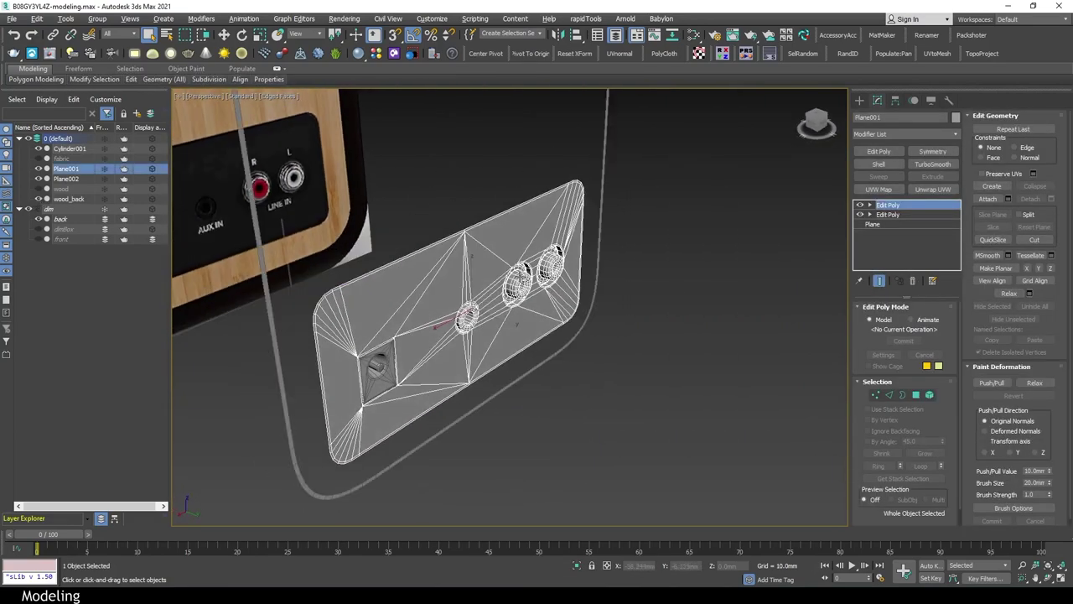
Hide the speaker body layer and the pin, and collapse the plate to Editable Poly
{"action": "left_click", "coordinate": [30, 209]}
{"action": "left_click", "coordinate": [38, 148]}
{"action": "mouse_move", "coordinate": [536, 302]}
{"action": "middle_mouse_down", "text": "alt"}
{"action": "mouse_move", "coordinate": [591, 324]}
{"action": "mouse_move", "coordinate": [611, 260]}
{"action": "middle_mouse_up", "text": "alt"}
{"action": "right_click", "coordinate": [612, 260]}
{"action": "left_click", "coordinate": [659, 371]}
Select the wood_back object and its side edges in Edge mode
{"action": "left_click", "coordinate": [611, 377]}
{"action": "scroll", "coordinate": [611, 377], "scroll_direction": "up", "scroll_amount": 5}
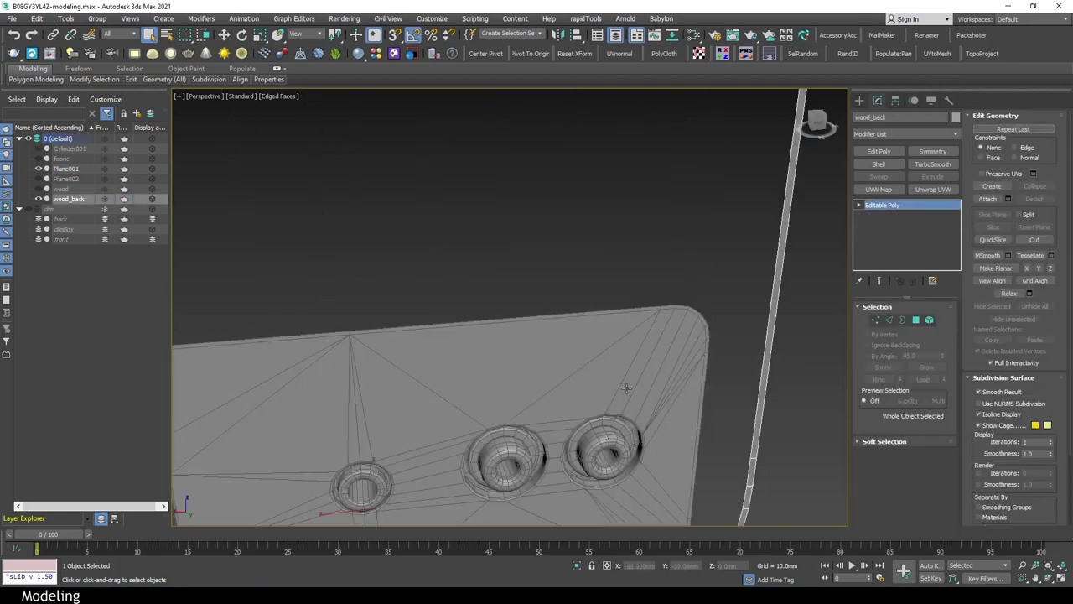
{"action": "middle_click_drag", "start_coordinate": [611, 377], "coordinate": [613, 252]}
{"action": "scroll", "coordinate": [643, 396], "scroll_direction": "down", "scroll_amount": 3}
{"action": "key", "text": "2"}
{"action": "scroll", "coordinate": [456, 164], "scroll_direction": "down", "scroll_amount": 2}
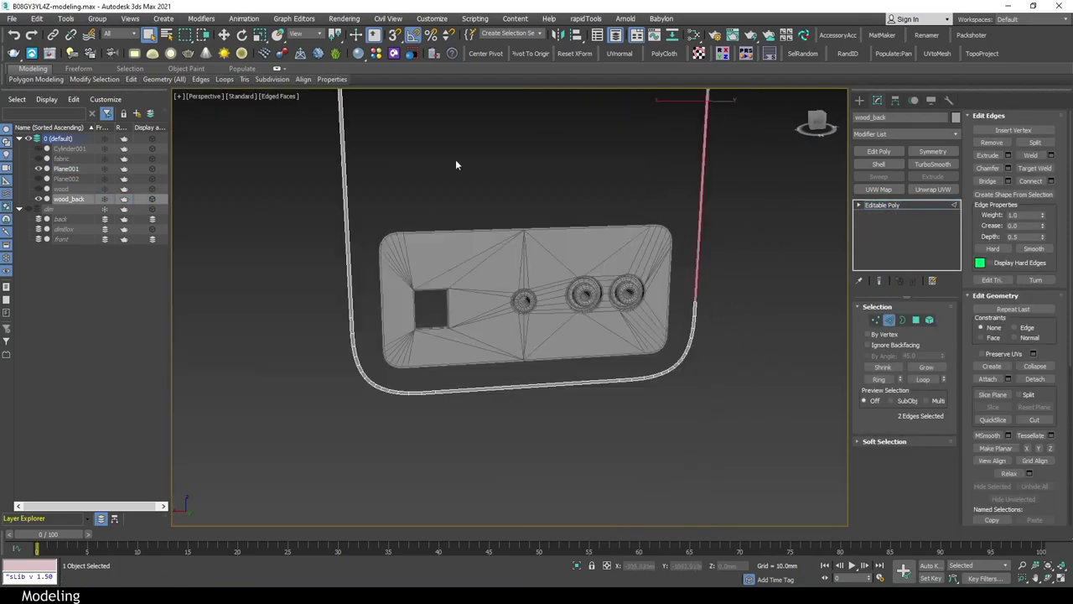
{"action": "key", "text": "alt+w"}
{"action": "left_click", "coordinate": [749, 214]}
{"action": "key", "text": "alt+w"}
Switch between the Back and Perspective viewports and exit edge editing
{"action": "key", "text": "w"}
{"action": "left_click", "coordinate": [727, 244]}
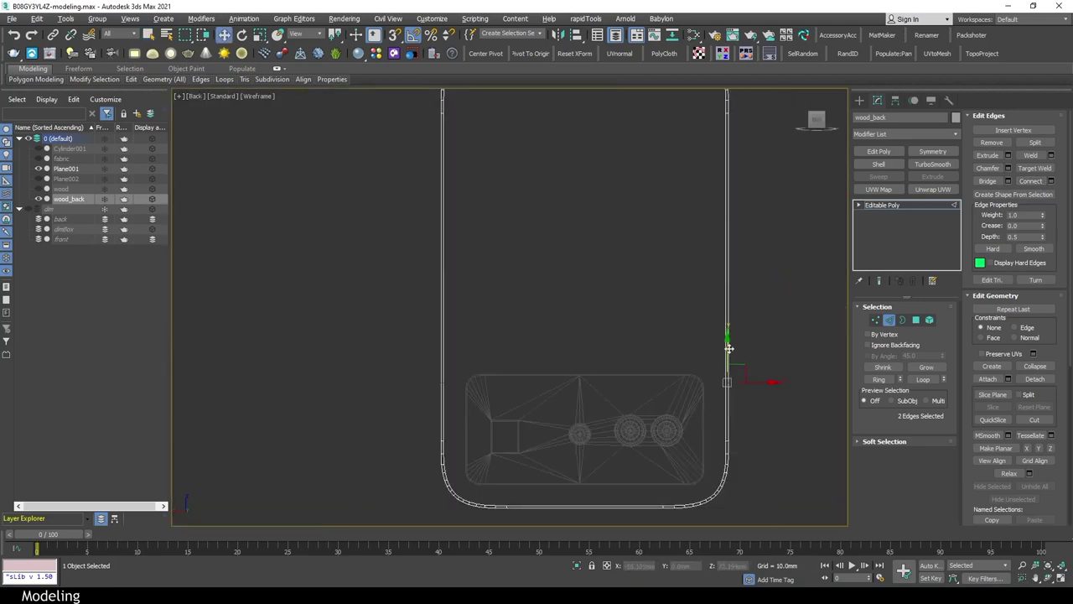
{"action": "key", "text": "alt+w"}
{"action": "left_click", "coordinate": [743, 366]}
{"action": "key", "text": "alt+w"}
{"action": "scroll", "coordinate": [745, 317], "scroll_direction": "down", "scroll_amount": 3}
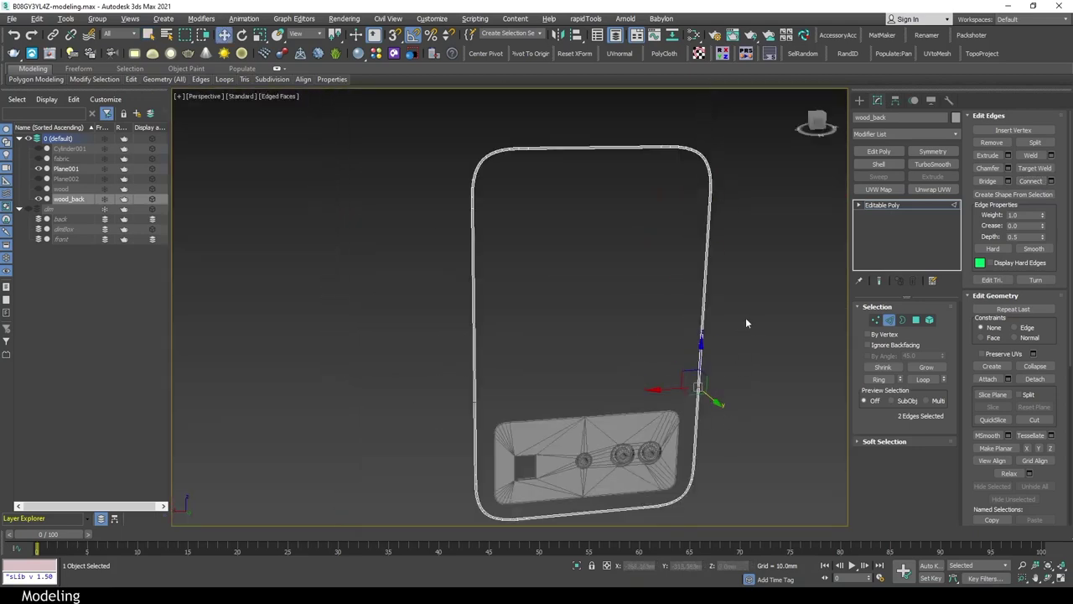
{"action": "key", "text": "2"}
{"action": "mouse_move", "coordinate": [642, 436]}
{"action": "middle_mouse_down", "text": "alt"}
{"action": "mouse_move", "coordinate": [709, 307]}
{"action": "mouse_move", "coordinate": [696, 354]}
{"action": "mouse_move", "coordinate": [675, 255]}
{"action": "middle_mouse_up", "text": "alt"}
Shift-drag the panel's top edges upward into a new polygon and add the rim edge
{"action": "key", "text": "2"}
{"action": "left_click", "coordinate": [627, 131]}
{"action": "scroll", "coordinate": [609, 398], "scroll_direction": "up", "scroll_amount": 5}
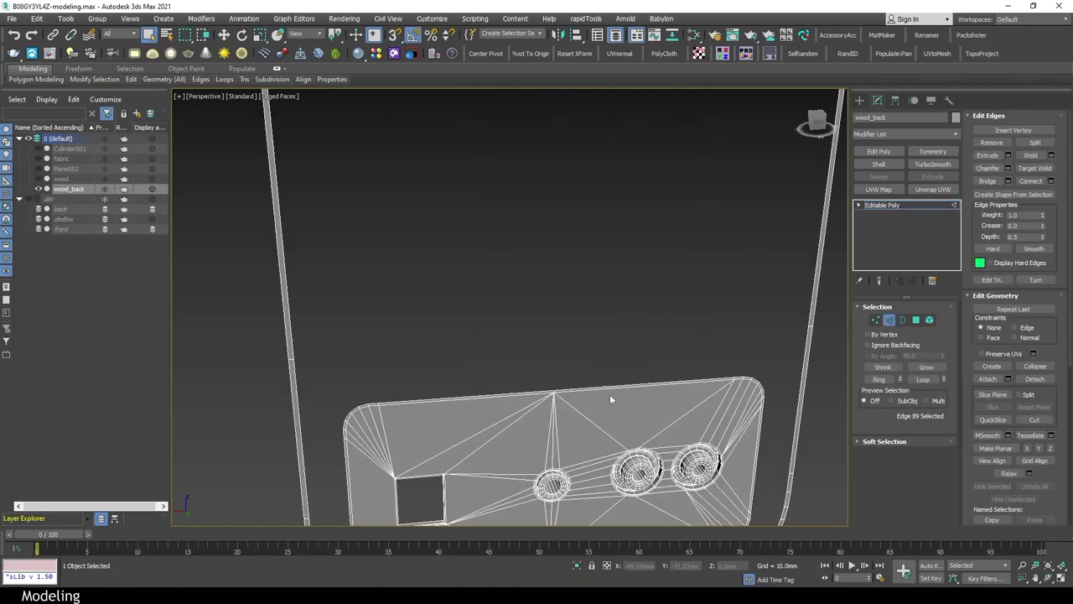
{"action": "left_click", "coordinate": [535, 393], "text": "ctrl"}
{"action": "middle_click_drag", "start_coordinate": [571, 519], "coordinate": [572, 384]}
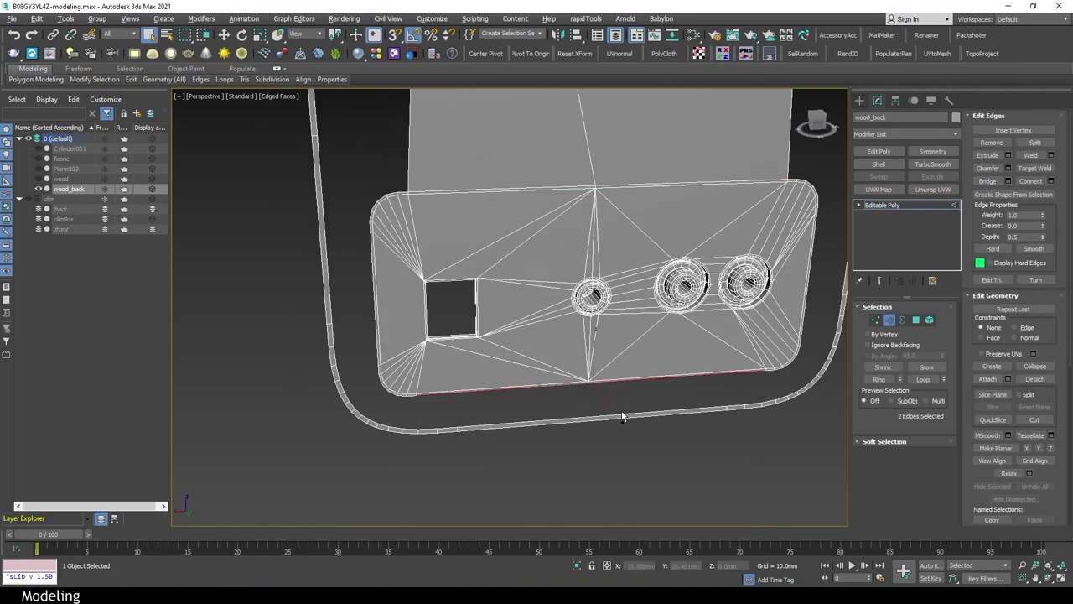
{"action": "left_click", "coordinate": [622, 416], "text": "ctrl"}
{"action": "scroll", "coordinate": [623, 361], "scroll_direction": "down", "scroll_amount": 3}
Bring the case top into view and reselect a single panel edge
{"action": "middle_click_drag", "start_coordinate": [624, 362], "coordinate": [635, 159]}
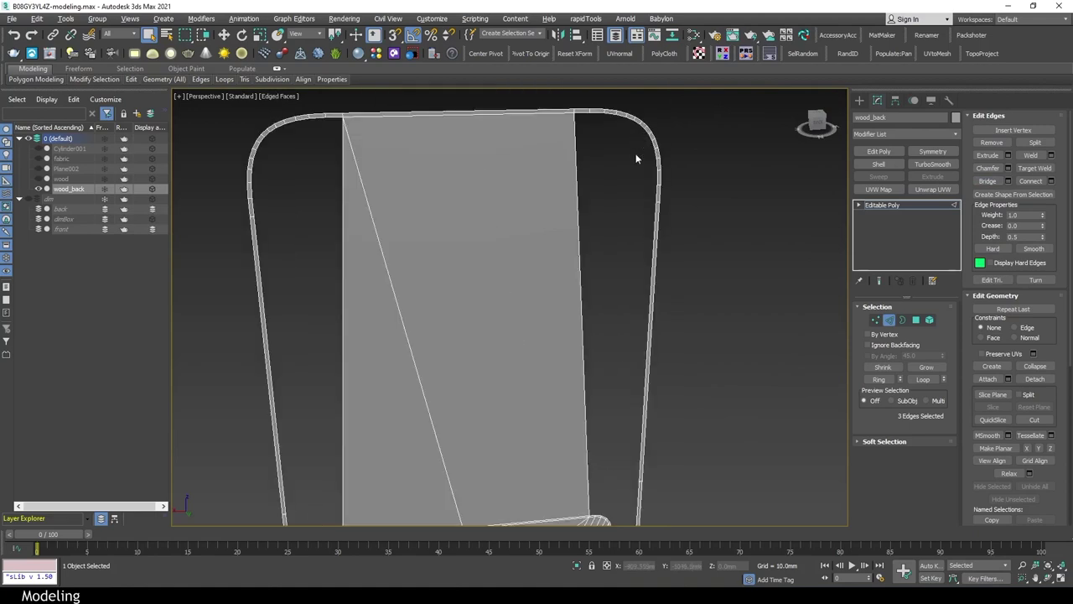
{"action": "scroll", "coordinate": [663, 168], "scroll_direction": "up", "scroll_amount": 2}
{"action": "scroll", "coordinate": [613, 179], "scroll_direction": "down", "scroll_amount": 3}
{"action": "scroll", "coordinate": [559, 221], "scroll_direction": "down", "scroll_amount": 1}
{"action": "scroll", "coordinate": [593, 374], "scroll_direction": "down", "scroll_amount": 2}
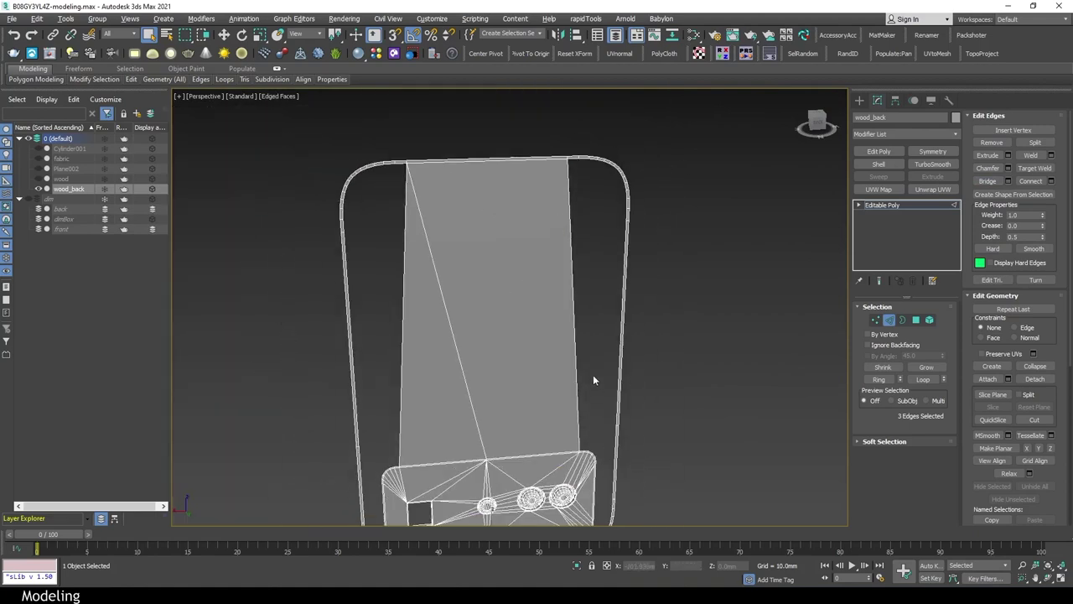
{"action": "scroll", "coordinate": [592, 380], "scroll_direction": "up", "scroll_amount": 5}
{"action": "left_click", "coordinate": [603, 394]}
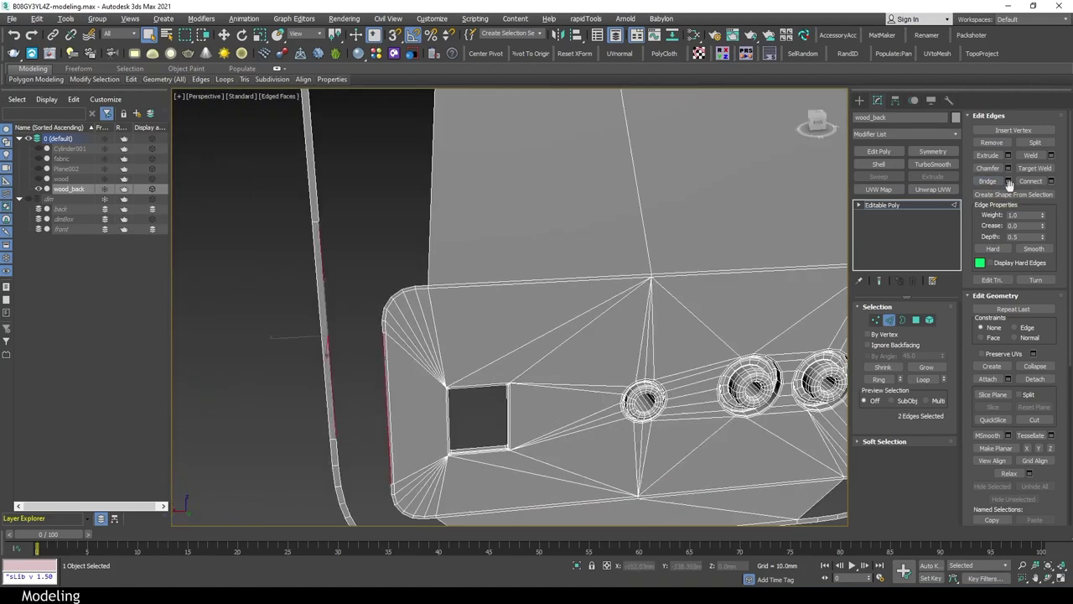
{"action": "left_click", "coordinate": [728, 294]}
{"action": "scroll", "coordinate": [599, 357], "scroll_direction": "up", "scroll_amount": 5}
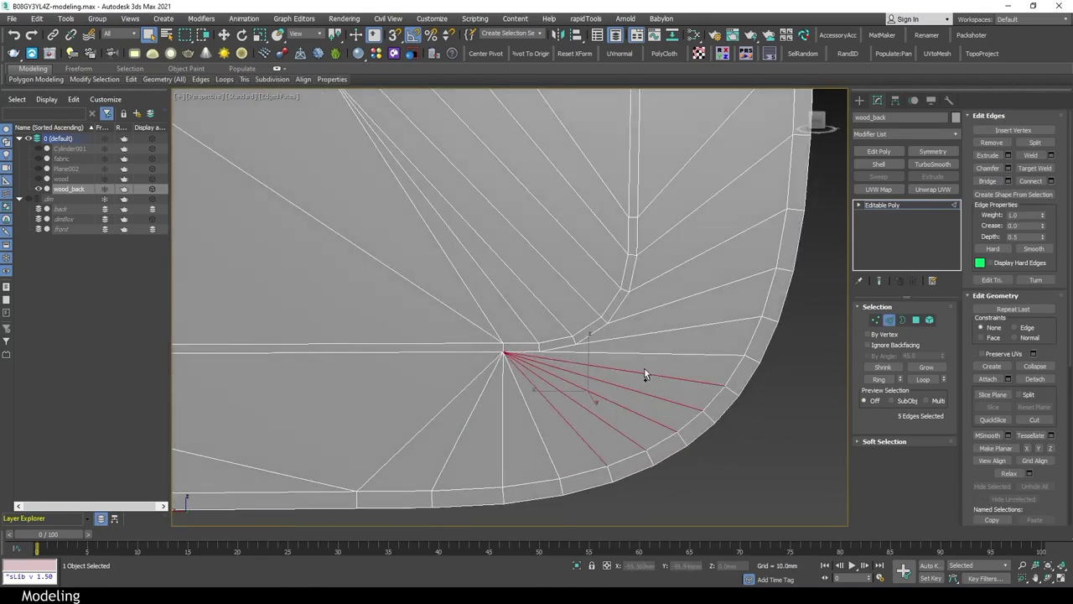
Delete the fan edges at wood_back's lower-right rounded corner and cut a new edge from the corner vertex
{"action": "key", "text": "BackSpace"}
{"action": "scroll", "coordinate": [620, 377], "scroll_direction": "down", "scroll_amount": 2}
{"action": "left_click", "coordinate": [671, 350]}
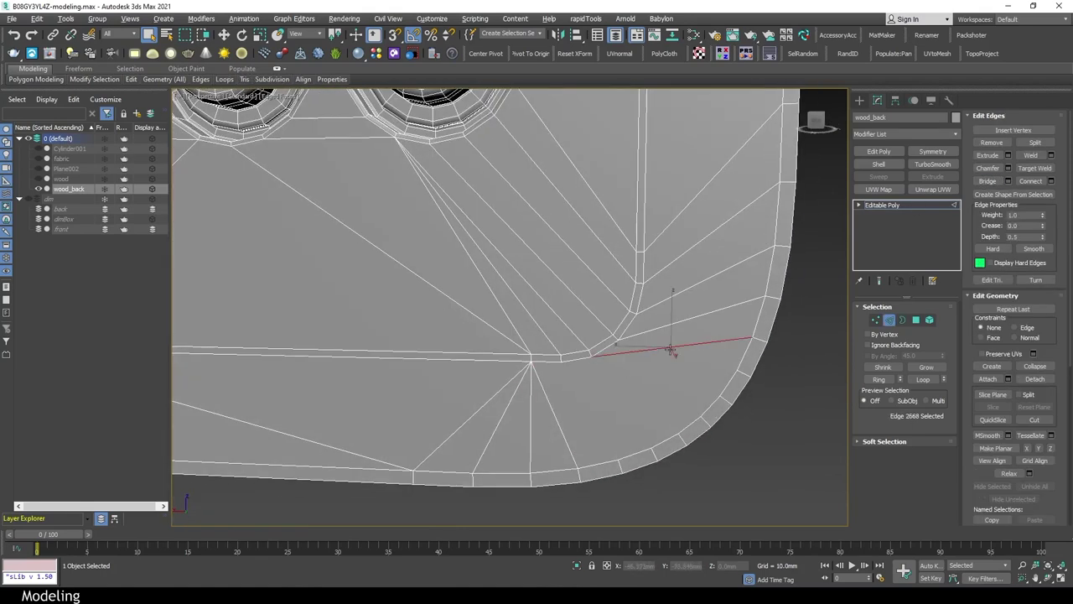
{"action": "key", "text": "1"}
{"action": "key", "text": "alt+c"}
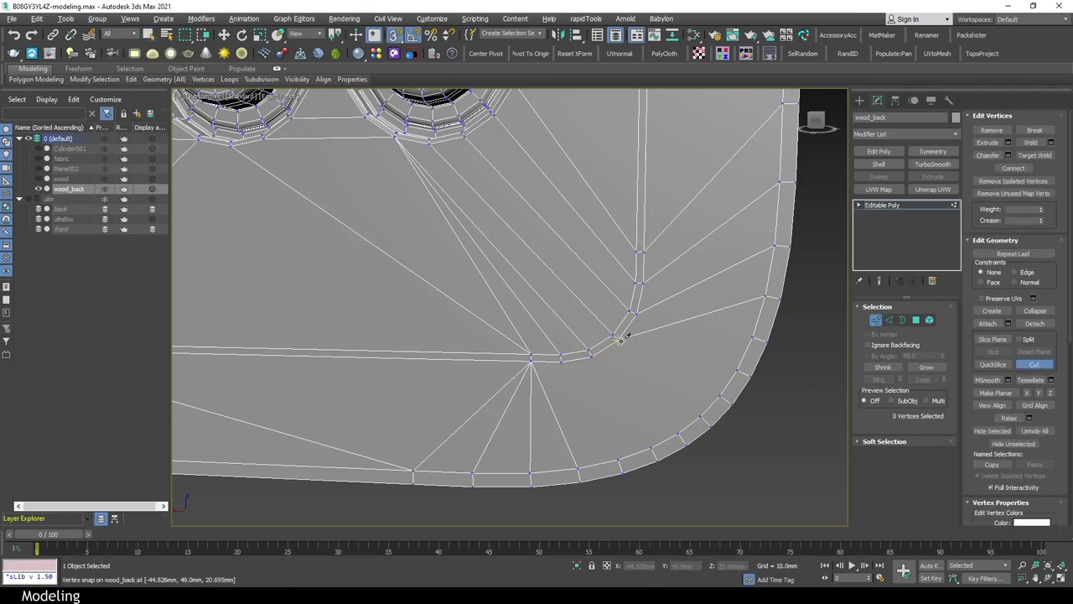
{"action": "left_click", "coordinate": [616, 338]}
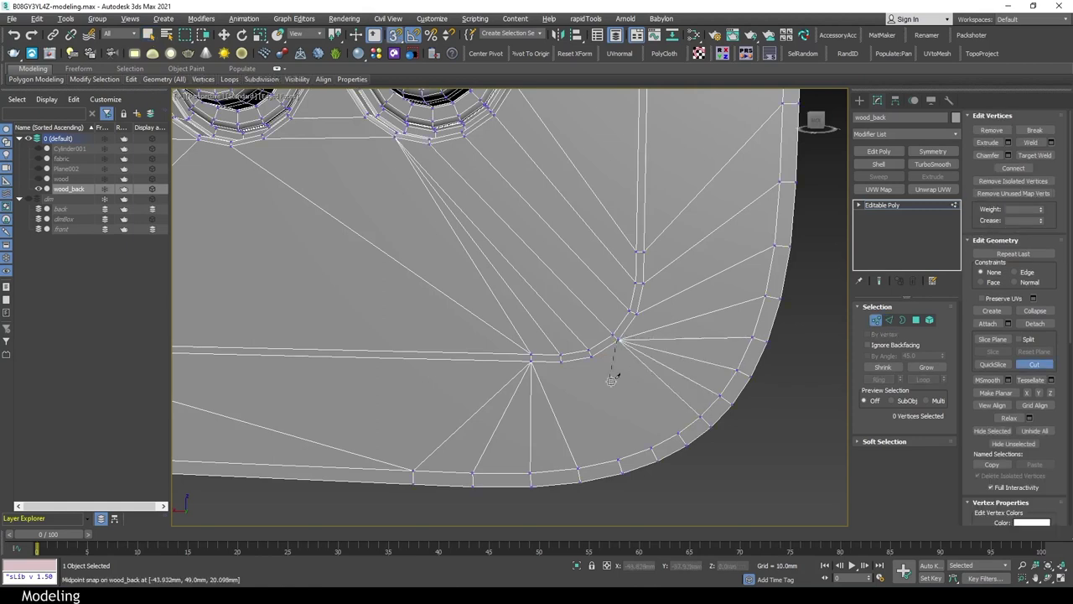
{"action": "right_click", "coordinate": [626, 432]}
Lower the view and select the large polygon above the panel
{"action": "scroll", "coordinate": [628, 419], "scroll_direction": "down", "scroll_amount": 3}
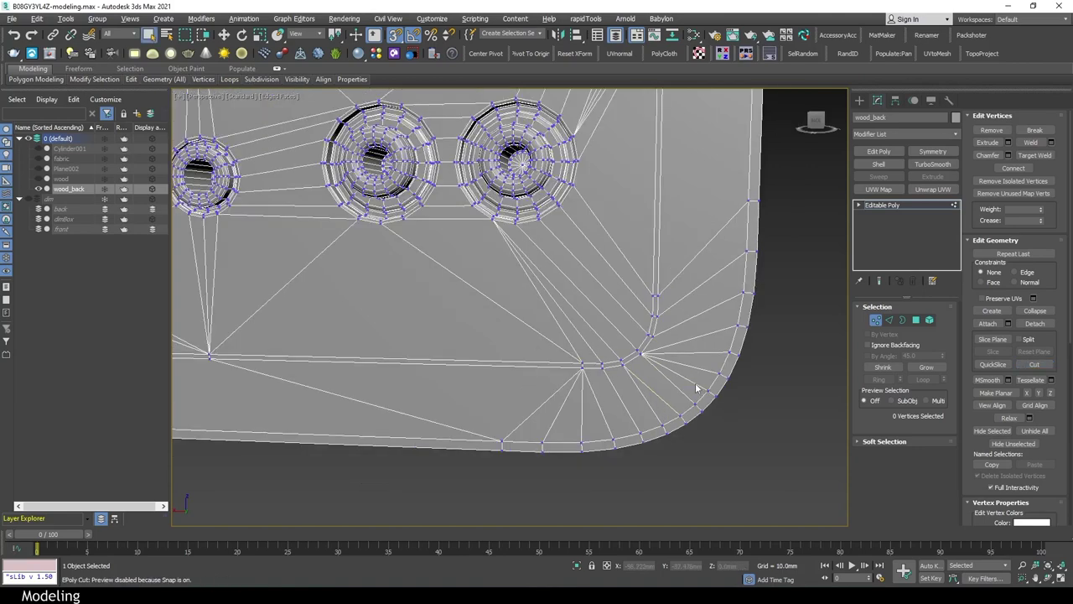
{"action": "scroll", "coordinate": [642, 394], "scroll_direction": "down", "scroll_amount": 3}
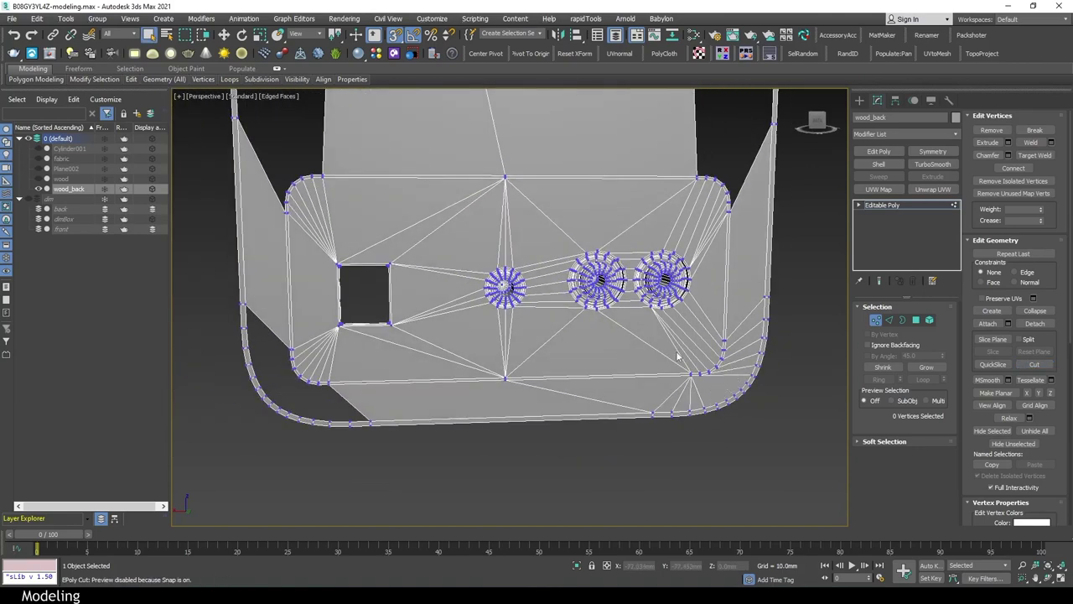
{"action": "middle_click_drag", "start_coordinate": [678, 357], "coordinate": [684, 469]}
{"action": "key", "text": "4"}
{"action": "left_click", "coordinate": [683, 310]}
Delete the large polygon above the panel and select the back panel's rim polygons
{"action": "key", "text": "Delete"}
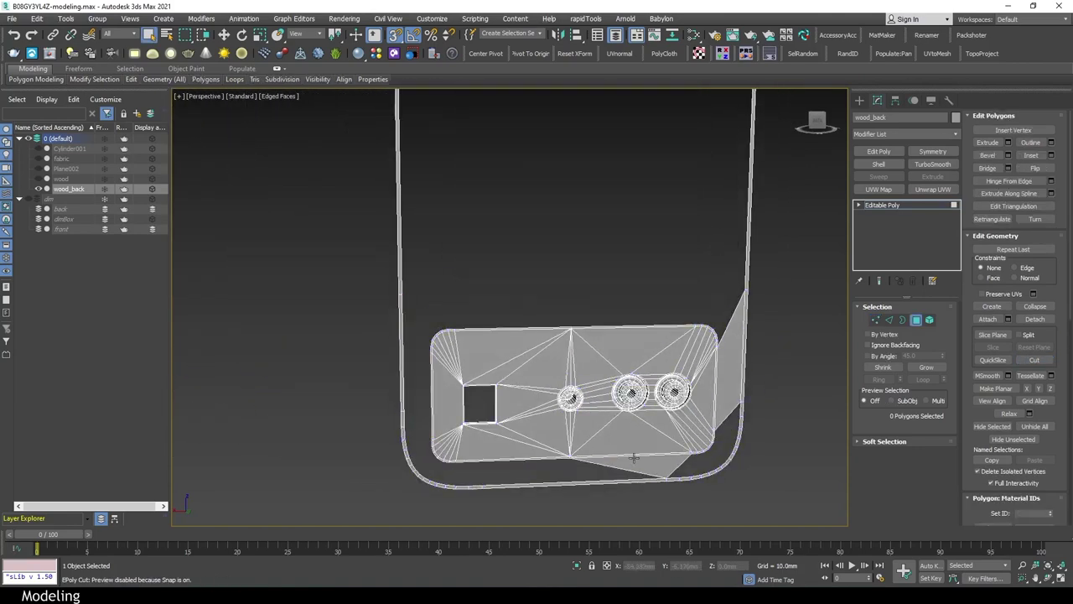
{"action": "left_click", "coordinate": [664, 391]}
{"action": "scroll", "coordinate": [664, 391], "scroll_direction": "up", "scroll_amount": 3}
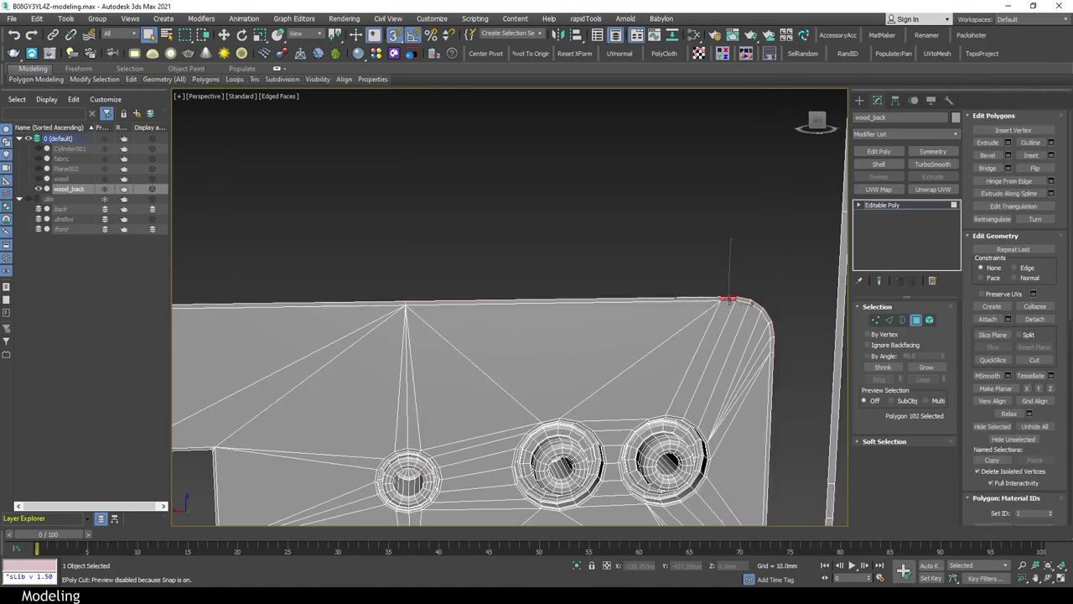
Try Outline and Inset on the selected rim polygons
{"action": "left_click", "coordinate": [1050, 144]}
{"action": "scroll", "coordinate": [636, 218], "scroll_direction": "down", "scroll_amount": 3}
{"action": "scroll", "coordinate": [702, 195], "scroll_direction": "down", "scroll_amount": 3}
{"action": "left_click", "coordinate": [1050, 155]}
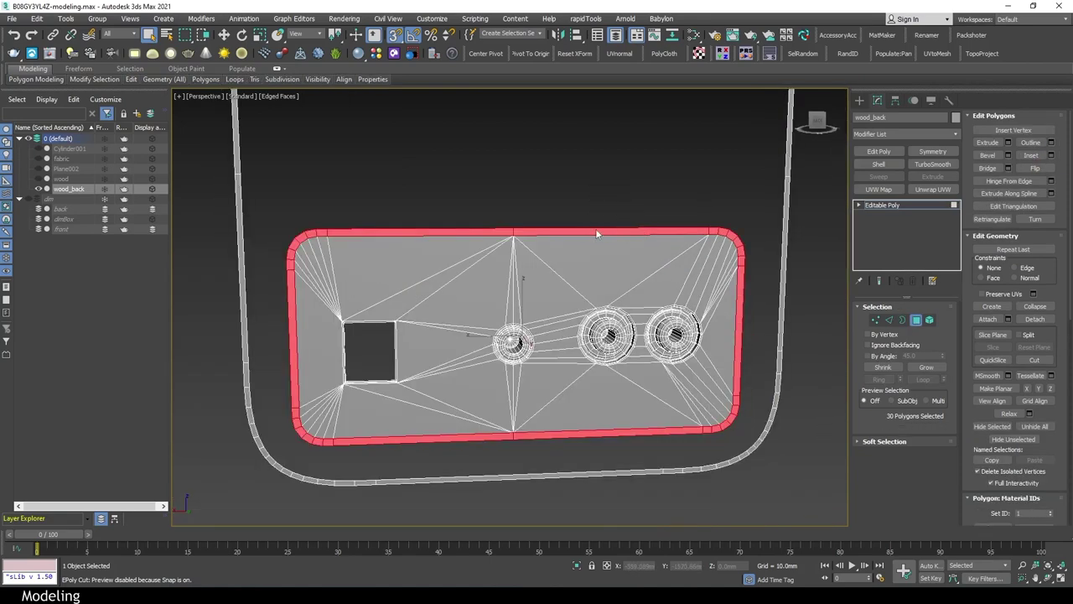
{"action": "scroll", "coordinate": [617, 264], "scroll_direction": "up", "scroll_amount": 3}
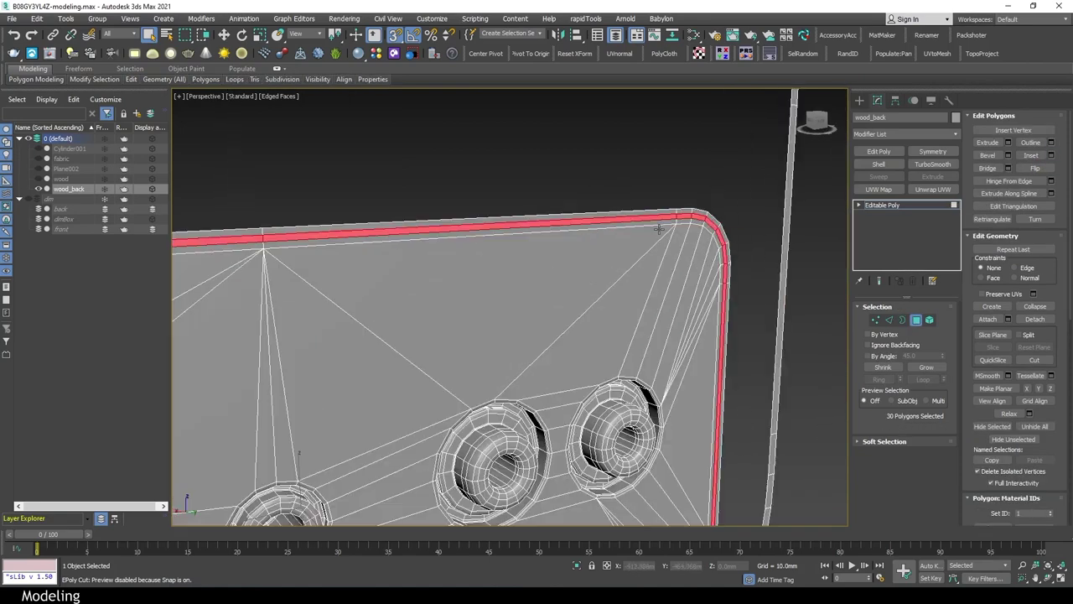
{"action": "scroll", "coordinate": [654, 252], "scroll_direction": "down", "scroll_amount": 3}
Restore the 30 rim polygon selection and check it as edges
{"action": "left_click", "coordinate": [642, 144]}
{"action": "scroll", "coordinate": [728, 222], "scroll_direction": "up", "scroll_amount": 4}
{"action": "key", "text": "ctrl+z"}
{"action": "scroll", "coordinate": [728, 221], "scroll_direction": "down", "scroll_amount": 1}
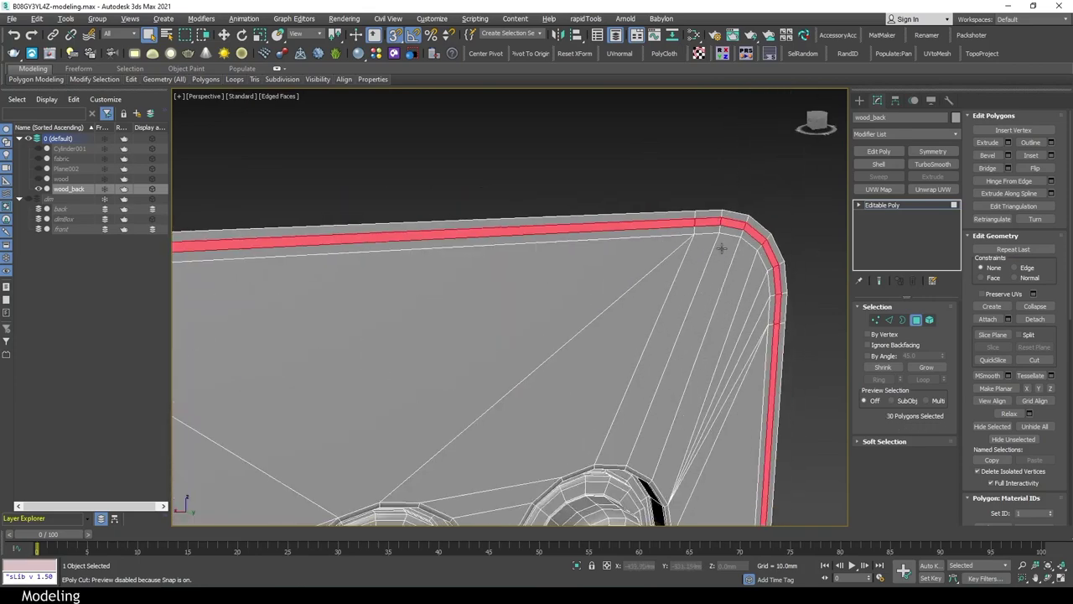
{"action": "scroll", "coordinate": [779, 255], "scroll_direction": "down", "scroll_amount": 1}
{"action": "scroll", "coordinate": [778, 255], "scroll_direction": "down", "scroll_amount": 2}
{"action": "scroll", "coordinate": [718, 223], "scroll_direction": "up", "scroll_amount": 3}
{"action": "scroll", "coordinate": [727, 222], "scroll_direction": "down", "scroll_amount": 2}
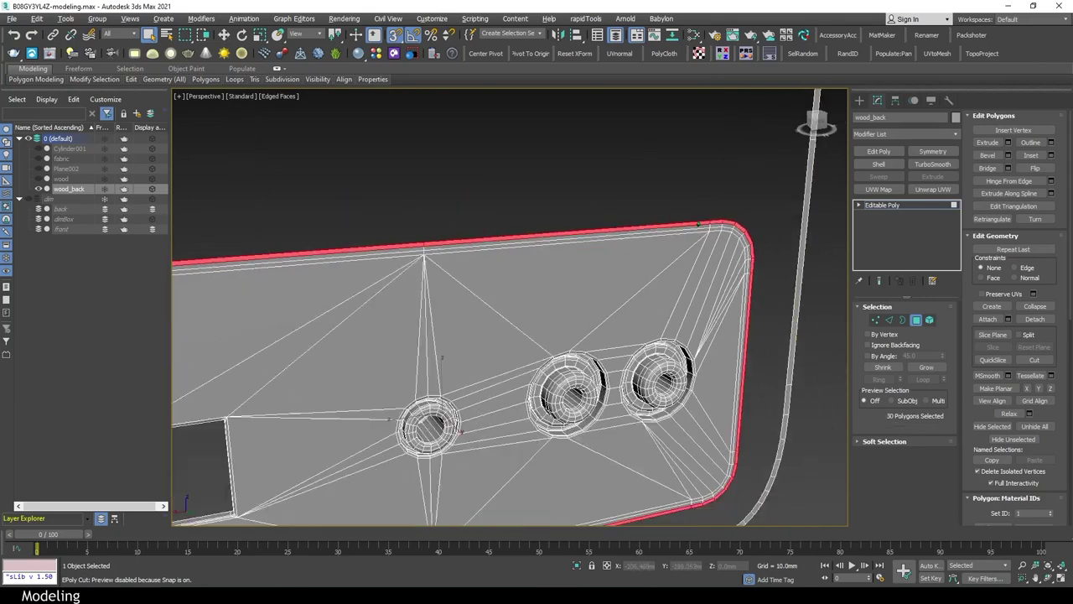
{"action": "scroll", "coordinate": [727, 222], "scroll_direction": "down", "scroll_amount": 2}
{"action": "left_click", "coordinate": [304, 225]}
{"action": "scroll", "coordinate": [375, 243], "scroll_direction": "up", "scroll_amount": 5}
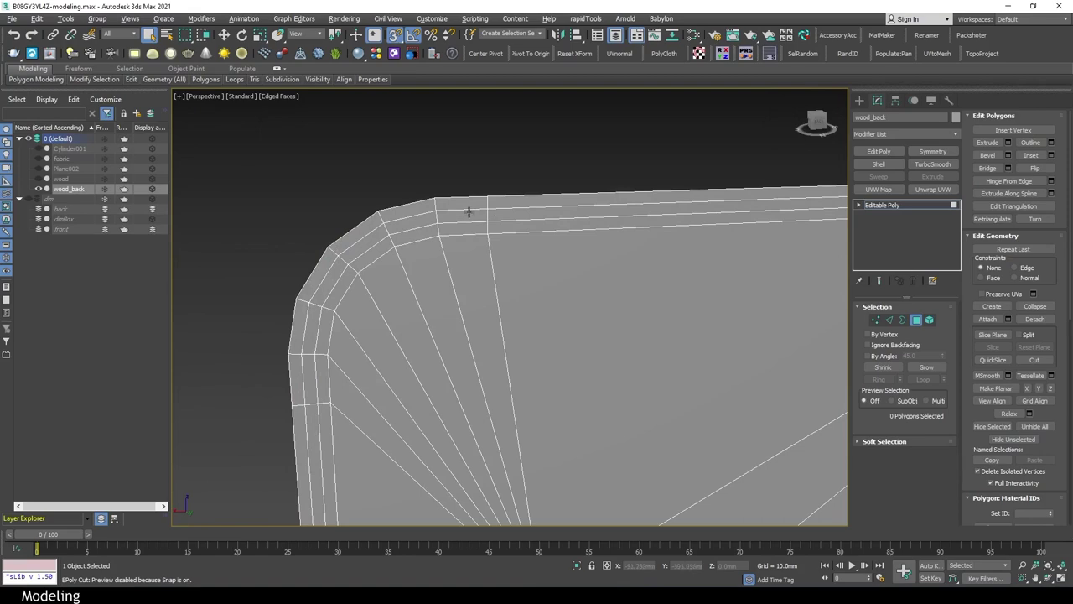
{"action": "key", "text": "2"}
{"action": "scroll", "coordinate": [536, 227], "scroll_direction": "down", "scroll_amount": 5}
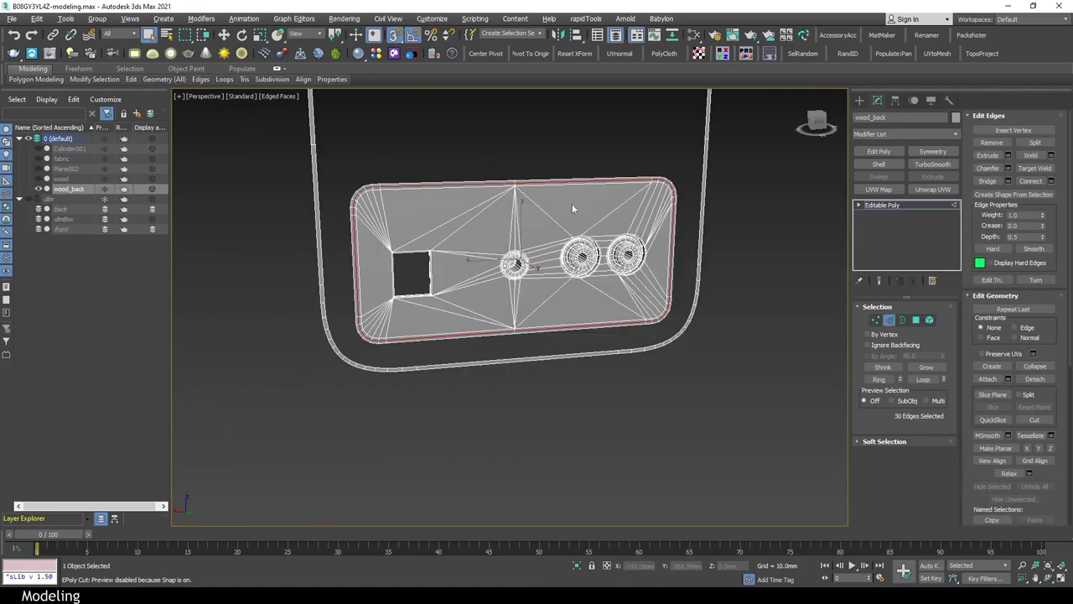
{"action": "scroll", "coordinate": [571, 203], "scroll_direction": "up", "scroll_amount": 2}
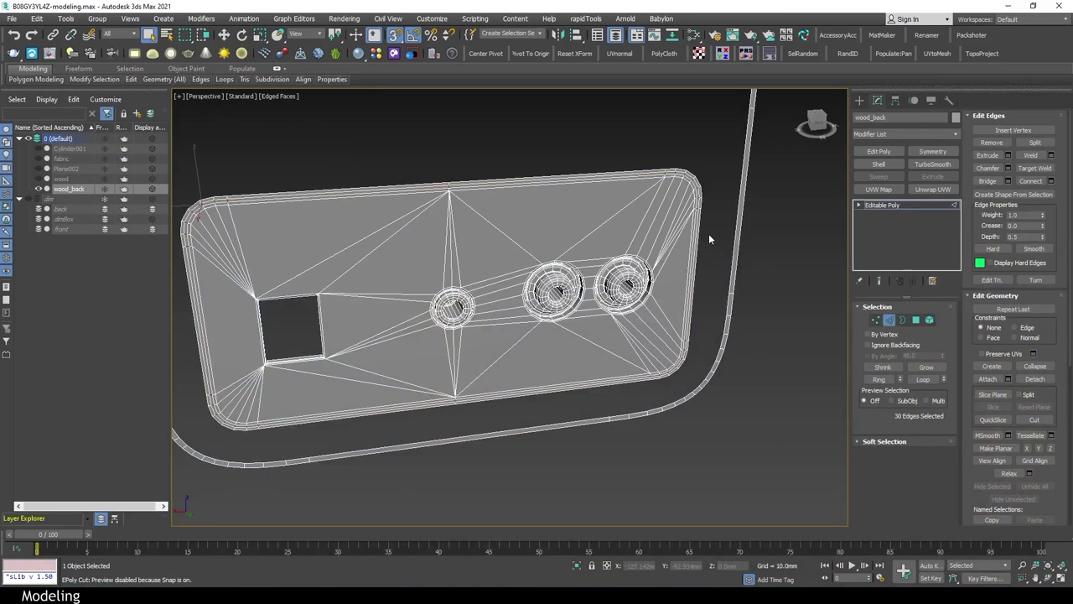
{"action": "scroll", "coordinate": [704, 201], "scroll_direction": "up", "scroll_amount": 5}
Extrude the 30 rim polygons by -1.0mm to recess a groove around the panel
{"action": "key", "text": "4"}
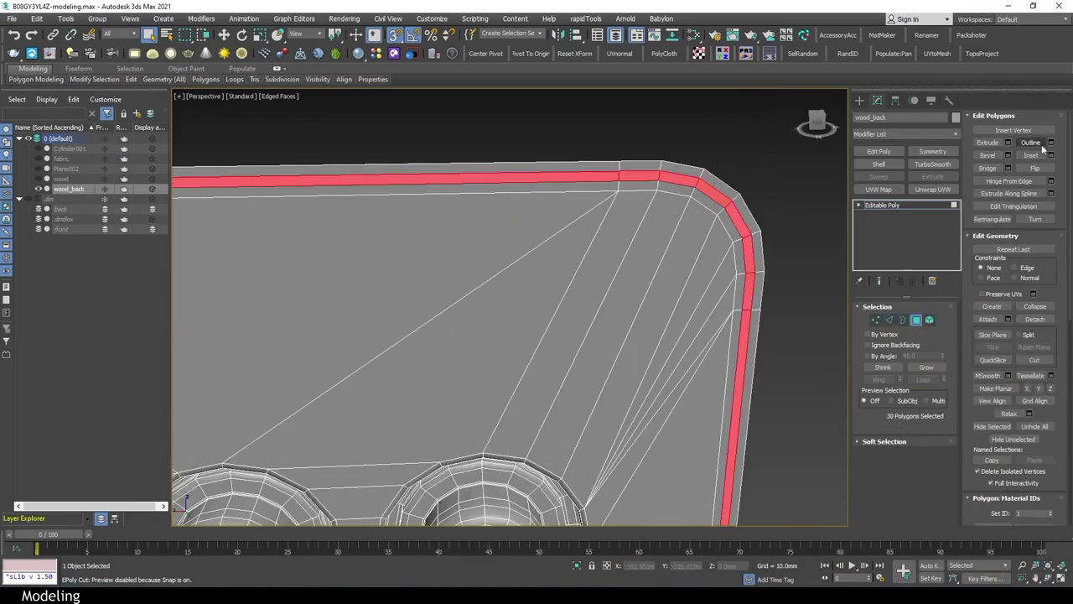
{"action": "left_click", "coordinate": [1008, 143]}
{"action": "scroll", "coordinate": [543, 243], "scroll_direction": "down", "scroll_amount": 4}
{"action": "scroll", "coordinate": [542, 243], "scroll_direction": "up", "scroll_amount": 4}
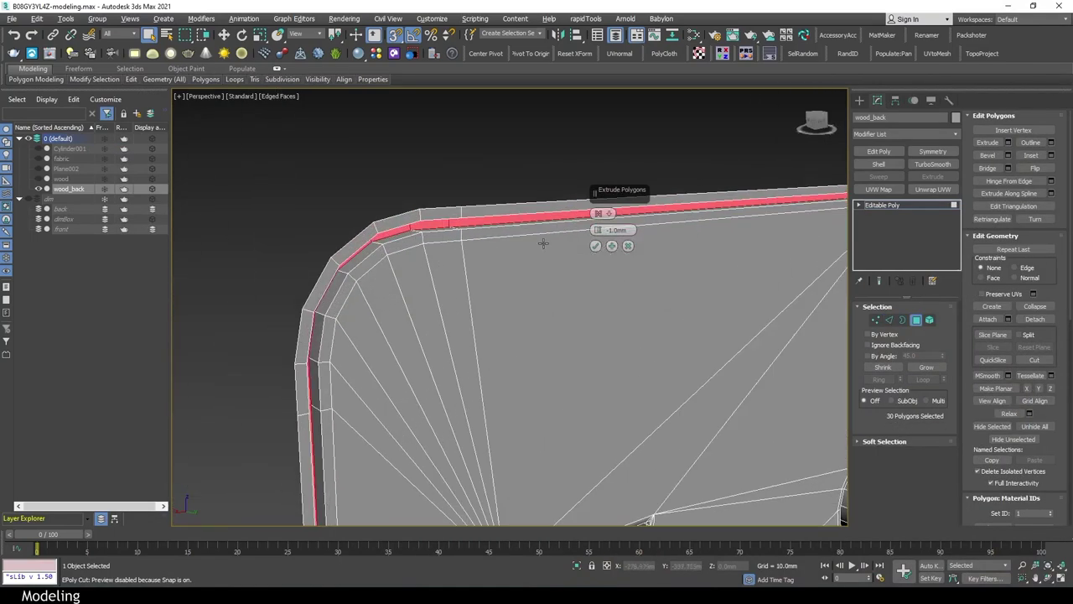
{"action": "mouse_move", "coordinate": [542, 243]}
{"action": "middle_mouse_down", "text": "alt"}
{"action": "mouse_move", "coordinate": [536, 273]}
{"action": "mouse_move", "coordinate": [428, 369]}
{"action": "mouse_move", "coordinate": [479, 338]}
{"action": "mouse_move", "coordinate": [410, 210]}
{"action": "mouse_move", "coordinate": [420, 220]}
{"action": "mouse_move", "coordinate": [374, 198]}
{"action": "middle_mouse_up", "text": "alt"}
{"action": "key", "text": "2"}
{"action": "key", "text": "alt+c"}
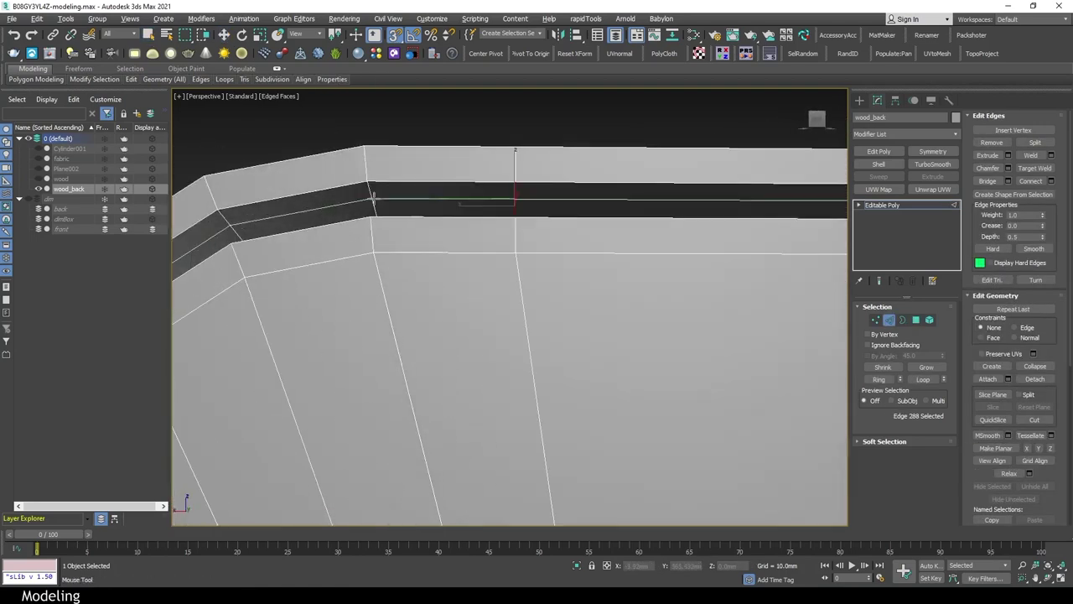
Chamfer the 30 groove edges with an amount of 5
{"action": "left_click", "coordinate": [1009, 170]}
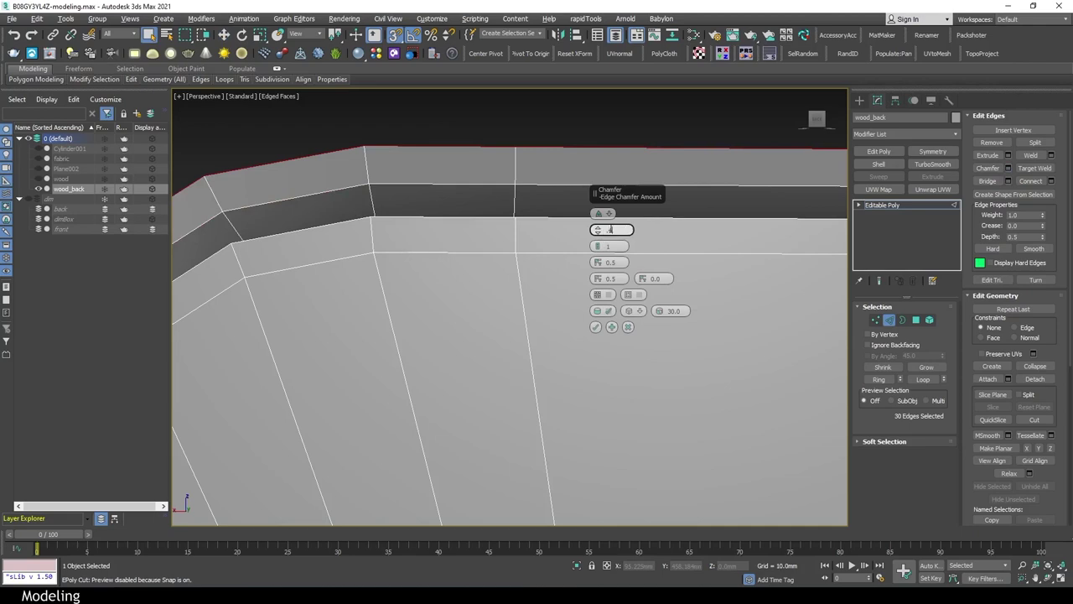
{"action": "type", "text": "5"}
{"action": "key", "text": "Return"}
{"action": "middle_click_drag", "start_coordinate": [419, 252], "coordinate": [471, 263], "text": "alt"}
Turn off edged-faces display and orbit toward the holes and rounded corner
{"action": "key", "text": "4"}
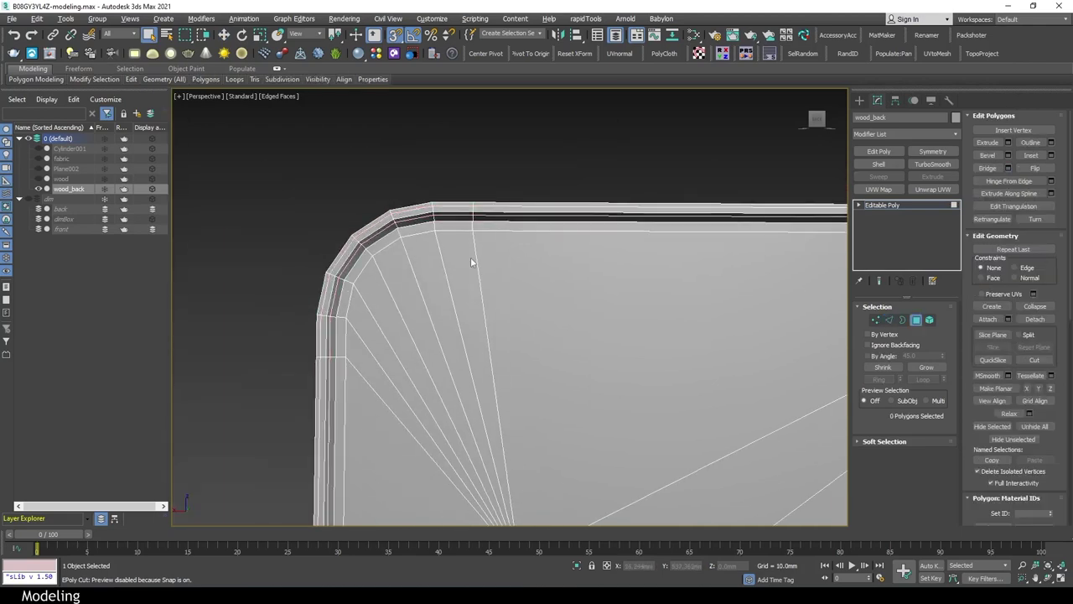
{"action": "key", "text": "ctrl+a"}
{"action": "key", "text": "4"}
{"action": "key", "text": "F4"}
{"action": "middle_click_drag", "start_coordinate": [534, 297], "coordinate": [692, 358], "text": "alt"}
{"action": "scroll", "coordinate": [692, 358], "scroll_direction": "up", "scroll_amount": 3}
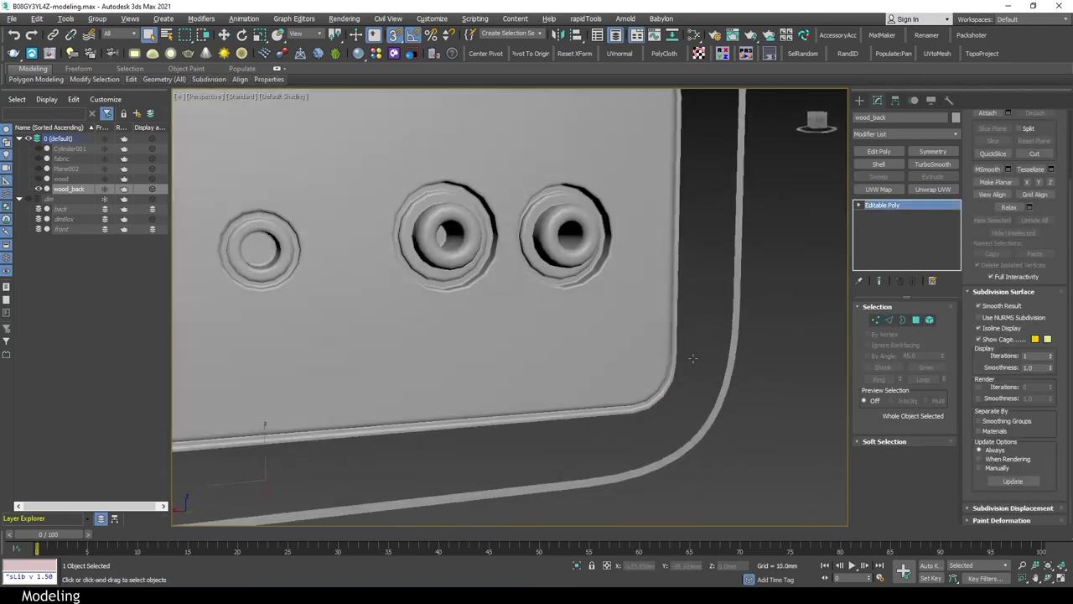
Add an Edit Poly modifier and Bridge the gap between the corner edges
{"action": "left_click", "coordinate": [890, 153]}
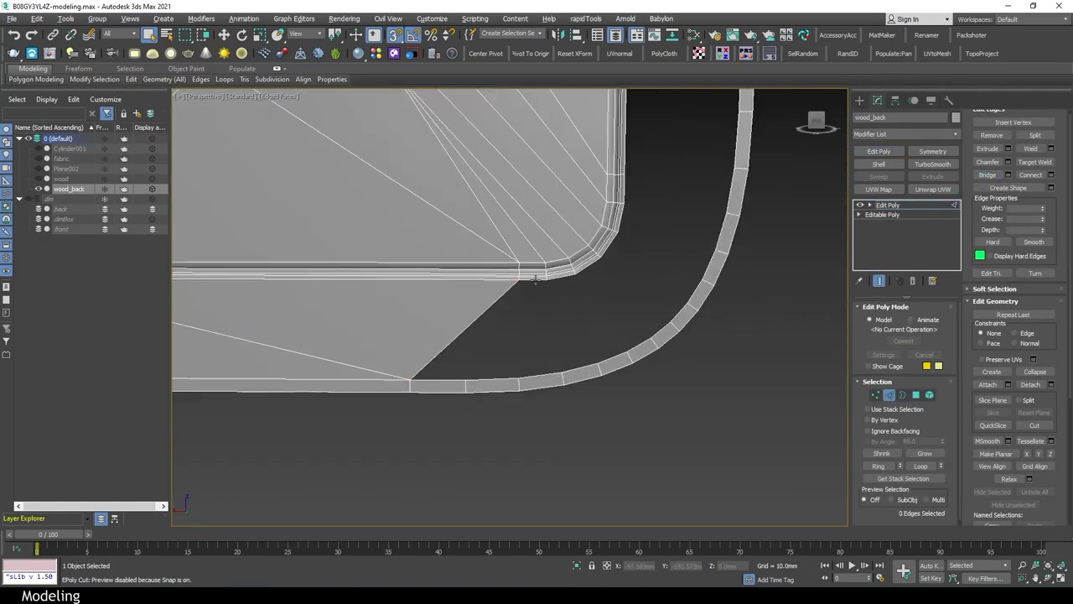
{"action": "left_click", "coordinate": [990, 175]}
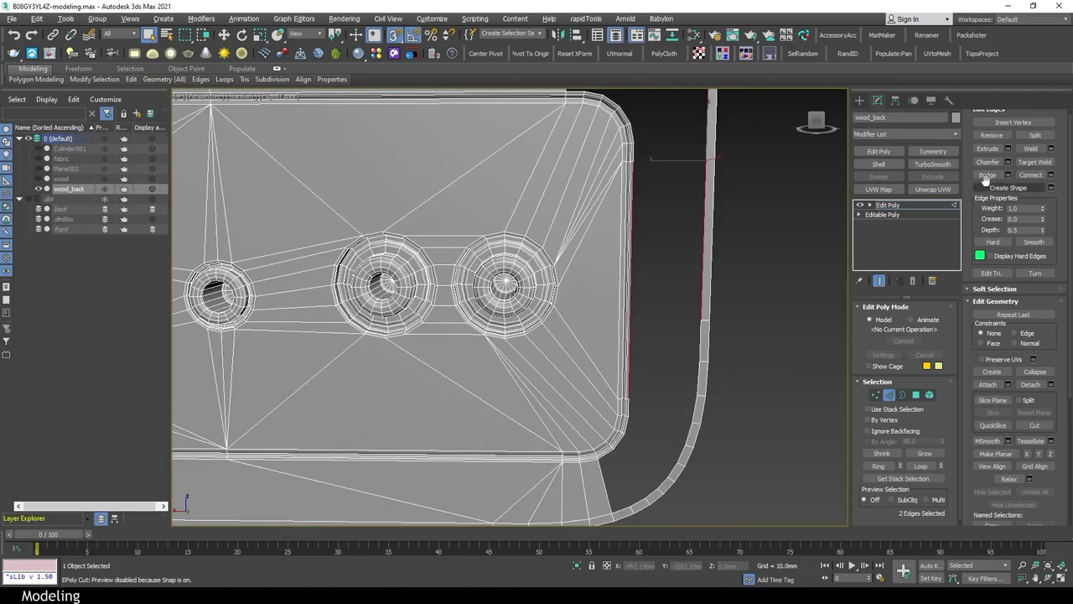
{"action": "left_click", "coordinate": [988, 174]}
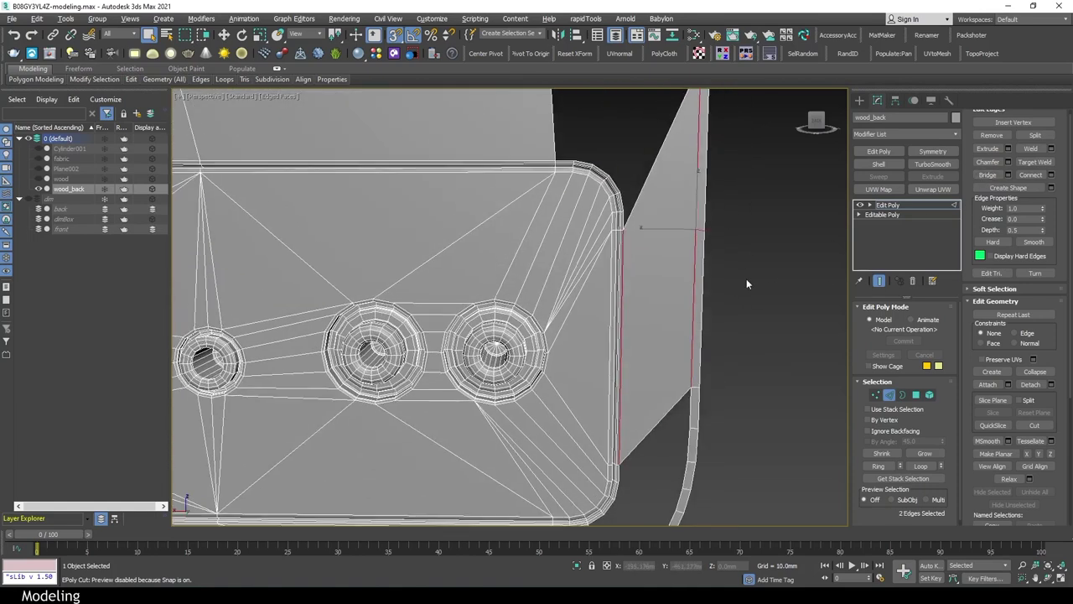
{"action": "left_click", "coordinate": [986, 175]}
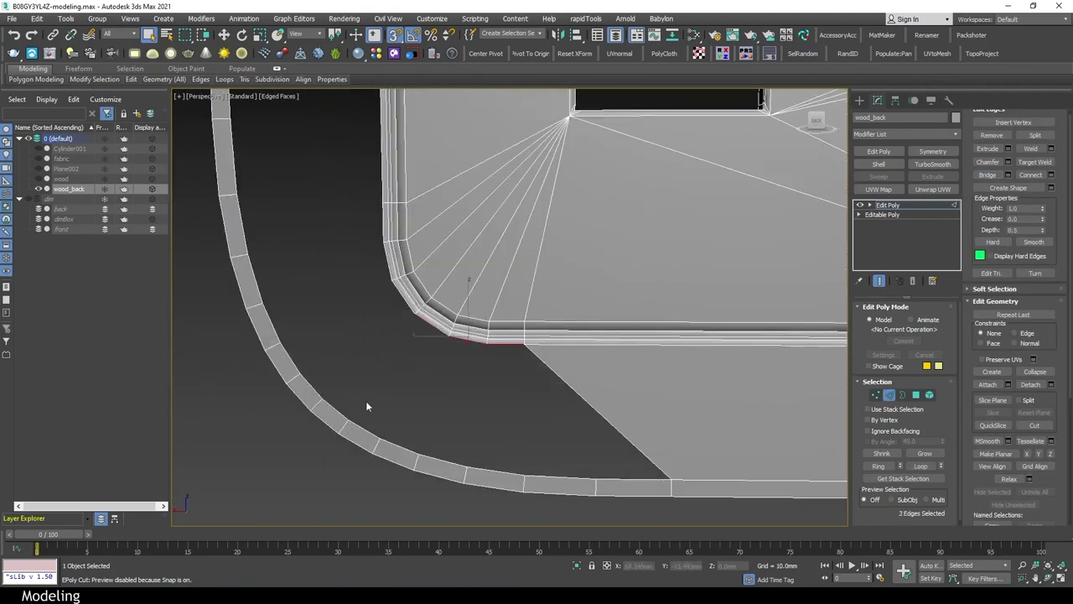
{"action": "left_click", "coordinate": [989, 177]}
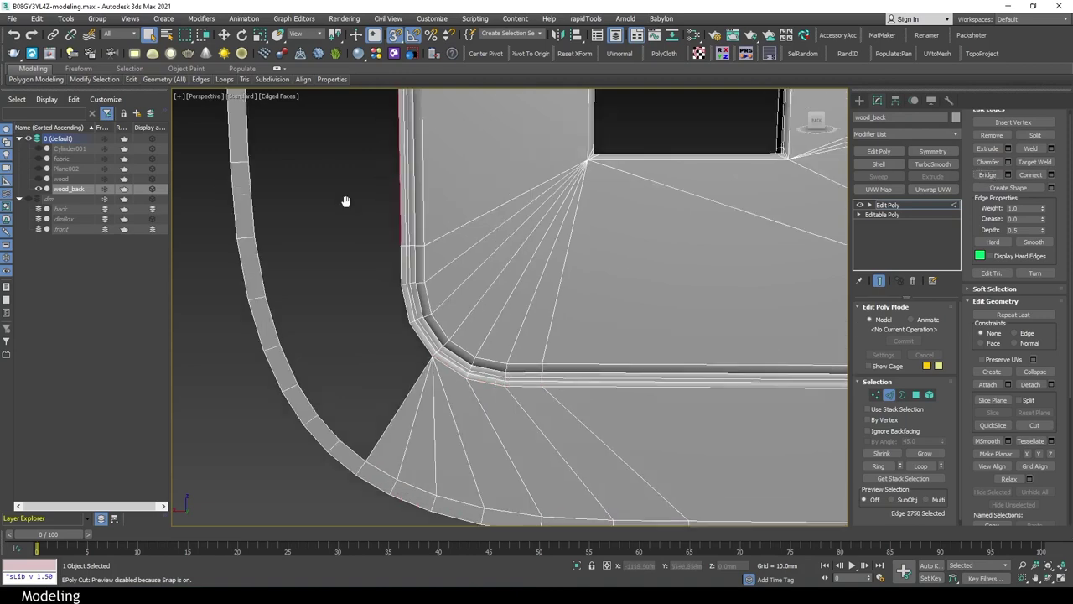
Extend the edge selection along the panel and pick the diagonal edge on its face
{"action": "key", "text": "3"}
{"action": "key", "text": "2"}
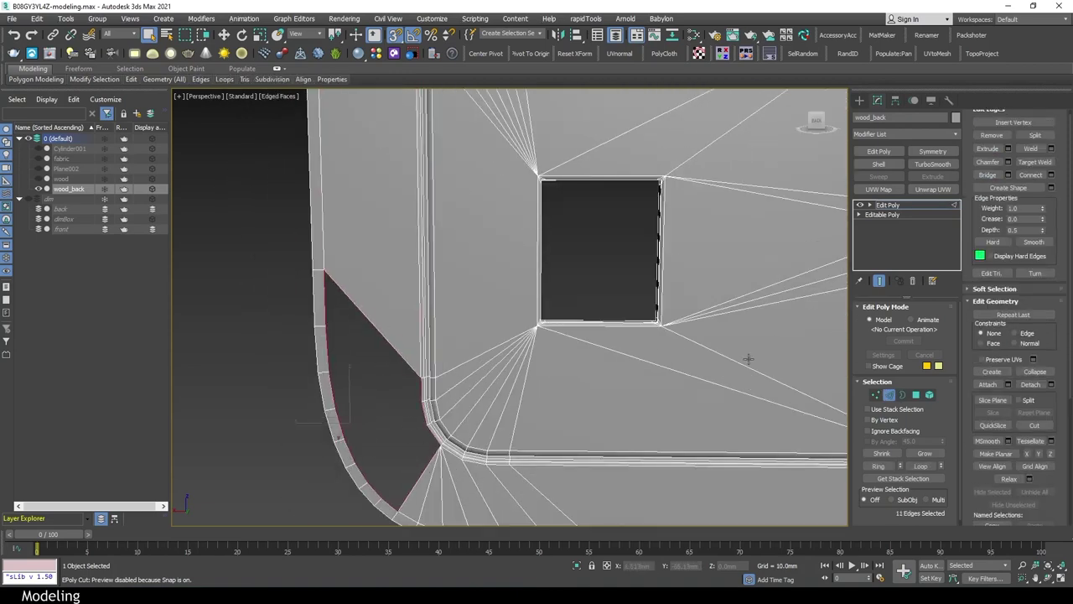
{"action": "scroll", "coordinate": [587, 385], "scroll_direction": "down", "scroll_amount": 3}
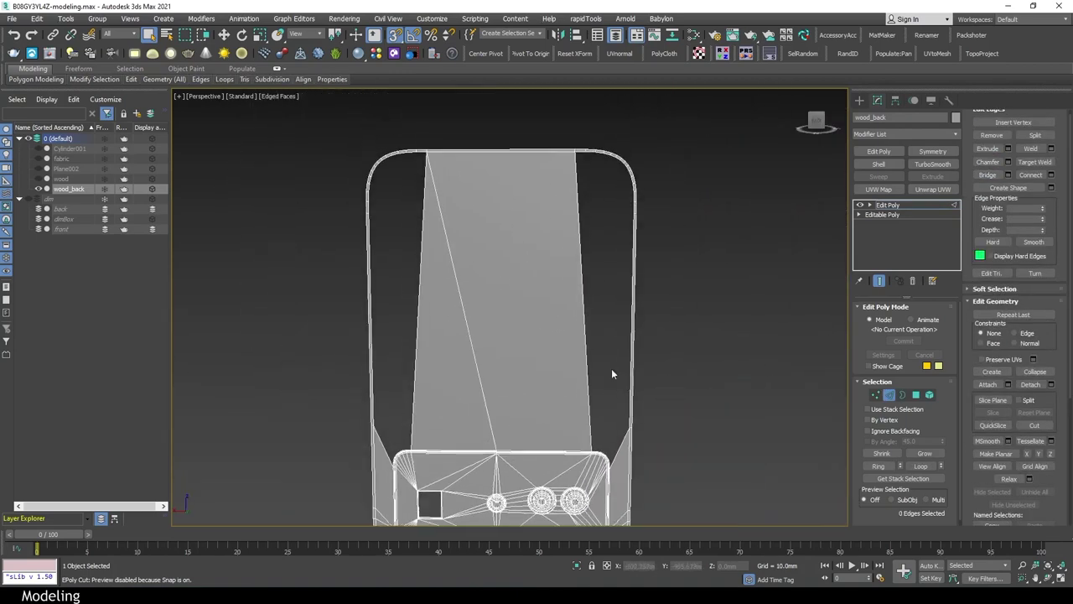
{"action": "scroll", "coordinate": [611, 368], "scroll_direction": "up", "scroll_amount": 6}
{"action": "scroll", "coordinate": [746, 279], "scroll_direction": "down", "scroll_amount": 3}
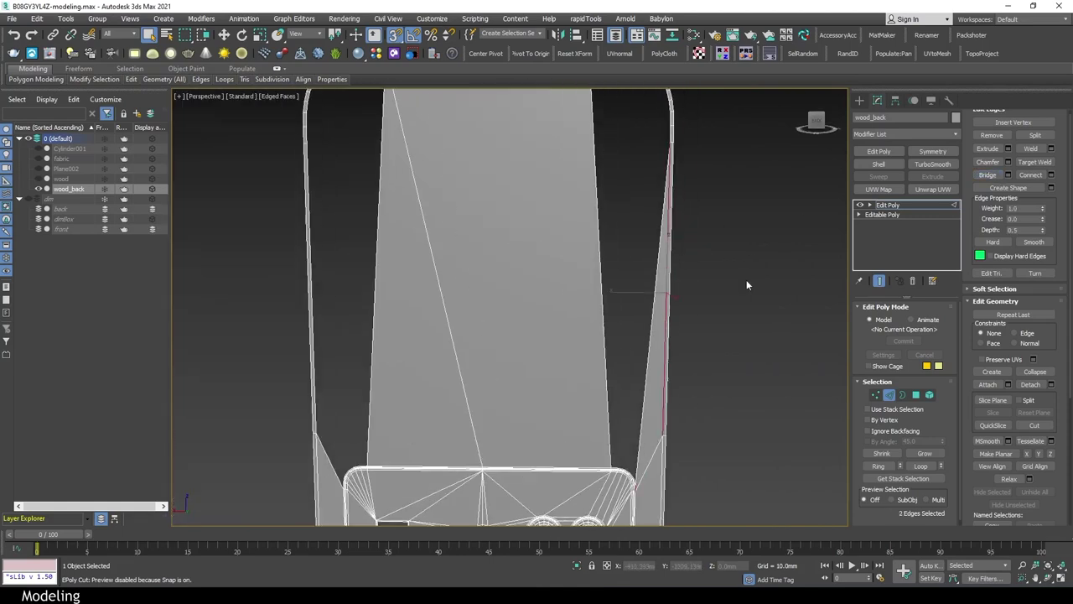
{"action": "scroll", "coordinate": [746, 294], "scroll_direction": "down", "scroll_amount": 2}
{"action": "key", "text": "alt+l"}
{"action": "scroll", "coordinate": [746, 309], "scroll_direction": "down", "scroll_amount": 2}
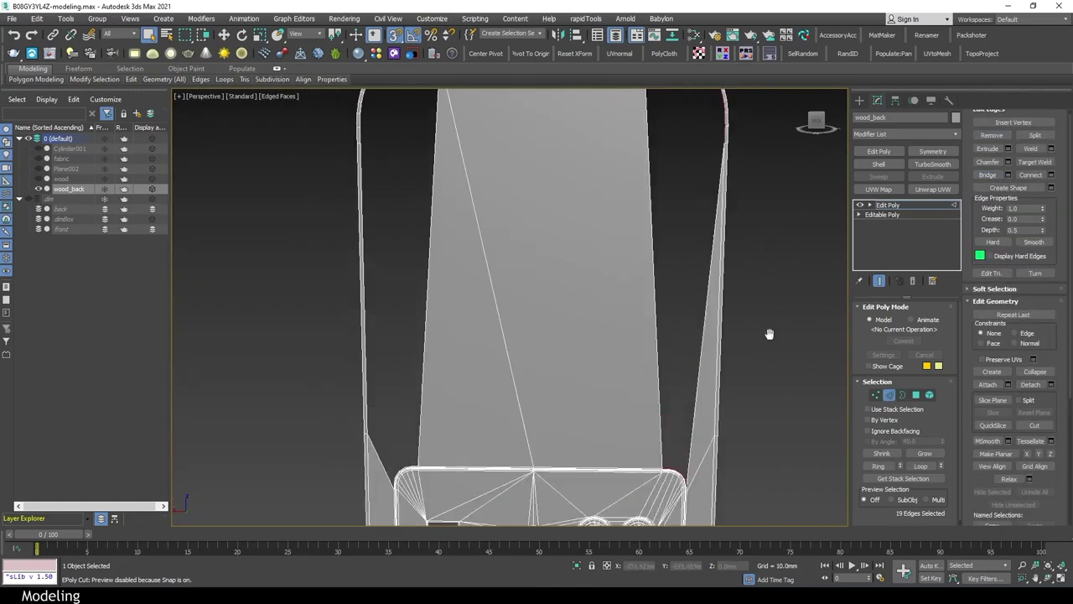
{"action": "scroll", "coordinate": [770, 334], "scroll_direction": "down", "scroll_amount": 2}
{"action": "left_click", "coordinate": [510, 287]}
{"action": "scroll", "coordinate": [561, 238], "scroll_direction": "down", "scroll_amount": 2}
Remove the diagonal edge and switch to a wireframe Back view
{"action": "key", "text": "BackSpace"}
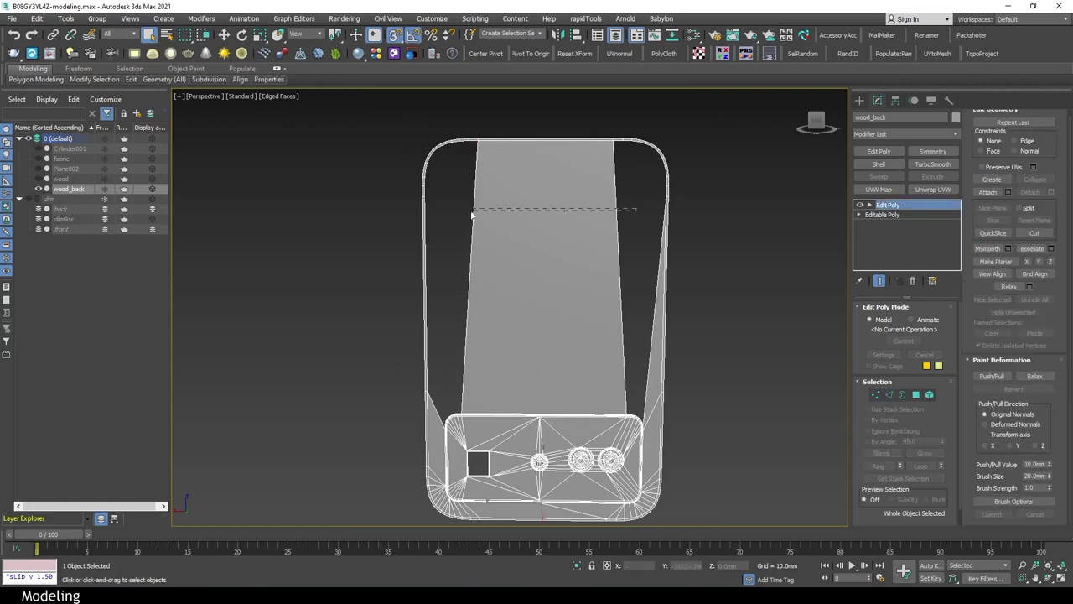
{"action": "key", "text": "k"}
{"action": "key", "text": "F3"}
{"action": "key", "text": "w"}
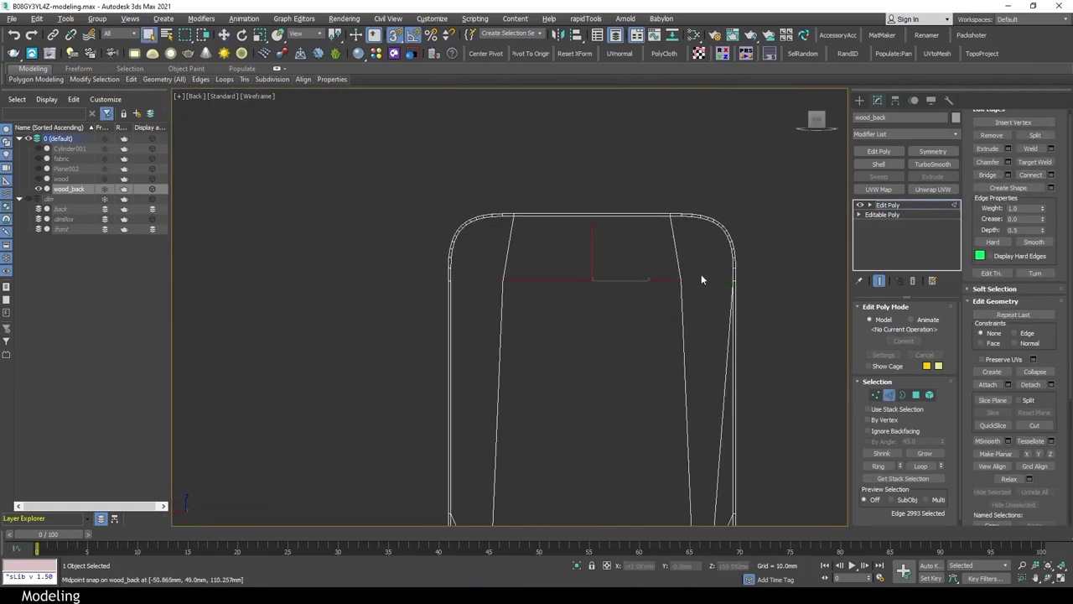
Cut a horizontal edge across the panel's upper section between the two side edges
{"action": "left_click", "coordinate": [680, 279]}
{"action": "scroll", "coordinate": [658, 283], "scroll_direction": "up", "scroll_amount": 2}
{"action": "left_click_drag", "start_coordinate": [621, 125], "coordinate": [729, 243]}
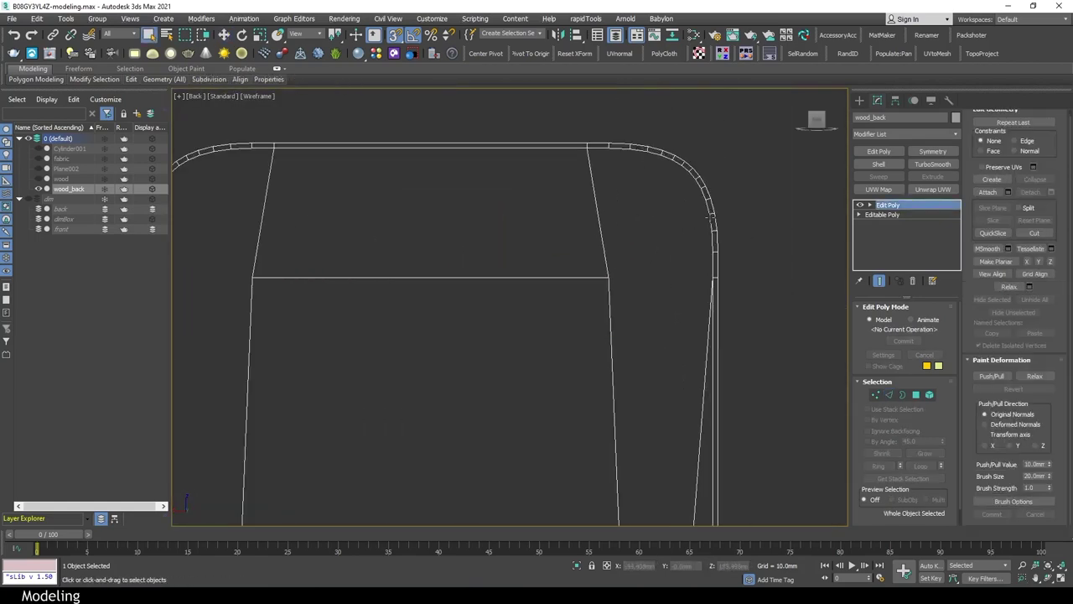
{"action": "scroll", "coordinate": [691, 216], "scroll_direction": "down", "scroll_amount": 4}
{"action": "scroll", "coordinate": [681, 181], "scroll_direction": "up", "scroll_amount": 4}
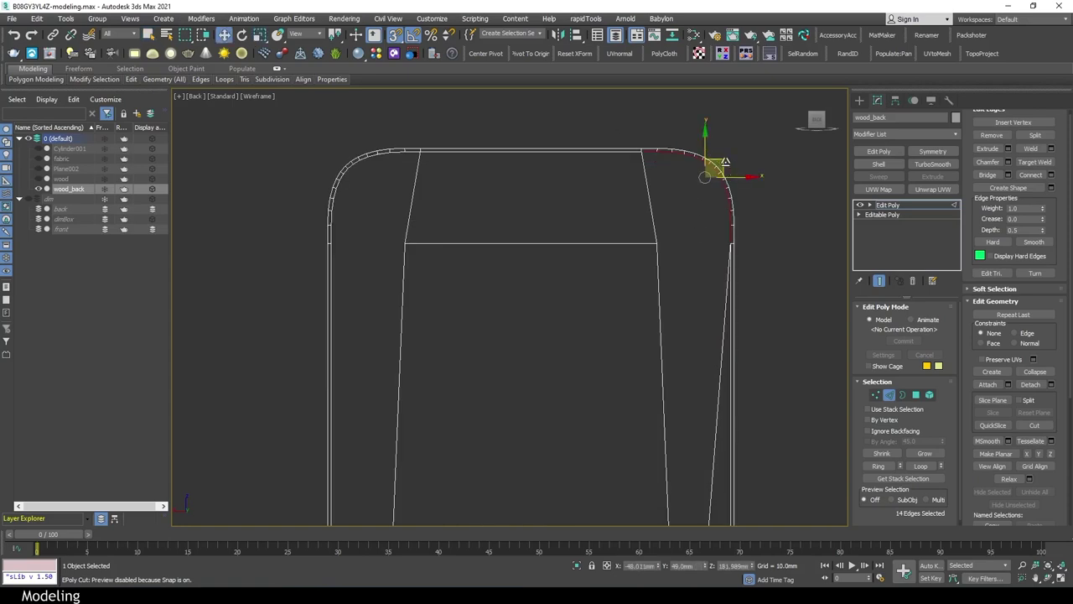
Maximize the Perspective view and target-weld the fan vertex onto the corner vertex
{"action": "key", "text": "alt+w"}
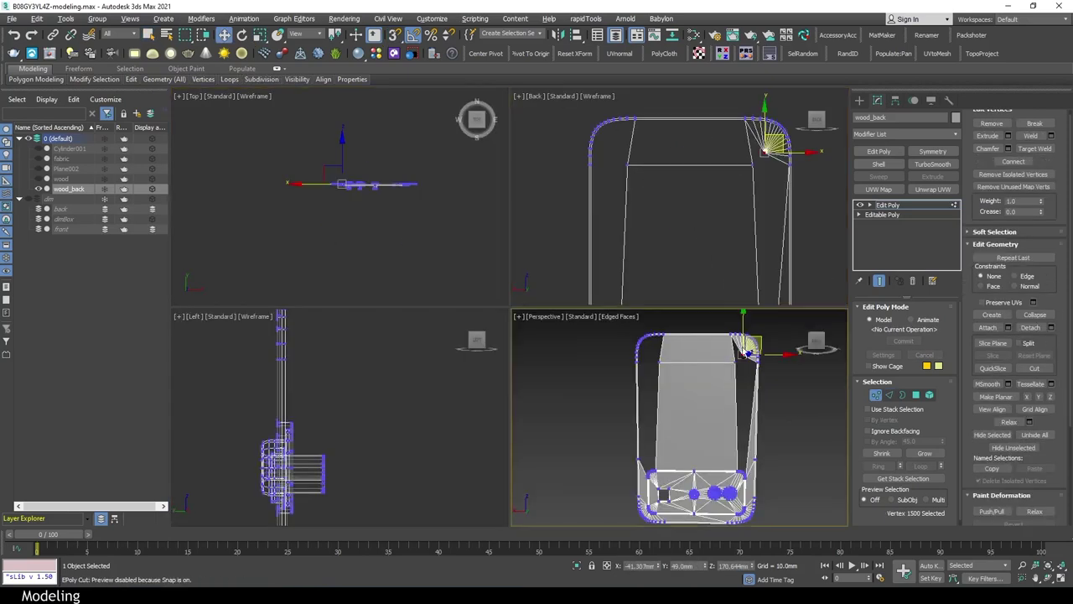
{"action": "key", "text": "alt+w"}
{"action": "key", "text": "p"}
{"action": "key", "text": "1"}
{"action": "left_click", "coordinate": [610, 285]}
{"action": "middle_click_drag", "start_coordinate": [514, 280], "coordinate": [626, 231]}
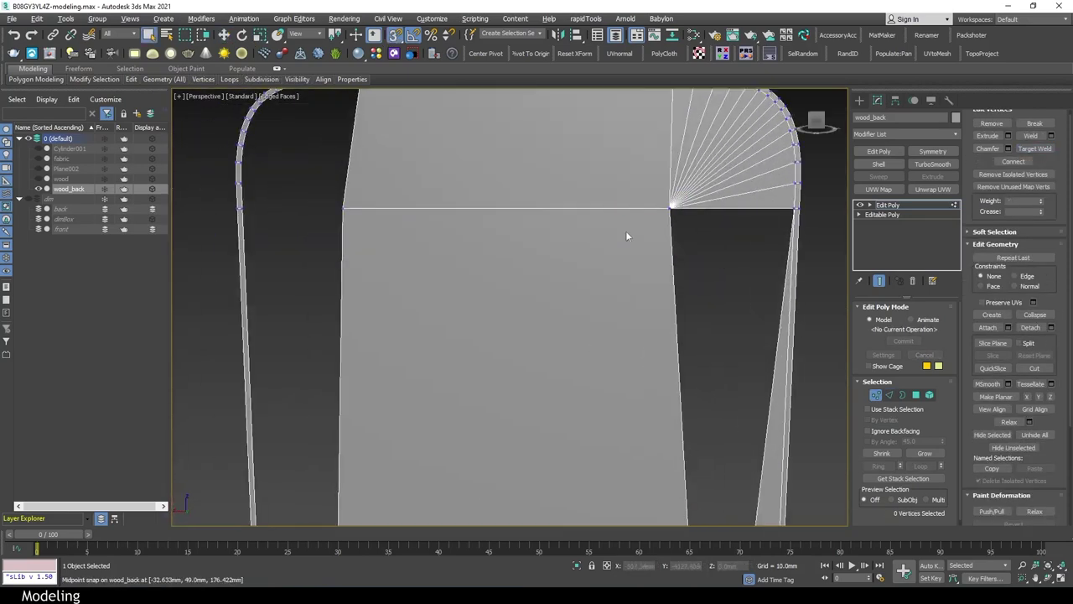
{"action": "scroll", "coordinate": [625, 230], "scroll_direction": "down", "scroll_amount": 1}
Inspect the welded corner by switching between edge and vertex modes
{"action": "key", "text": "2"}
{"action": "scroll", "coordinate": [565, 130], "scroll_direction": "down", "scroll_amount": 5}
{"action": "scroll", "coordinate": [551, 233], "scroll_direction": "up", "scroll_amount": 6}
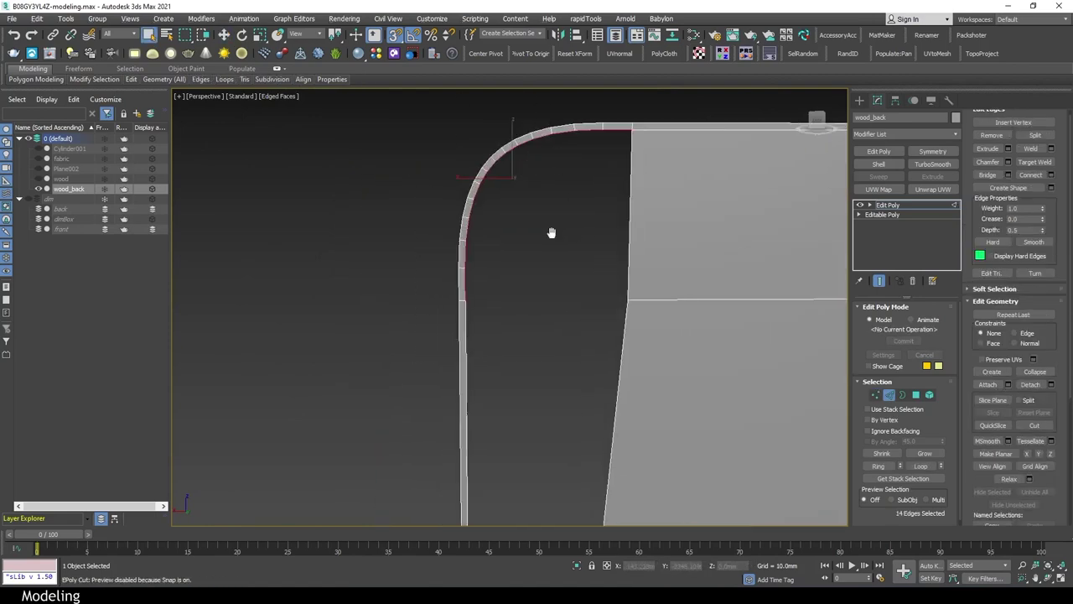
{"action": "key", "text": "1"}
{"action": "scroll", "coordinate": [470, 203], "scroll_direction": "down", "scroll_amount": 4}
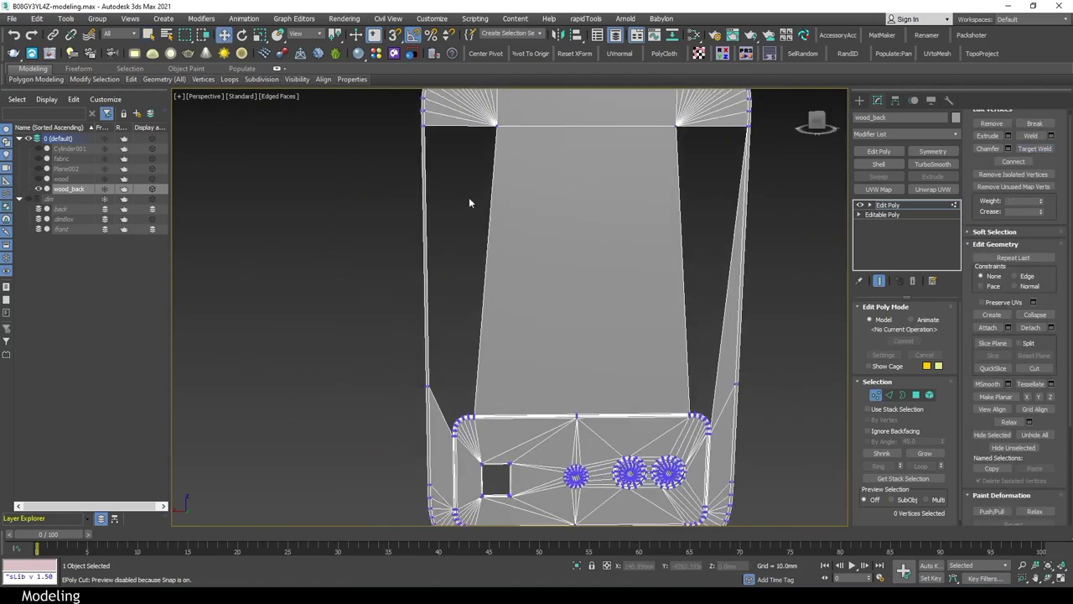
{"action": "key", "text": "2"}
{"action": "scroll", "coordinate": [711, 417], "scroll_direction": "up", "scroll_amount": 4}
{"action": "scroll", "coordinate": [628, 498], "scroll_direction": "down", "scroll_amount": 3}
{"action": "scroll", "coordinate": [643, 335], "scroll_direction": "up", "scroll_amount": 4}
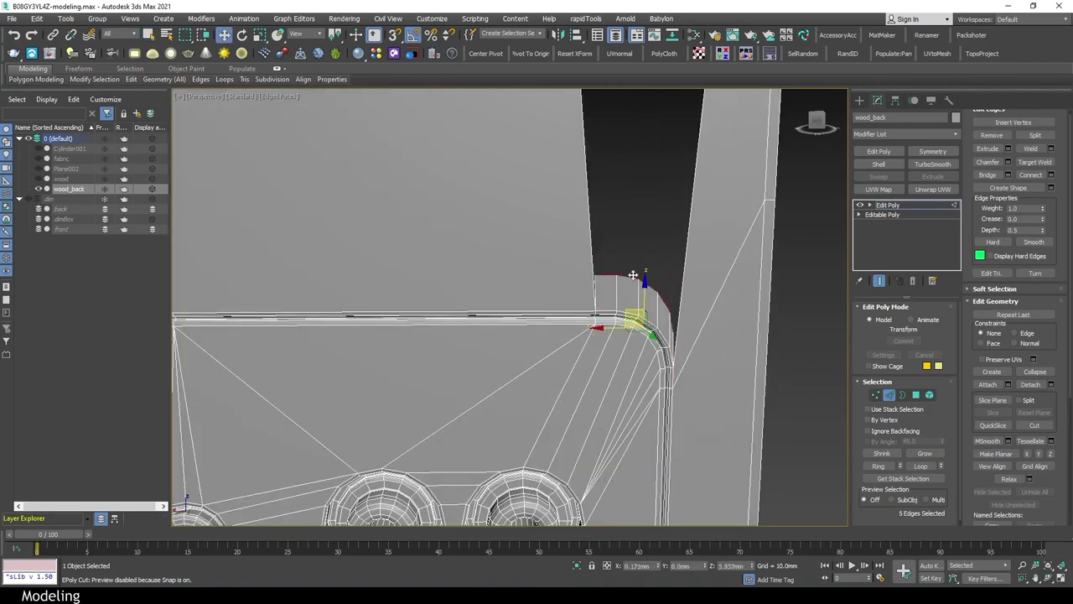
{"action": "key", "text": "1"}
{"action": "scroll", "coordinate": [666, 317], "scroll_direction": "down", "scroll_amount": 3}
{"action": "scroll", "coordinate": [637, 209], "scroll_direction": "up", "scroll_amount": 4}
Face the panel head-on and target-weld a top-right corner vertex
{"action": "key", "text": "ctrl+w"}
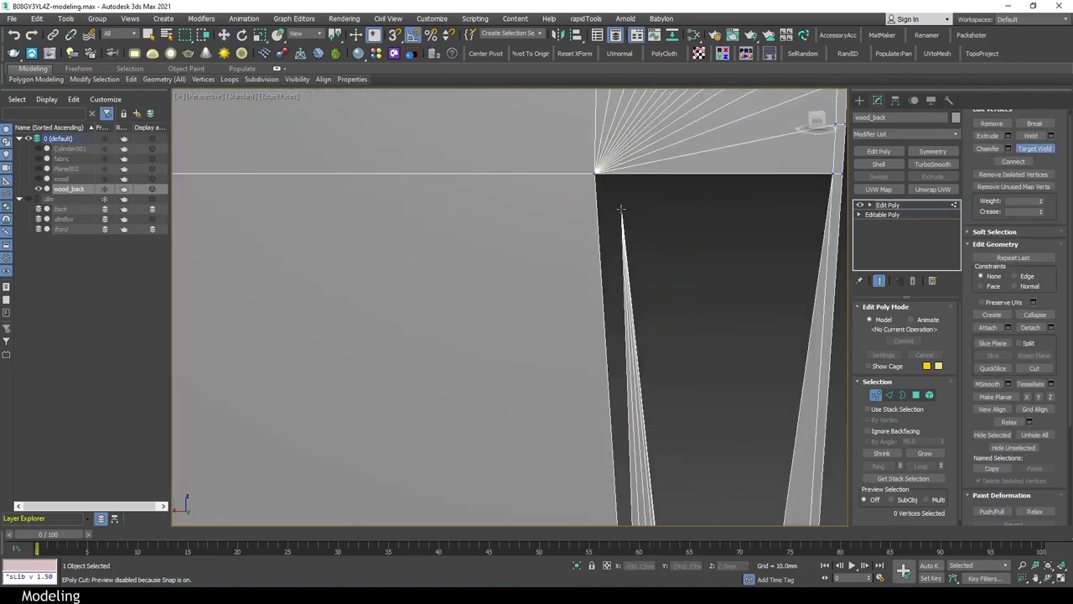
{"action": "scroll", "coordinate": [667, 317], "scroll_direction": "down", "scroll_amount": 4}
{"action": "scroll", "coordinate": [666, 317], "scroll_direction": "up", "scroll_amount": 5}
{"action": "key", "text": "2"}
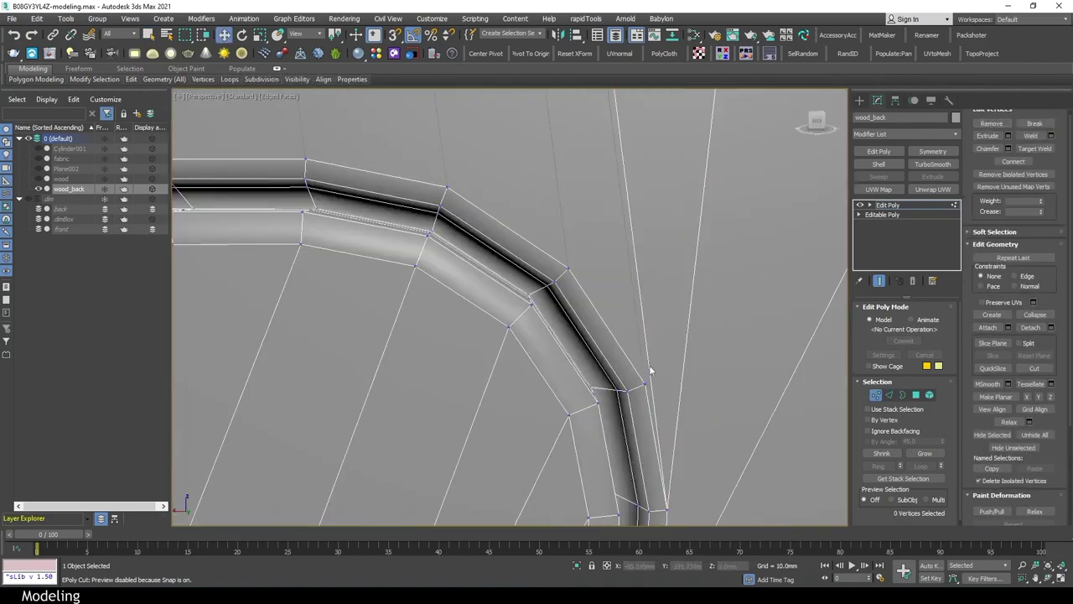
{"action": "key", "text": "1"}
{"action": "scroll", "coordinate": [659, 352], "scroll_direction": "down", "scroll_amount": 5}
{"action": "mouse_move", "coordinate": [776, 290]}
{"action": "middle_mouse_down", "text": "alt"}
{"action": "mouse_move", "coordinate": [757, 293]}
{"action": "mouse_move", "coordinate": [726, 349]}
{"action": "middle_mouse_up", "text": "alt"}
{"action": "left_click", "coordinate": [726, 343]}
{"action": "key", "text": "ctrl+w"}
{"action": "scroll", "coordinate": [642, 129], "scroll_direction": "up", "scroll_amount": 3}
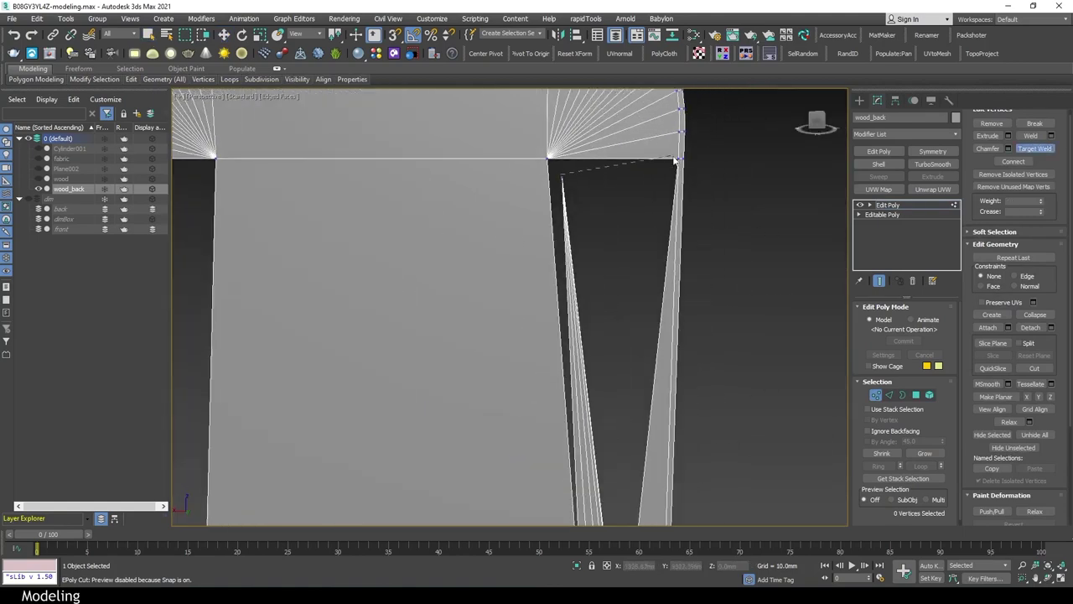
{"action": "scroll", "coordinate": [713, 154], "scroll_direction": "down", "scroll_amount": 2}
{"action": "right_click", "coordinate": [661, 193]}
{"action": "scroll", "coordinate": [687, 159], "scroll_direction": "up", "scroll_amount": 5}
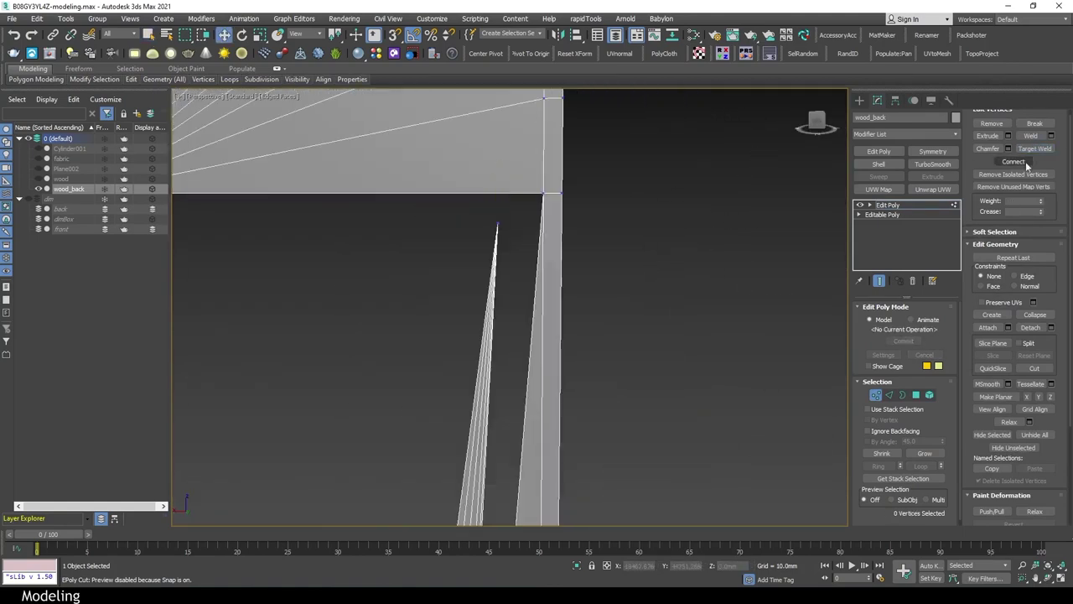
Check the panel's topology in border, vertex, edge and polygon modes
{"action": "key", "text": "3"}
{"action": "scroll", "coordinate": [608, 196], "scroll_direction": "down", "scroll_amount": 5}
{"action": "scroll", "coordinate": [633, 389], "scroll_direction": "up", "scroll_amount": 2}
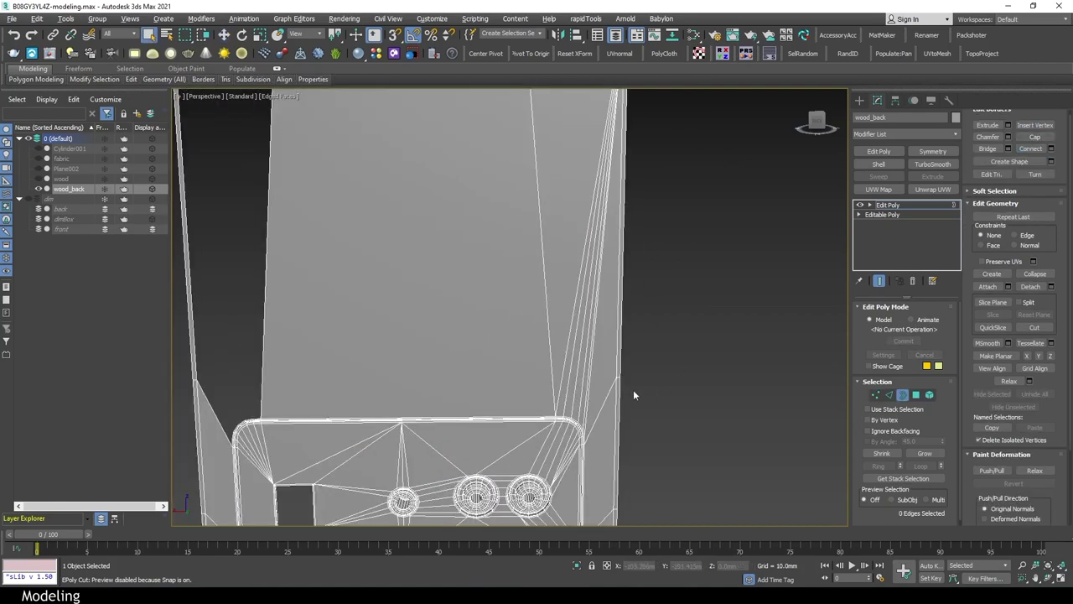
{"action": "scroll", "coordinate": [624, 325], "scroll_direction": "up", "scroll_amount": 3}
{"action": "scroll", "coordinate": [624, 352], "scroll_direction": "down", "scroll_amount": 2}
{"action": "key", "text": "1"}
{"action": "scroll", "coordinate": [620, 382], "scroll_direction": "up", "scroll_amount": 1}
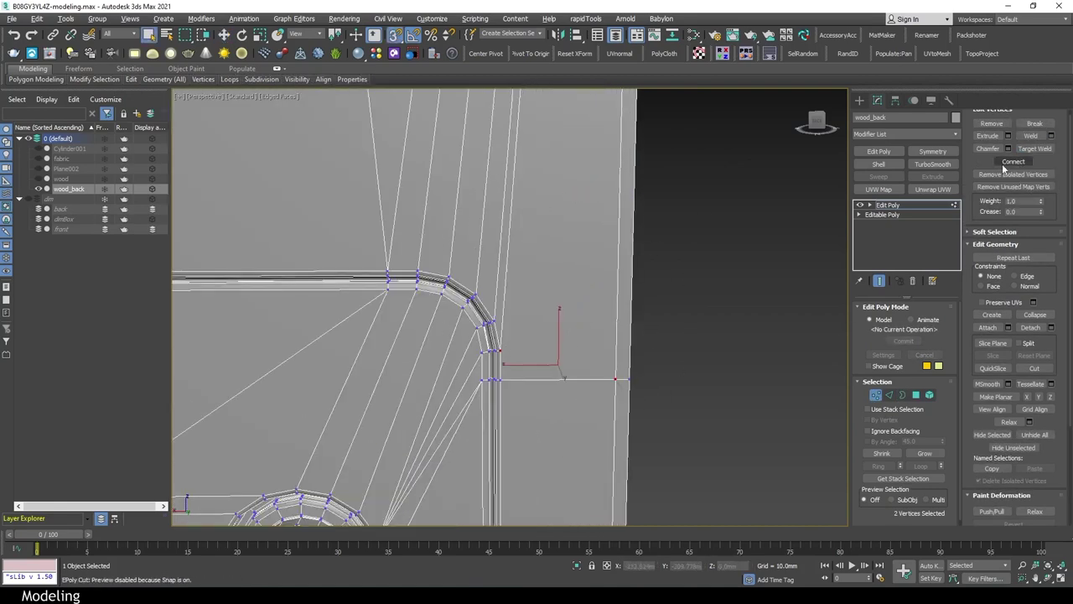
{"action": "key", "text": "2"}
{"action": "key", "text": "4"}
{"action": "key", "text": "1"}
{"action": "key", "text": "1"}
{"action": "scroll", "coordinate": [713, 391], "scroll_direction": "down", "scroll_amount": 2}
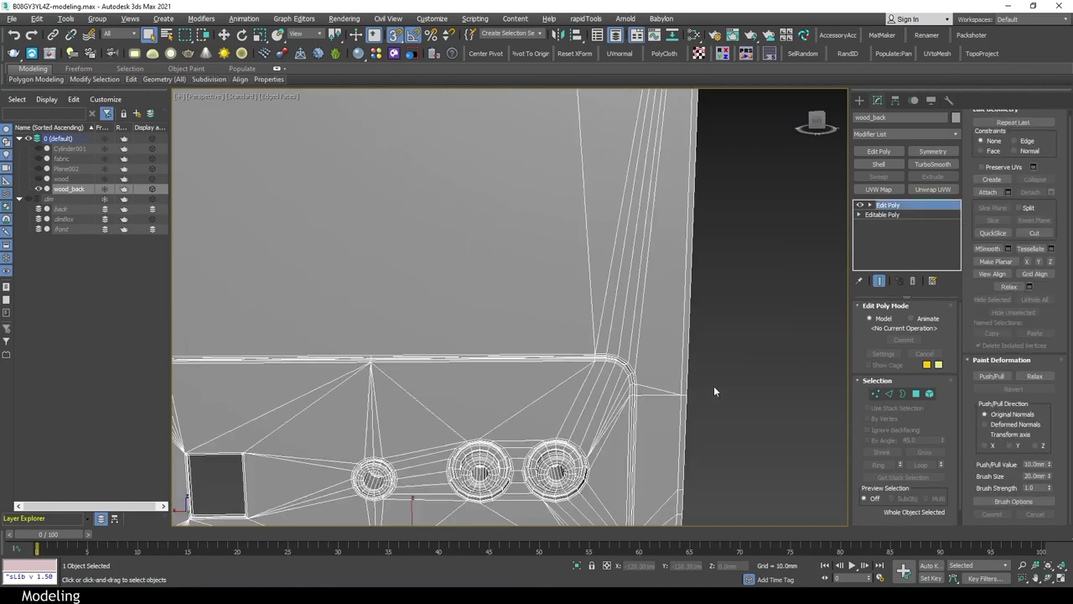
{"action": "scroll", "coordinate": [503, 221], "scroll_direction": "down", "scroll_amount": 3}
{"action": "key", "text": "2"}
{"action": "scroll", "coordinate": [495, 167], "scroll_direction": "up", "scroll_amount": 4}
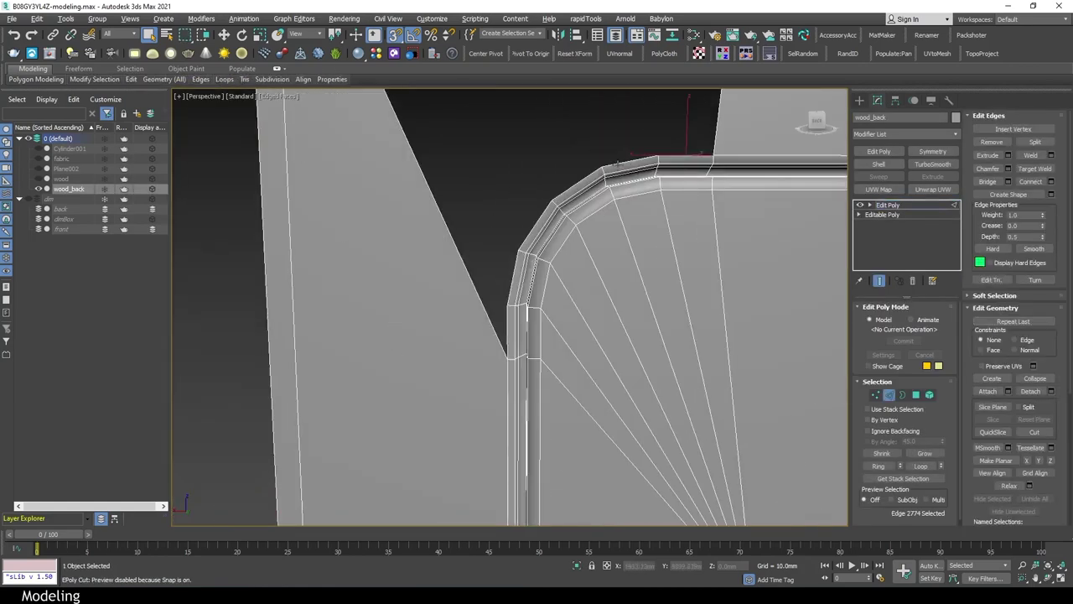
Move the top corner vertices upward to meet the new horizontal edge
{"action": "key", "text": "1"}
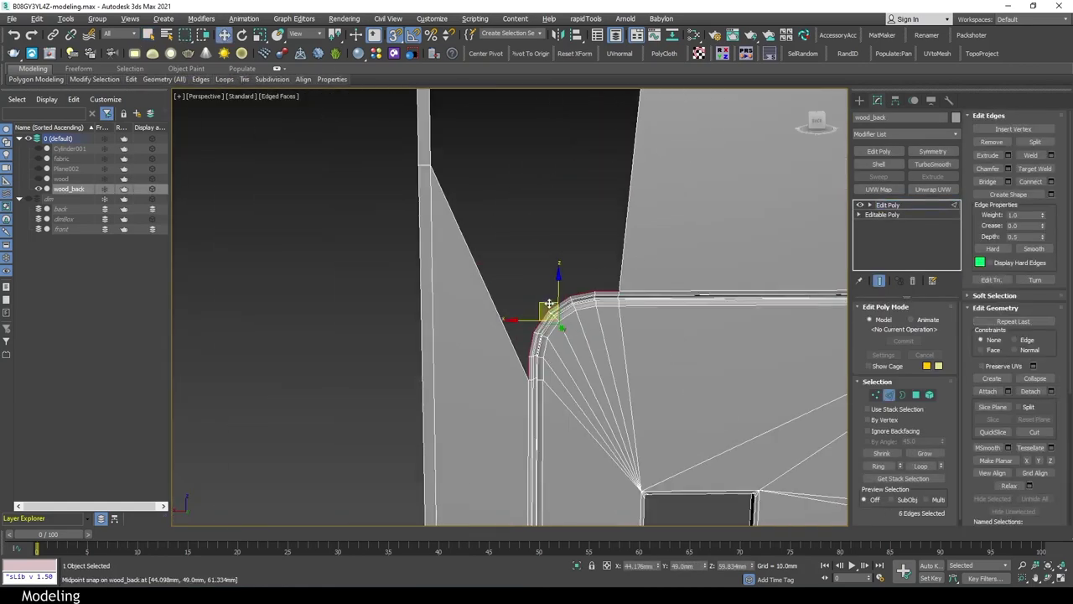
{"action": "left_click_drag", "start_coordinate": [546, 311], "coordinate": [509, 187]}
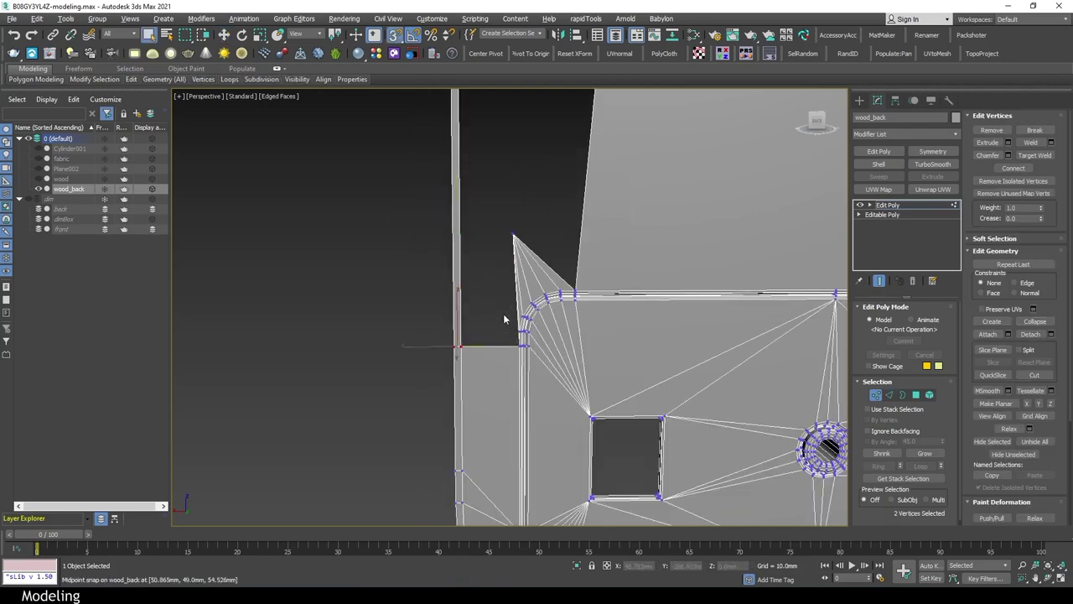
{"action": "key", "text": "4"}
{"action": "scroll", "coordinate": [503, 319], "scroll_direction": "up", "scroll_amount": 3}
{"action": "scroll", "coordinate": [496, 359], "scroll_direction": "down", "scroll_amount": 1}
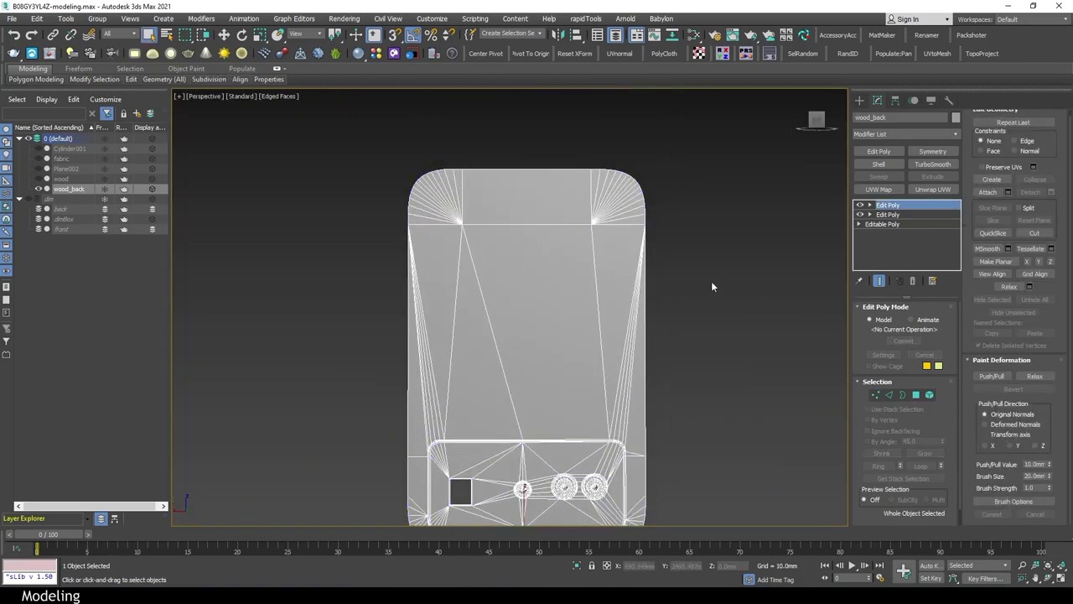
Run the rapidTools Mesh CleanUp check on wood_back and acknowledge its result
{"action": "left_click", "coordinate": [602, 19]}
{"action": "left_click", "coordinate": [677, 125]}
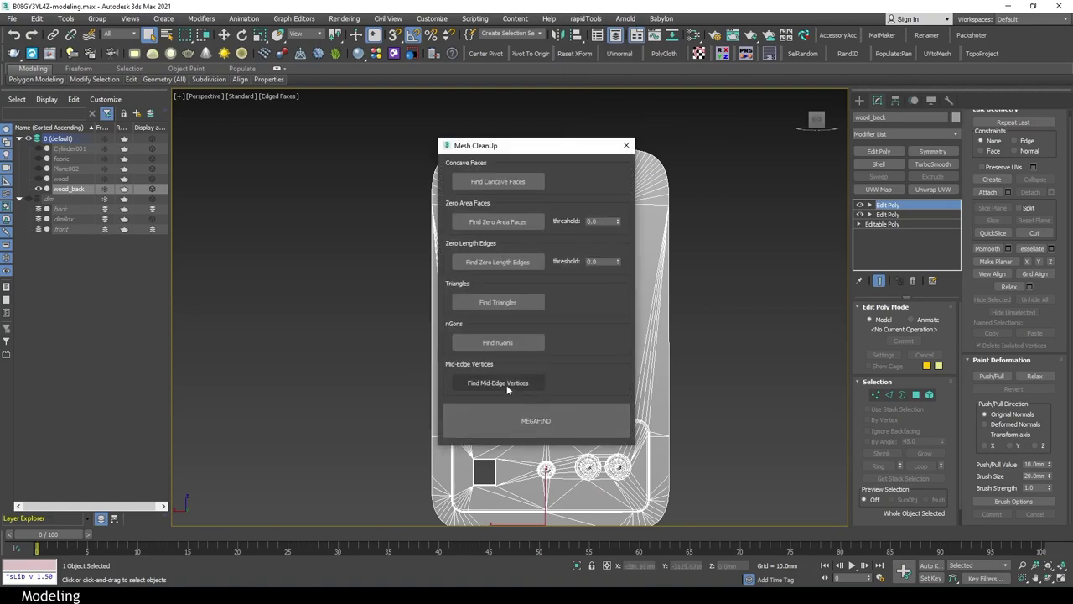
{"action": "left_click", "coordinate": [565, 314]}
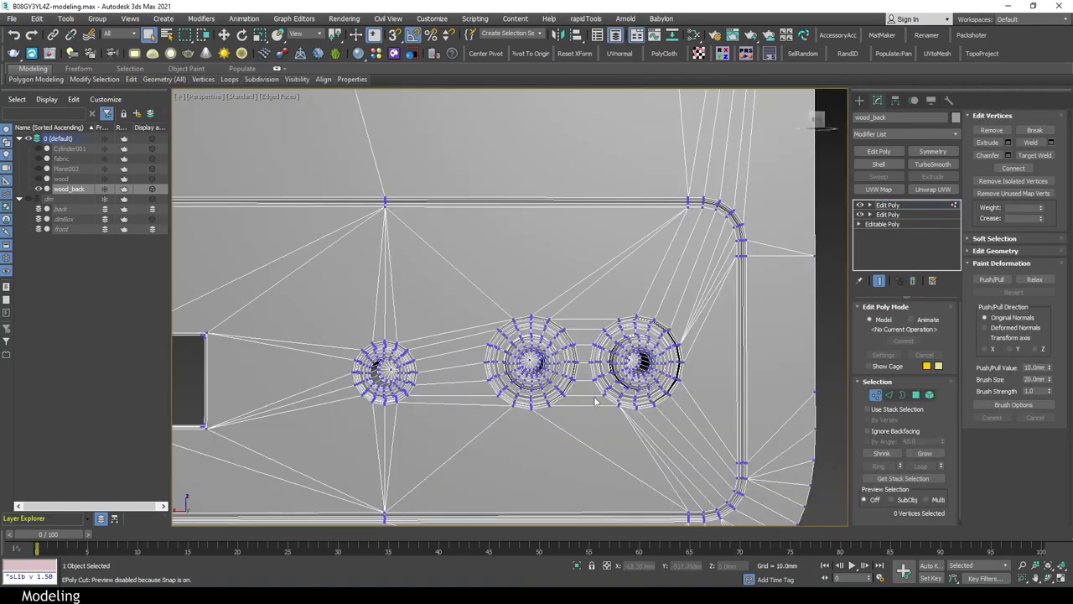
Select all of wood_back's vertices and weld them together
{"action": "key", "text": "1"}
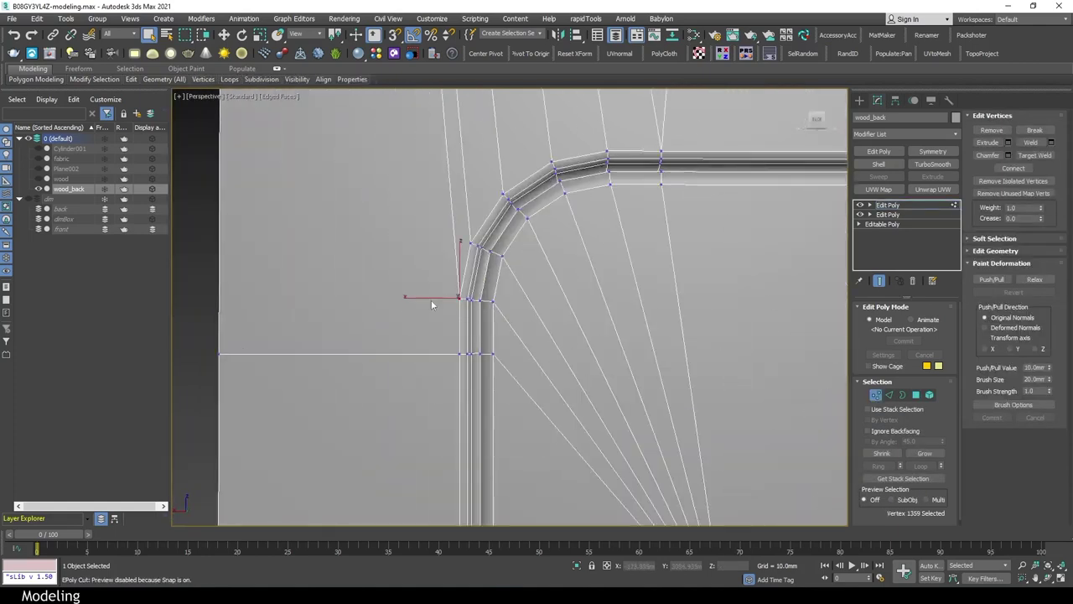
{"action": "scroll", "coordinate": [691, 409], "scroll_direction": "down", "scroll_amount": 10}
{"action": "scroll", "coordinate": [692, 409], "scroll_direction": "up", "scroll_amount": 2}
{"action": "scroll", "coordinate": [709, 285], "scroll_direction": "up", "scroll_amount": 2}
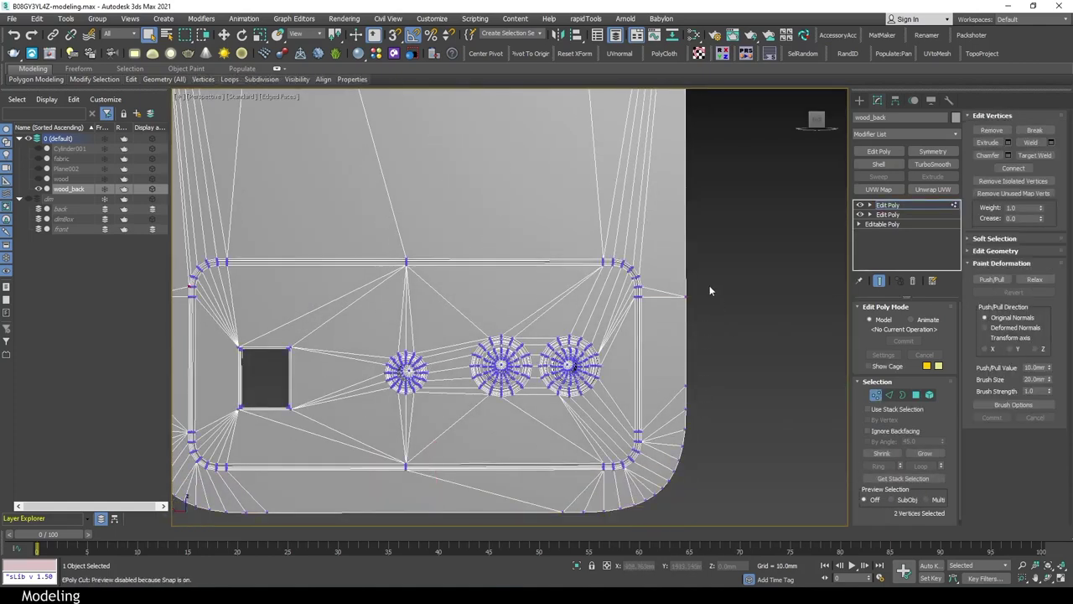
{"action": "scroll", "coordinate": [707, 316], "scroll_direction": "up", "scroll_amount": 2}
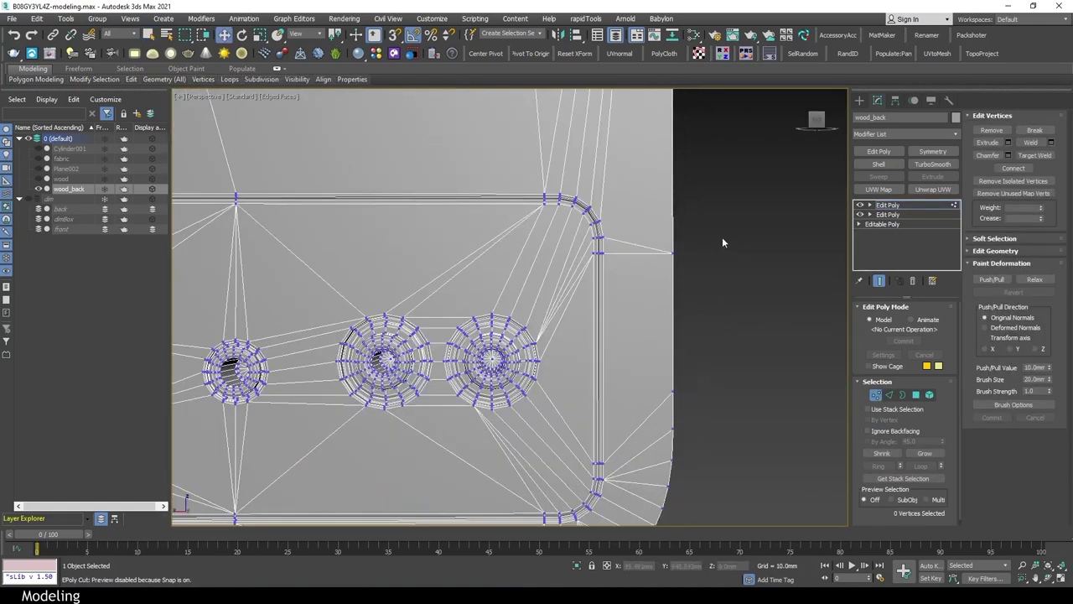
{"action": "scroll", "coordinate": [773, 369], "scroll_direction": "down", "scroll_amount": 5}
{"action": "scroll", "coordinate": [457, 330], "scroll_direction": "up", "scroll_amount": 3}
{"action": "key", "text": "ctrl+a"}
{"action": "key", "text": "z"}
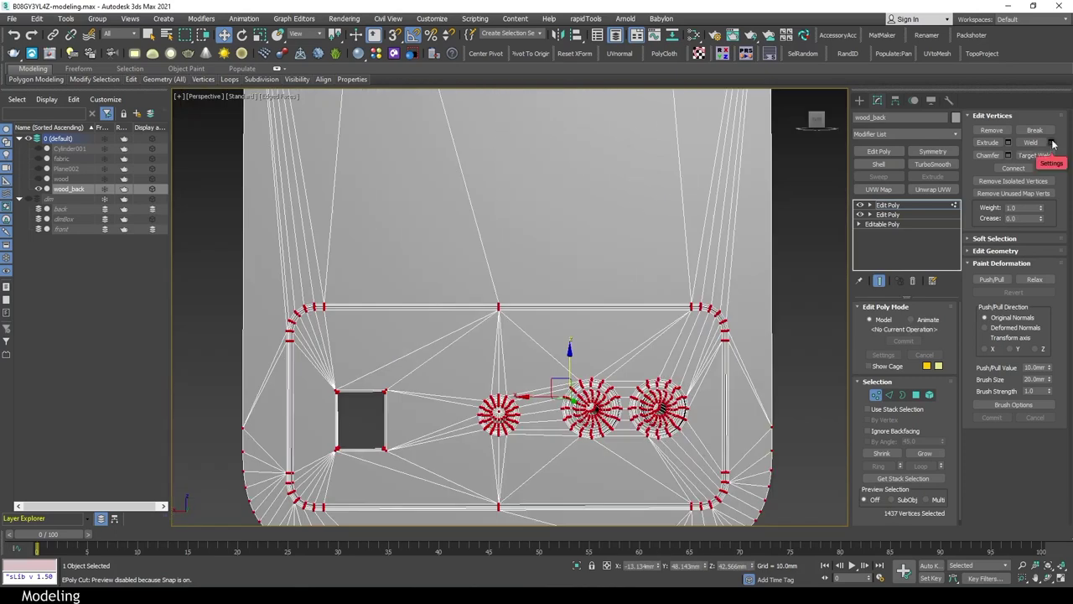
{"action": "left_click", "coordinate": [595, 252]}
Run Mesh CleanUp on wood_back and collapse its stack to a single Editable Poly
{"action": "key", "text": "z"}
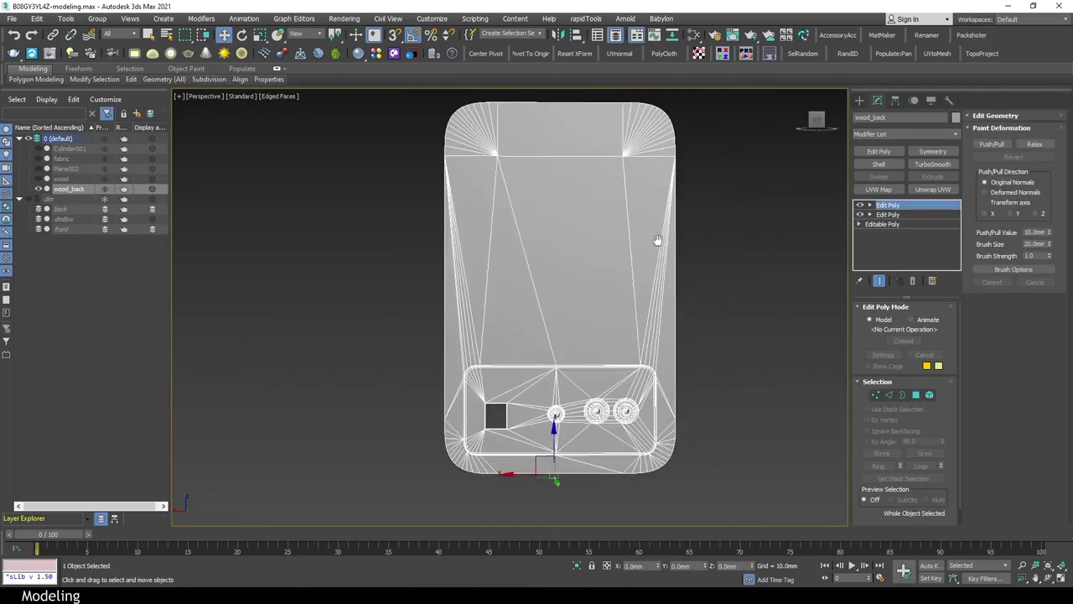
{"action": "left_click", "coordinate": [585, 19]}
{"action": "left_click", "coordinate": [600, 134]}
{"action": "left_click", "coordinate": [564, 312]}
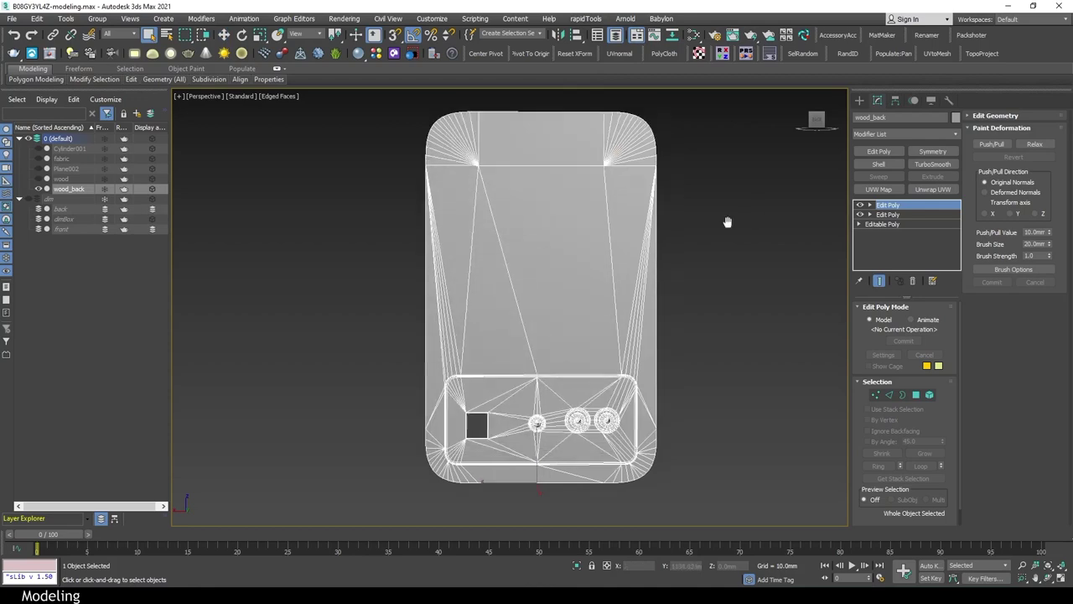
{"action": "middle_click_drag", "start_coordinate": [728, 222], "coordinate": [817, 330], "text": "alt"}
{"action": "key", "text": "F3"}
{"action": "key", "text": "F4"}
{"action": "scroll", "coordinate": [591, 412], "scroll_direction": "up", "scroll_amount": 3}
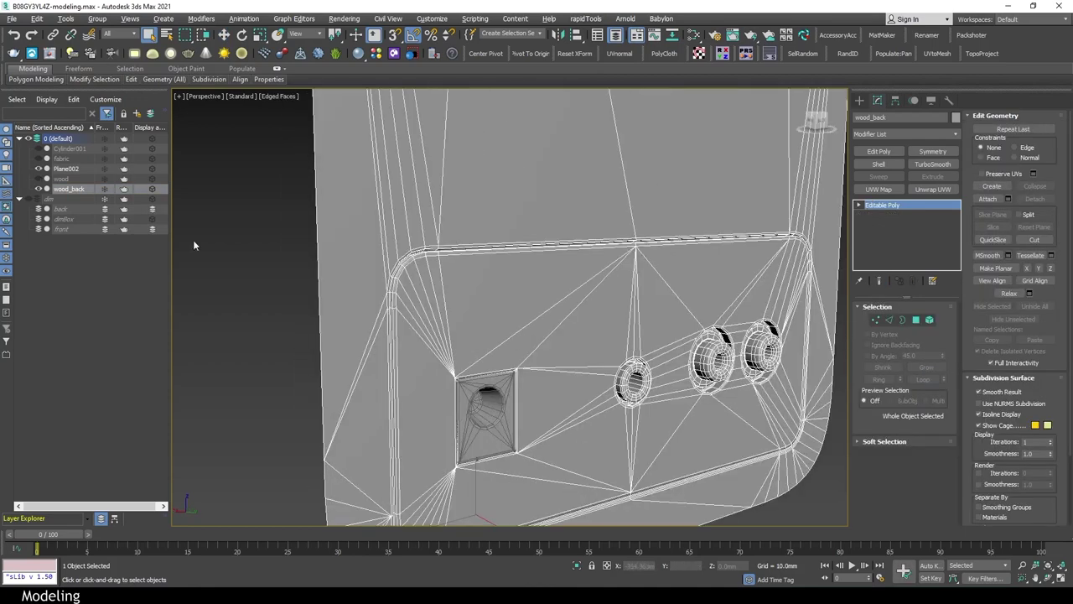
{"action": "scroll", "coordinate": [592, 413], "scroll_direction": "up", "scroll_amount": 2}
Attach Cylinder001 to the wood_back panel
{"action": "left_click", "coordinate": [343, 378]}
{"action": "scroll", "coordinate": [344, 377], "scroll_direction": "down", "scroll_amount": 5}
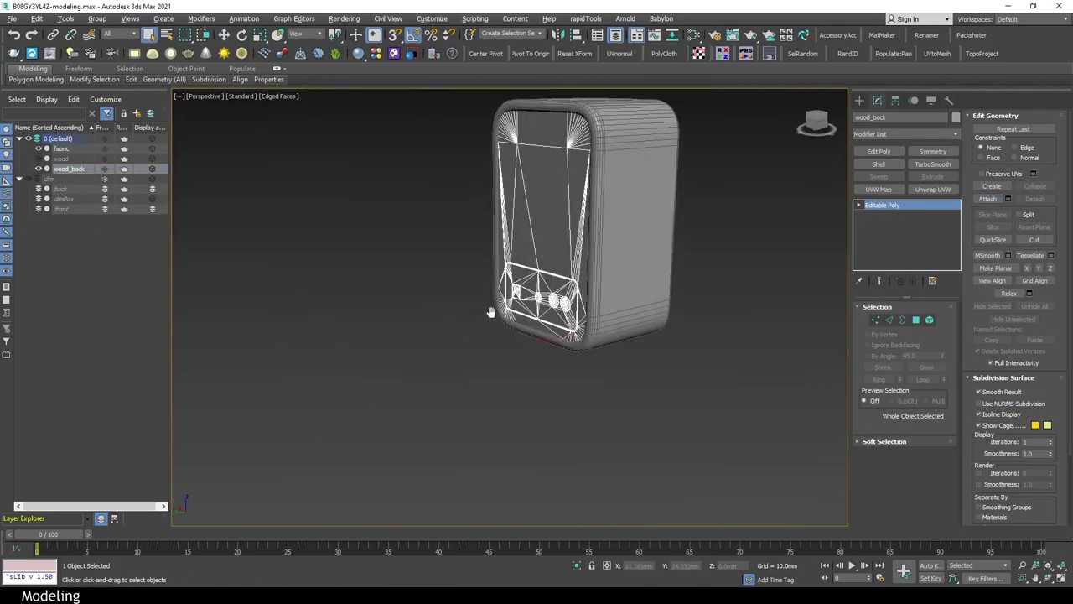
{"action": "middle_click_drag", "start_coordinate": [492, 305], "coordinate": [545, 319], "text": "alt"}
{"action": "left_click", "coordinate": [335, 377]}
Select the fabric body and select a band of its vertices in the Left view
{"action": "left_click", "coordinate": [64, 199]}
{"action": "key", "text": "alt+w"}
{"action": "middle_click", "coordinate": [382, 379]}
{"action": "key", "text": "alt+w"}
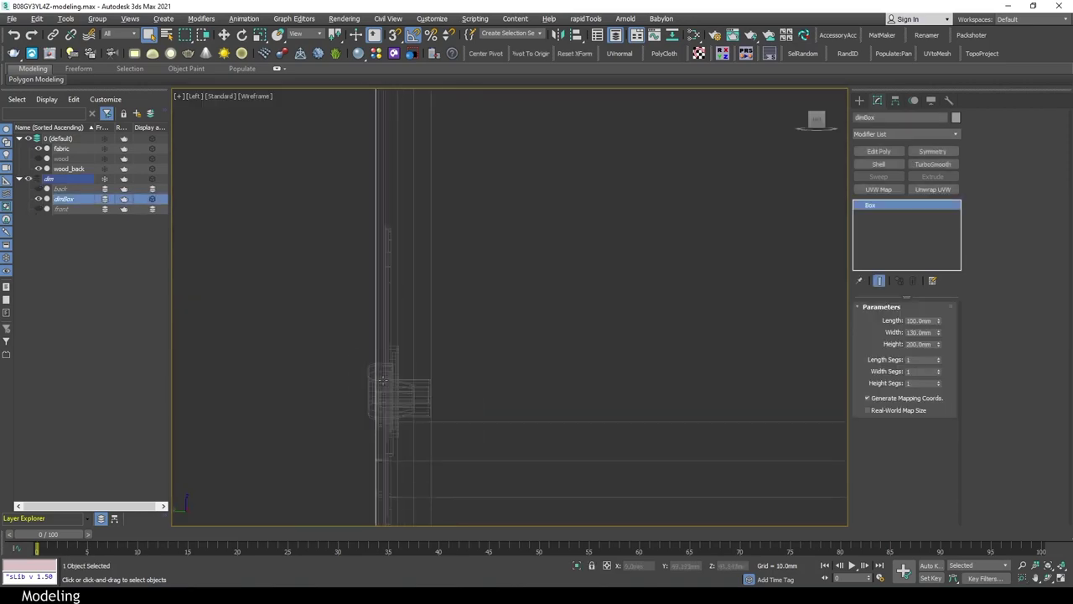
{"action": "left_click", "coordinate": [61, 148]}
{"action": "key", "text": "alt+w"}
{"action": "middle_click", "coordinate": [716, 378]}
{"action": "key", "text": "alt+w"}
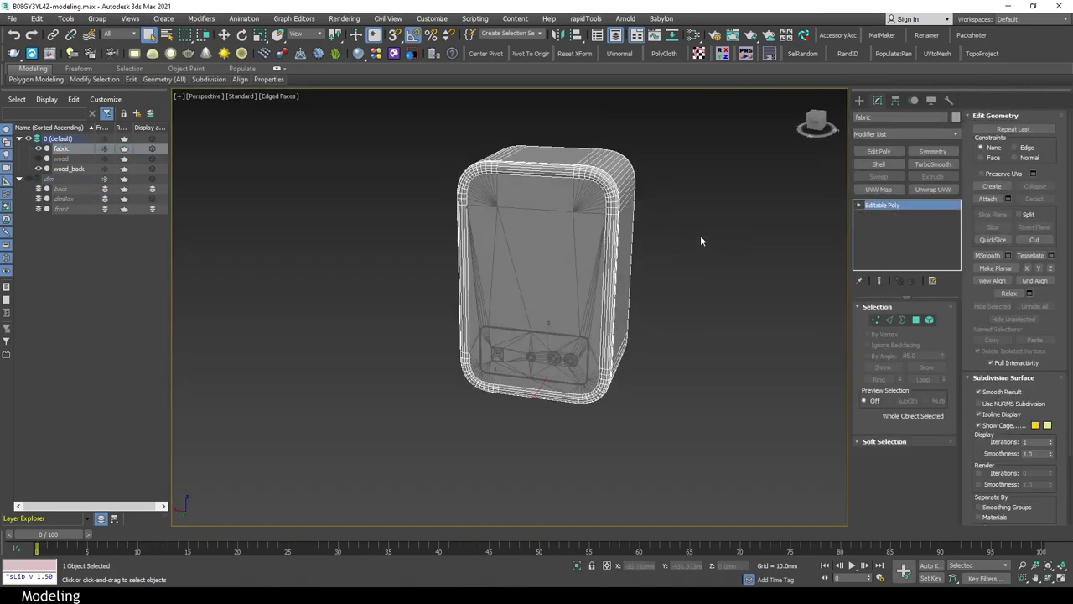
{"action": "key", "text": "1"}
{"action": "middle_click_drag", "start_coordinate": [589, 227], "coordinate": [689, 461], "text": "alt"}
{"action": "key", "text": "alt+w"}
{"action": "middle_click", "coordinate": [422, 372]}
{"action": "key", "text": "alt+w"}
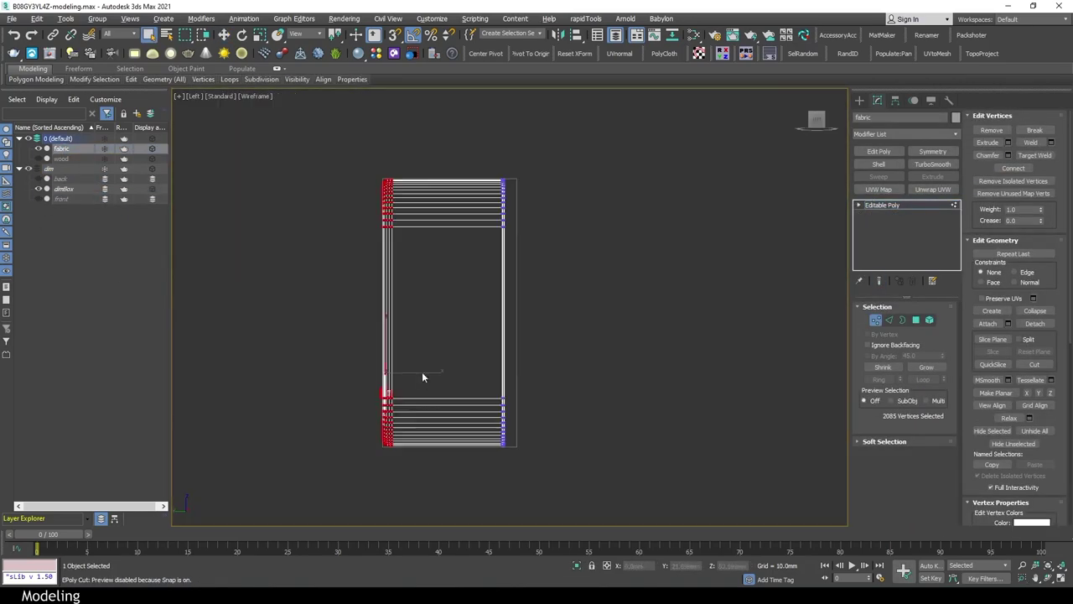
{"action": "scroll", "coordinate": [379, 377], "scroll_direction": "up", "scroll_amount": 3}
Select a strip of the fabric body's side polygons in polygon mode
{"action": "key", "text": "1"}
{"action": "scroll", "coordinate": [379, 377], "scroll_direction": "down", "scroll_amount": 3}
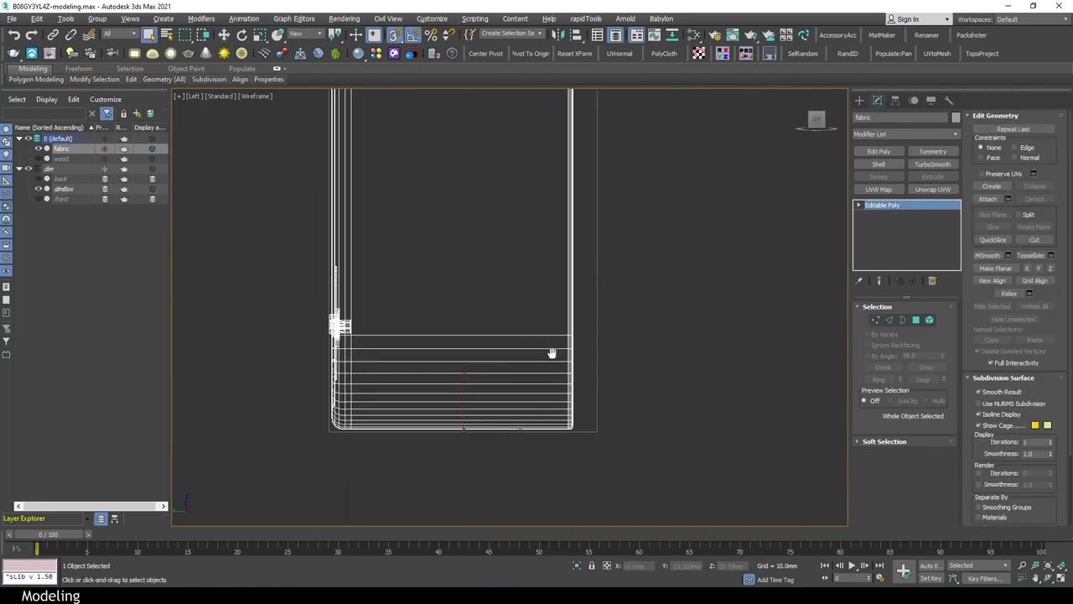
{"action": "middle_click_drag", "start_coordinate": [379, 378], "coordinate": [379, 503]}
{"action": "key", "text": "alt+w"}
{"action": "middle_click", "coordinate": [658, 327]}
{"action": "key", "text": "alt+w"}
{"action": "key", "text": "4"}
{"action": "middle_click_drag", "start_coordinate": [657, 327], "coordinate": [942, 430], "text": "alt"}
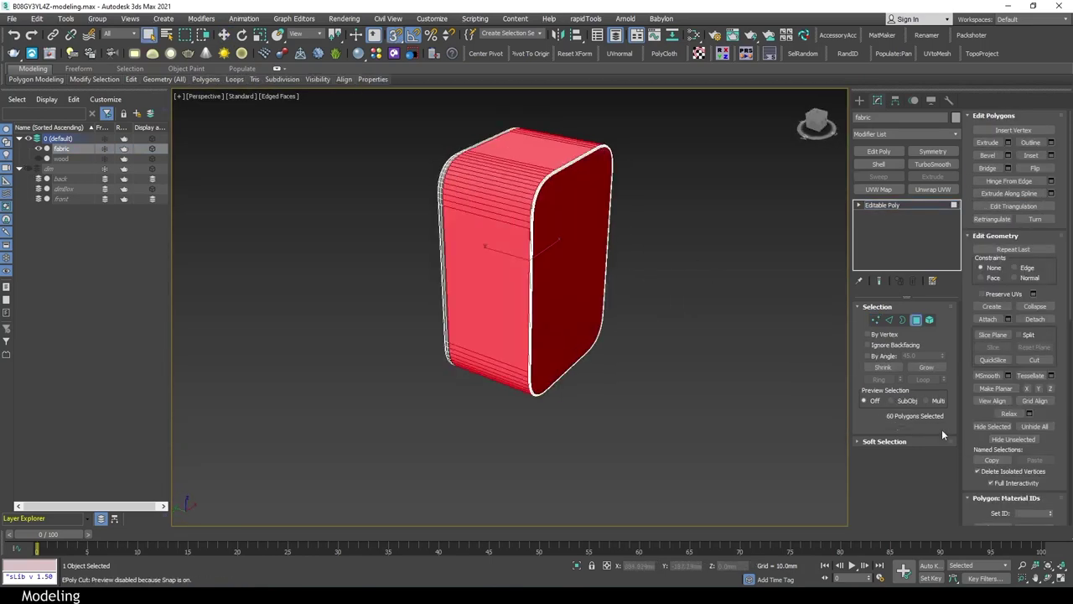
Grow and invert the fabric polygon selection, then cancel the Detach
{"action": "key", "text": "alt+c"}
{"action": "scroll", "coordinate": [583, 295], "scroll_direction": "up", "scroll_amount": 5}
{"action": "left_click", "coordinate": [926, 366]}
{"action": "scroll", "coordinate": [583, 295], "scroll_direction": "down", "scroll_amount": 5}
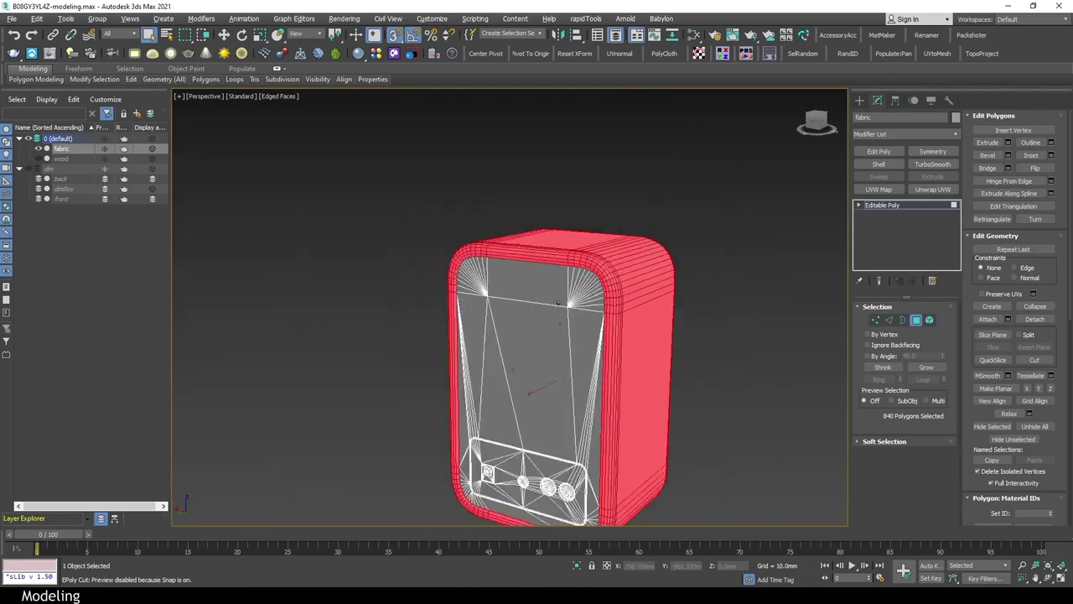
{"action": "mouse_move", "coordinate": [583, 295]}
{"action": "middle_mouse_down", "text": "alt"}
{"action": "mouse_move", "coordinate": [610, 327]}
{"action": "mouse_move", "coordinate": [612, 360]}
{"action": "middle_mouse_up", "text": "alt"}
{"action": "key", "text": "ctrl+i"}
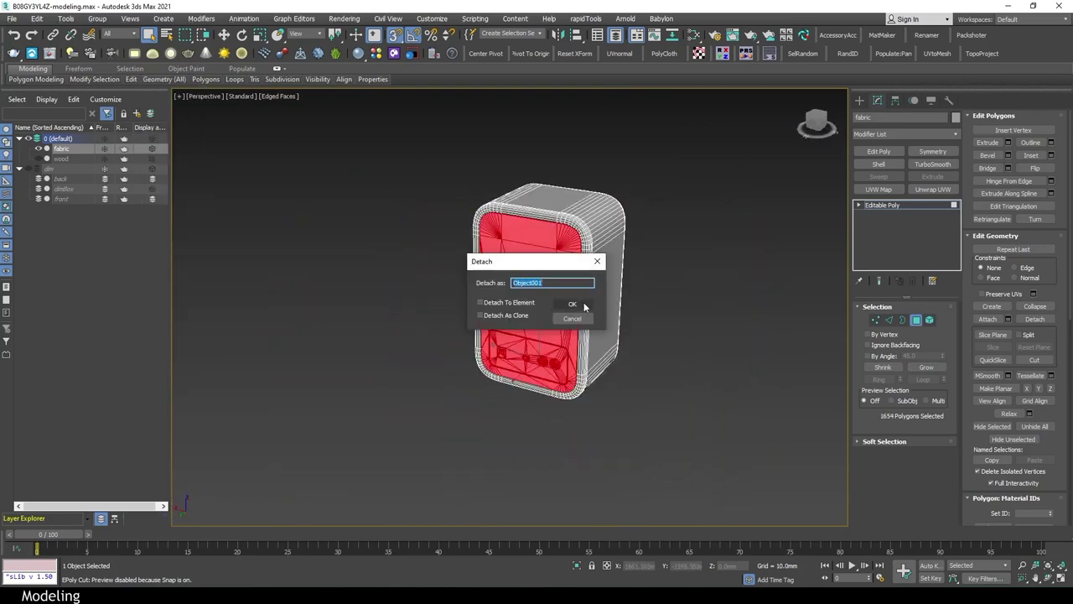
{"action": "left_click", "coordinate": [902, 205]}
{"action": "key", "text": "F4"}
{"action": "scroll", "coordinate": [690, 263], "scroll_direction": "up", "scroll_amount": 5}
{"action": "scroll", "coordinate": [690, 263], "scroll_direction": "down", "scroll_amount": 5}
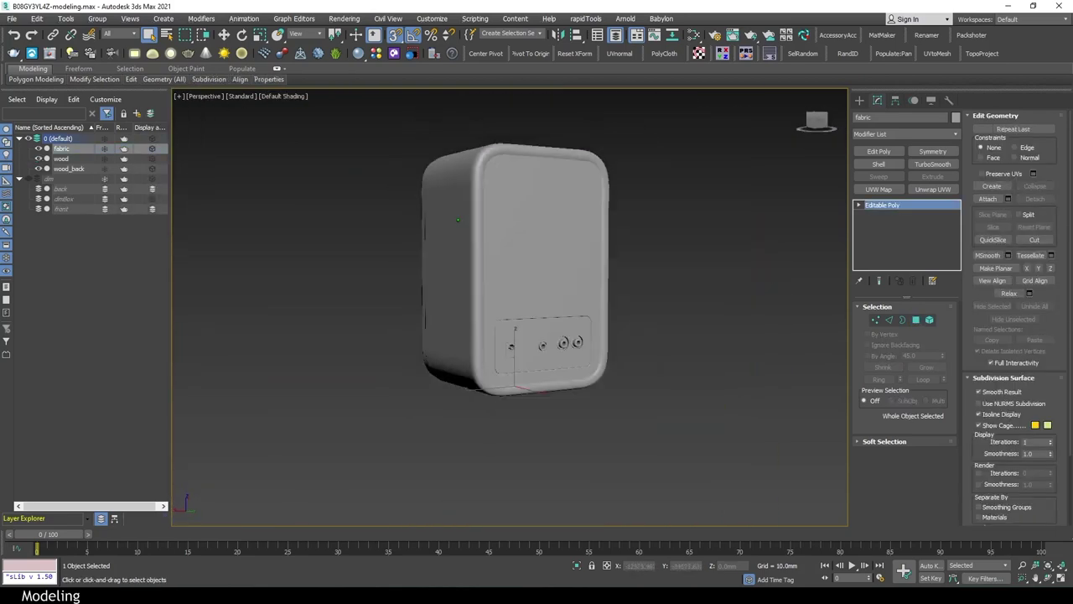
Isolate wood_back and select its vertices to check them
{"action": "mouse_move", "coordinate": [690, 263]}
{"action": "middle_mouse_down", "text": "alt"}
{"action": "mouse_move", "coordinate": [734, 379]}
{"action": "mouse_move", "coordinate": [833, 297]}
{"action": "middle_mouse_up", "text": "alt"}
{"action": "scroll", "coordinate": [503, 369], "scroll_direction": "up", "scroll_amount": 3}
{"action": "scroll", "coordinate": [503, 368], "scroll_direction": "up", "scroll_amount": 2}
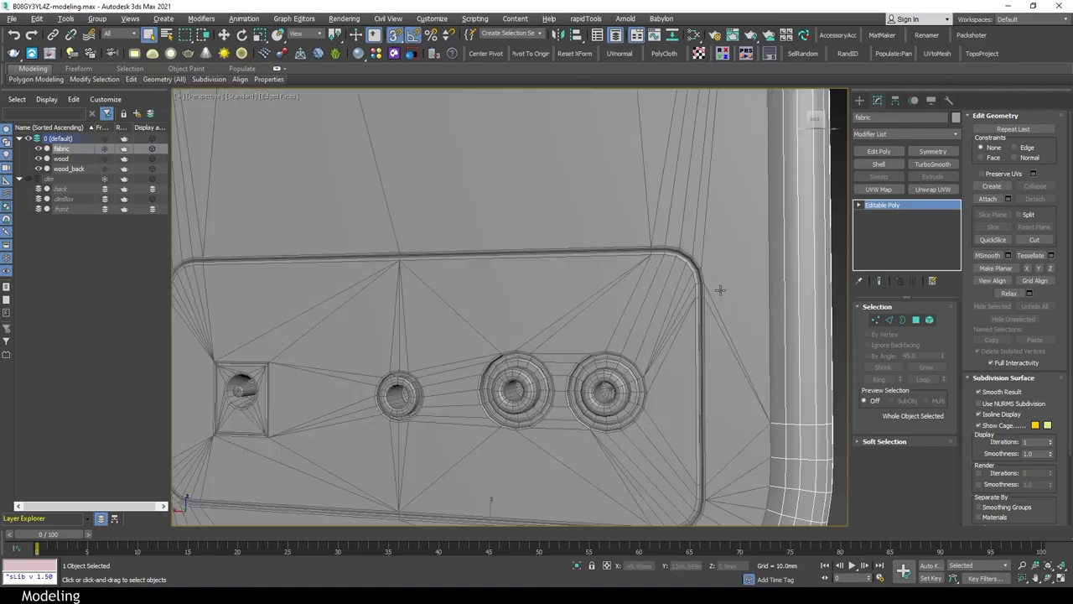
{"action": "scroll", "coordinate": [503, 369], "scroll_direction": "down", "scroll_amount": 2}
{"action": "scroll", "coordinate": [503, 368], "scroll_direction": "down", "scroll_amount": 3}
{"action": "mouse_move", "coordinate": [503, 369]}
{"action": "middle_mouse_down", "text": "alt"}
{"action": "mouse_move", "coordinate": [528, 369]}
{"action": "mouse_move", "coordinate": [508, 278]}
{"action": "middle_mouse_up", "text": "alt"}
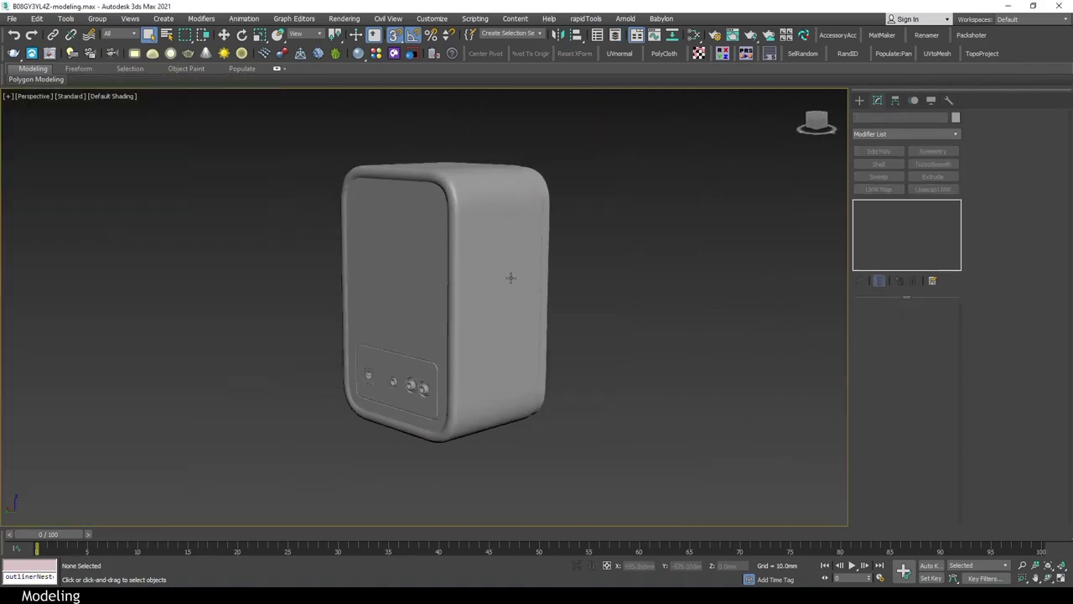
{"action": "left_click", "coordinate": [508, 278]}
{"action": "key", "text": "alt+q"}
{"action": "key", "text": "F4"}
{"action": "key", "text": "1"}
{"action": "key", "text": "ctrl+a"}
{"action": "scroll", "coordinate": [419, 396], "scroll_direction": "up", "scroll_amount": 5}
{"action": "left_click", "coordinate": [419, 396]}
Exit isolation and select the wood front panel
{"action": "scroll", "coordinate": [419, 395], "scroll_direction": "down", "scroll_amount": 5}
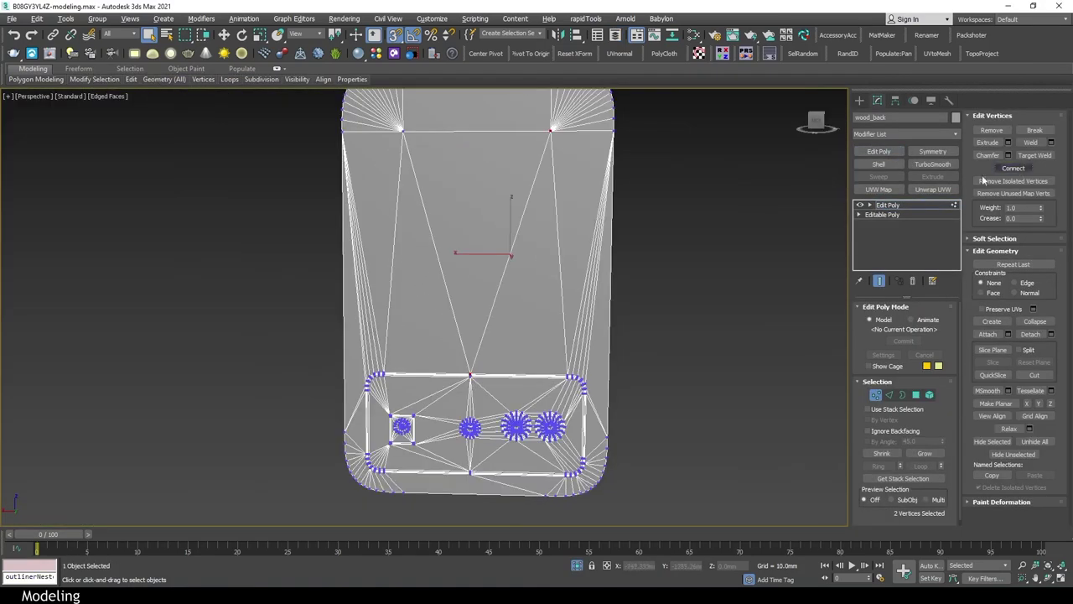
{"action": "scroll", "coordinate": [551, 128], "scroll_direction": "up", "scroll_amount": 4}
{"action": "scroll", "coordinate": [551, 128], "scroll_direction": "down", "scroll_amount": 5}
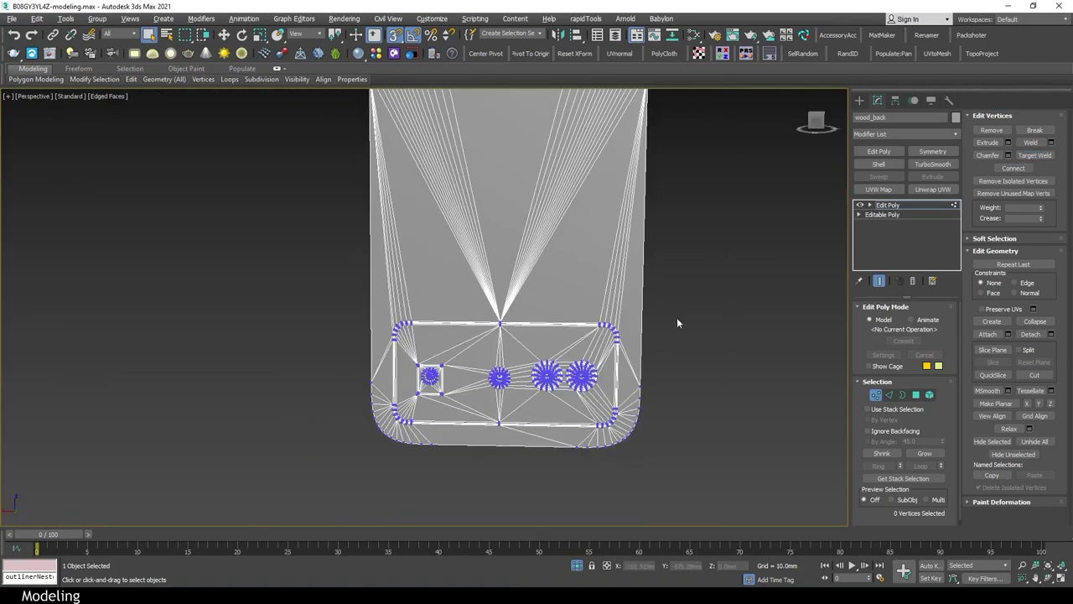
{"action": "key", "text": "1"}
{"action": "mouse_move", "coordinate": [551, 128]}
{"action": "middle_mouse_down", "text": "alt"}
{"action": "mouse_move", "coordinate": [622, 328]}
{"action": "mouse_move", "coordinate": [503, 319]}
{"action": "middle_mouse_up", "text": "alt"}
{"action": "key", "text": "alt+q"}
{"action": "left_click", "coordinate": [503, 251]}
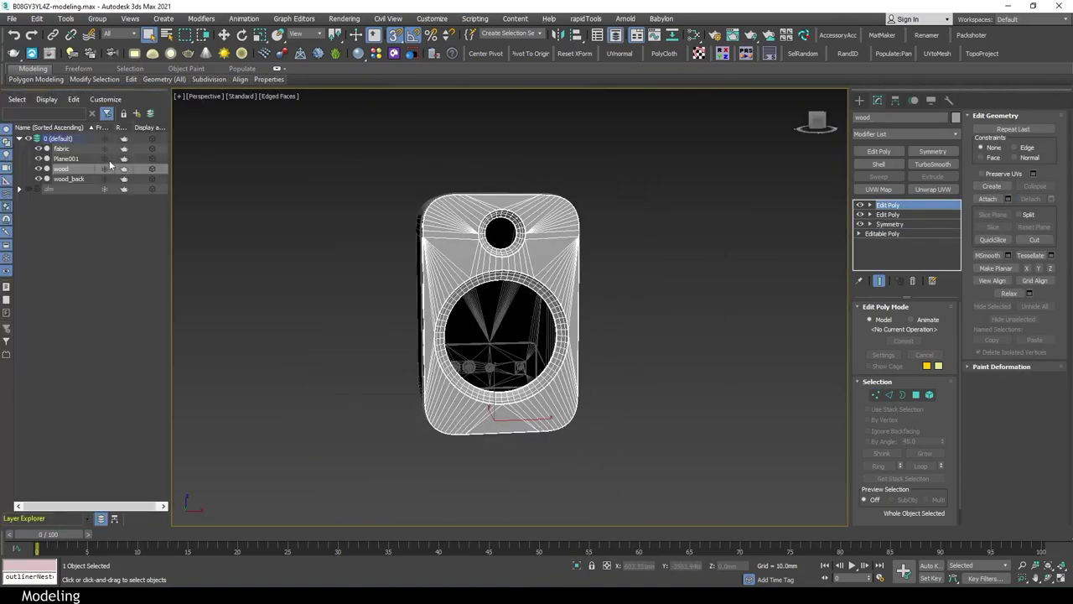
Select the woofer hole's border in the wood panel and cap it
{"action": "key", "text": "alt+w"}
{"action": "right_click", "coordinate": [651, 206]}
{"action": "key", "text": "alt+w"}
{"action": "scroll", "coordinate": [504, 312], "scroll_direction": "up", "scroll_amount": 5}
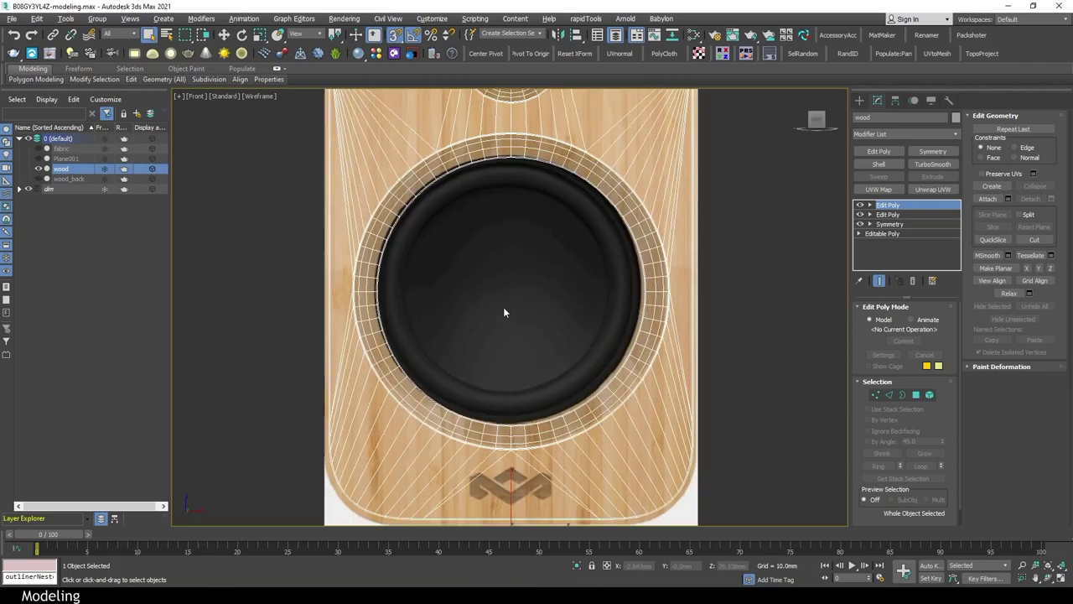
{"action": "key", "text": "alt+w"}
{"action": "scroll", "coordinate": [724, 422], "scroll_direction": "up", "scroll_amount": 5}
{"action": "key", "text": "3"}
{"action": "left_click", "coordinate": [671, 379]}
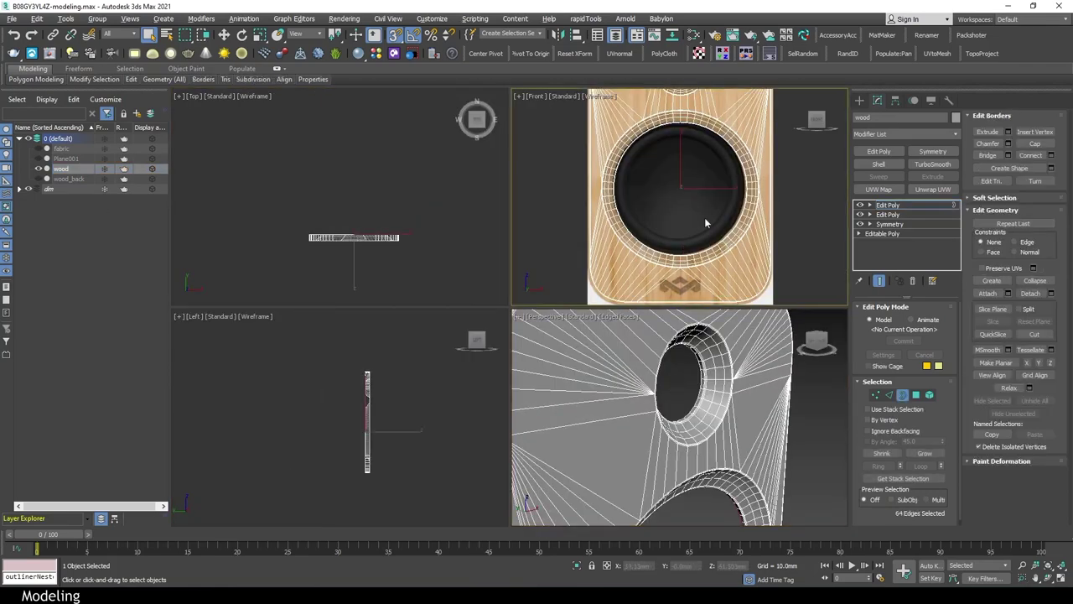
{"action": "right_click", "coordinate": [704, 218]}
{"action": "key", "text": "alt+w"}
Detach the 64 cap polygons as Object001 and hide the wood panel
{"action": "key", "text": "4"}
{"action": "key", "text": "alt+w"}
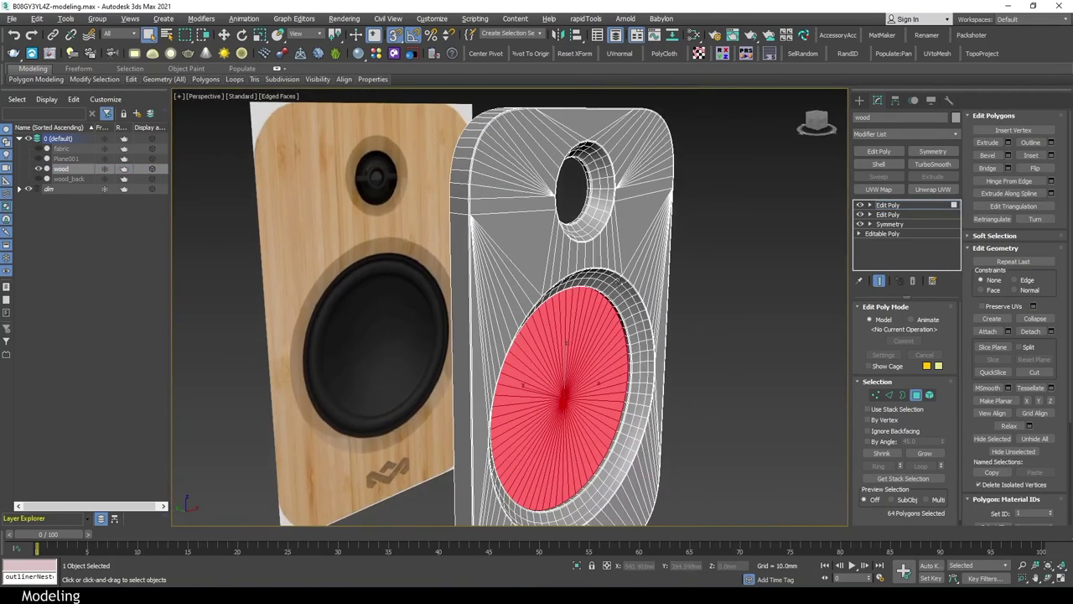
{"action": "left_click", "coordinate": [164, 79]}
{"action": "left_click", "coordinate": [156, 188]}
{"action": "left_click", "coordinate": [131, 188]}
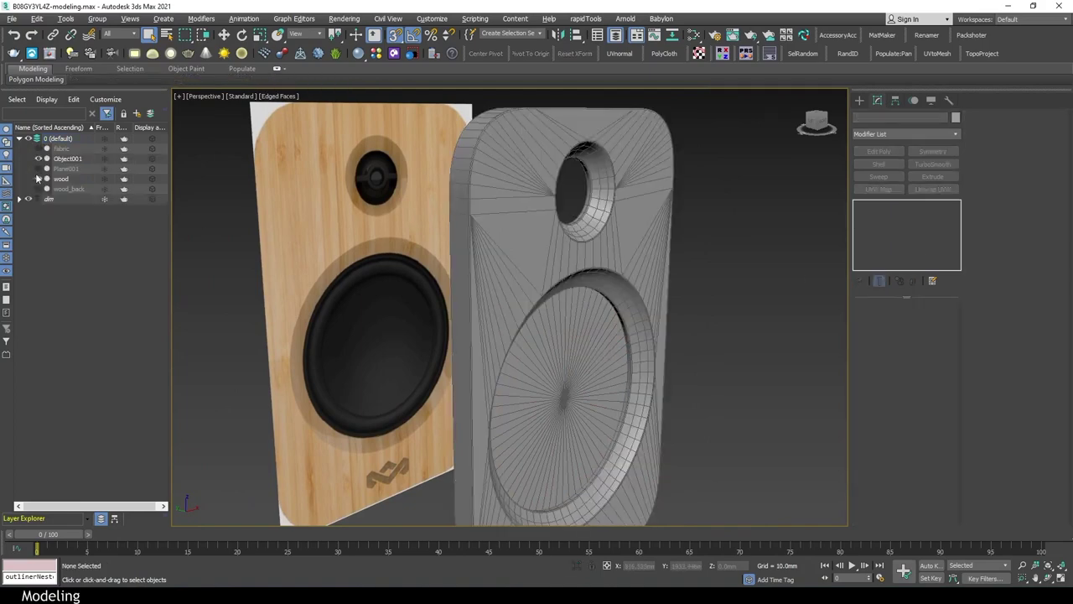
{"action": "left_click", "coordinate": [38, 178]}
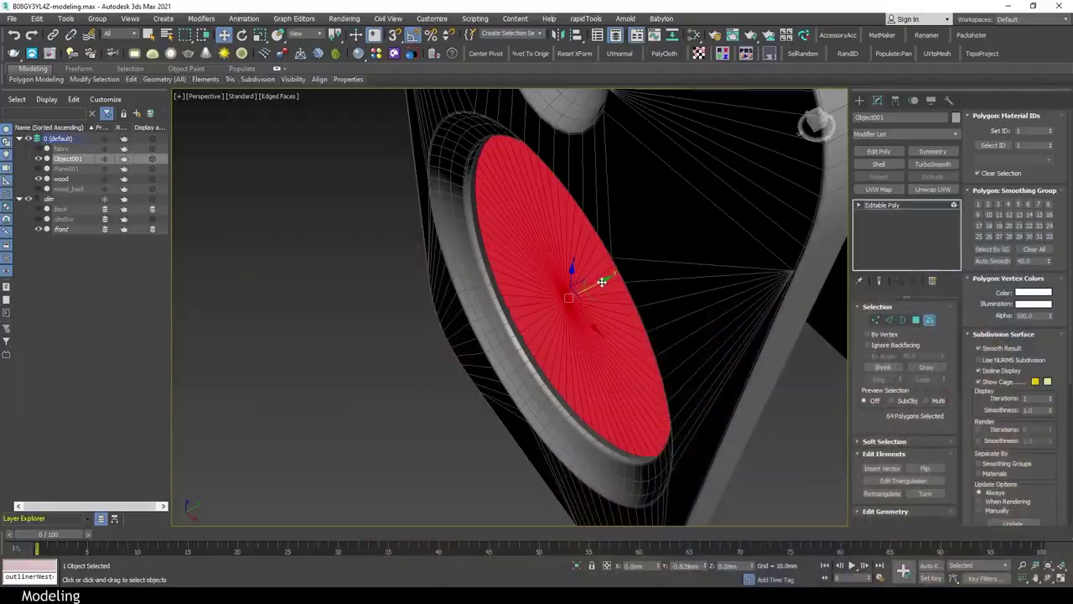
{"action": "mouse_move", "coordinate": [602, 281]}
{"action": "middle_mouse_down", "text": "alt"}
{"action": "mouse_move", "coordinate": [630, 335]}
{"action": "mouse_move", "coordinate": [699, 349]}
{"action": "middle_mouse_up", "text": "alt"}
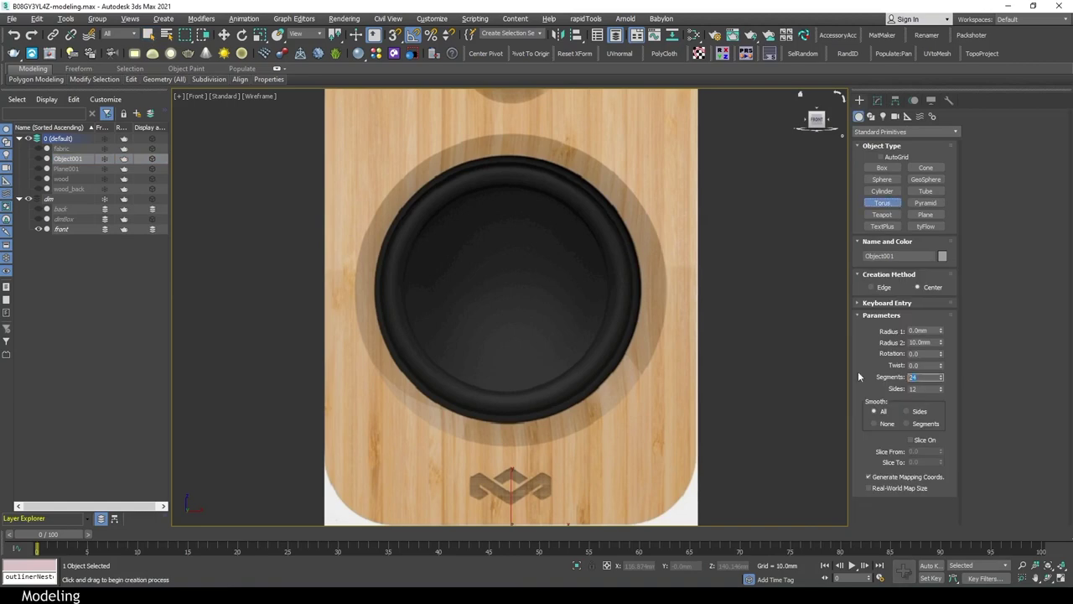
Create Torus001 around the woofer with 40mm and 3.6mm radii, then hide the dim layer
{"action": "left_click_drag", "start_coordinate": [530, 186], "coordinate": [533, 159]}
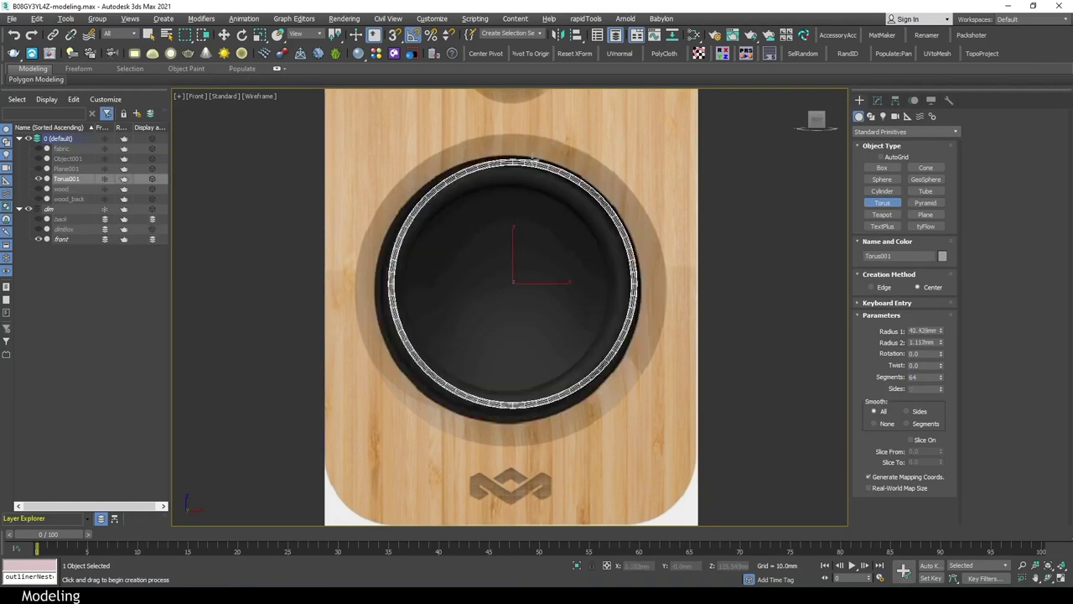
{"action": "left_click", "coordinate": [687, 317]}
{"action": "middle_click_drag", "start_coordinate": [724, 276], "coordinate": [740, 276]}
{"action": "key", "text": "w"}
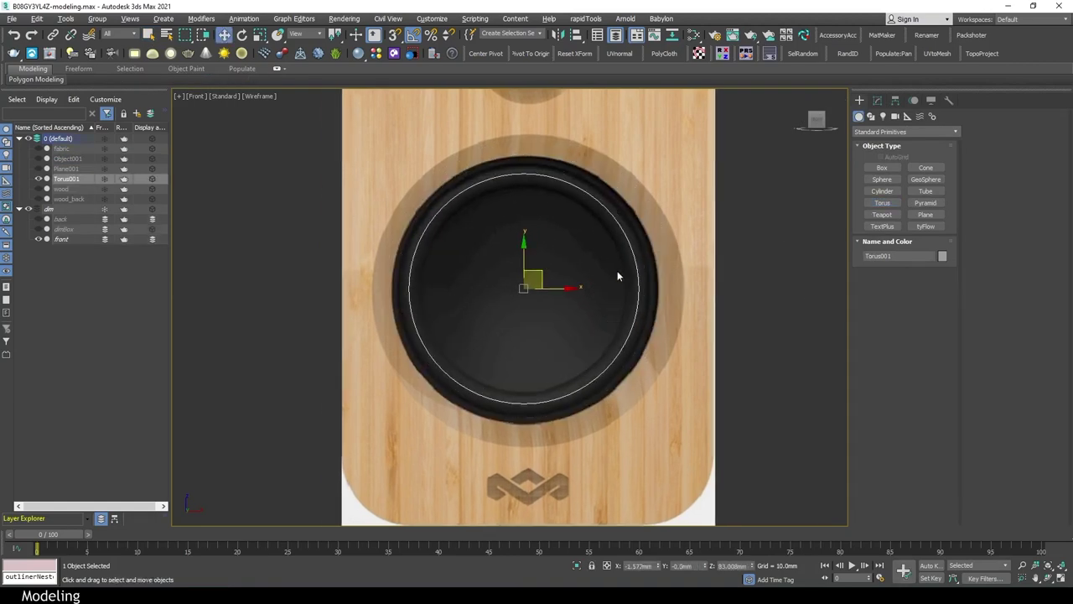
{"action": "left_click", "coordinate": [877, 100]}
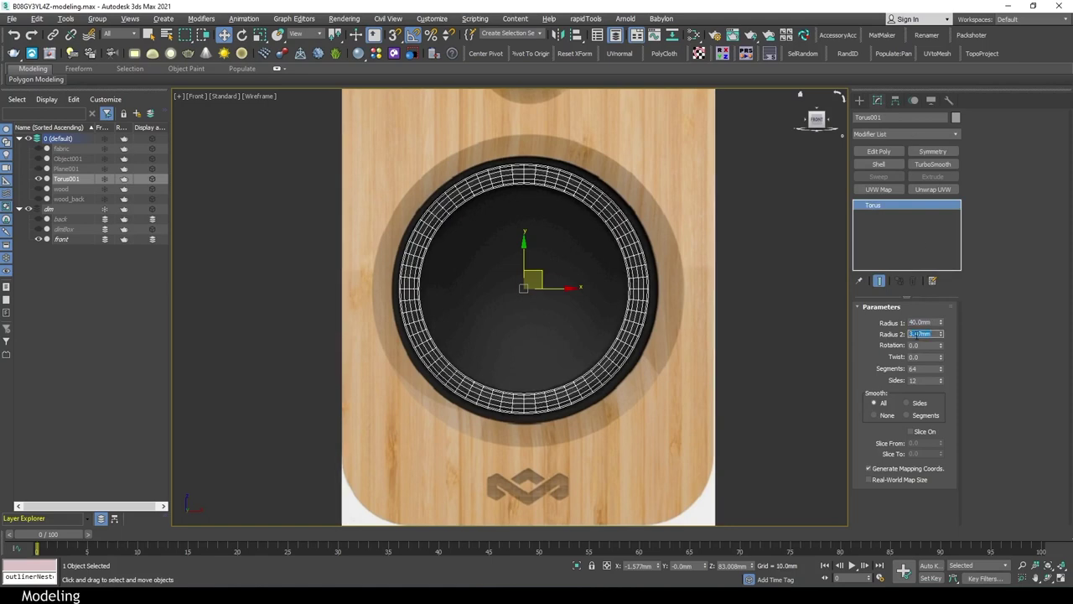
{"action": "scroll", "coordinate": [670, 362], "scroll_direction": "up", "scroll_amount": 3}
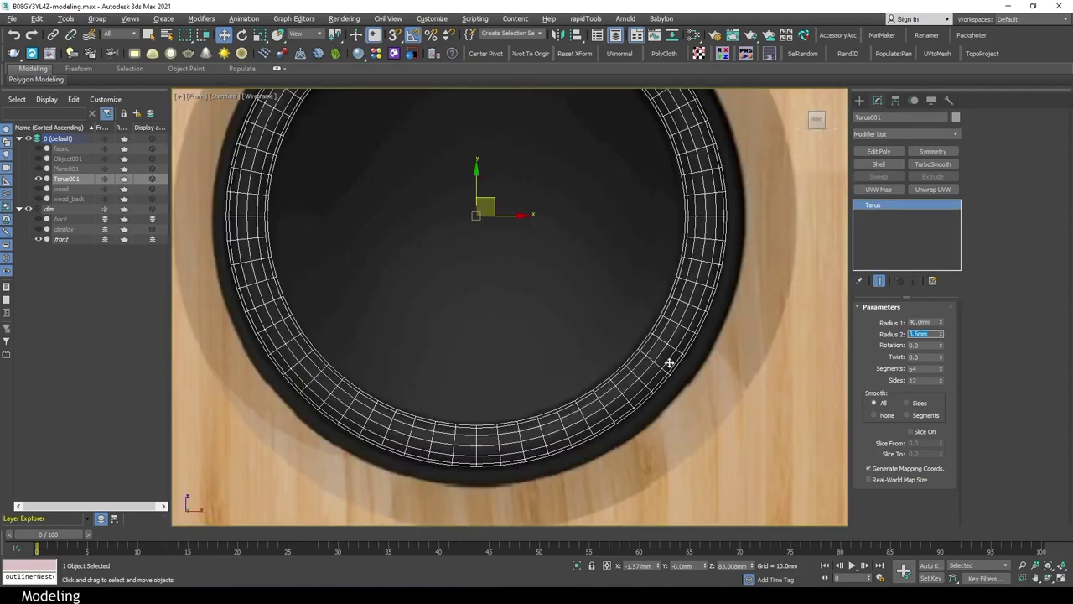
{"action": "middle_click_drag", "start_coordinate": [486, 204], "coordinate": [487, 232]}
{"action": "scroll", "coordinate": [304, 264], "scroll_direction": "down", "scroll_amount": 3}
{"action": "left_click", "coordinate": [28, 209]}
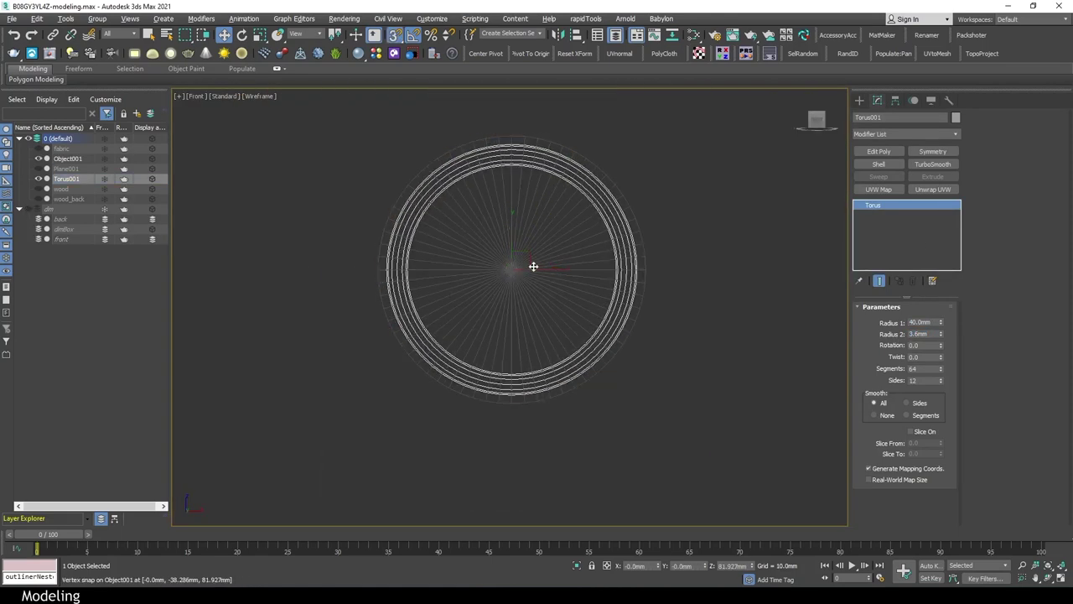
{"action": "key", "text": "t"}
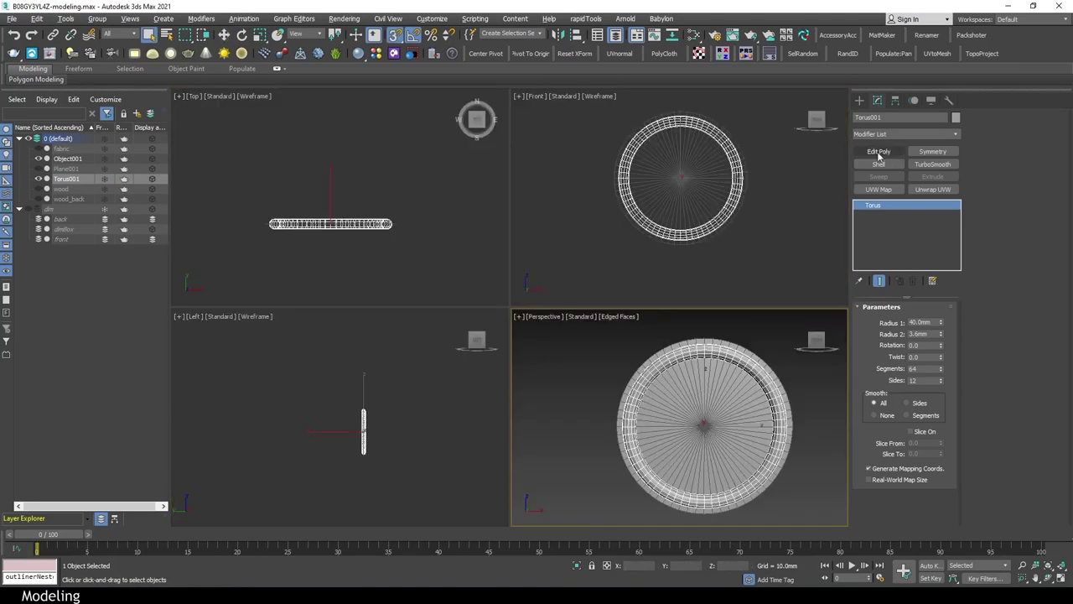
Select the cone's inner border edges and convert the selection to polygons
{"action": "left_click", "coordinate": [879, 153]}
{"action": "left_click_drag", "start_coordinate": [210, 178], "coordinate": [498, 220]}
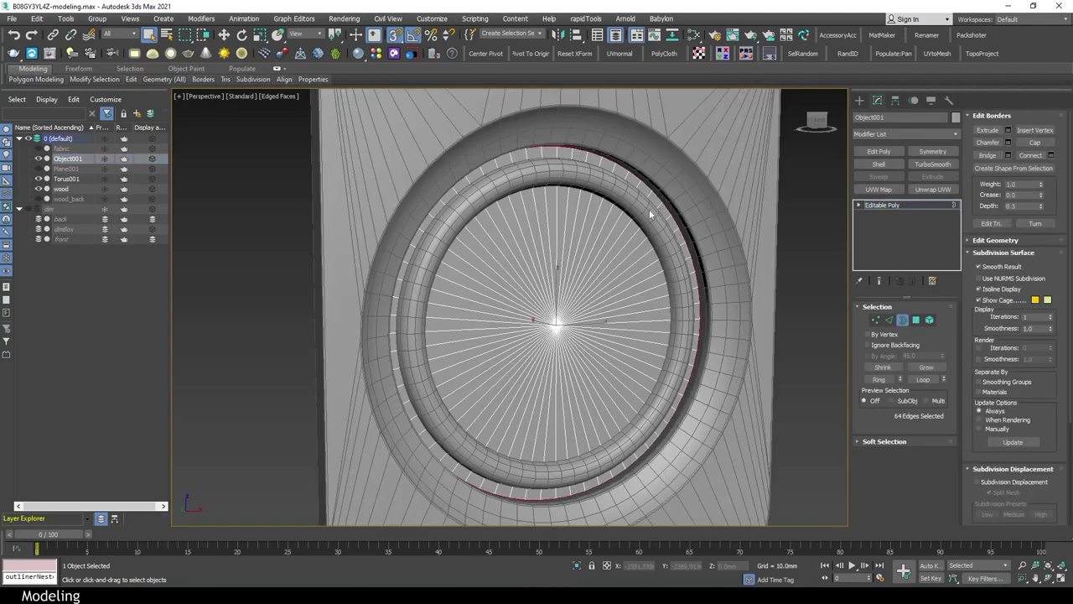
{"action": "key", "text": "f"}
{"action": "key", "text": "F3"}
{"action": "mouse_move", "coordinate": [541, 270]}
{"action": "middle_mouse_down", "text": "alt"}
{"action": "mouse_move", "coordinate": [684, 366]}
{"action": "mouse_move", "coordinate": [676, 386]}
{"action": "middle_mouse_up", "text": "alt"}
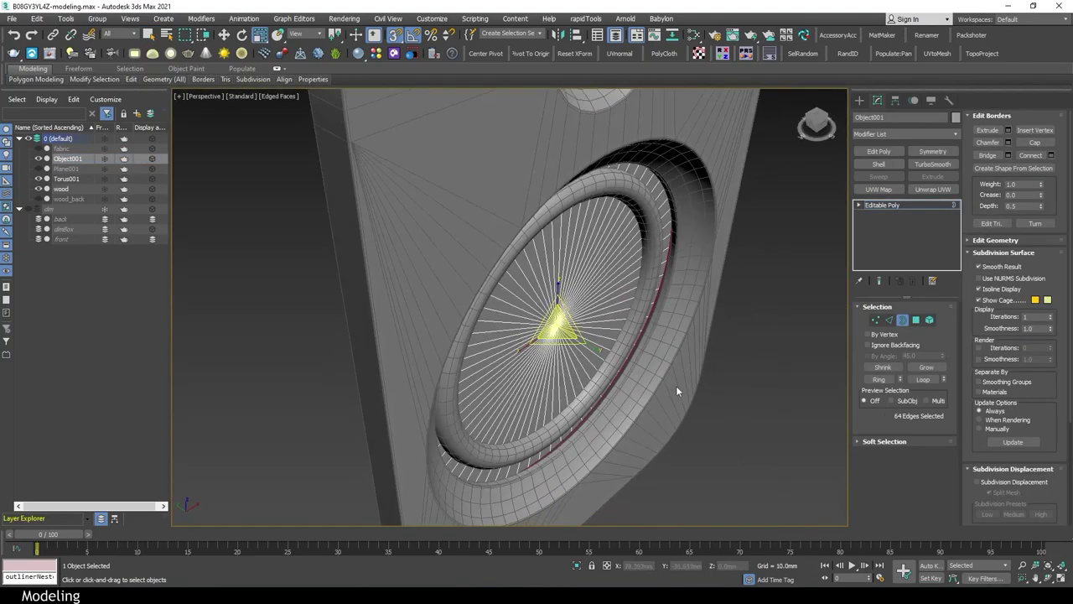
{"action": "key", "text": "l"}
{"action": "key", "text": "p"}
{"action": "key", "text": "F3"}
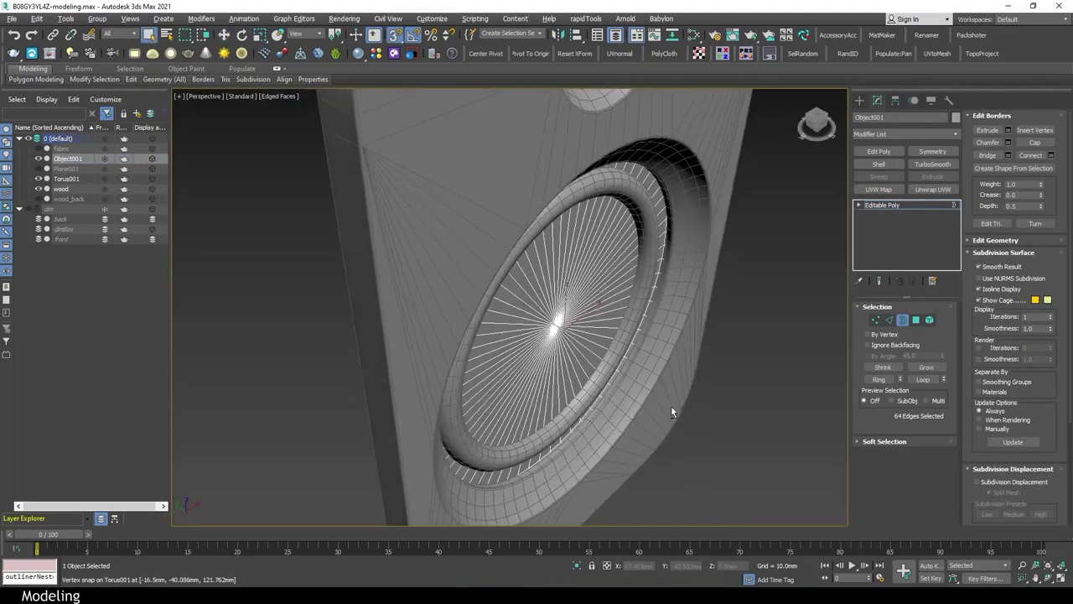
{"action": "middle_click_drag", "start_coordinate": [670, 405], "coordinate": [597, 347], "text": "alt"}
{"action": "key", "text": "4"}
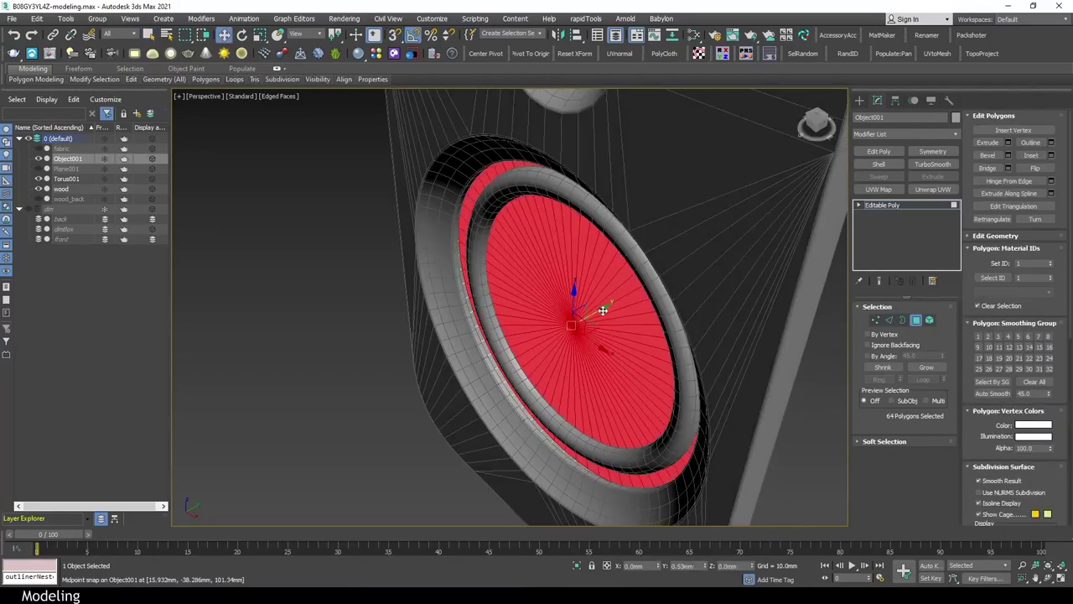
{"action": "mouse_move", "coordinate": [605, 310]}
{"action": "middle_mouse_down", "text": "alt"}
{"action": "mouse_move", "coordinate": [671, 335]}
{"action": "mouse_move", "coordinate": [616, 281]}
{"action": "mouse_move", "coordinate": [637, 301]}
{"action": "mouse_move", "coordinate": [604, 319]}
{"action": "middle_mouse_up", "text": "alt"}
{"action": "key", "text": "4"}
{"action": "key", "text": "4"}
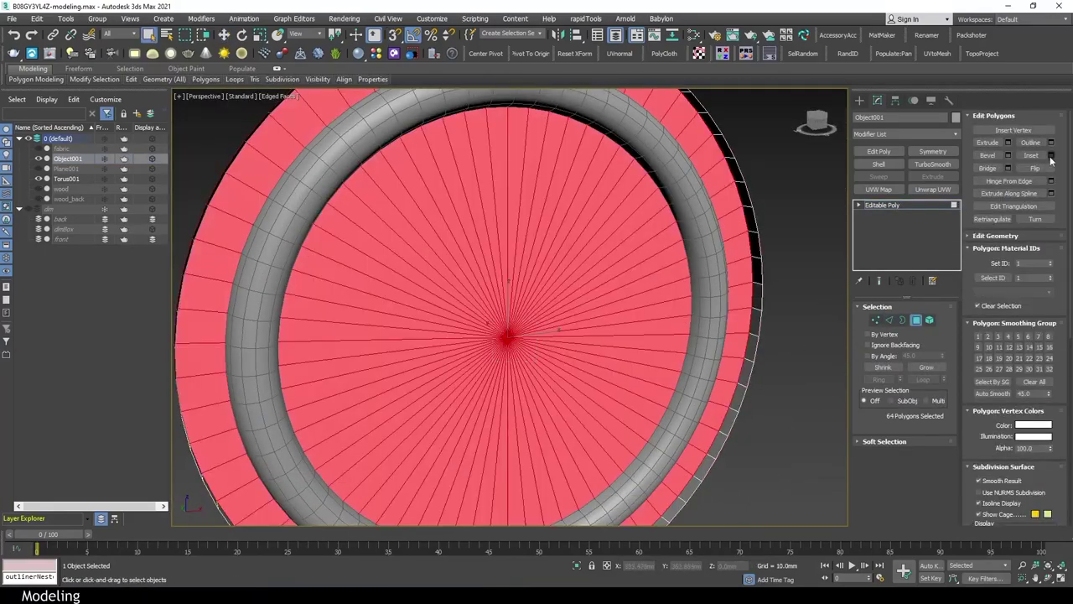
Inset the cone's centre disc polygons about 7.5mm and delete them
{"action": "left_click", "coordinate": [1050, 155]}
{"action": "scroll", "coordinate": [518, 332], "scroll_direction": "up", "scroll_amount": 5}
{"action": "left_click_drag", "start_coordinate": [518, 330], "coordinate": [517, 332]}
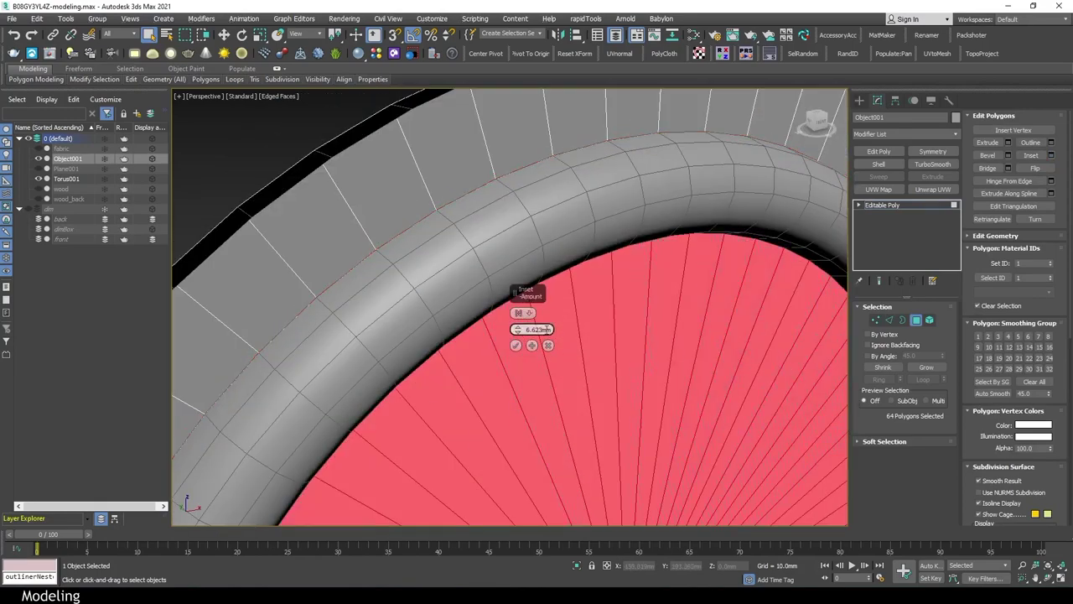
{"action": "middle_click_drag", "start_coordinate": [517, 332], "coordinate": [520, 310], "text": "alt"}
{"action": "left_click_drag", "start_coordinate": [518, 330], "coordinate": [523, 292]}
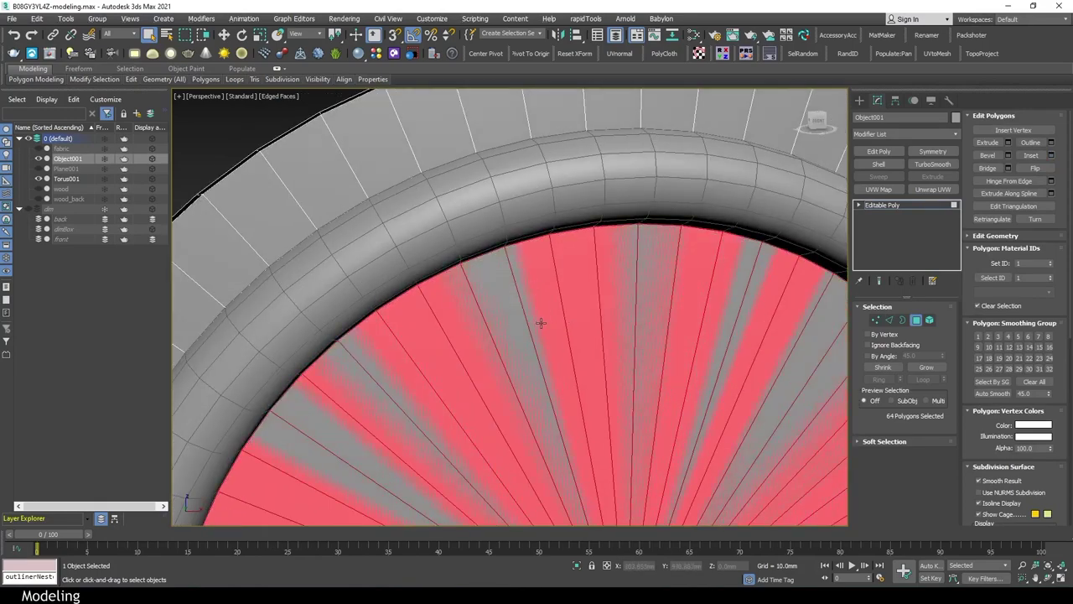
{"action": "key", "text": "Delete"}
{"action": "scroll", "coordinate": [541, 322], "scroll_direction": "down", "scroll_amount": 5}
{"action": "mouse_move", "coordinate": [723, 316]}
{"action": "middle_mouse_down", "text": "alt"}
{"action": "mouse_move", "coordinate": [580, 324]}
{"action": "mouse_move", "coordinate": [830, 241]}
{"action": "middle_mouse_up", "text": "alt"}
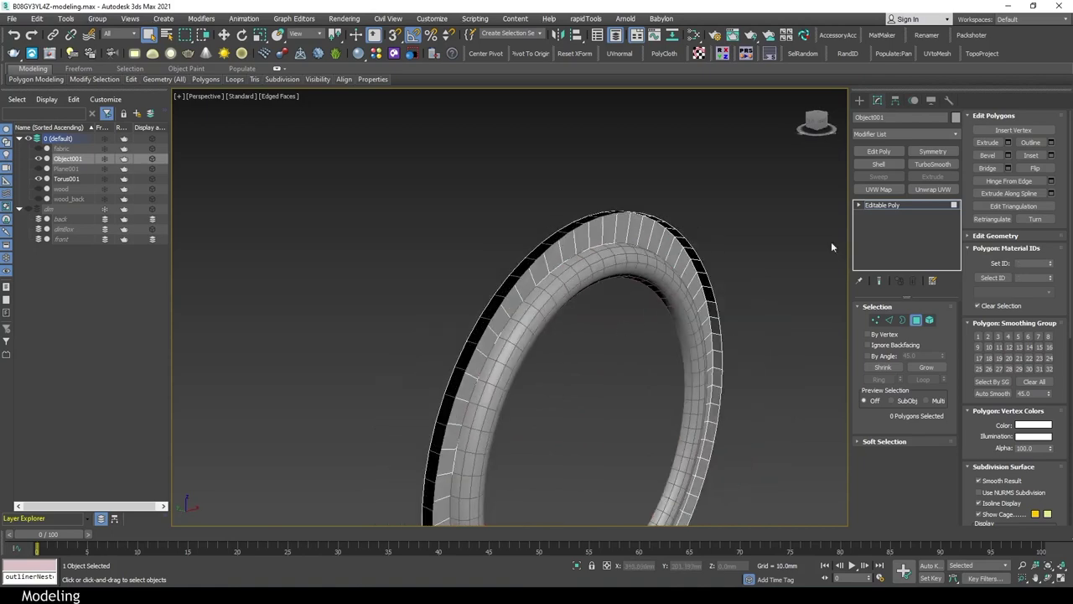
Leave polygon editing and pick Create > Standard Primitives > Sphere
{"action": "left_click", "coordinate": [882, 205]}
{"action": "middle_click_drag", "start_coordinate": [637, 352], "coordinate": [610, 363], "text": "alt"}
{"action": "key", "text": "3"}
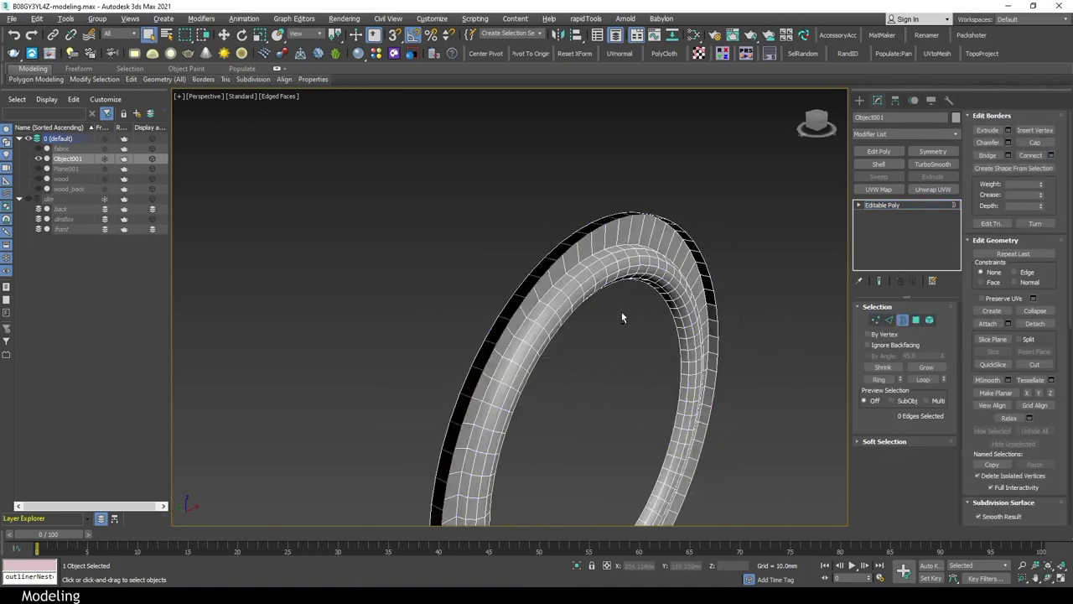
{"action": "middle_click_drag", "start_coordinate": [622, 311], "coordinate": [550, 234], "text": "alt"}
{"action": "key", "text": "f"}
{"action": "left_click", "coordinate": [859, 100]}
{"action": "left_click", "coordinate": [882, 179]}
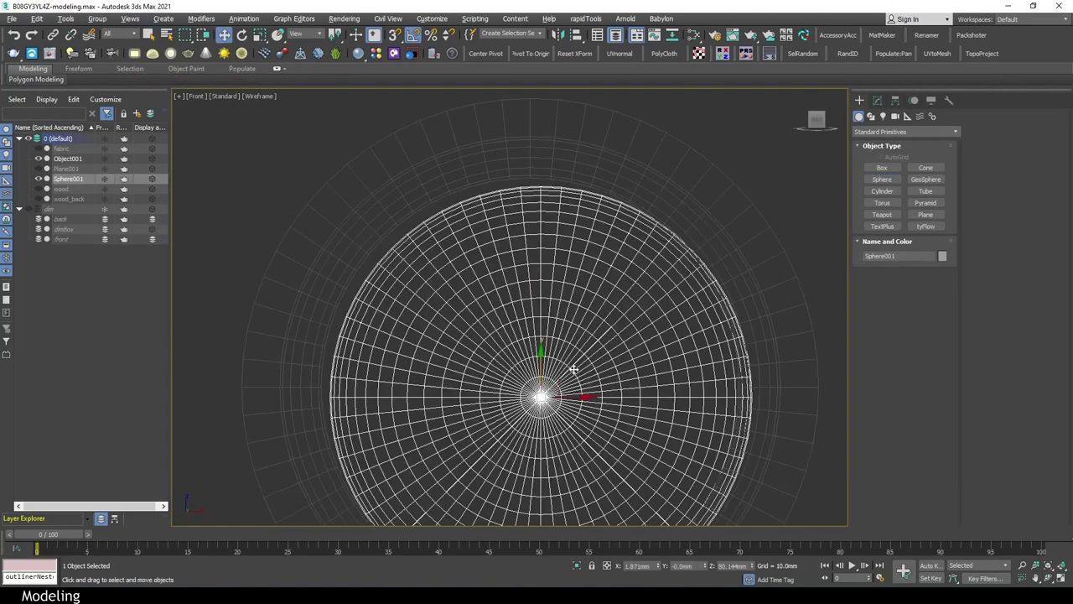
Draw a sphere at the ring's centre and add an Edit Poly modifier to it
{"action": "left_click_drag", "start_coordinate": [517, 290], "coordinate": [539, 192]}
{"action": "key", "text": "w"}
{"action": "key", "text": "t"}
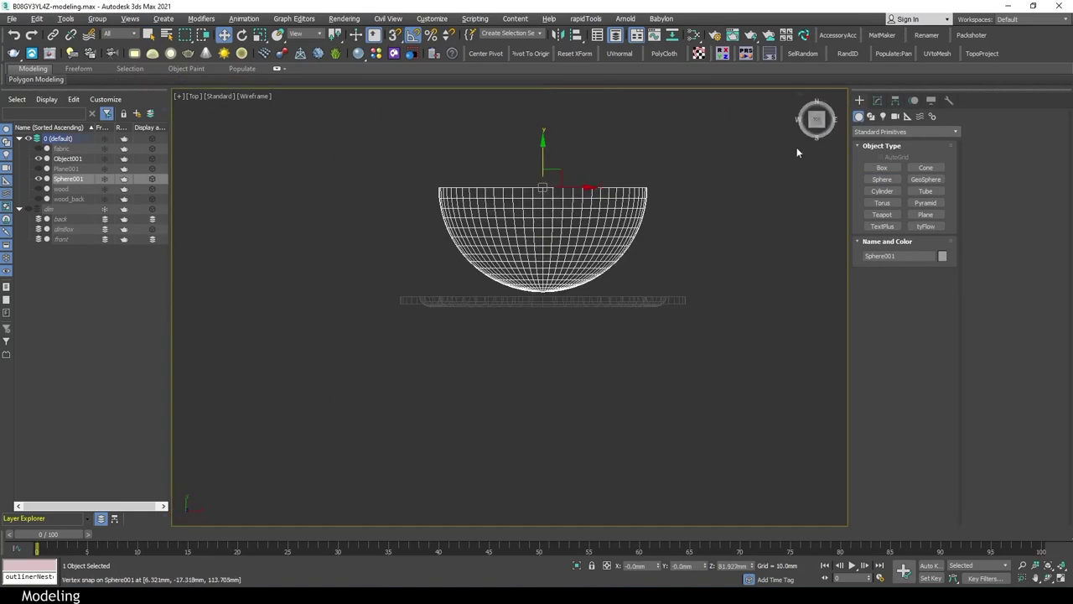
{"action": "left_click", "coordinate": [877, 100]}
{"action": "left_click", "coordinate": [879, 151]}
Select the half-sphere element and flip it from a bowl into a dome inside the rim
{"action": "left_click_drag", "start_coordinate": [712, 161], "coordinate": [411, 194]}
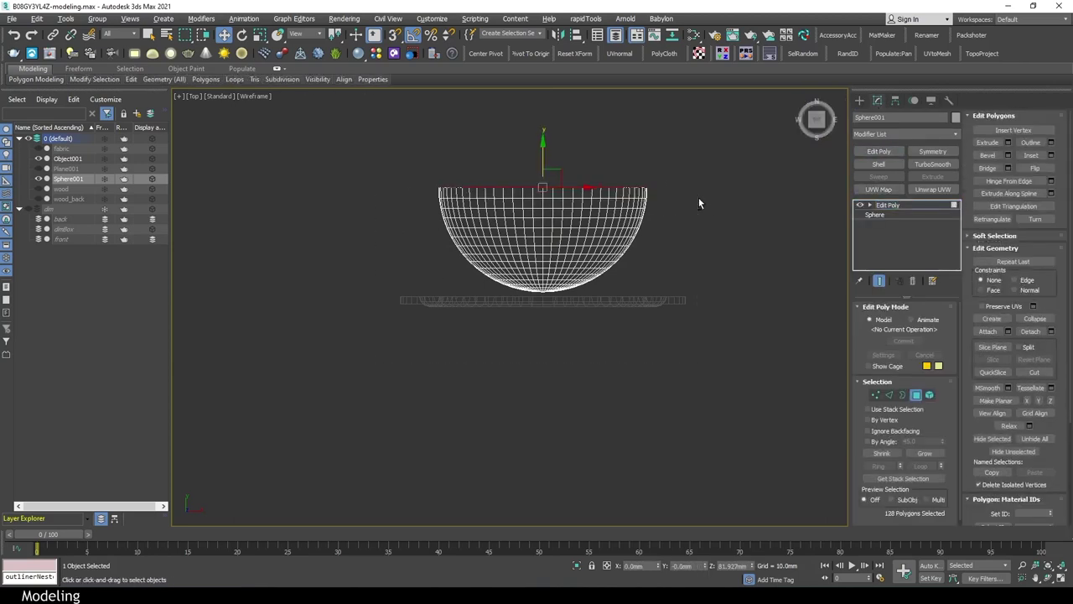
{"action": "key", "text": "5"}
{"action": "left_click", "coordinate": [535, 213]}
{"action": "left_click_drag", "start_coordinate": [543, 235], "coordinate": [539, 338]}
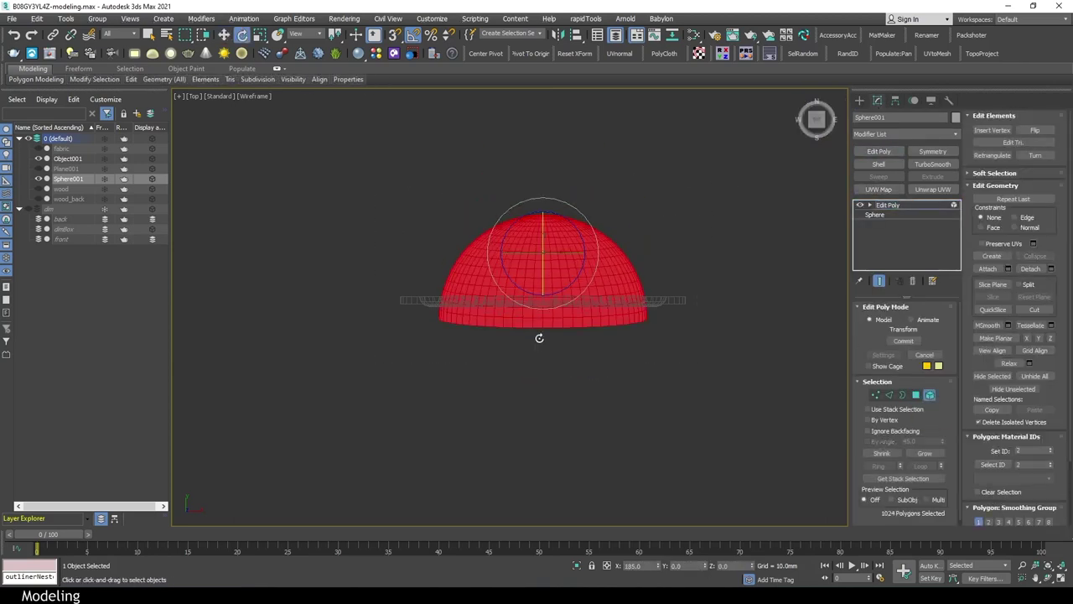
{"action": "key", "text": "q"}
{"action": "key", "text": "p"}
{"action": "scroll", "coordinate": [664, 380], "scroll_direction": "up", "scroll_amount": 5}
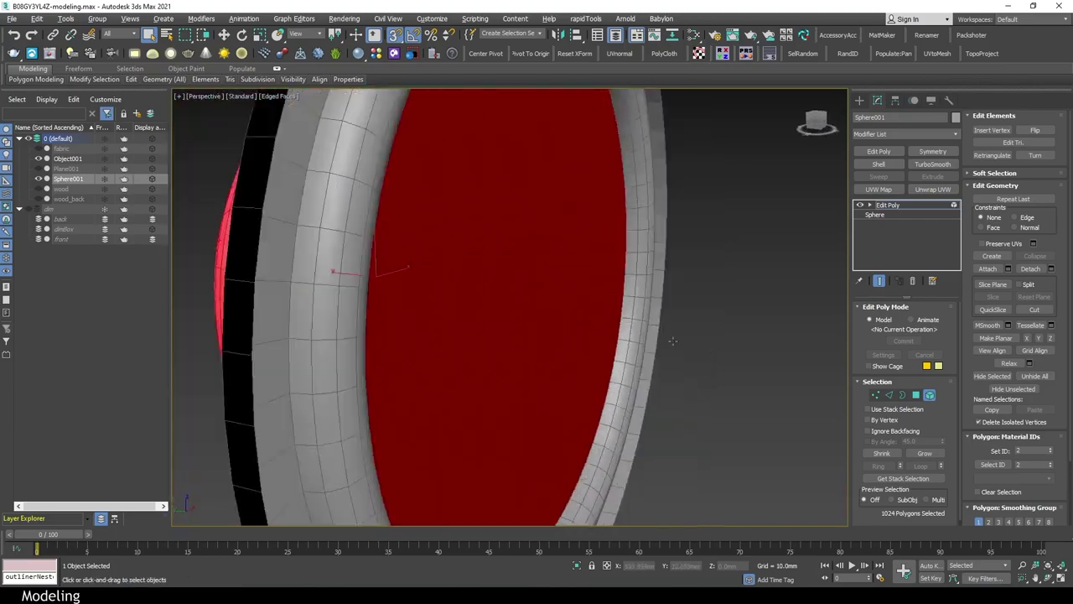
{"action": "middle_click_drag", "start_coordinate": [664, 380], "coordinate": [749, 181], "text": "alt"}
Shrink the sphere's radius to about 36mm so the dome fits the ring
{"action": "key", "text": "f"}
{"action": "left_click", "coordinate": [874, 214]}
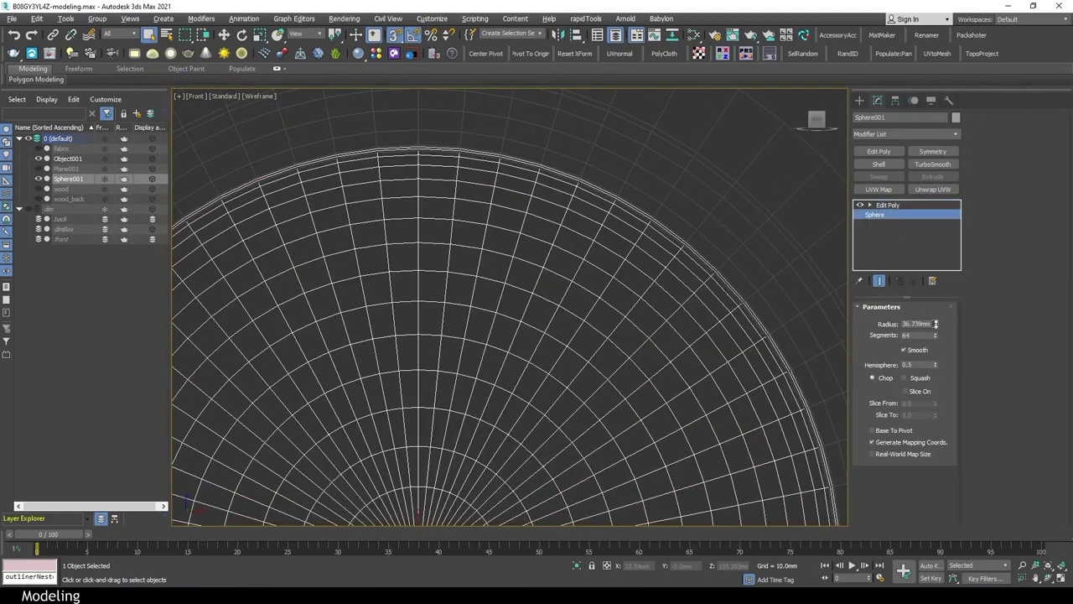
{"action": "mouse_move", "coordinate": [935, 324]}
{"action": "left_mouse_down"}
{"action": "mouse_move", "coordinate": [925, 321]}
{"action": "mouse_move", "coordinate": [934, 323]}
{"action": "left_mouse_up"}
{"action": "key", "text": "t"}
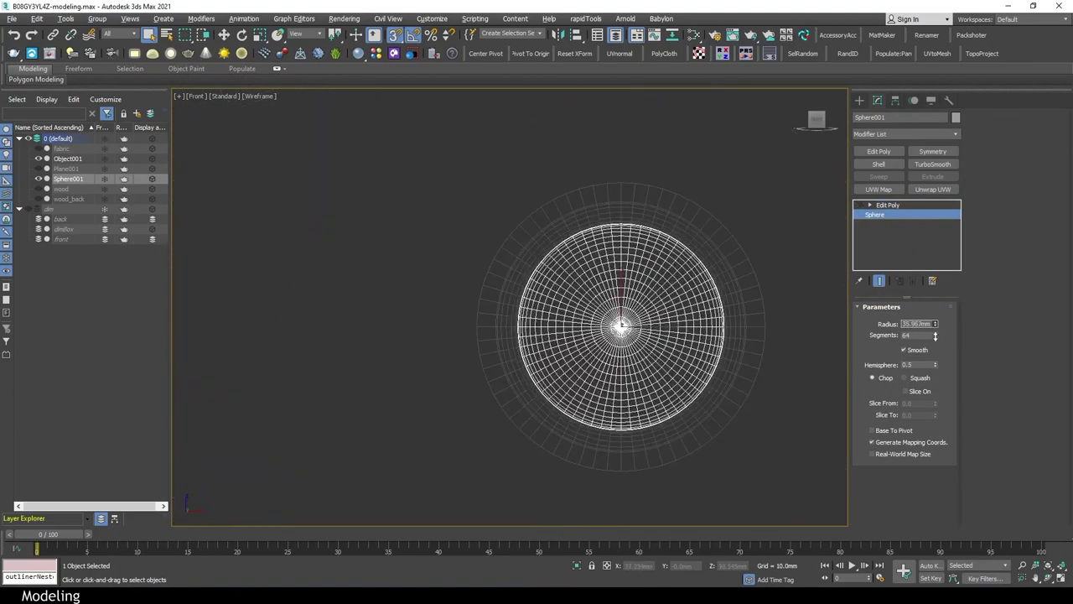
{"action": "key", "text": "f"}
{"action": "key", "text": "p"}
Reselect the whole dome element in Edit Poly, undoing an accidental rotation
{"action": "left_click", "coordinate": [888, 205]}
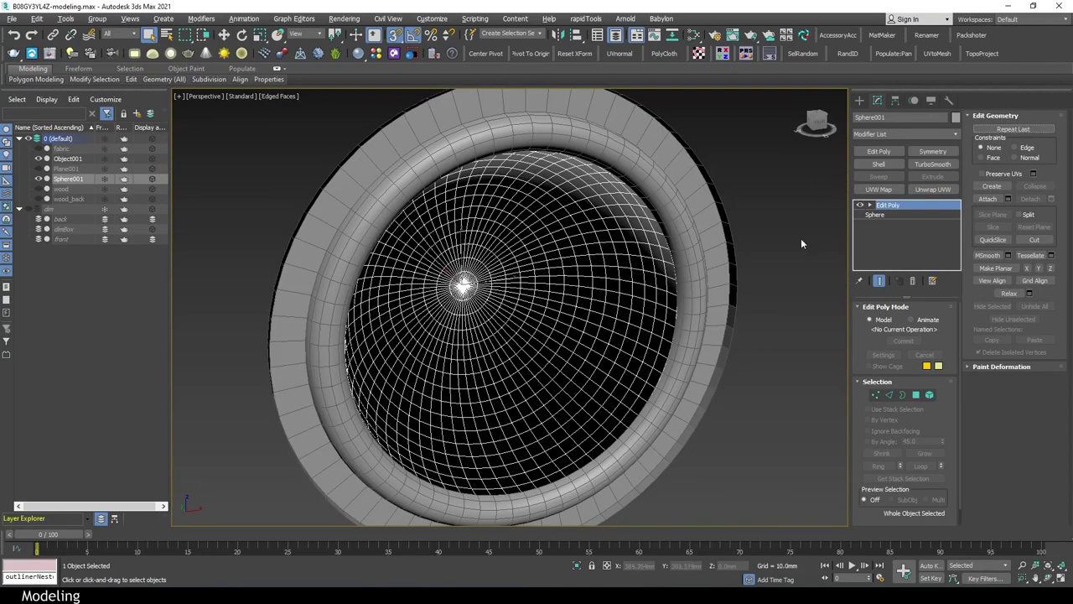
{"action": "key", "text": "alt+w"}
{"action": "key", "text": "4"}
{"action": "left_click_drag", "start_coordinate": [265, 164], "coordinate": [444, 196]}
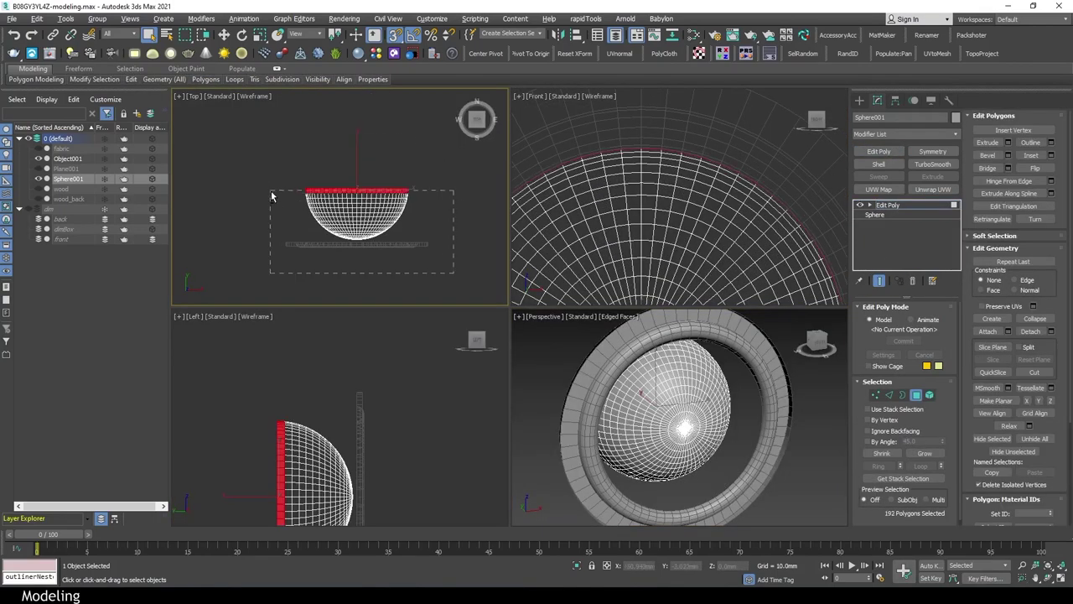
{"action": "key", "text": "5"}
{"action": "left_click", "coordinate": [360, 202]}
{"action": "key", "text": "e"}
{"action": "key", "text": "ctrl+z"}
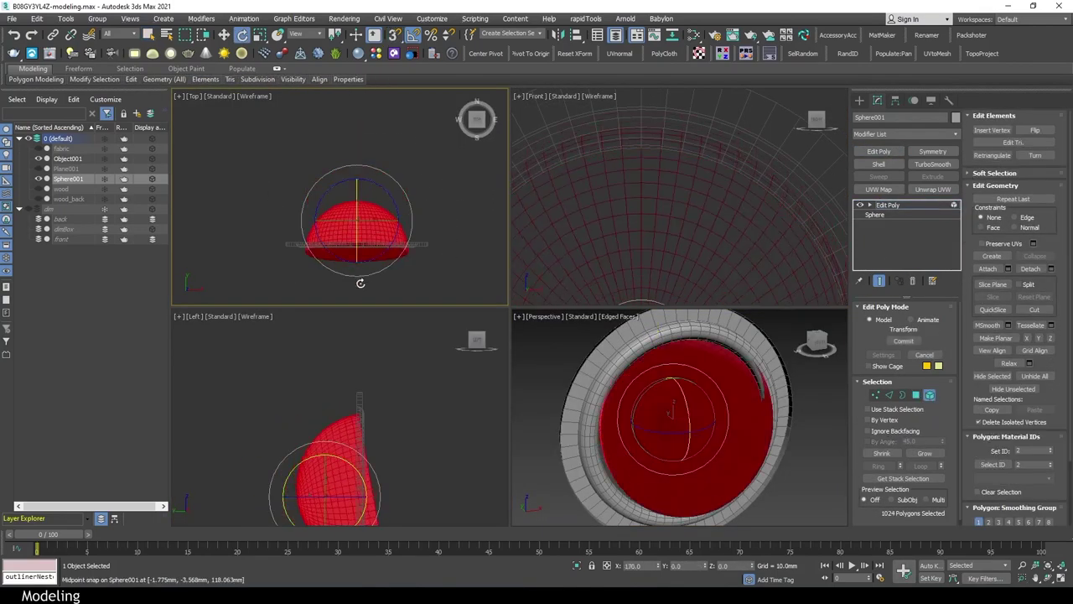
{"action": "scroll", "coordinate": [403, 218], "scroll_direction": "up", "scroll_amount": 3}
{"action": "scroll", "coordinate": [419, 222], "scroll_direction": "up", "scroll_amount": 2}
{"action": "key", "text": "w"}
{"action": "left_click", "coordinate": [887, 205]}
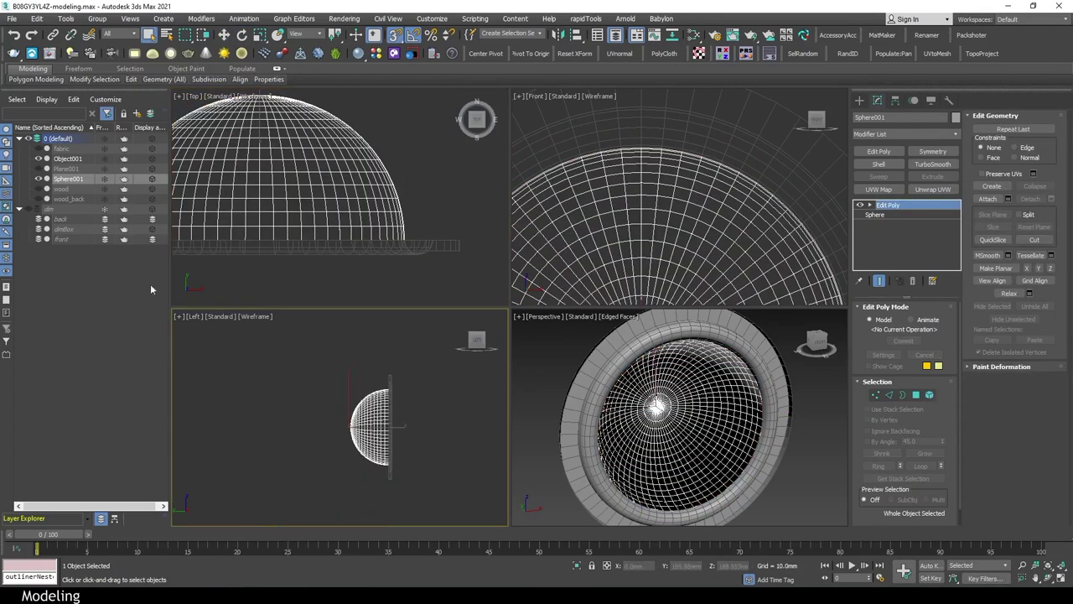
Add an FFD 3x3x3 modifier to the dome and centre it in the side view
{"action": "left_click", "coordinate": [201, 19]}
{"action": "left_click", "coordinate": [306, 196]}
{"action": "key", "text": "alt+w"}
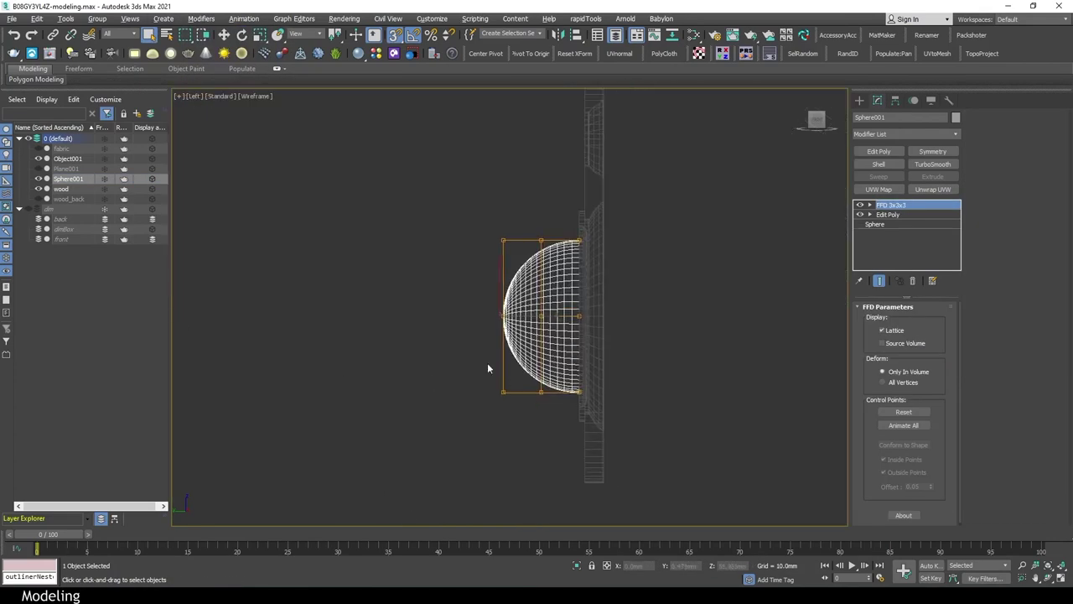
{"action": "middle_click_drag", "start_coordinate": [548, 213], "coordinate": [447, 208]}
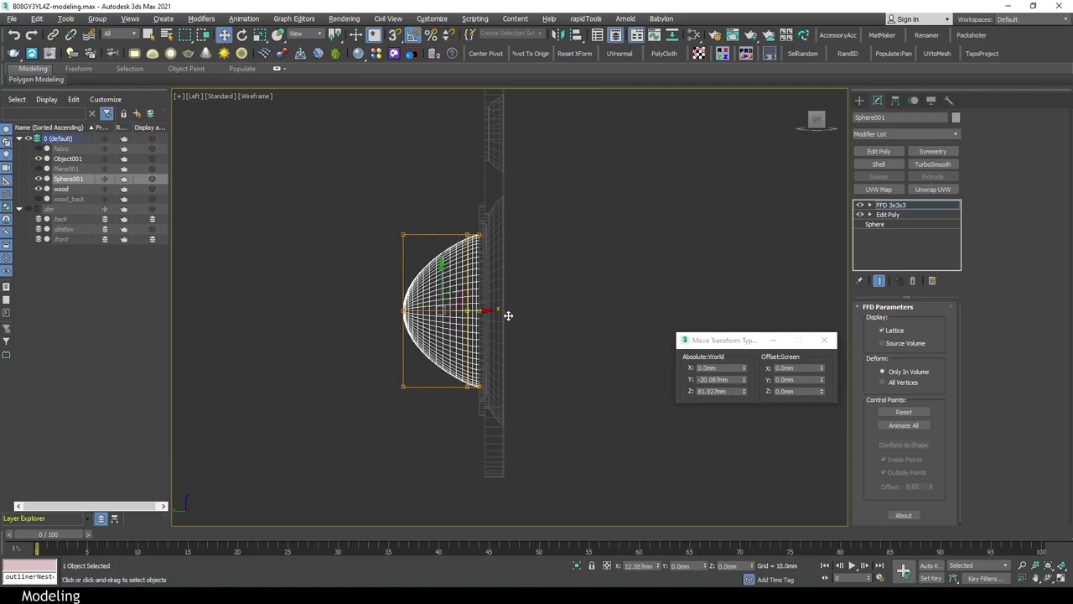
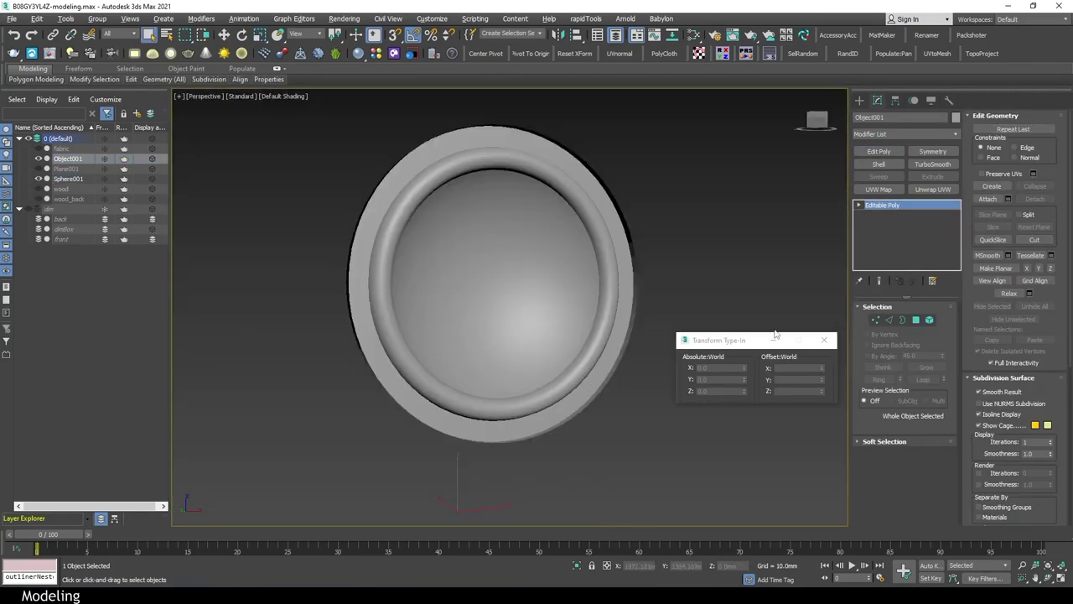
Select the woofer rim's border edge loop, add Edit Poly and chamfer it
{"action": "left_click", "coordinate": [903, 319]}
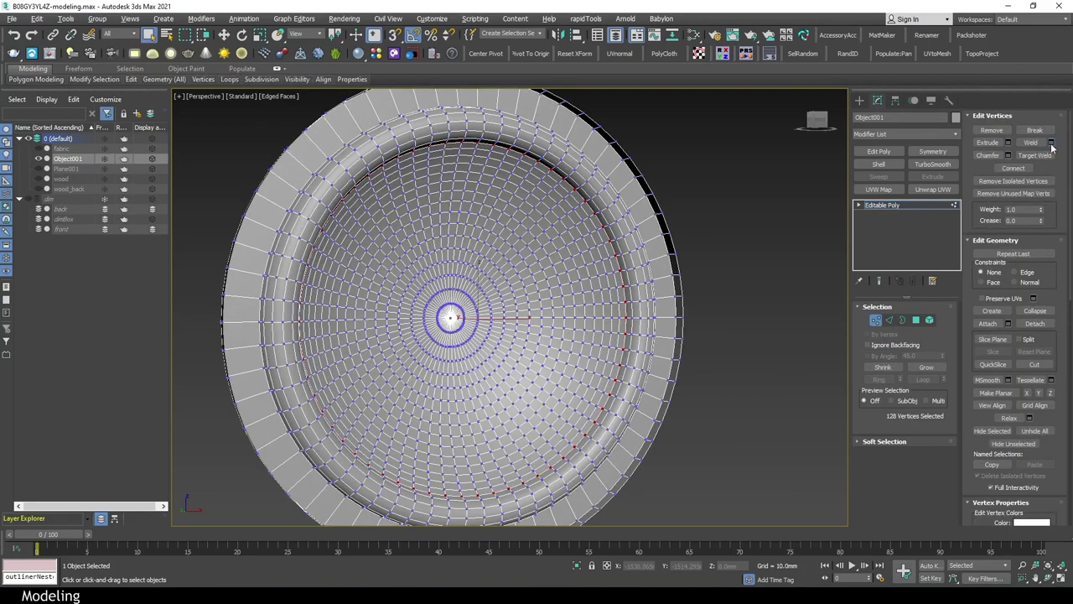
{"action": "scroll", "coordinate": [628, 242], "scroll_direction": "up", "scroll_amount": 3}
{"action": "left_click", "coordinate": [888, 320], "text": "ctrl"}
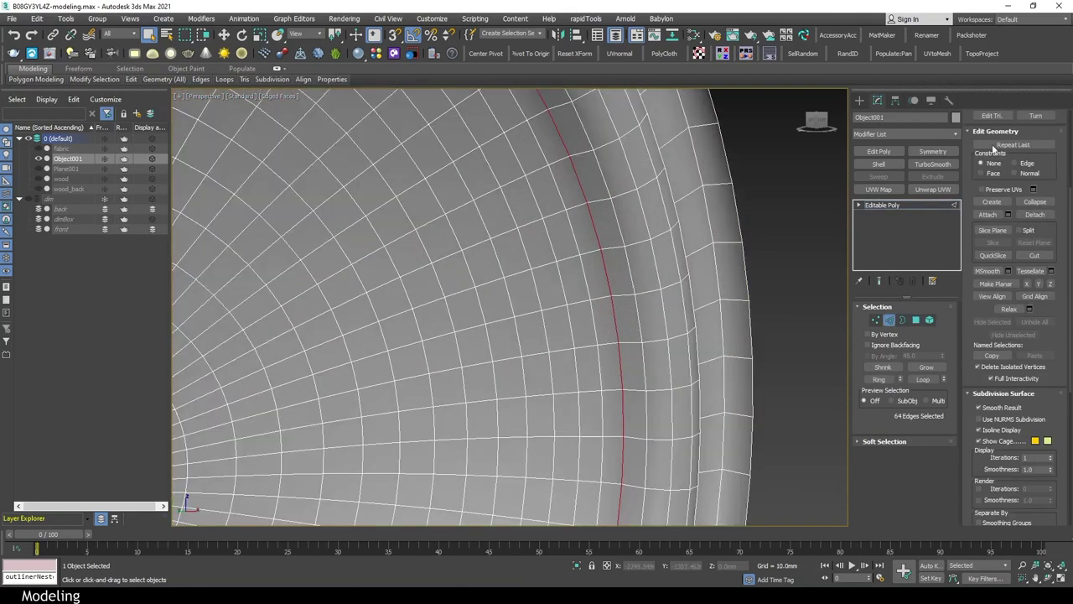
{"action": "left_click", "coordinate": [879, 151]}
{"action": "key", "text": "ctrl+shift+c"}
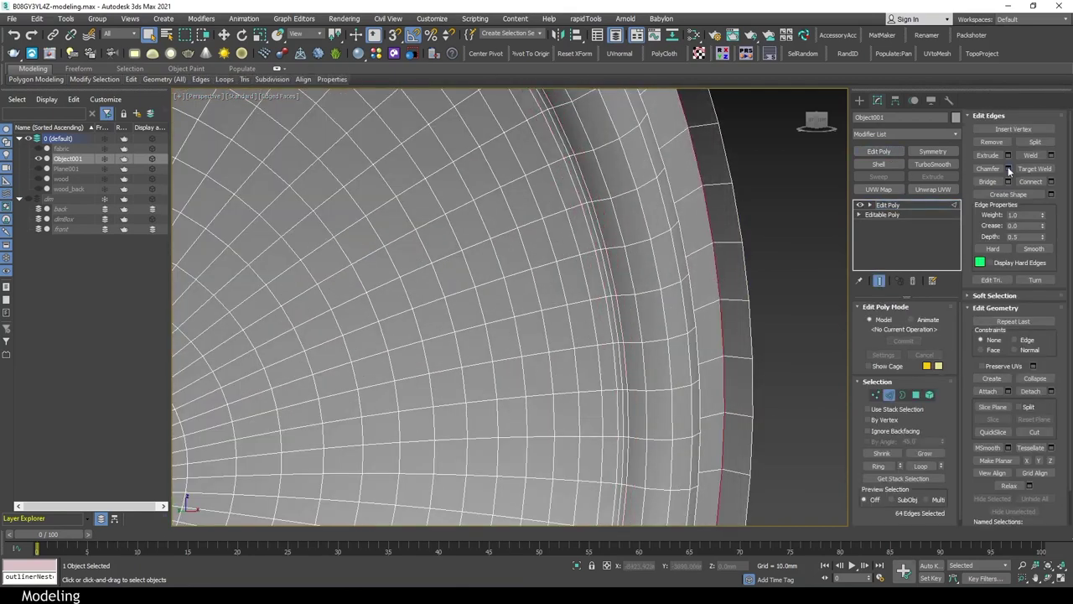
{"action": "left_click", "coordinate": [705, 306]}
{"action": "middle_click_drag", "start_coordinate": [704, 306], "coordinate": [655, 282], "text": "alt"}
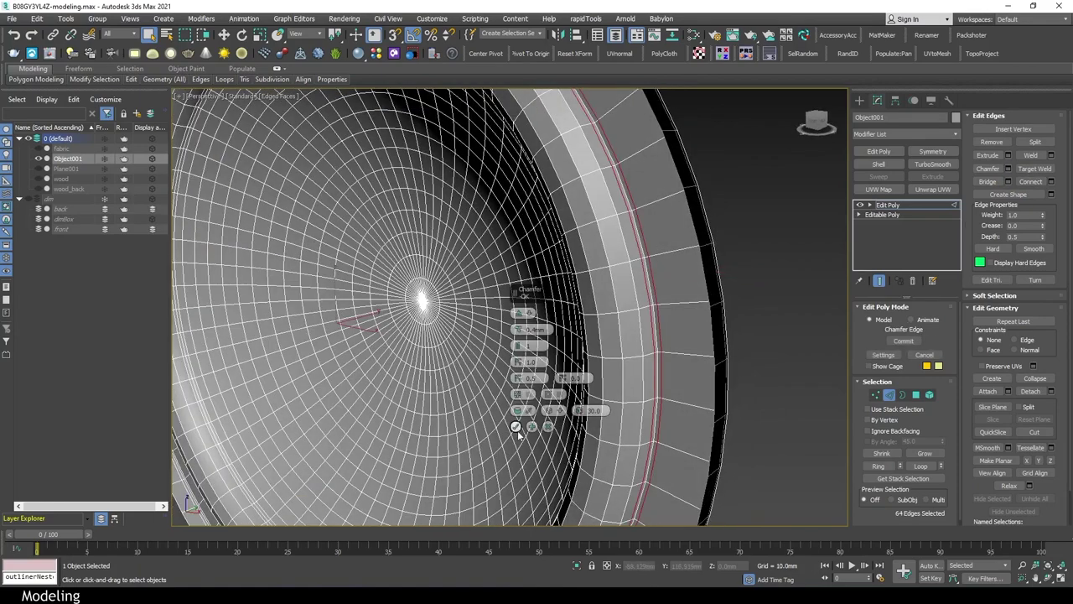
{"action": "left_click", "coordinate": [515, 426]}
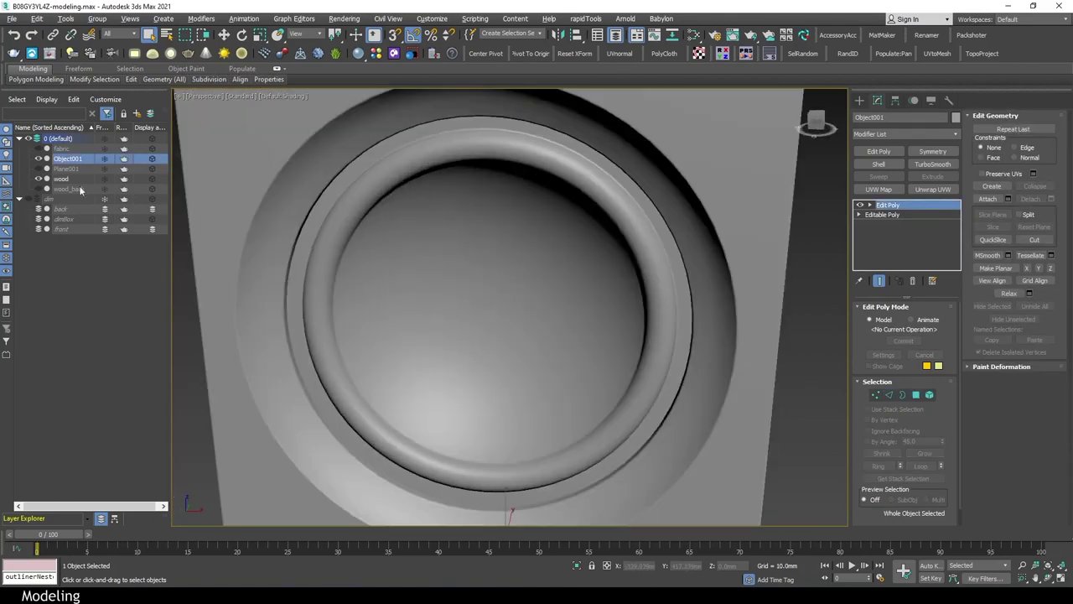
{"action": "middle_click_drag", "start_coordinate": [511, 311], "coordinate": [789, 250], "text": "alt"}
Detach the 24-polygon ring around the cabinet's tweeter hole as Object002
{"action": "scroll", "coordinate": [788, 250], "scroll_direction": "down", "scroll_amount": 3}
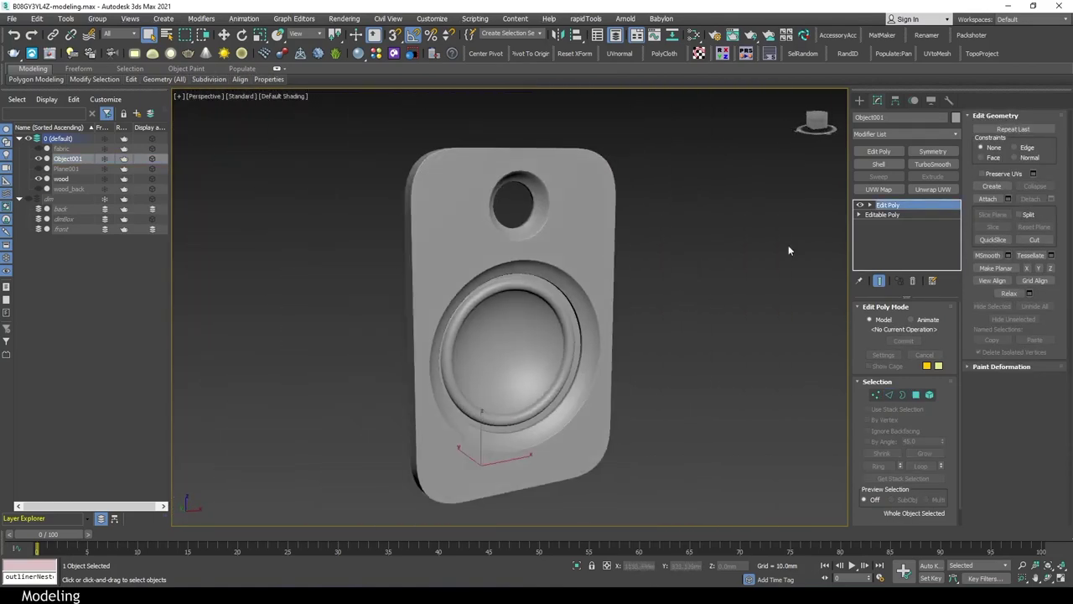
{"action": "left_click", "coordinate": [537, 226]}
{"action": "scroll", "coordinate": [527, 220], "scroll_direction": "up", "scroll_amount": 5}
{"action": "scroll", "coordinate": [542, 241], "scroll_direction": "up", "scroll_amount": 3}
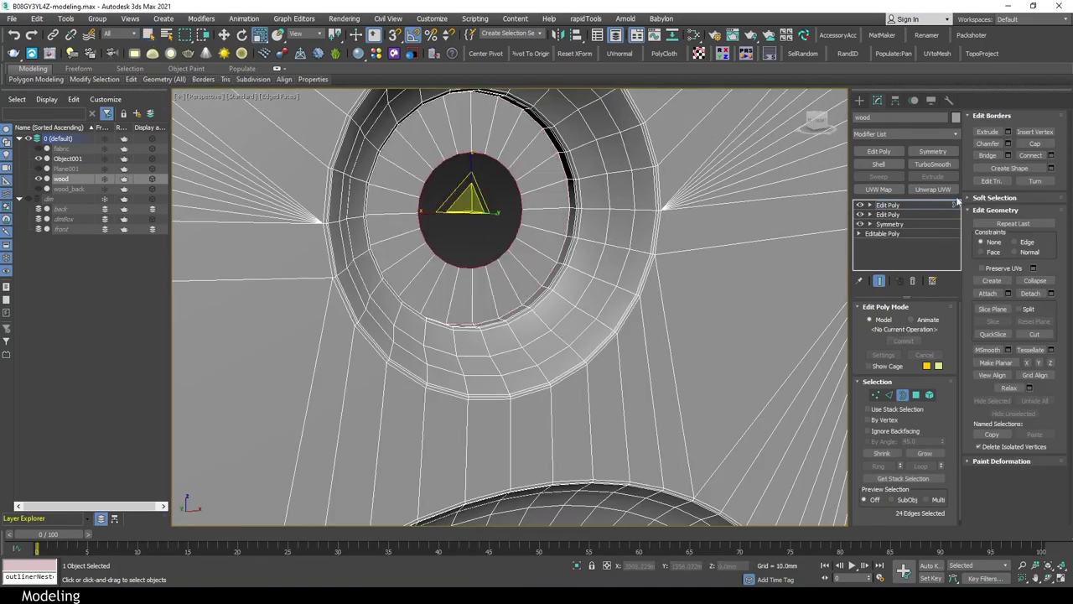
{"action": "scroll", "coordinate": [597, 266], "scroll_direction": "down", "scroll_amount": 5}
{"action": "key", "text": "4"}
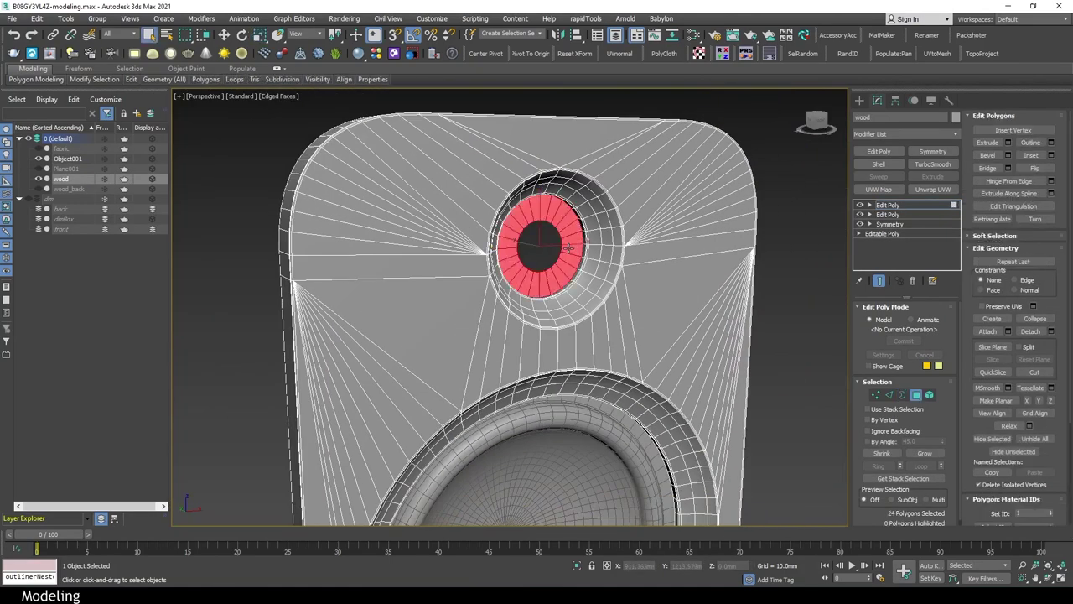
{"action": "key", "text": "Return"}
{"action": "left_click", "coordinate": [533, 244]}
{"action": "mouse_move", "coordinate": [533, 244]}
{"action": "middle_mouse_down", "text": "alt"}
{"action": "mouse_move", "coordinate": [527, 231]}
{"action": "mouse_move", "coordinate": [553, 295]}
{"action": "mouse_move", "coordinate": [547, 212]}
{"action": "mouse_move", "coordinate": [692, 250]}
{"action": "mouse_move", "coordinate": [604, 243]}
{"action": "middle_mouse_up", "text": "alt"}
{"action": "key", "text": "5"}
{"action": "key", "text": "w"}
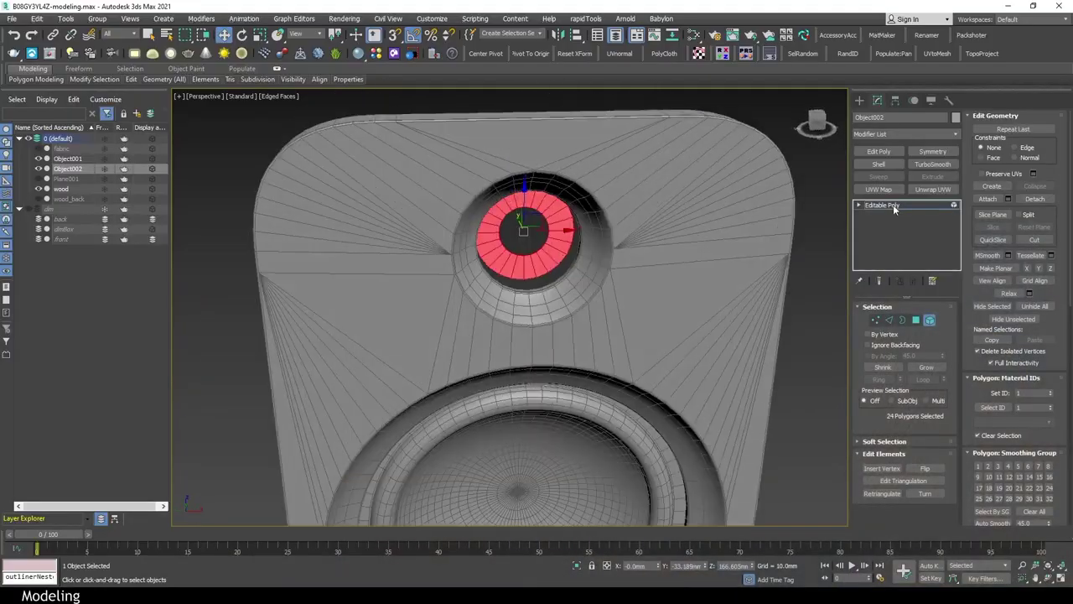
Hide the woofer, ring and cabinet, and show the front reference image in the front view
{"action": "left_click", "coordinate": [892, 205]}
{"action": "left_click_drag", "start_coordinate": [38, 159], "coordinate": [26, 214]}
{"action": "left_click", "coordinate": [26, 209]}
{"action": "key", "text": "alt+w"}
{"action": "key", "text": "alt+w"}
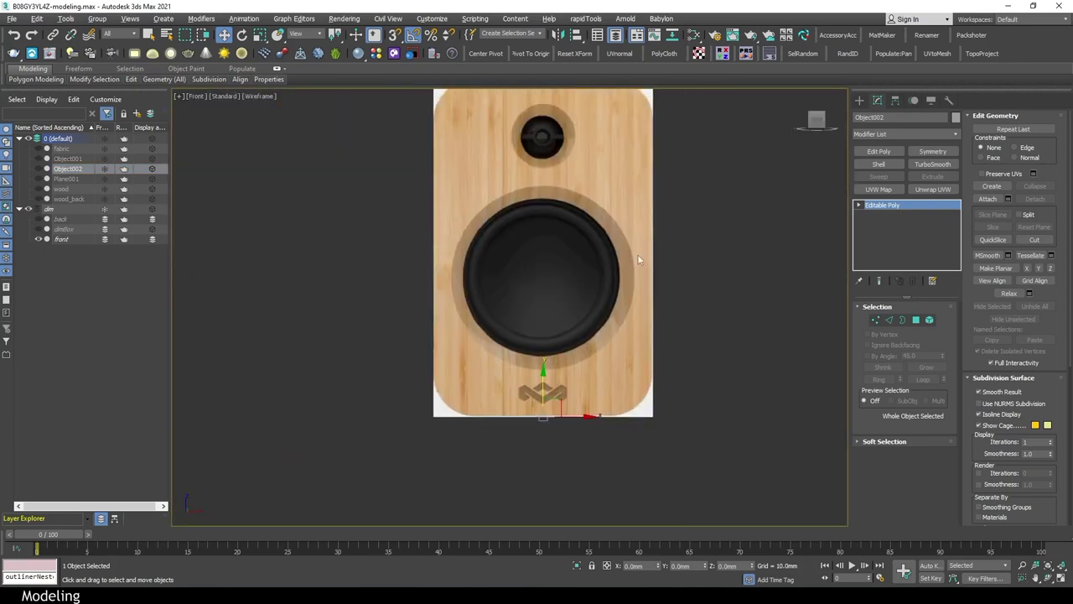
{"action": "scroll", "coordinate": [511, 260], "scroll_direction": "up", "scroll_amount": 5}
Create a cylinder over the tweeter with radius 6.5mm and height 3mm, and add Edit Poly
{"action": "left_click", "coordinate": [859, 100]}
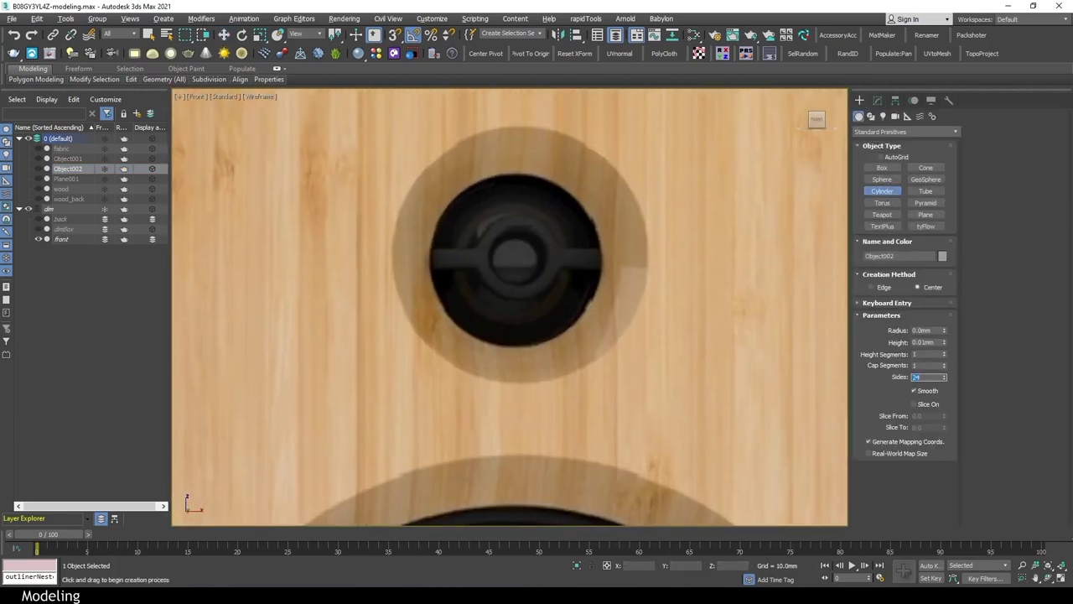
{"action": "left_click", "coordinate": [877, 100]}
{"action": "scroll", "coordinate": [588, 258], "scroll_direction": "up", "scroll_amount": 2}
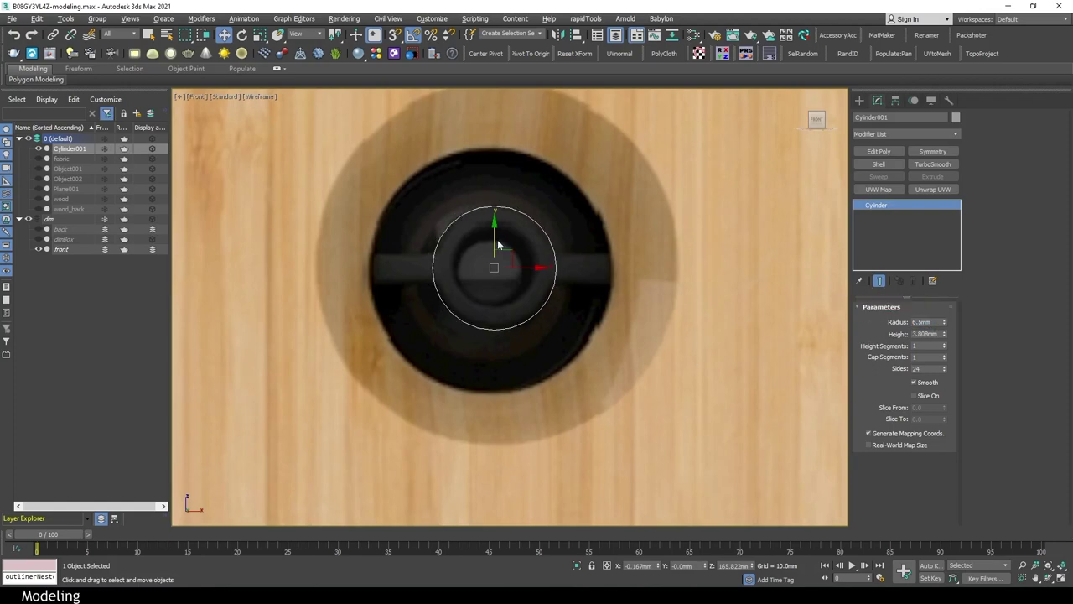
{"action": "left_click", "coordinate": [878, 151]}
{"action": "left_click", "coordinate": [876, 214]}
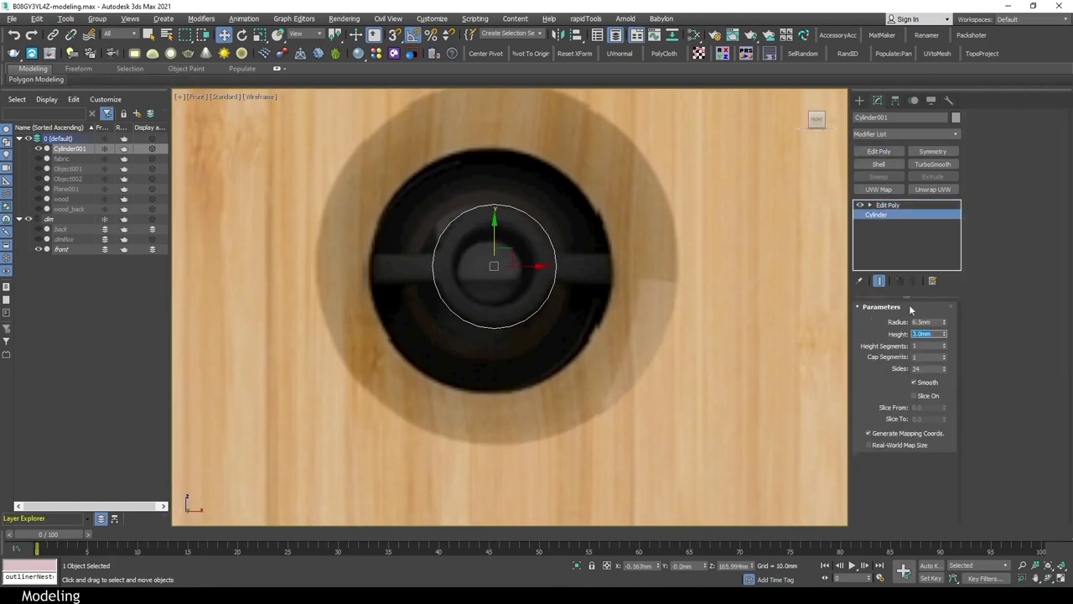
{"action": "left_click", "coordinate": [888, 205]}
{"action": "key", "text": "q"}
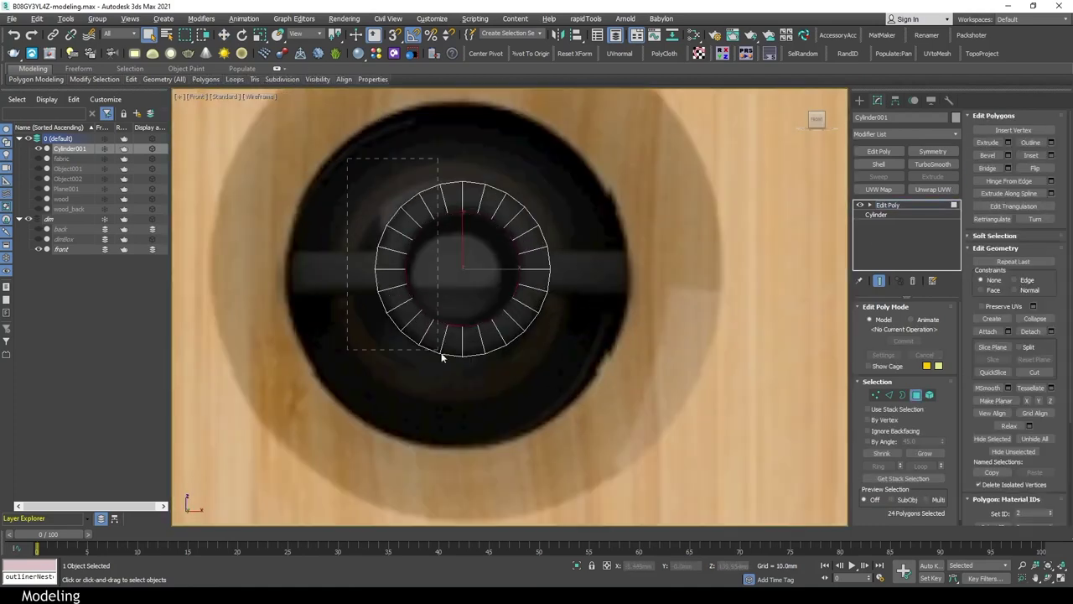
{"action": "scroll", "coordinate": [539, 276], "scroll_direction": "up", "scroll_amount": 2}
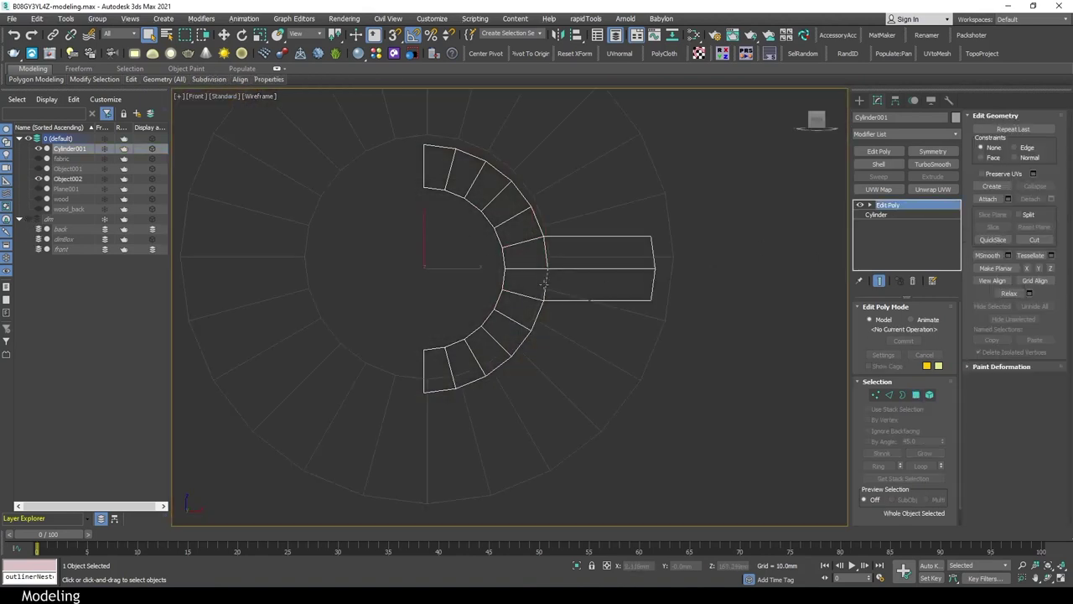
{"action": "left_click", "coordinate": [67, 178]}
Select the bracket arc's open border and edit its vertices in the perspective view
{"action": "key", "text": "3"}
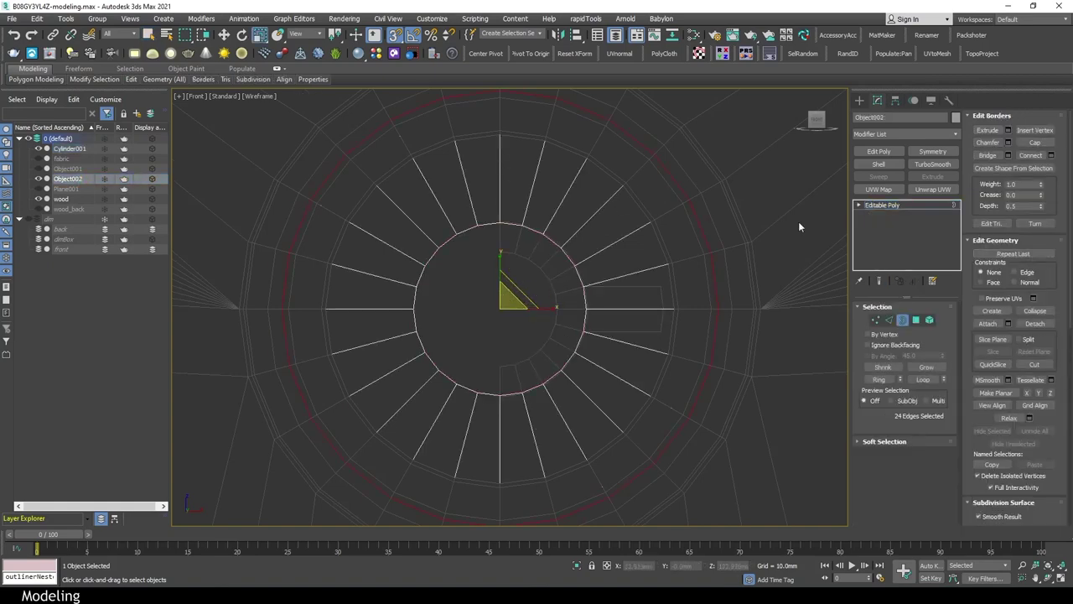
{"action": "key", "text": "3"}
{"action": "left_click", "coordinate": [662, 288]}
{"action": "key", "text": "alt+w"}
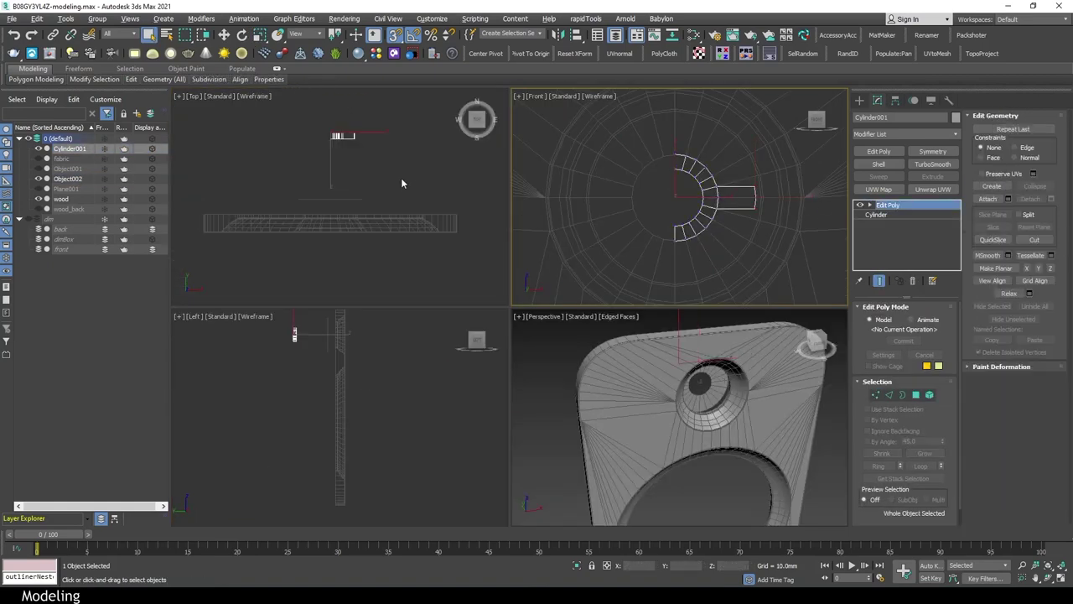
{"action": "key", "text": "alt+w"}
{"action": "mouse_move", "coordinate": [683, 363]}
{"action": "middle_mouse_down", "text": "alt"}
{"action": "mouse_move", "coordinate": [738, 218]}
{"action": "mouse_move", "coordinate": [585, 383]}
{"action": "mouse_move", "coordinate": [635, 470]}
{"action": "mouse_move", "coordinate": [589, 286]}
{"action": "mouse_move", "coordinate": [565, 347]}
{"action": "mouse_move", "coordinate": [603, 326]}
{"action": "mouse_move", "coordinate": [522, 280]}
{"action": "mouse_move", "coordinate": [481, 346]}
{"action": "mouse_move", "coordinate": [501, 387]}
{"action": "mouse_move", "coordinate": [908, 242]}
{"action": "middle_mouse_up", "text": "alt"}
{"action": "key", "text": "1"}
{"action": "key", "text": "1"}
{"action": "key", "text": "1"}
{"action": "scroll", "coordinate": [565, 335], "scroll_direction": "up", "scroll_amount": 3}
Move the tab's vertices into a bent arm, sliding them along edges
{"action": "key", "text": "2"}
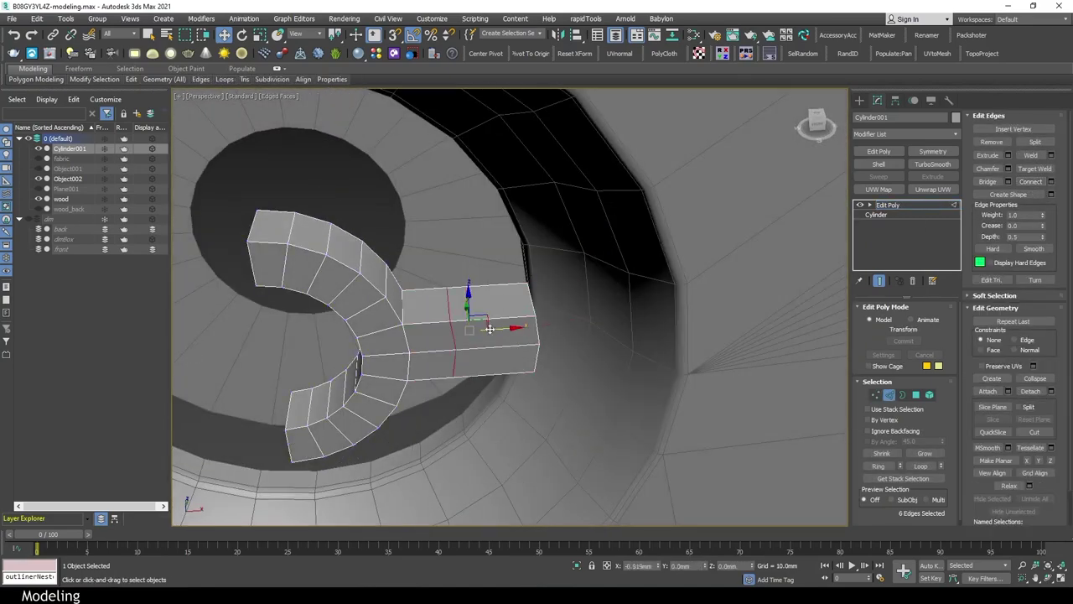
{"action": "key", "text": "1"}
{"action": "middle_click_drag", "start_coordinate": [489, 329], "coordinate": [566, 306], "text": "alt"}
{"action": "mouse_move", "coordinate": [519, 275]}
{"action": "middle_mouse_down", "text": "alt"}
{"action": "mouse_move", "coordinate": [493, 381]}
{"action": "mouse_move", "coordinate": [448, 342]}
{"action": "mouse_move", "coordinate": [486, 276]}
{"action": "mouse_move", "coordinate": [479, 197]}
{"action": "mouse_move", "coordinate": [537, 445]}
{"action": "mouse_move", "coordinate": [498, 410]}
{"action": "middle_mouse_up", "text": "alt"}
{"action": "key", "text": "2"}
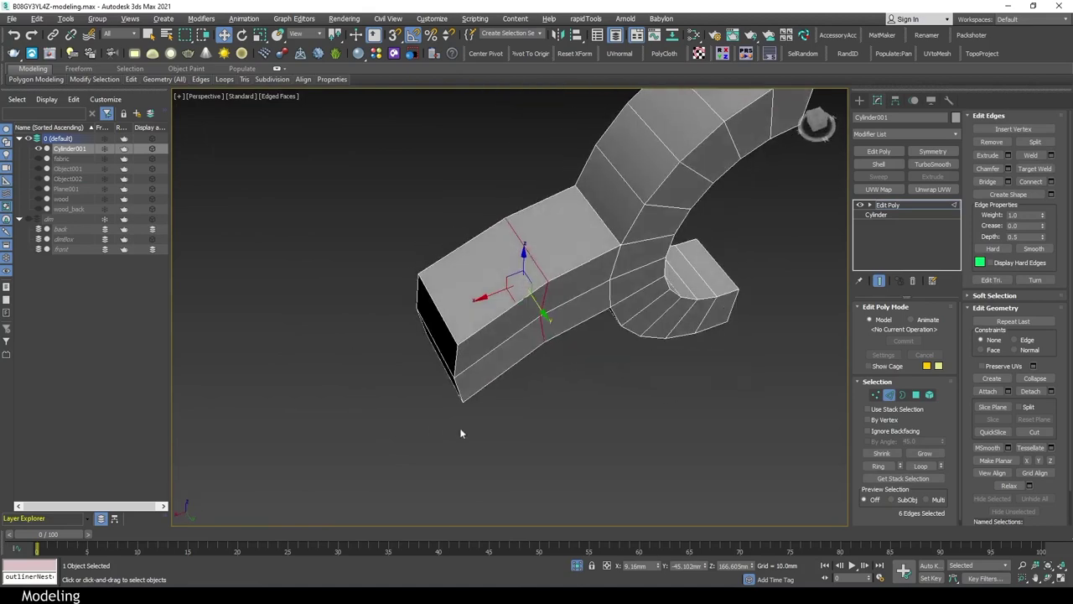
{"action": "key", "text": "1"}
{"action": "mouse_move", "coordinate": [418, 382]}
{"action": "middle_mouse_down", "text": "alt"}
{"action": "mouse_move", "coordinate": [501, 362]}
{"action": "mouse_move", "coordinate": [627, 424]}
{"action": "mouse_move", "coordinate": [499, 366]}
{"action": "middle_mouse_up", "text": "alt"}
{"action": "key", "text": "shift+x"}
Flatten the arm's open end border with Make Planar
{"action": "key", "text": "4"}
{"action": "key", "text": "3"}
{"action": "left_click", "coordinate": [511, 378]}
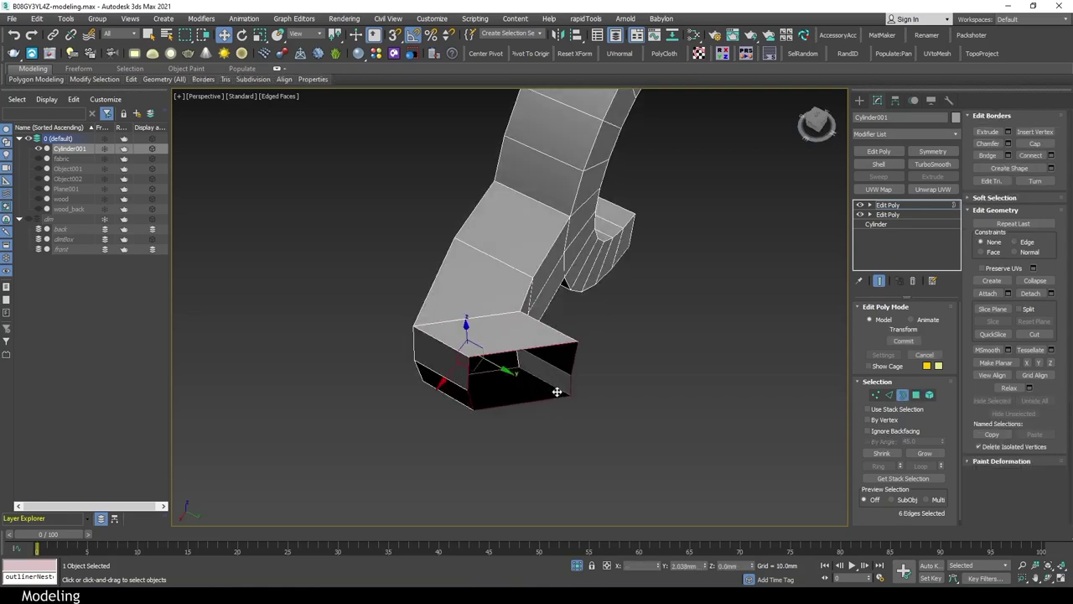
{"action": "mouse_move", "coordinate": [557, 392]}
{"action": "middle_mouse_down", "text": "alt"}
{"action": "mouse_move", "coordinate": [628, 407]}
{"action": "mouse_move", "coordinate": [285, 168]}
{"action": "middle_mouse_up", "text": "alt"}
{"action": "left_click", "coordinate": [362, 109]}
{"action": "key", "text": "t"}
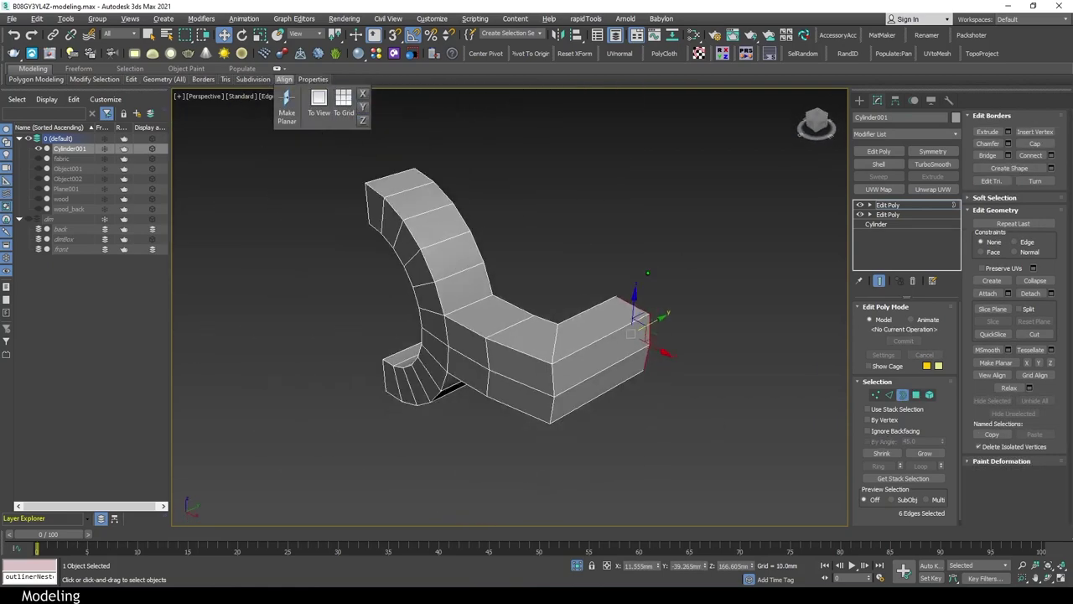
{"action": "key", "text": "F3"}
{"action": "key", "text": "F3"}
{"action": "key", "text": "p"}
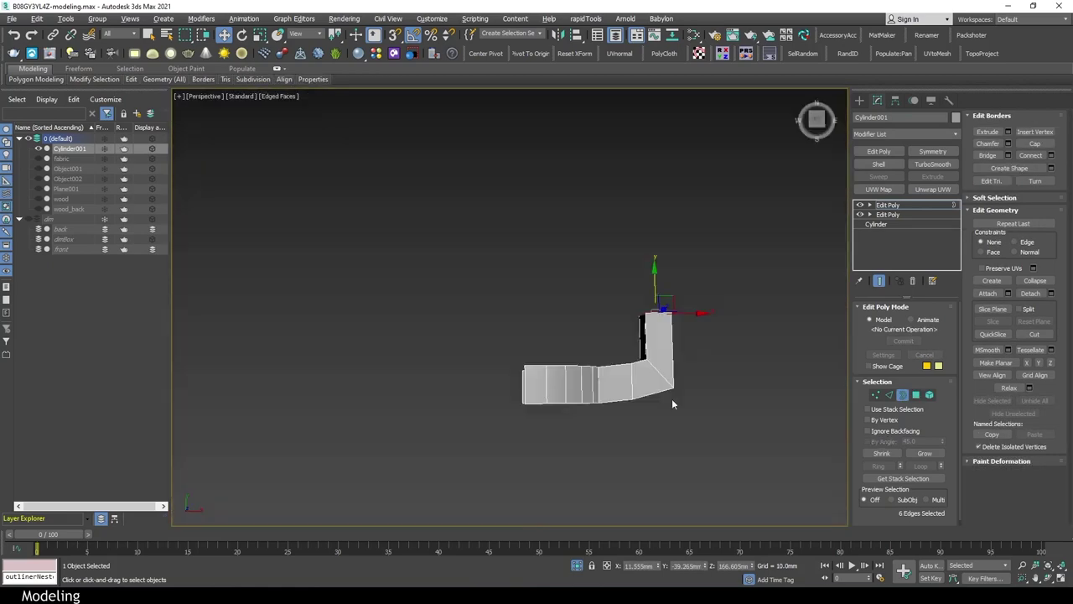
Mirror the bent arm across X with a Symmetry modifier
{"action": "key", "text": "2"}
{"action": "scroll", "coordinate": [681, 310], "scroll_direction": "up", "scroll_amount": 5}
{"action": "mouse_move", "coordinate": [642, 292]}
{"action": "middle_mouse_down", "text": "alt"}
{"action": "mouse_move", "coordinate": [718, 344]}
{"action": "mouse_move", "coordinate": [627, 412]}
{"action": "middle_mouse_up", "text": "alt"}
{"action": "key", "text": "alt+w"}
{"action": "key", "text": "alt+w"}
Create a second cylinder, Cylinder002, in the front view and add Edit Poly
{"action": "key", "text": "1"}
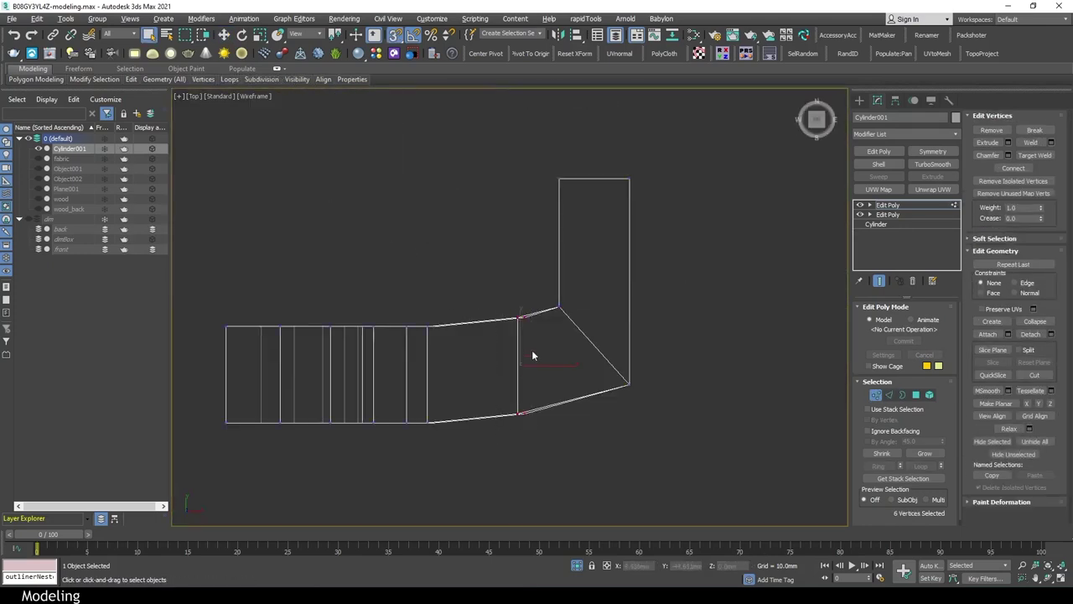
{"action": "key", "text": "1"}
{"action": "key", "text": "f"}
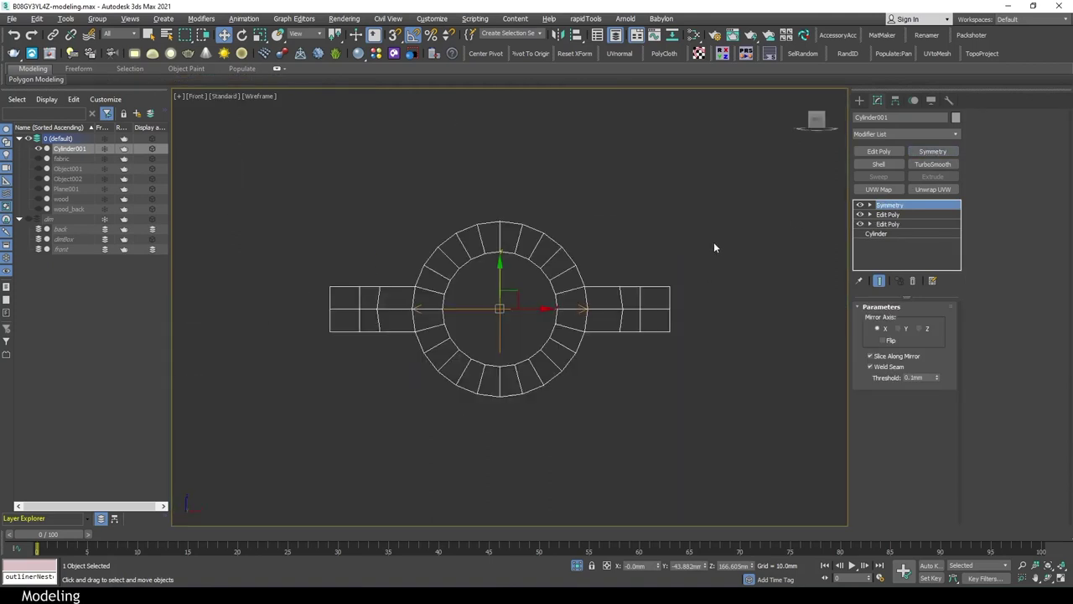
{"action": "left_click", "coordinate": [858, 100]}
{"action": "left_click", "coordinate": [882, 191]}
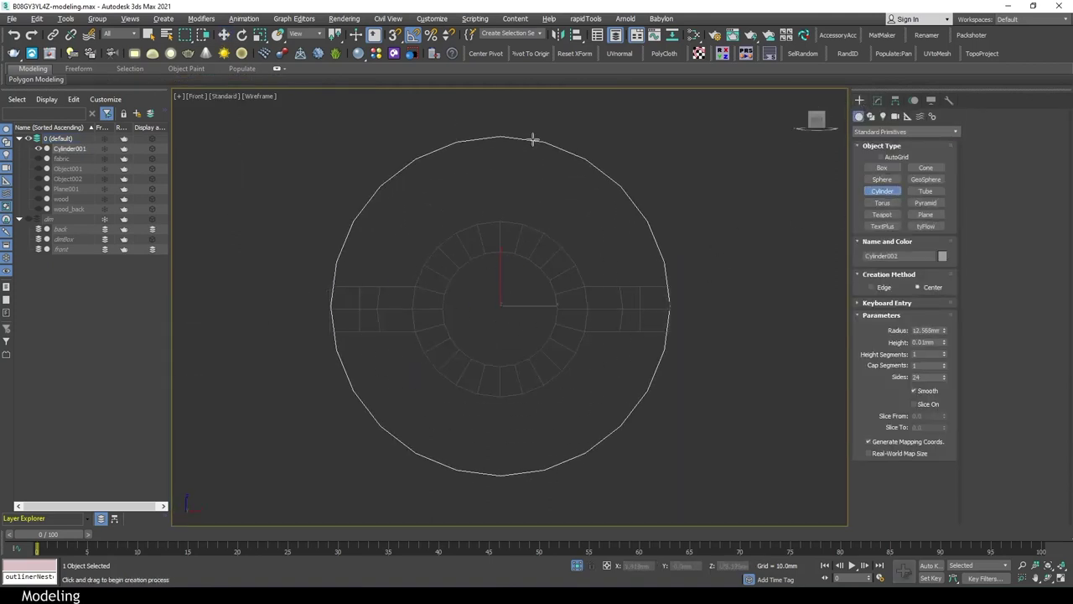
{"action": "right_click", "coordinate": [610, 114]}
{"action": "left_click", "coordinate": [877, 100]}
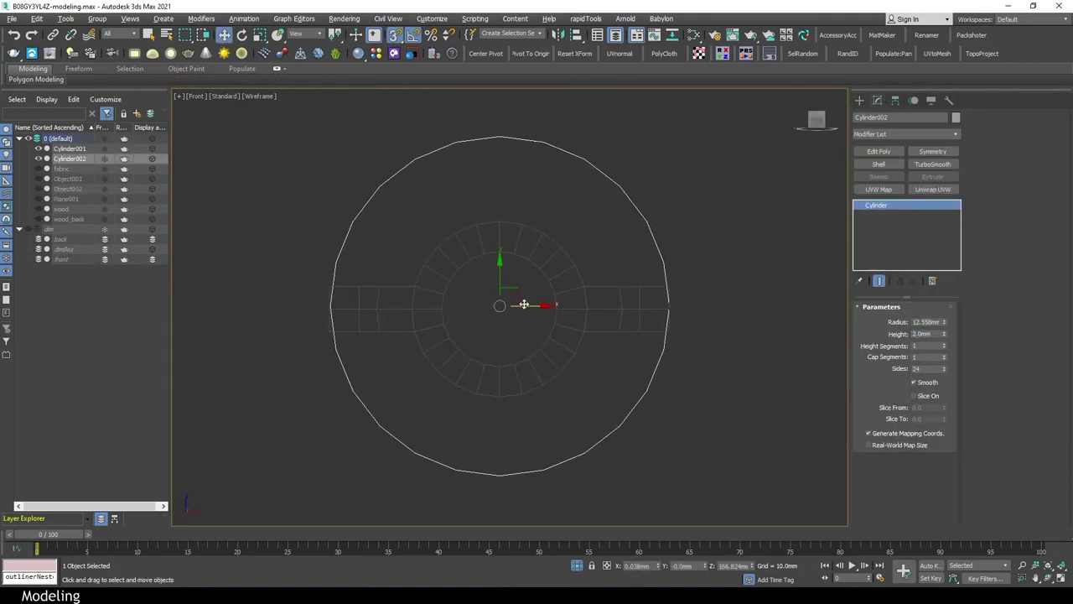
{"action": "key", "text": "q"}
{"action": "left_click", "coordinate": [878, 151]}
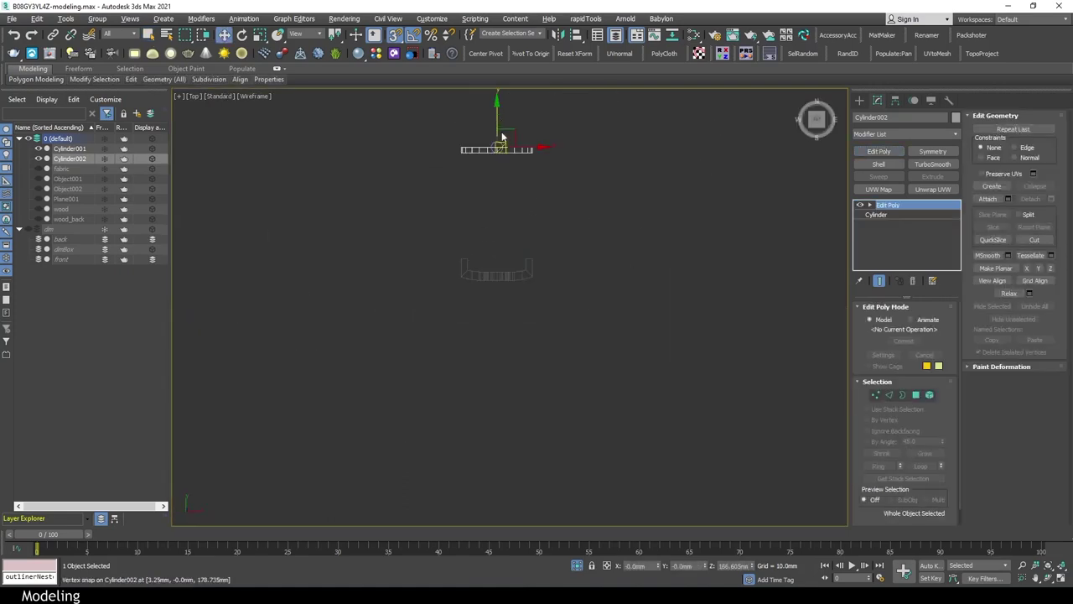
Inset the selected tab polygons of Cylinder002 by about 2mm
{"action": "key", "text": "p"}
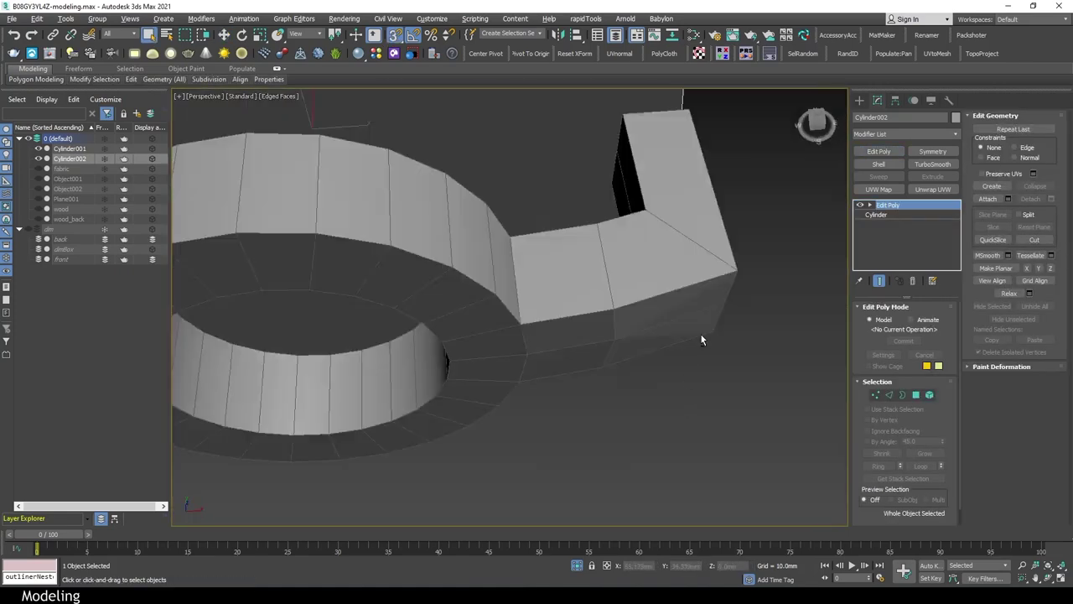
{"action": "key", "text": "f"}
{"action": "key", "text": "F3"}
{"action": "left_click", "coordinate": [876, 215]}
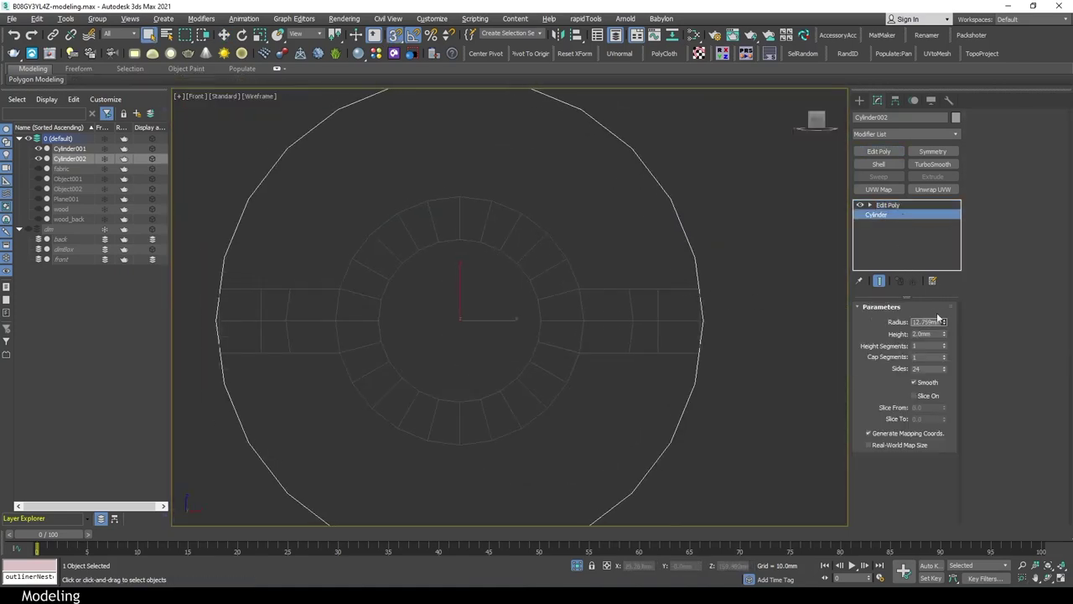
{"action": "key", "text": "alt+w"}
{"action": "key", "text": "alt+w"}
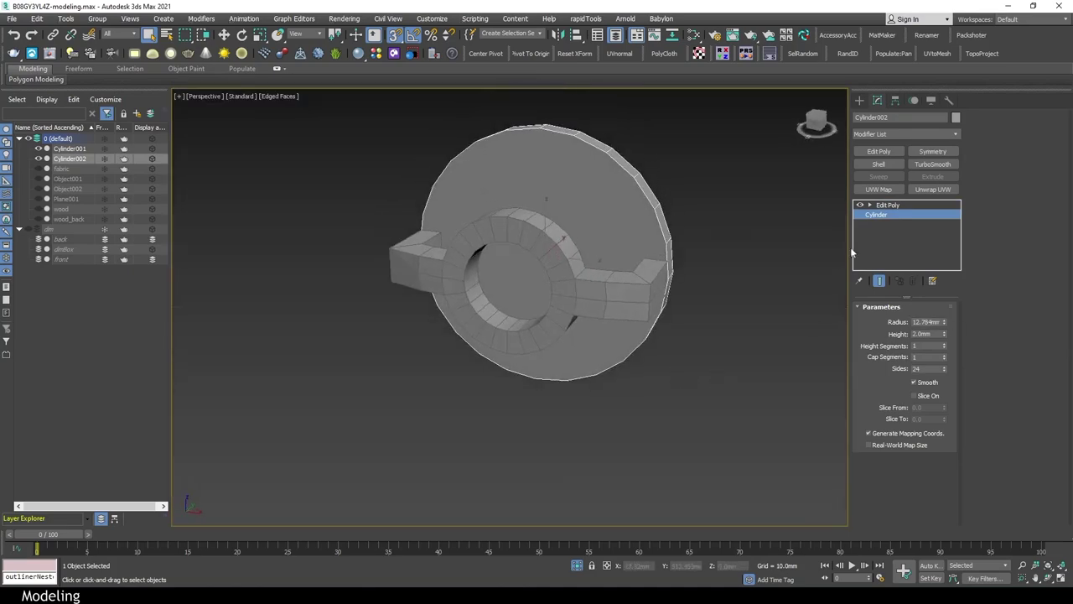
{"action": "key", "text": "4"}
{"action": "middle_click_drag", "start_coordinate": [700, 219], "coordinate": [537, 319], "text": "alt"}
{"action": "left_click_drag", "start_coordinate": [518, 329], "coordinate": [517, 319]}
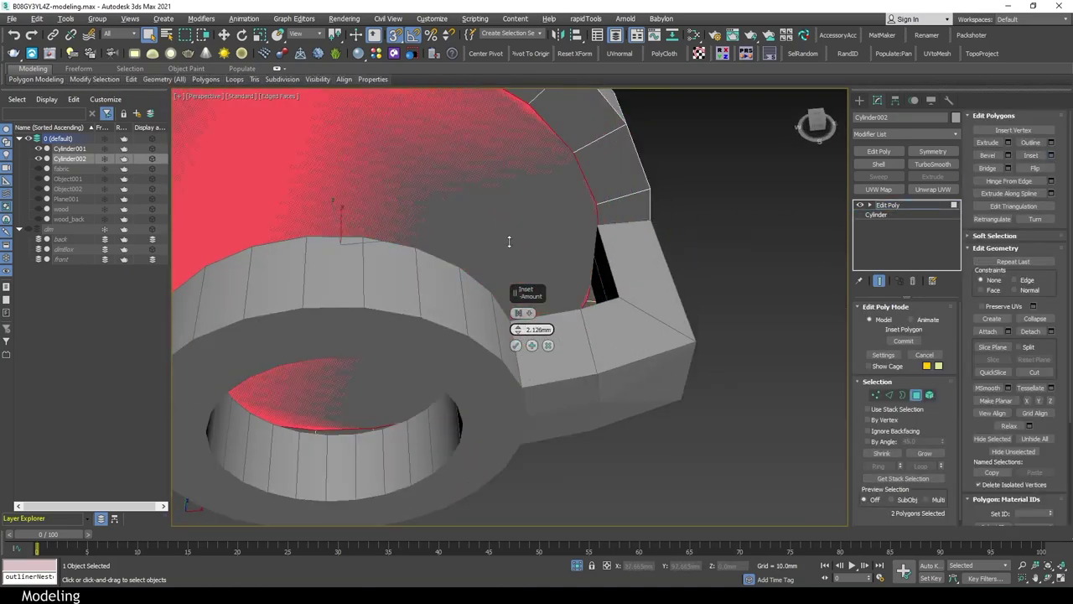
{"action": "scroll", "coordinate": [517, 329], "scroll_direction": "up", "scroll_amount": 3}
{"action": "scroll", "coordinate": [517, 330], "scroll_direction": "down", "scroll_amount": 2}
{"action": "left_click", "coordinate": [516, 345]}
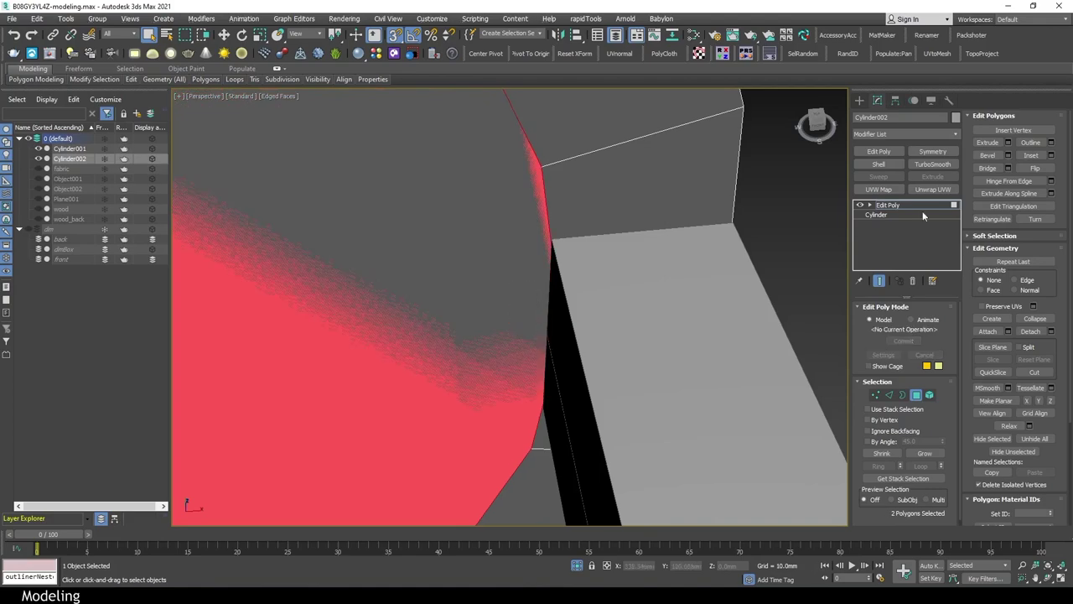
{"action": "scroll", "coordinate": [537, 318], "scroll_direction": "down", "scroll_amount": 8}
Adjust the edges and polygons of Cylinder002's tab
{"action": "mouse_move", "coordinate": [630, 290]}
{"action": "middle_mouse_down", "text": "alt"}
{"action": "mouse_move", "coordinate": [696, 241]}
{"action": "mouse_move", "coordinate": [717, 335]}
{"action": "middle_mouse_up", "text": "alt"}
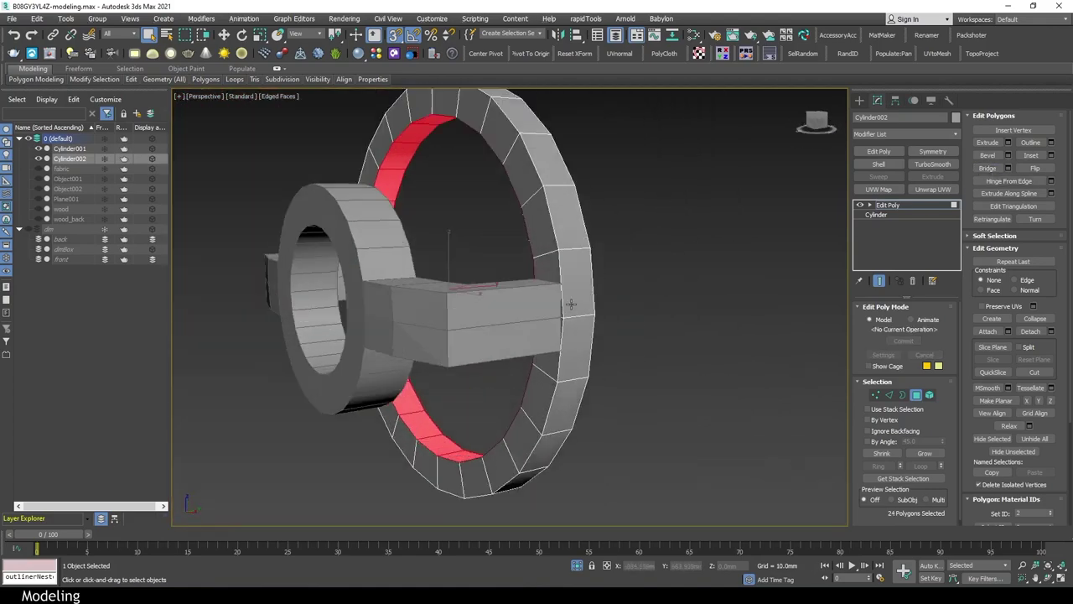
{"action": "scroll", "coordinate": [717, 344], "scroll_direction": "up", "scroll_amount": 4}
{"action": "key", "text": "2"}
{"action": "key", "text": "w"}
{"action": "mouse_move", "coordinate": [565, 378]}
{"action": "middle_mouse_down", "text": "alt"}
{"action": "mouse_move", "coordinate": [674, 321]}
{"action": "mouse_move", "coordinate": [463, 303]}
{"action": "mouse_move", "coordinate": [680, 260]}
{"action": "mouse_move", "coordinate": [669, 324]}
{"action": "middle_mouse_up", "text": "alt"}
{"action": "key", "text": "q"}
{"action": "key", "text": "4"}
{"action": "scroll", "coordinate": [463, 303], "scroll_direction": "down", "scroll_amount": 5}
{"action": "scroll", "coordinate": [680, 260], "scroll_direction": "up", "scroll_amount": 6}
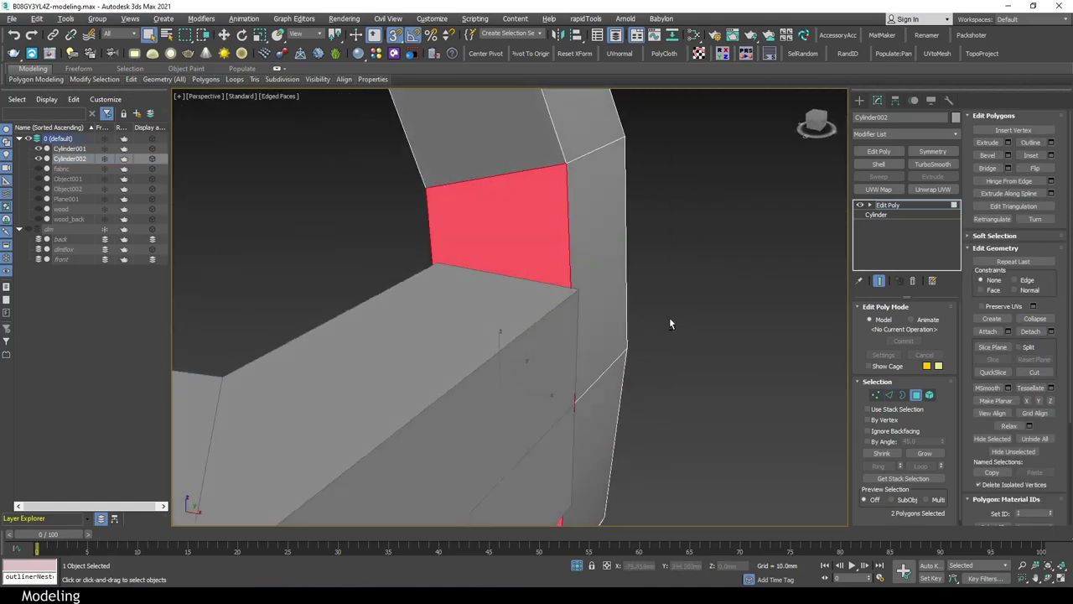
{"action": "scroll", "coordinate": [669, 323], "scroll_direction": "down", "scroll_amount": 3}
Select edges on Cylinder001 and on the tab in the front wireframe view
{"action": "left_click", "coordinate": [599, 308]}
{"action": "key", "text": "2"}
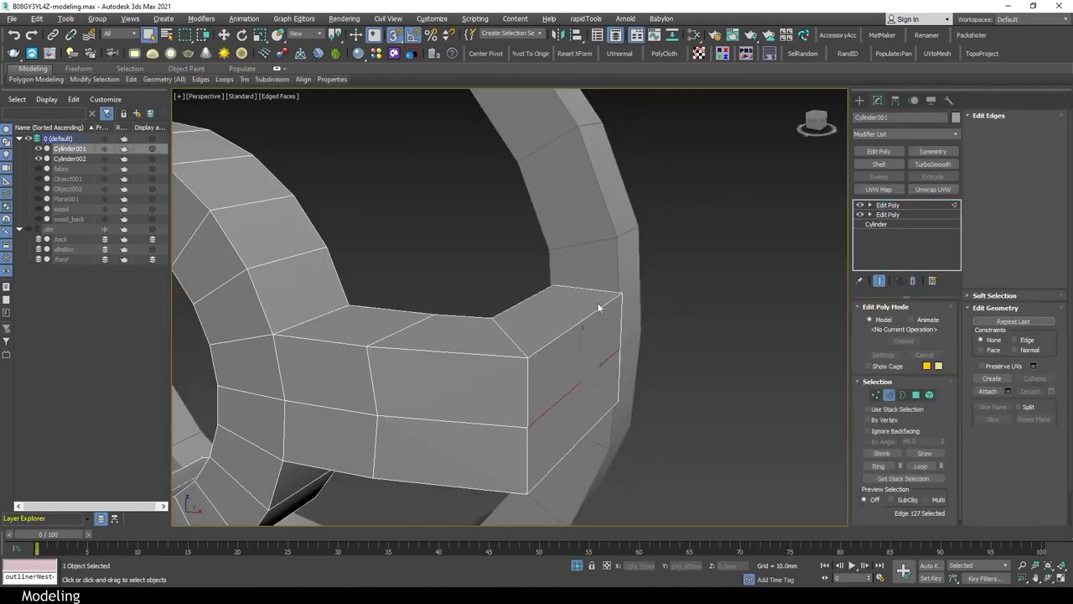
{"action": "middle_click_drag", "start_coordinate": [603, 414], "coordinate": [610, 296], "text": "alt"}
{"action": "key", "text": "alt+w"}
{"action": "key", "text": "f"}
{"action": "key", "text": "alt+w"}
{"action": "key", "text": "w"}
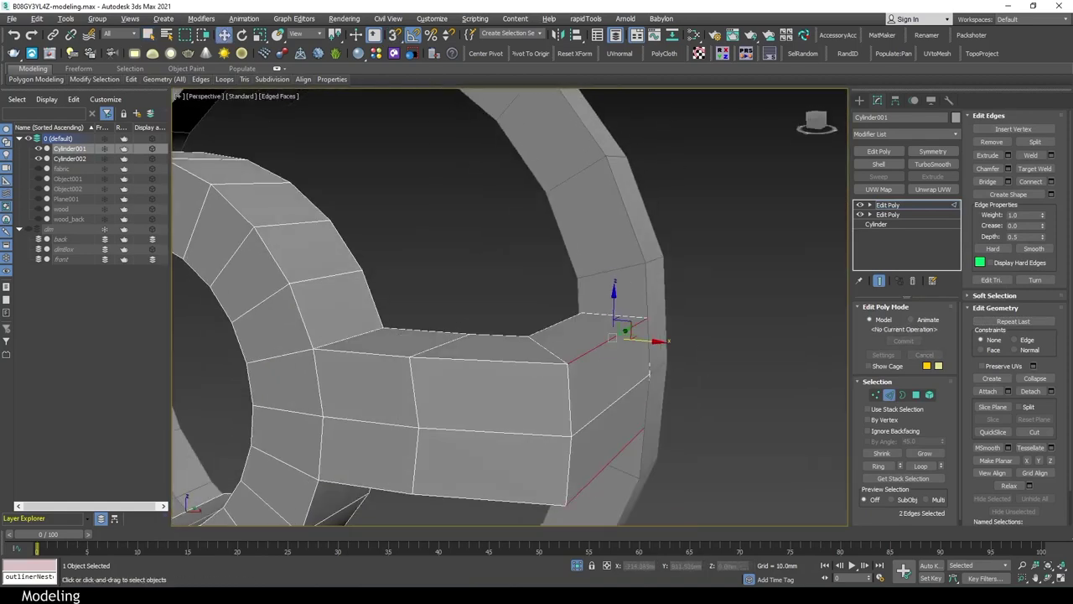
{"action": "left_click", "coordinate": [595, 307]}
{"action": "scroll", "coordinate": [618, 297], "scroll_direction": "up", "scroll_amount": 3}
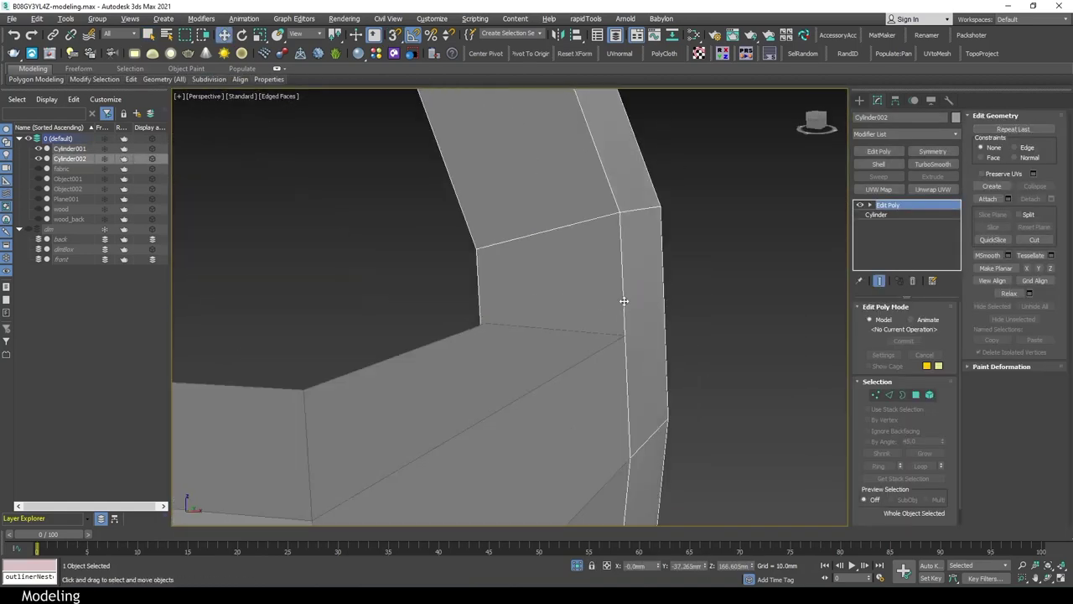
{"action": "key", "text": "2"}
{"action": "left_click", "coordinate": [620, 316]}
{"action": "middle_click_drag", "start_coordinate": [640, 316], "coordinate": [675, 410], "text": "alt"}
Select and snap-move edges on the arch's top and inner faces
{"action": "left_click", "coordinate": [758, 317]}
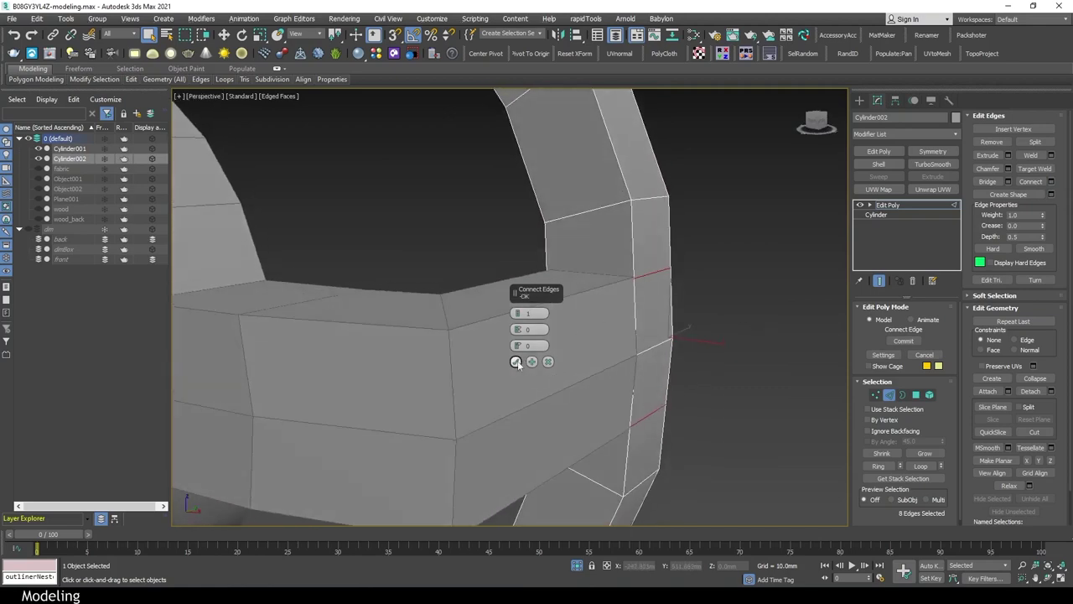
{"action": "left_click", "coordinate": [668, 275]}
{"action": "key", "text": "w"}
{"action": "scroll", "coordinate": [668, 336], "scroll_direction": "up", "scroll_amount": 3}
{"action": "key", "text": "s"}
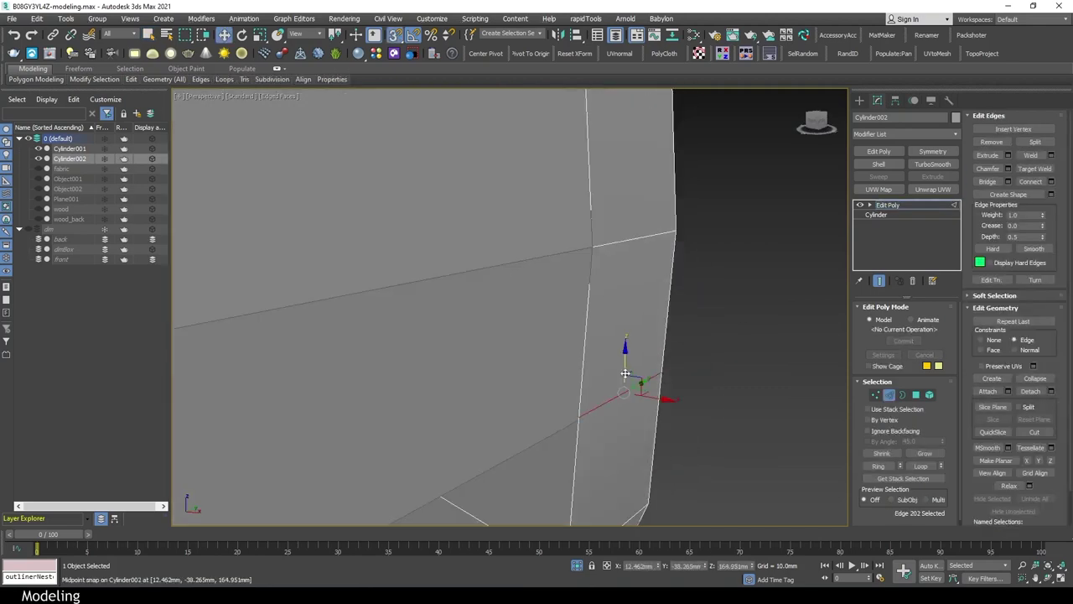
{"action": "scroll", "coordinate": [688, 360], "scroll_direction": "down", "scroll_amount": 6}
{"action": "scroll", "coordinate": [760, 358], "scroll_direction": "up", "scroll_amount": 6}
{"action": "left_click", "coordinate": [610, 404]}
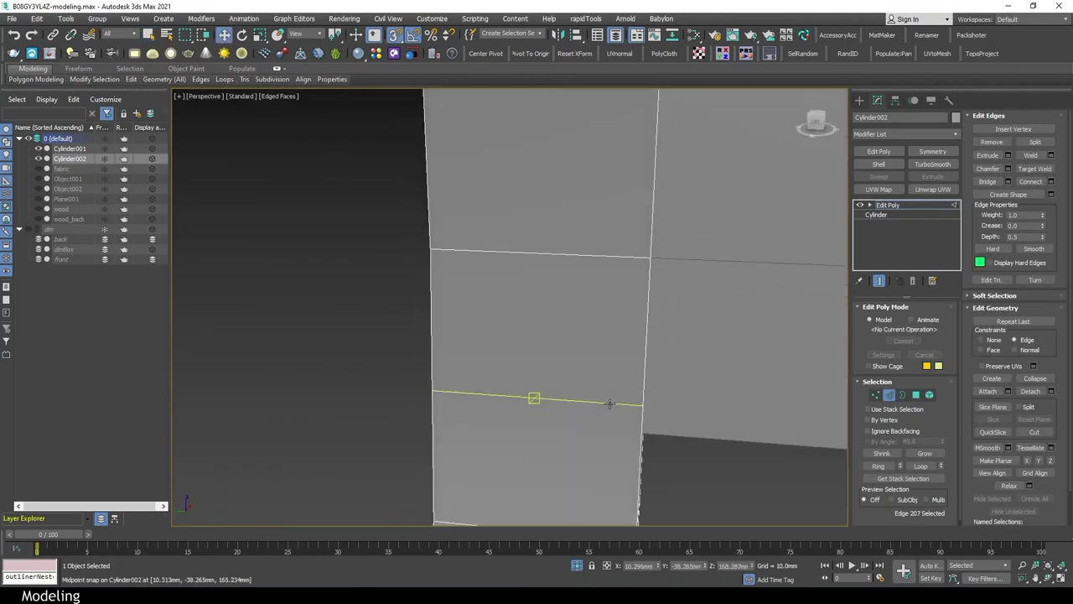
{"action": "scroll", "coordinate": [645, 431], "scroll_direction": "down", "scroll_amount": 3}
{"action": "middle_click_drag", "start_coordinate": [646, 436], "coordinate": [673, 324]}
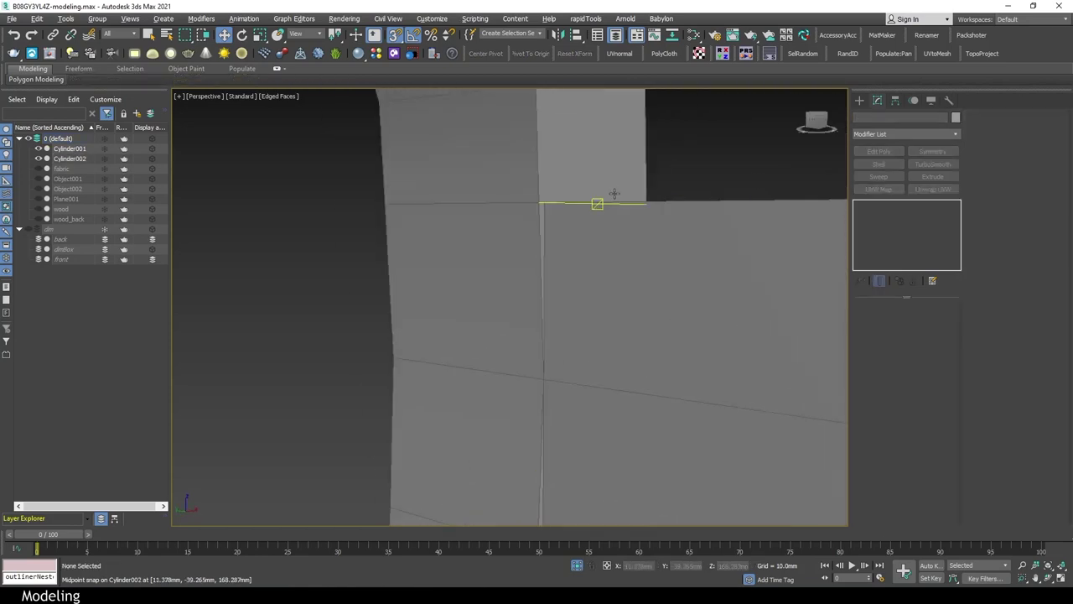
{"action": "scroll", "coordinate": [504, 263], "scroll_direction": "down", "scroll_amount": 2}
{"action": "mouse_move", "coordinate": [505, 263]}
{"action": "middle_mouse_down", "text": "alt"}
{"action": "mouse_move", "coordinate": [537, 251]}
{"action": "mouse_move", "coordinate": [495, 273]}
{"action": "middle_mouse_up", "text": "alt"}
{"action": "left_click", "coordinate": [455, 372]}
{"action": "scroll", "coordinate": [504, 263], "scroll_direction": "up", "scroll_amount": 1}
Join the arch into Cylinder001 and weld the vertices where it meets the tab
{"action": "key", "text": "4"}
{"action": "scroll", "coordinate": [489, 276], "scroll_direction": "up", "scroll_amount": 3}
{"action": "key", "text": "f"}
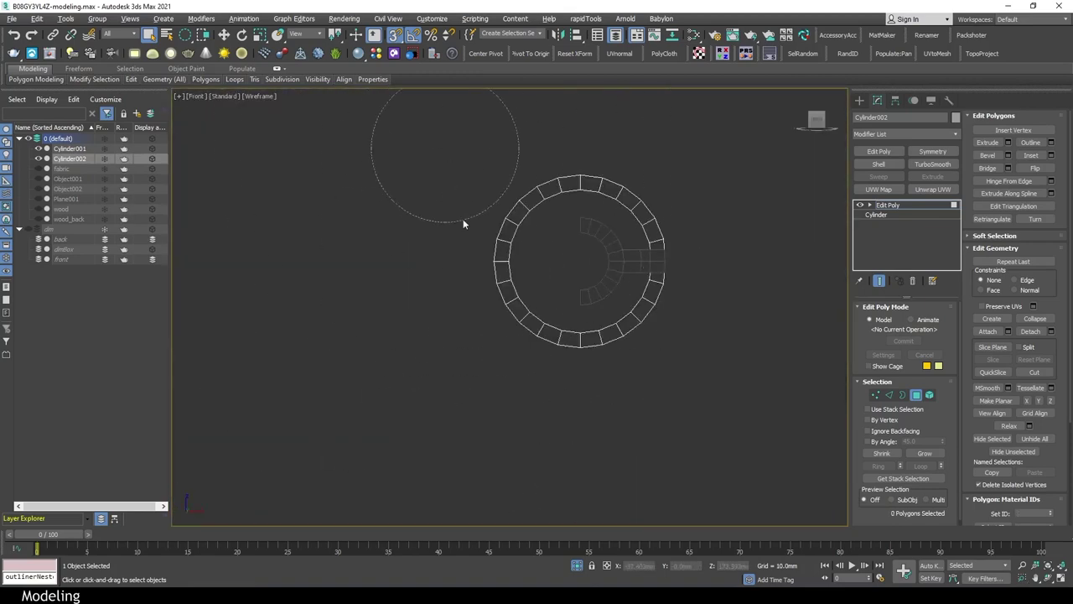
{"action": "key", "text": "p"}
{"action": "key", "text": "4"}
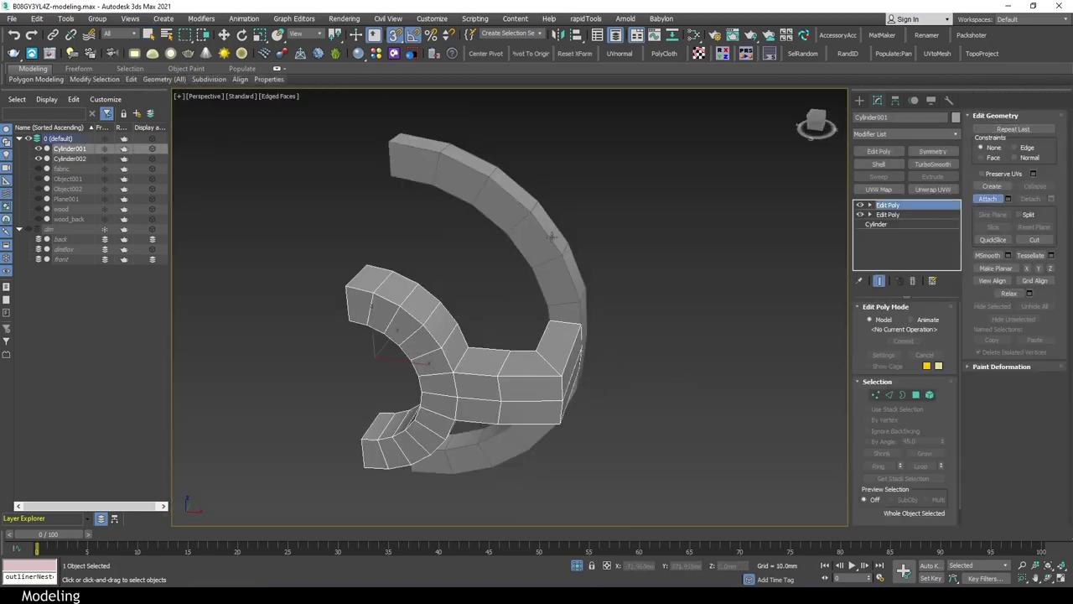
{"action": "key", "text": "1"}
{"action": "scroll", "coordinate": [607, 322], "scroll_direction": "up", "scroll_amount": 3}
{"action": "middle_click_drag", "start_coordinate": [568, 318], "coordinate": [703, 344], "text": "alt"}
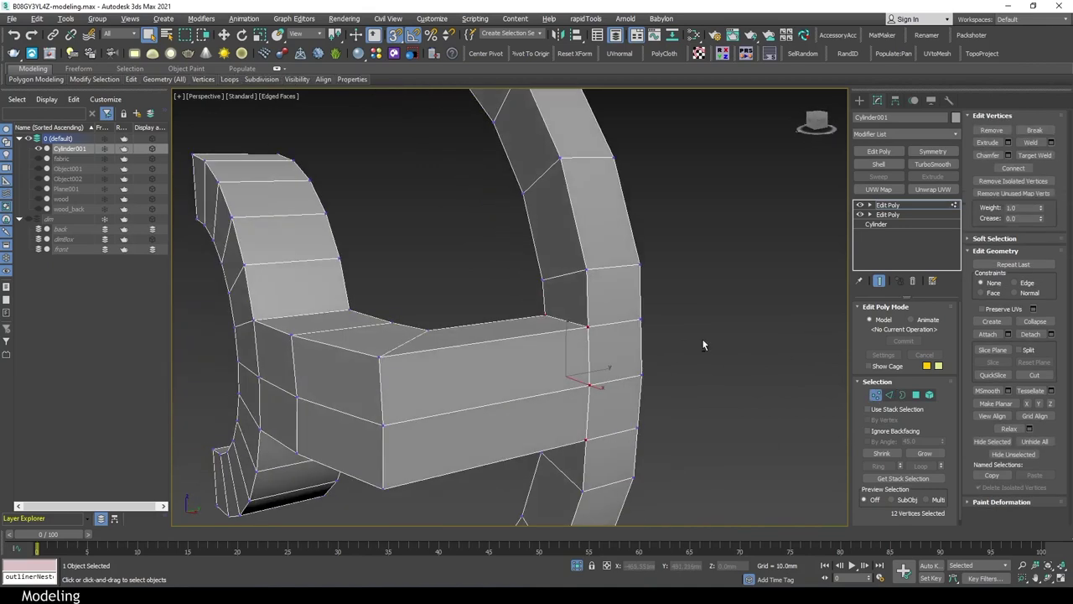
{"action": "left_click", "coordinate": [547, 351]}
Select the edge loop around the arch and constrain its movement to edges
{"action": "key", "text": "2"}
{"action": "middle_click_drag", "start_coordinate": [637, 318], "coordinate": [781, 326], "text": "alt"}
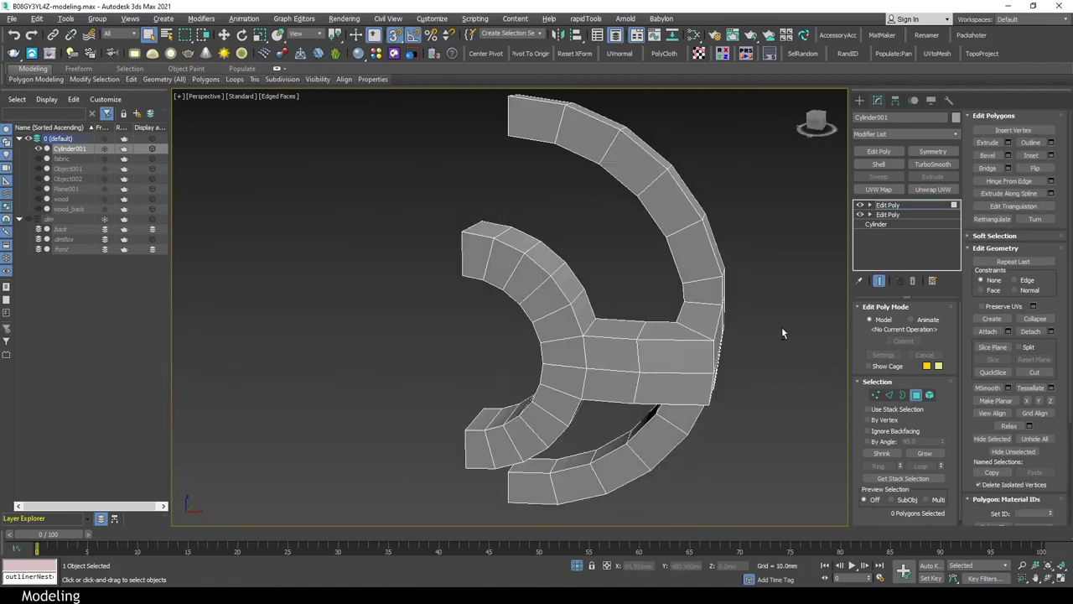
{"action": "scroll", "coordinate": [781, 326], "scroll_direction": "down", "scroll_amount": 2}
{"action": "double_click", "coordinate": [721, 295]}
{"action": "mouse_move", "coordinate": [721, 295]}
{"action": "middle_mouse_down", "text": "alt"}
{"action": "mouse_move", "coordinate": [718, 425]}
{"action": "mouse_move", "coordinate": [585, 278]}
{"action": "mouse_move", "coordinate": [637, 302]}
{"action": "mouse_move", "coordinate": [587, 285]}
{"action": "middle_mouse_up", "text": "alt"}
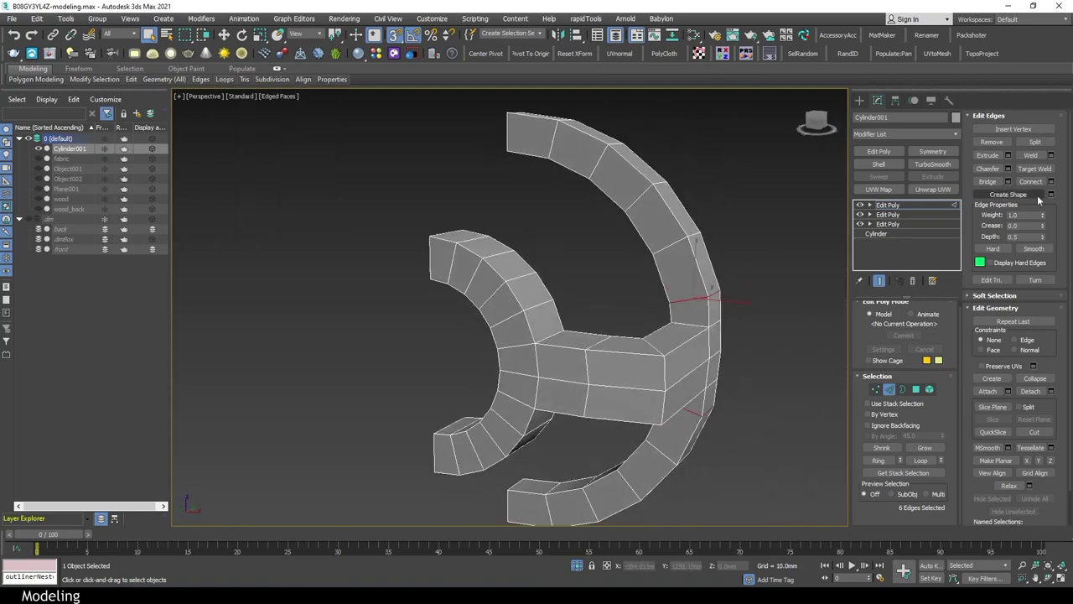
{"action": "left_click", "coordinate": [1027, 340]}
{"action": "mouse_move", "coordinate": [222, 80]}
{"action": "middle_mouse_down", "text": "alt"}
{"action": "mouse_move", "coordinate": [531, 242]}
{"action": "mouse_move", "coordinate": [403, 246]}
{"action": "mouse_move", "coordinate": [612, 254]}
{"action": "mouse_move", "coordinate": [714, 277]}
{"action": "middle_mouse_up", "text": "alt"}
Add a Chamfer modifier with depth 3 and a smoothing threshold of 80
{"action": "key", "text": "2"}
{"action": "left_click", "coordinate": [885, 138]}
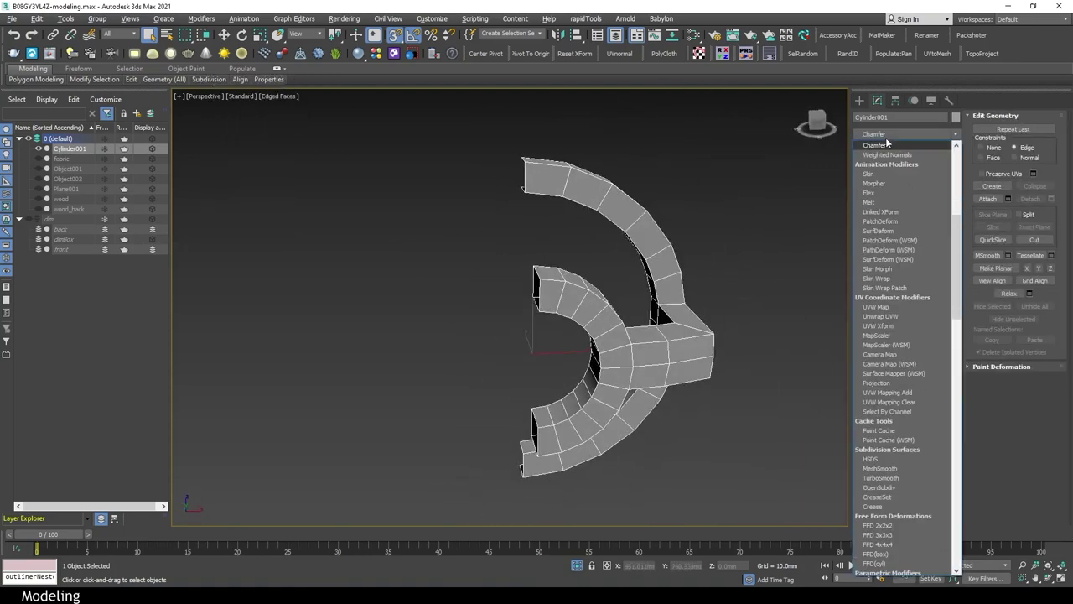
{"action": "left_click", "coordinate": [933, 421]}
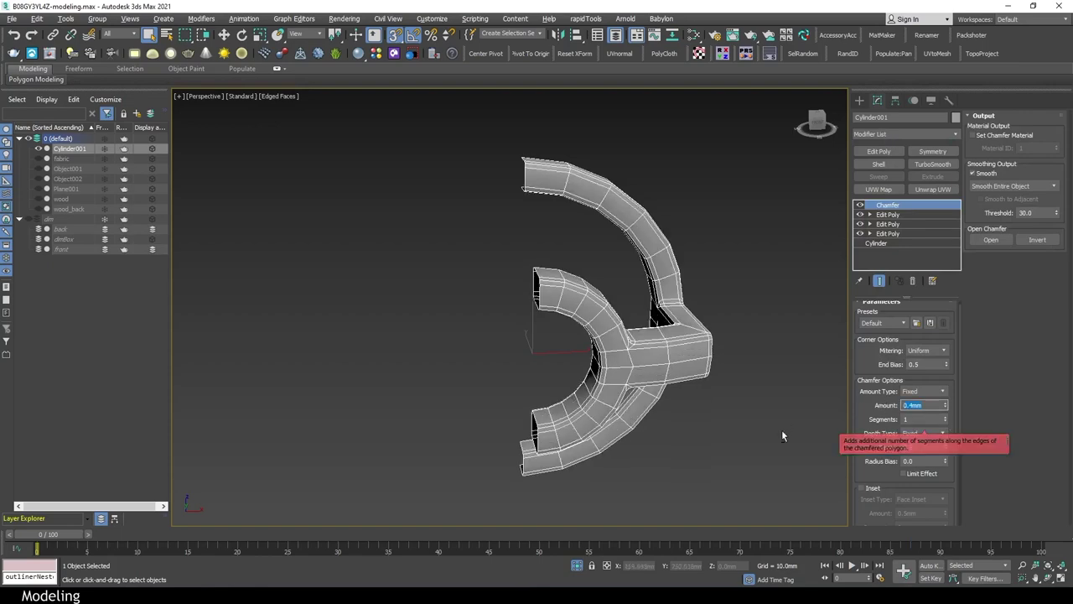
{"action": "middle_click_drag", "start_coordinate": [782, 435], "coordinate": [948, 365], "text": "alt"}
{"action": "left_click_drag", "start_coordinate": [945, 447], "coordinate": [940, 390]}
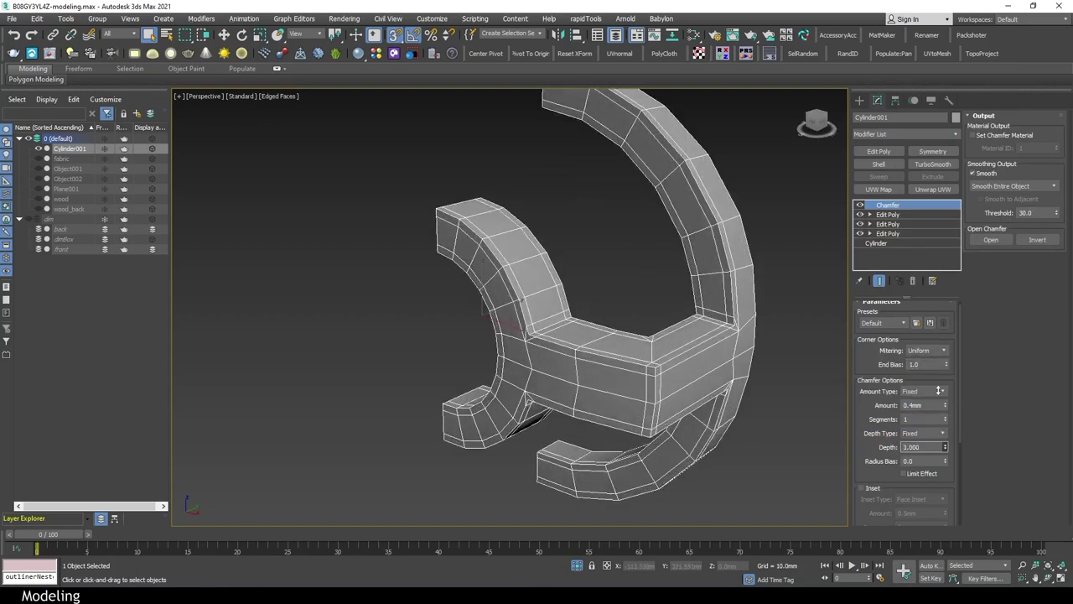
{"action": "type", "text": "80"}
{"action": "key", "text": "Return"}
Stack a new Edit Poly modifier on top and orbit to a side view
{"action": "mouse_move", "coordinate": [811, 257]}
{"action": "middle_mouse_down", "text": "alt"}
{"action": "mouse_move", "coordinate": [623, 325]}
{"action": "mouse_move", "coordinate": [711, 249]}
{"action": "mouse_move", "coordinate": [716, 358]}
{"action": "middle_mouse_up", "text": "alt"}
{"action": "left_click", "coordinate": [879, 151]}
{"action": "scroll", "coordinate": [572, 325], "scroll_direction": "up", "scroll_amount": 3}
{"action": "key", "text": "q"}
{"action": "middle_click_drag", "start_coordinate": [572, 325], "coordinate": [580, 318], "text": "alt"}
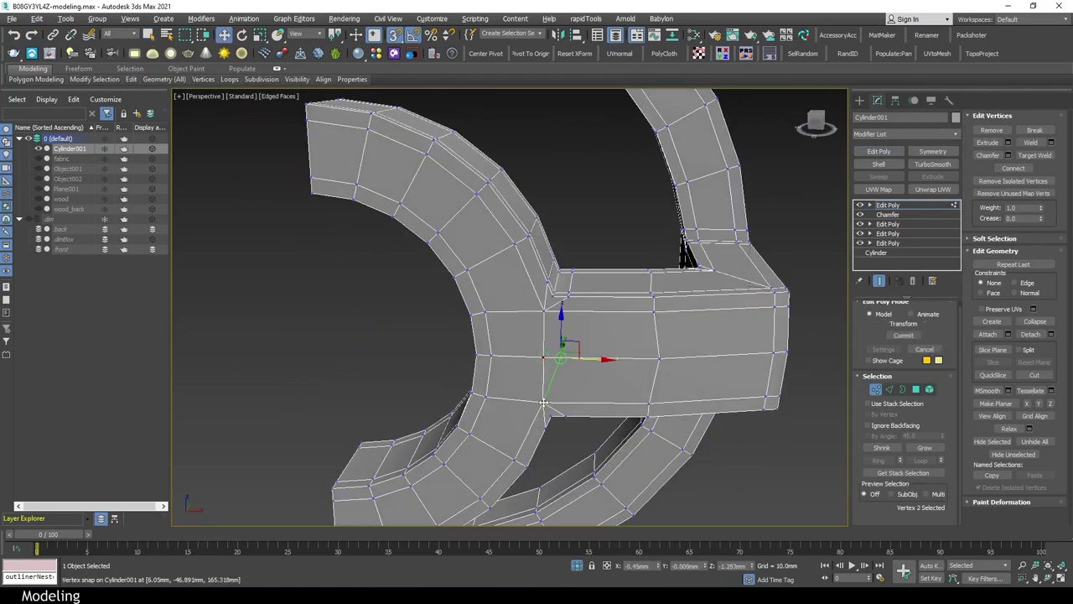
{"action": "key", "text": "q"}
{"action": "scroll", "coordinate": [572, 306], "scroll_direction": "up", "scroll_amount": 3}
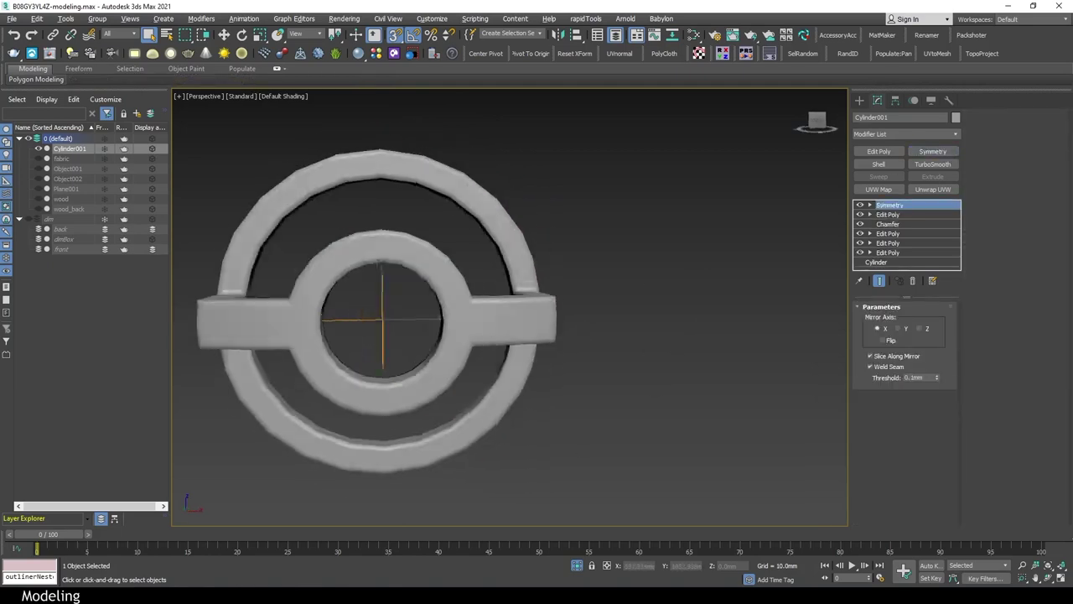
Unhide the wood cabinet and pick its edge loop in the four-view layout's side view
{"action": "mouse_move", "coordinate": [230, 211]}
{"action": "middle_mouse_down", "text": "alt"}
{"action": "mouse_move", "coordinate": [38, 203]}
{"action": "mouse_move", "coordinate": [482, 323]}
{"action": "mouse_move", "coordinate": [457, 416]}
{"action": "middle_mouse_up", "text": "alt"}
{"action": "left_click", "coordinate": [37, 198]}
{"action": "key", "text": "w"}
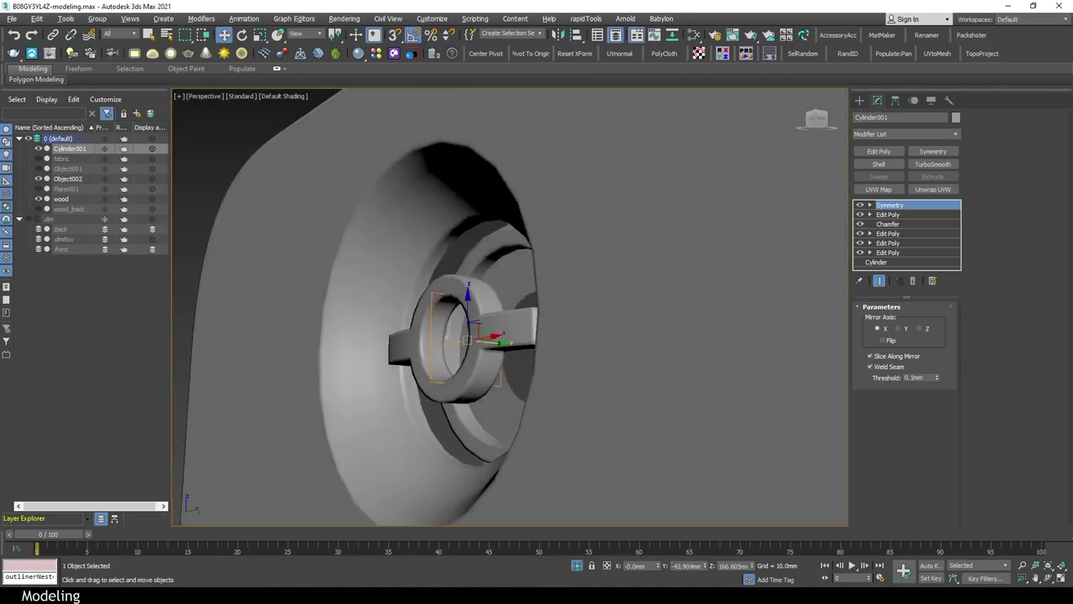
{"action": "key", "text": "alt+w"}
{"action": "key", "text": "alt+w"}
{"action": "left_click", "coordinate": [465, 220]}
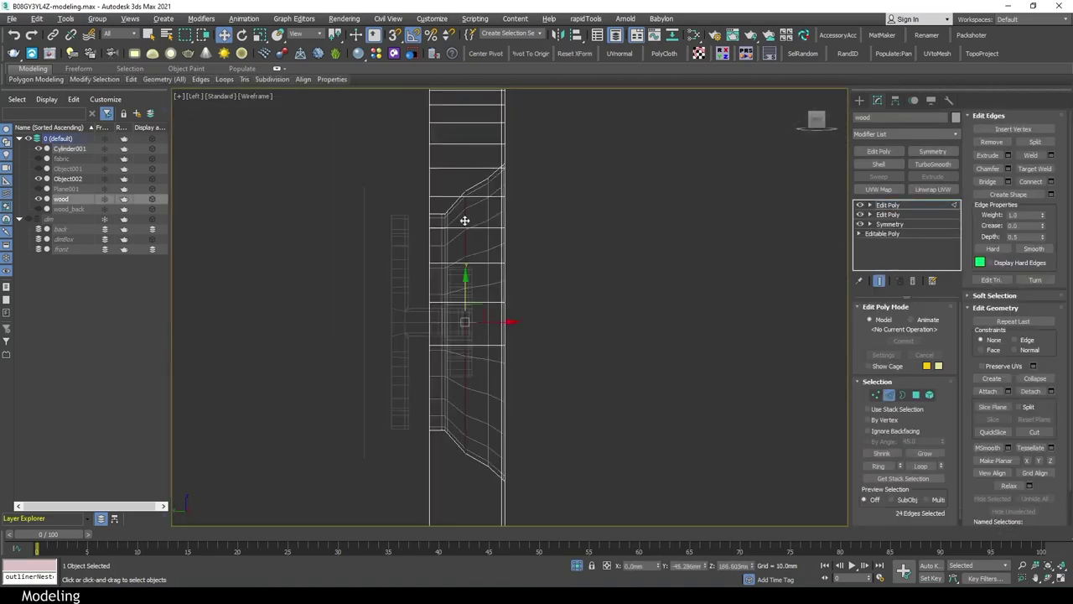
Inspect the wood cabinet's rim in the Perspective view, then return to plain shaded display
{"action": "left_click", "coordinate": [264, 38]}
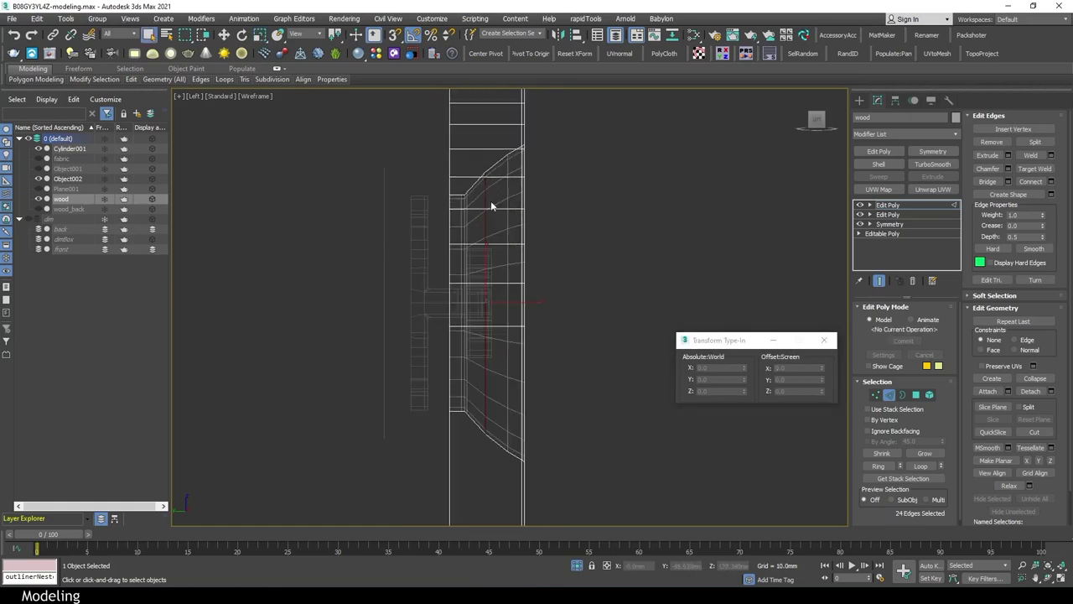
{"action": "scroll", "coordinate": [490, 205], "scroll_direction": "up", "scroll_amount": 3}
{"action": "key", "text": "p"}
{"action": "middle_click_drag", "start_coordinate": [586, 395], "coordinate": [568, 342], "text": "alt"}
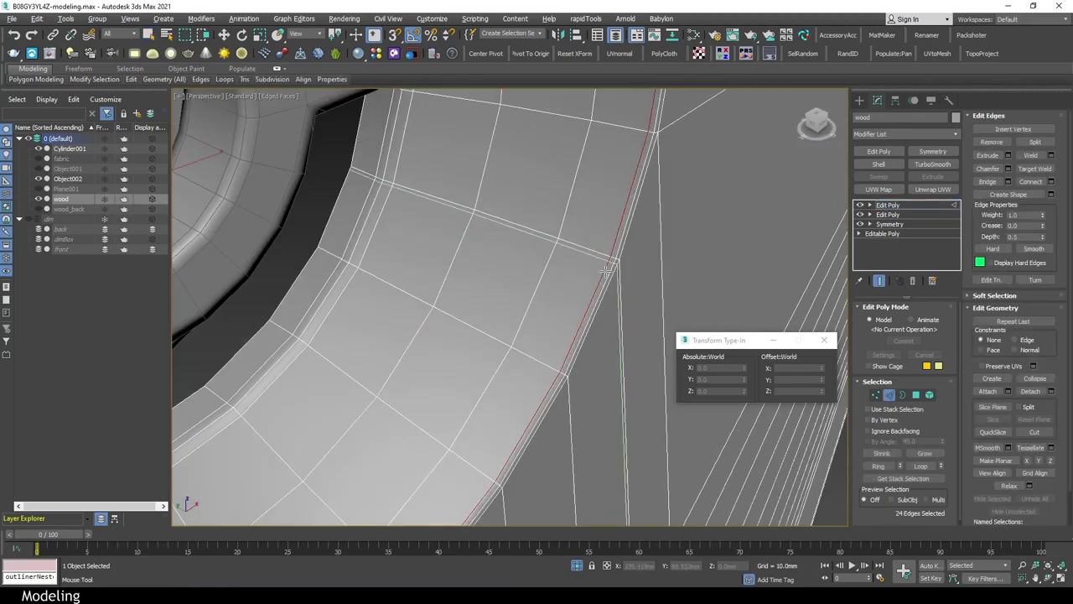
{"action": "key", "text": "F4"}
{"action": "mouse_move", "coordinate": [495, 288]}
{"action": "middle_mouse_down", "text": "alt"}
{"action": "mouse_move", "coordinate": [472, 307]}
{"action": "mouse_move", "coordinate": [534, 353]}
{"action": "middle_mouse_up", "text": "alt"}
{"action": "scroll", "coordinate": [534, 353], "scroll_direction": "down", "scroll_amount": 5}
Add an Edit Poly modifier above Symmetry on the bracket Cylinder001 and exit isolation
{"action": "left_click", "coordinate": [445, 302]}
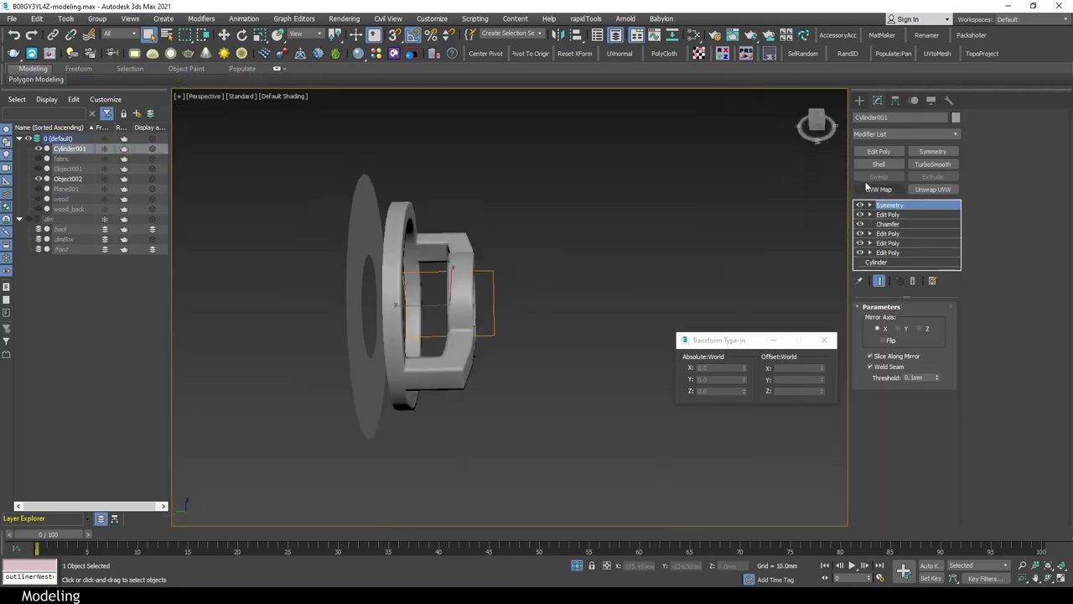
{"action": "left_click", "coordinate": [878, 150]}
{"action": "key", "text": "1"}
{"action": "key", "text": "t"}
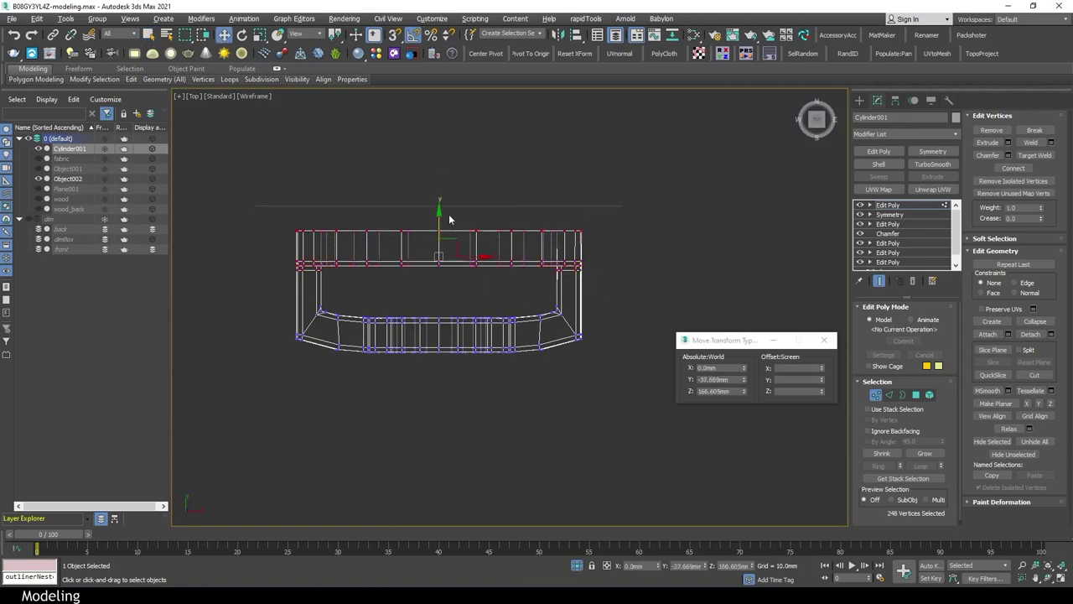
{"action": "key", "text": "shift+z"}
{"action": "left_click", "coordinate": [89, 202]}
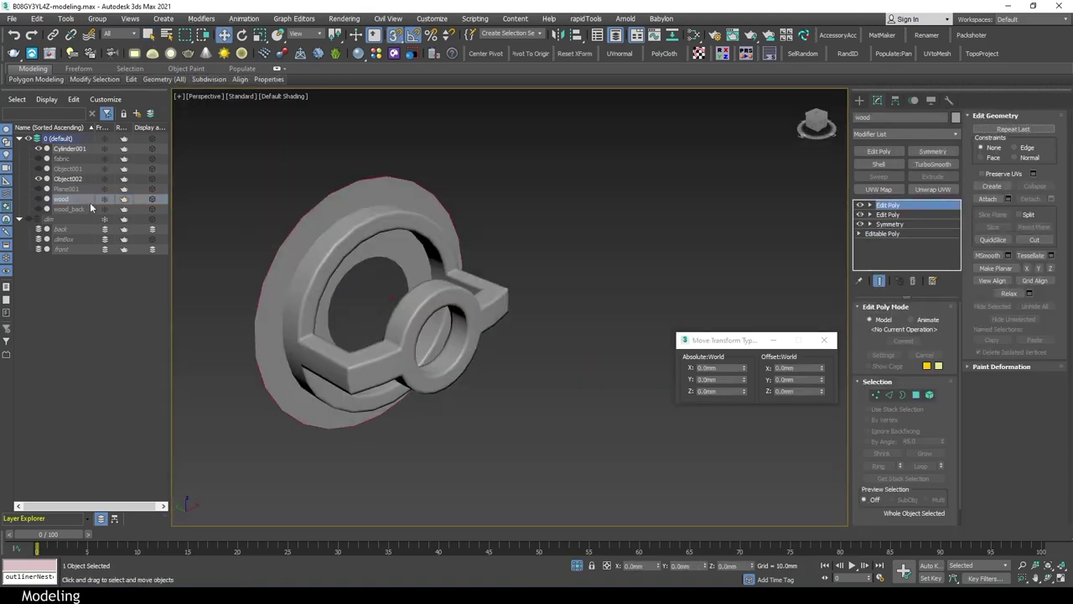
{"action": "key", "text": "alt+q"}
Select the tweeter ring Object002, hide the wood cabinet, and show edged faces
{"action": "left_click", "coordinate": [402, 268]}
{"action": "key", "text": "q"}
{"action": "key", "text": "l"}
{"action": "key", "text": "shift+z"}
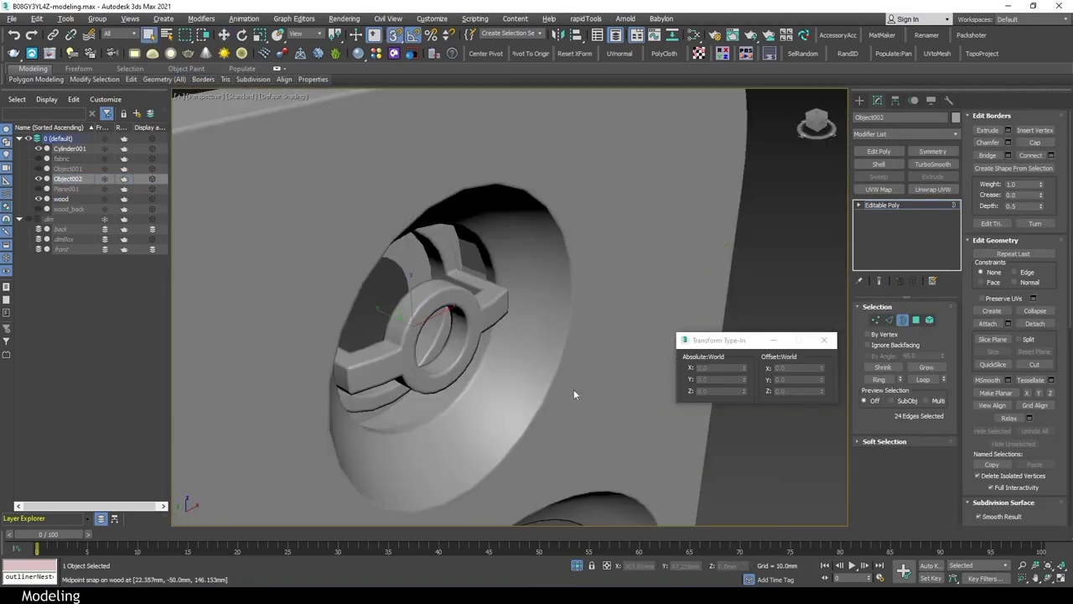
{"action": "mouse_move", "coordinate": [573, 389]}
{"action": "middle_mouse_down", "text": "alt"}
{"action": "mouse_move", "coordinate": [489, 377]}
{"action": "mouse_move", "coordinate": [405, 277]}
{"action": "middle_mouse_up", "text": "alt"}
{"action": "left_click", "coordinate": [37, 199]}
{"action": "key", "text": "F4"}
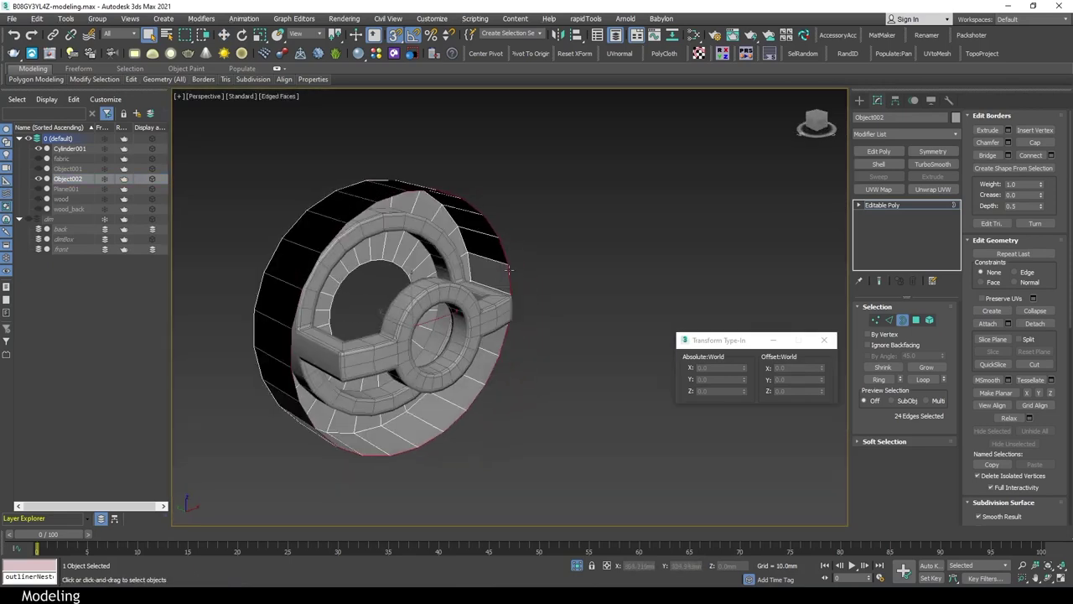
Chamfer the ring's 24 rim edges by 1.0 mm
{"action": "key", "text": "4"}
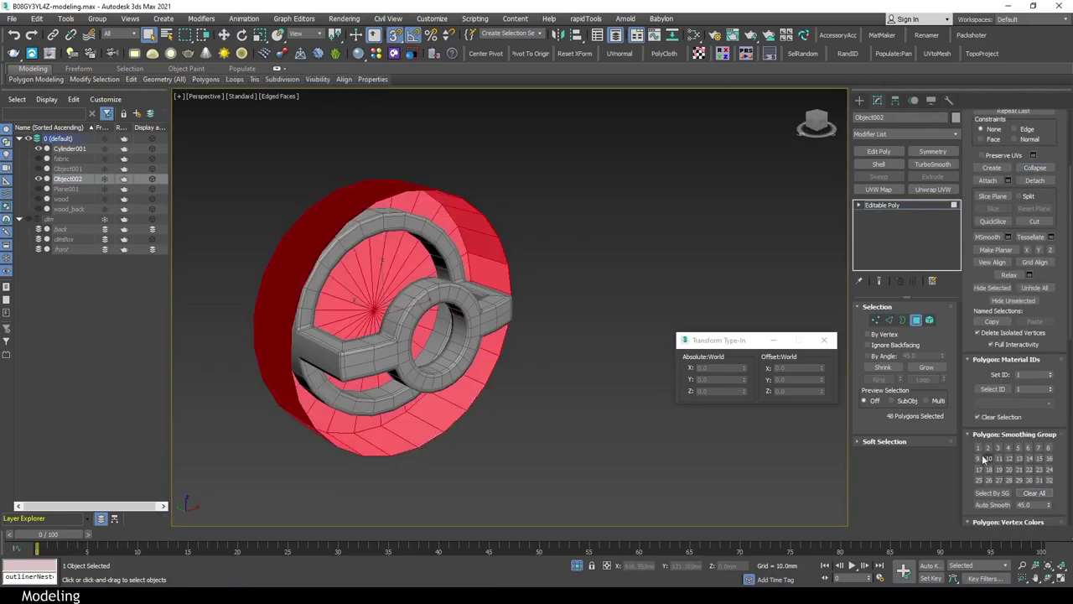
{"action": "scroll", "coordinate": [503, 241], "scroll_direction": "up", "scroll_amount": 5}
{"action": "key", "text": "2"}
{"action": "key", "text": "ctrl+shift+c"}
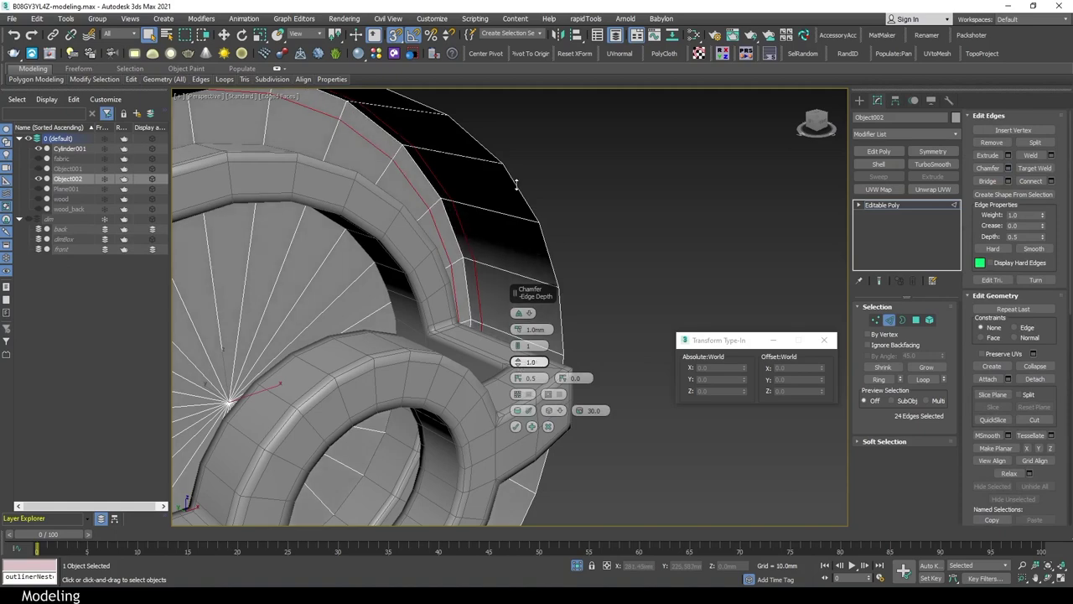
{"action": "key", "text": "4"}
Select all the ring's faces, frame it in the Front view, and start a Sphere
{"action": "key", "text": "ctrl+a"}
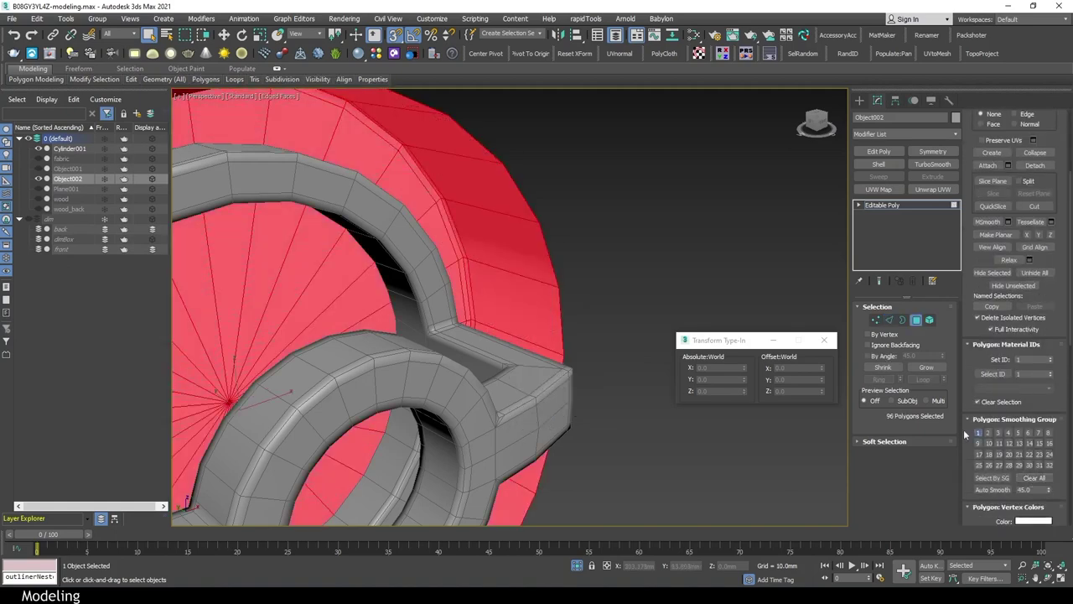
{"action": "key", "text": "6"}
{"action": "key", "text": "f"}
{"action": "key", "text": "z"}
{"action": "key", "text": "F3"}
{"action": "left_click", "coordinate": [882, 179]}
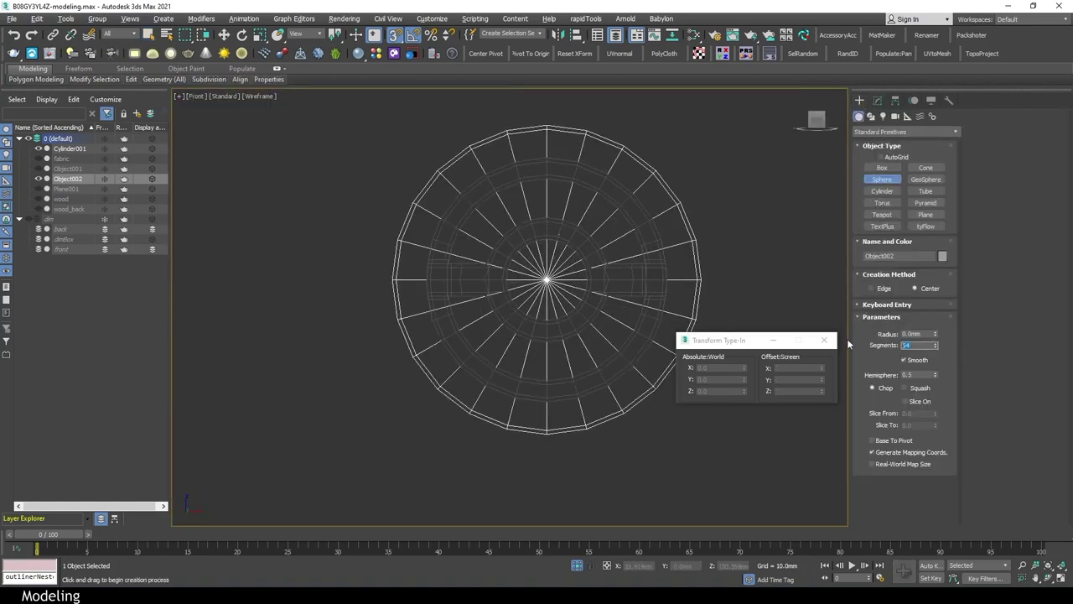
Draw a hemisphere at the ring's centre and reduce its radius to 9.807 mm
{"action": "left_click_drag", "start_coordinate": [546, 279], "coordinate": [582, 227]}
{"action": "right_click", "coordinate": [637, 357]}
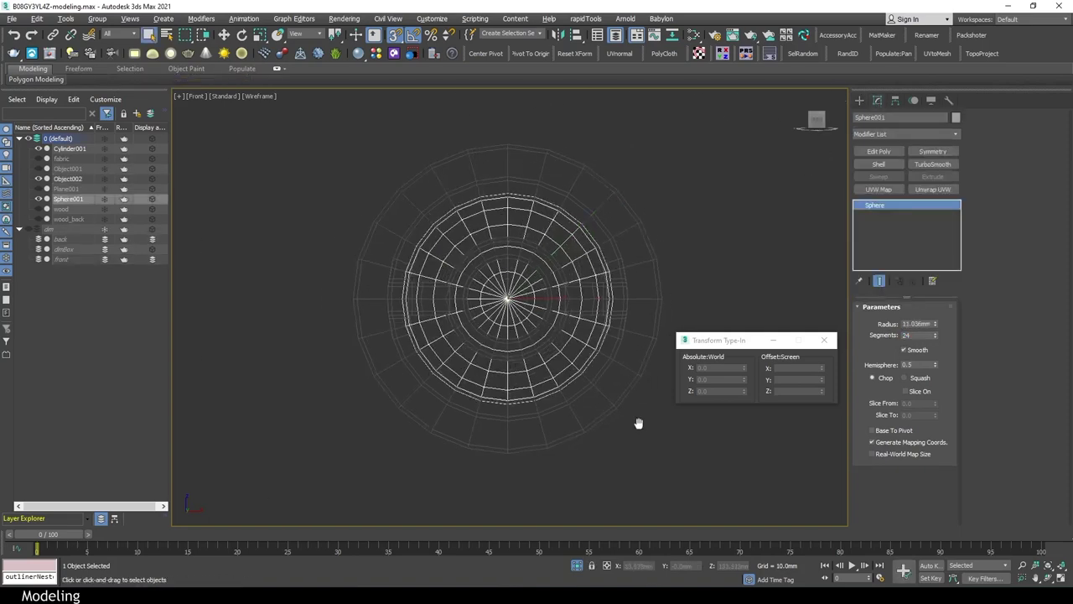
{"action": "key", "text": "alt+w"}
{"action": "key", "text": "alt+w"}
{"action": "key", "text": "F4"}
{"action": "mouse_move", "coordinate": [503, 162]}
{"action": "middle_mouse_down", "text": "alt"}
{"action": "mouse_move", "coordinate": [467, 269]}
{"action": "mouse_move", "coordinate": [469, 243]}
{"action": "mouse_move", "coordinate": [503, 252]}
{"action": "middle_mouse_up", "text": "alt"}
{"action": "left_click_drag", "start_coordinate": [935, 324], "coordinate": [937, 335]}
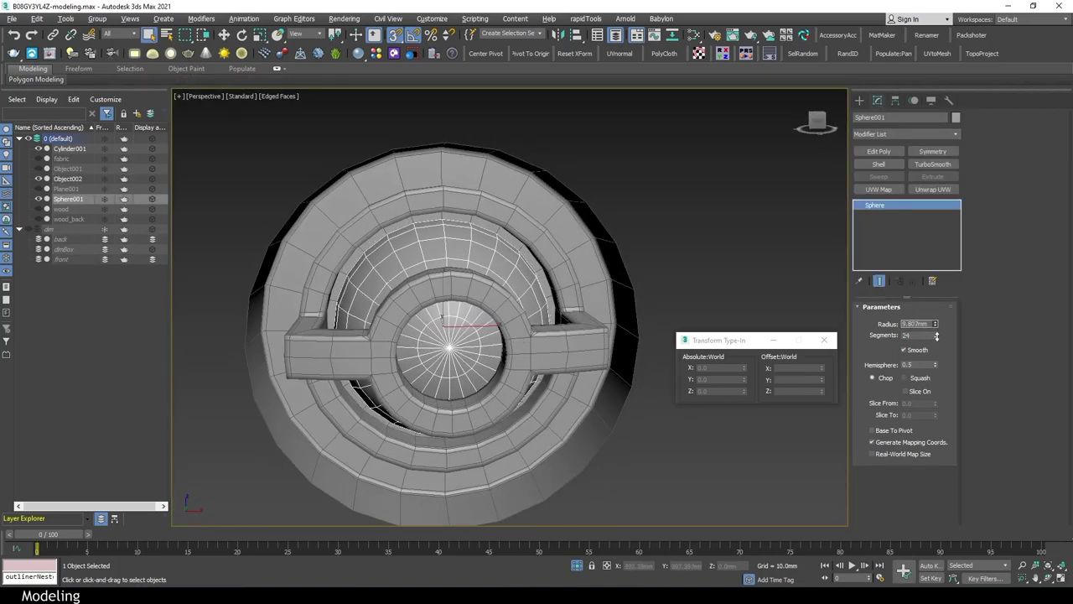
Hide the bracket Cylinder001 and convert the dome to Editable Poly
{"action": "left_click", "coordinate": [38, 149]}
{"action": "middle_click_drag", "start_coordinate": [545, 335], "coordinate": [599, 407], "text": "alt"}
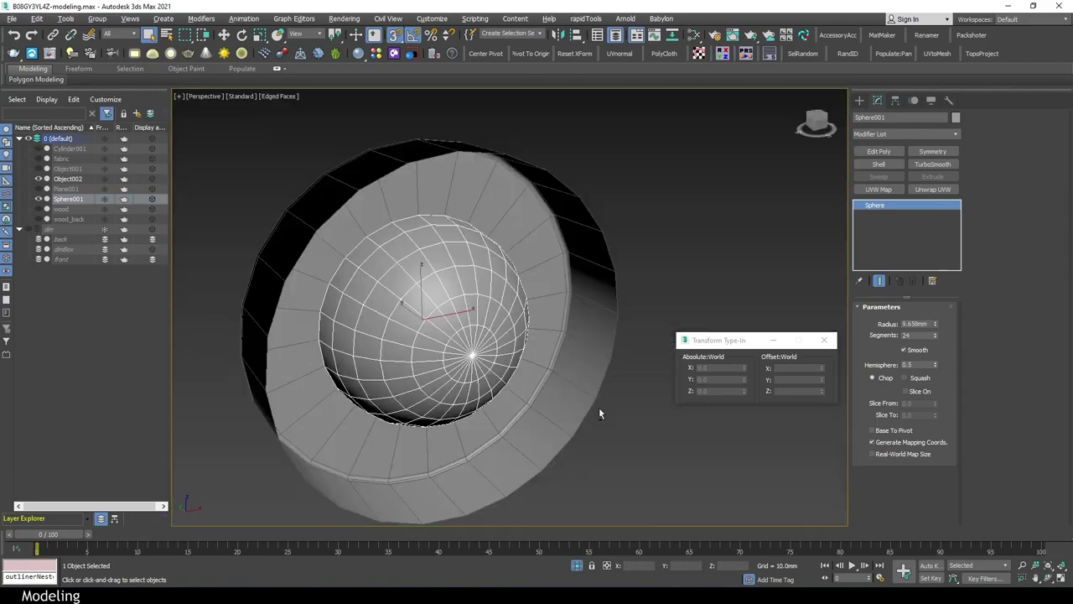
{"action": "right_click", "coordinate": [683, 181]}
{"action": "left_click", "coordinate": [821, 318]}
{"action": "key", "text": "alt+w"}
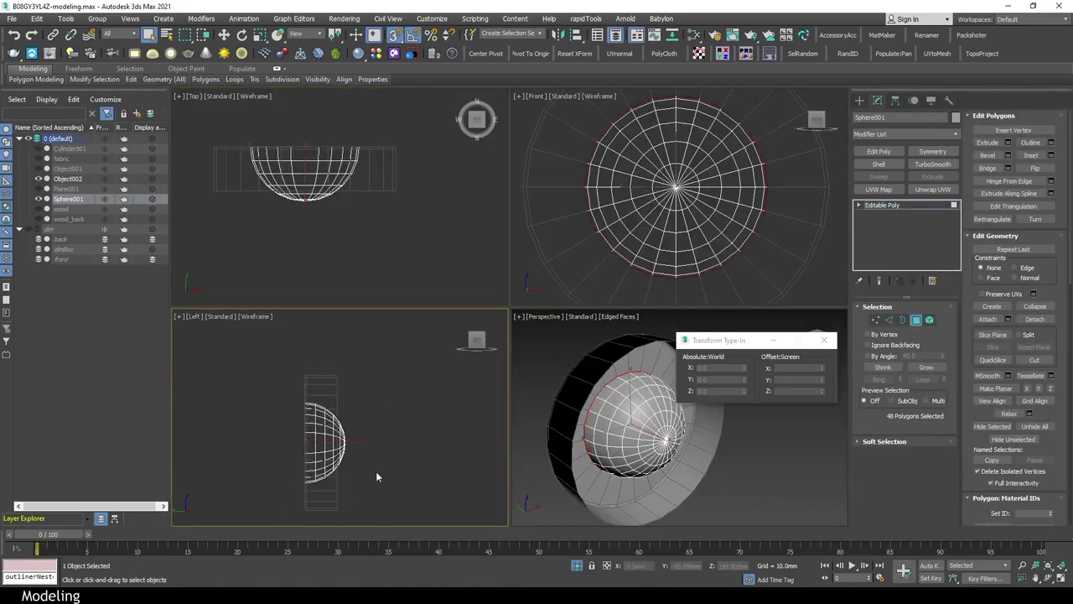
{"action": "key", "text": "alt+w"}
Inset the ring's faces surrounding the dome
{"action": "middle_click_drag", "start_coordinate": [588, 432], "coordinate": [537, 352], "text": "alt"}
{"action": "left_click", "coordinate": [371, 257]}
{"action": "left_click", "coordinate": [1030, 155], "text": "shift"}
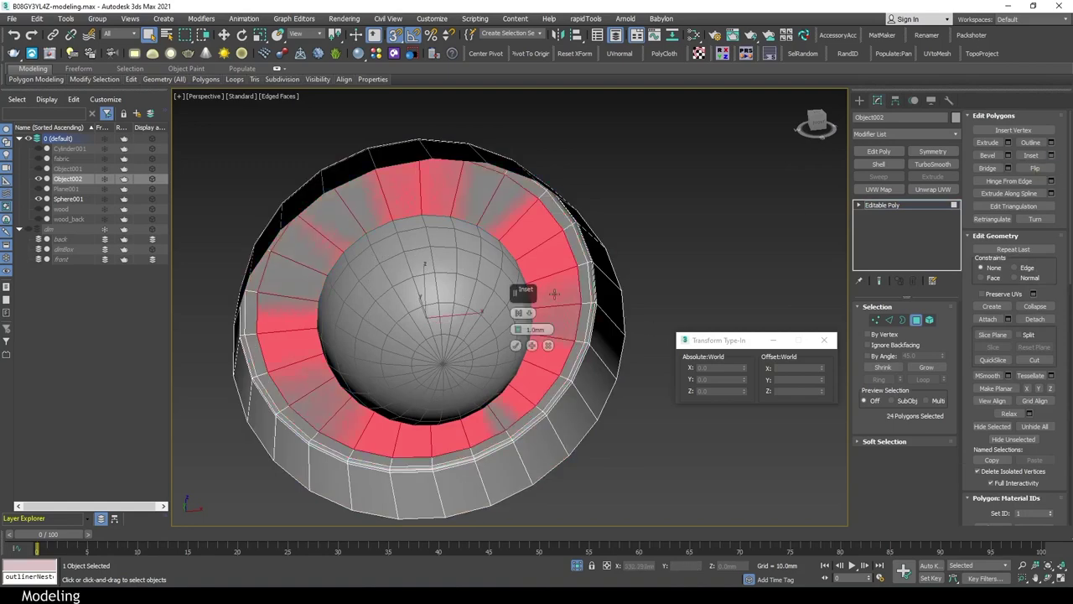
{"action": "left_click_drag", "start_coordinate": [520, 160], "coordinate": [526, 338]}
{"action": "scroll", "coordinate": [526, 338], "scroll_direction": "up", "scroll_amount": 5}
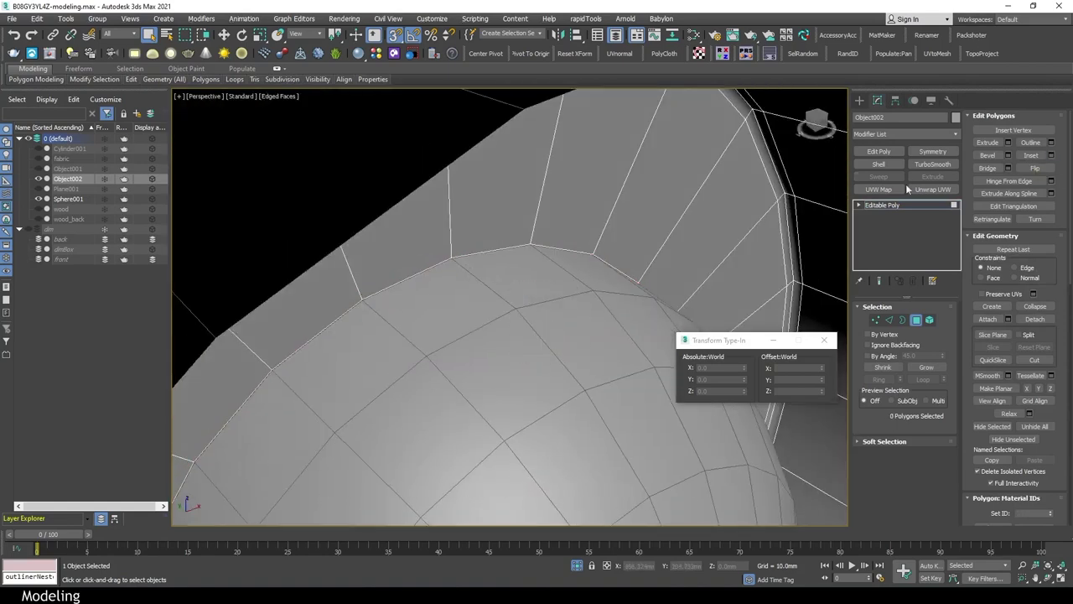
Select the ring's open border and the dome's rim edge loop, then return to object level
{"action": "key", "text": "3"}
{"action": "left_click", "coordinate": [579, 251]}
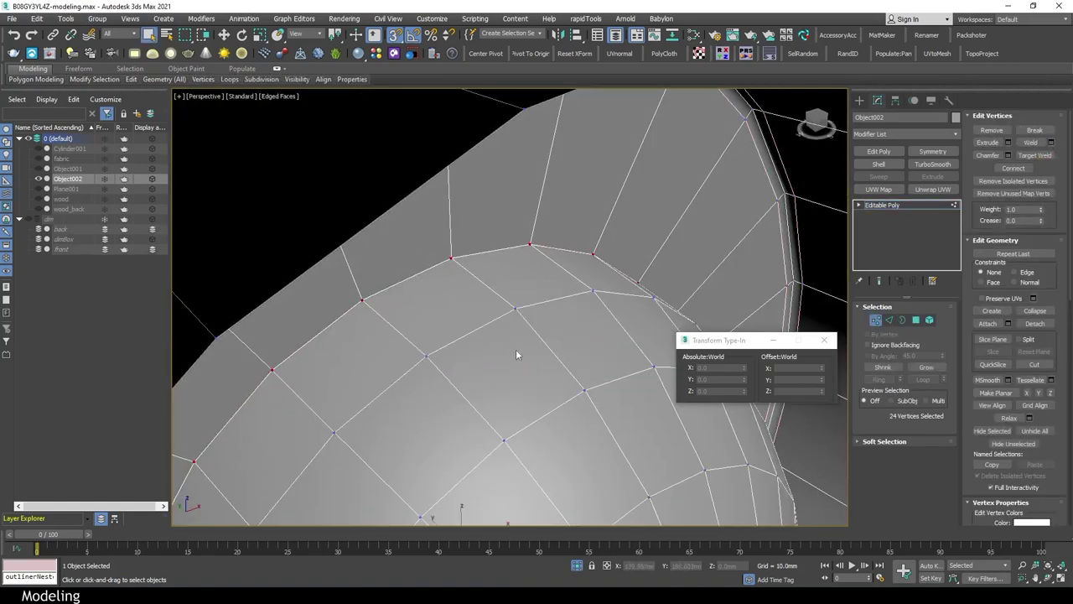
{"action": "key", "text": "2"}
{"action": "double_click", "coordinate": [482, 251]}
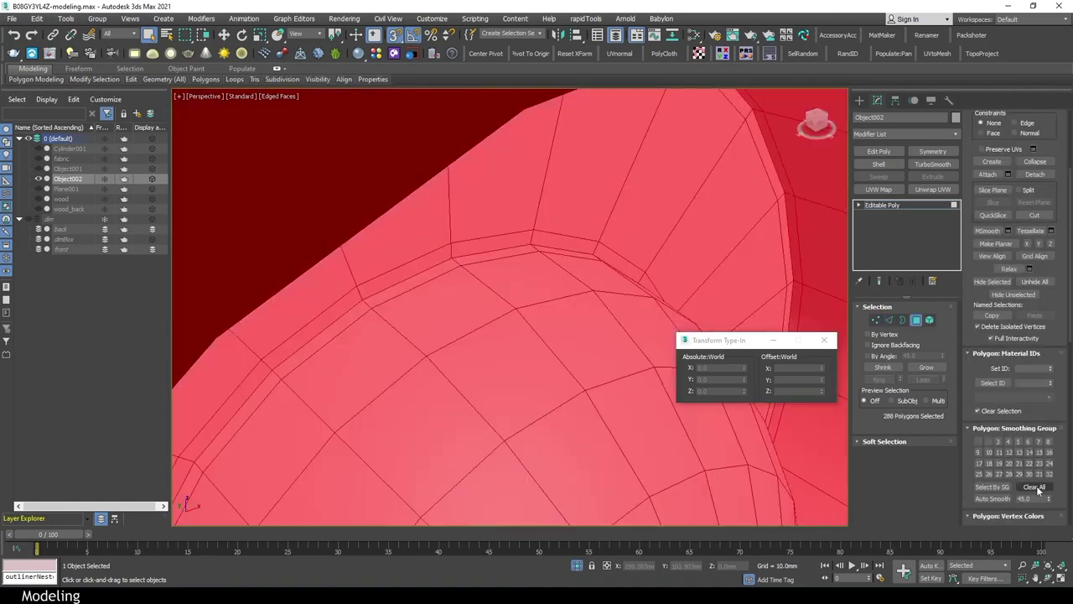
{"action": "key", "text": "6"}
{"action": "key", "text": "F4"}
{"action": "scroll", "coordinate": [436, 332], "scroll_direction": "down", "scroll_amount": 6}
Unhide all speaker parts and orbit to view the assembled speaker front
{"action": "middle_click_drag", "start_coordinate": [503, 302], "coordinate": [570, 276], "text": "alt"}
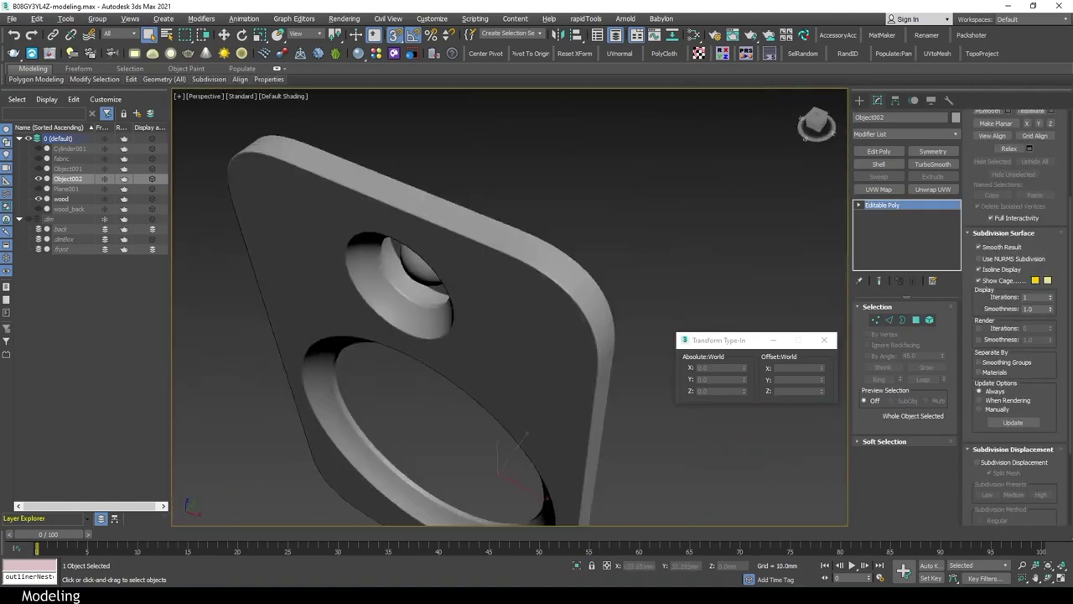
{"action": "key", "text": "alt+q"}
{"action": "middle_click_drag", "start_coordinate": [503, 302], "coordinate": [469, 318], "text": "alt"}
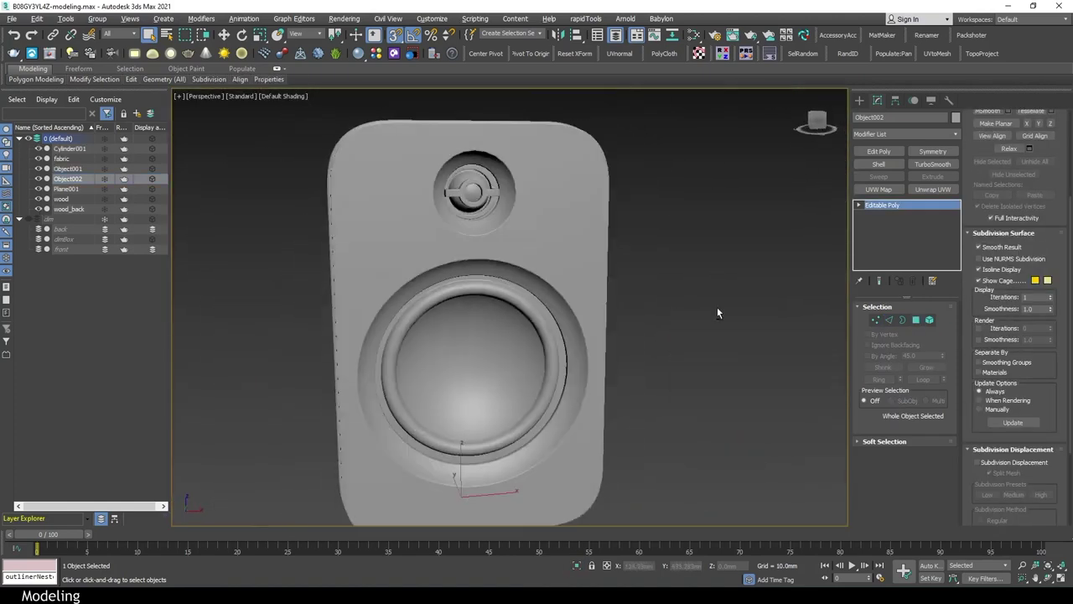
{"action": "mouse_move", "coordinate": [717, 307]}
{"action": "middle_mouse_down", "text": "alt"}
{"action": "mouse_move", "coordinate": [619, 327]}
{"action": "mouse_move", "coordinate": [587, 319]}
{"action": "middle_mouse_up", "text": "alt"}
{"action": "scroll", "coordinate": [503, 276], "scroll_direction": "up", "scroll_amount": 5}
{"action": "mouse_move", "coordinate": [503, 302]}
{"action": "middle_mouse_down", "text": "alt"}
{"action": "mouse_move", "coordinate": [553, 285]}
{"action": "mouse_move", "coordinate": [541, 291]}
{"action": "middle_mouse_up", "text": "alt"}
{"action": "scroll", "coordinate": [541, 291], "scroll_direction": "down", "scroll_amount": 5}
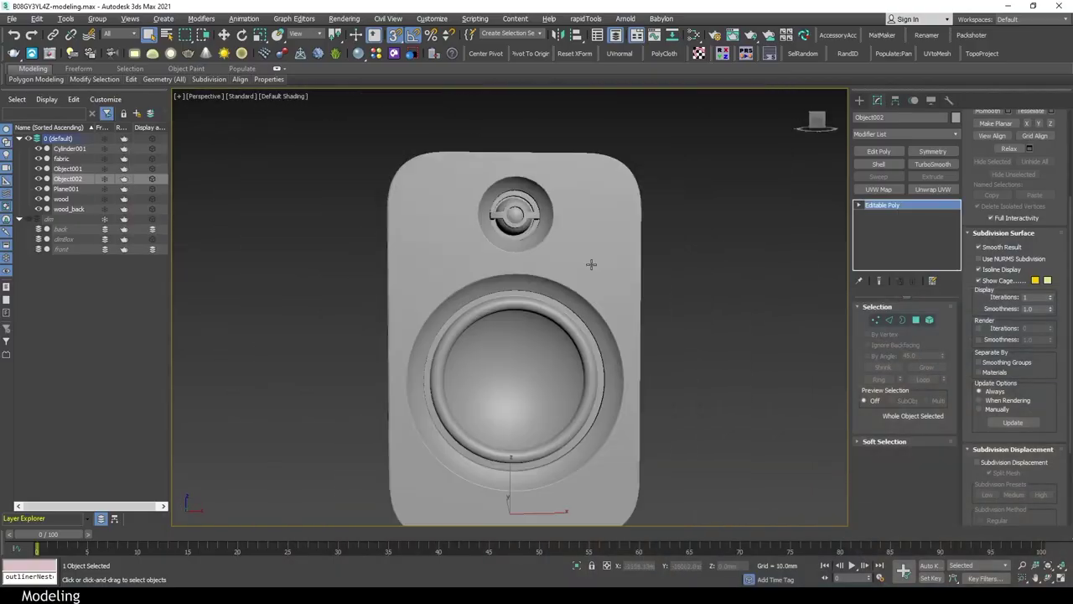